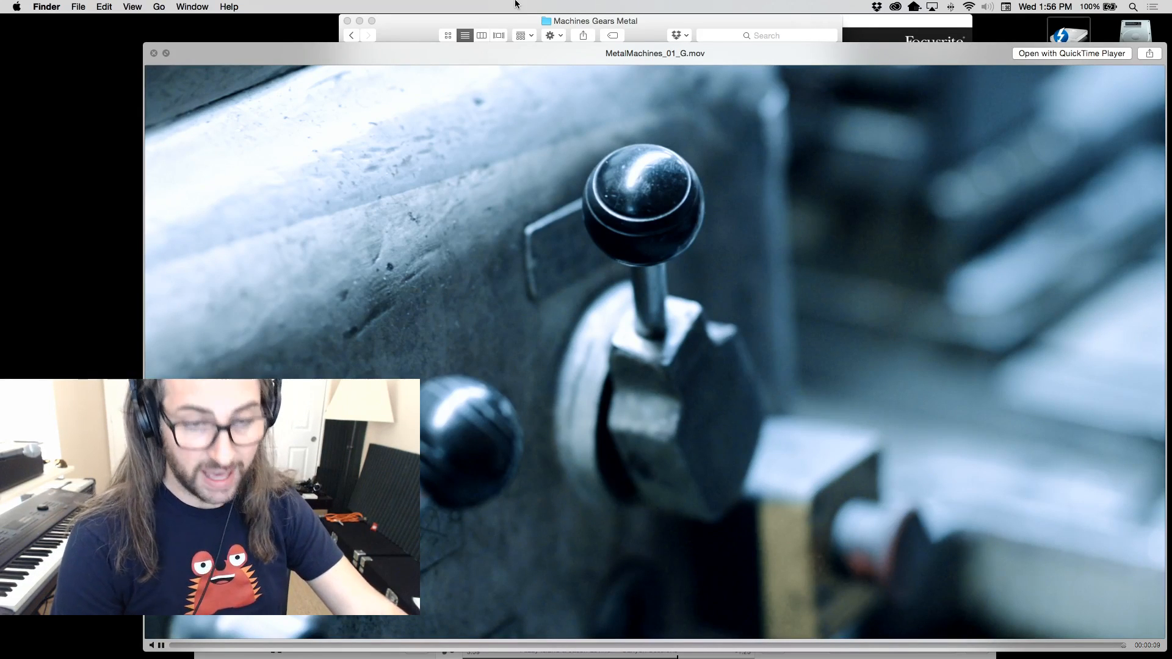
Preview the MetalMachines 01, 02 and 03 movies, comparing the flat versions with the other versions.
{"action": "key", "text": "Up"}
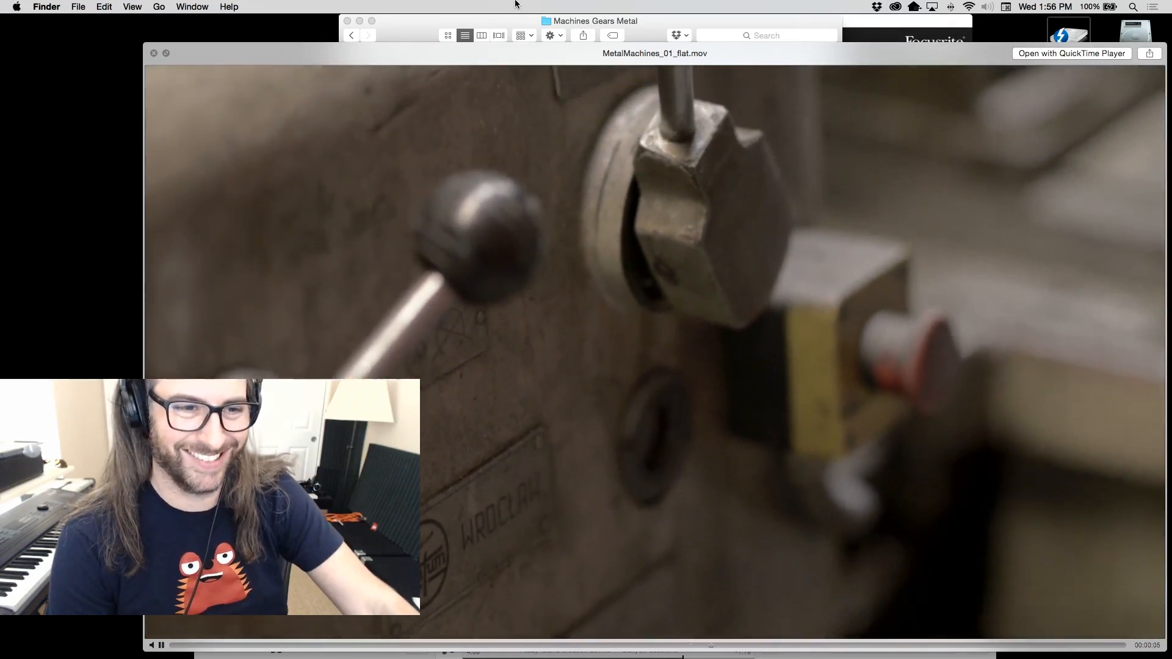
{"action": "key", "text": "Down"}
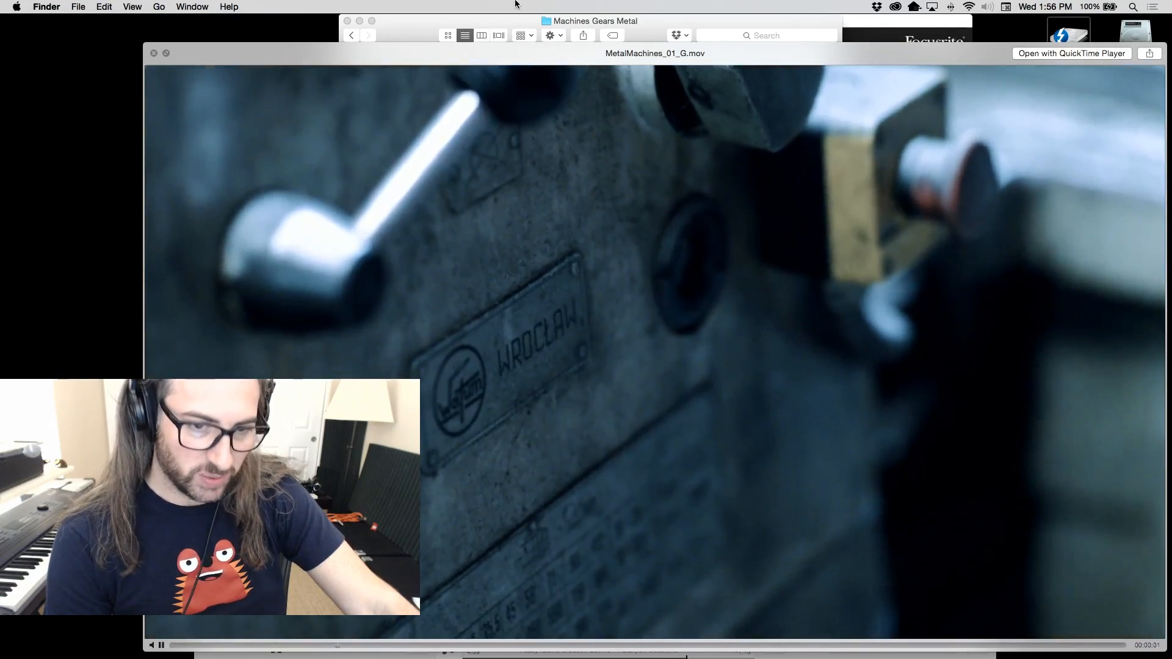
{"action": "key", "text": "Down"}
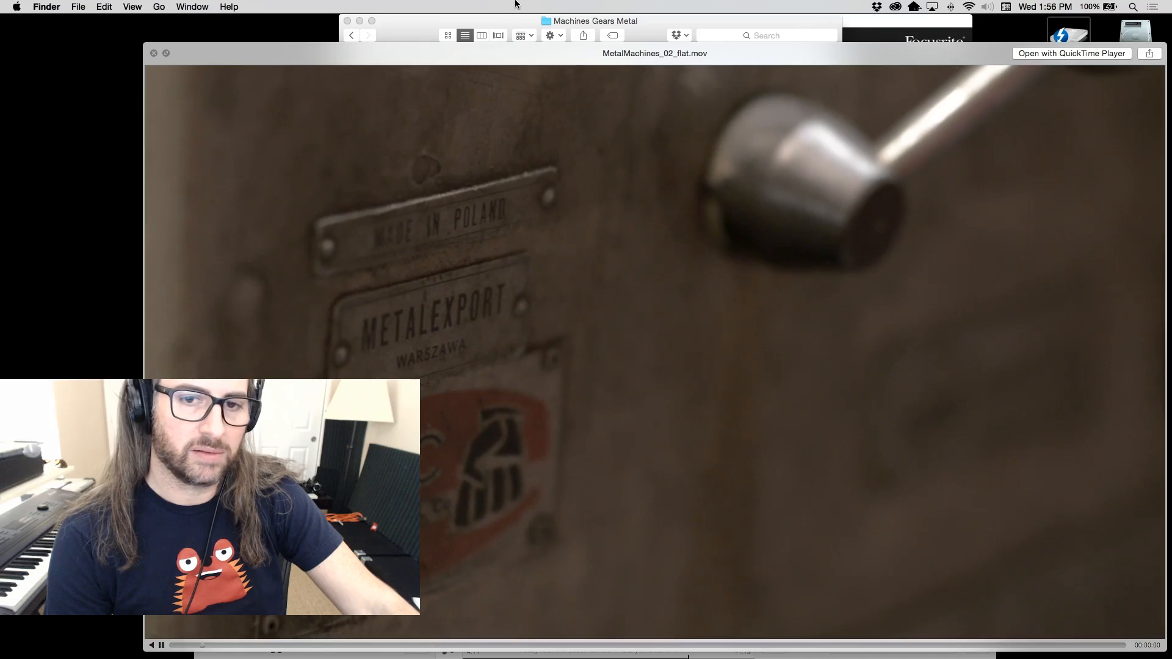
{"action": "key", "text": "Down"}
{"action": "key", "text": "Down"}
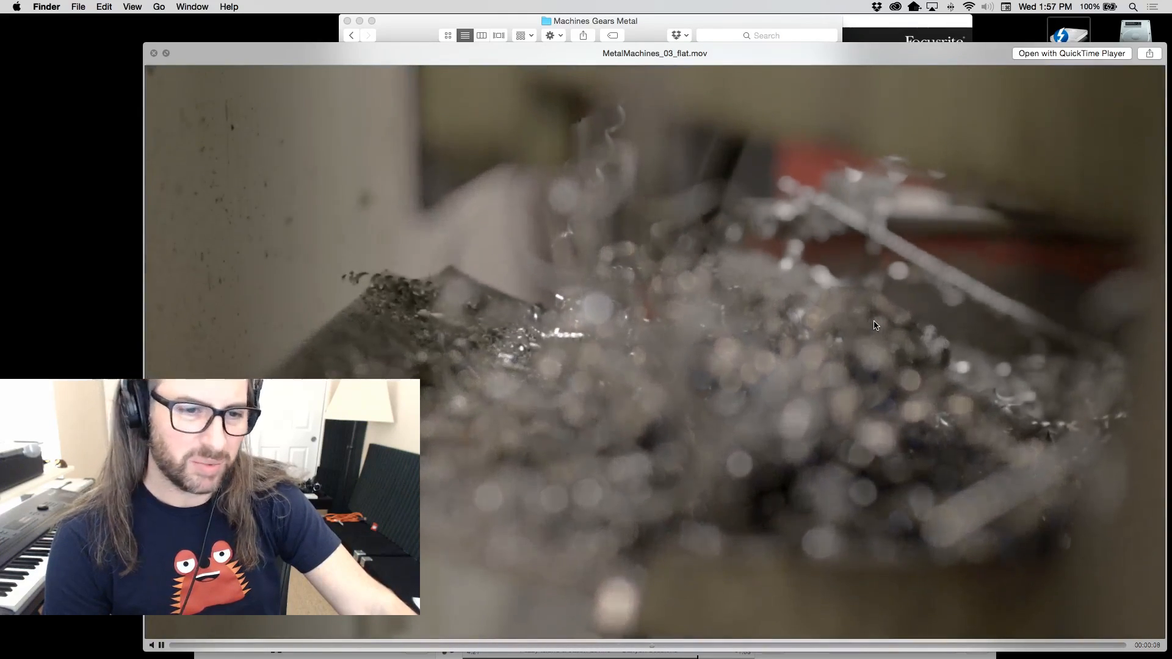
{"action": "key", "text": "Up"}
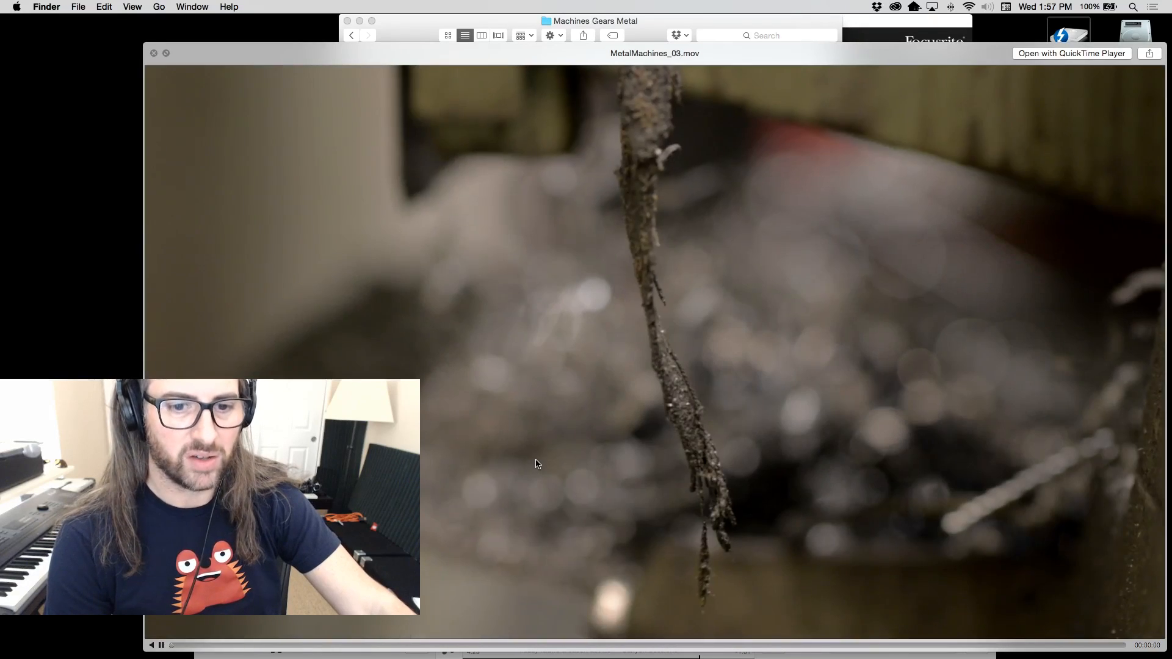
{"action": "key", "text": "Down"}
Compare the previews of MetalMachines_04_flat.mov, MetalMachines_04_G.mov and MetalMachines_04.mov.
{"action": "key", "text": "Down"}
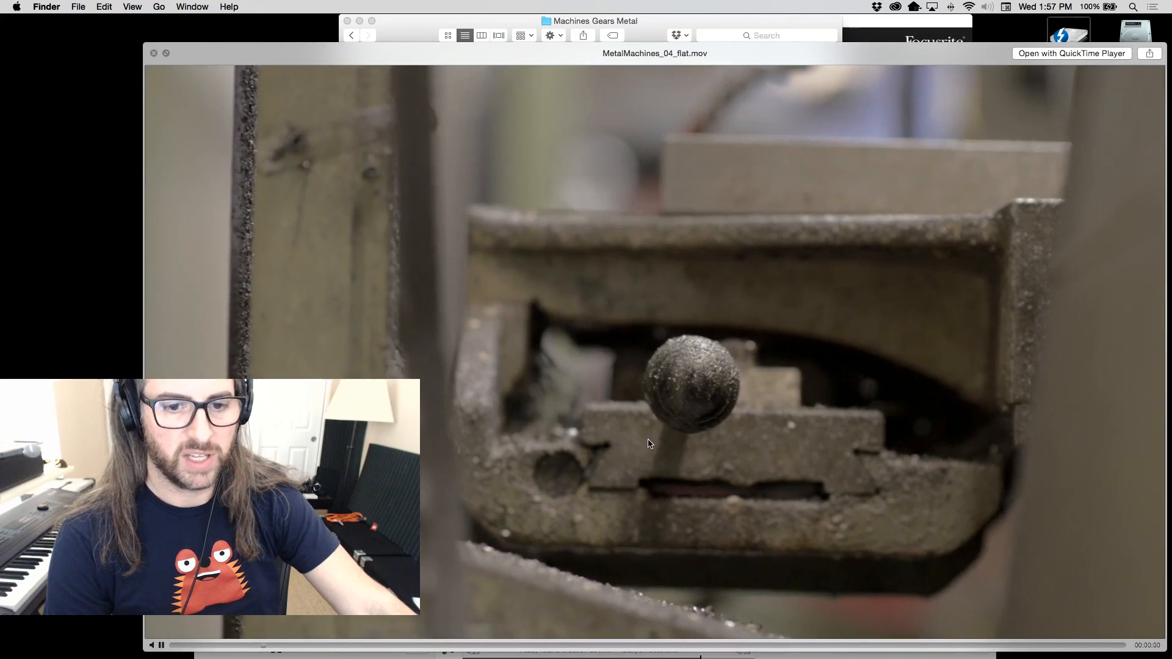
{"action": "key", "text": "Down"}
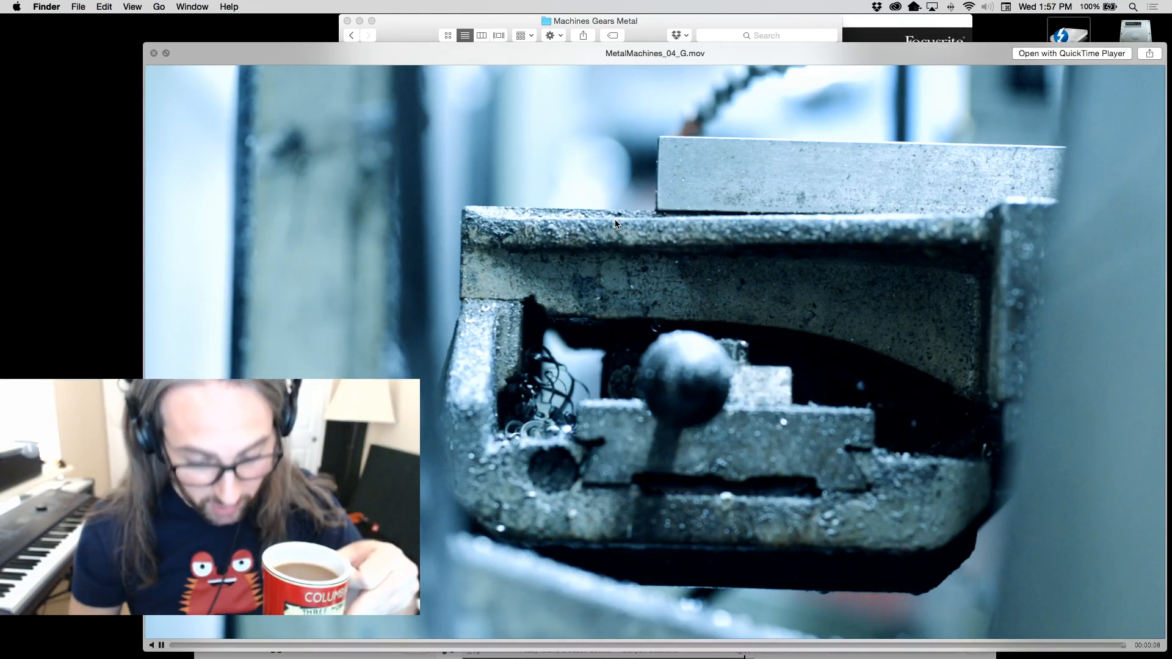
{"action": "key", "text": "Up"}
{"action": "key", "text": "Down"}
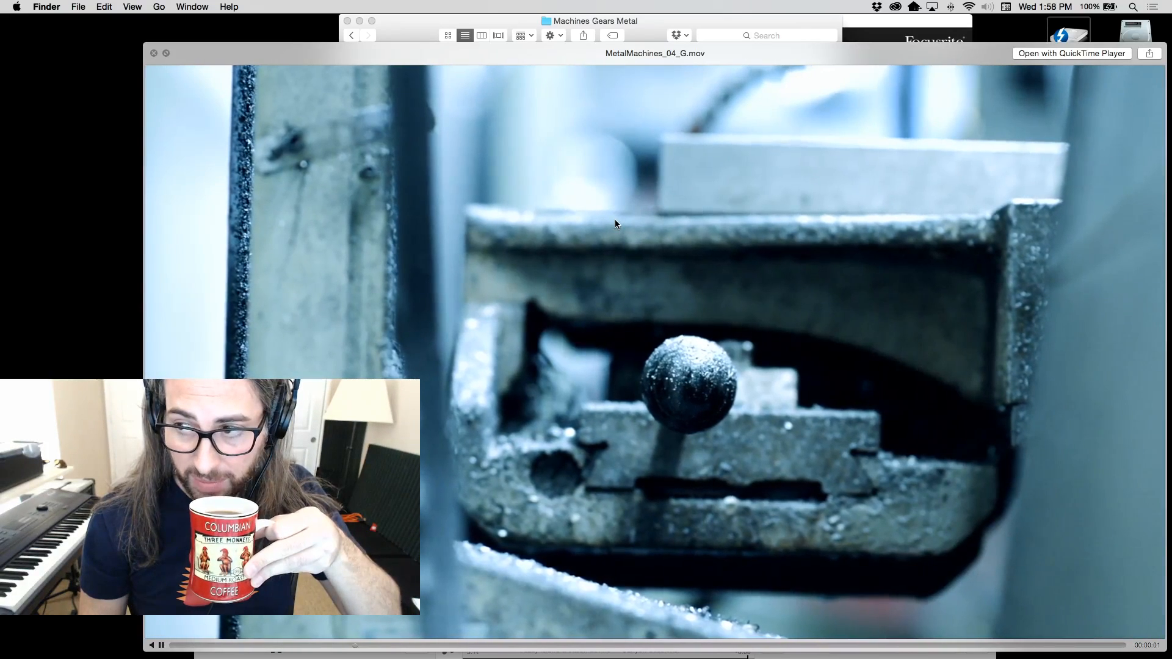
{"action": "key", "text": "Up"}
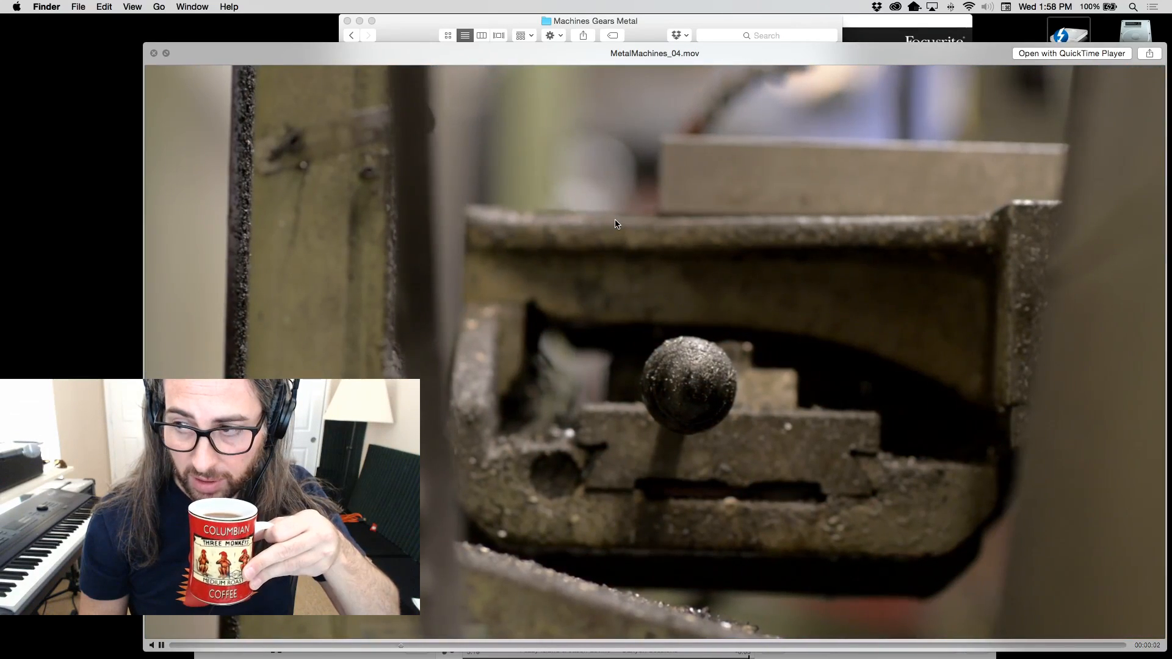
Preview the flat and regular versions of the MetalMachines movies 05 through 08.
{"action": "key", "text": "Down"}
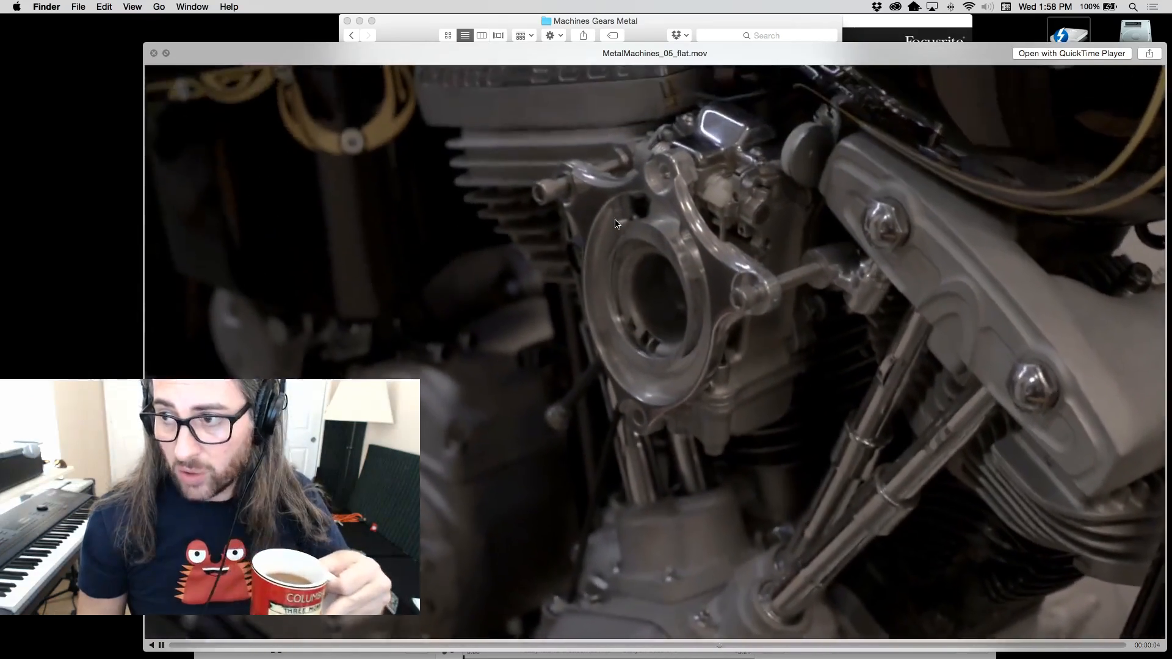
{"action": "key", "text": "Down"}
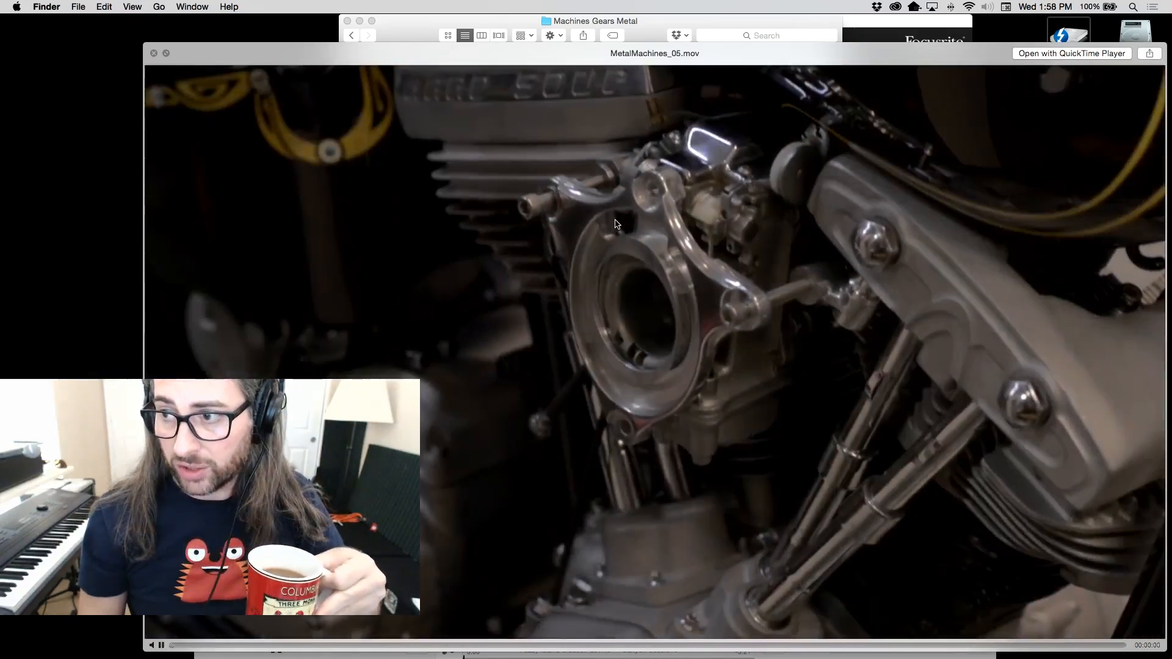
{"action": "key", "text": "Down"}
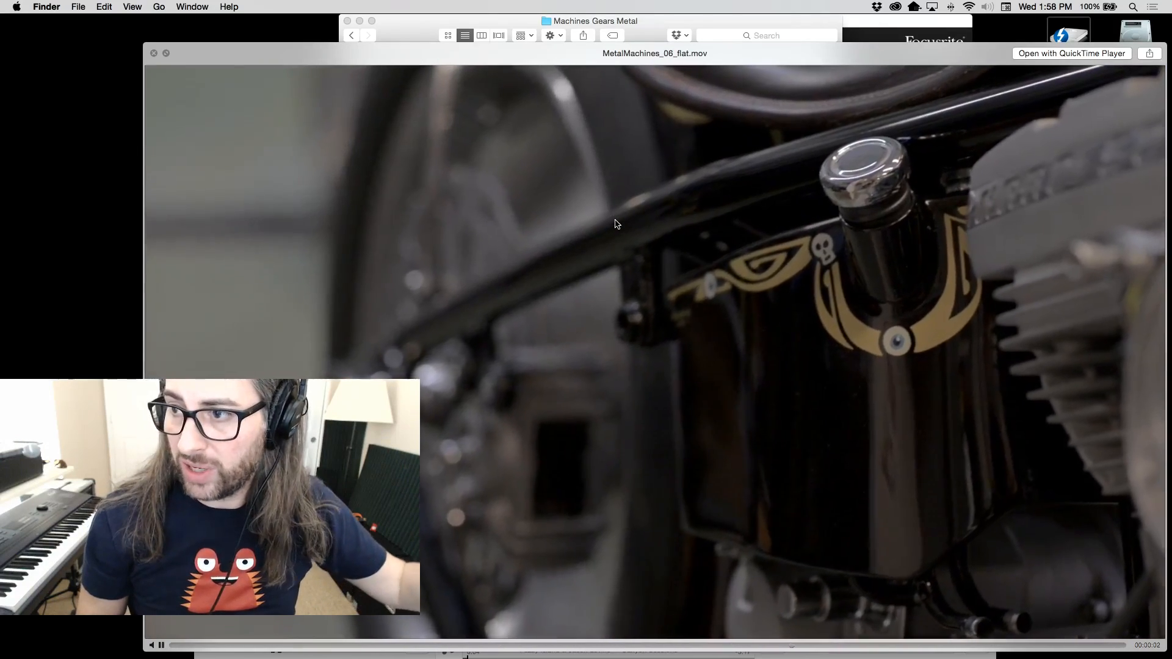
{"action": "key", "text": "Down"}
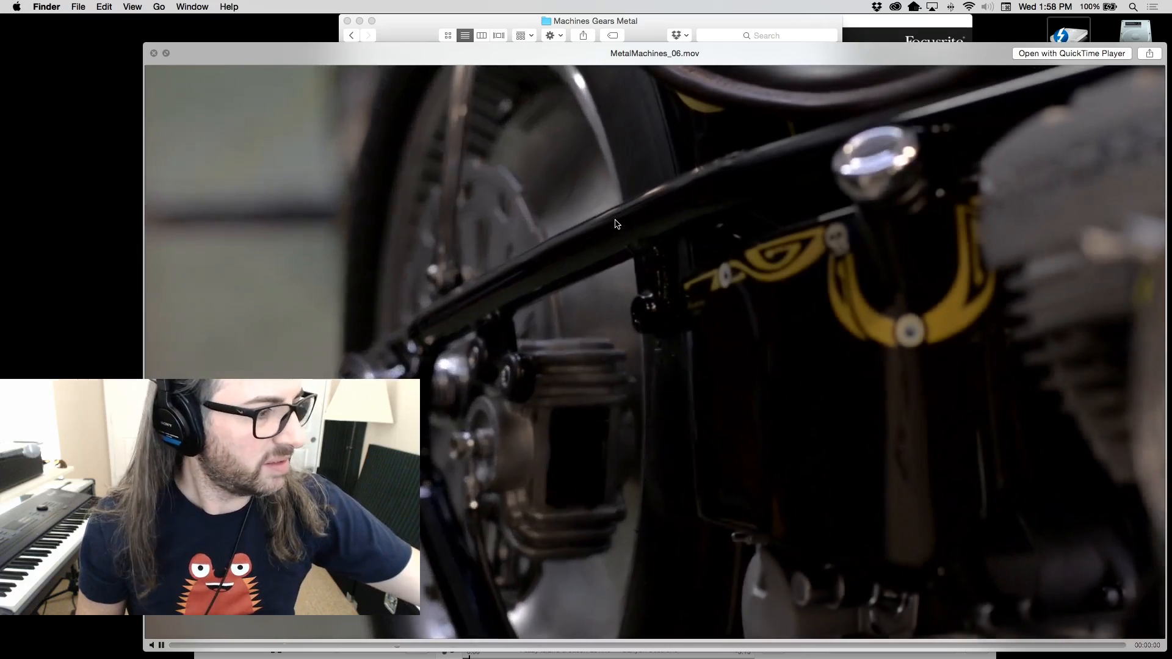
{"action": "key", "text": "Down"}
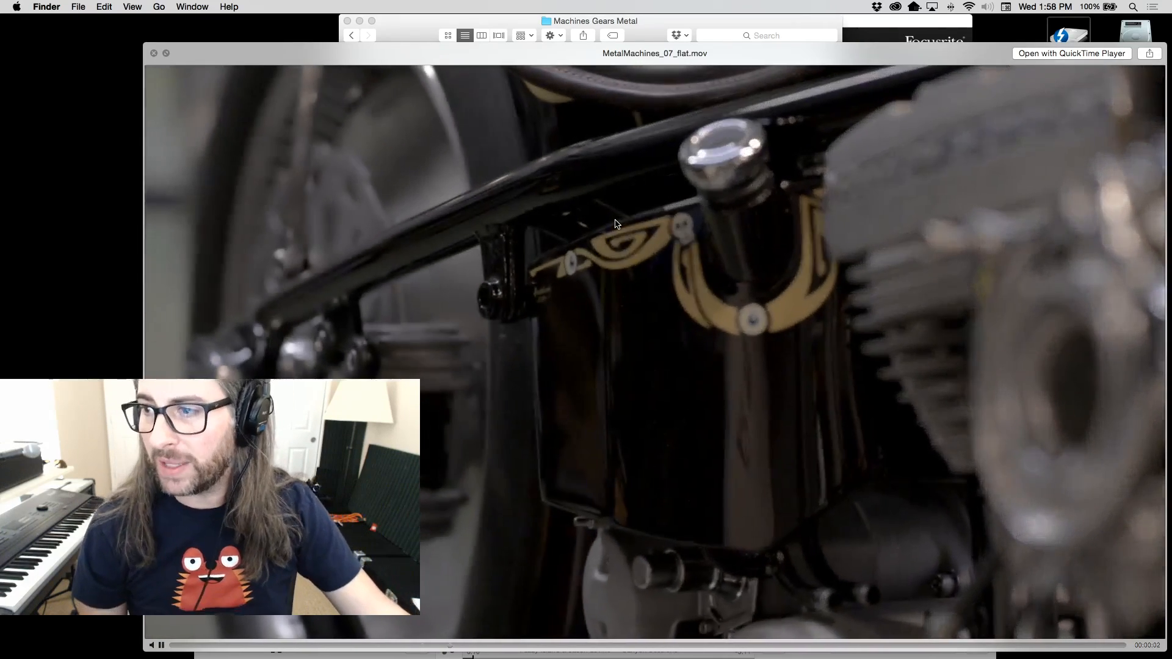
{"action": "key", "text": "Down"}
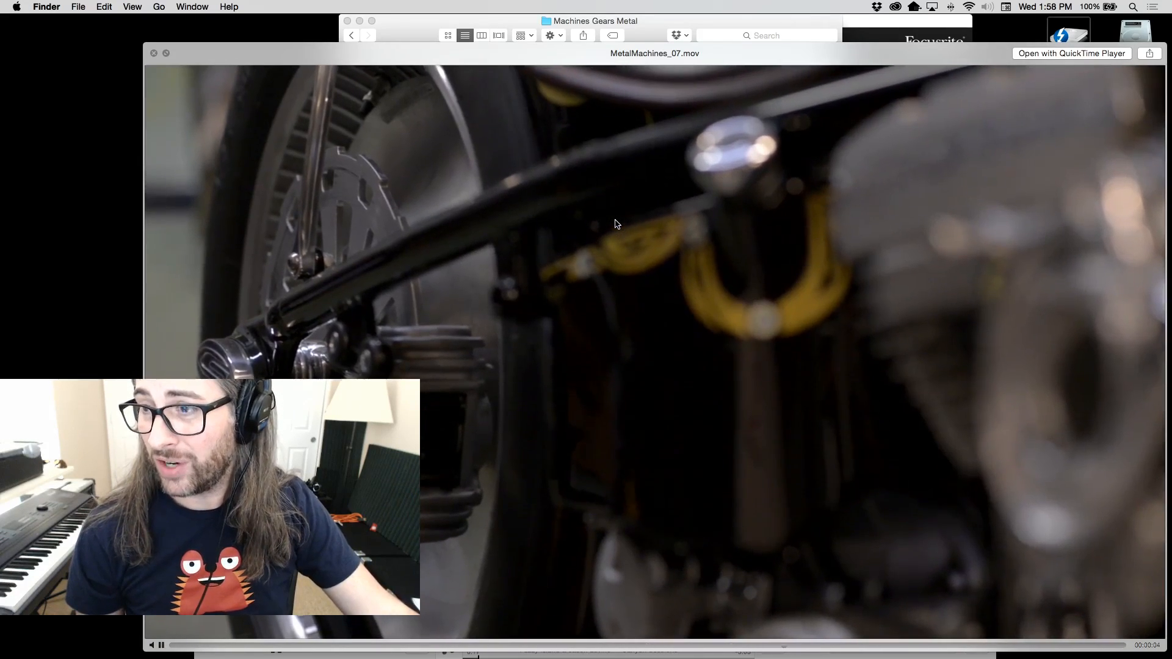
{"action": "key", "text": "Down"}
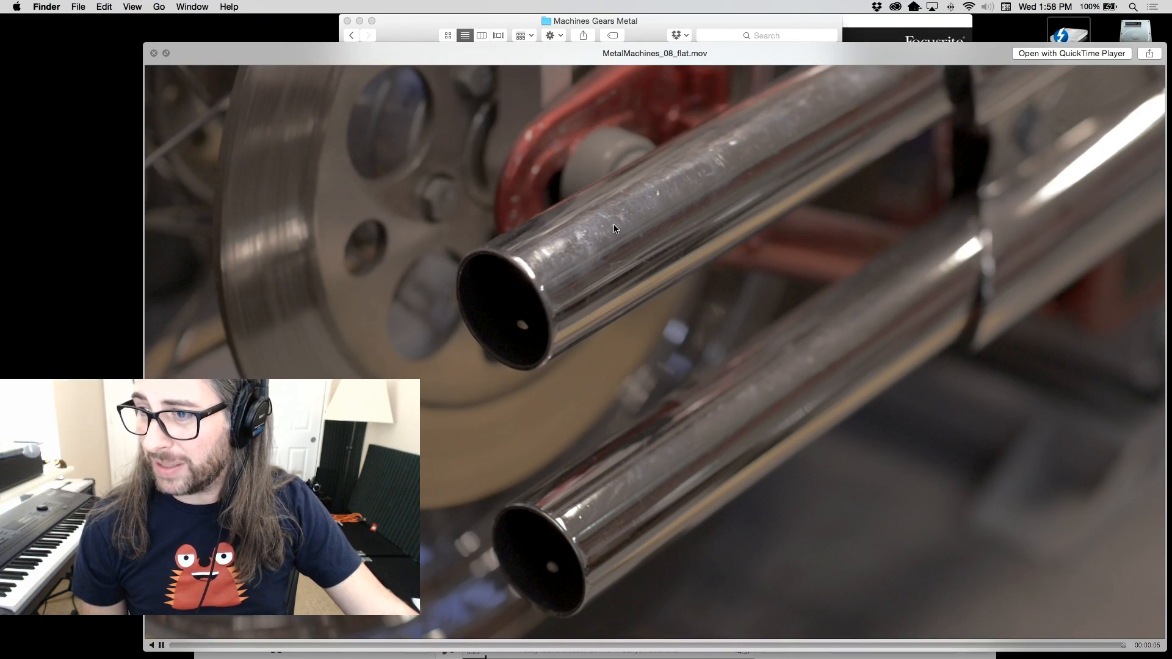
{"action": "key", "text": "Up"}
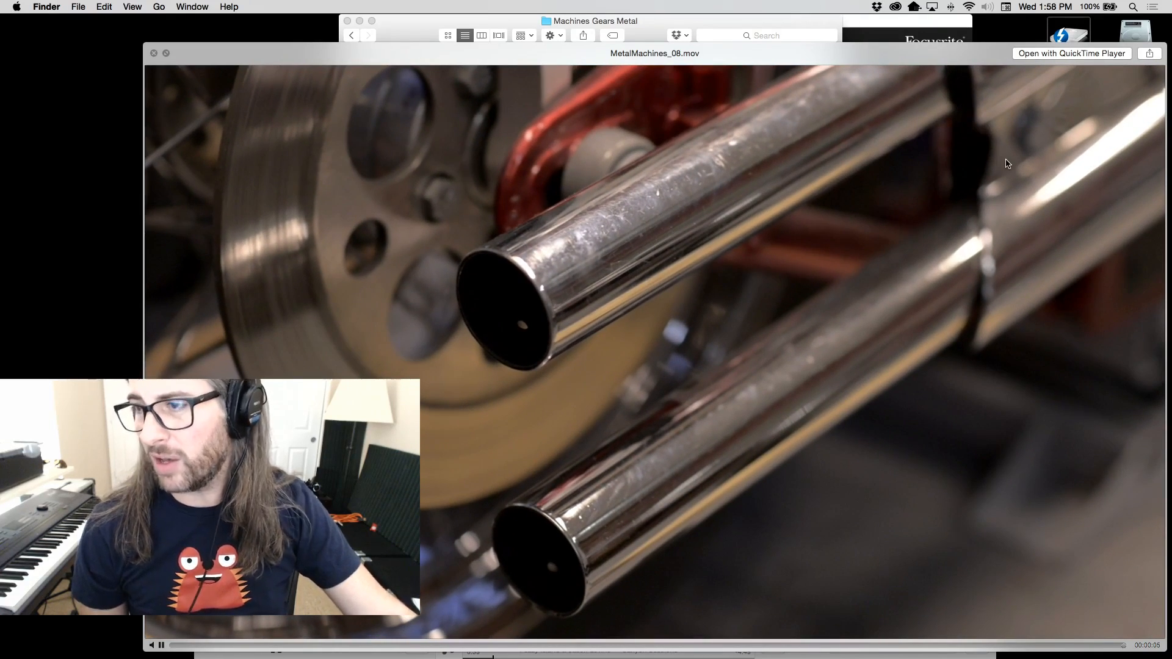
Reposition and shrink the preview window, and view the MetalMachines 09 and 10 movies before closing the preview.
{"action": "left_click_drag", "start_coordinate": [560, 56], "coordinate": [599, 47]}
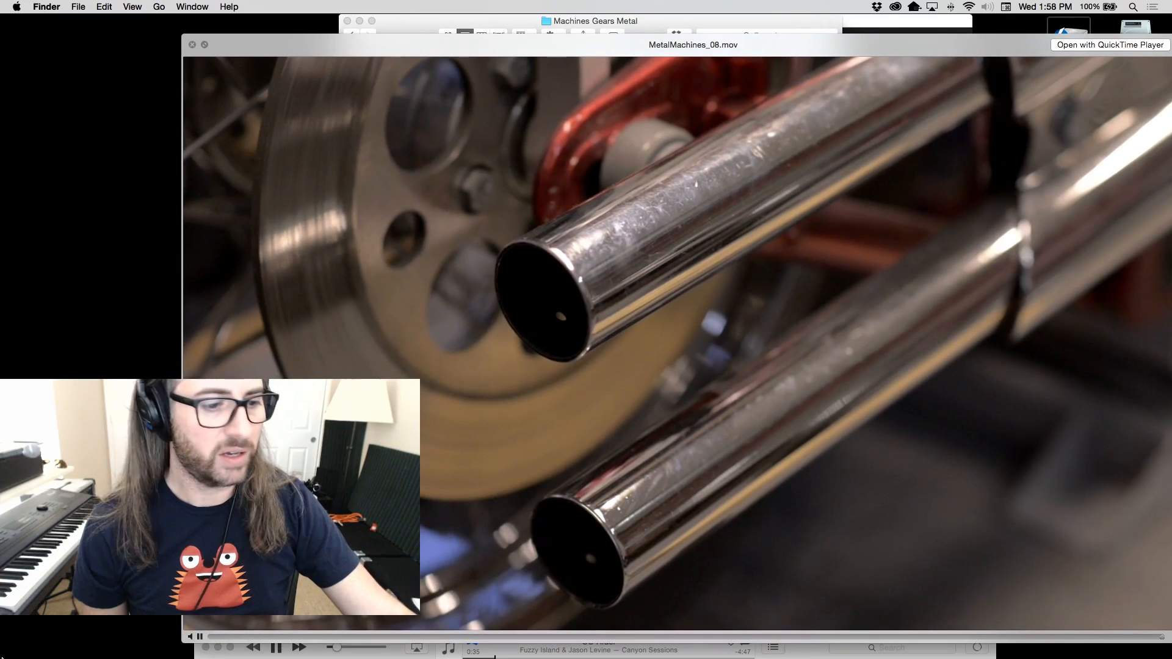
{"action": "left_click_drag", "start_coordinate": [187, 639], "coordinate": [427, 503]}
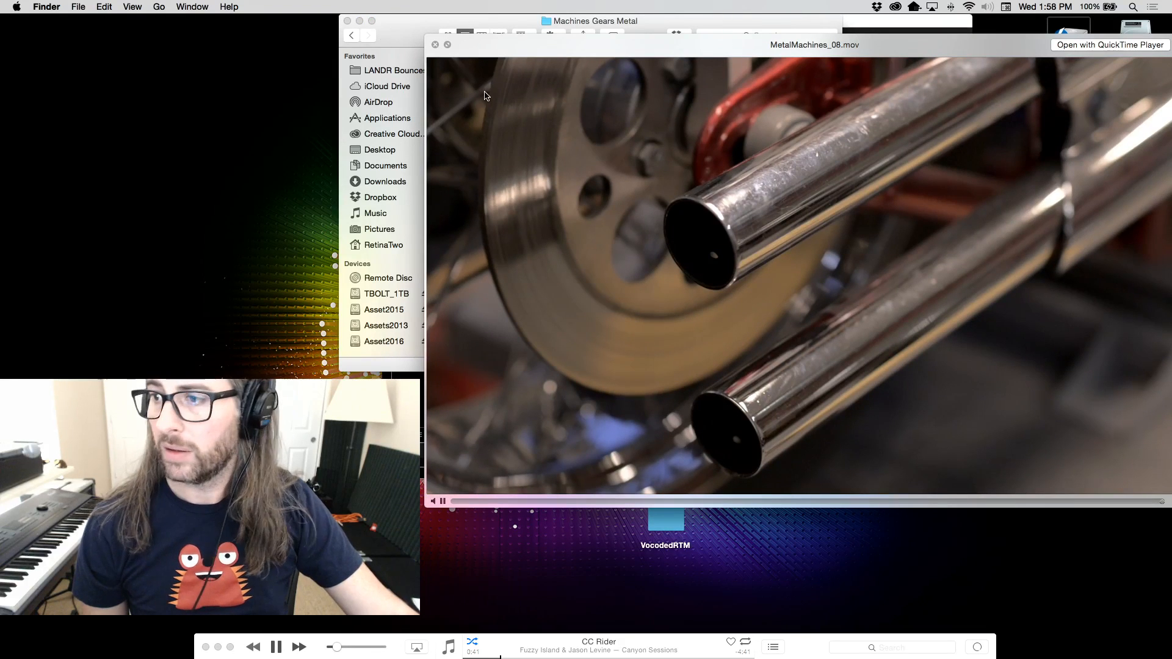
{"action": "key", "text": "Down"}
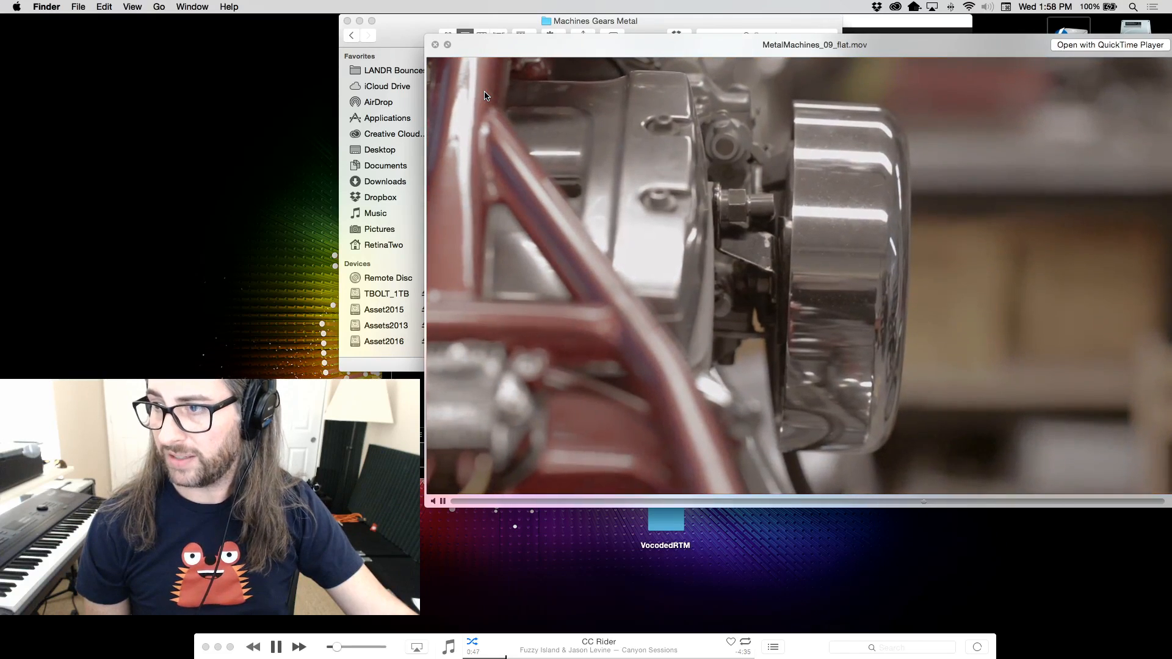
{"action": "key", "text": "Down"}
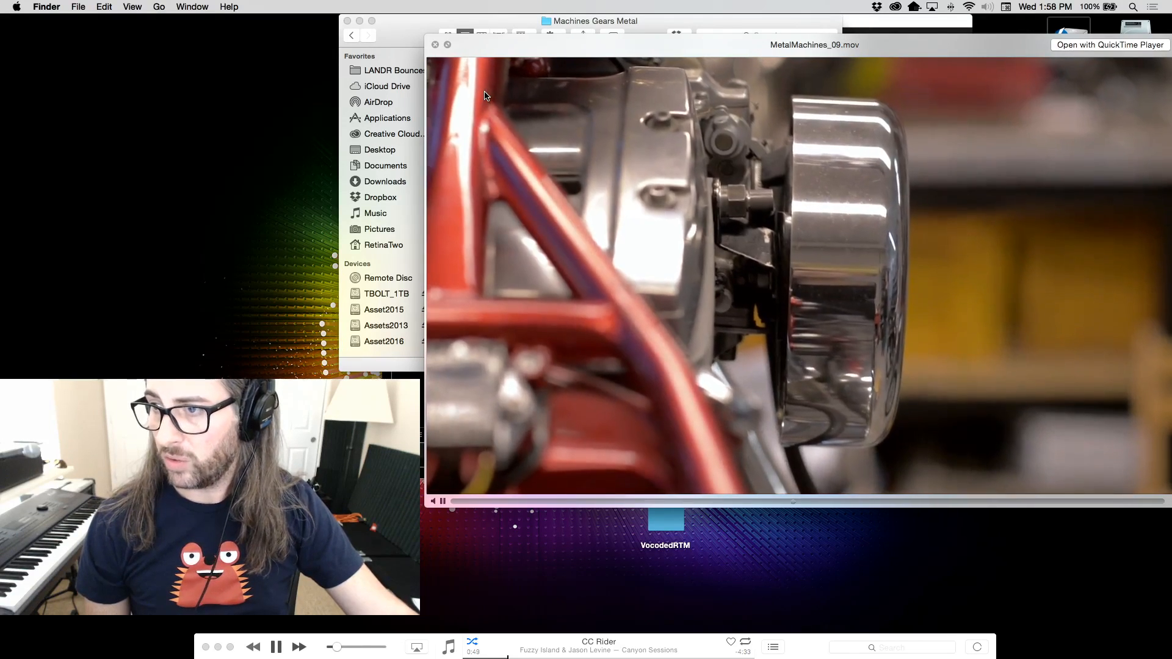
{"action": "key", "text": "Down"}
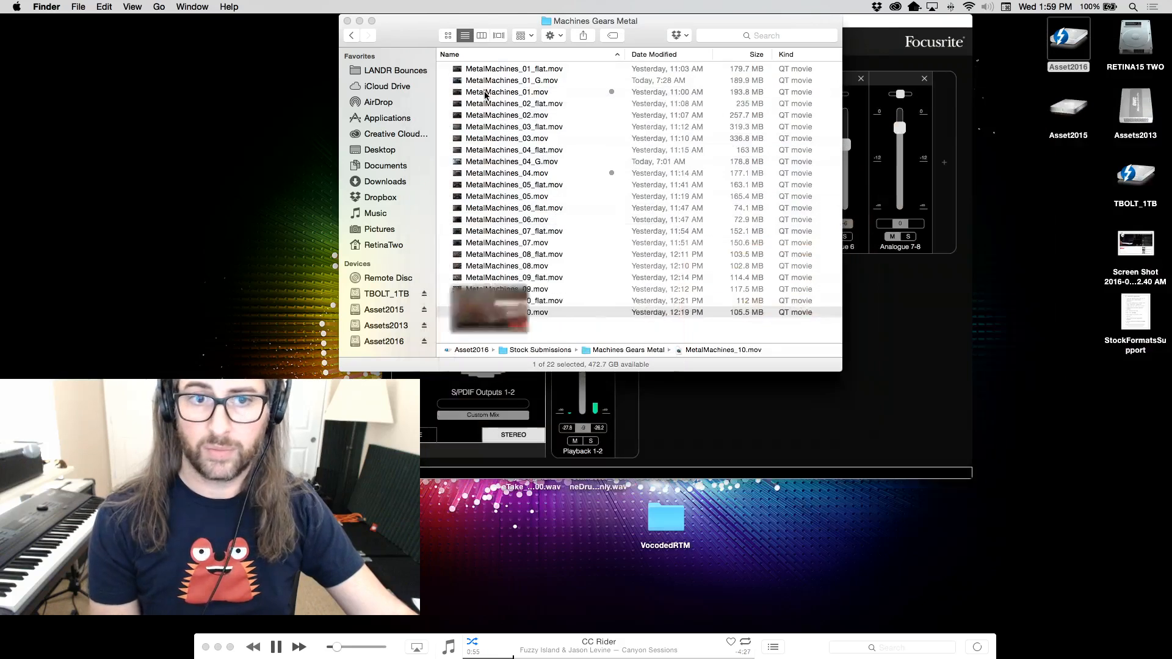
{"action": "key", "text": "space"}
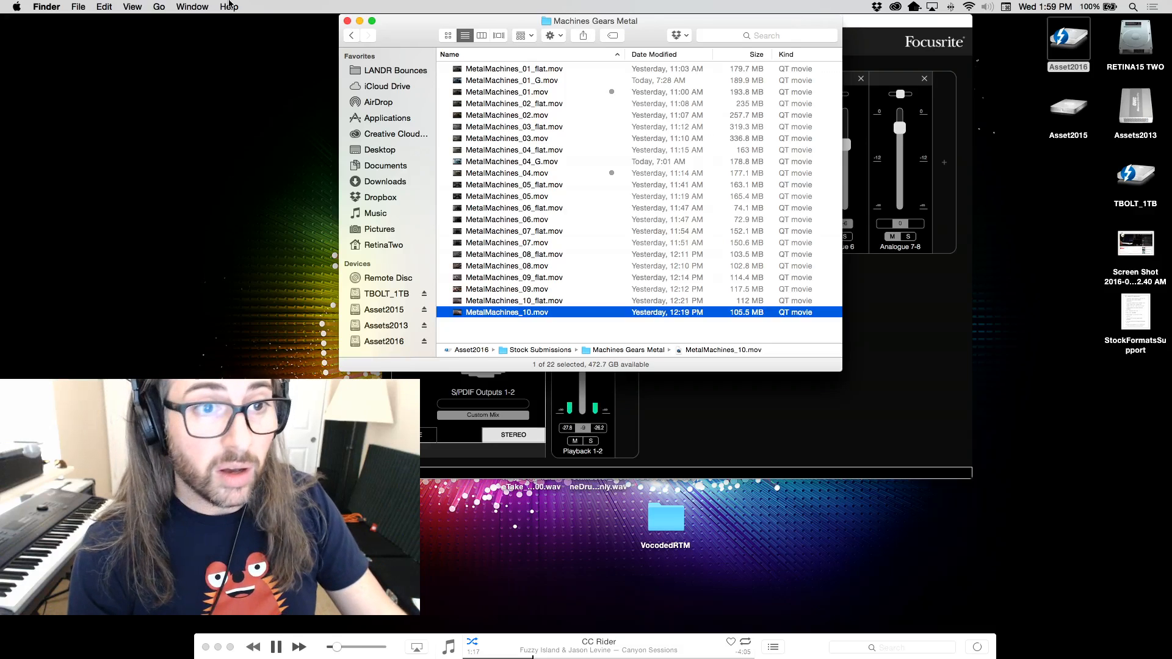
Close the Machines Gears Metal folder window and open the recent SafariStock project in Premiere Pro.
{"action": "left_click", "coordinate": [347, 21]}
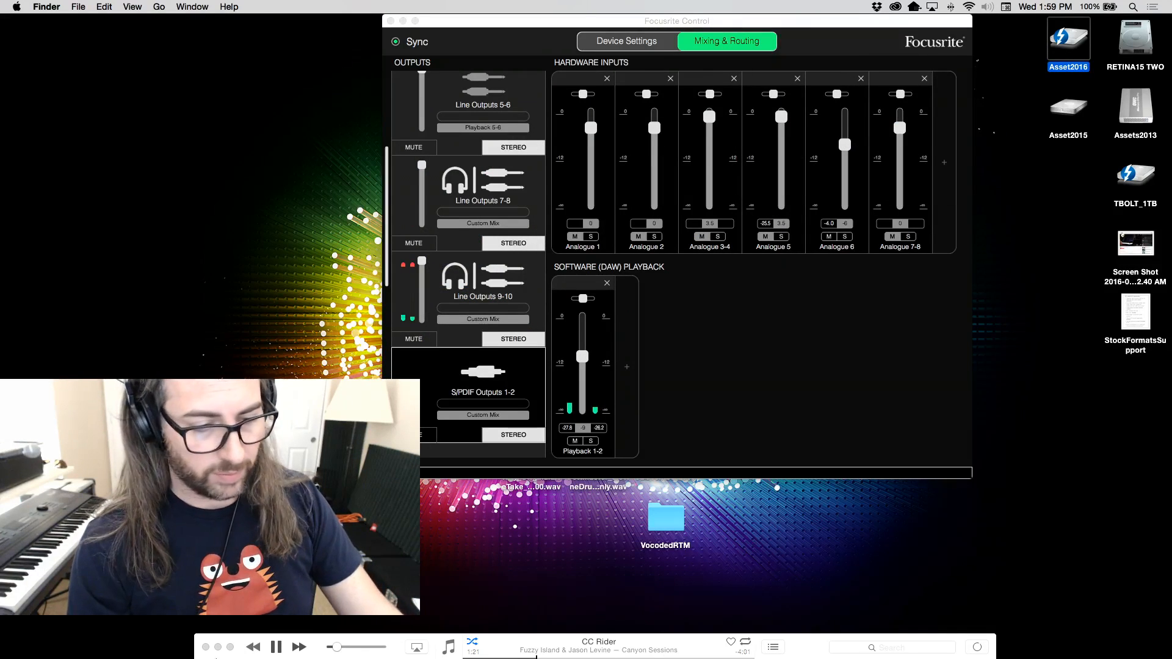
{"action": "left_click", "coordinate": [354, 642]}
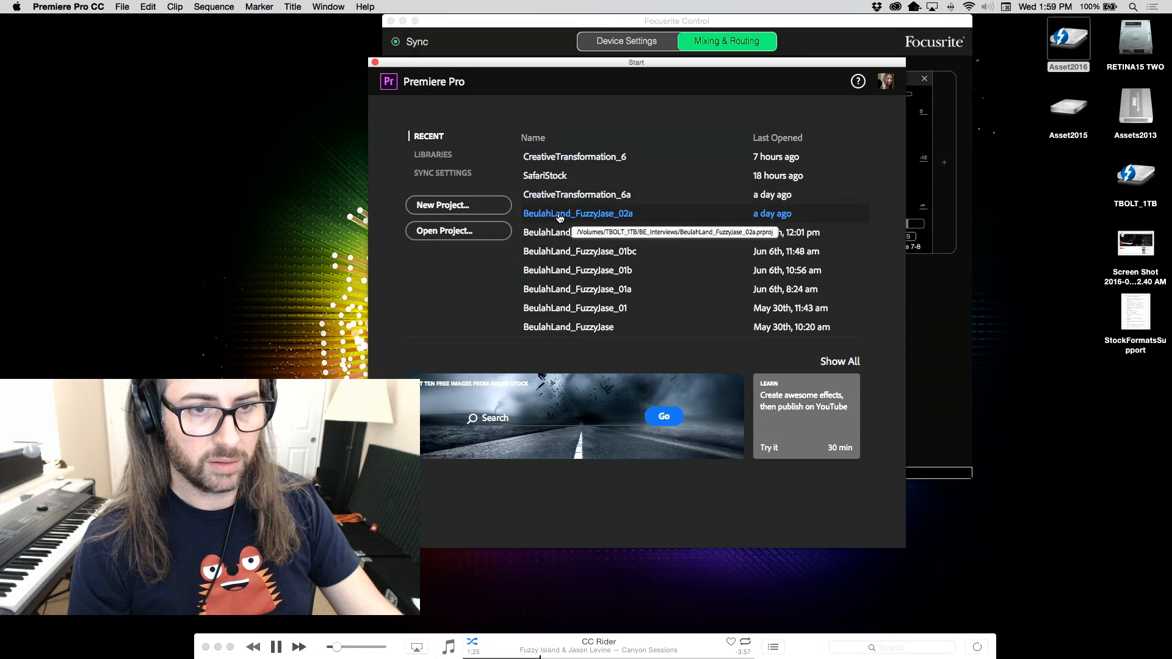
{"action": "left_click", "coordinate": [545, 176]}
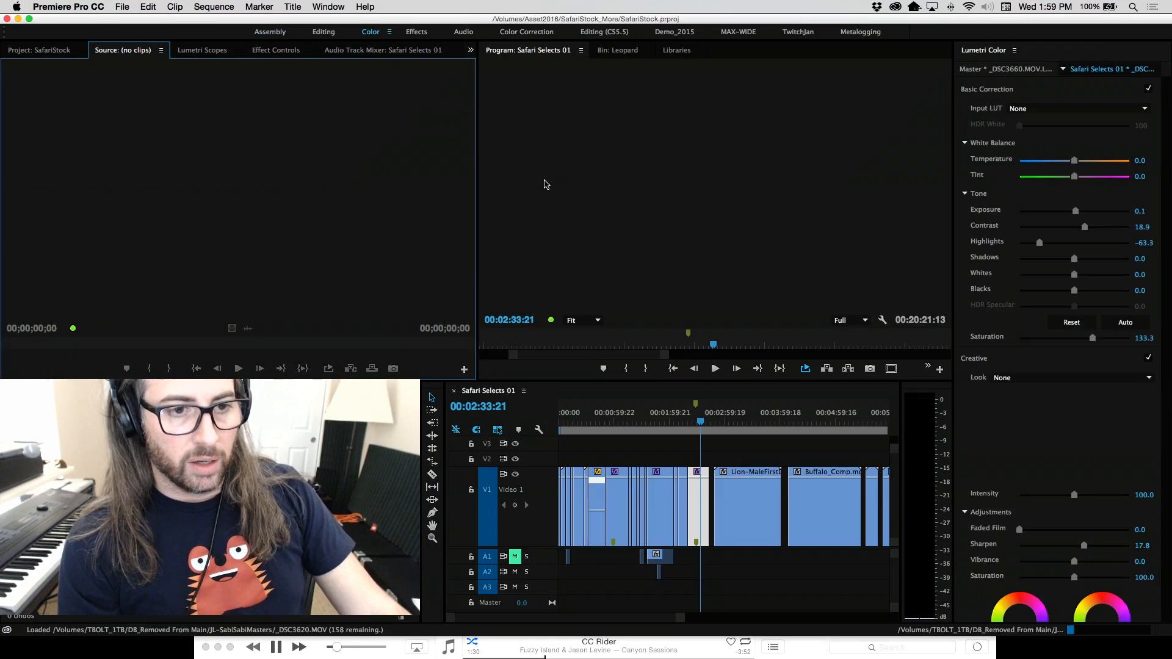
{"action": "left_click", "coordinate": [546, 184]}
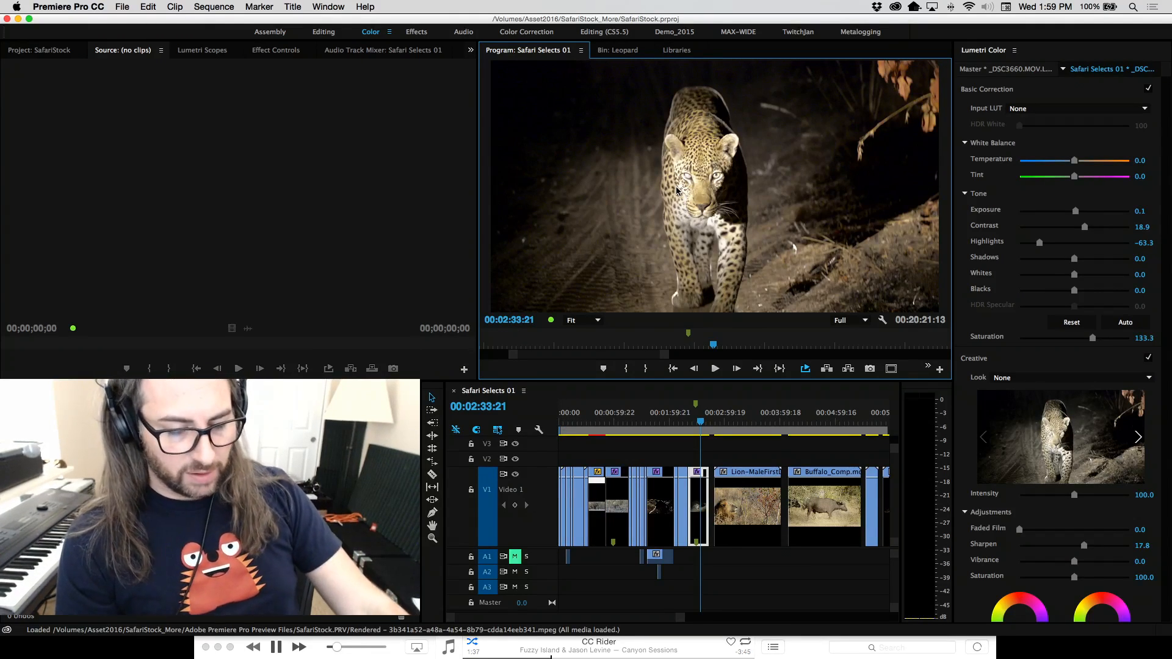
Scrub the Safari Selects 01 sequence to 00:02:34:04 to view the leopard shot.
{"action": "left_click", "coordinate": [701, 423]}
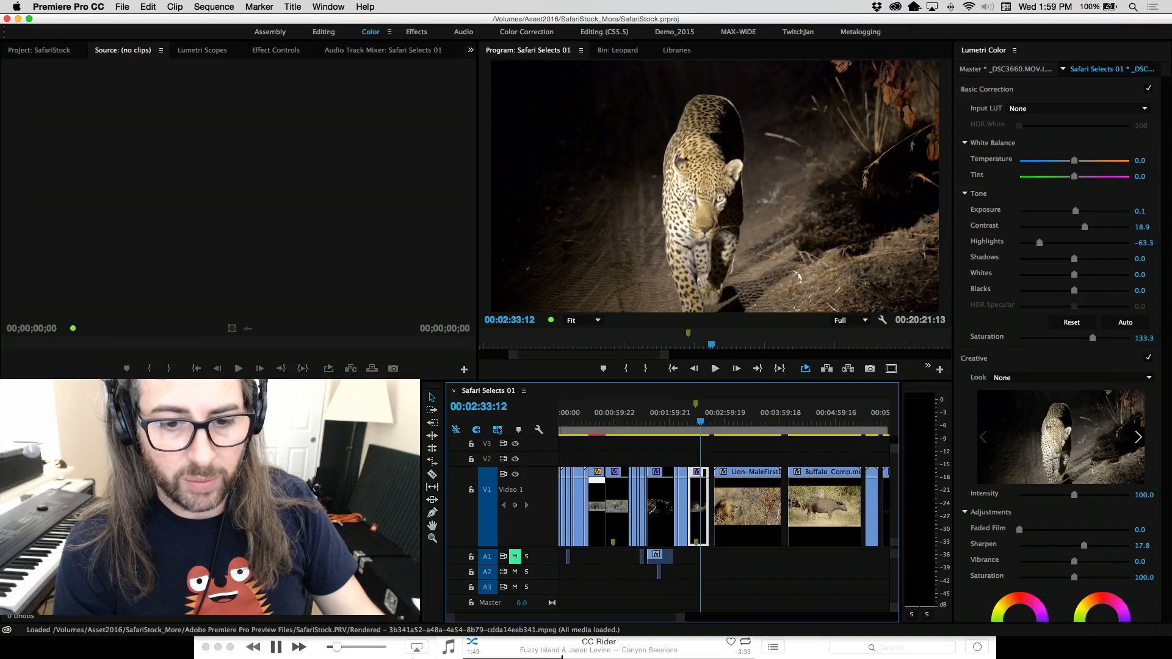
{"action": "mouse_move", "coordinate": [449, 647]}
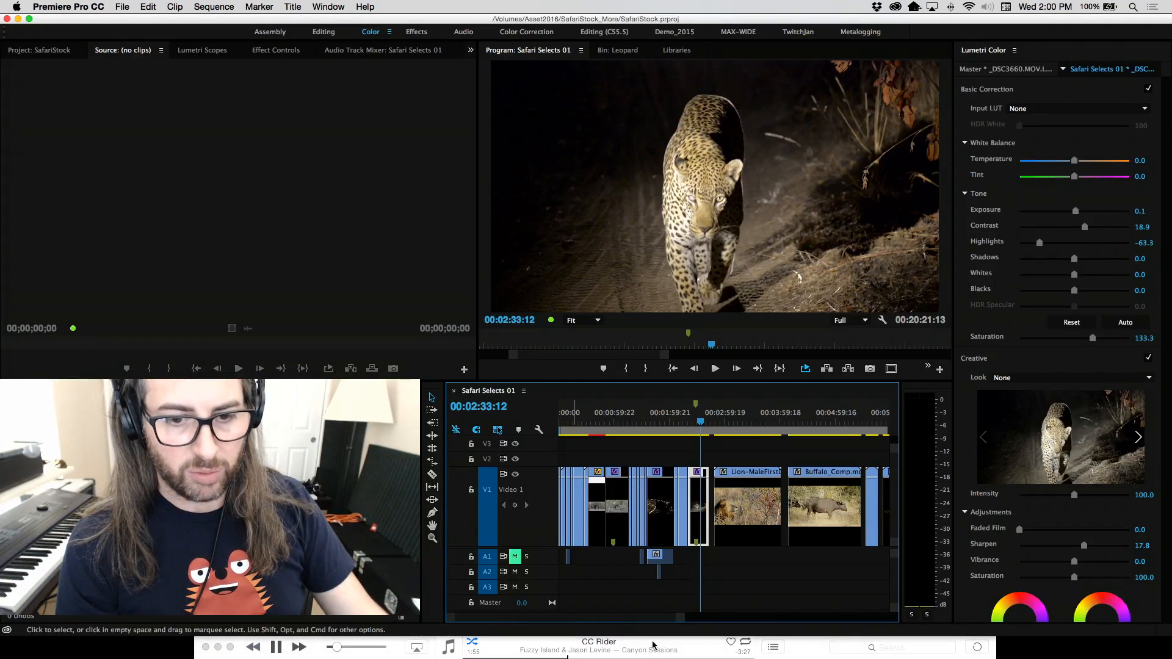
{"action": "left_click_drag", "start_coordinate": [700, 425], "coordinate": [700, 426]}
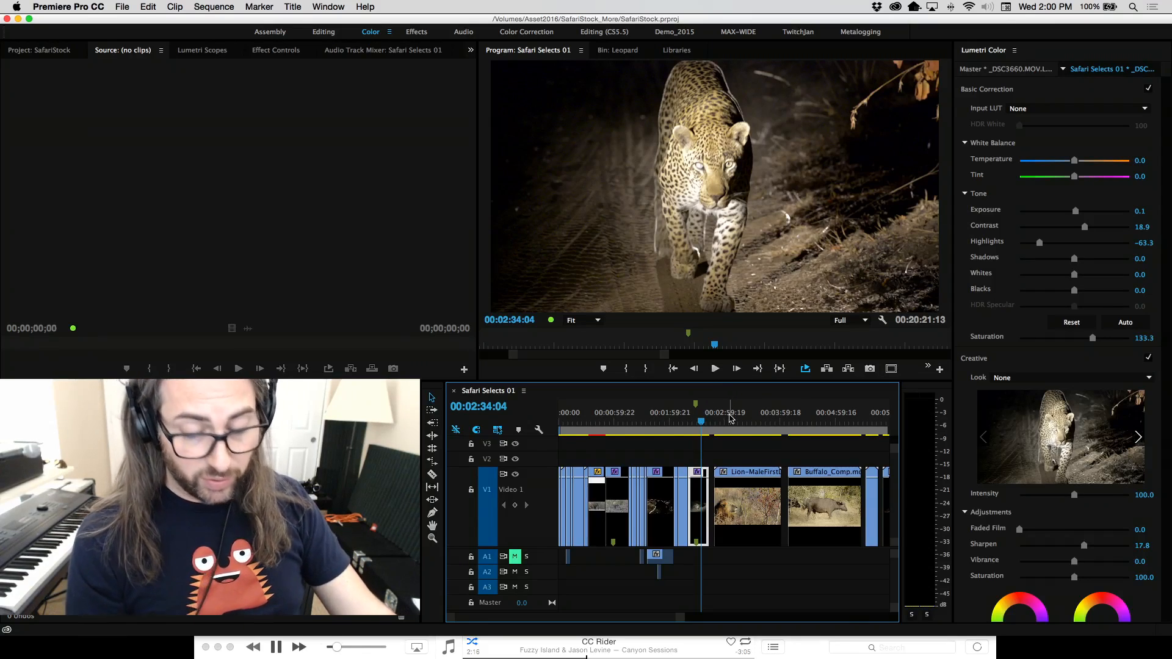
Fit the entire sequence in the timeline and scrub to 00:13:11:06 in the LionessCubs clip.
{"action": "key", "text": "backslash"}
{"action": "left_click", "coordinate": [705, 419]}
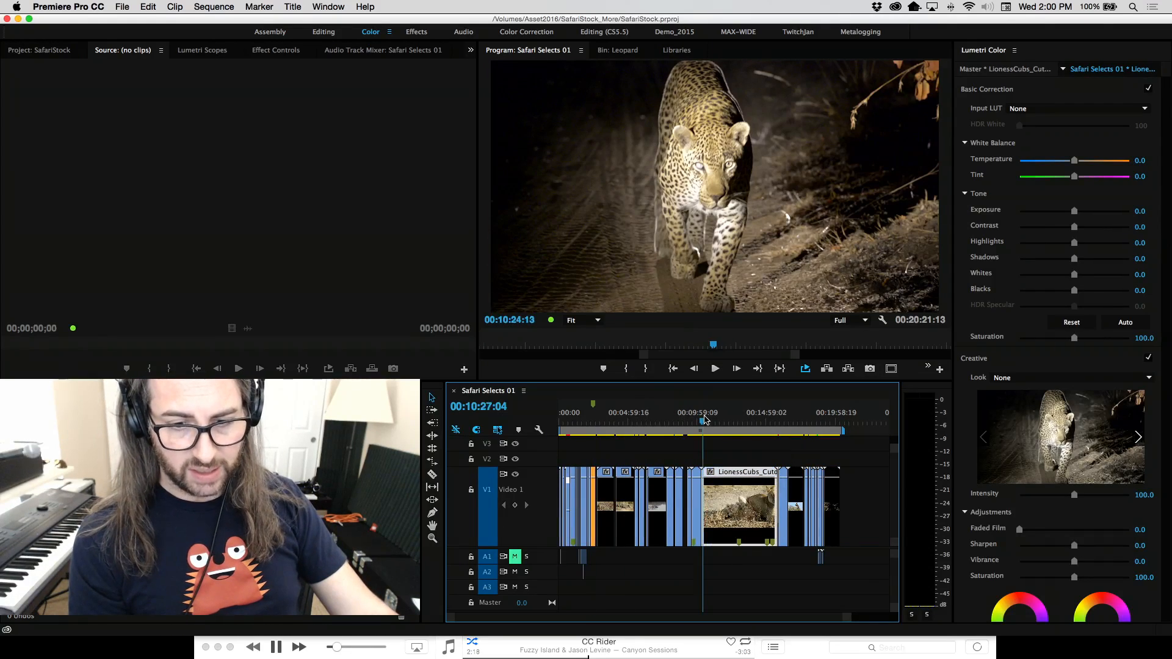
{"action": "left_click_drag", "start_coordinate": [705, 419], "coordinate": [740, 420]}
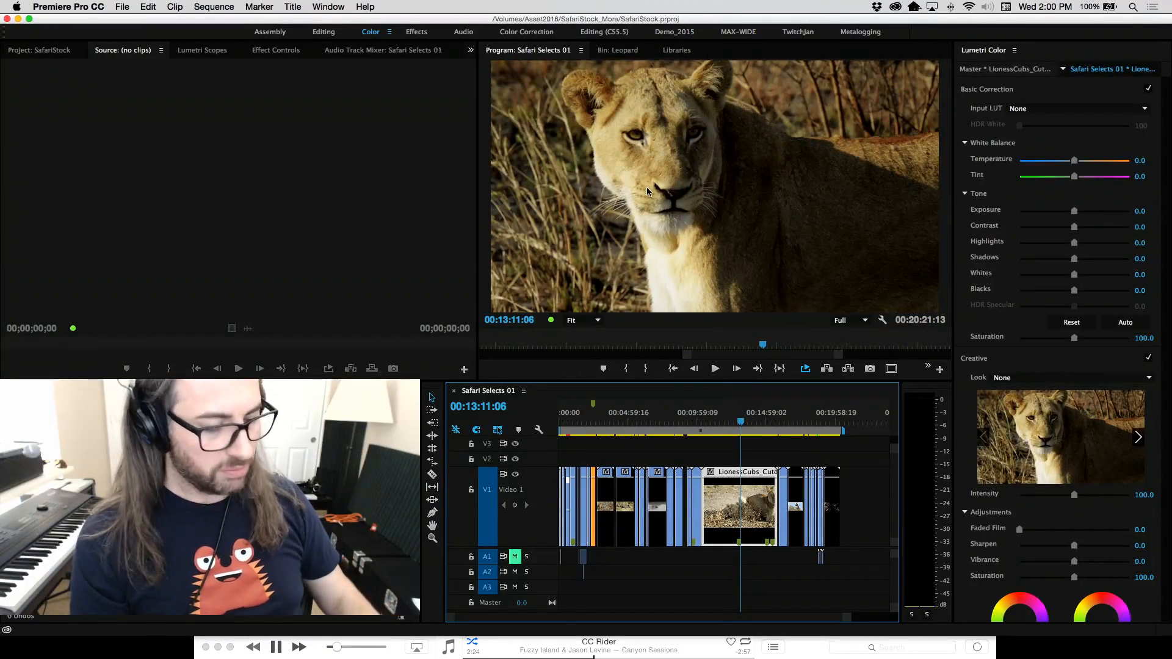
View the lioness frame in a maximized Program monitor, and check its Lumetri Scopes before returning to the Source monitor.
{"action": "key", "text": "grave"}
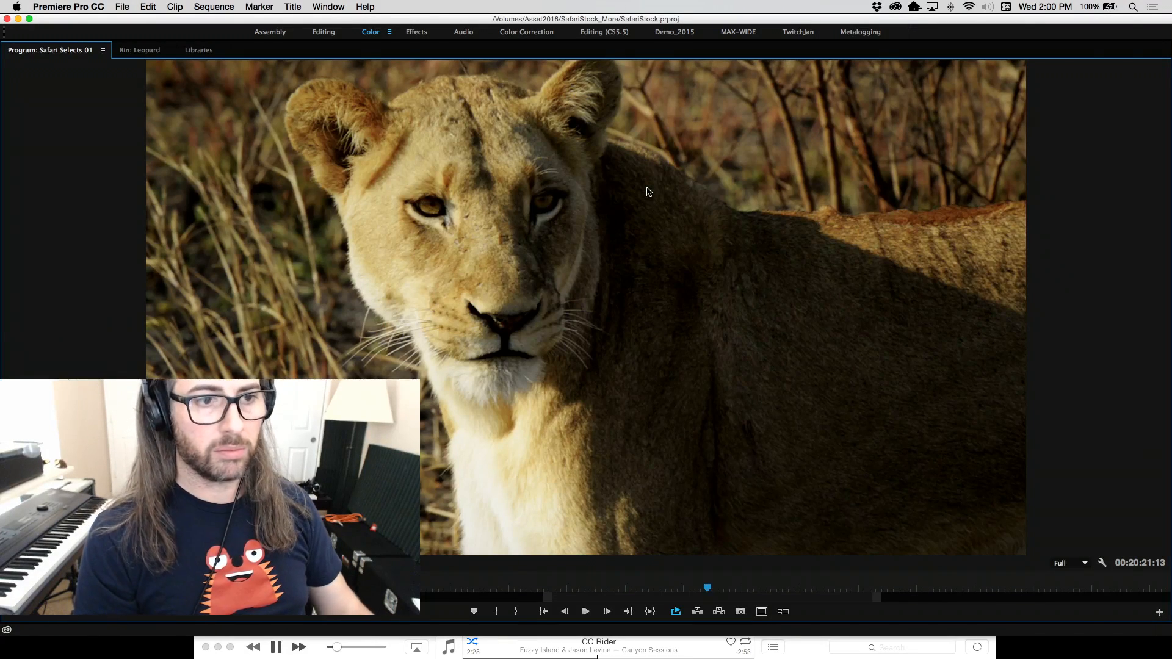
{"action": "key", "text": "grave"}
{"action": "left_click", "coordinate": [202, 50]}
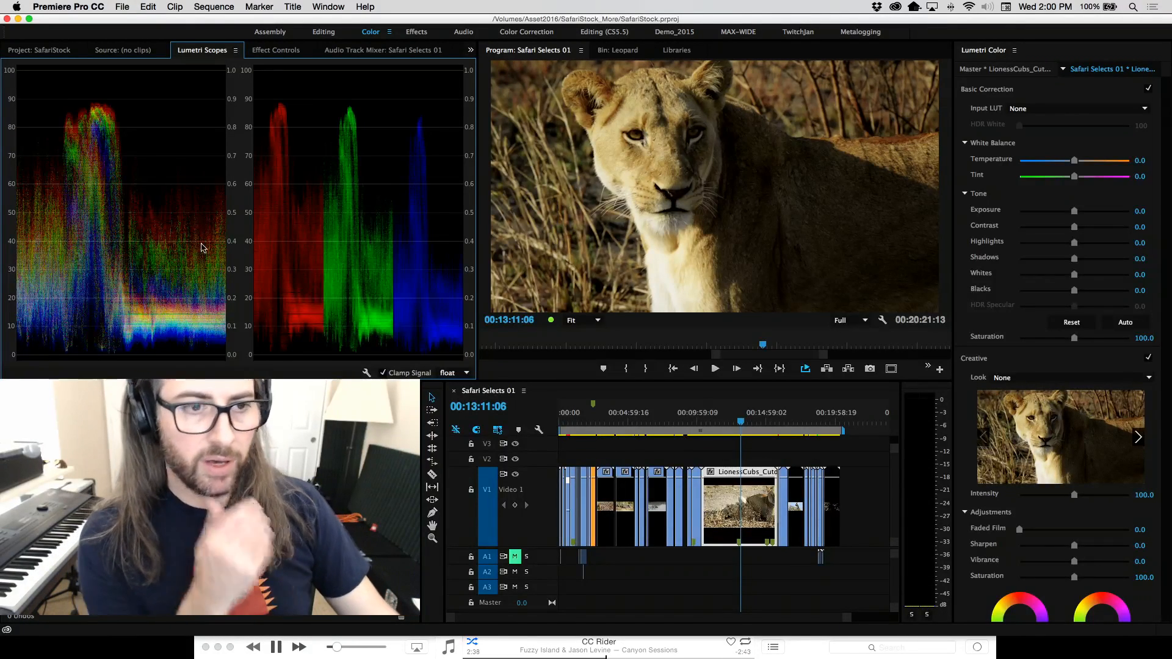
{"action": "left_click", "coordinate": [111, 52]}
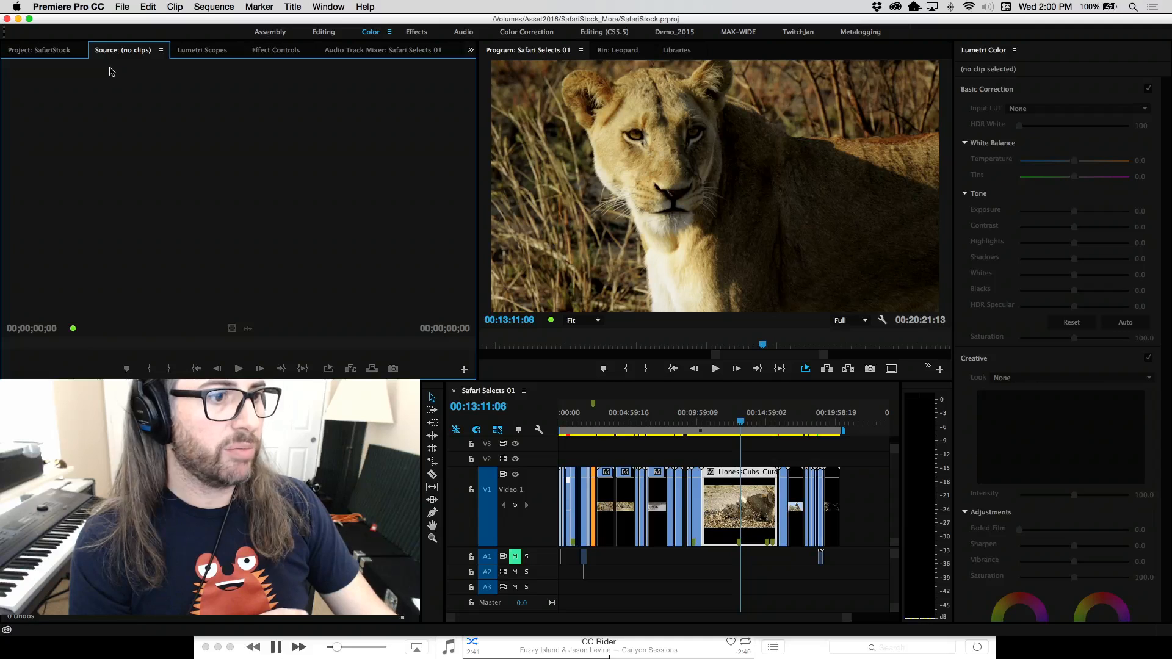
Show the Media Browser, widen its drive list for readable names, and look through the folders on TBOLT_1TB.
{"action": "left_click", "coordinate": [472, 50]}
{"action": "left_click", "coordinate": [495, 161]}
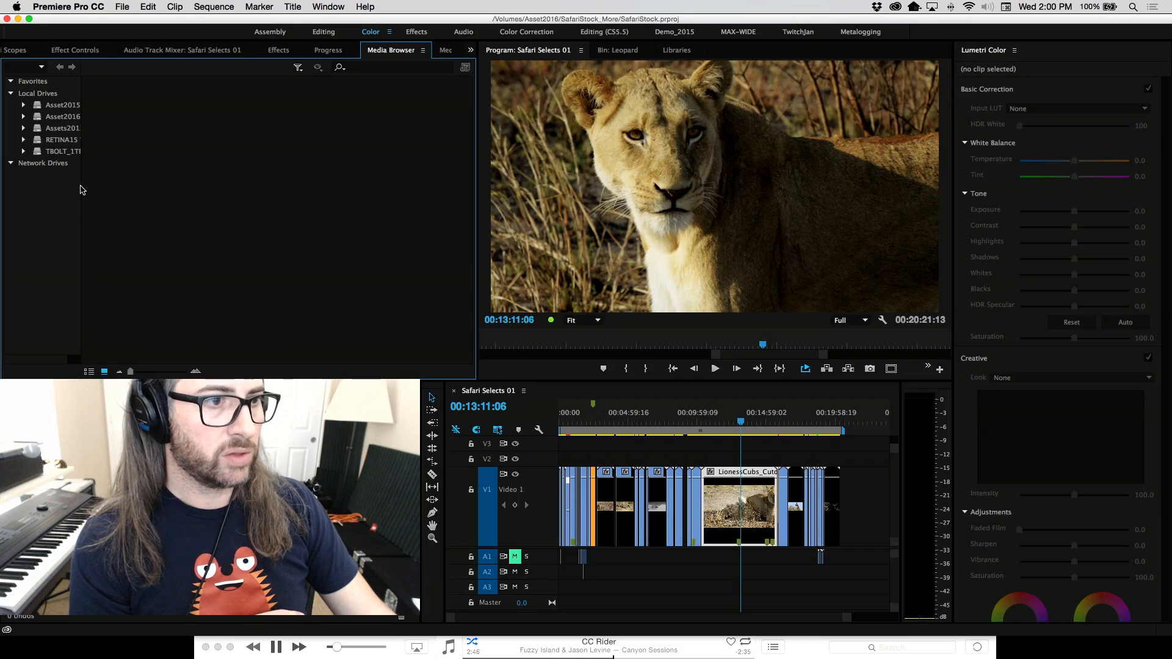
{"action": "left_click_drag", "start_coordinate": [82, 190], "coordinate": [104, 191]}
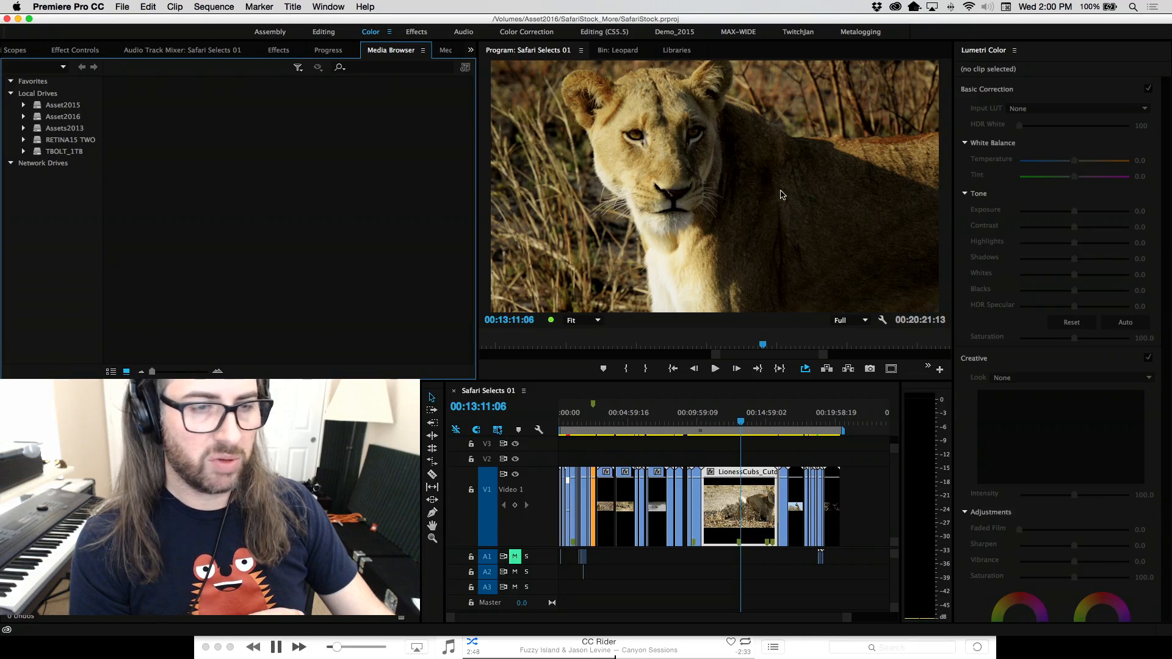
{"action": "left_click", "coordinate": [60, 151]}
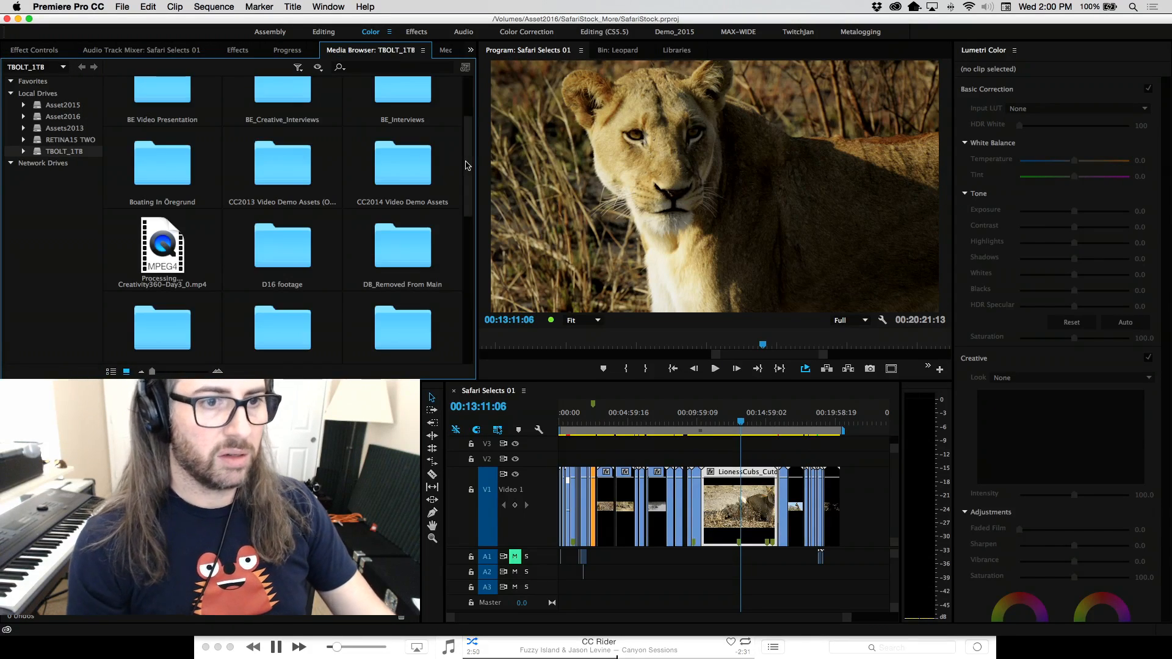
{"action": "scroll", "coordinate": [470, 177], "scroll_direction": "down", "scroll_amount": 2}
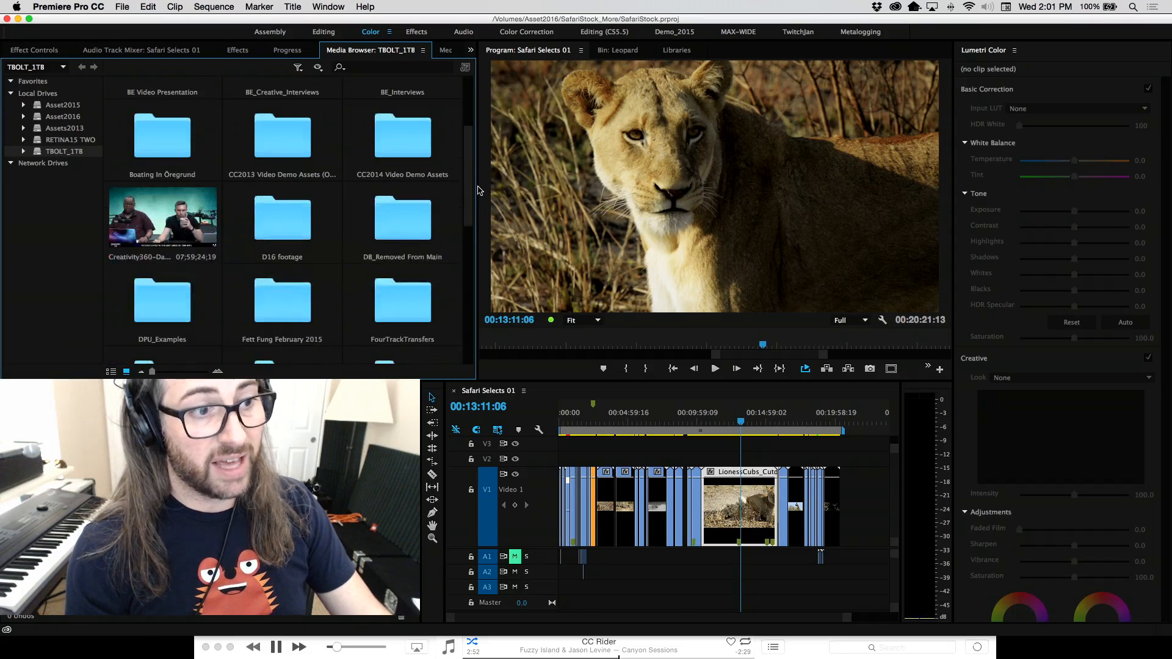
{"action": "scroll", "coordinate": [452, 177], "scroll_direction": "up", "scroll_amount": 5}
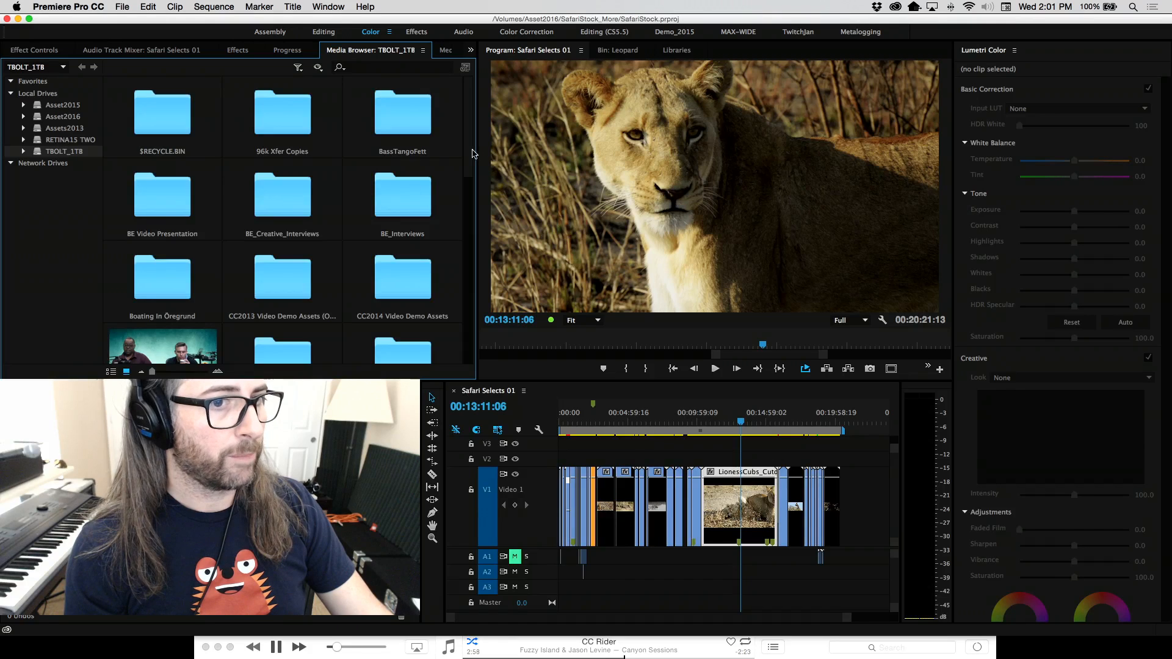
Browse the Assets2013 drive to the Sabi Sabi Masters folder and select D800_PicControl.jpg.
{"action": "left_click", "coordinate": [63, 128]}
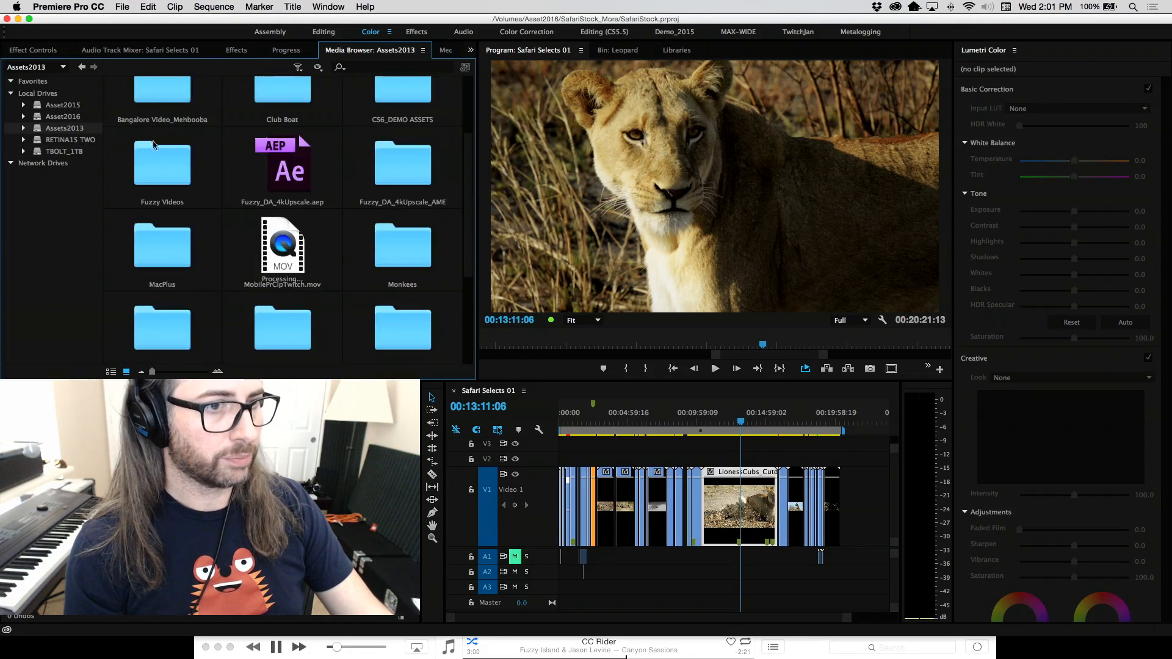
{"action": "left_click_drag", "start_coordinate": [469, 184], "coordinate": [477, 311]}
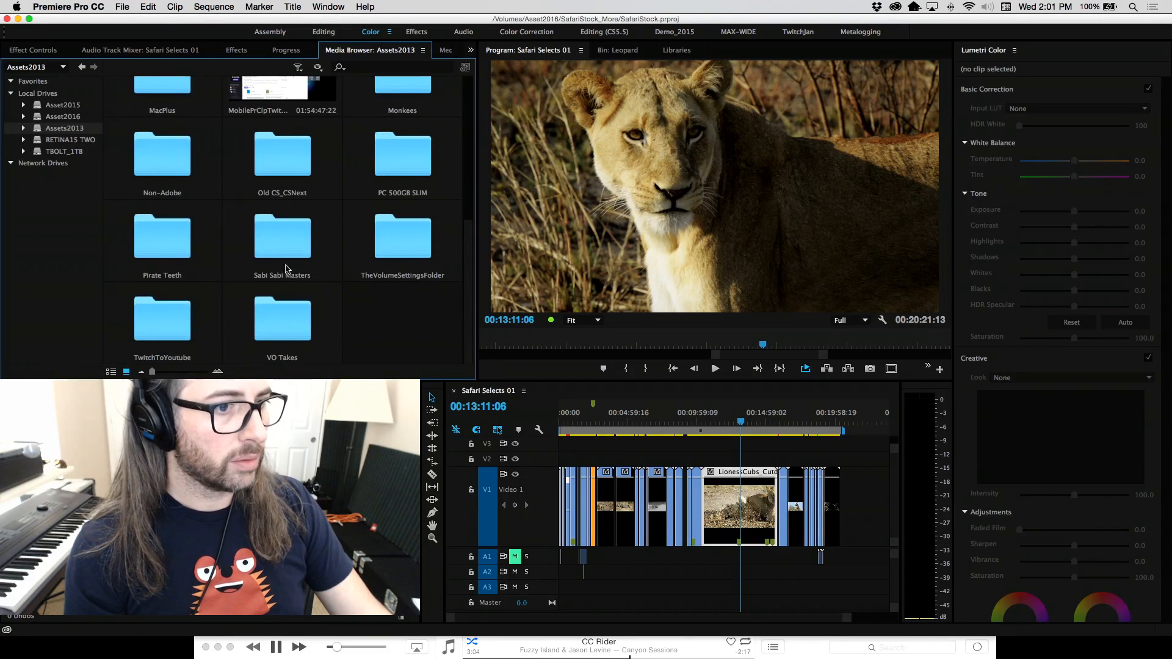
{"action": "double_click", "coordinate": [223, 257]}
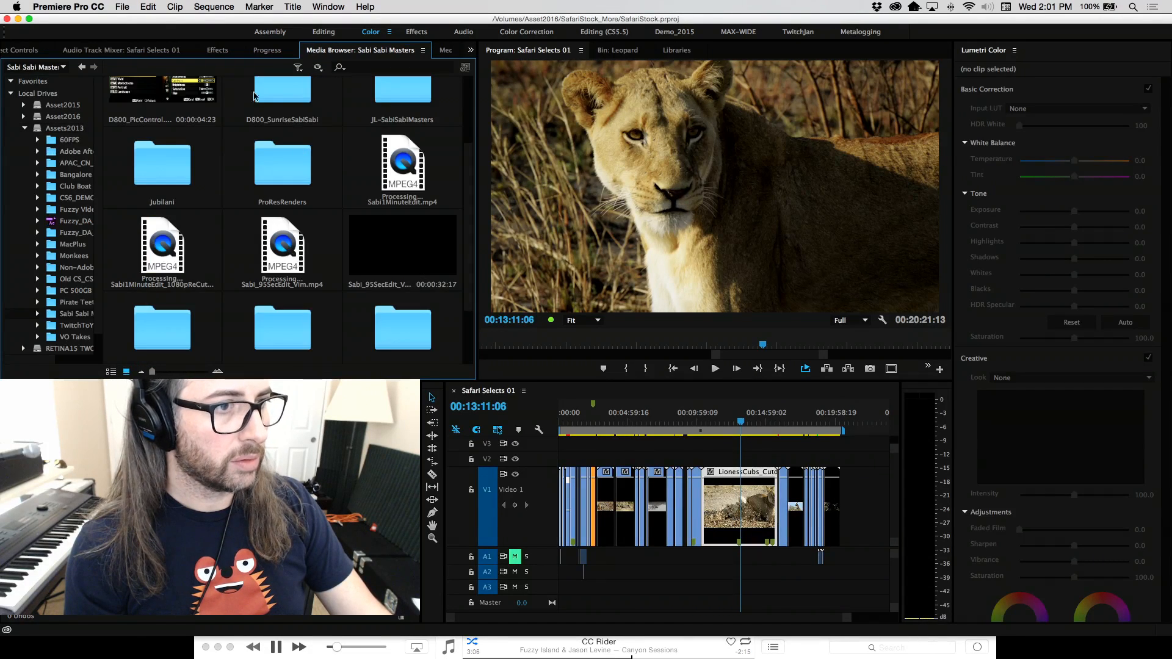
{"action": "scroll", "coordinate": [275, 165], "scroll_direction": "up", "scroll_amount": 3}
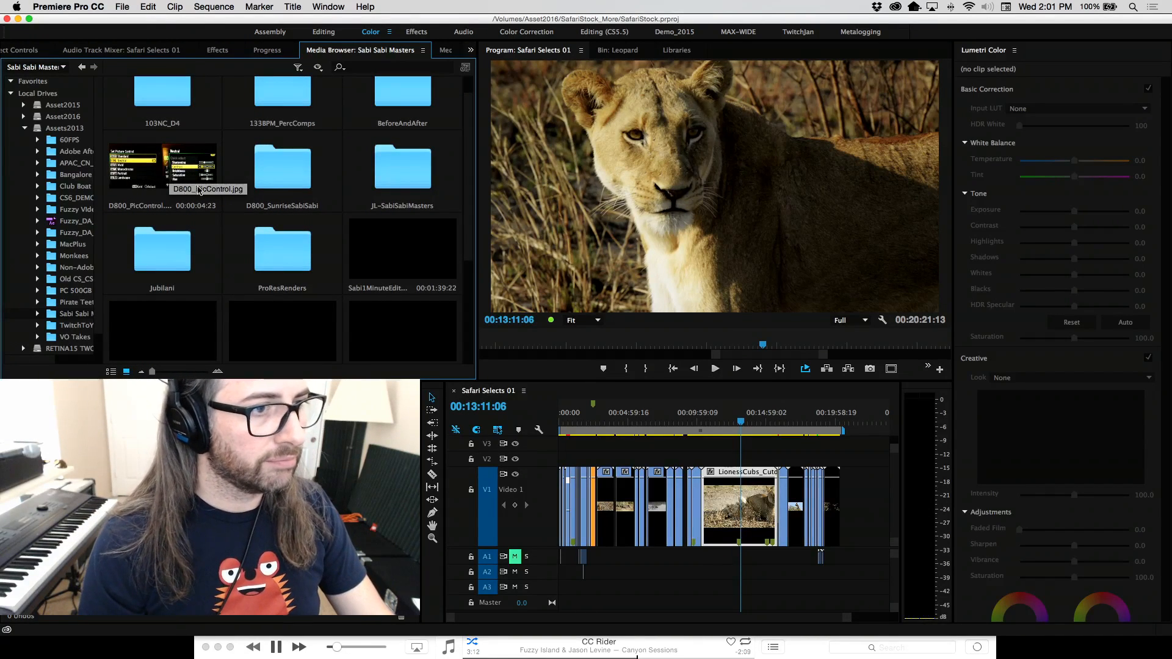
{"action": "left_click", "coordinate": [151, 178]}
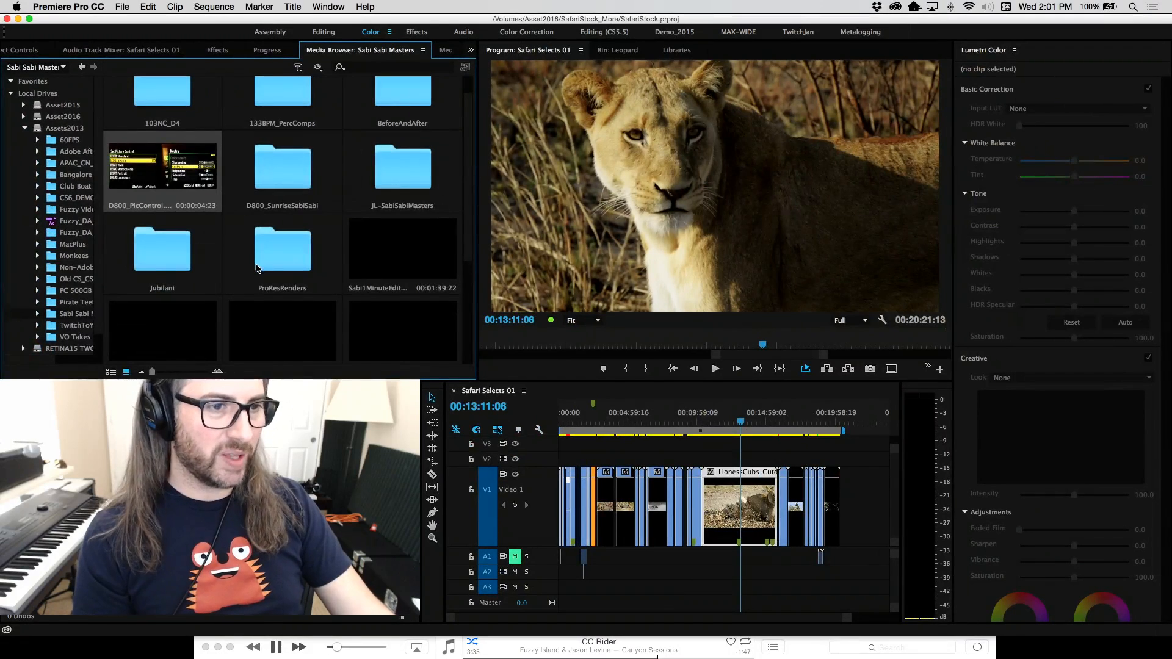
Examine the D800_SunriseSabiSabi folder in list view with a narrower Name column and the Media Browser briefly maximized, then restore thumbnail view.
{"action": "double_click", "coordinate": [290, 175]}
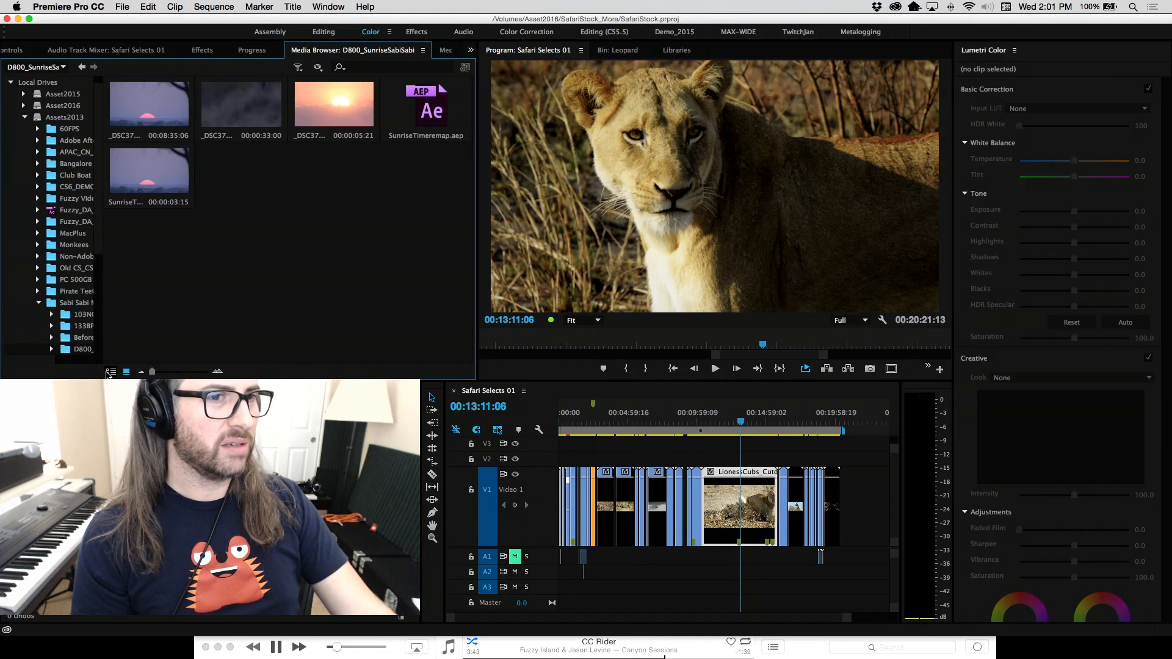
{"action": "left_click", "coordinate": [108, 372]}
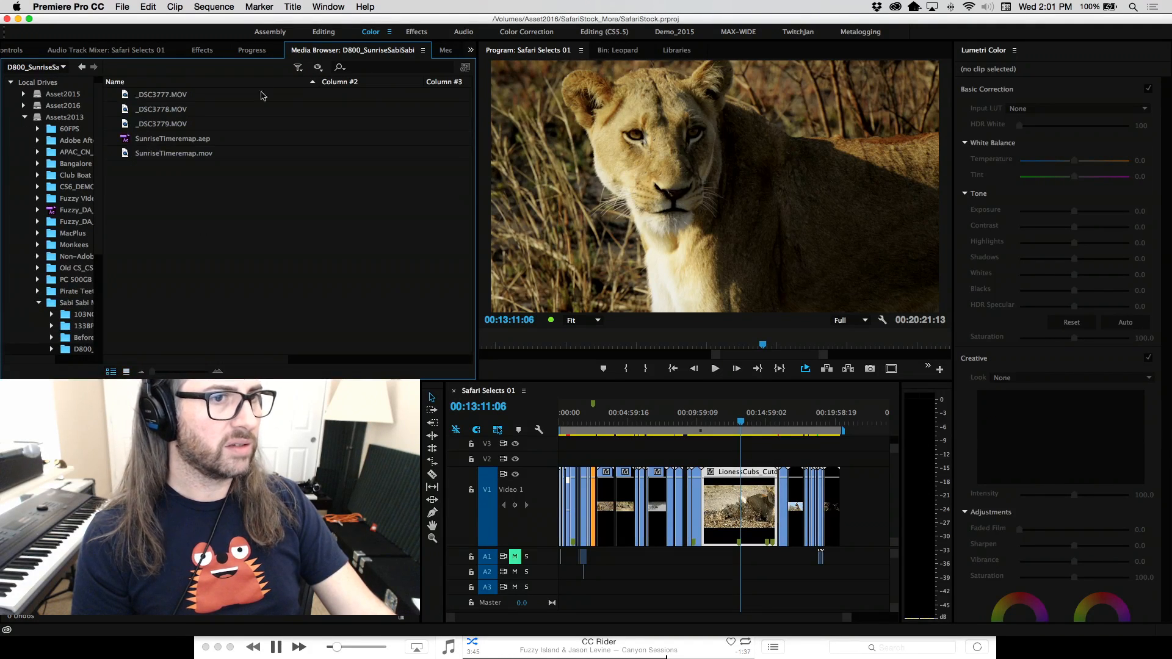
{"action": "left_click_drag", "start_coordinate": [316, 82], "coordinate": [257, 82]}
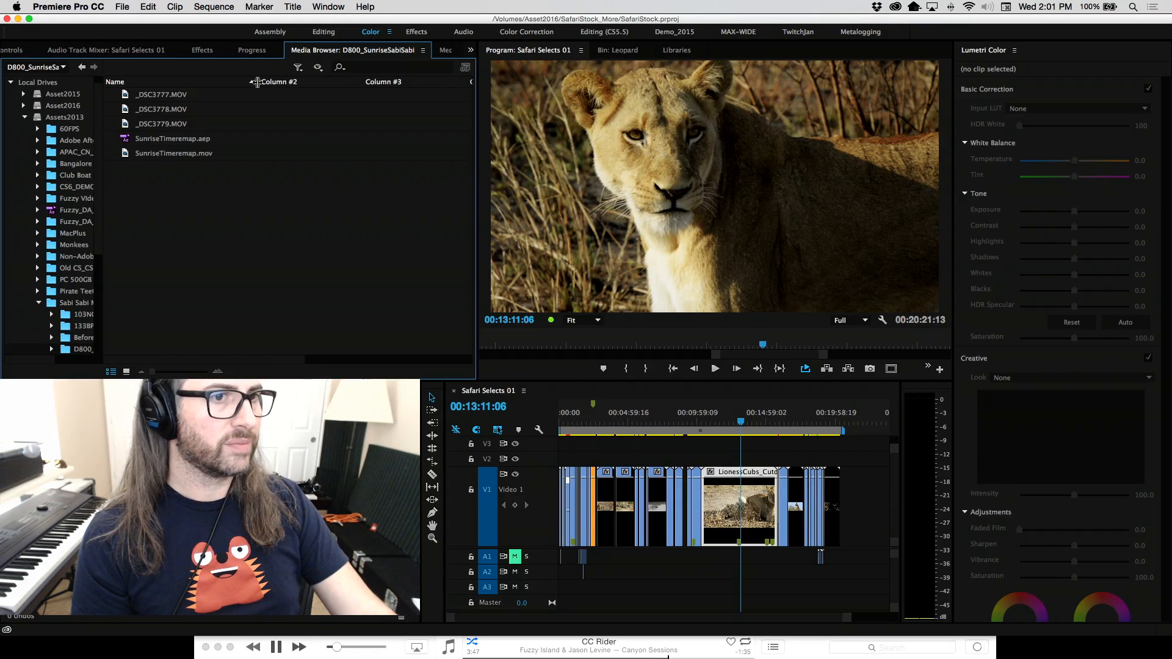
{"action": "key", "text": "grave"}
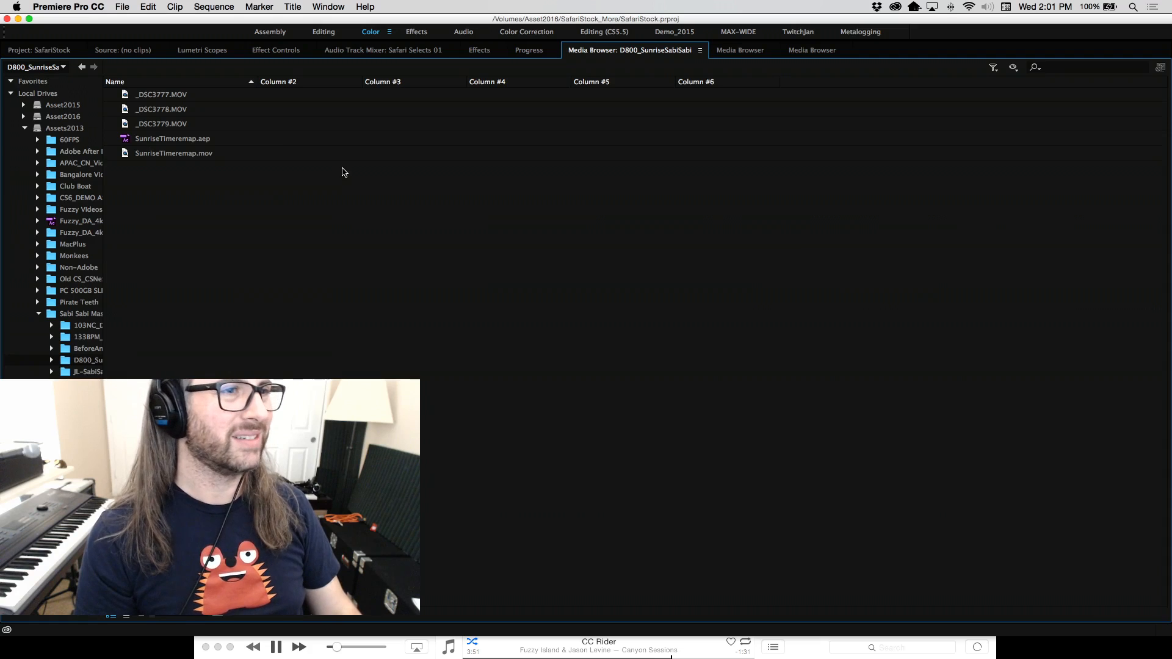
{"action": "key", "text": "grave"}
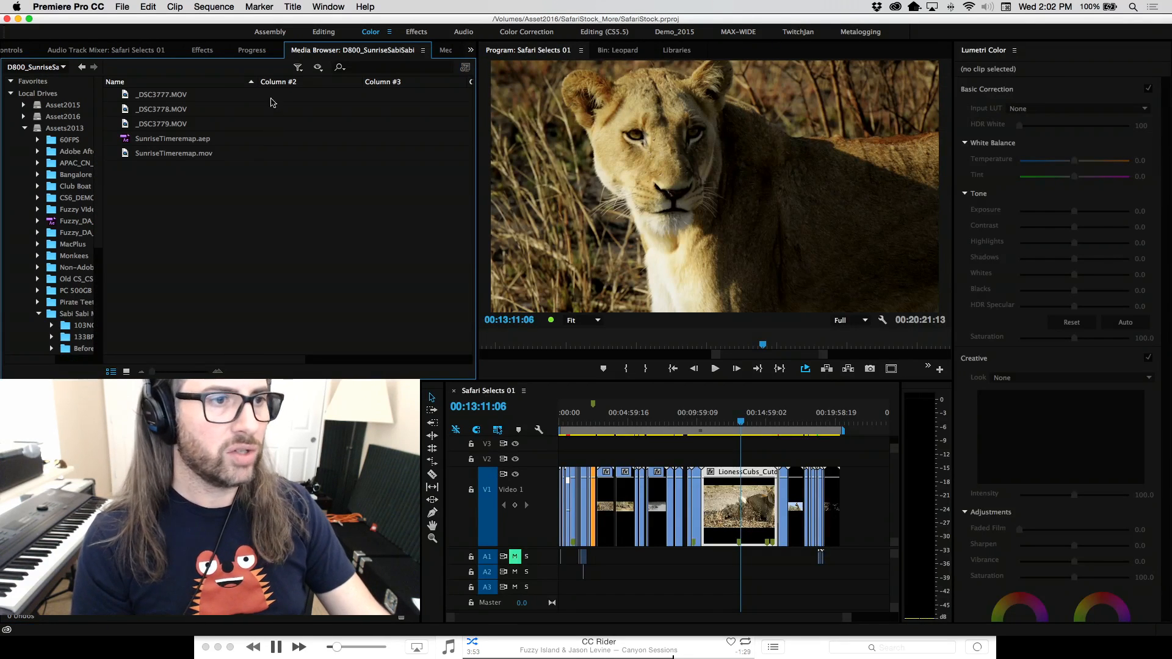
{"action": "left_click", "coordinate": [127, 371]}
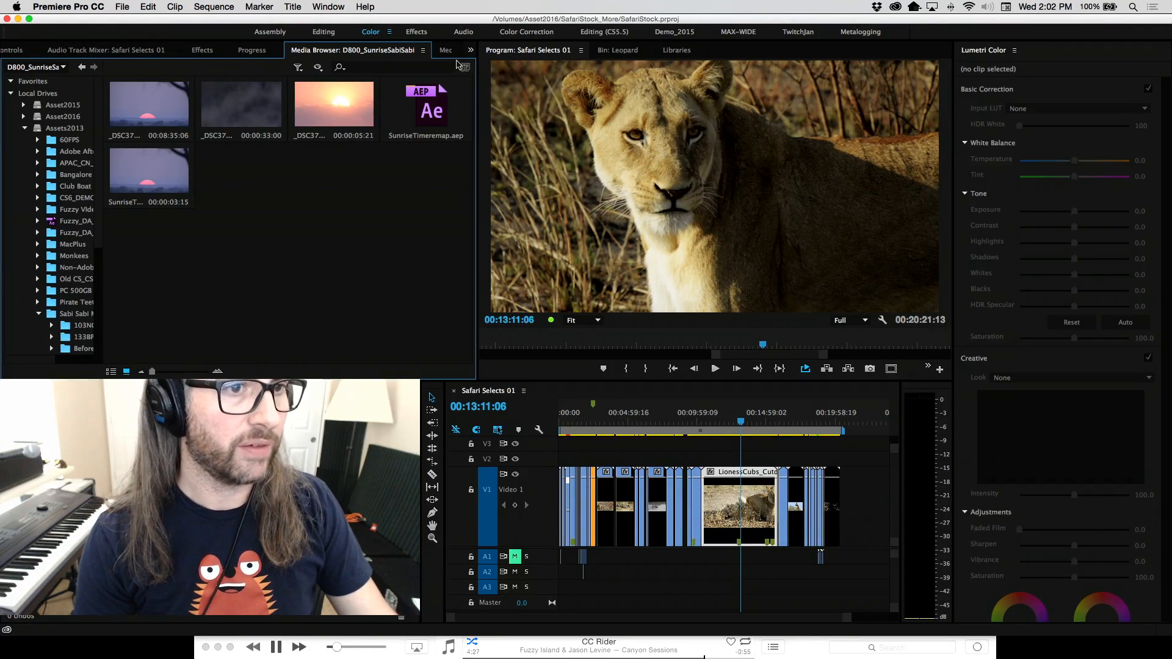
Return to the Sabi Sabi Masters folder, list its contents, and load Sabi1MinuteEdit_1080pReCut.mp4 into the Source monitor.
{"action": "left_click", "coordinate": [82, 68]}
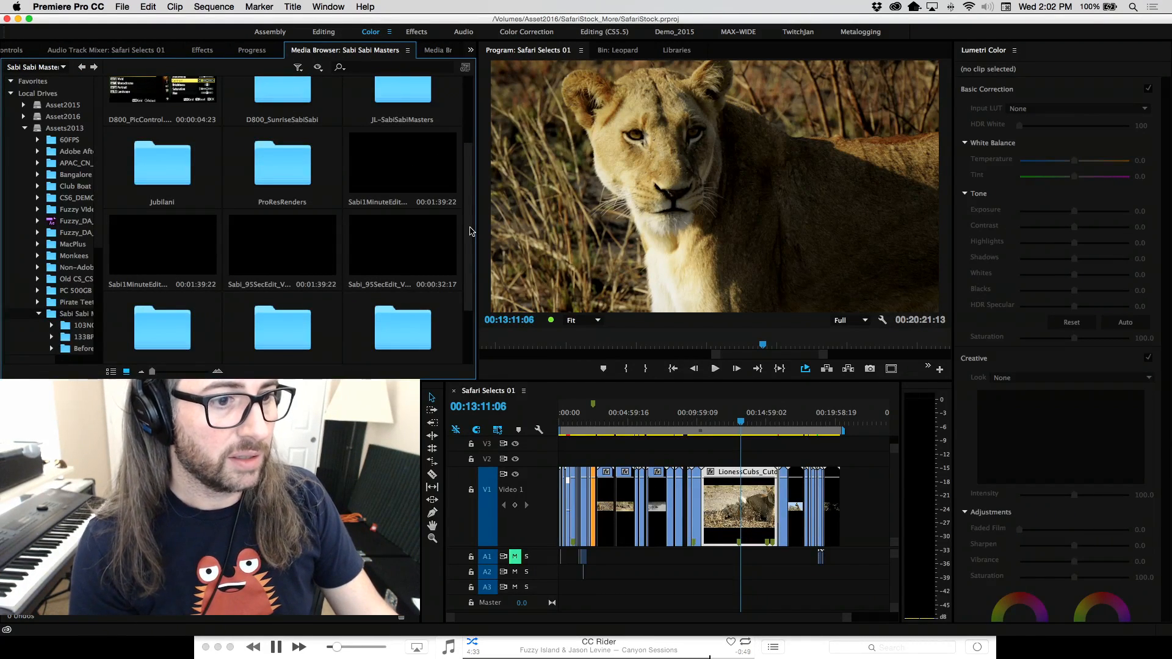
{"action": "left_click", "coordinate": [110, 371]}
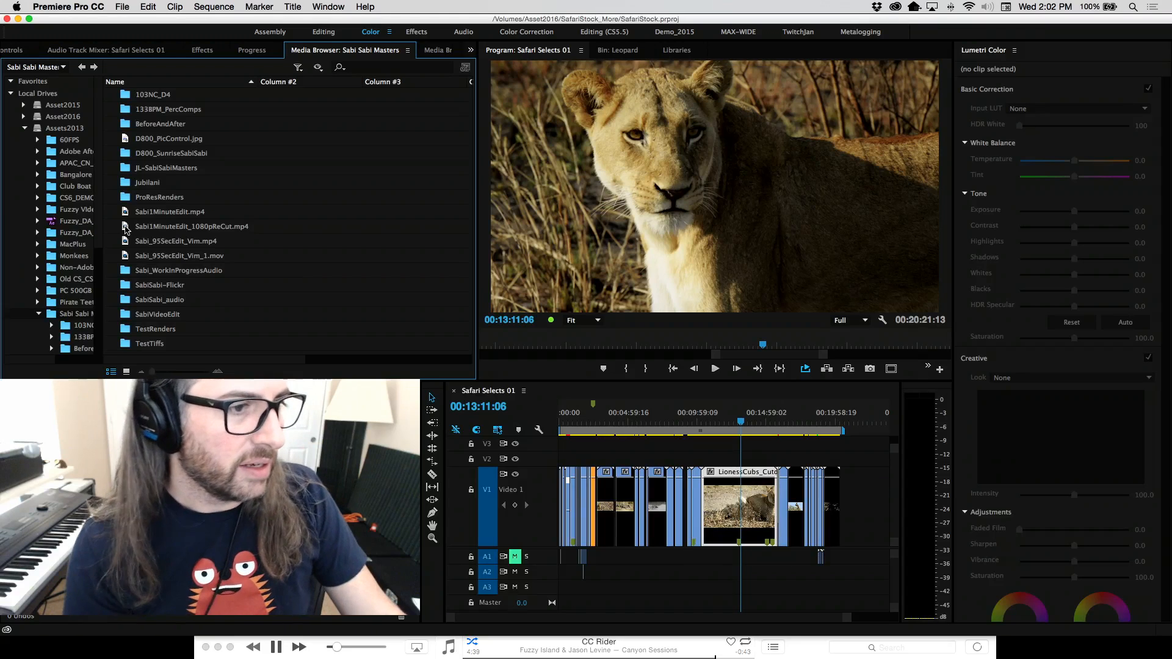
{"action": "double_click", "coordinate": [125, 229]}
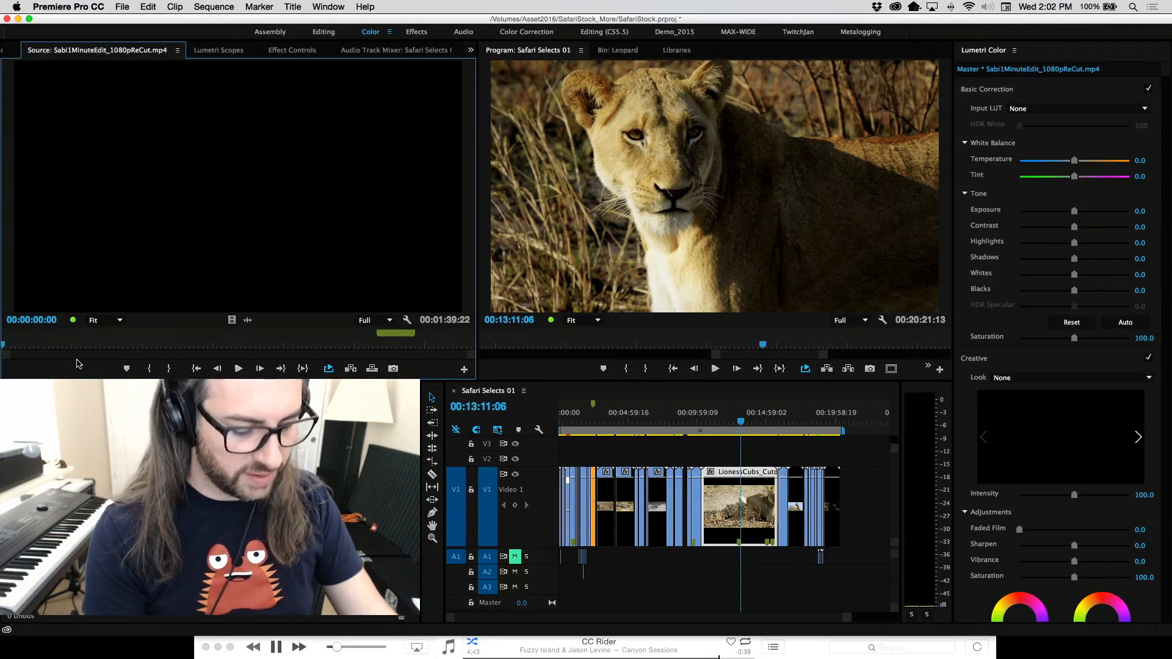
Pause the background music and play the loaded clip in the Source monitor to the sunrise at 00:00:01:19.
{"action": "key", "text": "XF86AudioPlay"}
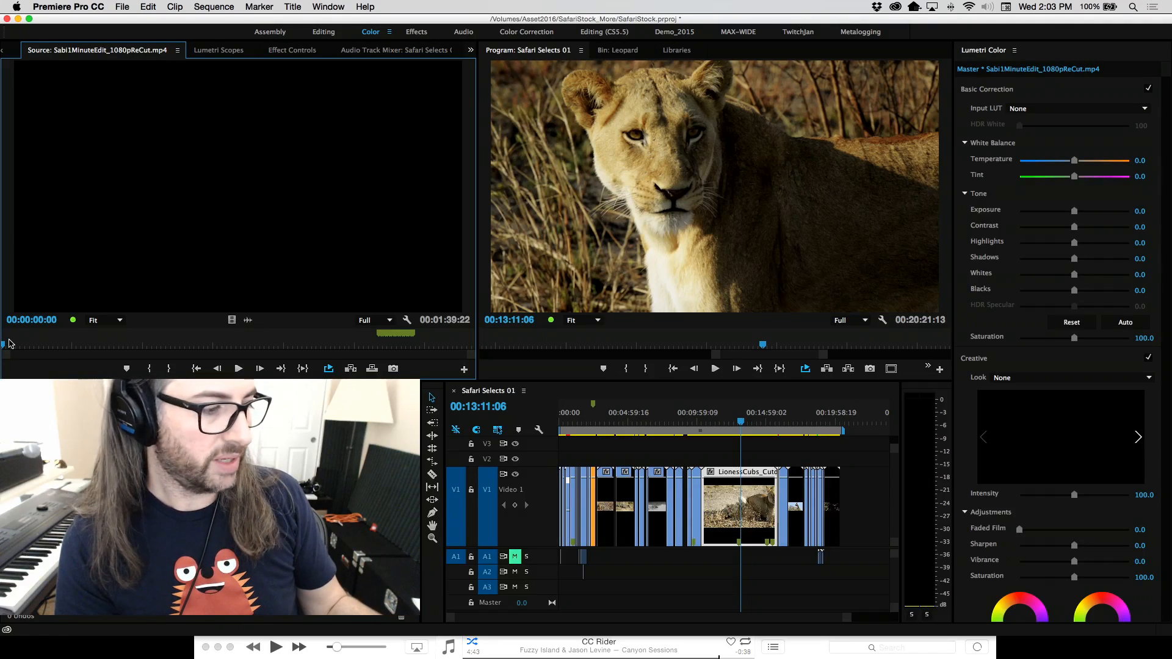
{"action": "key", "text": "space"}
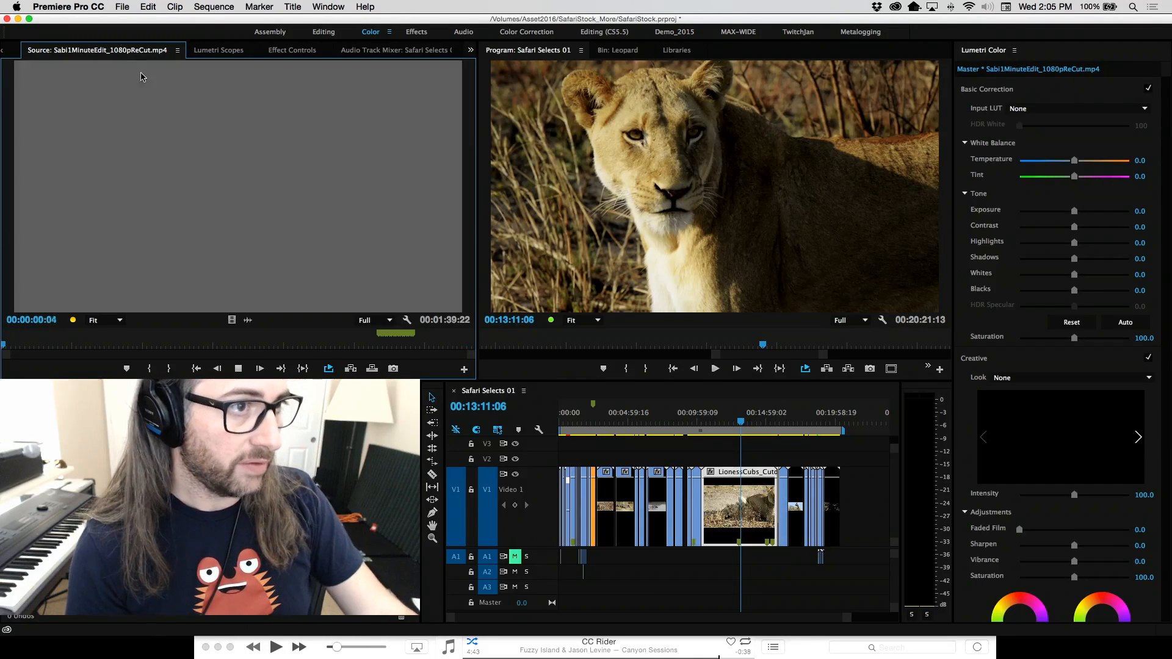
{"action": "key", "text": "space"}
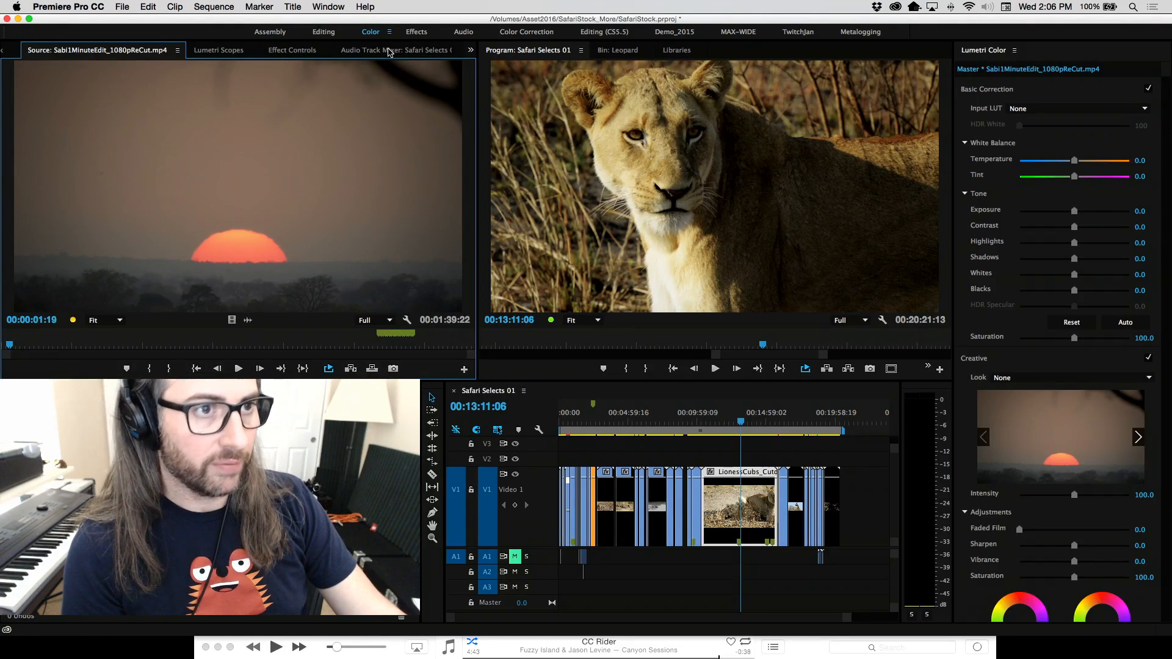
Return to the Sabi Sabi Masters Media Browser and view the 103NC_D4 folder's clips as thumbnails.
{"action": "left_click", "coordinate": [470, 50]}
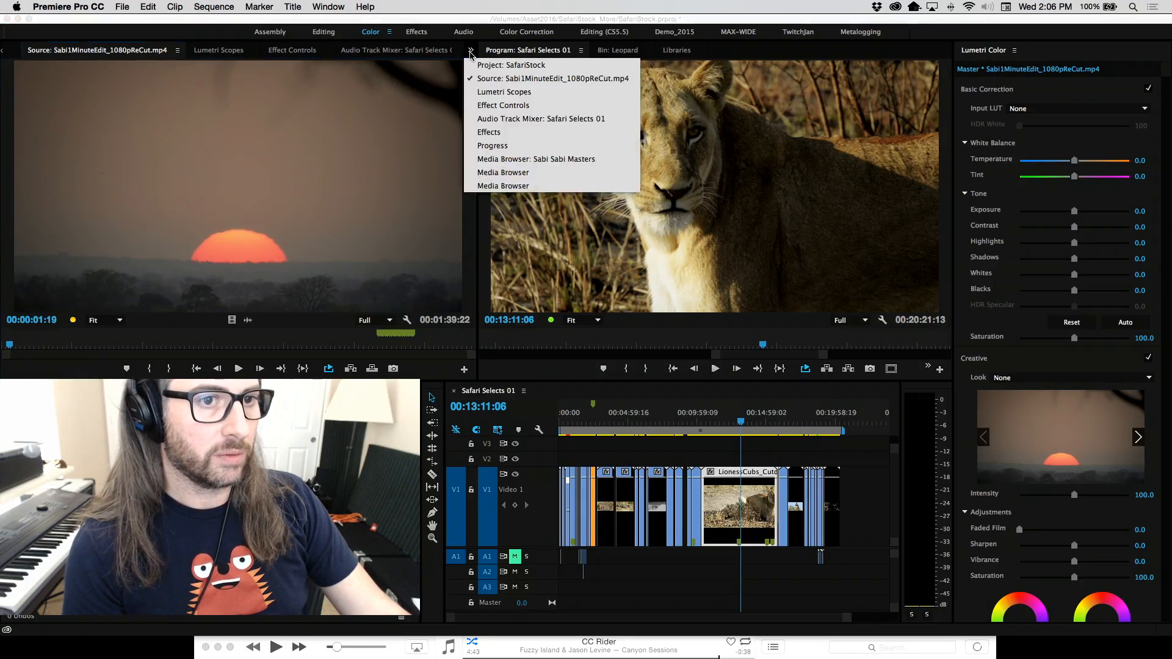
{"action": "left_click", "coordinate": [516, 160]}
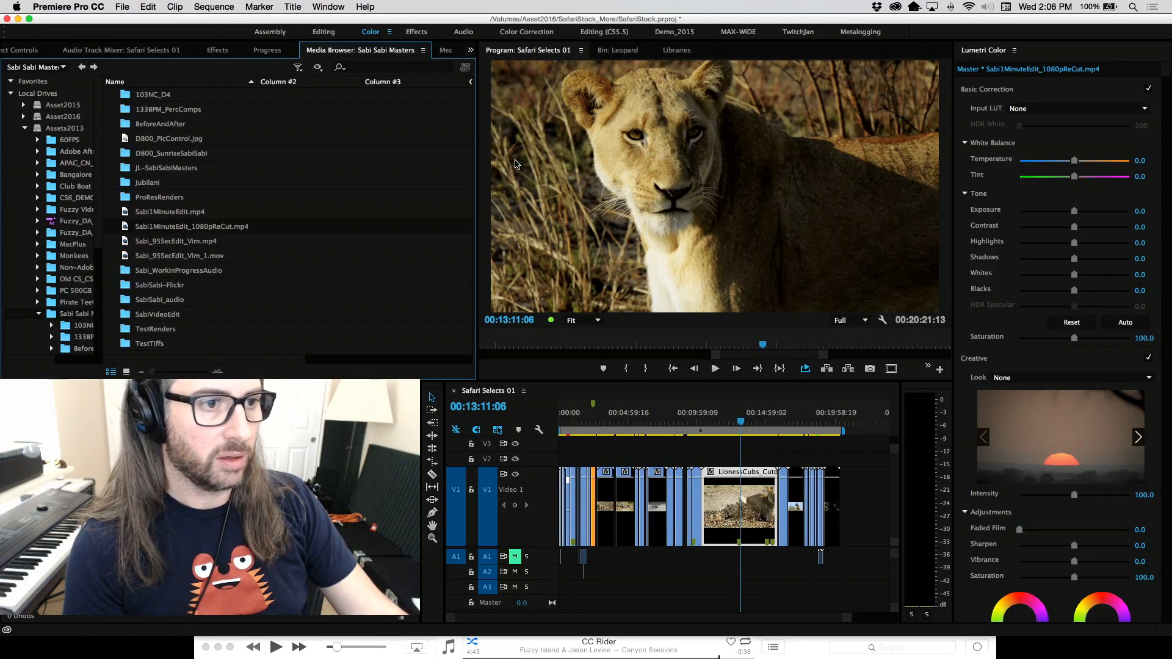
{"action": "double_click", "coordinate": [125, 96]}
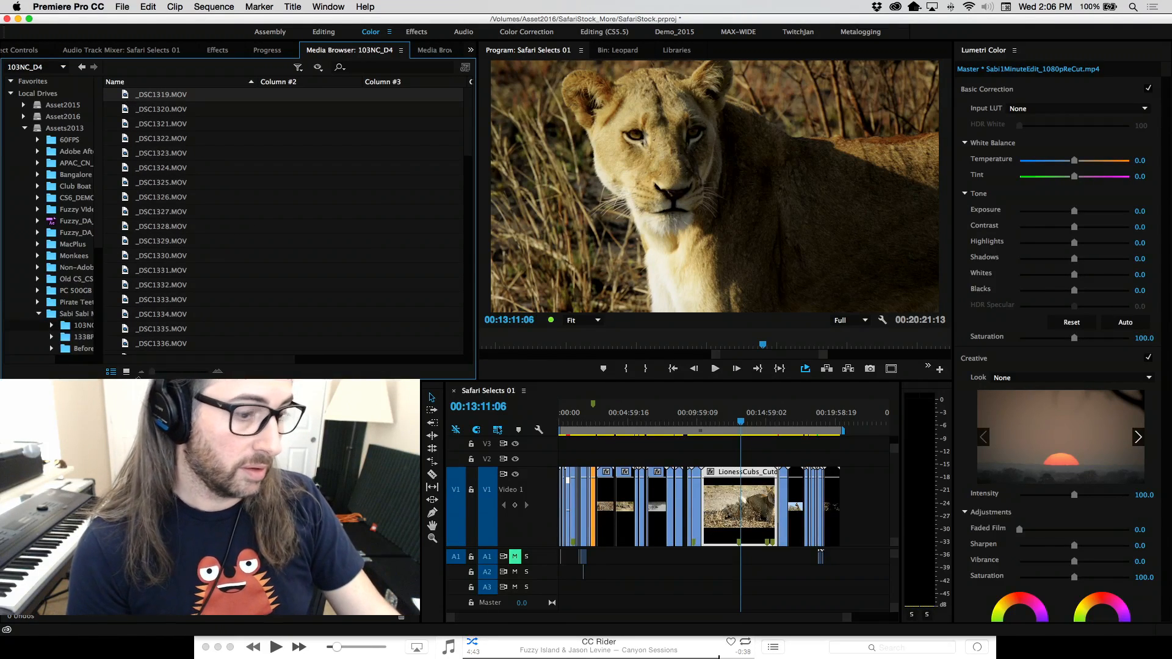
{"action": "left_click", "coordinate": [127, 371]}
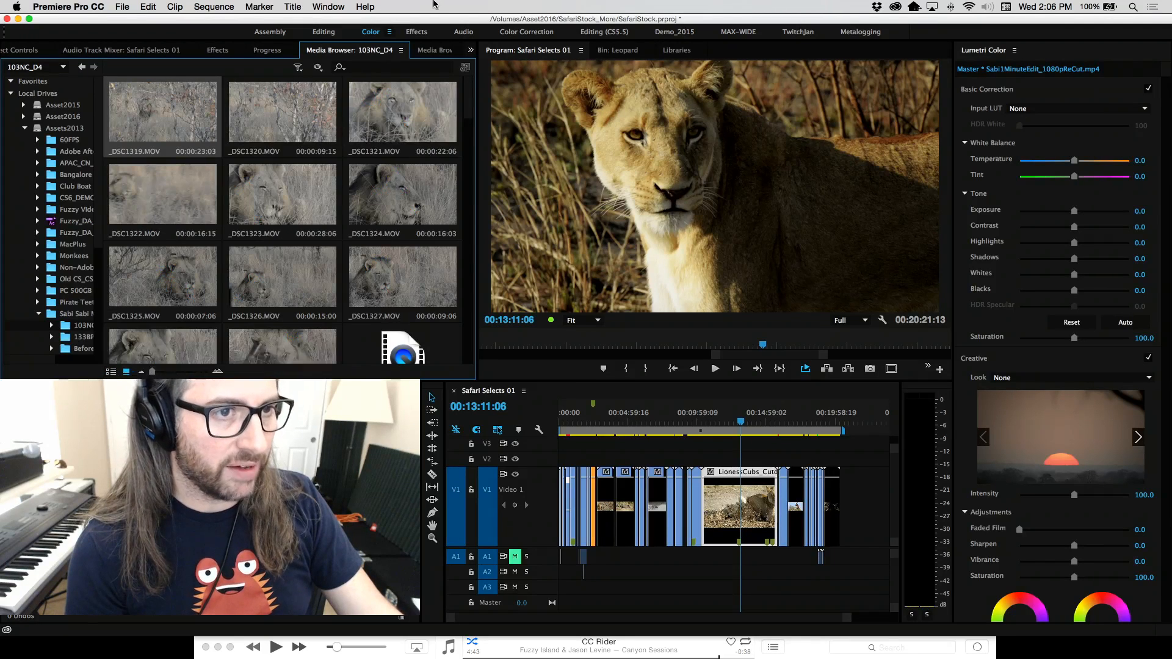
Switch to a second, empty Media Browser and look through the folders on the Assets2013 drive.
{"action": "left_click", "coordinate": [431, 51]}
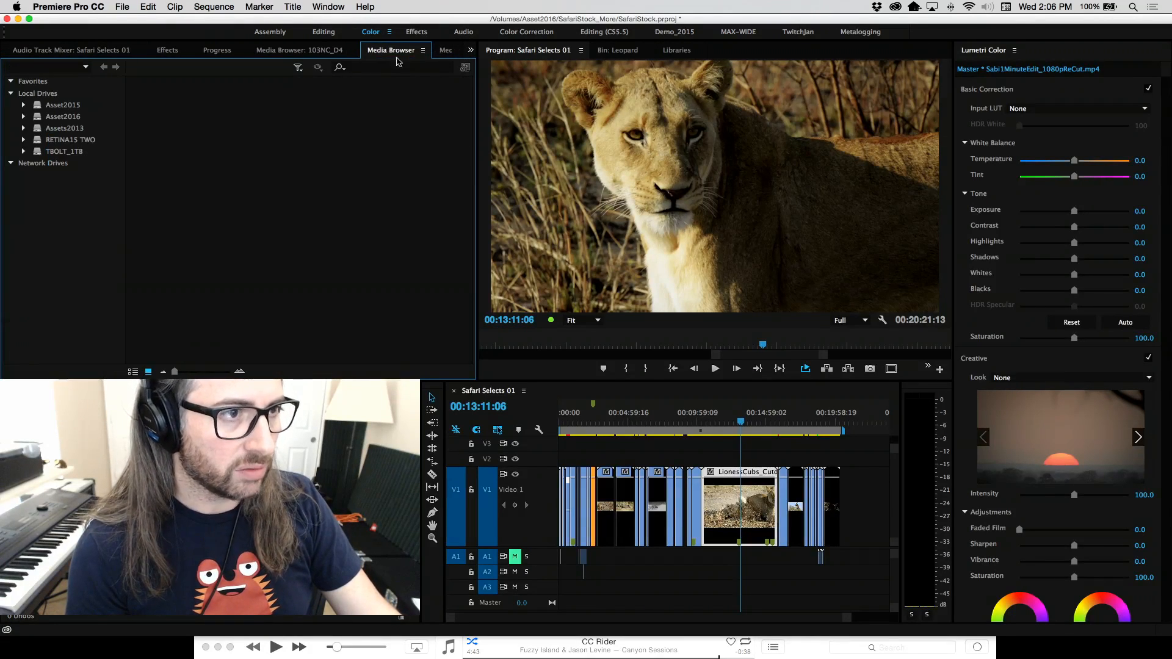
{"action": "left_click", "coordinate": [61, 128]}
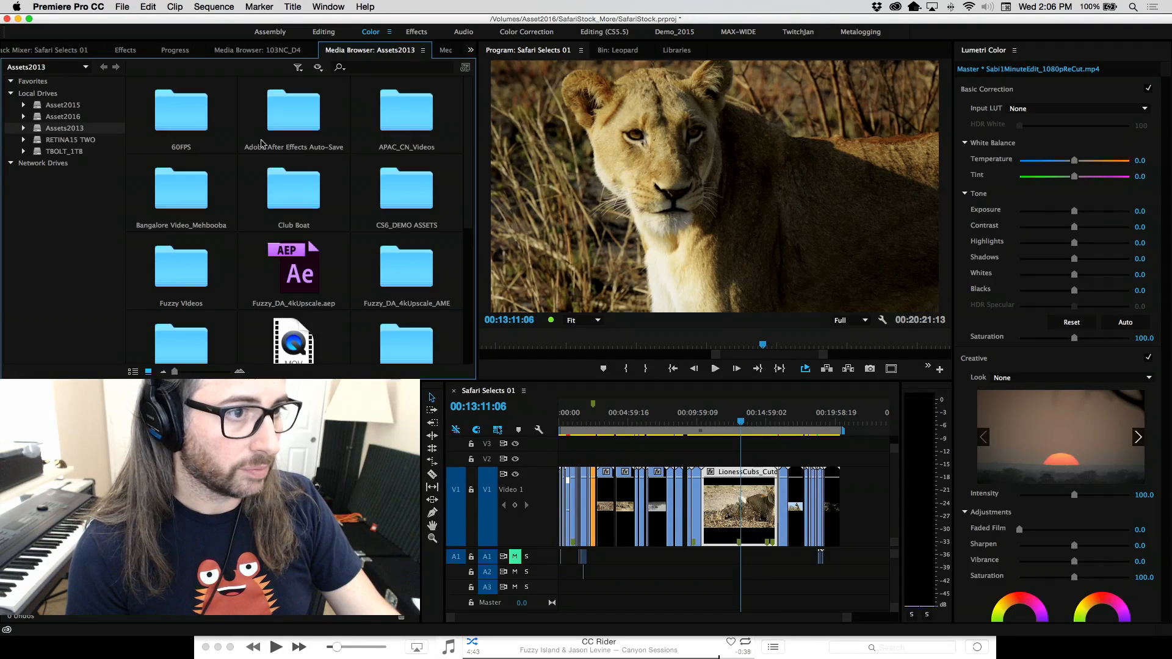
{"action": "left_click_drag", "start_coordinate": [468, 173], "coordinate": [476, 247]}
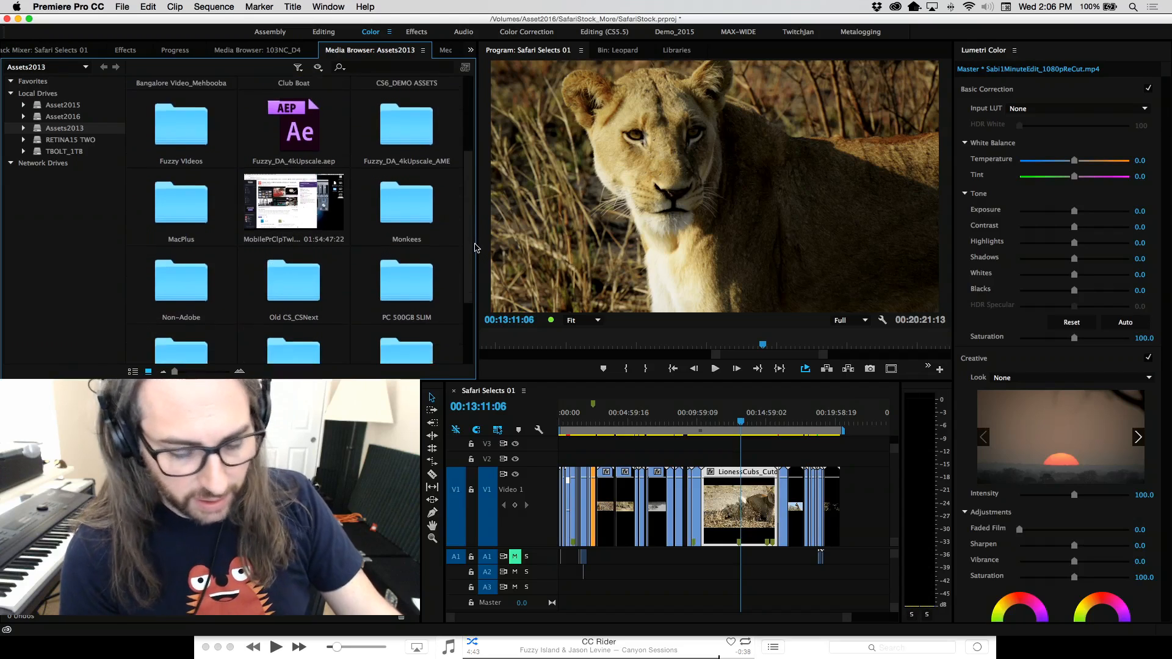
{"action": "scroll", "coordinate": [335, 232], "scroll_direction": "down", "scroll_amount": 3}
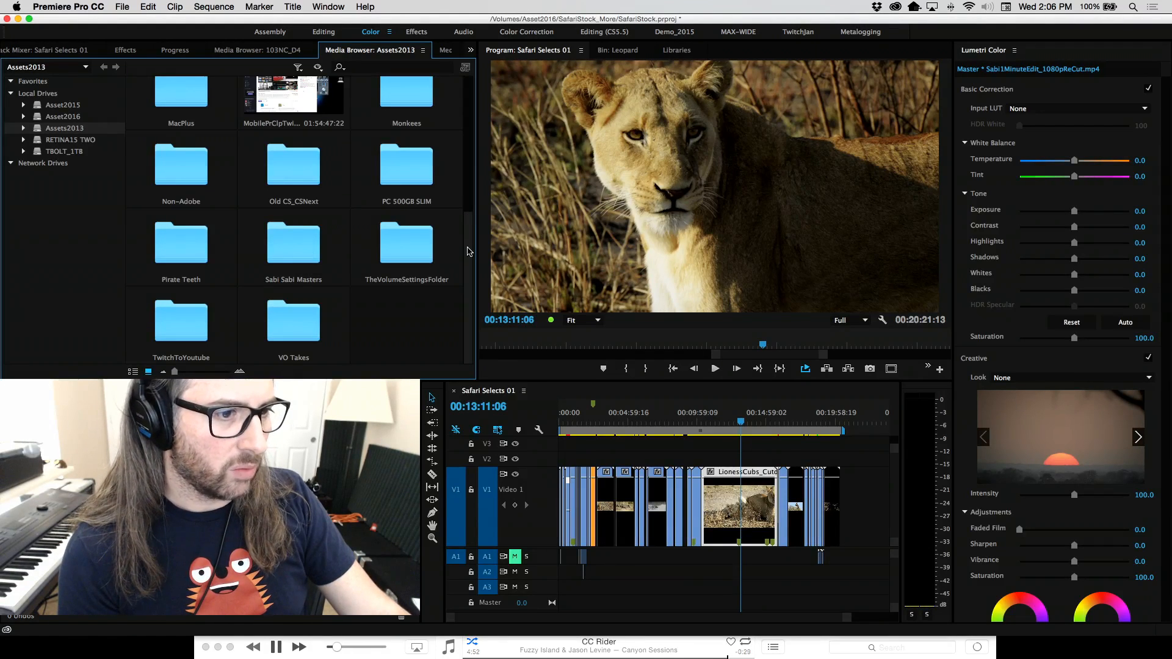
Look through the folders on the TBOLT_1TB drive for the safari masters.
{"action": "left_click", "coordinate": [52, 152]}
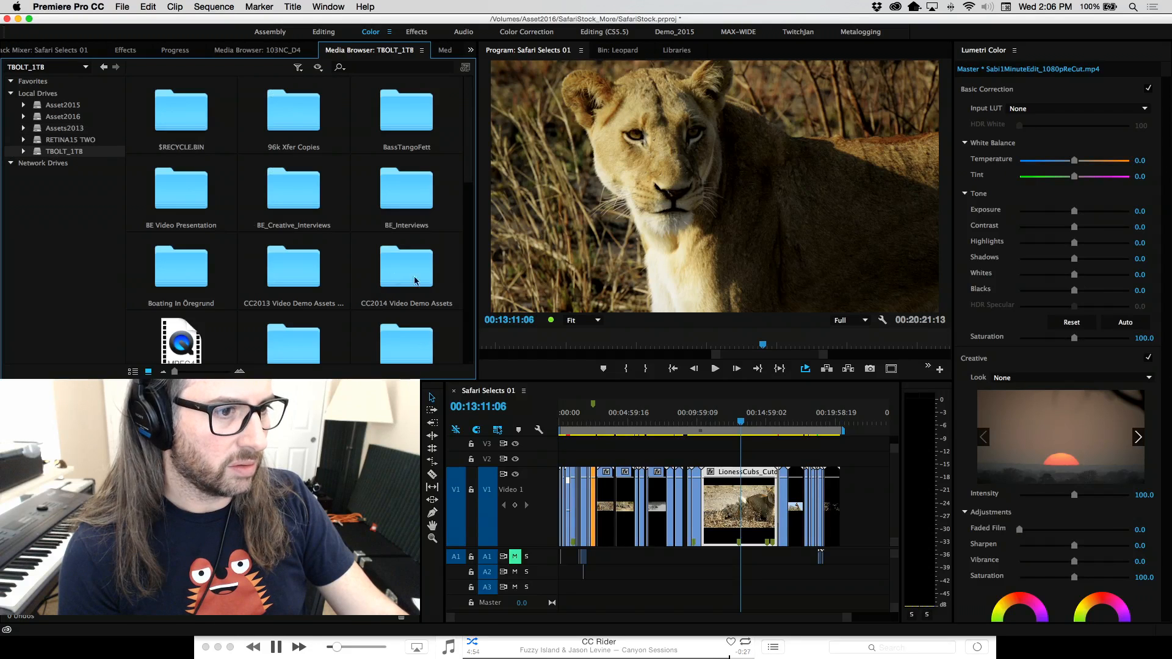
{"action": "scroll", "coordinate": [471, 256], "scroll_direction": "down", "scroll_amount": 3}
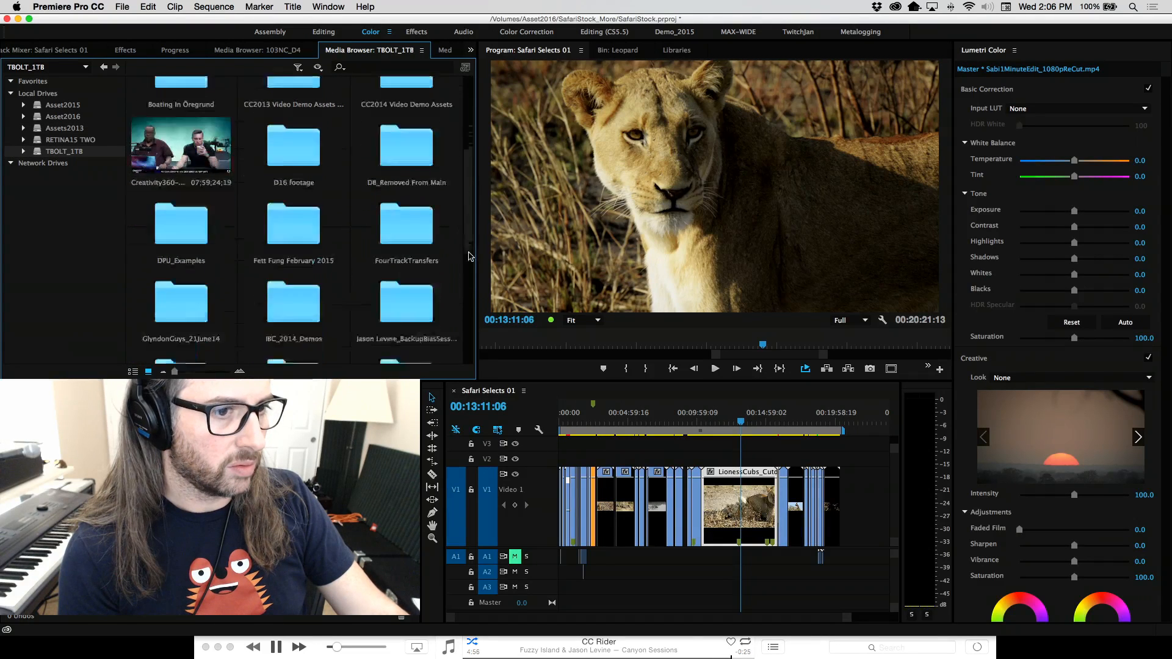
{"action": "scroll", "coordinate": [471, 257], "scroll_direction": "down", "scroll_amount": 5}
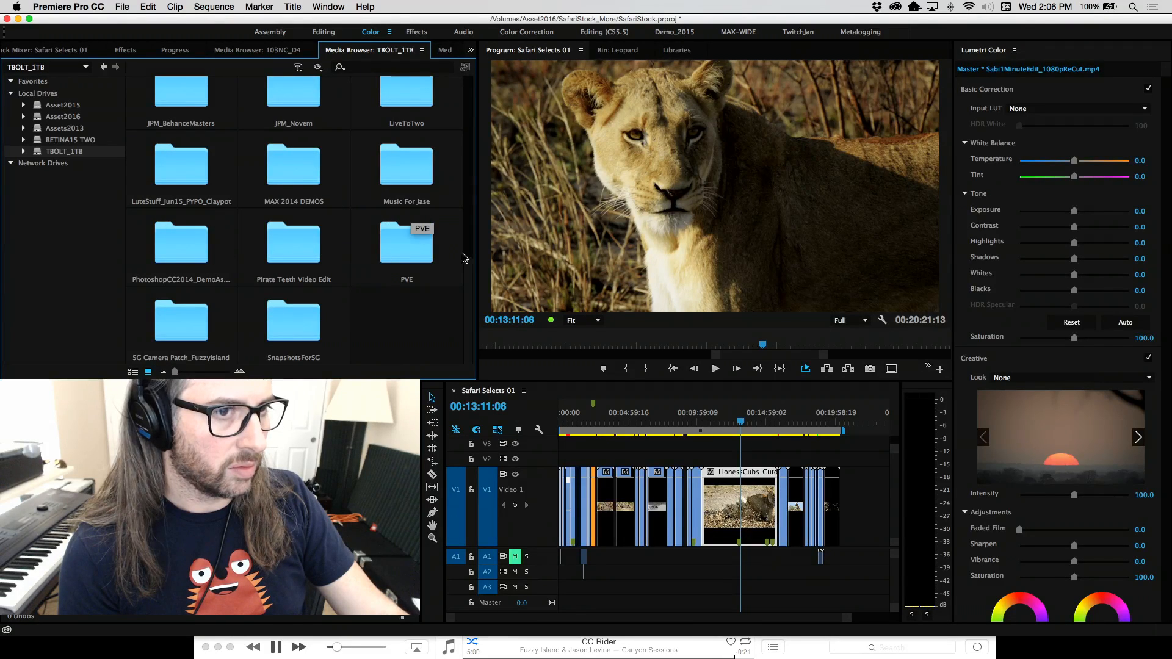
{"action": "scroll", "coordinate": [471, 262], "scroll_direction": "up", "scroll_amount": 2}
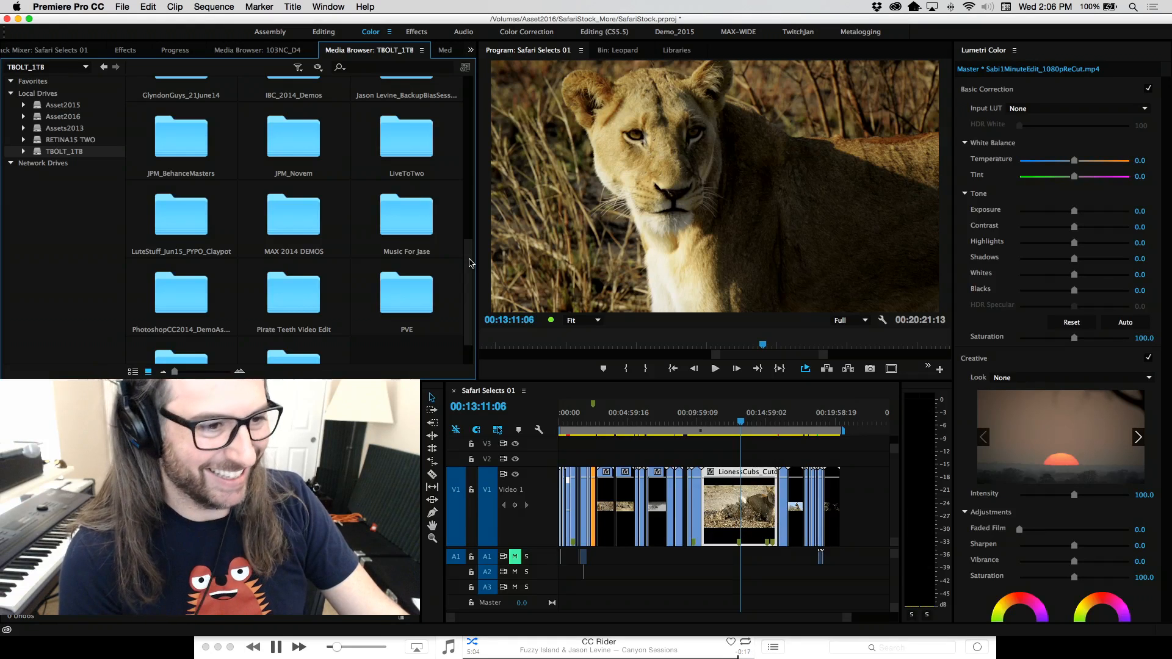
{"action": "left_click_drag", "start_coordinate": [470, 247], "coordinate": [470, 181]}
{"action": "scroll", "coordinate": [439, 159], "scroll_direction": "down", "scroll_amount": 2}
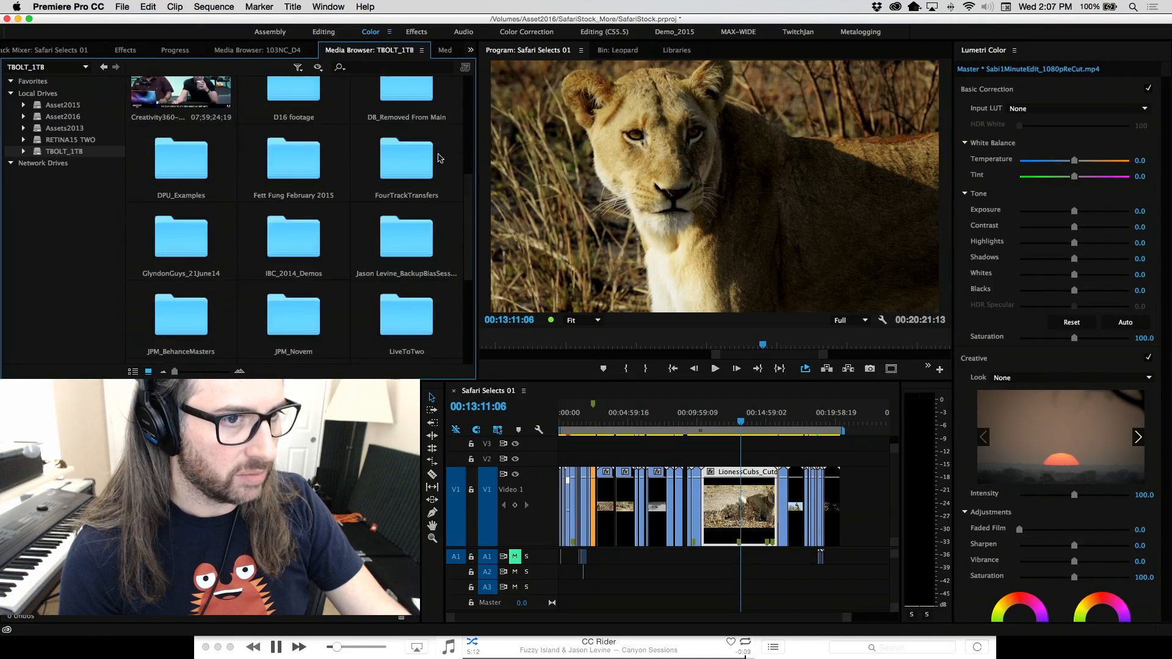
Open the JL-SabiSabiMasters folder inside the Removed From Main folder and look over its clips.
{"action": "double_click", "coordinate": [409, 119]}
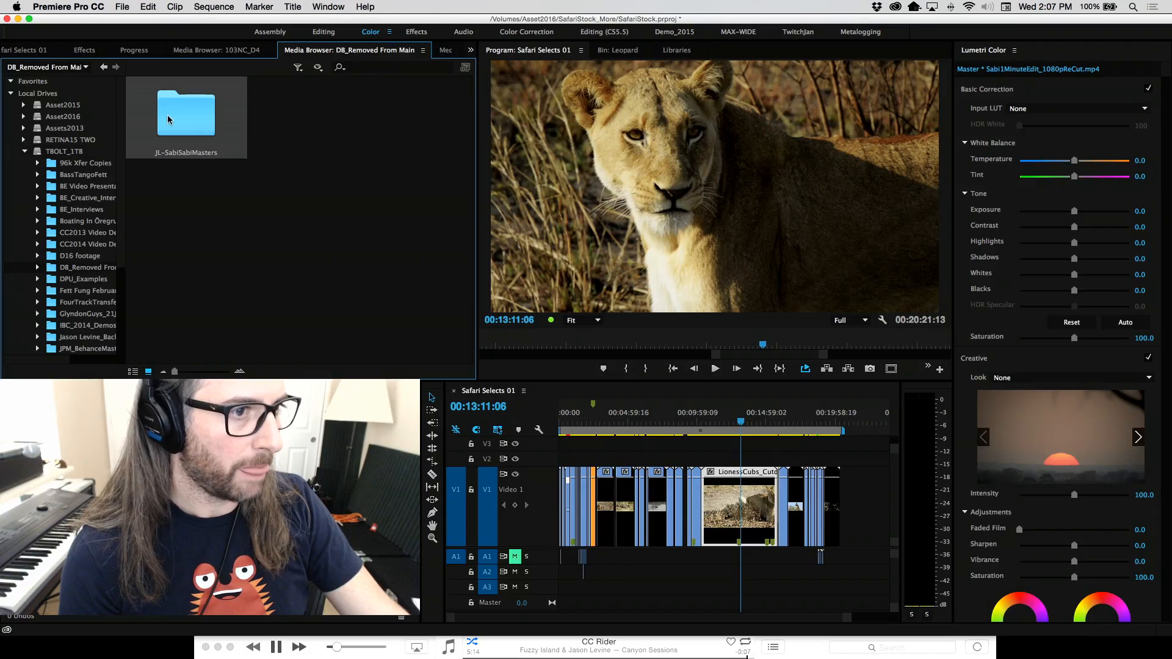
{"action": "double_click", "coordinate": [170, 121]}
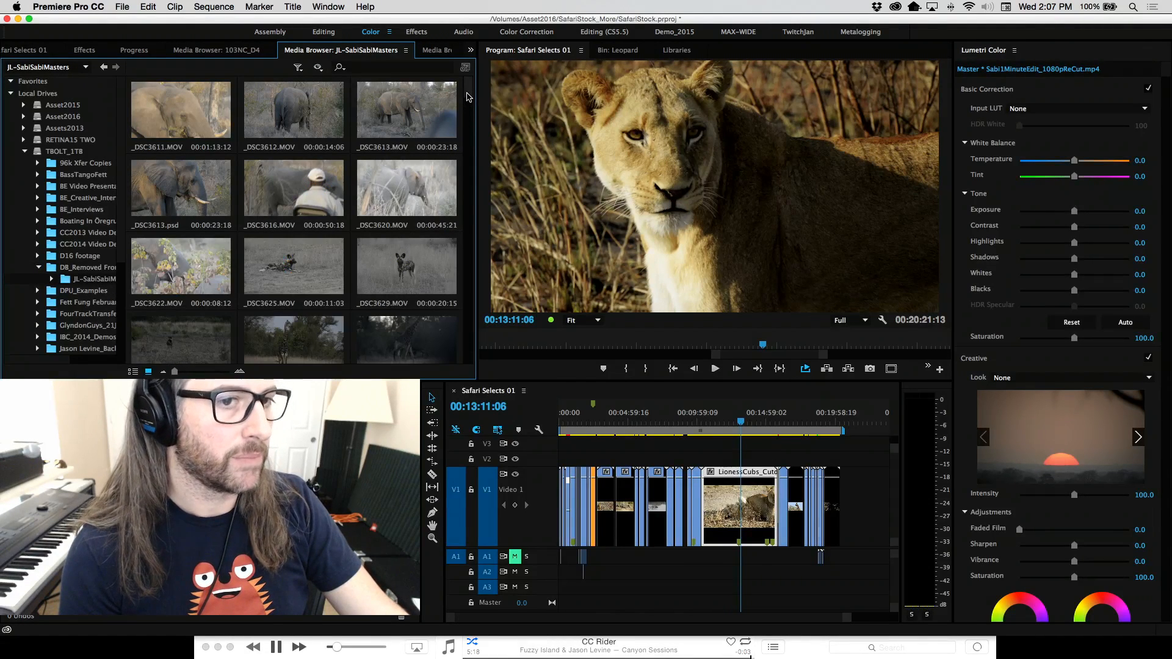
{"action": "scroll", "coordinate": [468, 97], "scroll_direction": "down", "scroll_amount": 2}
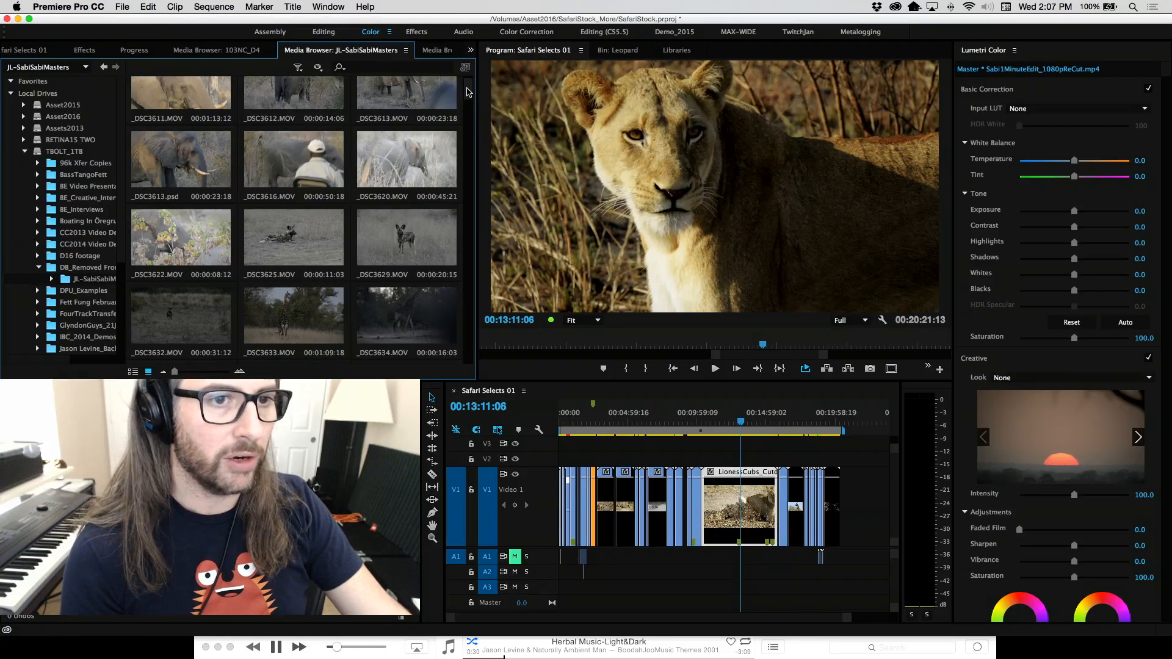
{"action": "left_click_drag", "start_coordinate": [469, 95], "coordinate": [469, 85]}
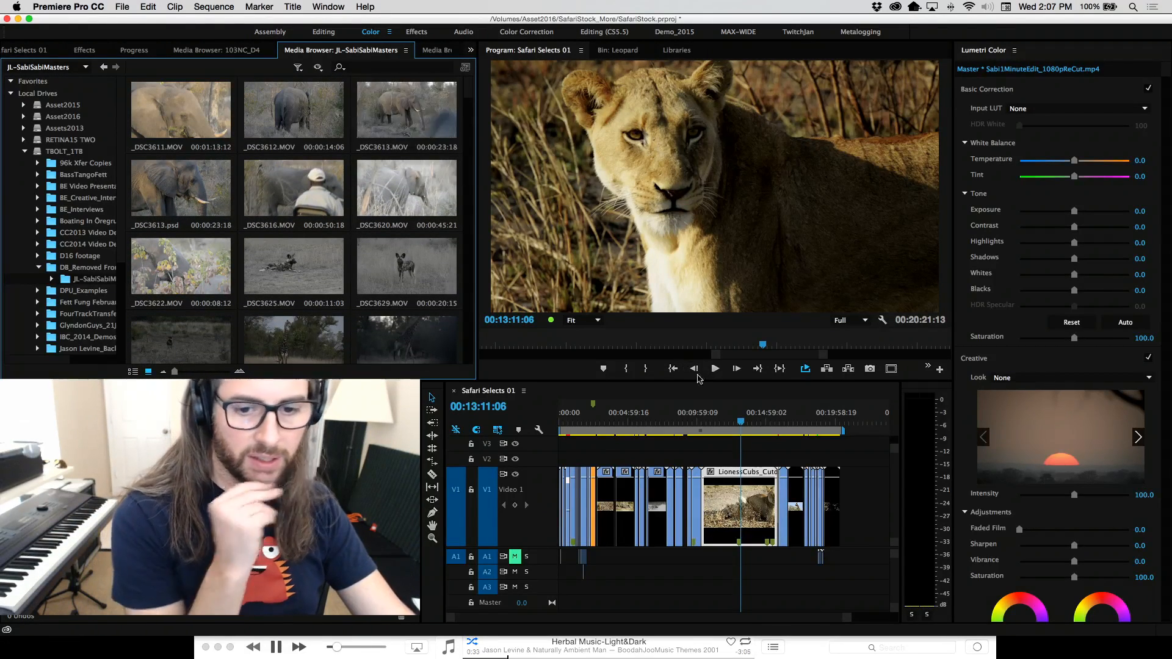
Scrub the Safari Selects 01 sequence to the dark leopard clip near its end, and back to the male lion at 00:02:57:07.
{"action": "left_click_drag", "start_coordinate": [739, 426], "coordinate": [832, 428]}
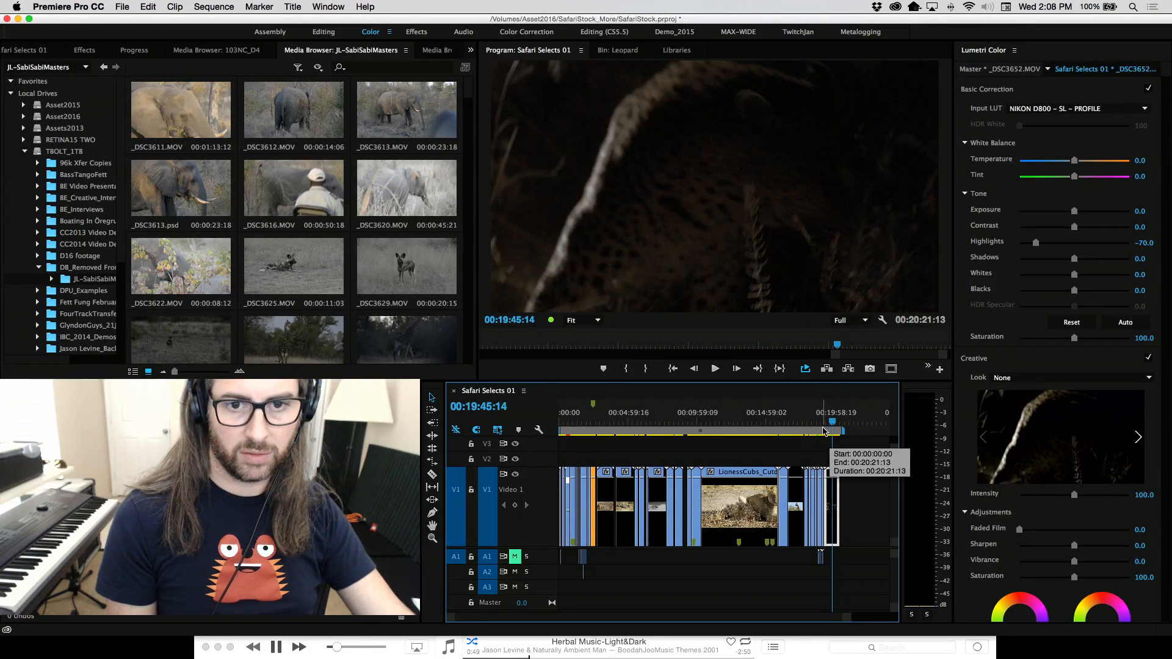
{"action": "left_click_drag", "start_coordinate": [831, 422], "coordinate": [830, 422]}
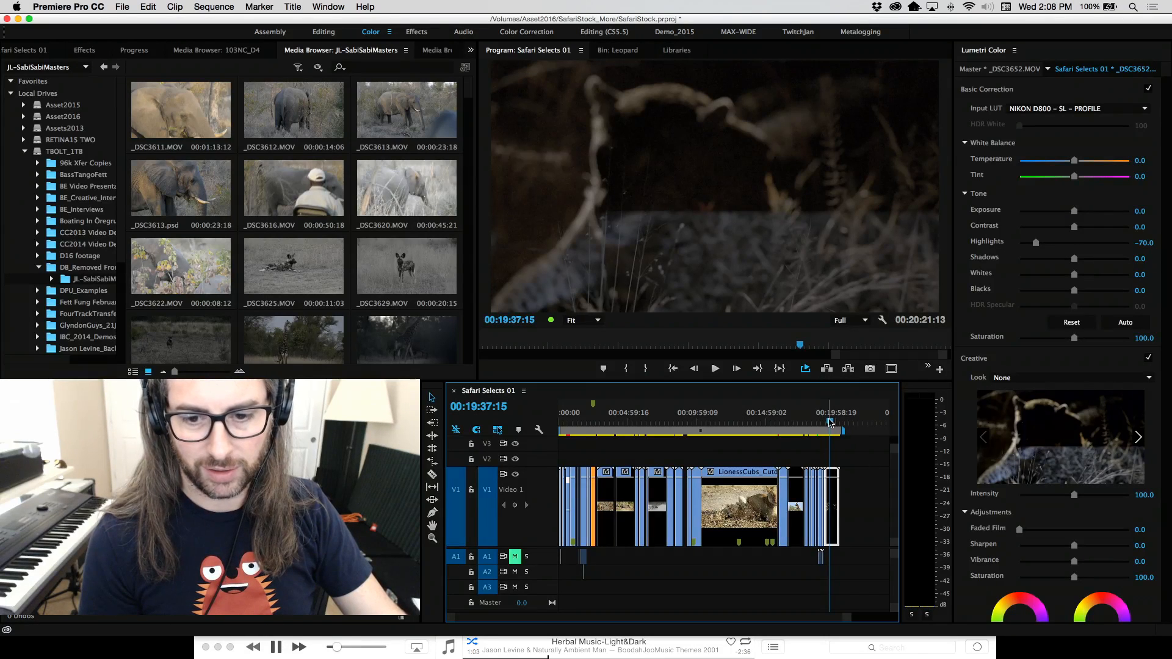
{"action": "left_click_drag", "start_coordinate": [830, 422], "coordinate": [602, 413]}
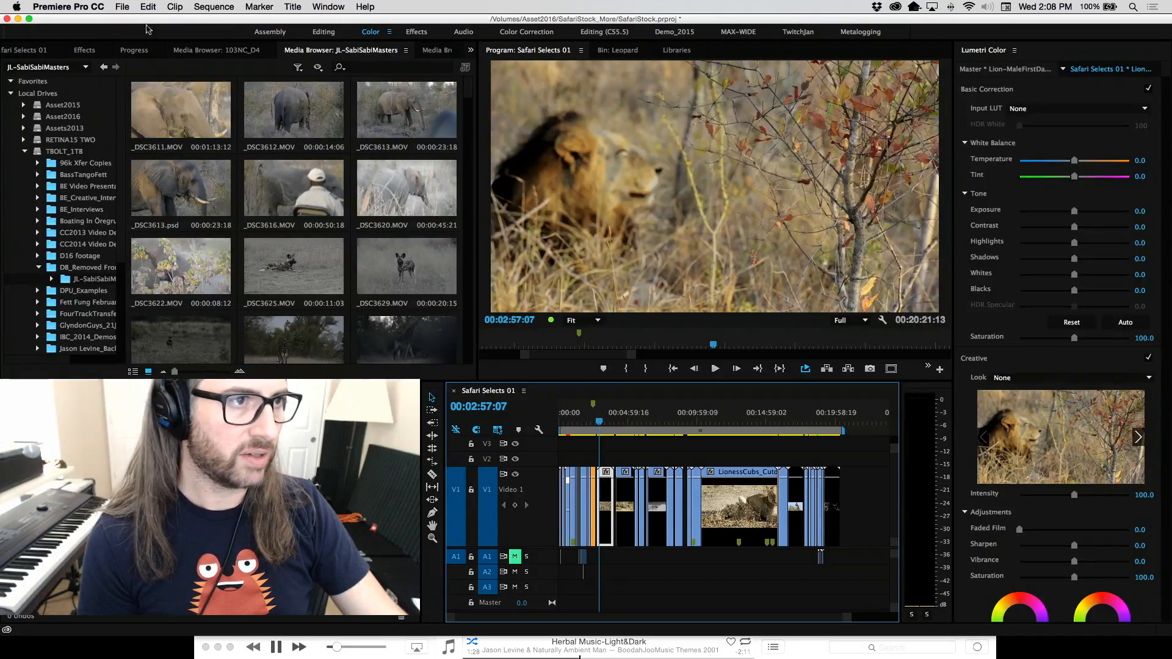
Show the Lumetri Scopes and play the male lion clip, parking the sequence playhead at 00:03:00:19.
{"action": "left_click", "coordinate": [470, 50]}
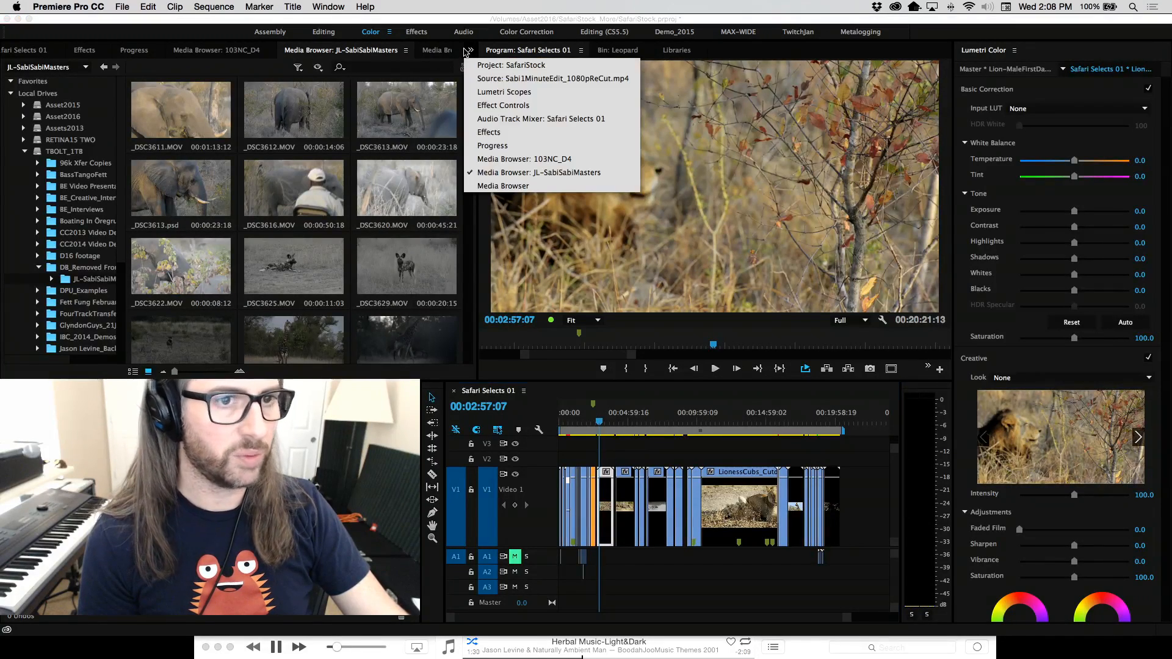
{"action": "left_click", "coordinate": [535, 98]}
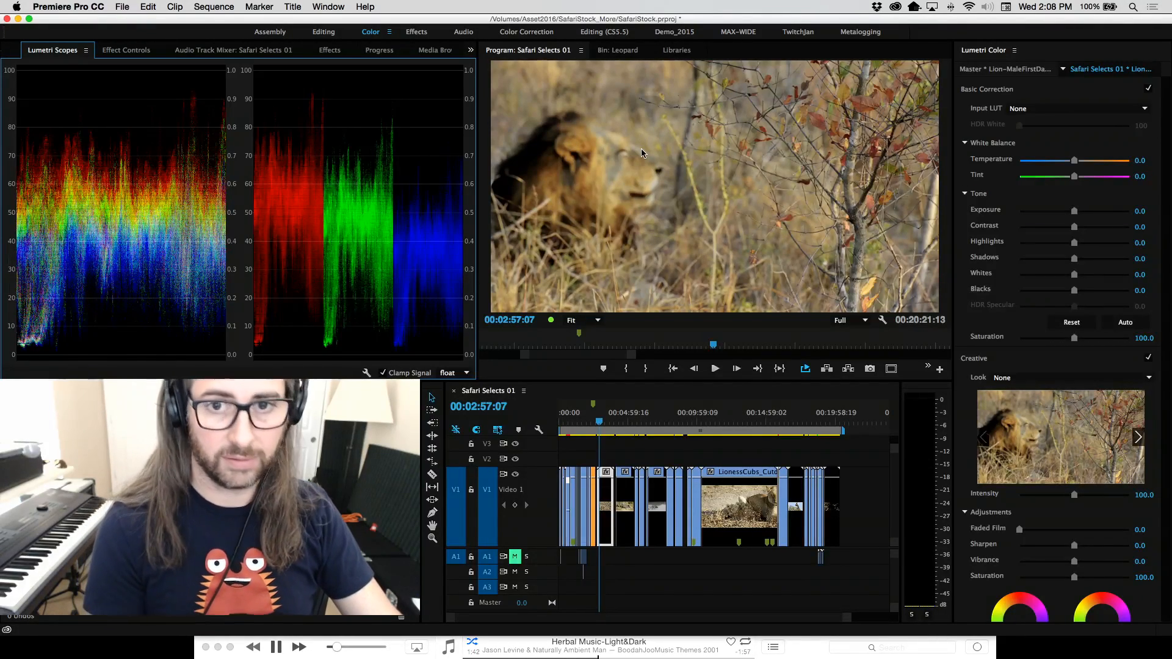
{"action": "key", "text": "space"}
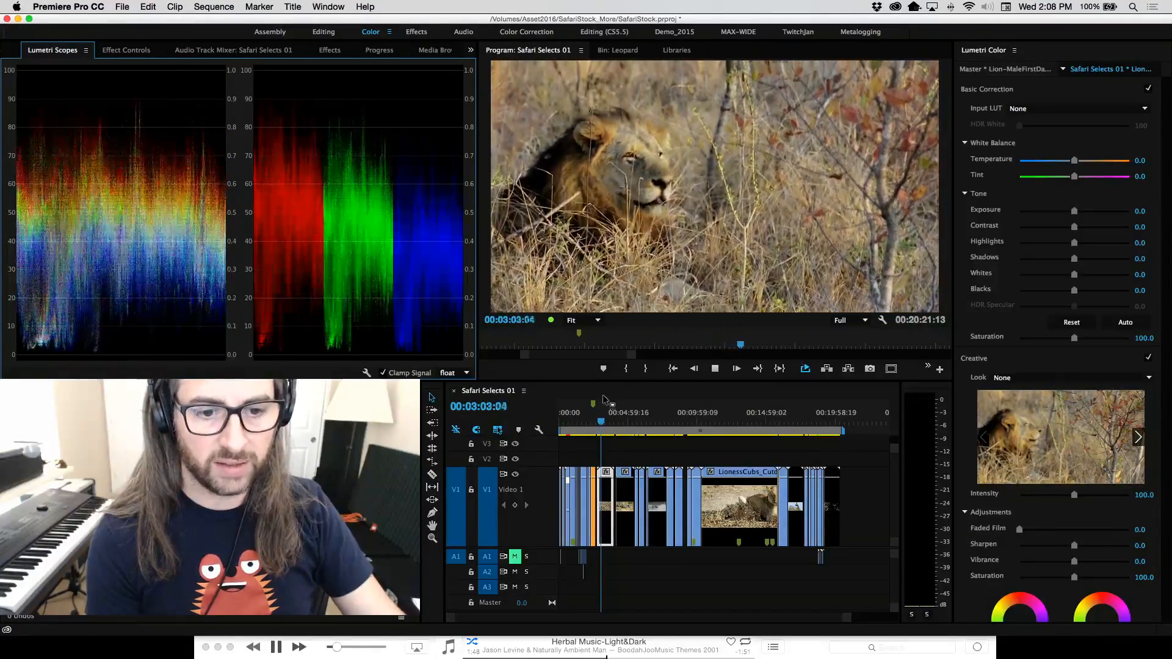
{"action": "left_click", "coordinate": [602, 425]}
{"action": "key", "text": "j"}
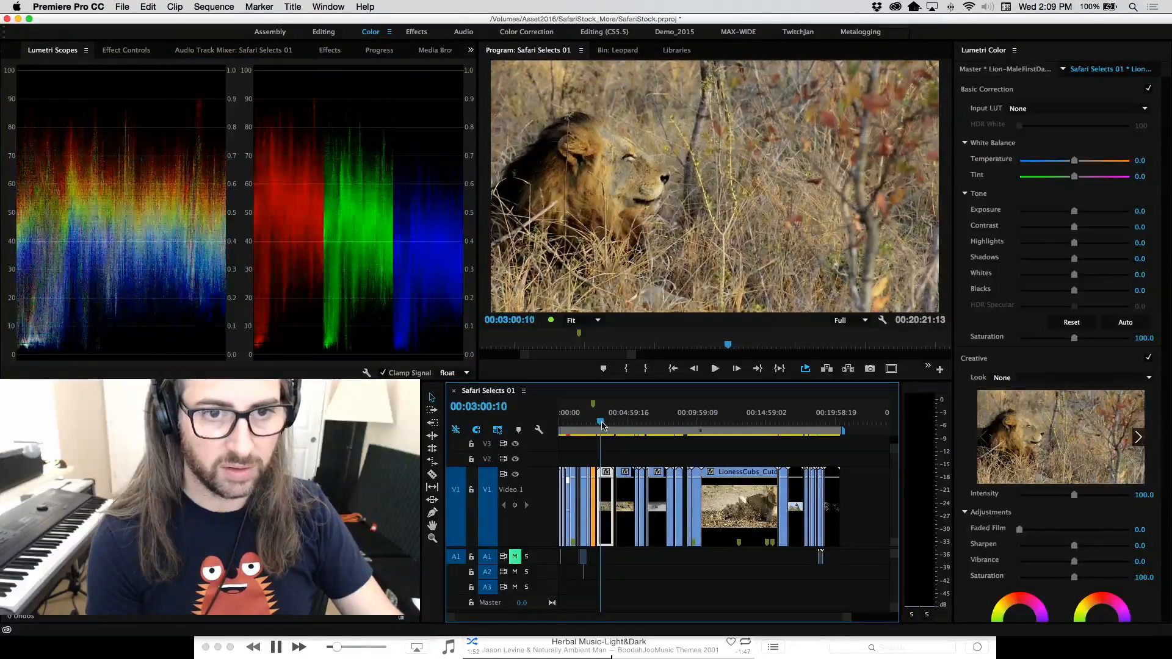
{"action": "key", "text": "k"}
{"action": "left_click", "coordinate": [602, 425]}
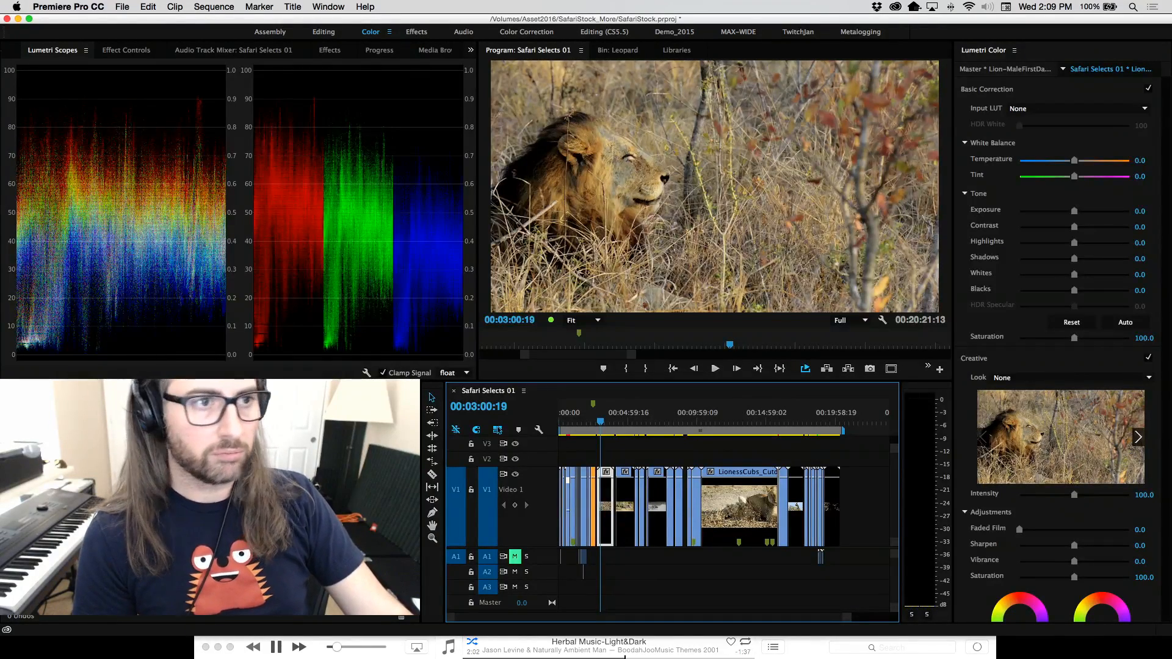
Bring up the JL-SabiSabiMasters Media Browser and dock it in the panel group below.
{"action": "key", "text": "shift+5"}
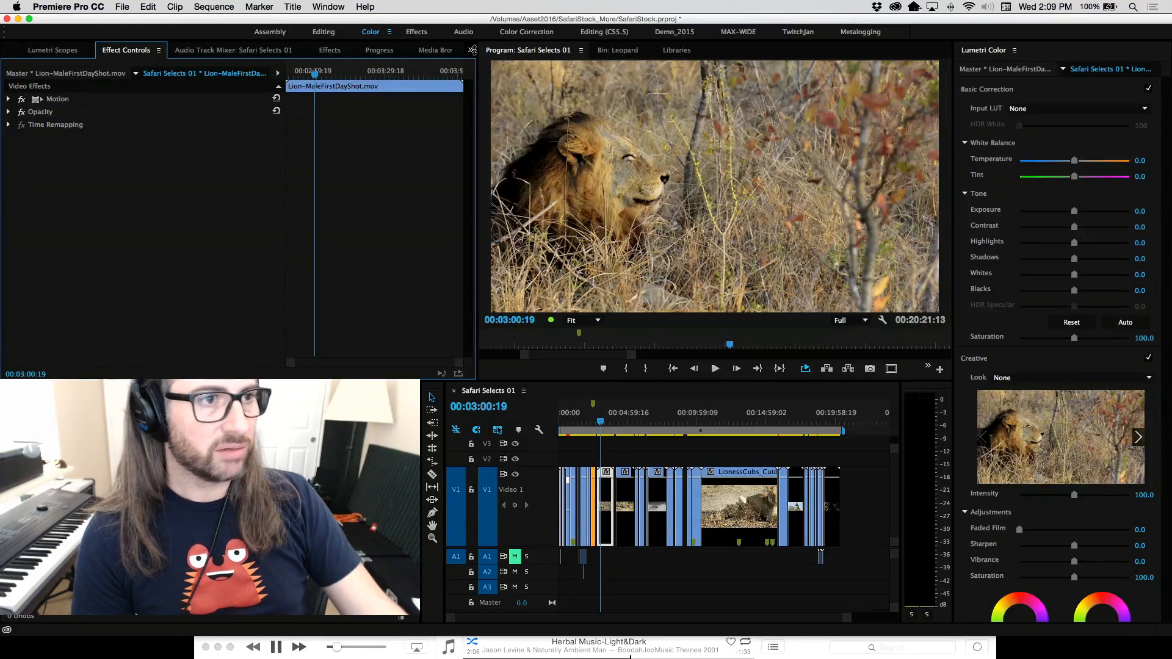
{"action": "left_click", "coordinate": [473, 50]}
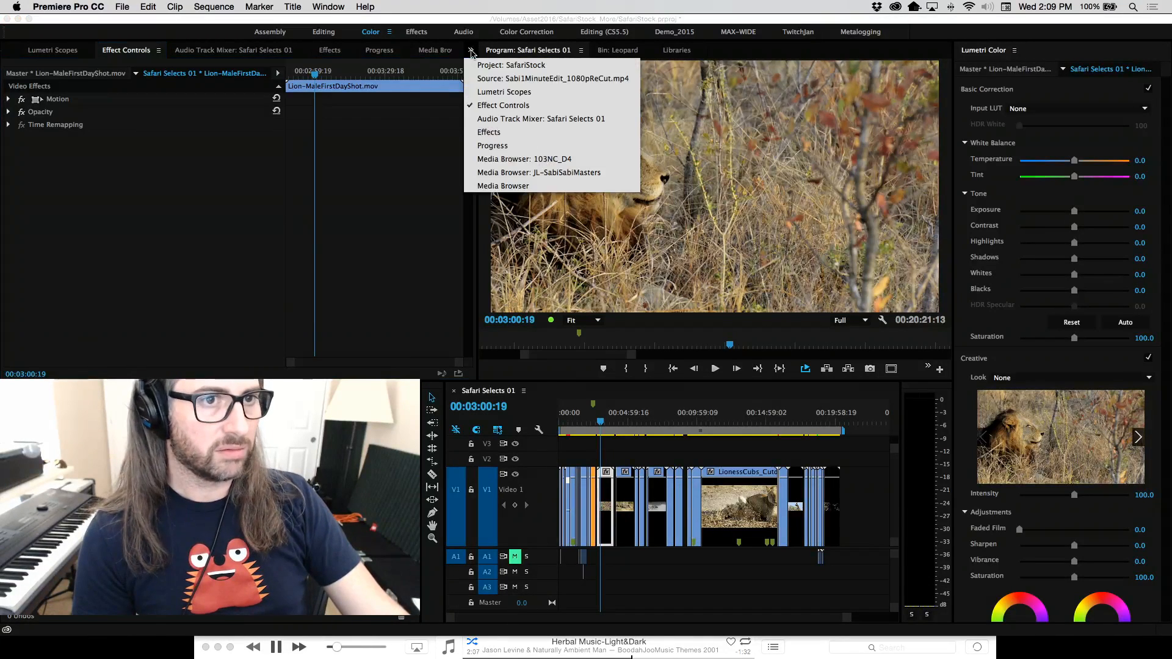
{"action": "left_click", "coordinate": [519, 165]}
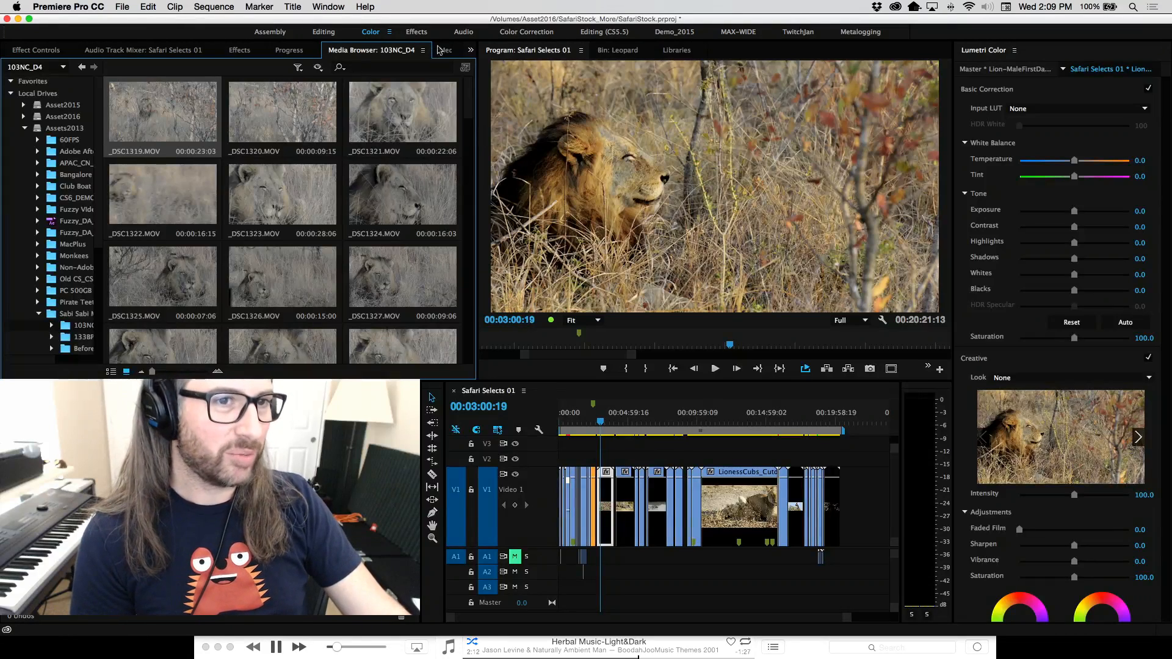
{"action": "left_click", "coordinate": [472, 51]}
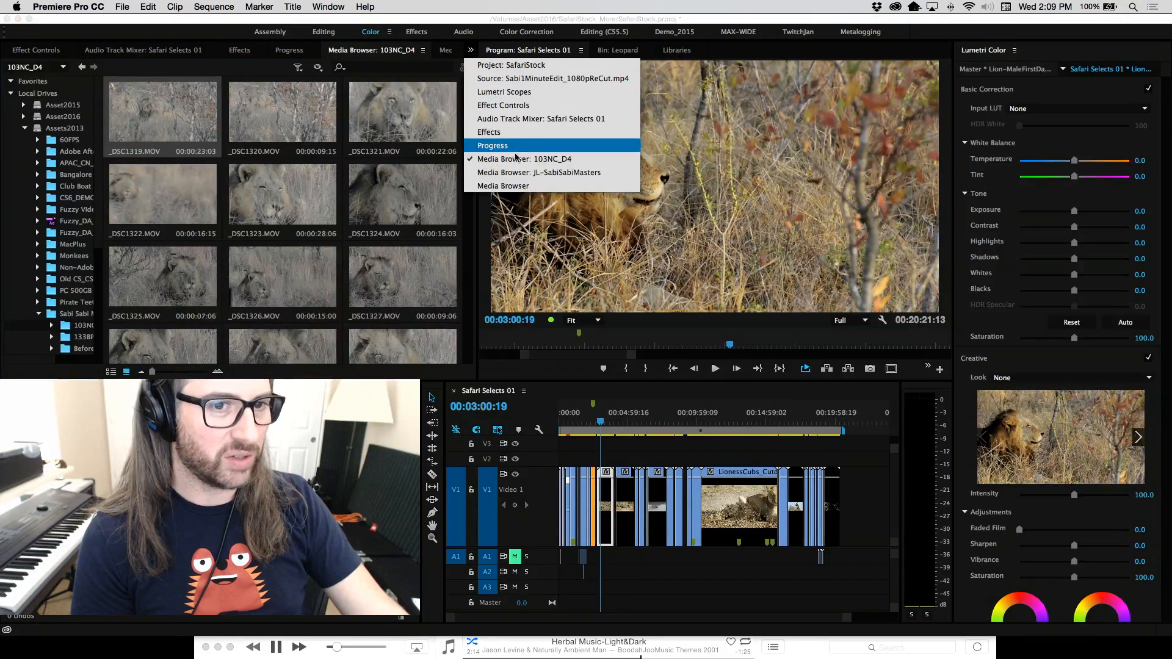
{"action": "left_click", "coordinate": [520, 173]}
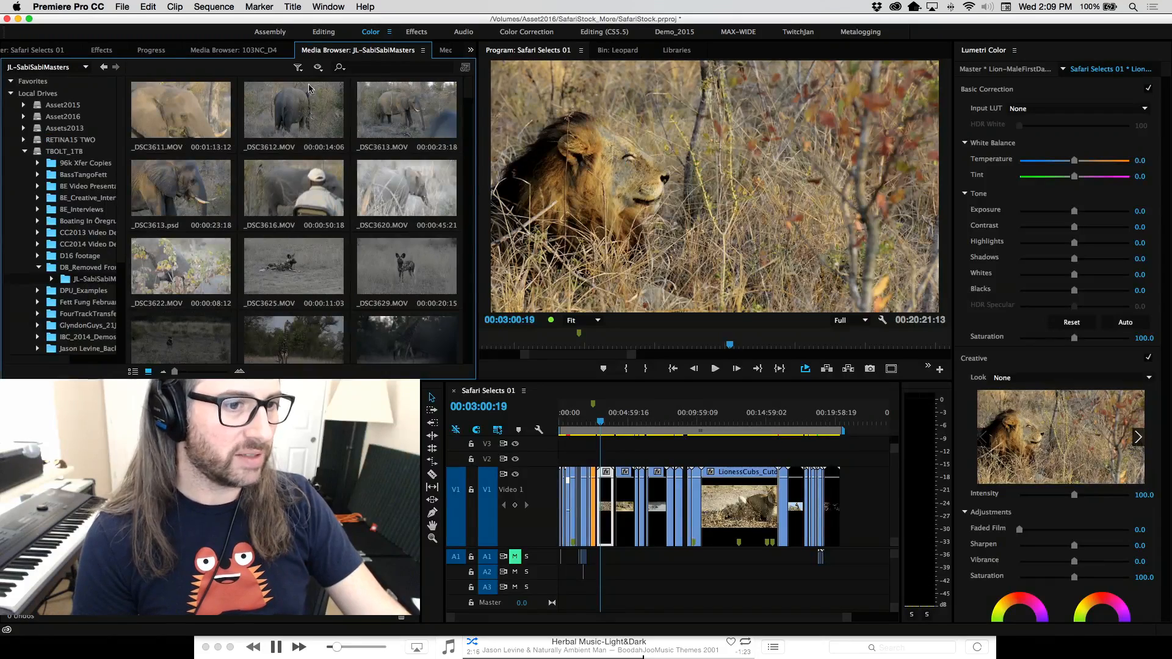
{"action": "left_click", "coordinate": [293, 476]}
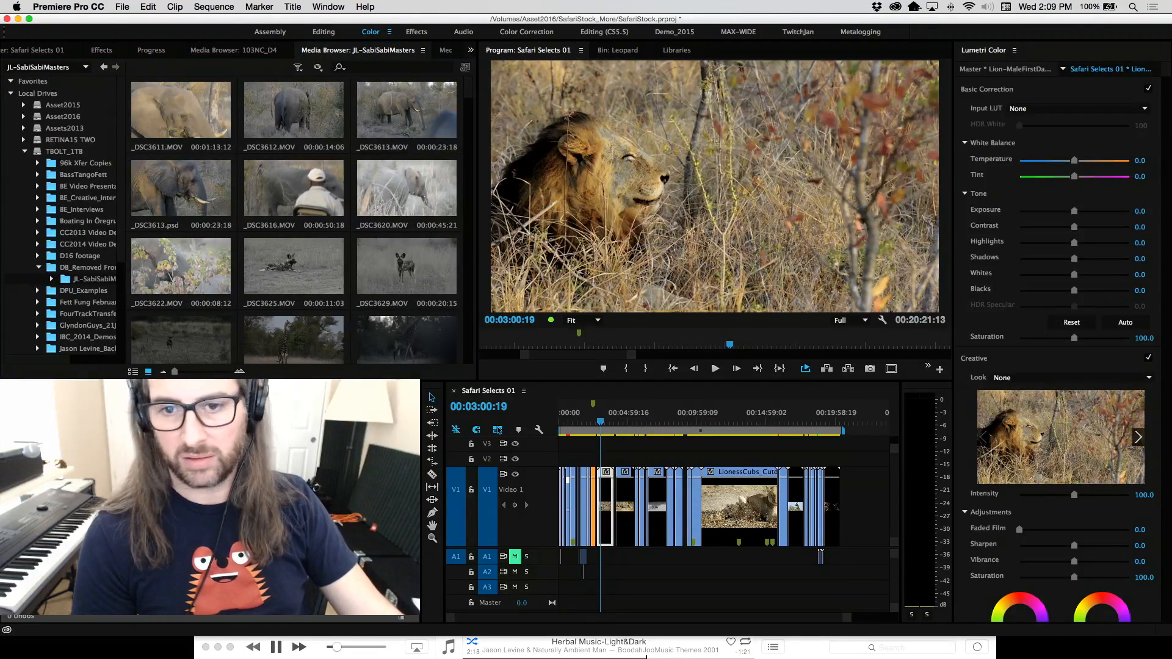
{"action": "left_click_drag", "start_coordinate": [358, 50], "coordinate": [268, 483]}
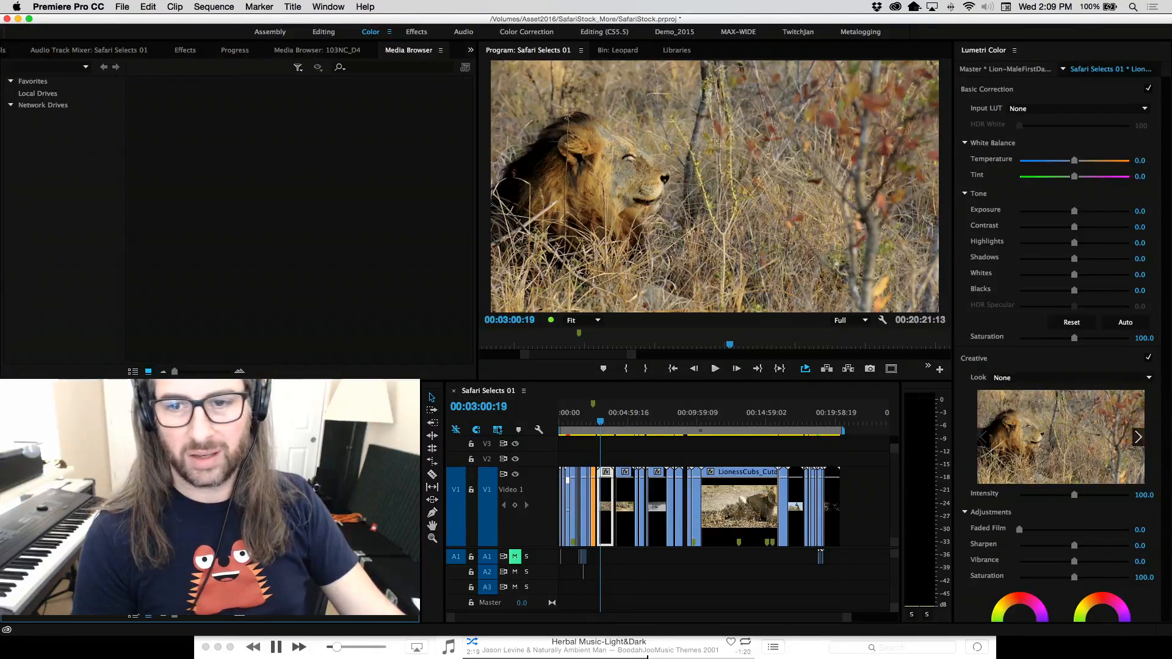
Load _DSC1319.MOV from 103NC_D4 into the Source monitor, dock that monitor with the Program monitor, and redisplay the 103NC_D4 Media Browser.
{"action": "left_click", "coordinate": [310, 50]}
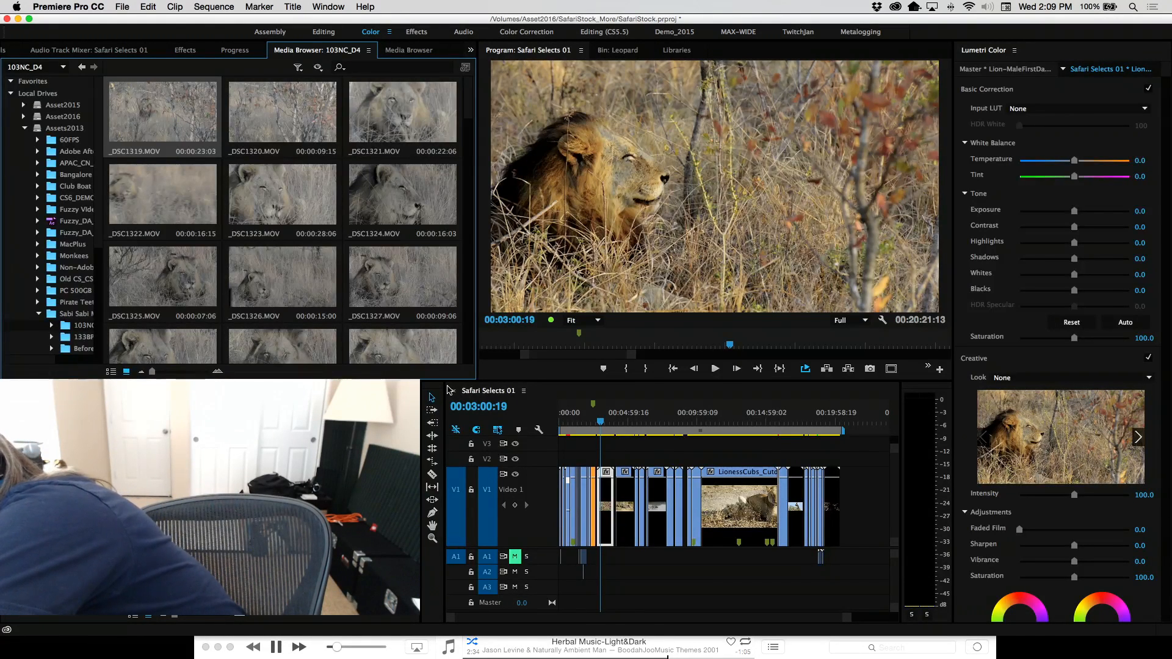
{"action": "key", "text": "super+s"}
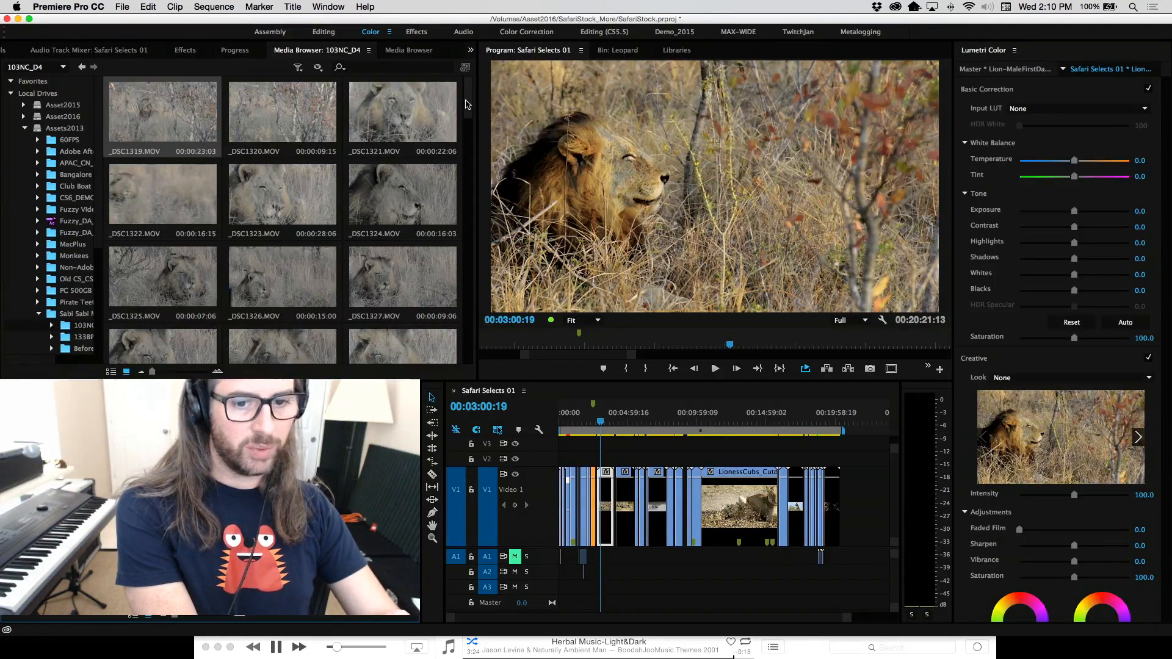
{"action": "mouse_move", "coordinate": [468, 104]}
{"action": "left_mouse_down"}
{"action": "mouse_move", "coordinate": [473, 143]}
{"action": "mouse_move", "coordinate": [474, 87]}
{"action": "left_mouse_up"}
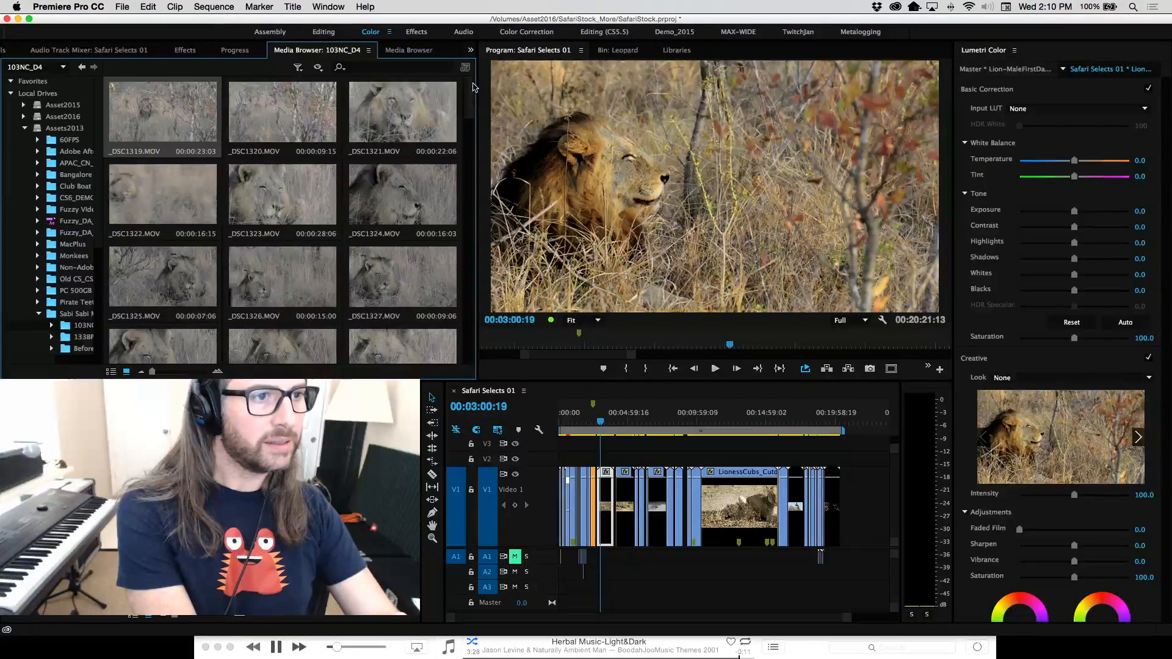
{"action": "double_click", "coordinate": [150, 120]}
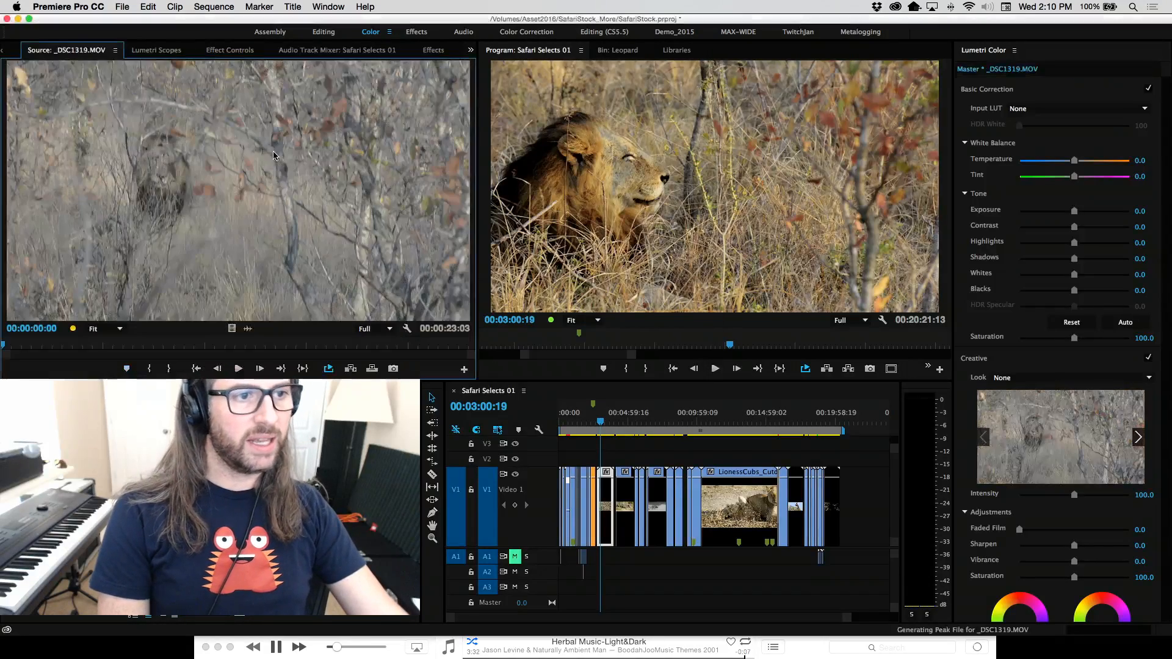
{"action": "left_click_drag", "start_coordinate": [54, 53], "coordinate": [705, 176]}
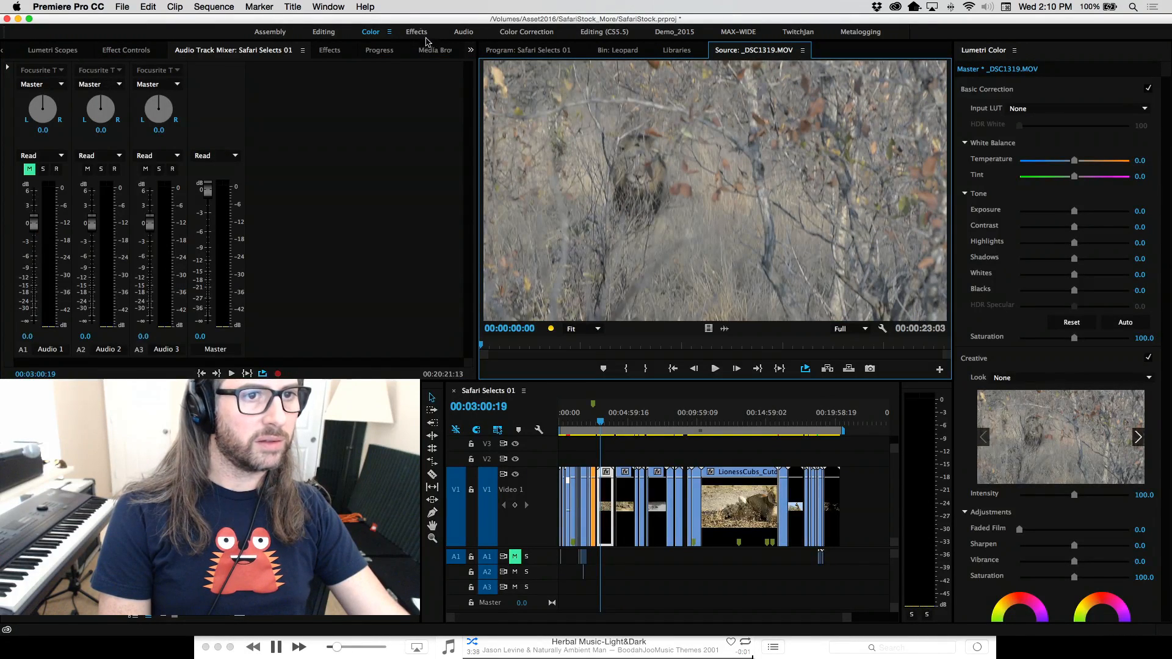
{"action": "left_click", "coordinate": [439, 52]}
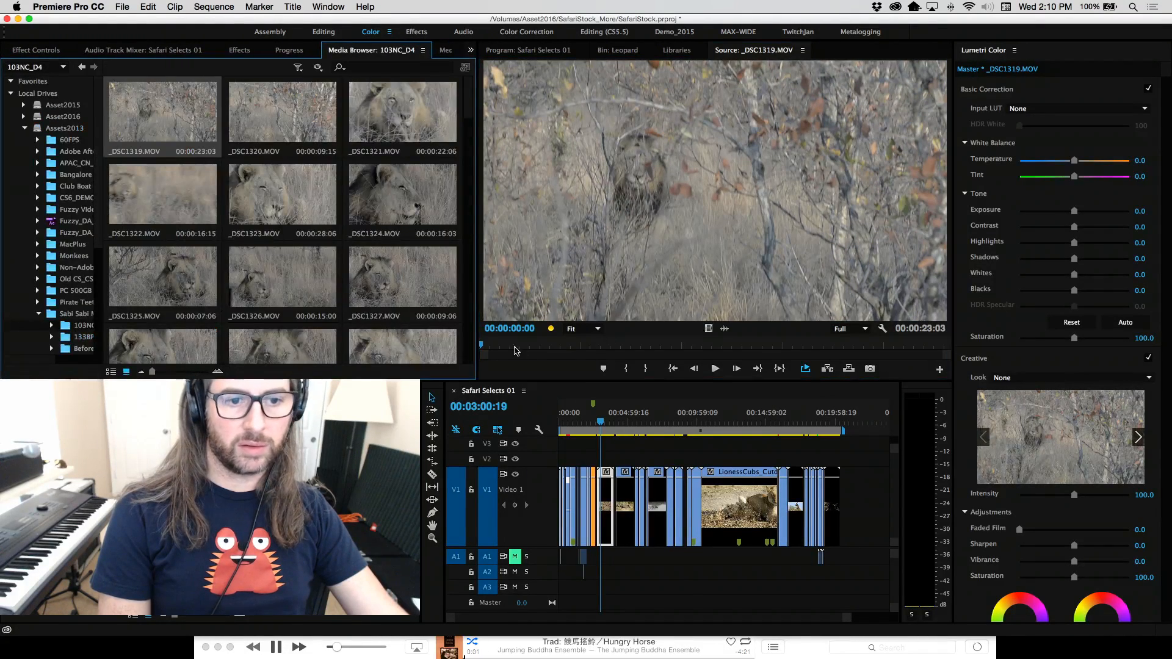
Play _DSC1319.MOV in the Source monitor and scrub it to 00:00:10:03.
{"action": "key", "text": "space"}
{"action": "left_click", "coordinate": [750, 51]}
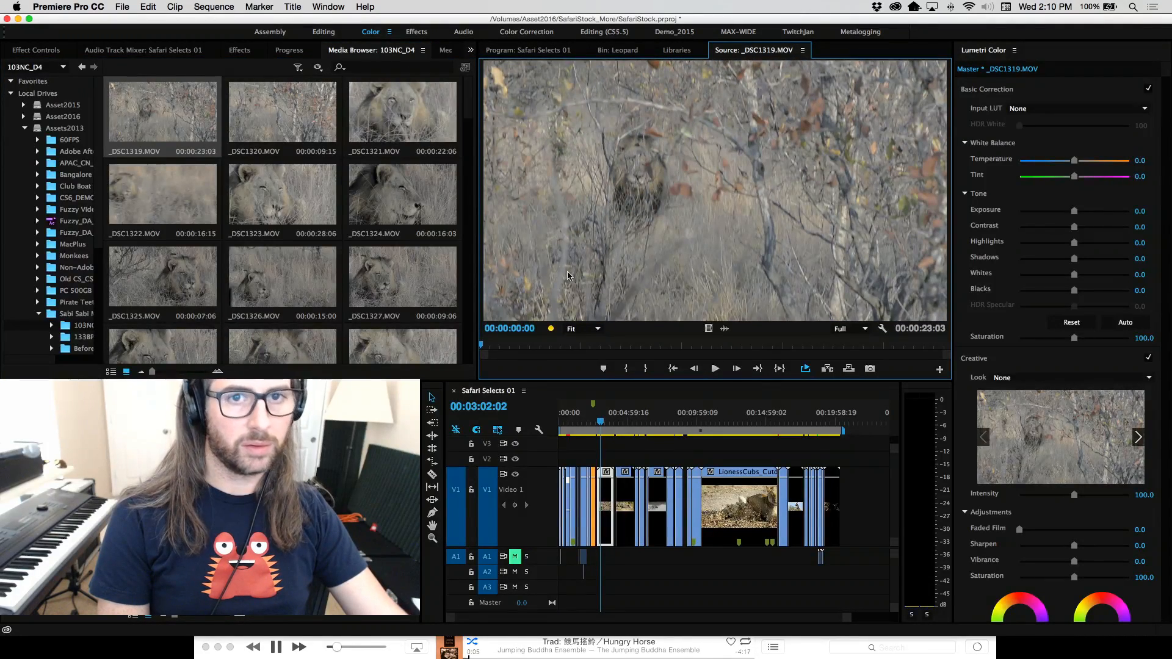
{"action": "key", "text": "space"}
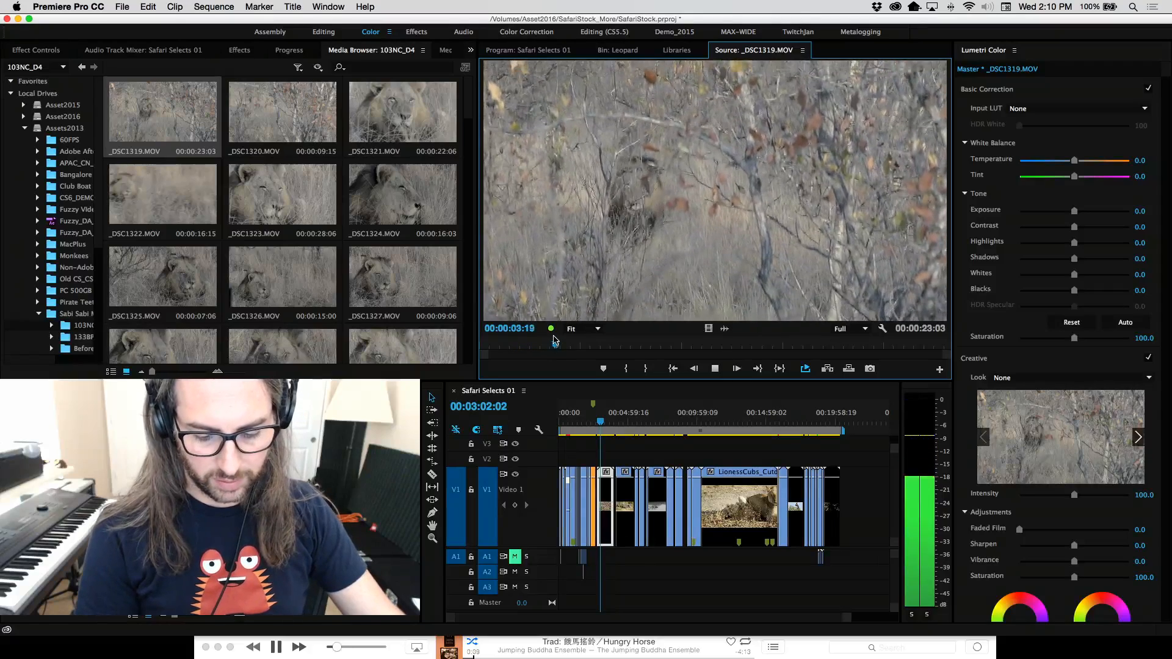
{"action": "key", "text": "space"}
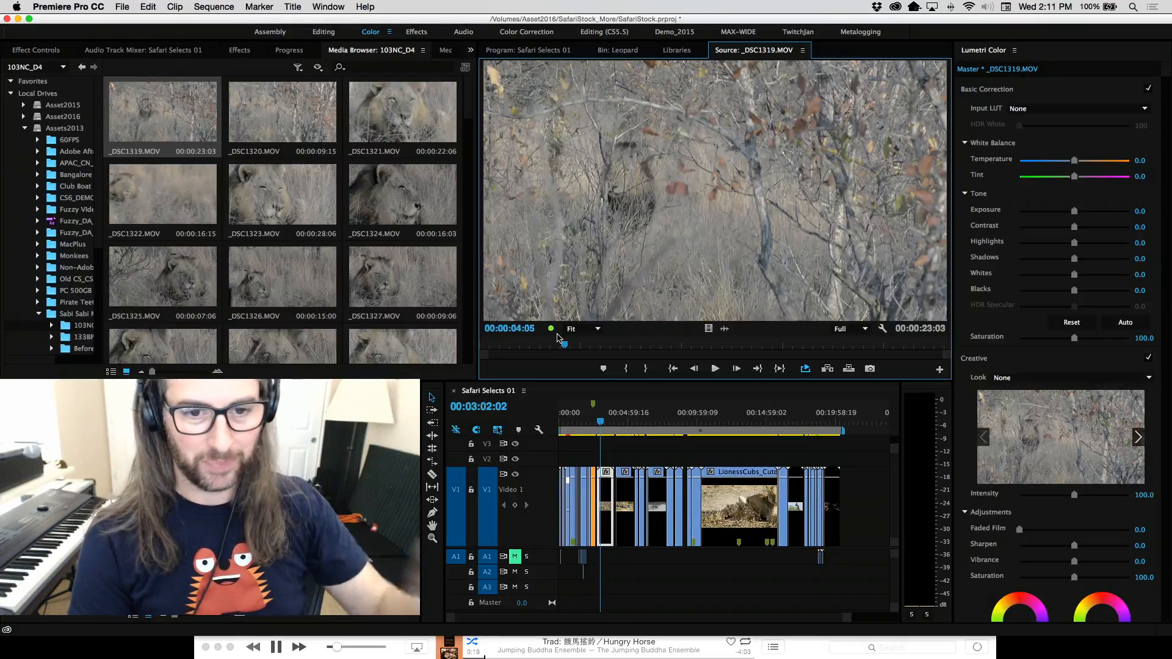
{"action": "left_click_drag", "start_coordinate": [564, 346], "coordinate": [603, 354]}
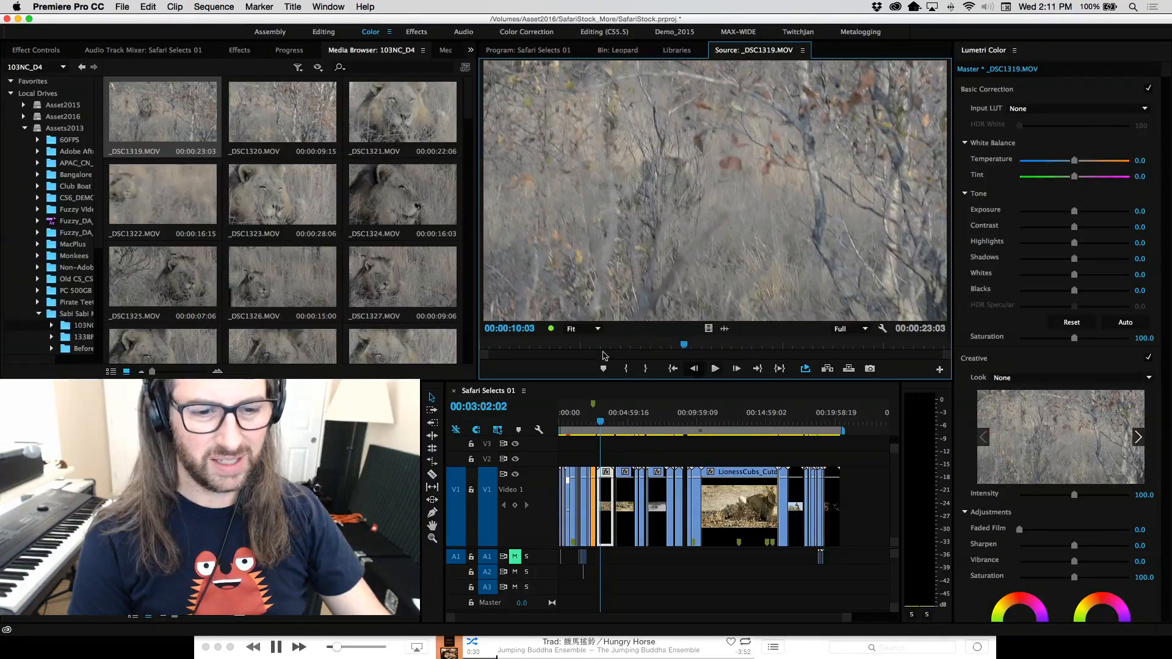
{"action": "right_click", "coordinate": [154, 114]}
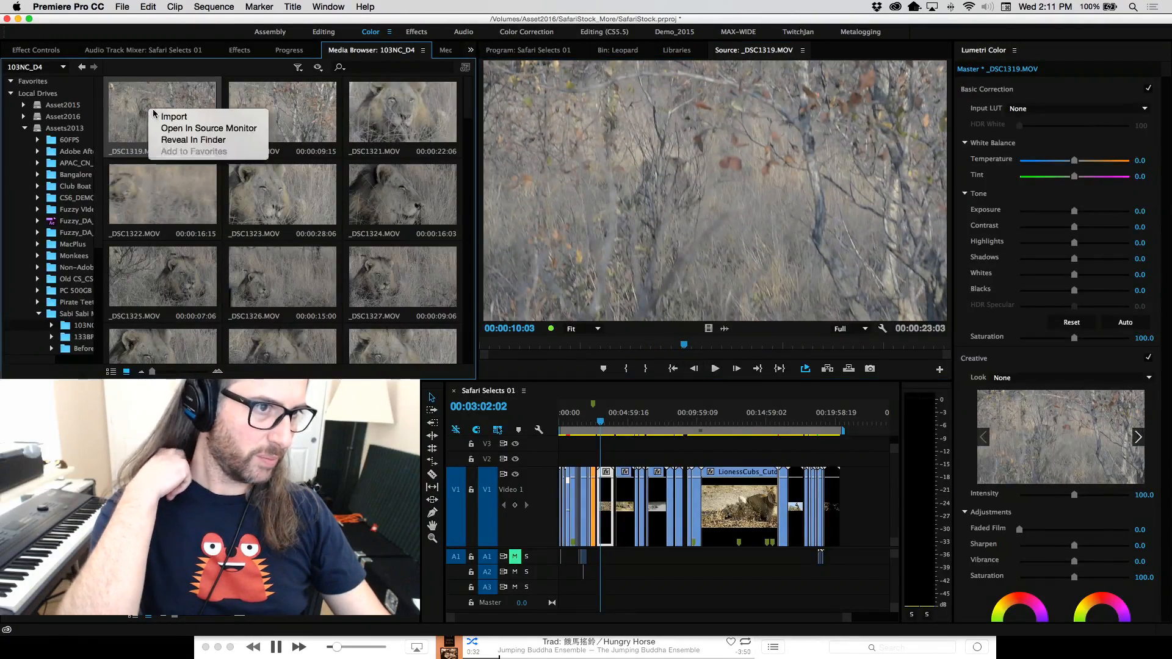
{"action": "left_click", "coordinate": [137, 100]}
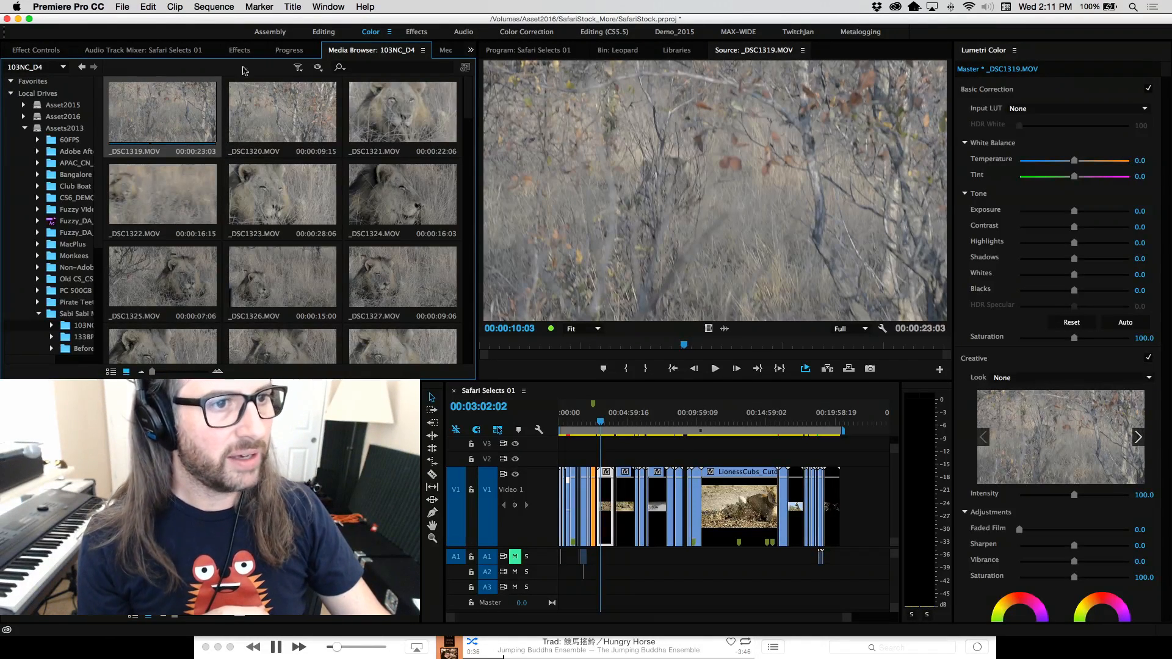
Close the empty Media Browser panel, keeping the 103NC_D4 Media Browser open.
{"action": "left_click", "coordinate": [473, 52]}
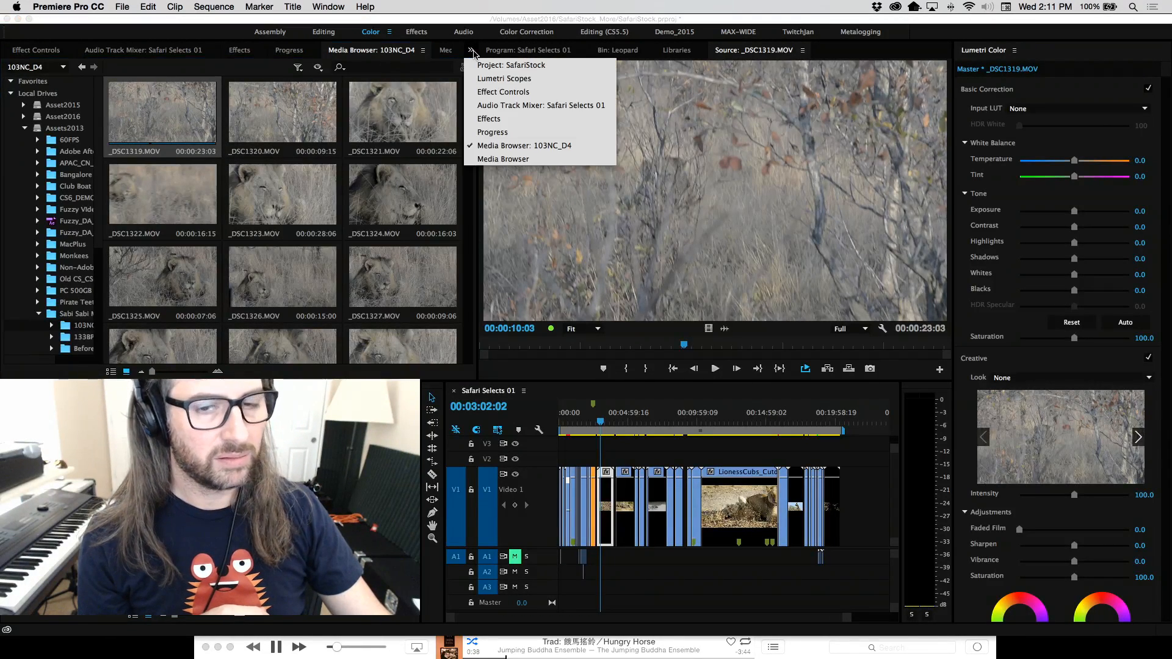
{"action": "left_click", "coordinate": [528, 160]}
{"action": "left_click", "coordinate": [444, 51]}
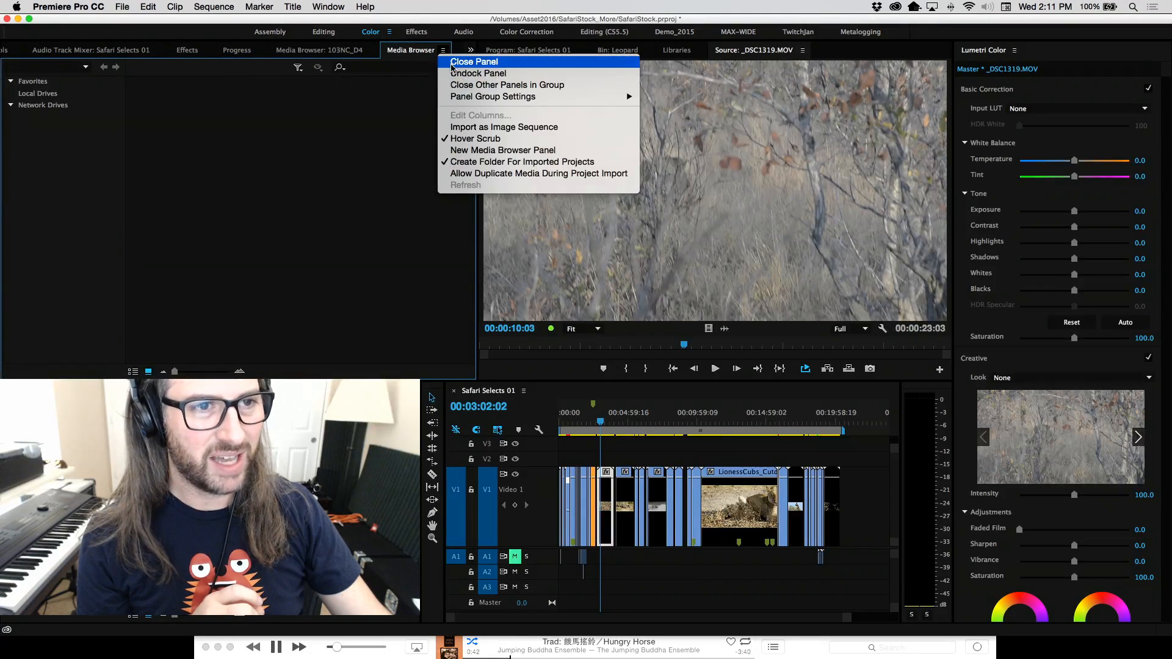
{"action": "left_click", "coordinate": [455, 55]}
Close the Progress panel in the group that holds the 103NC_D4 Media Browser.
{"action": "left_click", "coordinate": [468, 52]}
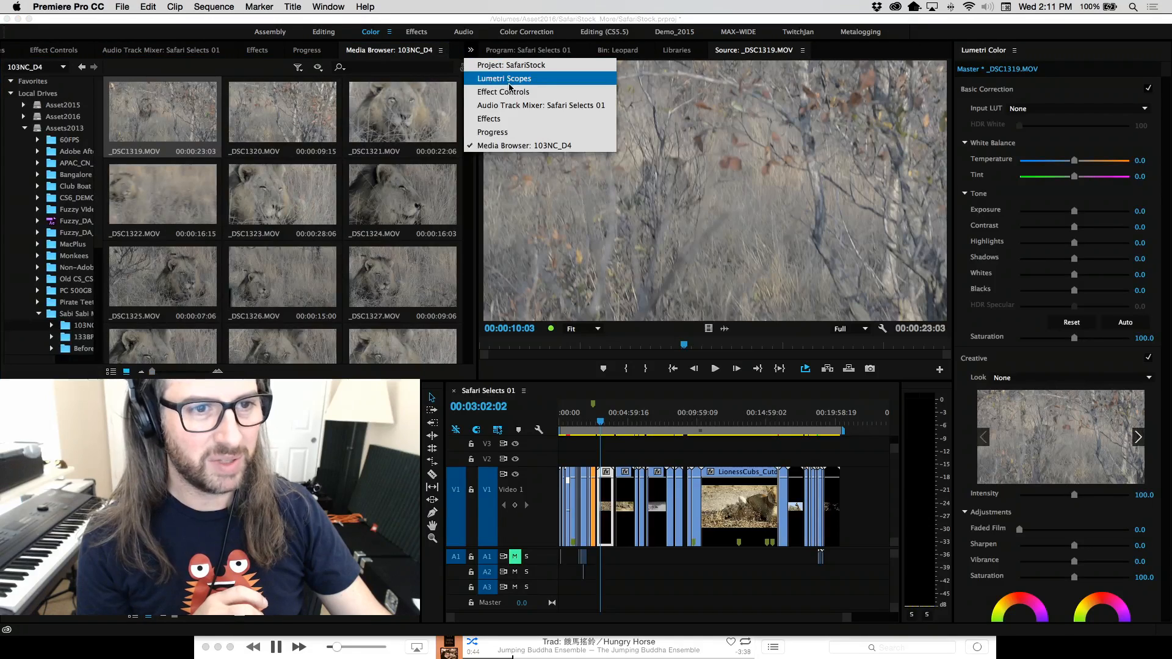
{"action": "left_click", "coordinate": [523, 132]}
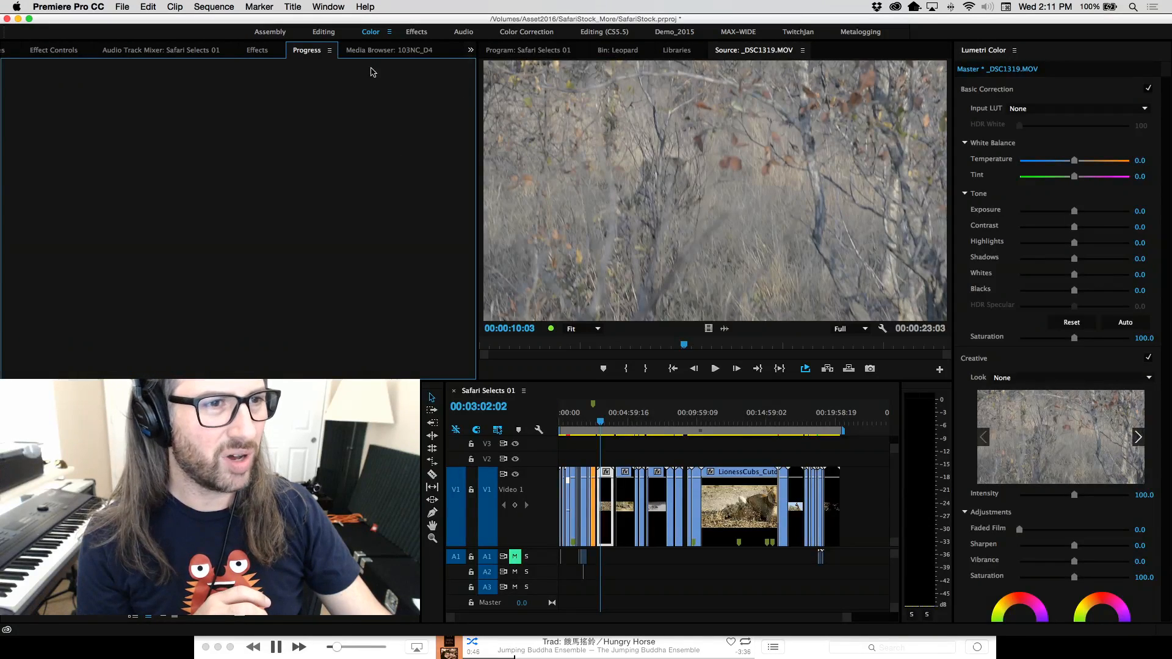
{"action": "left_click", "coordinate": [332, 51]}
{"action": "left_click", "coordinate": [347, 63]}
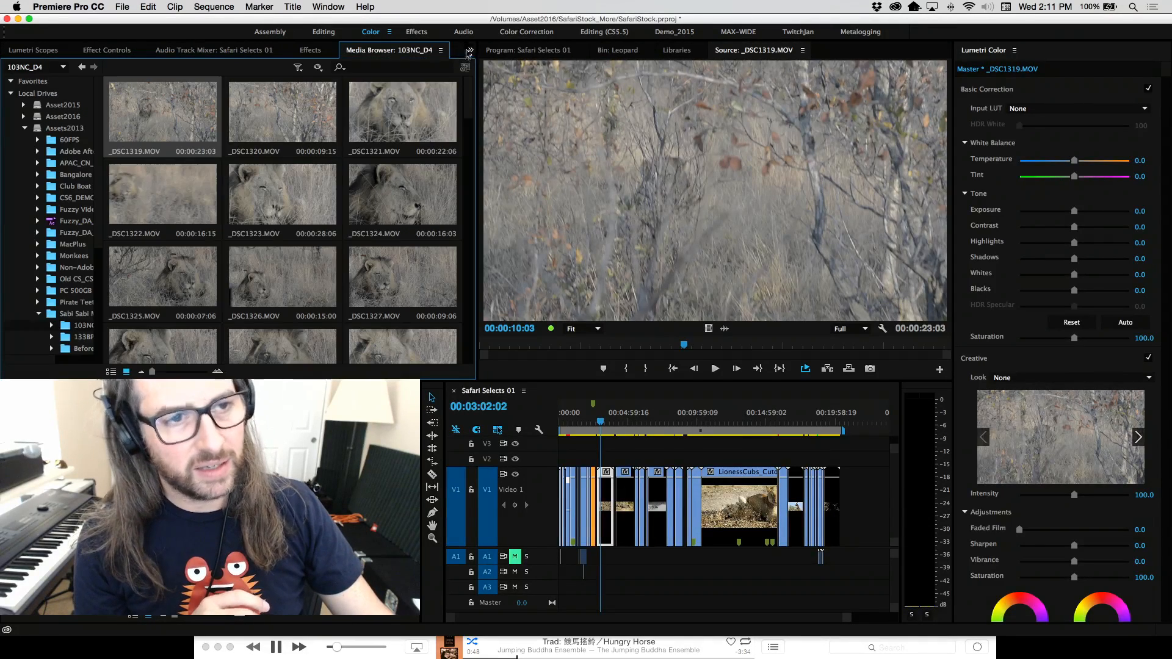
Move the 103NC_D4 Media Browser directly after the SafariStock Project panel in its group and bring the Project panel to the front.
{"action": "left_click", "coordinate": [470, 50]}
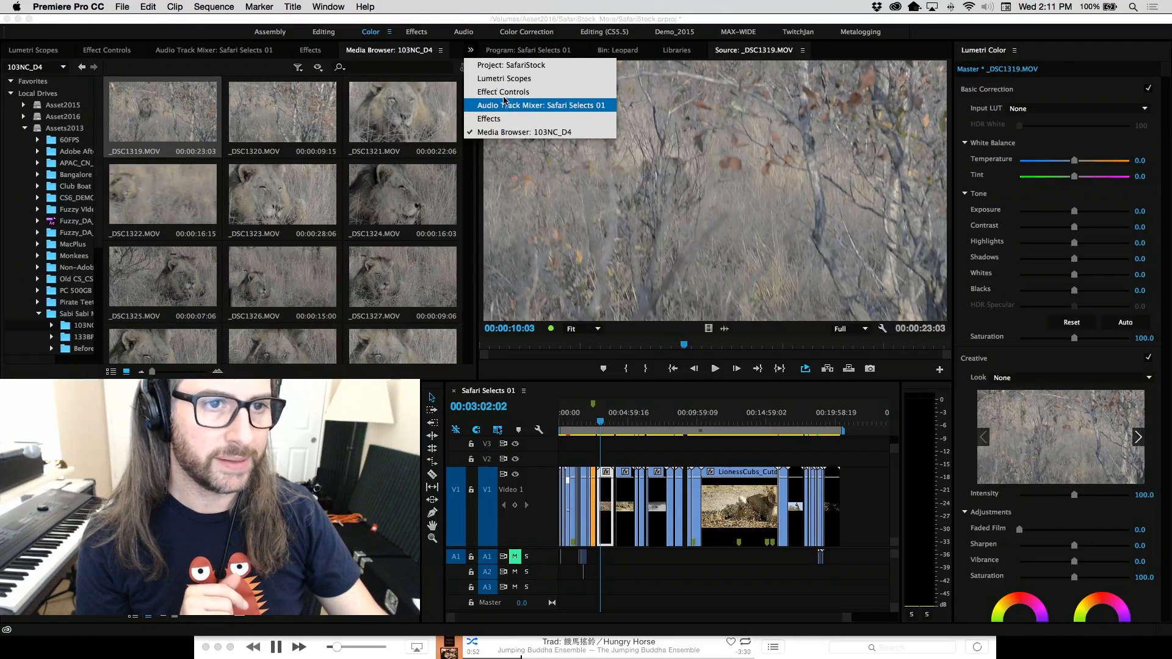
{"action": "left_click", "coordinate": [488, 65]}
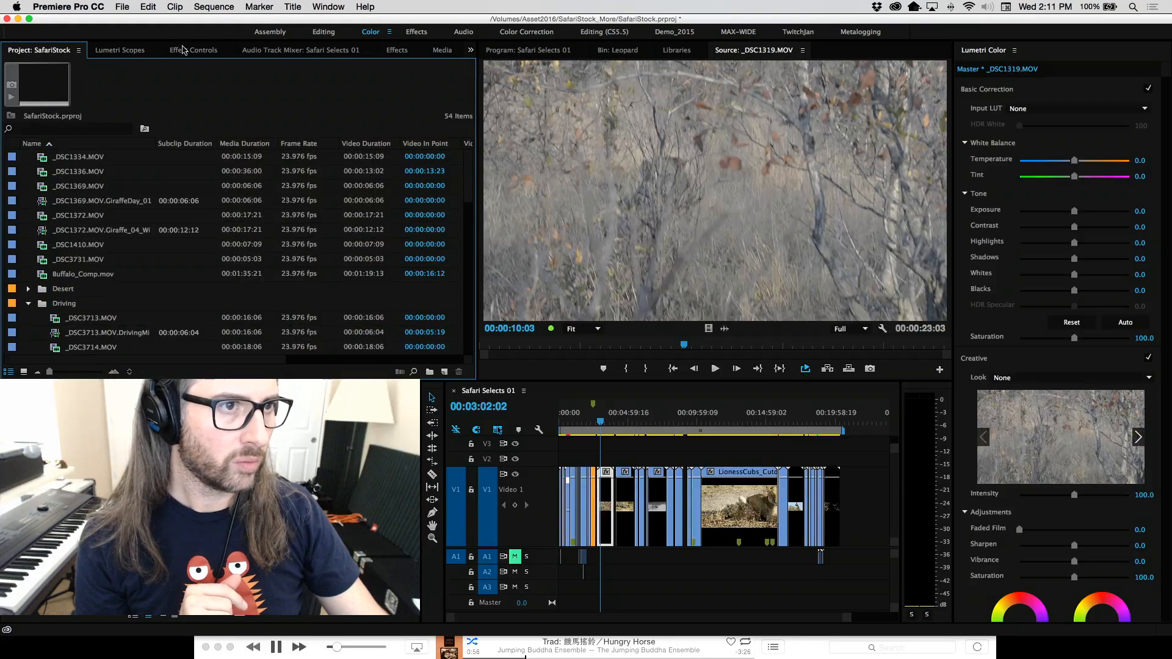
{"action": "left_click", "coordinate": [452, 52]}
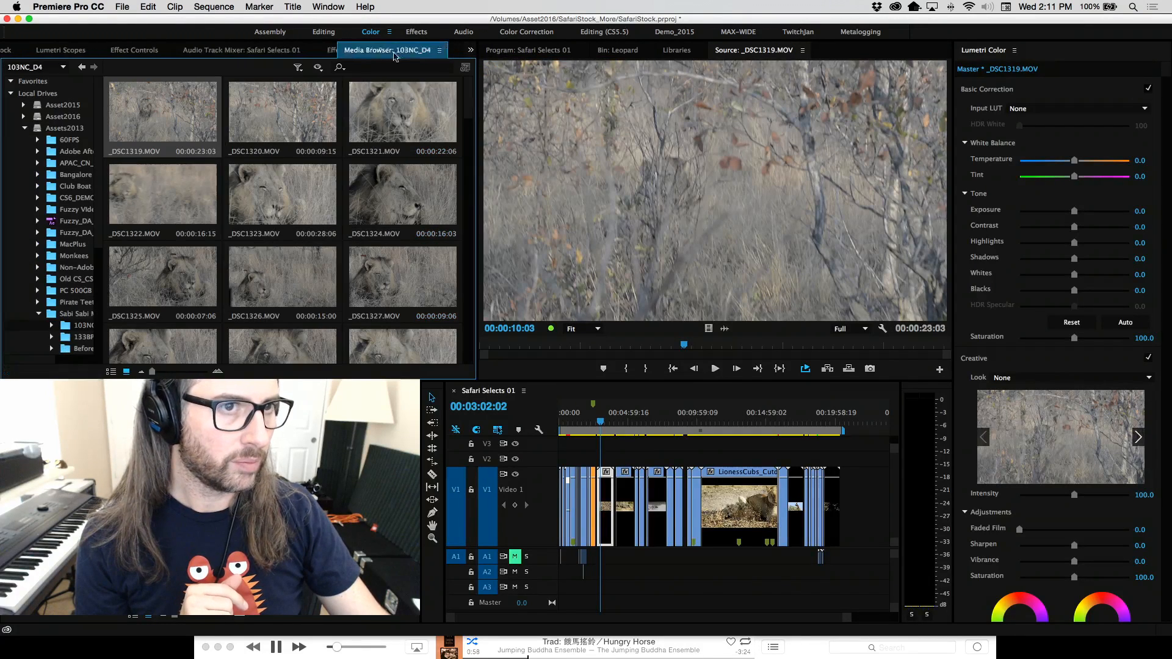
{"action": "left_click_drag", "start_coordinate": [232, 56], "coordinate": [33, 58]}
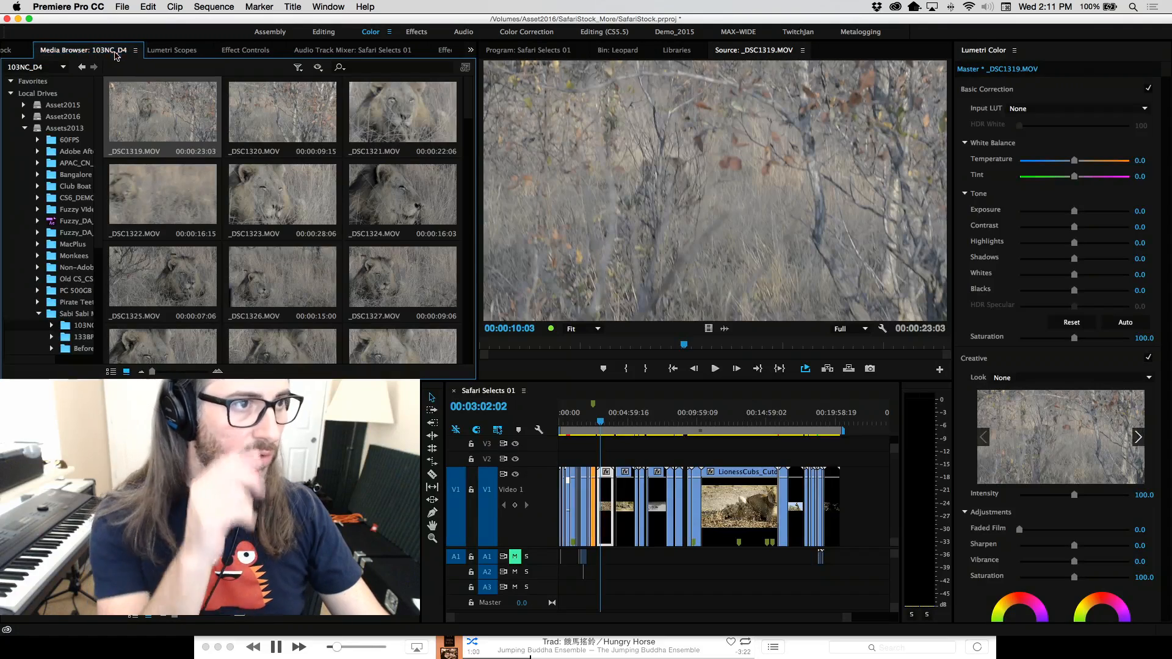
{"action": "left_click", "coordinate": [10, 56]}
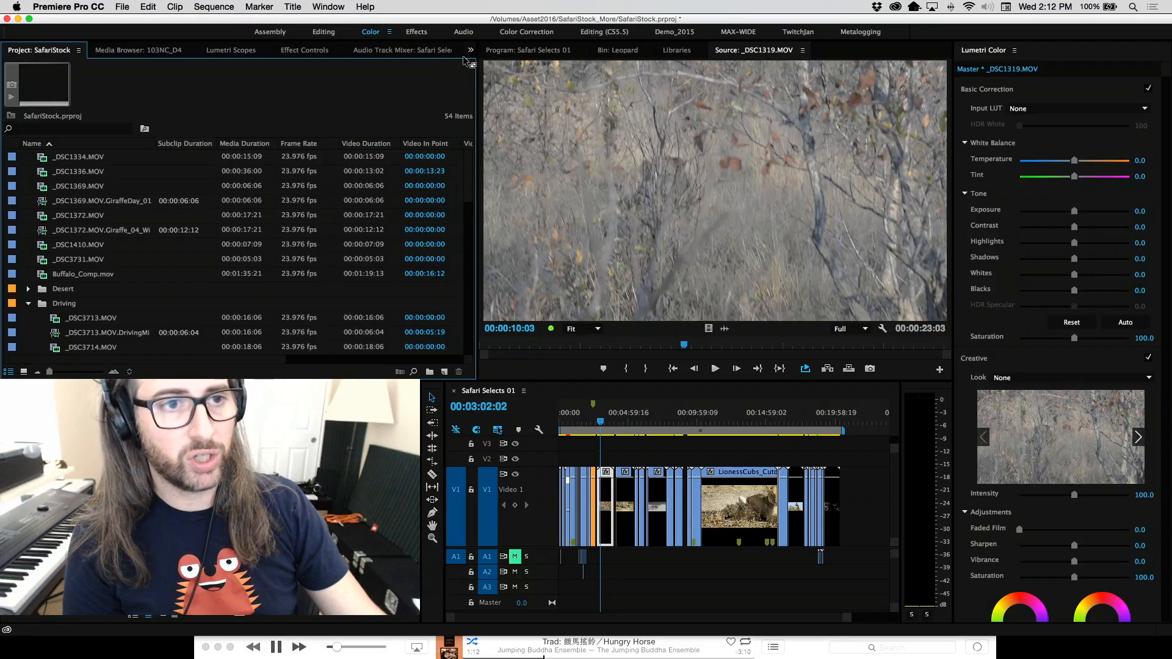
Flip through the panels grouped with the SafariStock Project panel as far as Effects, and return to the Project panel.
{"action": "scroll", "coordinate": [146, 50], "scroll_direction": "down", "scroll_amount": 5}
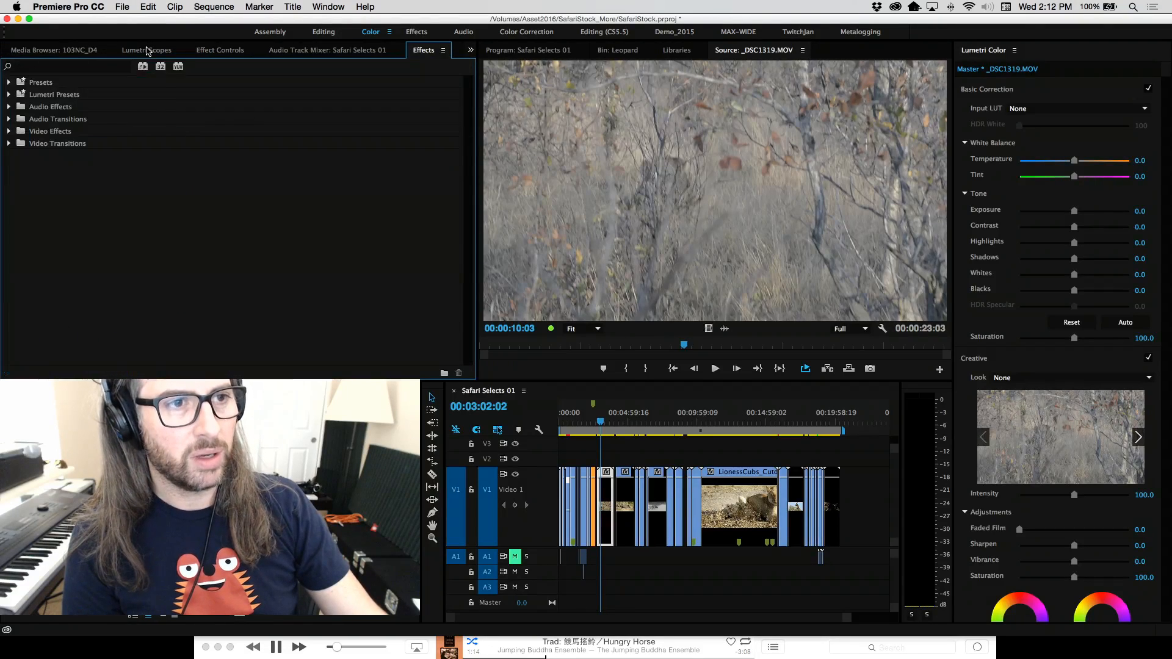
{"action": "scroll", "coordinate": [147, 50], "scroll_direction": "down", "scroll_amount": 1}
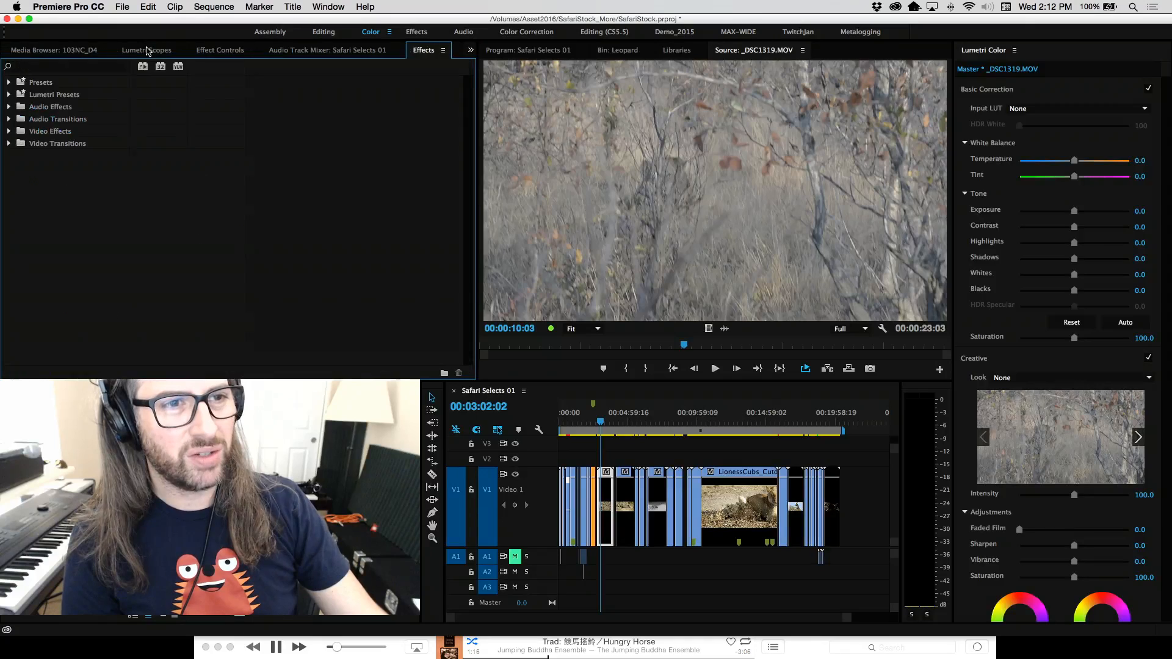
{"action": "scroll", "coordinate": [146, 50], "scroll_direction": "up", "scroll_amount": 4}
{"action": "scroll", "coordinate": [146, 50], "scroll_direction": "down", "scroll_amount": 4}
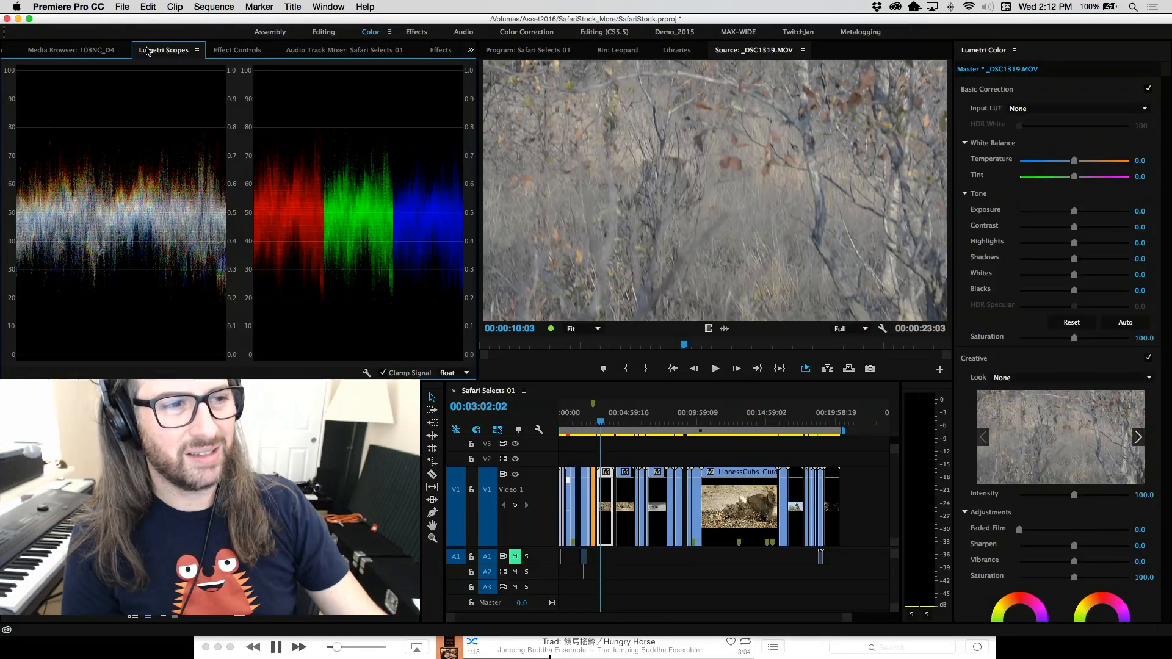
{"action": "scroll", "coordinate": [146, 51], "scroll_direction": "up", "scroll_amount": 5}
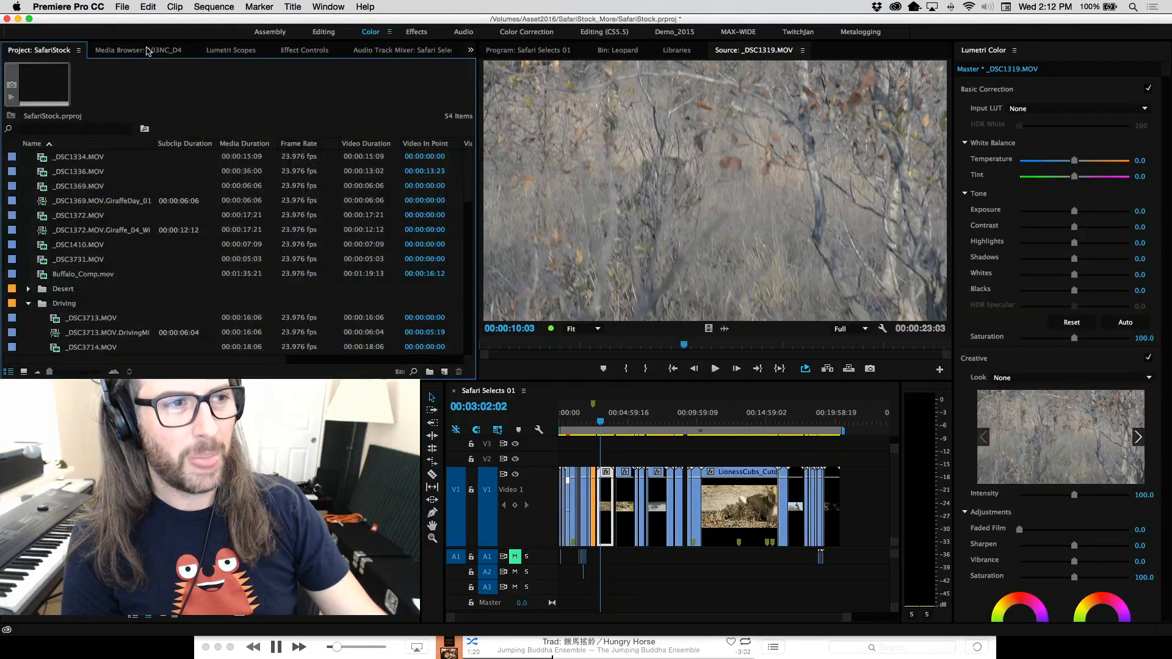
{"action": "scroll", "coordinate": [146, 50], "scroll_direction": "down", "scroll_amount": 2}
{"action": "scroll", "coordinate": [147, 50], "scroll_direction": "down", "scroll_amount": 2}
{"action": "scroll", "coordinate": [147, 50], "scroll_direction": "up", "scroll_amount": 3}
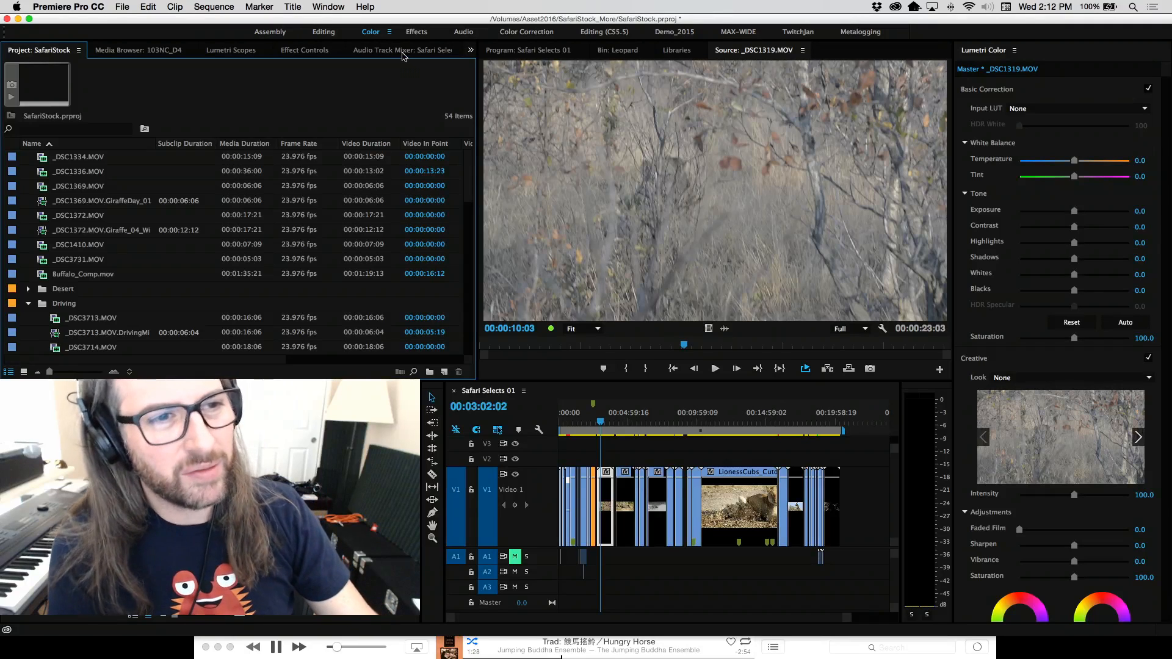
Close the Audio Track Mixer panel and bring the SafariStock Project panel back to the front.
{"action": "left_click", "coordinate": [403, 55]}
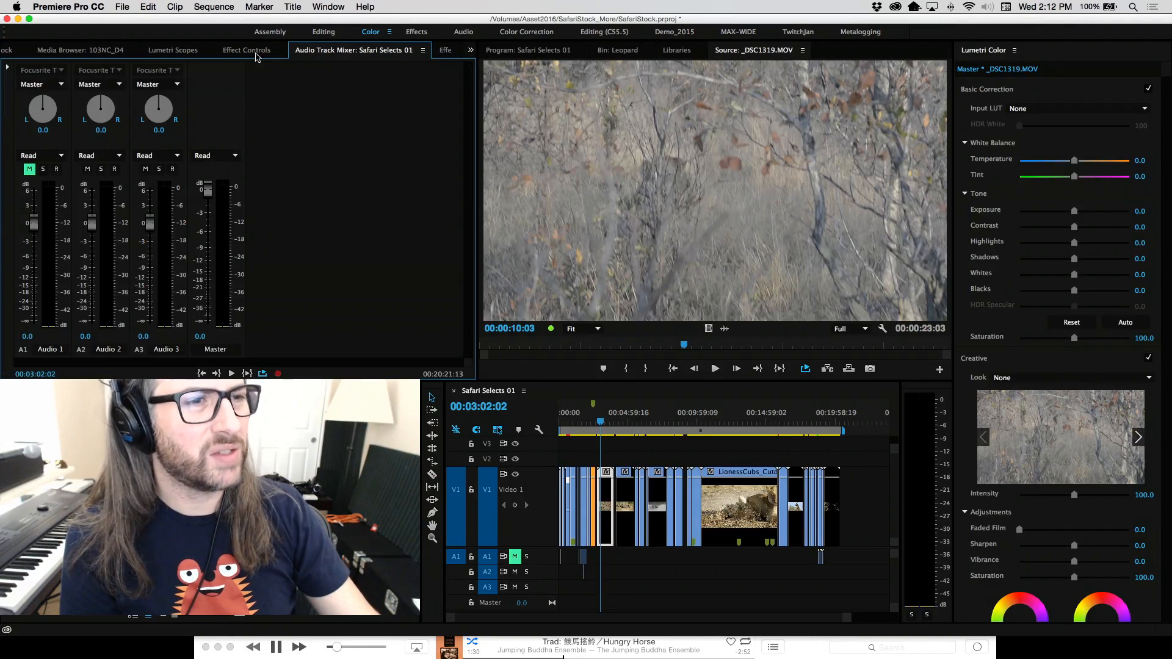
{"action": "left_click", "coordinate": [470, 50]}
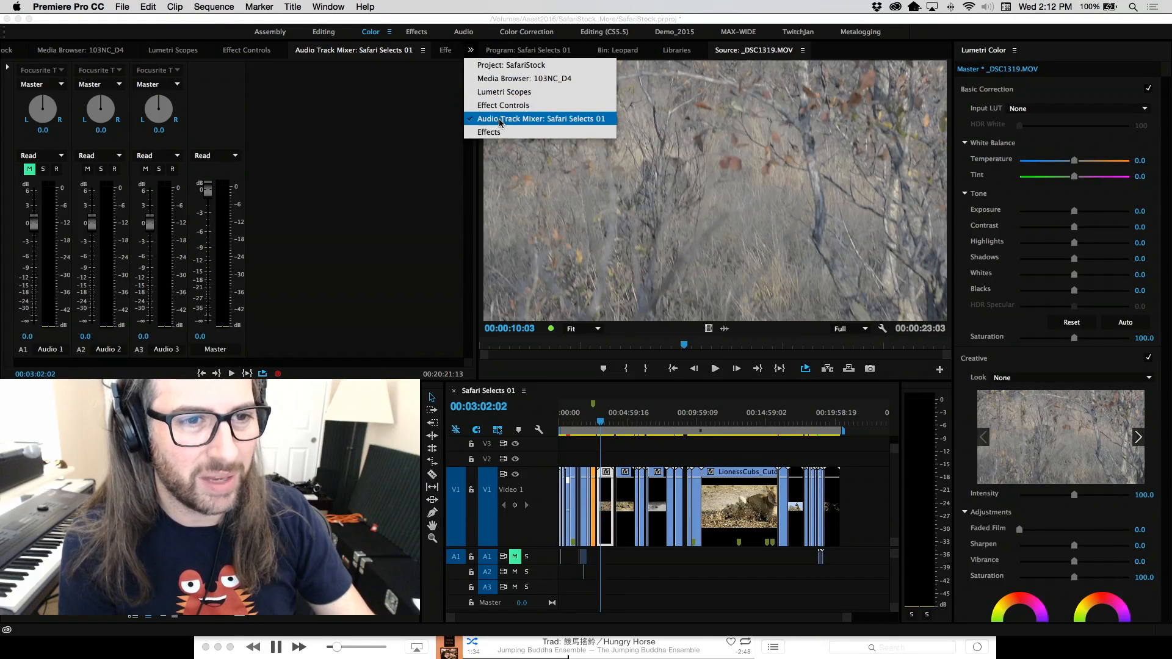
{"action": "left_click", "coordinate": [424, 52]}
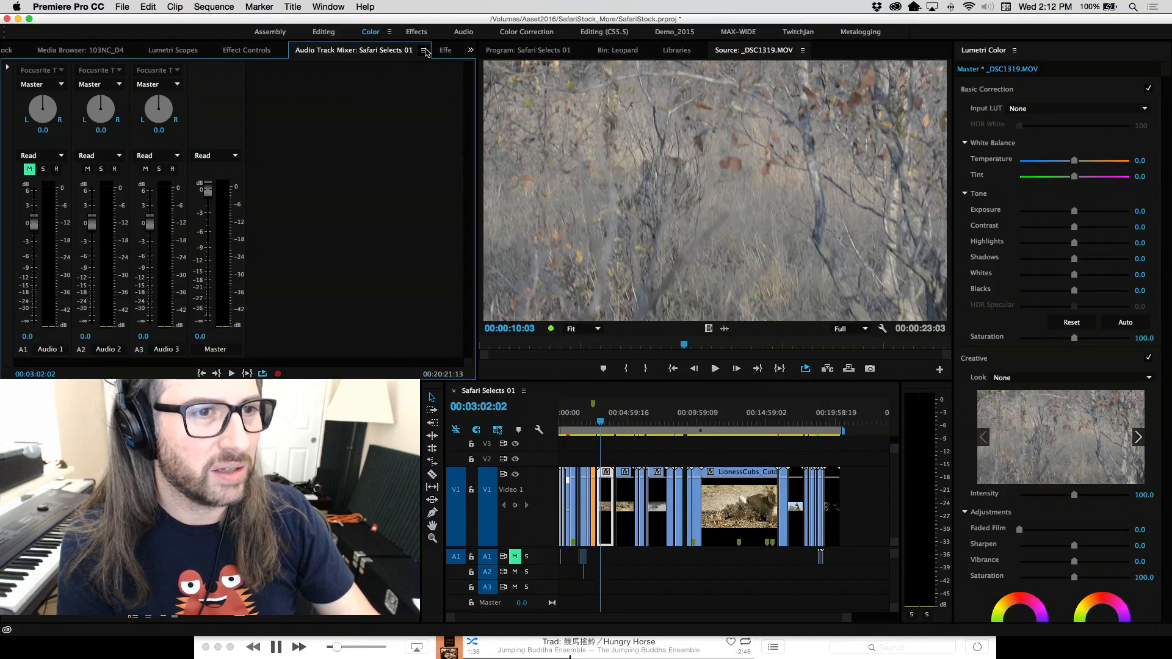
{"action": "left_click", "coordinate": [427, 52]}
{"action": "left_click", "coordinate": [436, 62]}
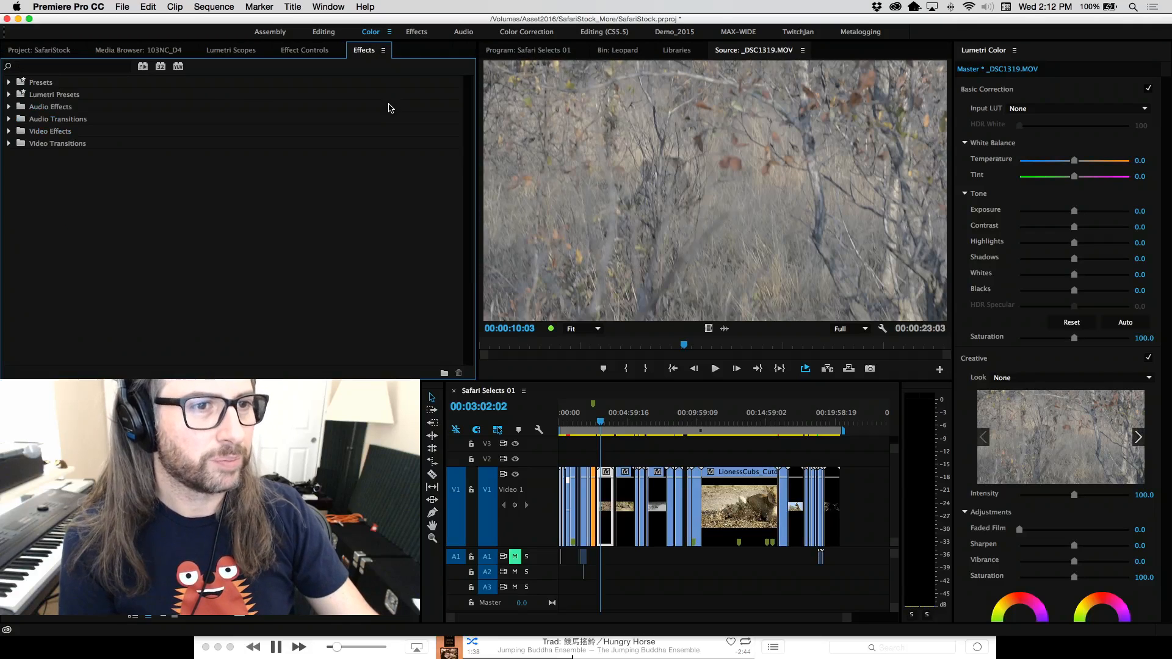
{"action": "left_click", "coordinate": [40, 50]}
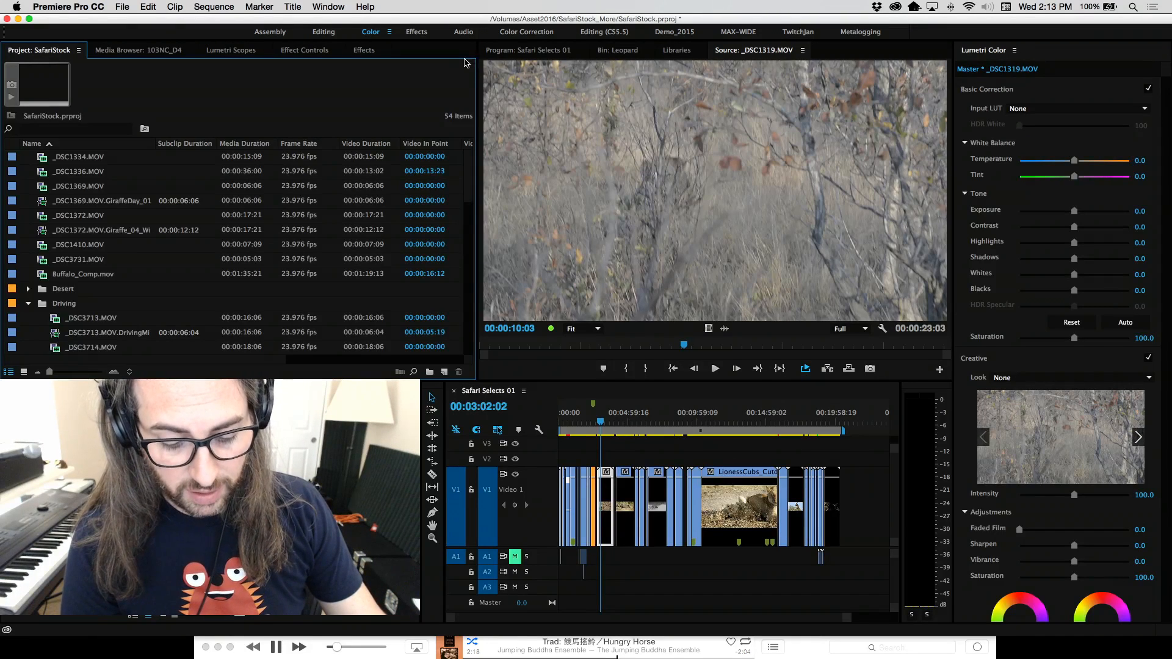
Show the 103NC_D4 Media Browser, load _DSC1320.MOV into the Source monitor, and play and scrub through it.
{"action": "left_click", "coordinate": [44, 160]}
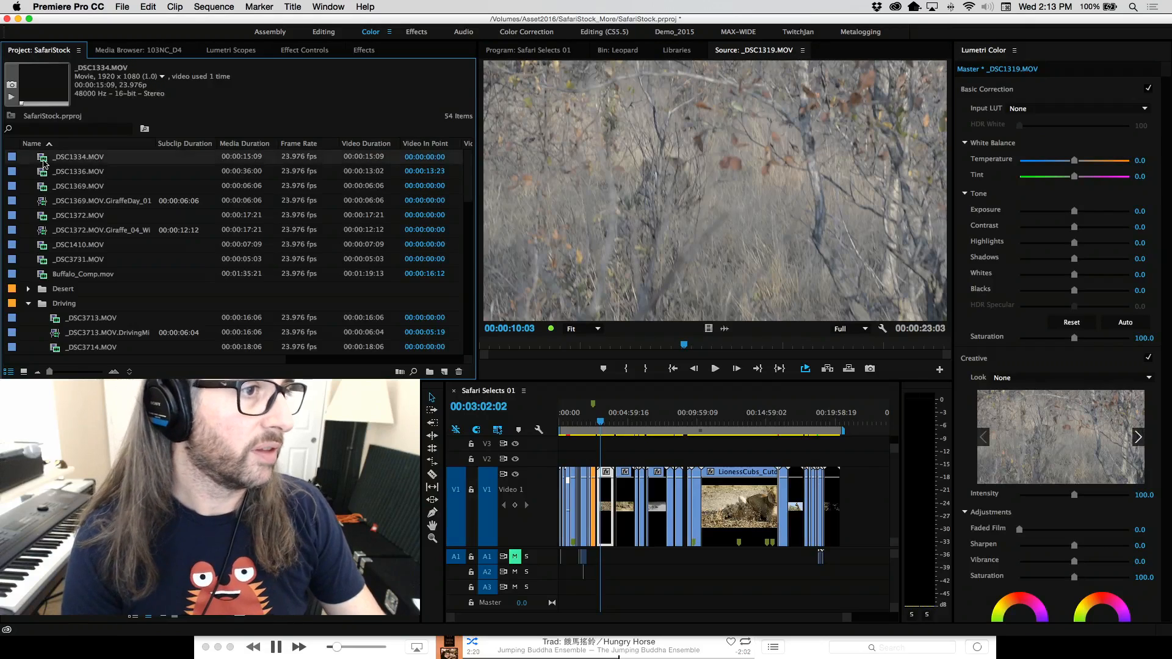
{"action": "left_click", "coordinate": [125, 51]}
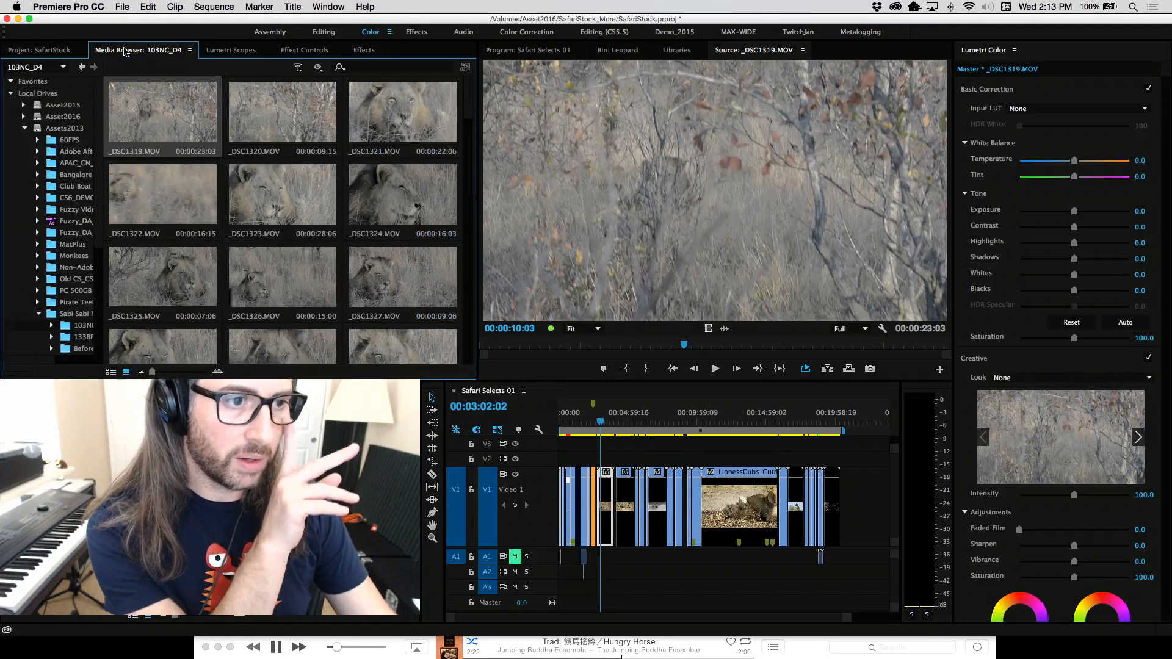
{"action": "double_click", "coordinate": [268, 104]}
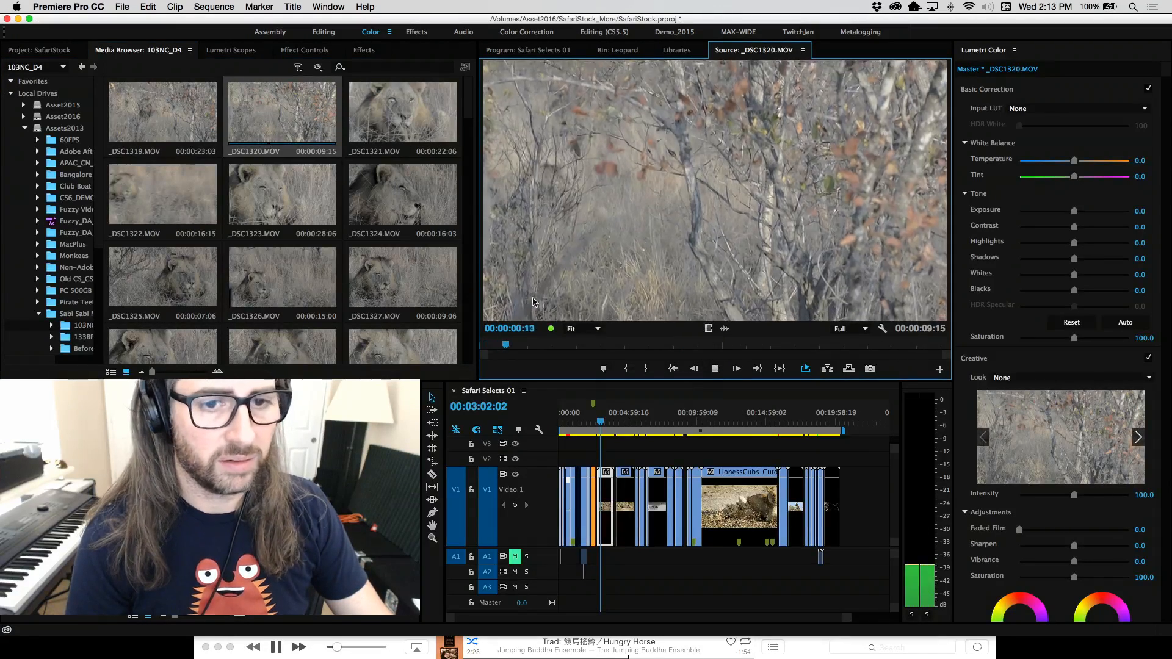
{"action": "key", "text": "space"}
{"action": "left_click_drag", "start_coordinate": [557, 347], "coordinate": [500, 342]}
Load _DSC1321.MOV into the Source monitor and play and scrub through it to 00:00:22:04.
{"action": "double_click", "coordinate": [394, 105]}
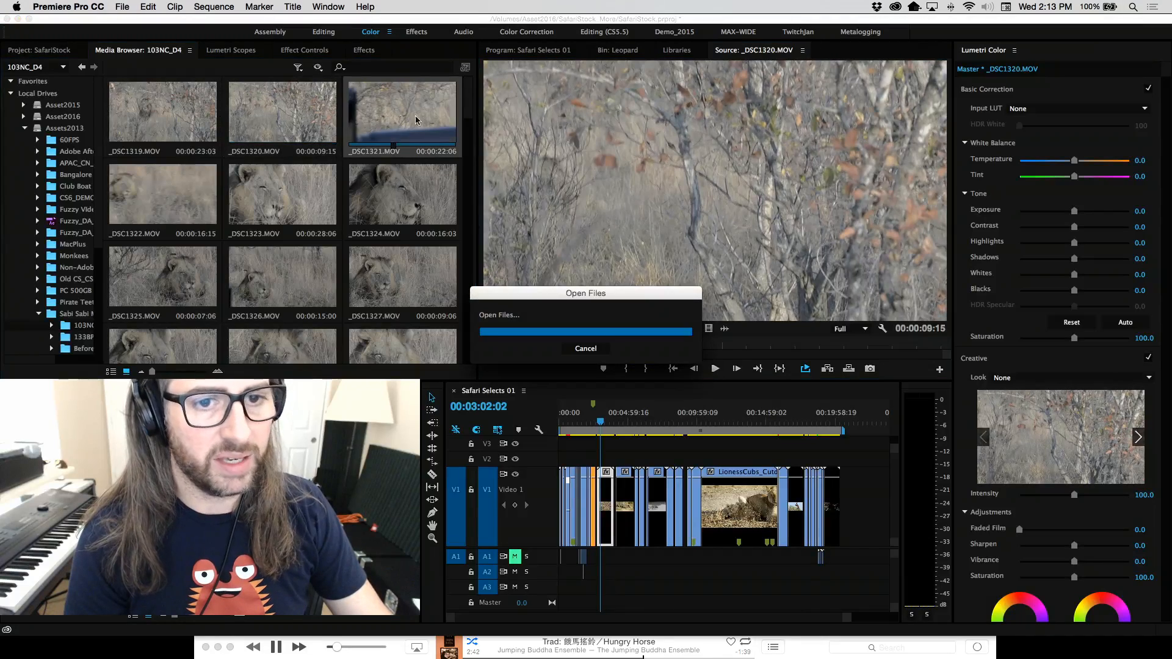
{"action": "key", "text": "space"}
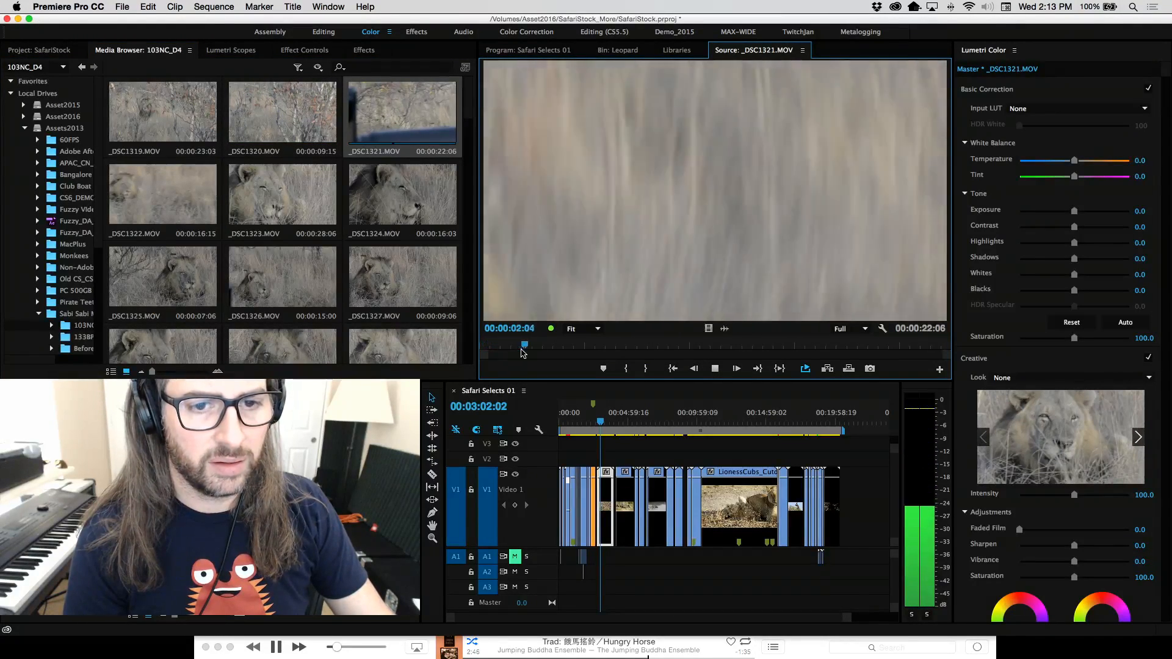
{"action": "key", "text": "space"}
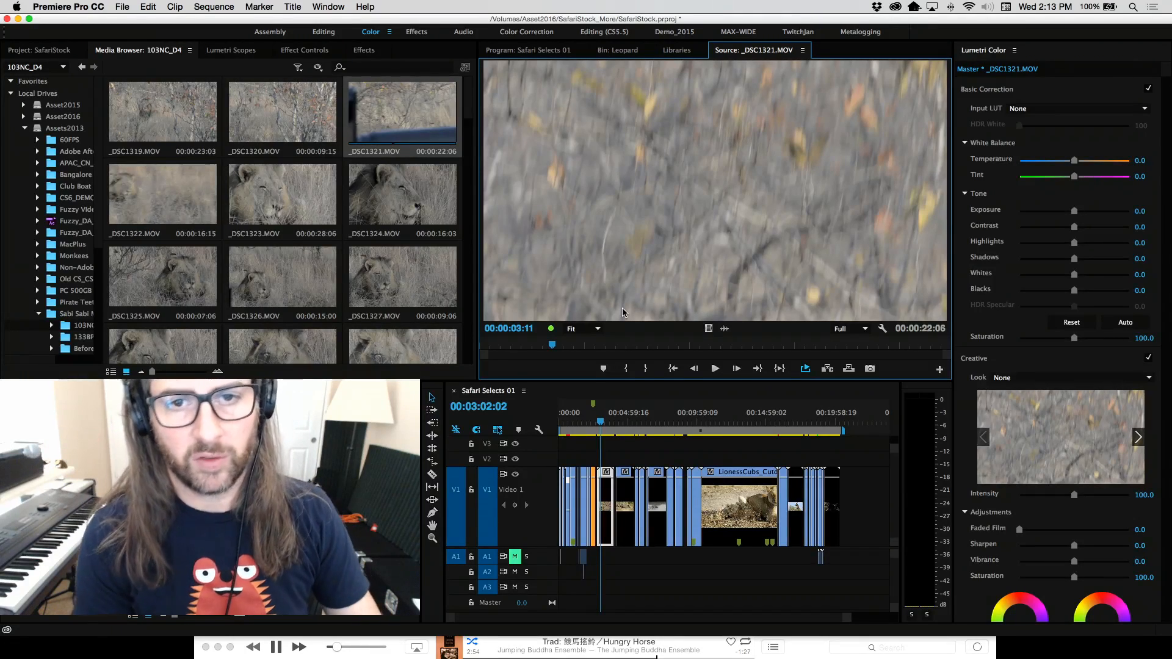
{"action": "key", "text": "space"}
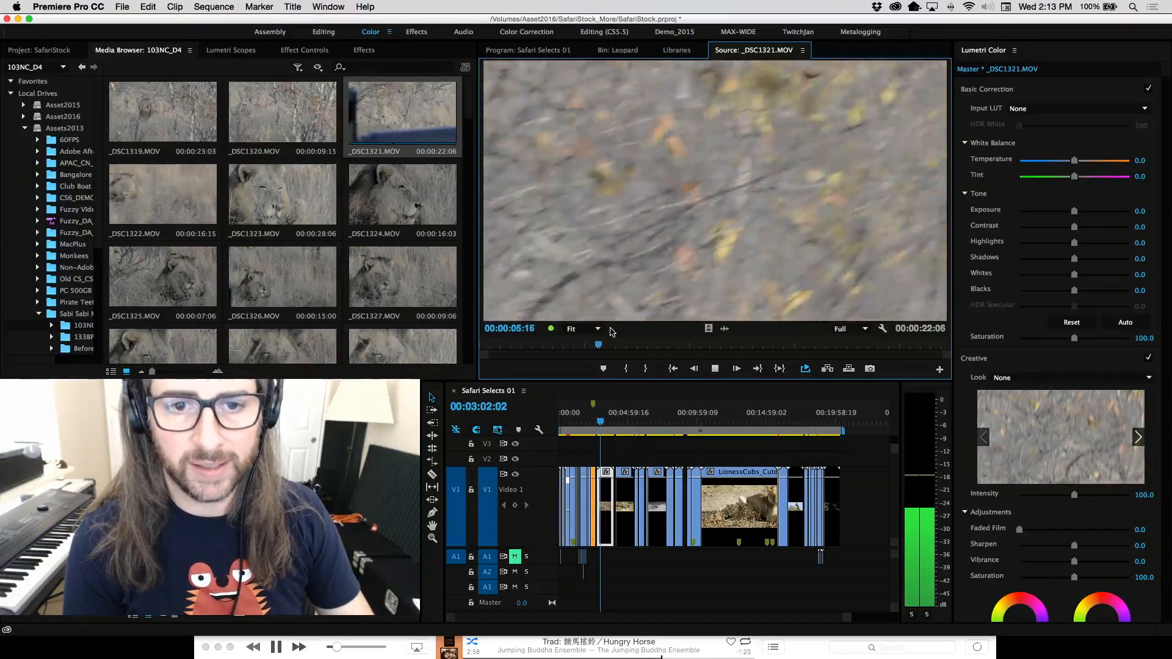
{"action": "left_click_drag", "start_coordinate": [634, 342], "coordinate": [607, 362]}
{"action": "key", "text": "space"}
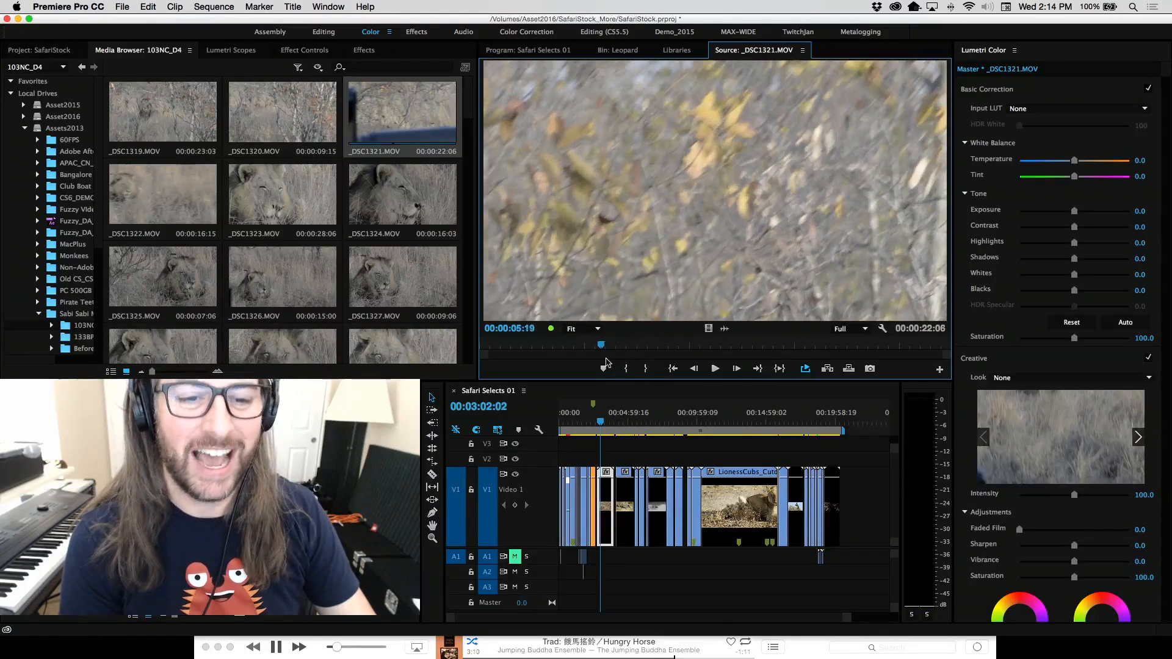
{"action": "left_click", "coordinate": [662, 348]}
{"action": "left_click_drag", "start_coordinate": [680, 350], "coordinate": [945, 345]}
{"action": "key", "text": "space"}
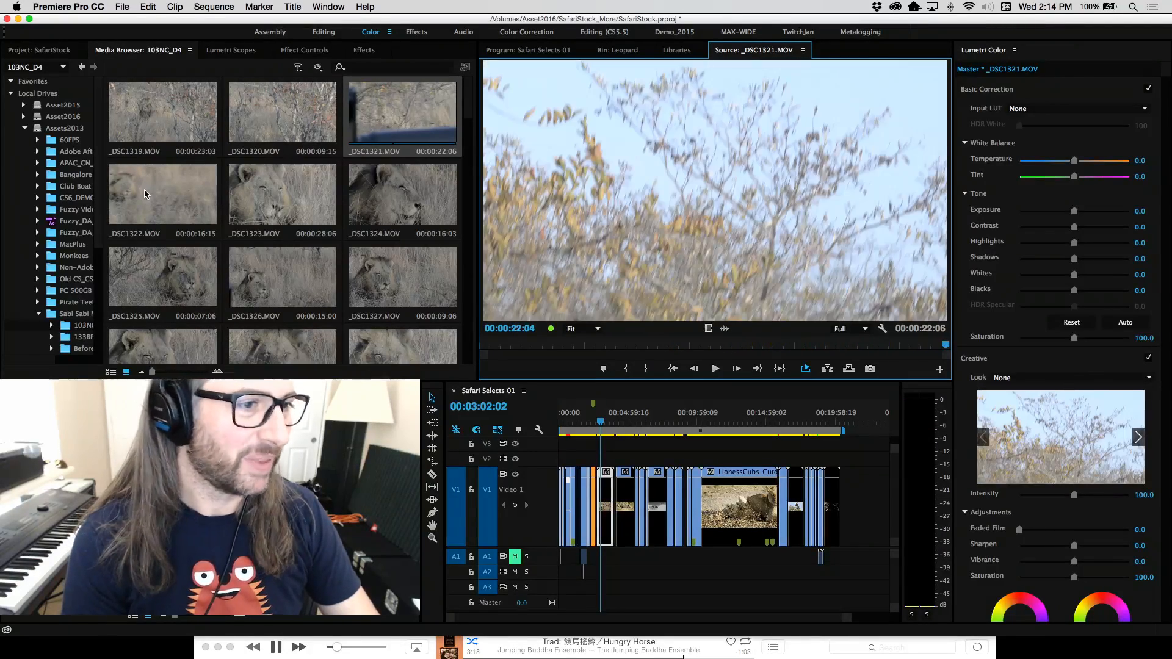
Load _DSC1322.MOV into the Source monitor and scrub through it to 00:00:15:11.
{"action": "double_click", "coordinate": [144, 194]}
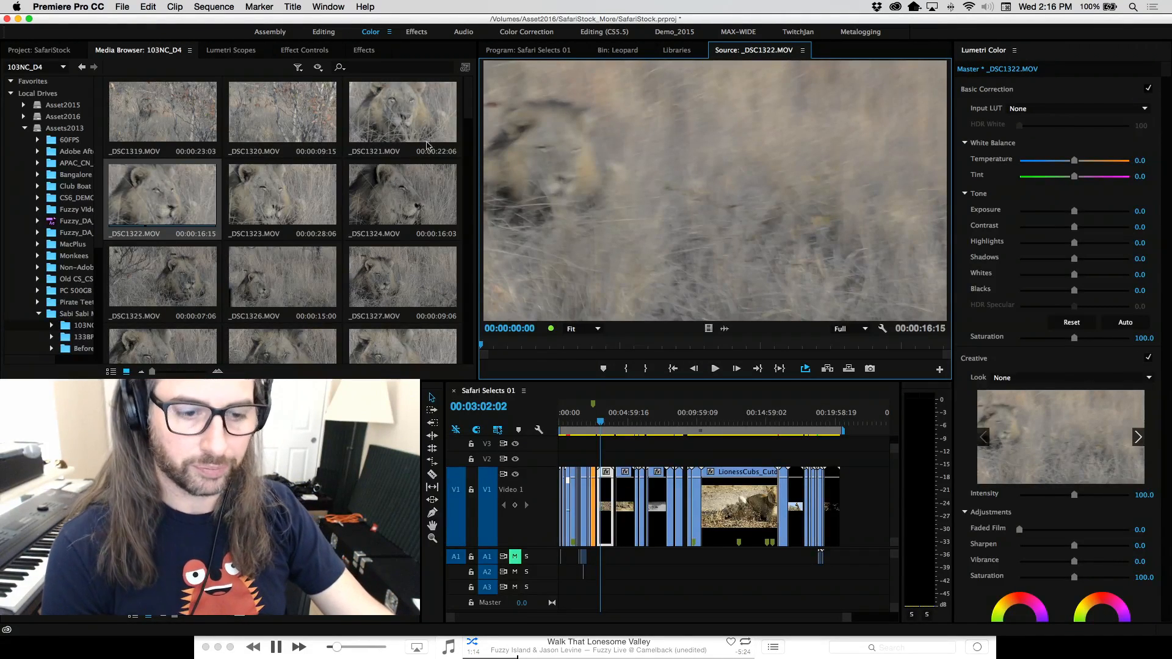
{"action": "left_click_drag", "start_coordinate": [480, 347], "coordinate": [915, 346]}
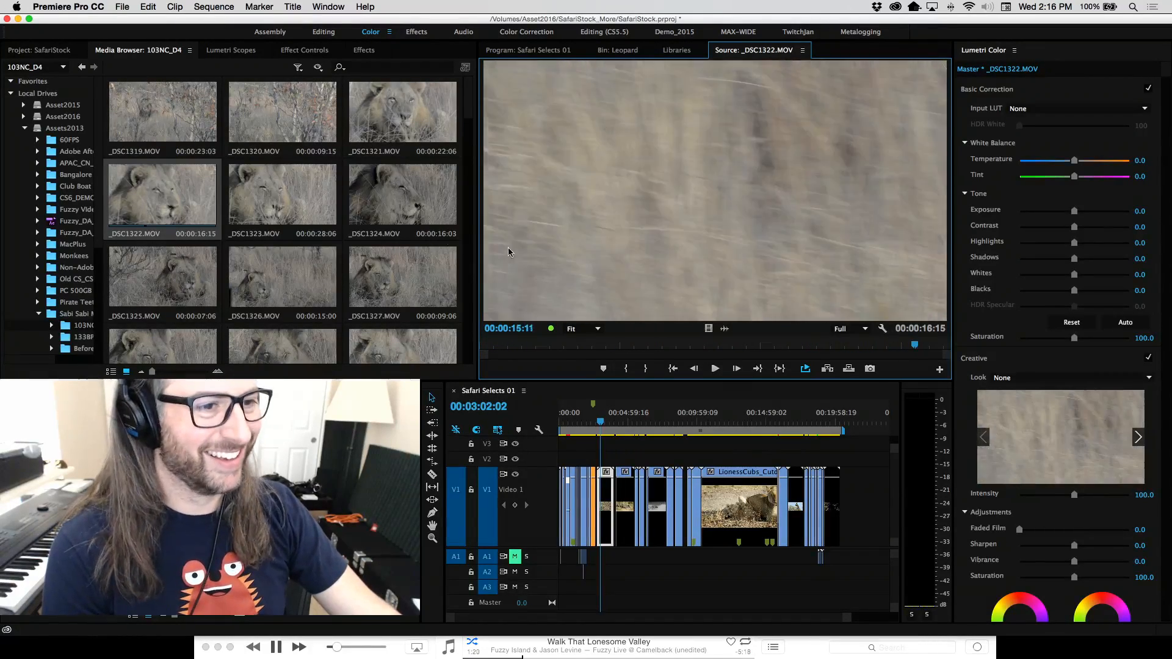
Load _DSC1323.MOV into the Source monitor and scrub through it to 00:00:26:19.
{"action": "left_click", "coordinate": [255, 193]}
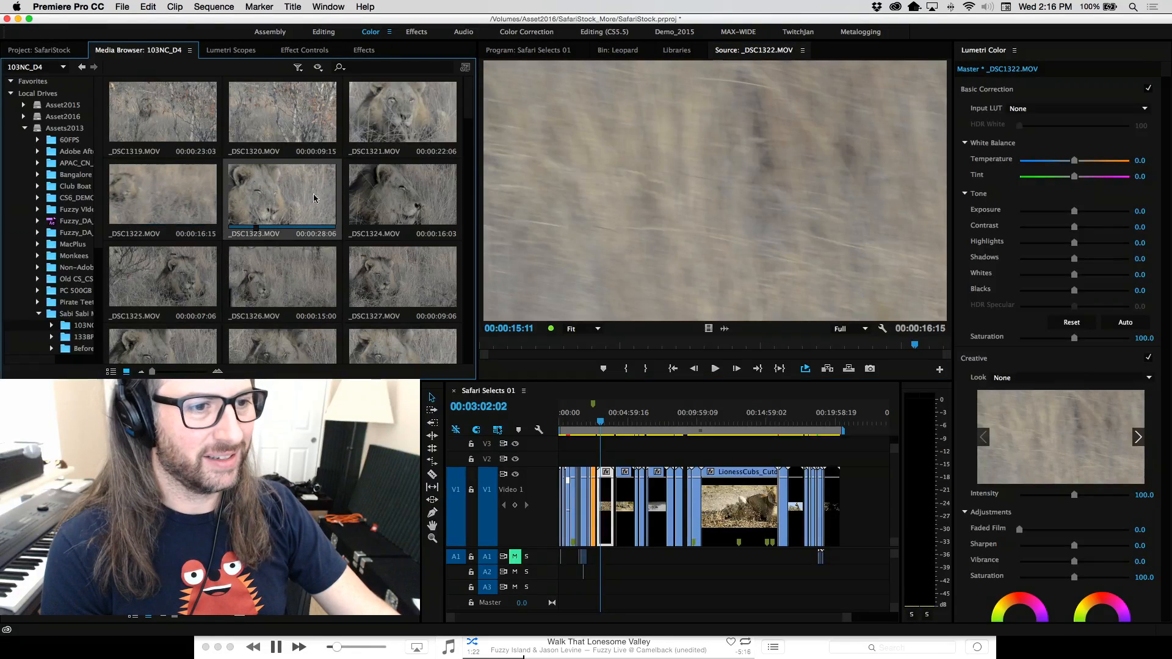
{"action": "double_click", "coordinate": [282, 212]}
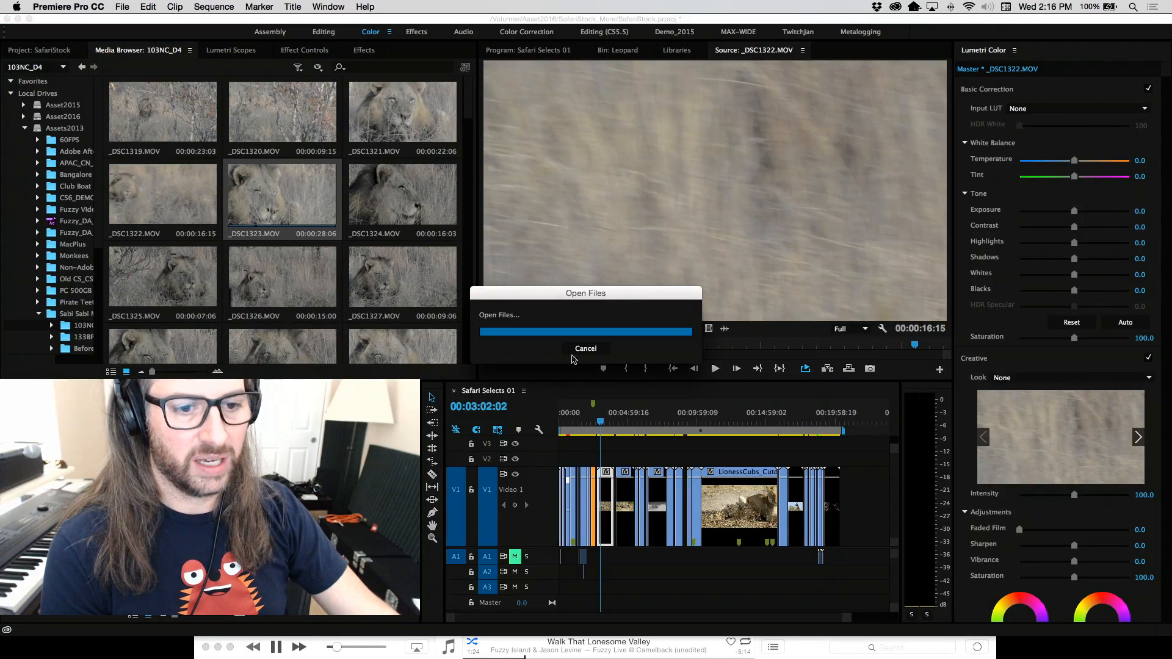
{"action": "left_click_drag", "start_coordinate": [484, 347], "coordinate": [925, 352]}
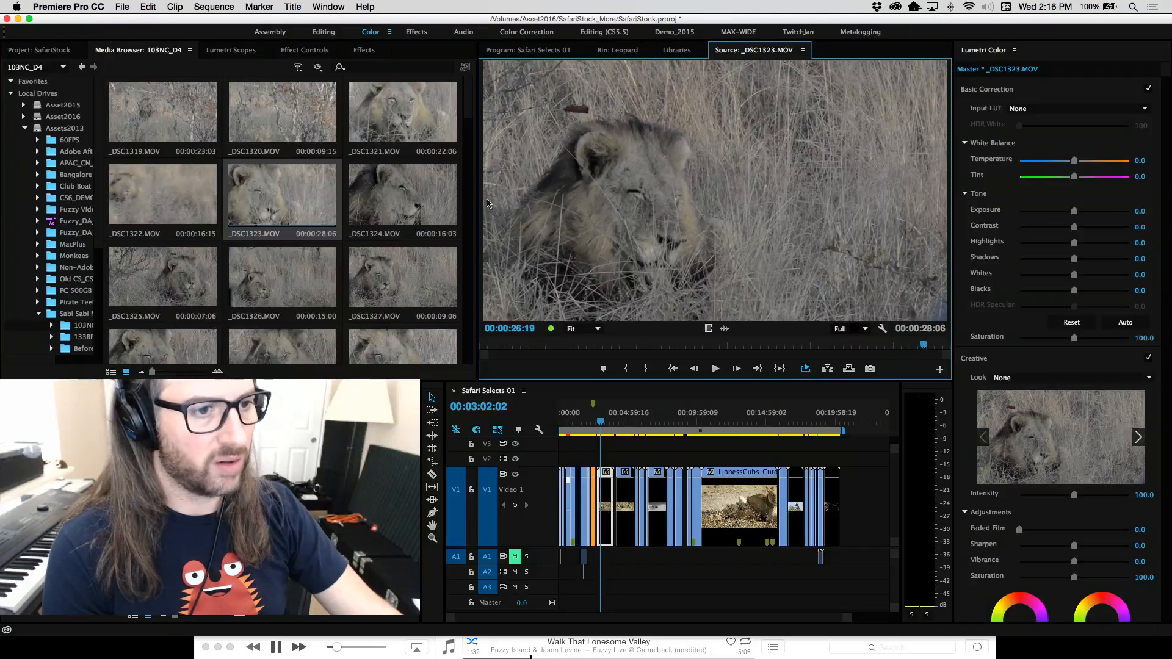
Load _DSC1324.MOV into the Source monitor and scrub from its start to near its end.
{"action": "double_click", "coordinate": [394, 193]}
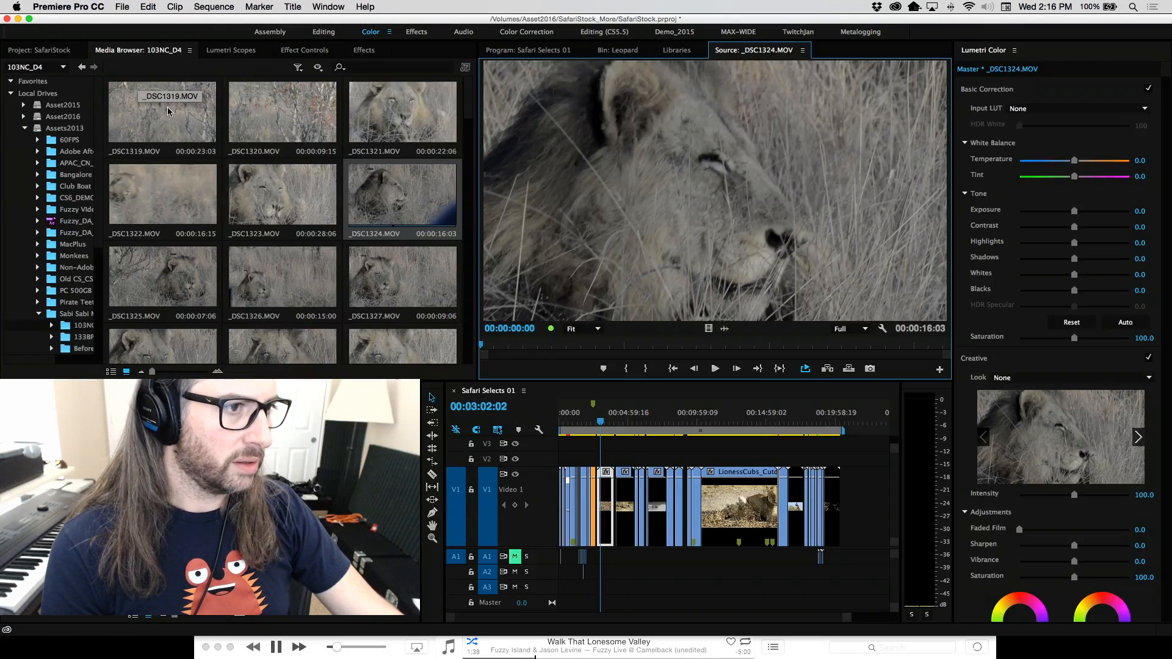
{"action": "right_click", "coordinate": [392, 189]}
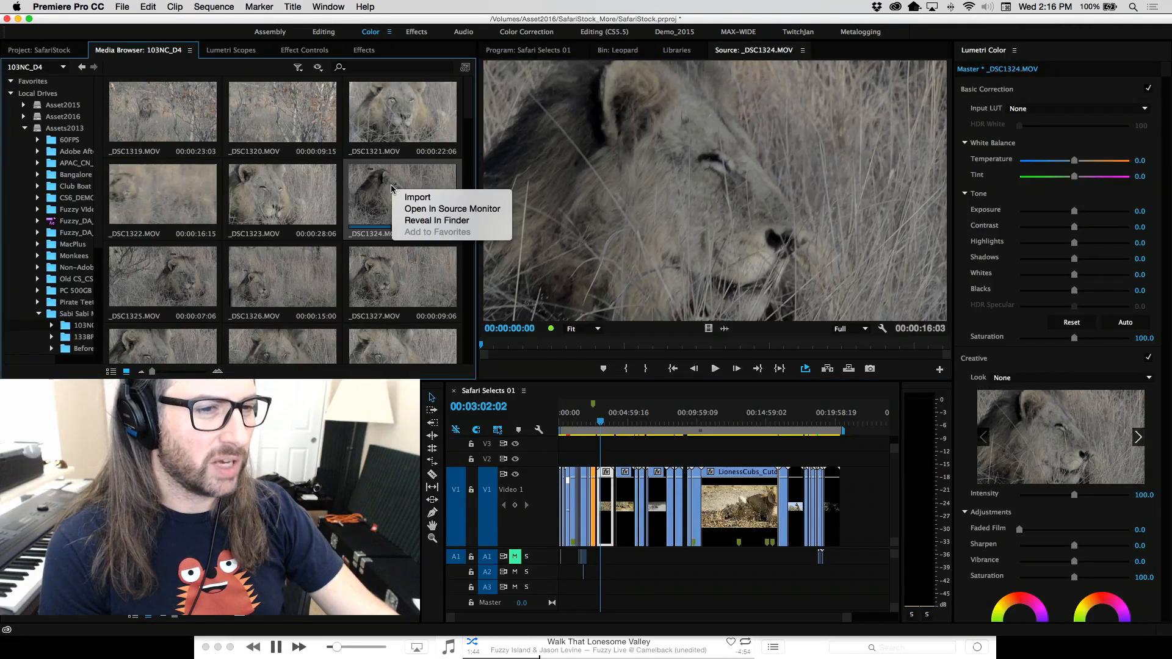
{"action": "left_click", "coordinate": [375, 177]}
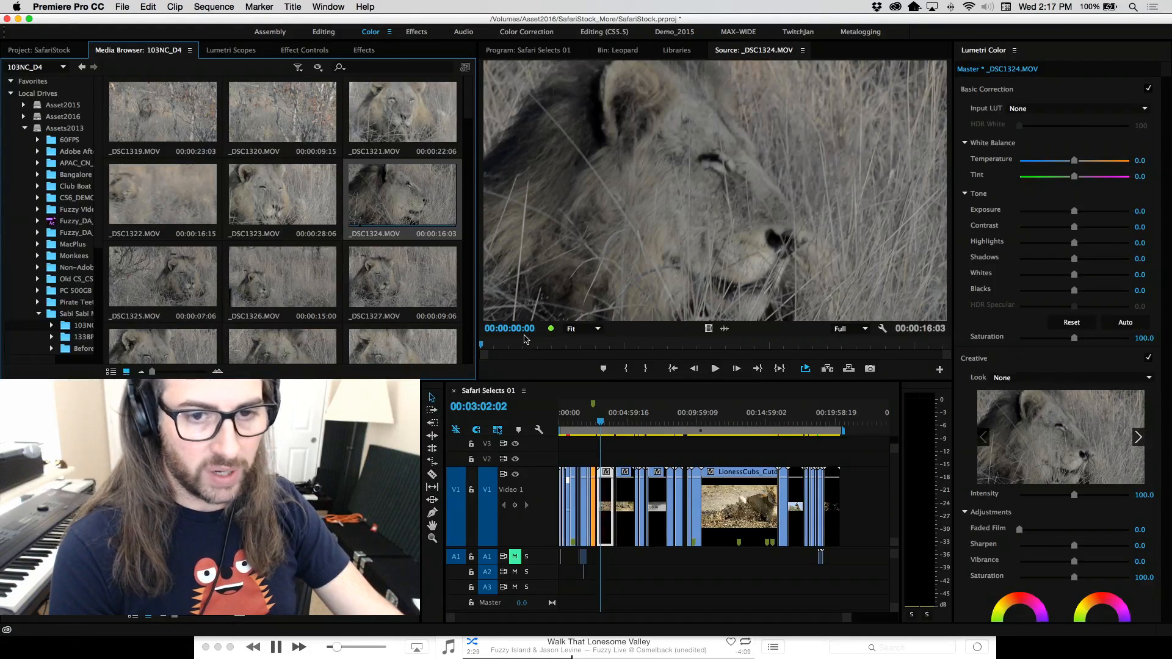
{"action": "left_click", "coordinate": [491, 345]}
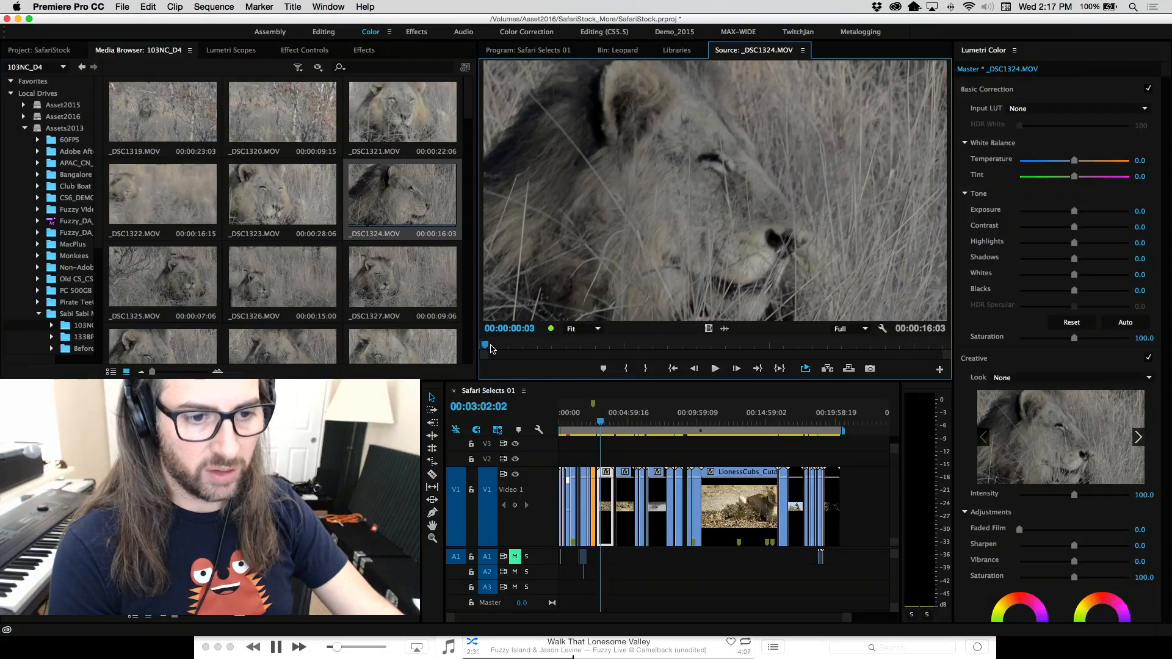
{"action": "left_click_drag", "start_coordinate": [491, 346], "coordinate": [896, 347]}
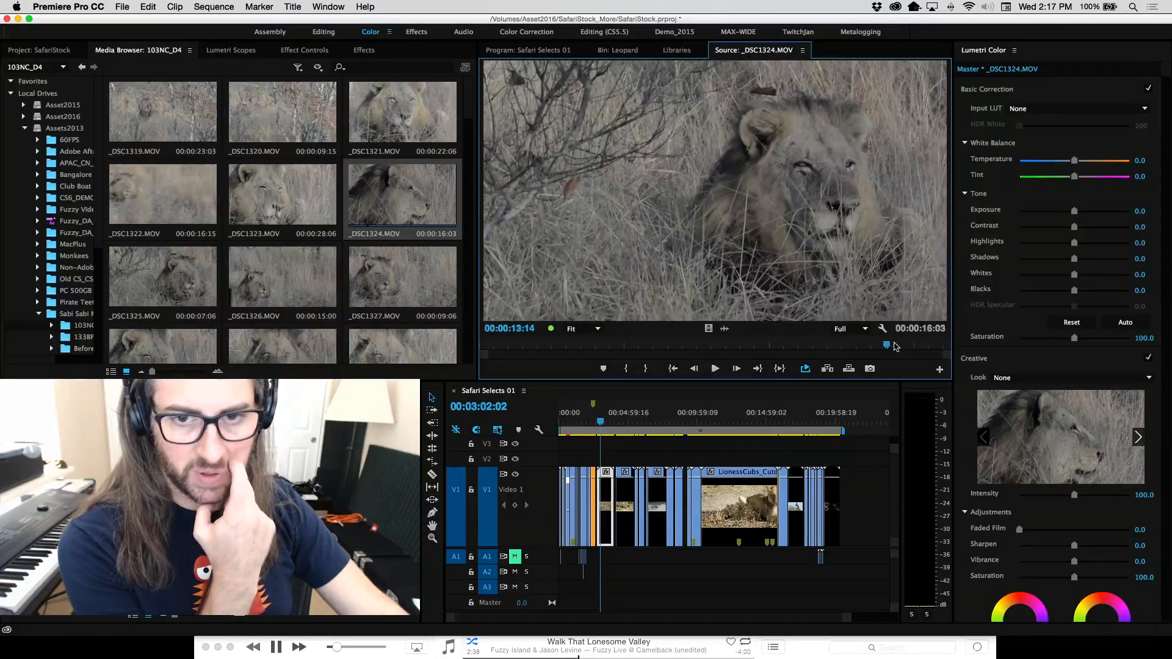
Load _DSC1325.MOV into the Source monitor and play it.
{"action": "double_click", "coordinate": [169, 276]}
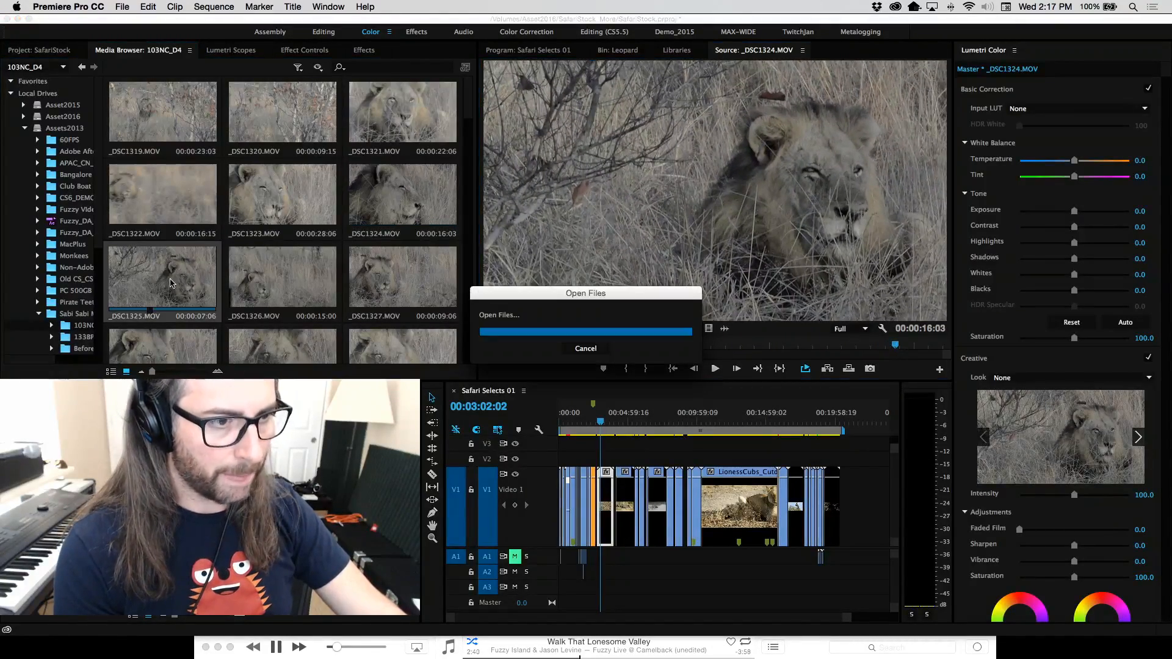
{"action": "scroll", "coordinate": [473, 131], "scroll_direction": "down", "scroll_amount": 5}
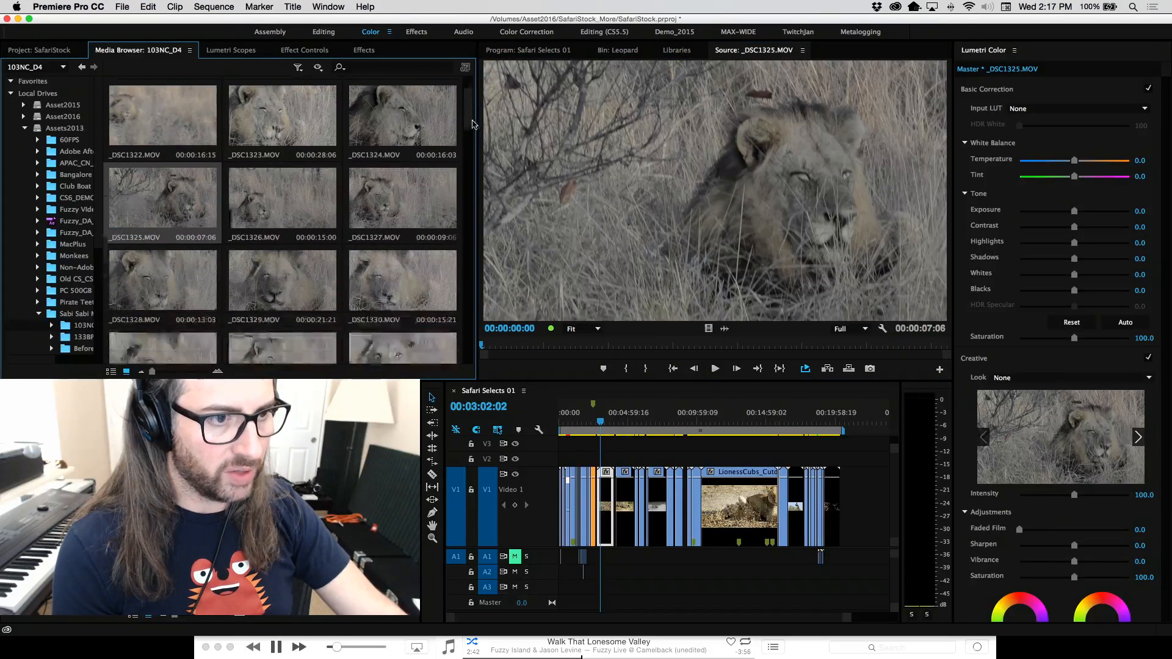
{"action": "left_click_drag", "start_coordinate": [474, 131], "coordinate": [474, 140]}
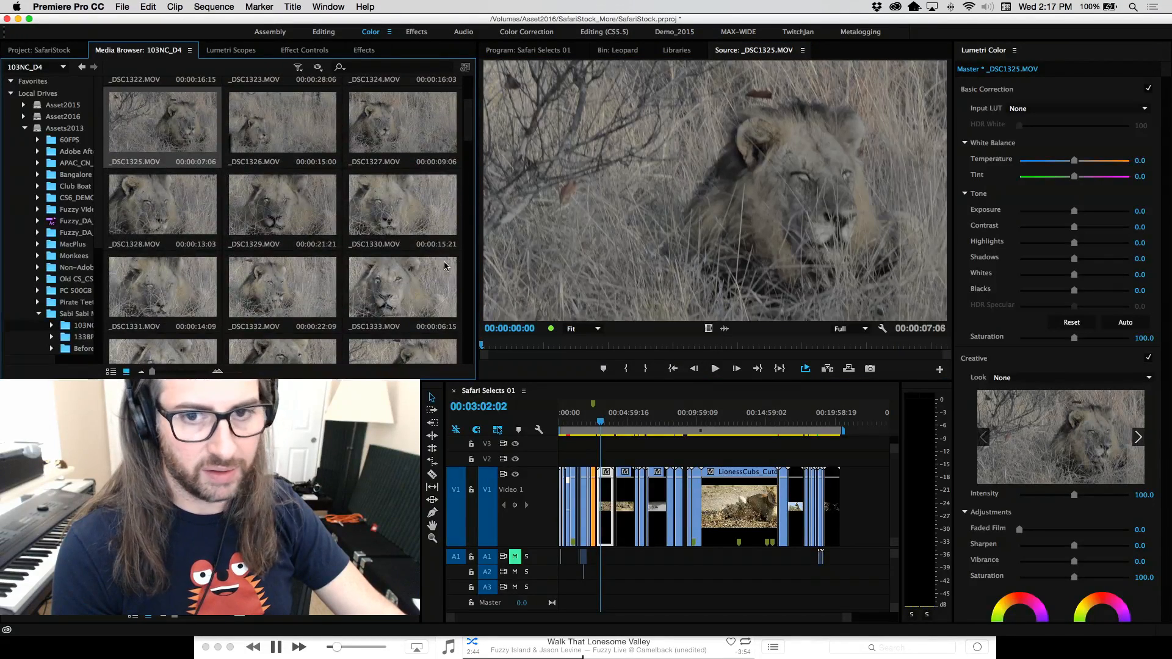
{"action": "key", "text": "space"}
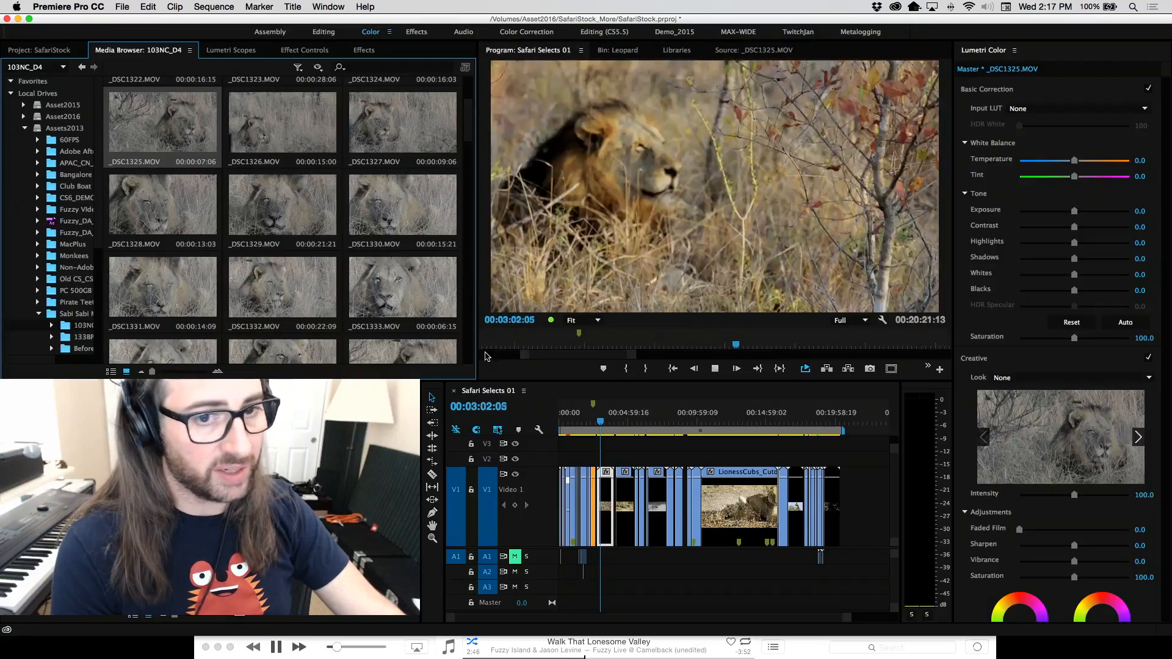
{"action": "key", "text": "space"}
{"action": "double_click", "coordinate": [171, 113]}
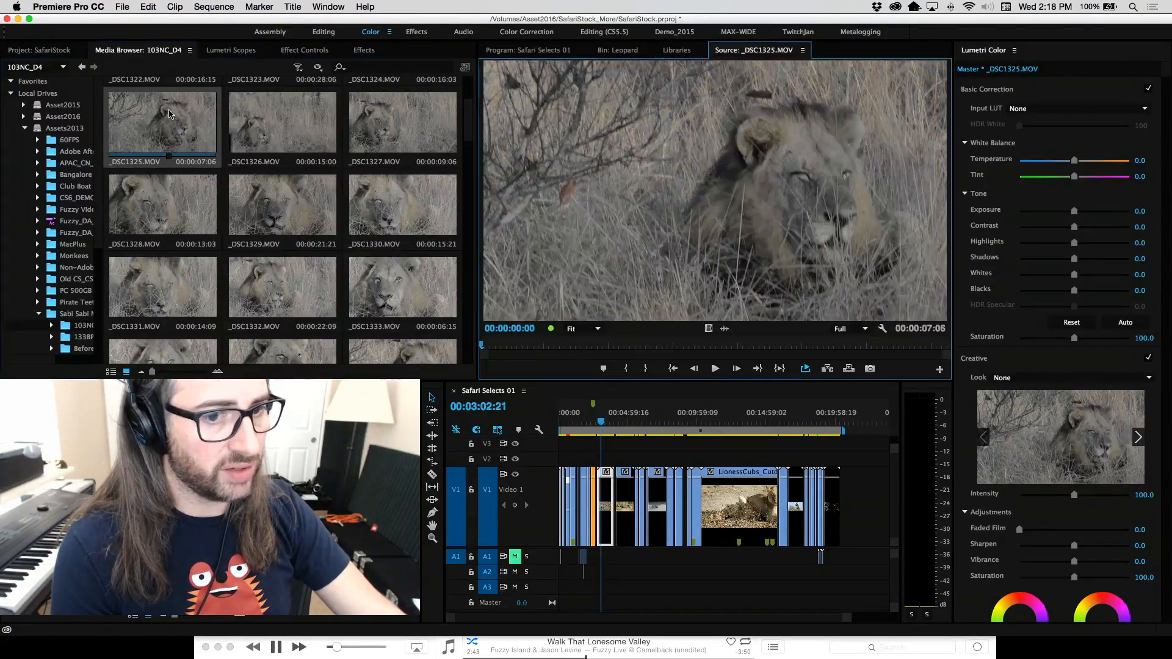
{"action": "key", "text": "space"}
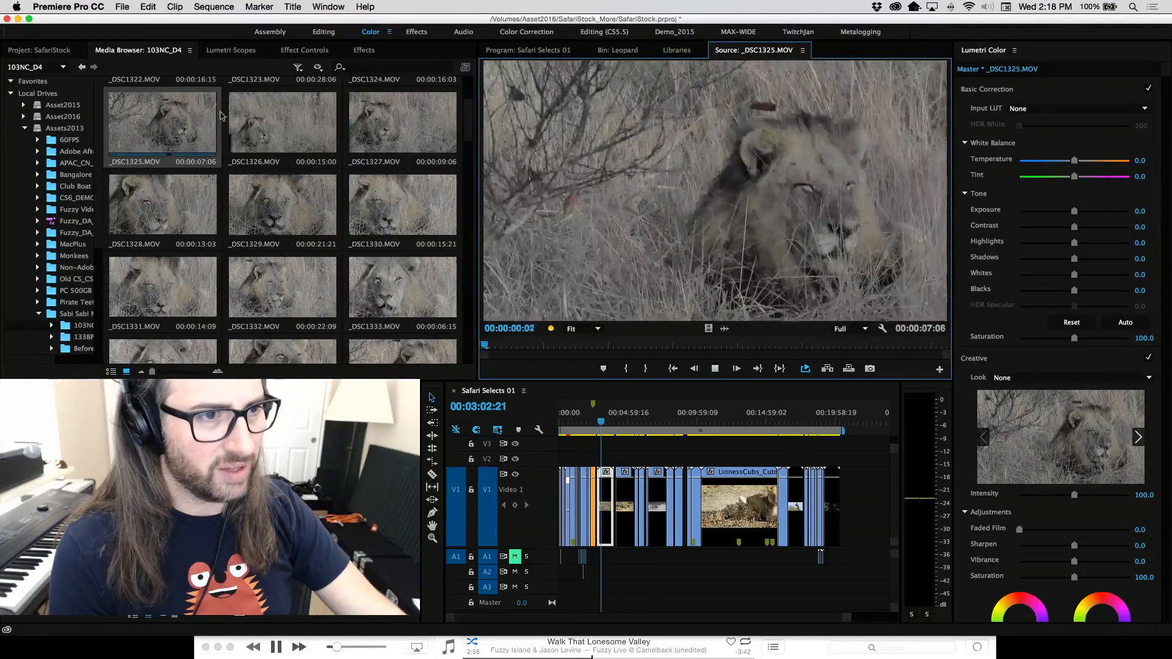
Load _DSC1326.MOV into the Source monitor, play its opening, and scrub through the rest.
{"action": "double_click", "coordinate": [261, 126]}
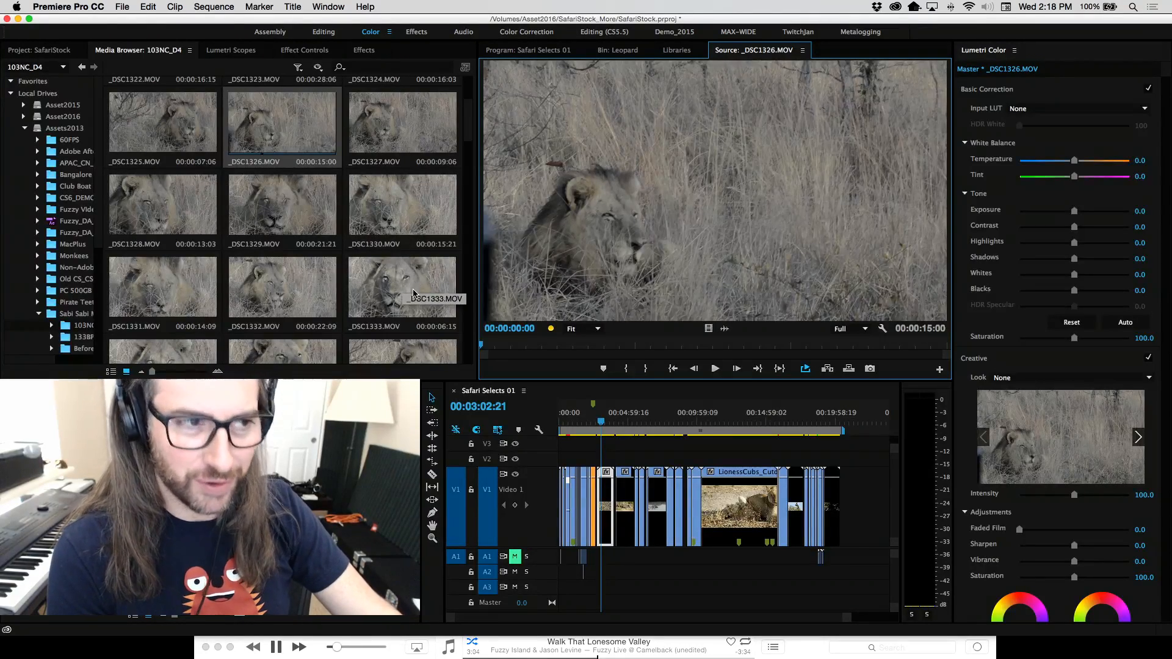
{"action": "key", "text": "space"}
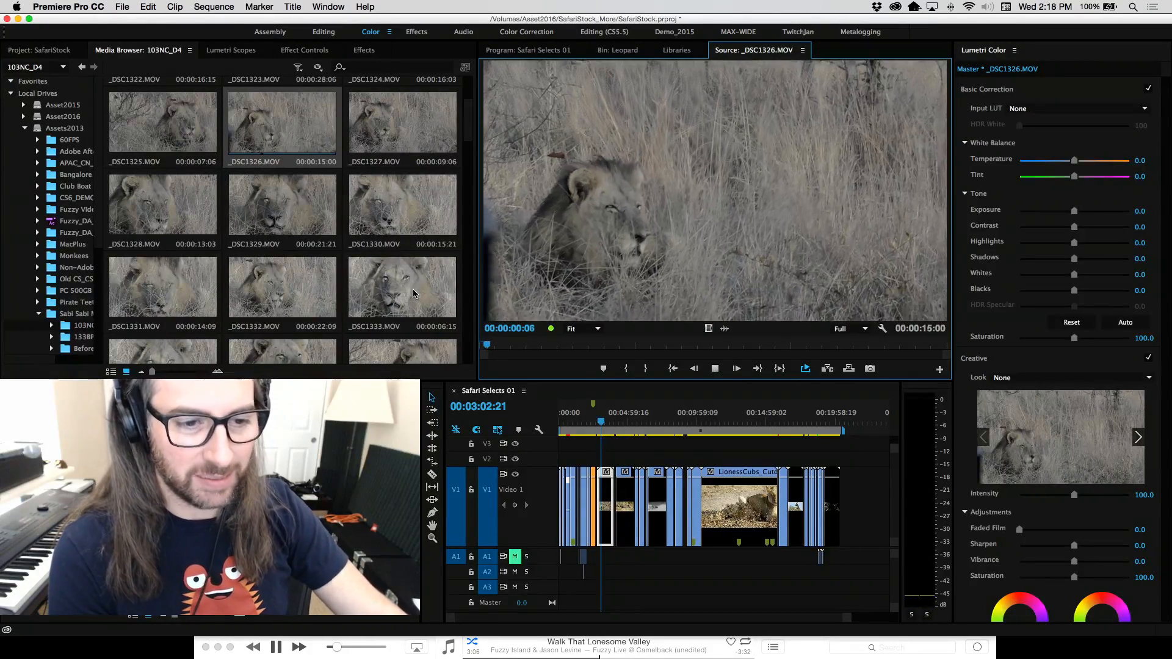
{"action": "key", "text": "space"}
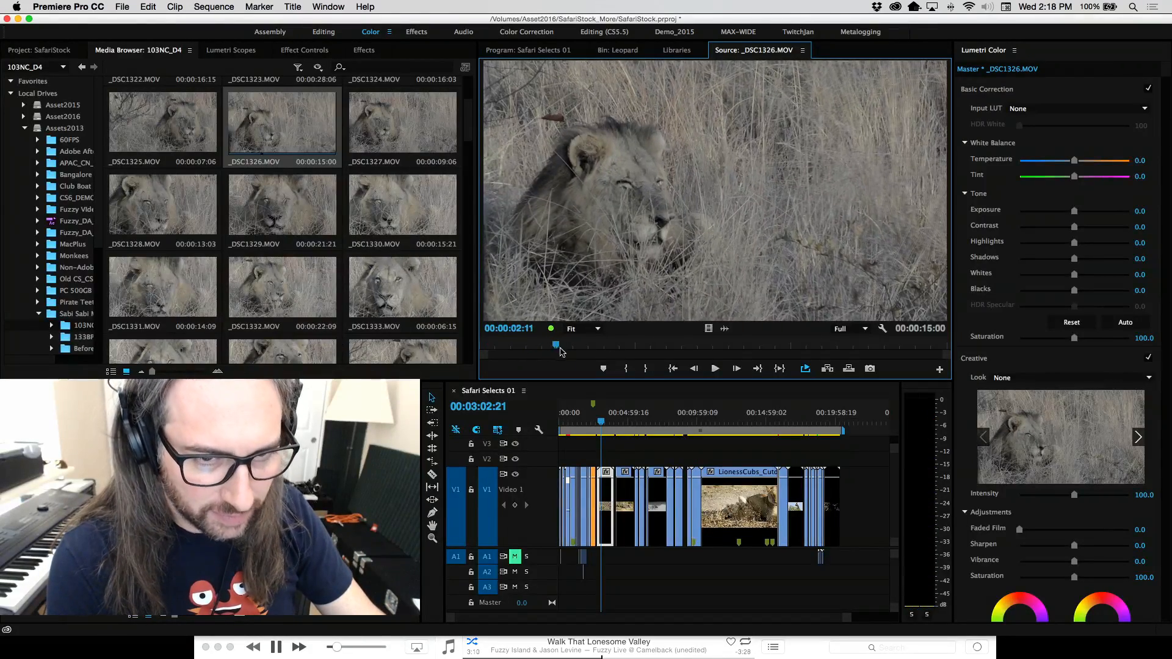
{"action": "left_click_drag", "start_coordinate": [561, 351], "coordinate": [912, 349]}
Load _DSC1327.MOV into the Source monitor and scrub forward to 00:00:08:22 and back towards the start.
{"action": "double_click", "coordinate": [368, 134]}
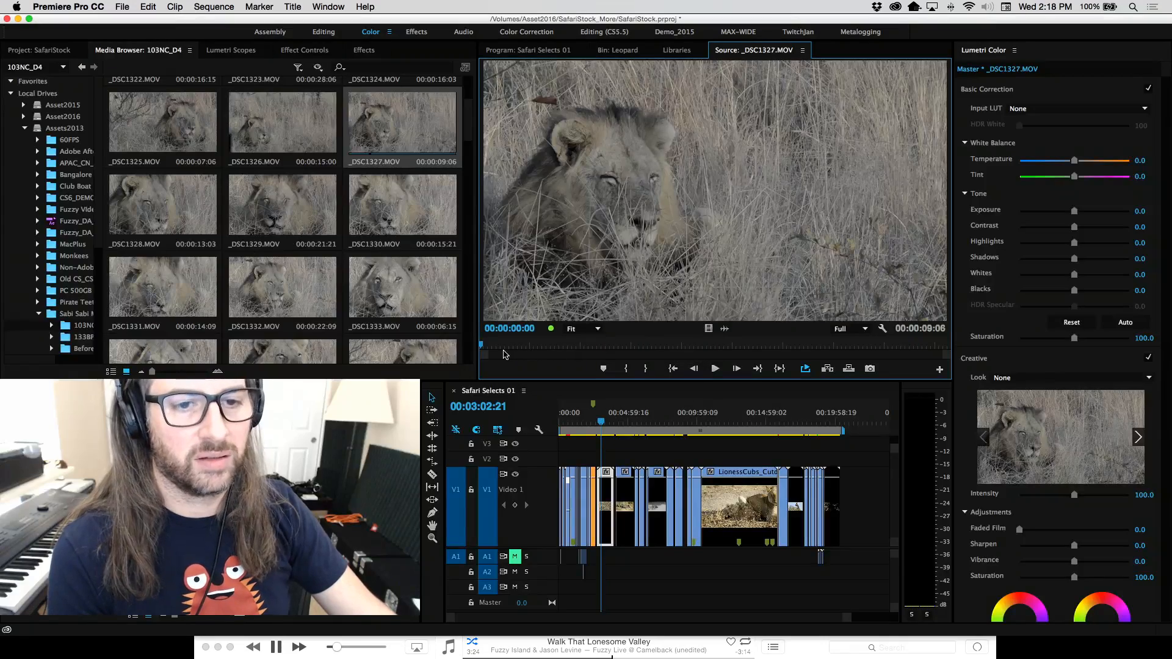
{"action": "left_click", "coordinate": [533, 347]}
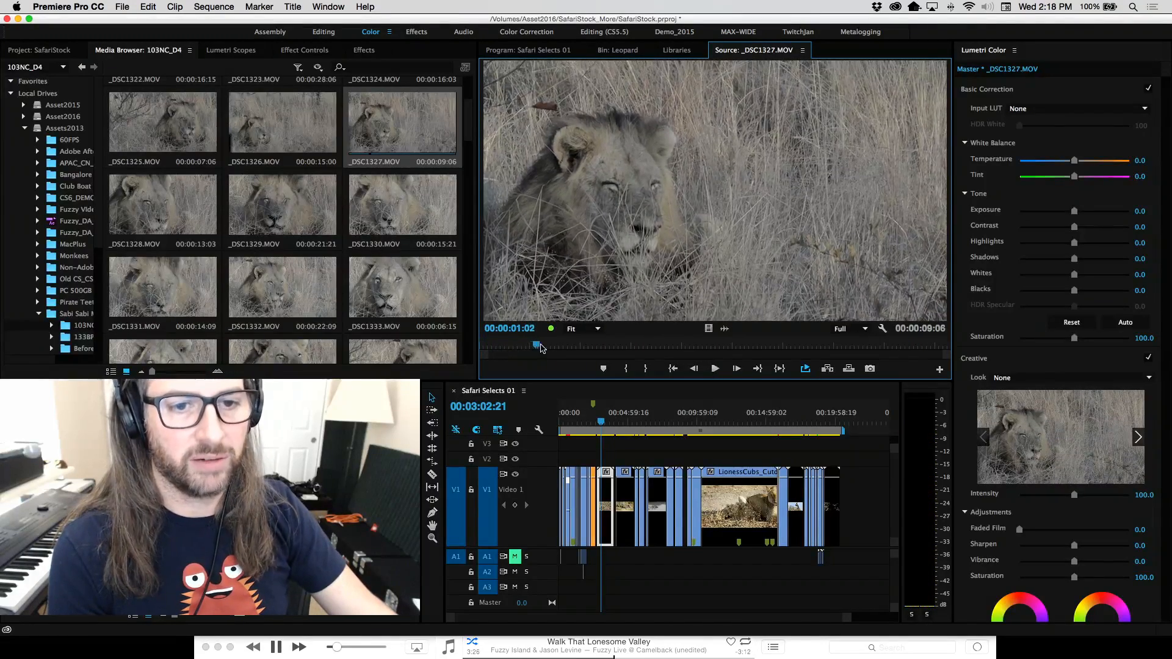
{"action": "left_click", "coordinate": [733, 346]}
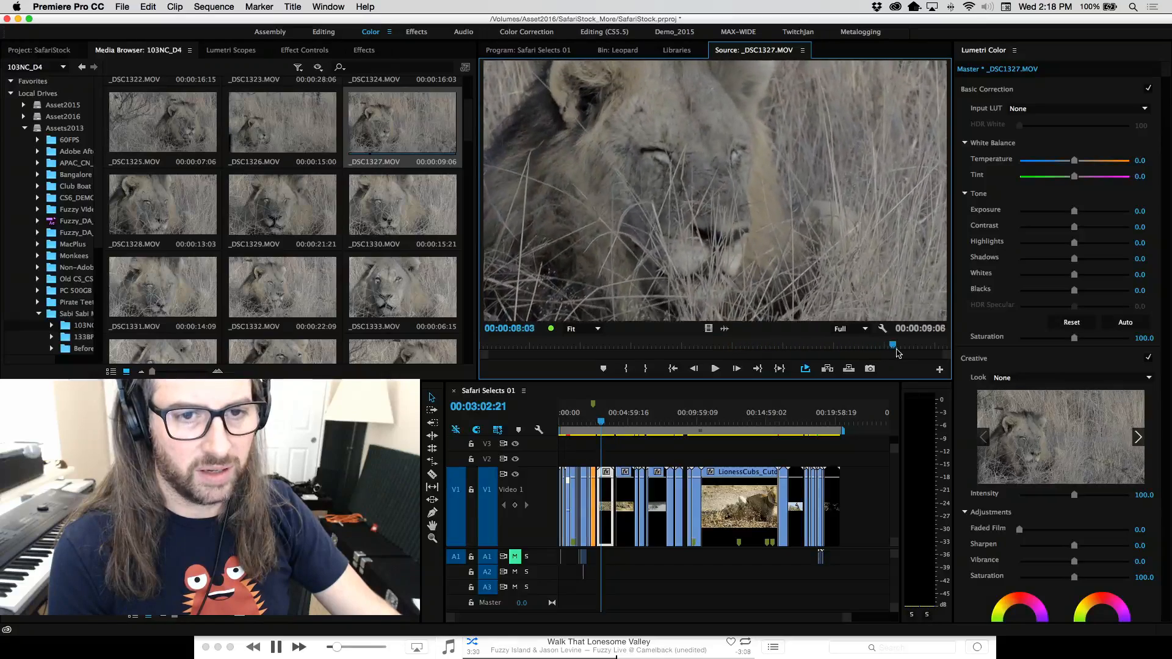
{"action": "left_click_drag", "start_coordinate": [924, 352], "coordinate": [929, 353]}
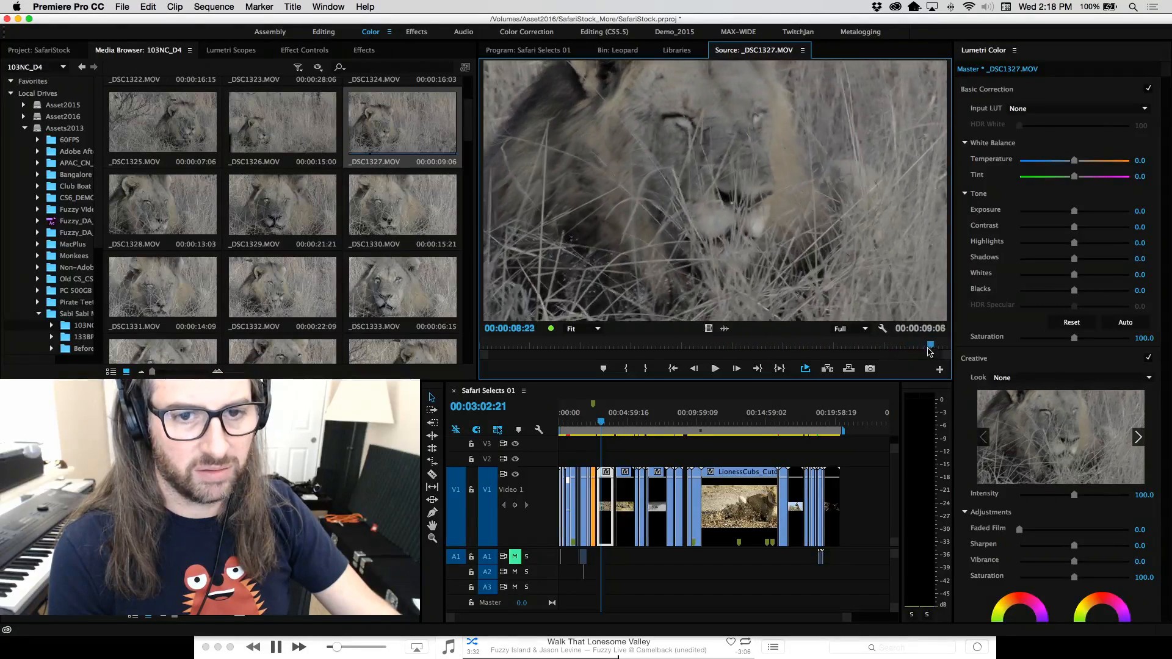
{"action": "left_click_drag", "start_coordinate": [820, 350], "coordinate": [544, 349]}
Load _DSC1328.MOV, scrub to 00:00:09:20 and back to 00:00:00:10, and look over the other 103NC_D4 clip thumbnails.
{"action": "left_click", "coordinate": [127, 217]}
{"action": "double_click", "coordinate": [127, 217]}
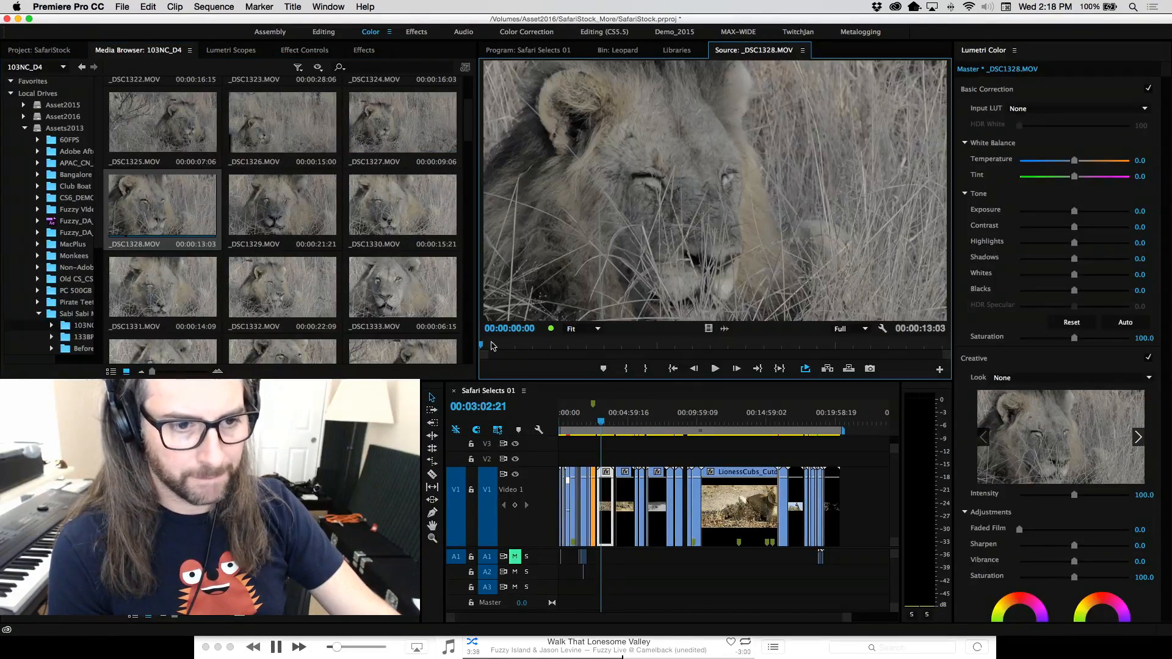
{"action": "left_click_drag", "start_coordinate": [495, 347], "coordinate": [830, 348]}
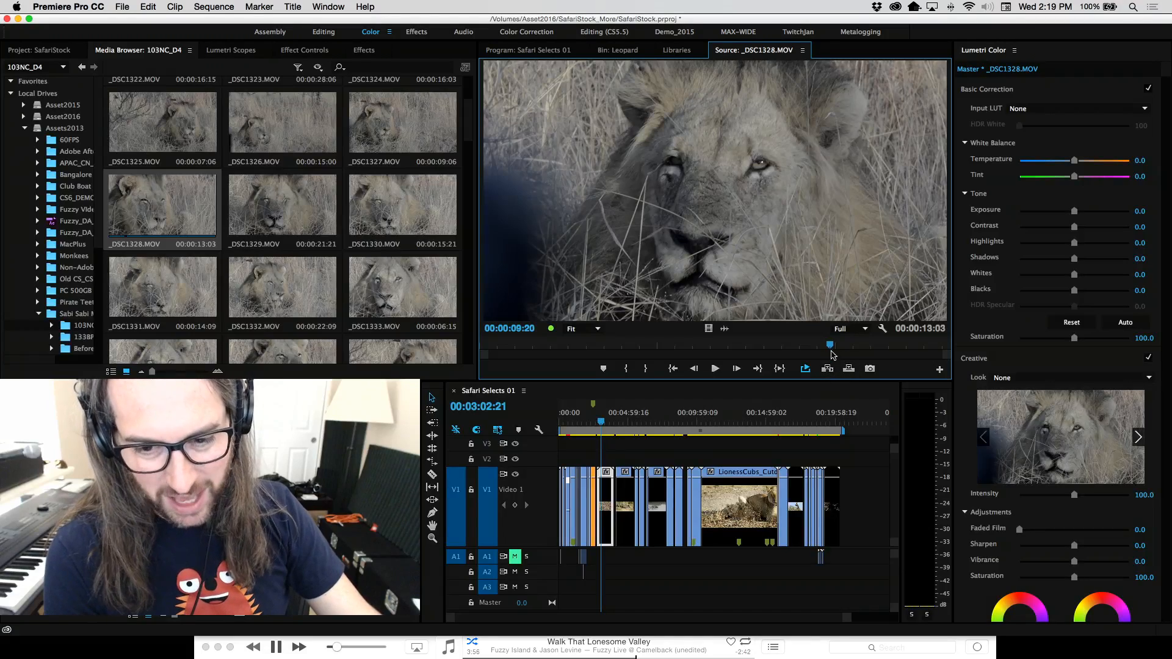
{"action": "left_click_drag", "start_coordinate": [831, 346], "coordinate": [495, 344]}
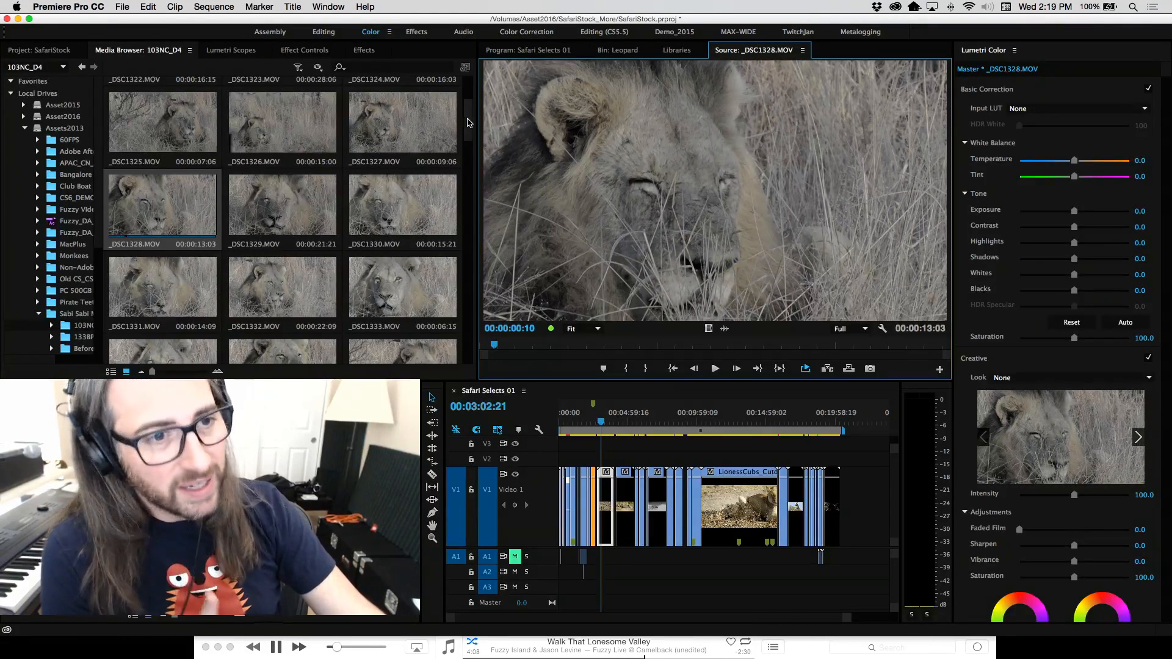
{"action": "left_click_drag", "start_coordinate": [470, 126], "coordinate": [468, 95]}
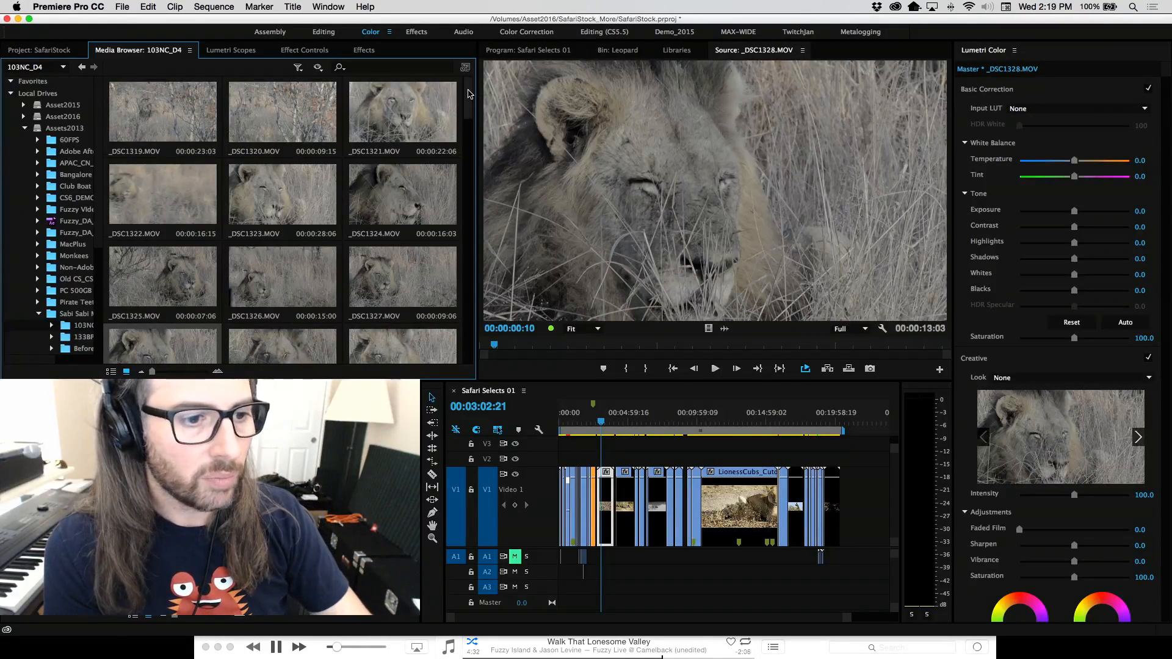
{"action": "left_click_drag", "start_coordinate": [469, 93], "coordinate": [473, 128]}
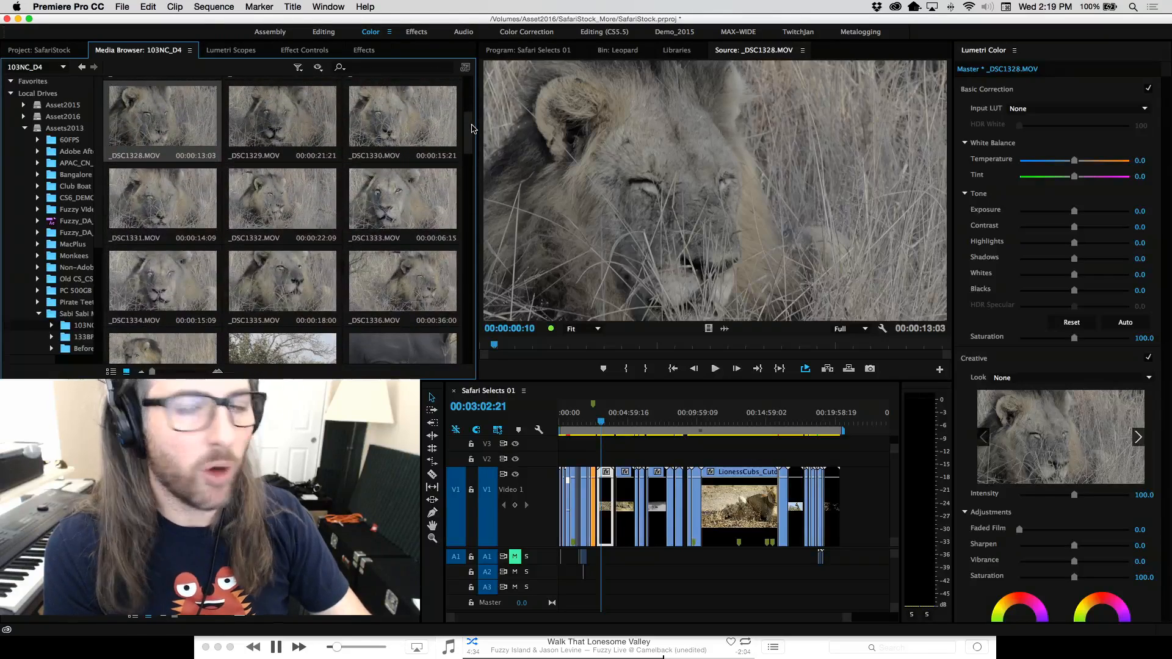
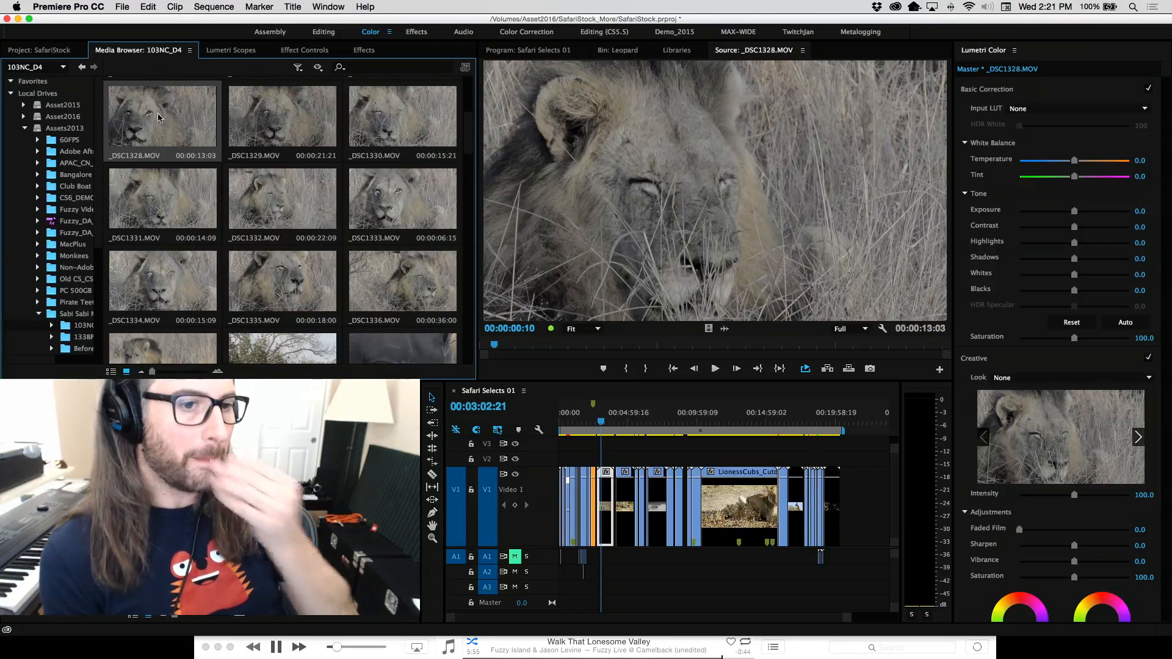
Switch to Finder, open FINAL JUNE 2016 ASSETS on the Asset2016 drive, and expand the new proxy WM folder.
{"action": "mouse_move", "coordinate": [210, 655]}
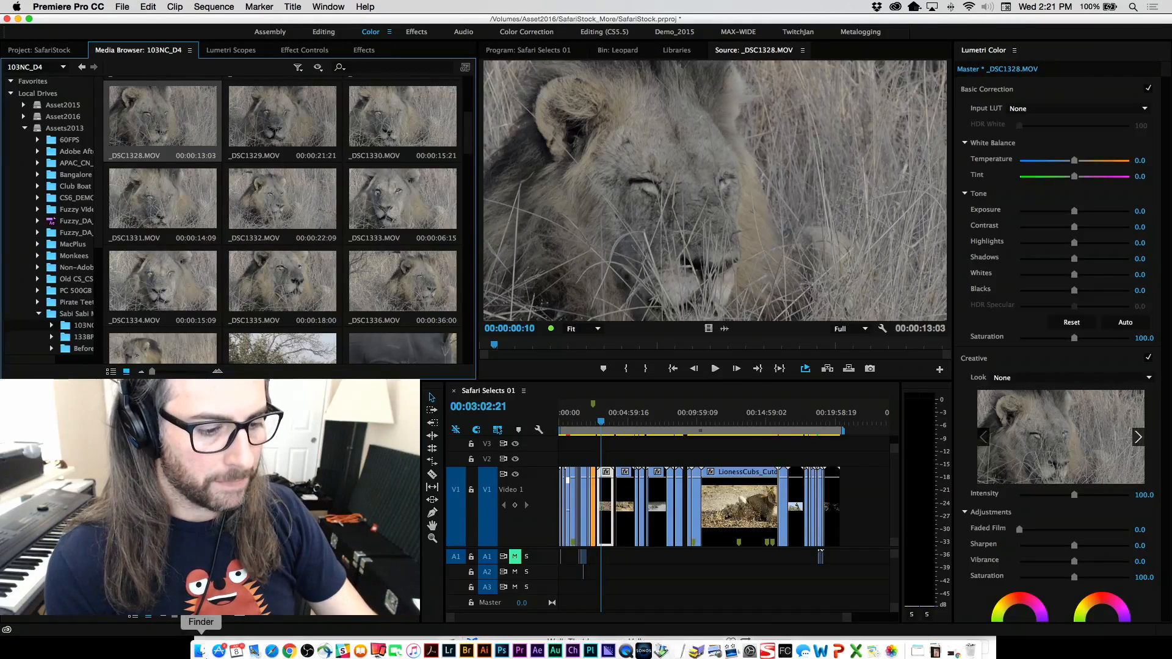
{"action": "left_click", "coordinate": [201, 648]}
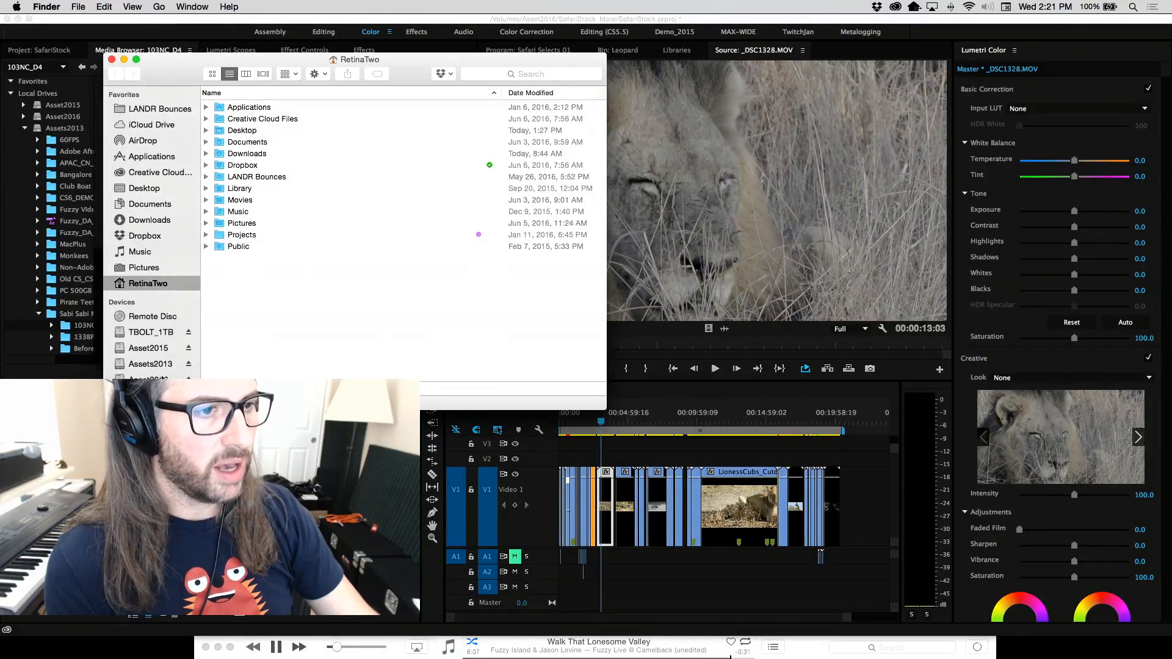
{"action": "left_click", "coordinate": [162, 378]}
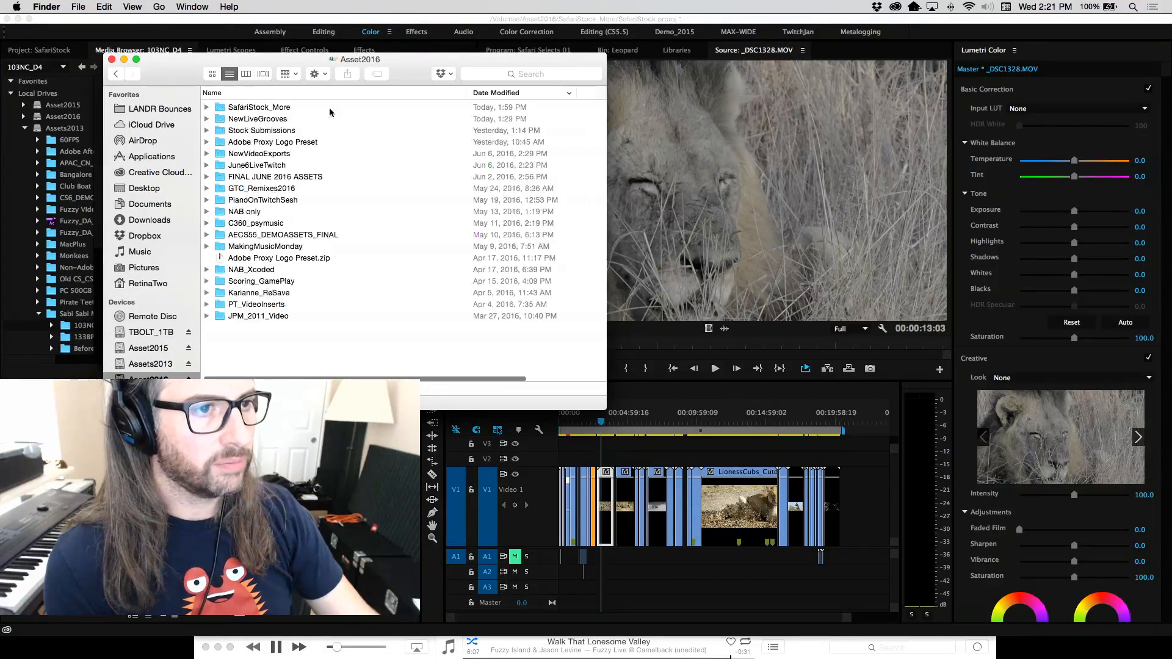
{"action": "double_click", "coordinate": [262, 177]}
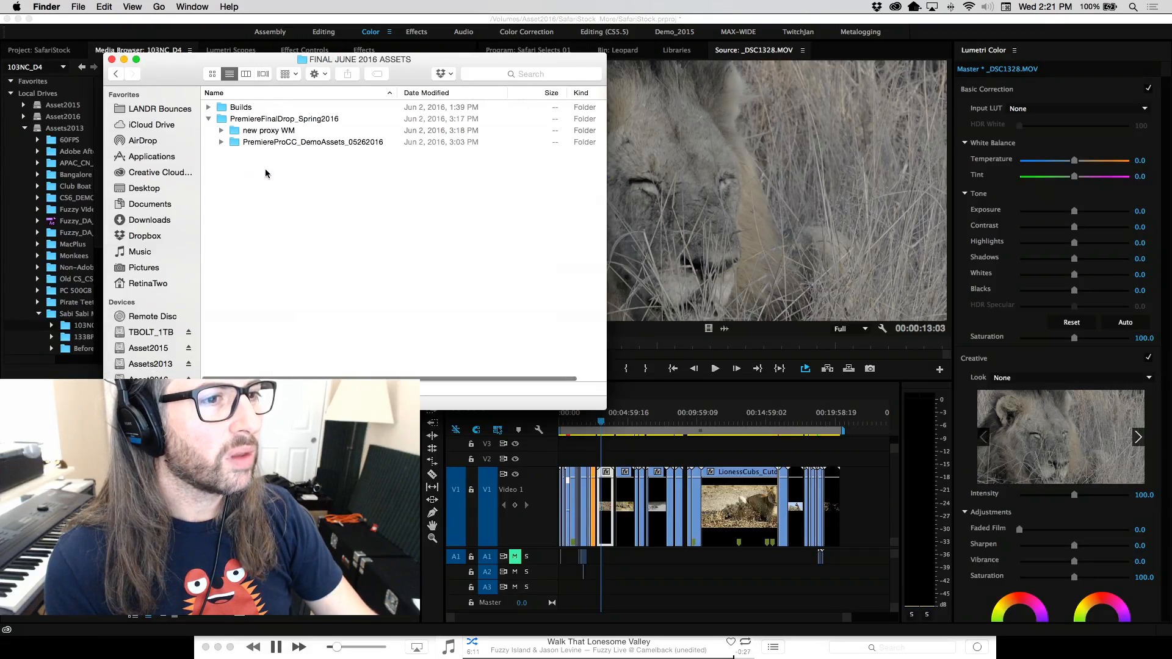
{"action": "left_click", "coordinate": [221, 131]}
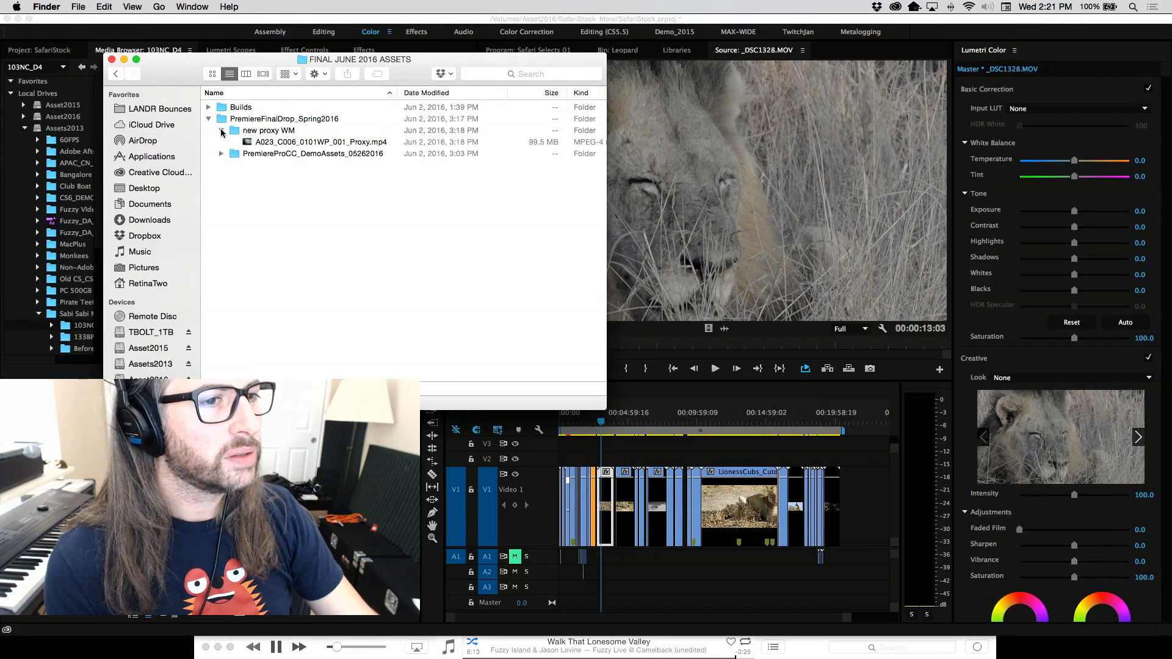
Preview A023_C006_0101WP_001_Proxy.mp4, close the preview, and move the Finder window over the Source monitor.
{"action": "left_click", "coordinate": [317, 144]}
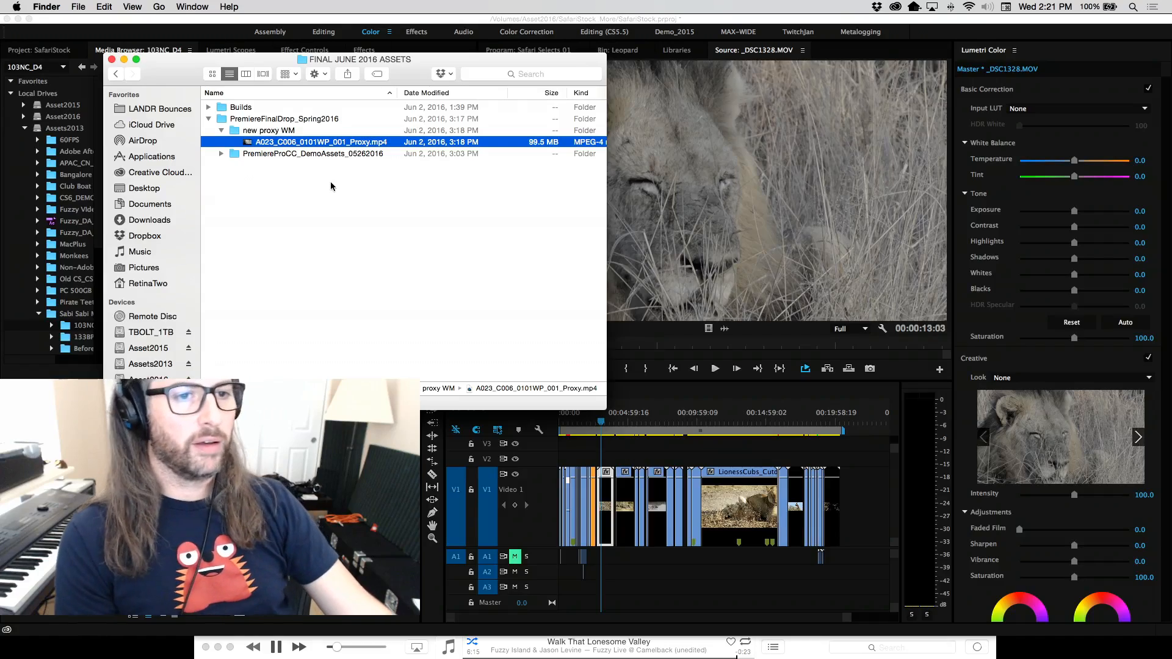
{"action": "key", "text": "space"}
{"action": "key", "text": "space"}
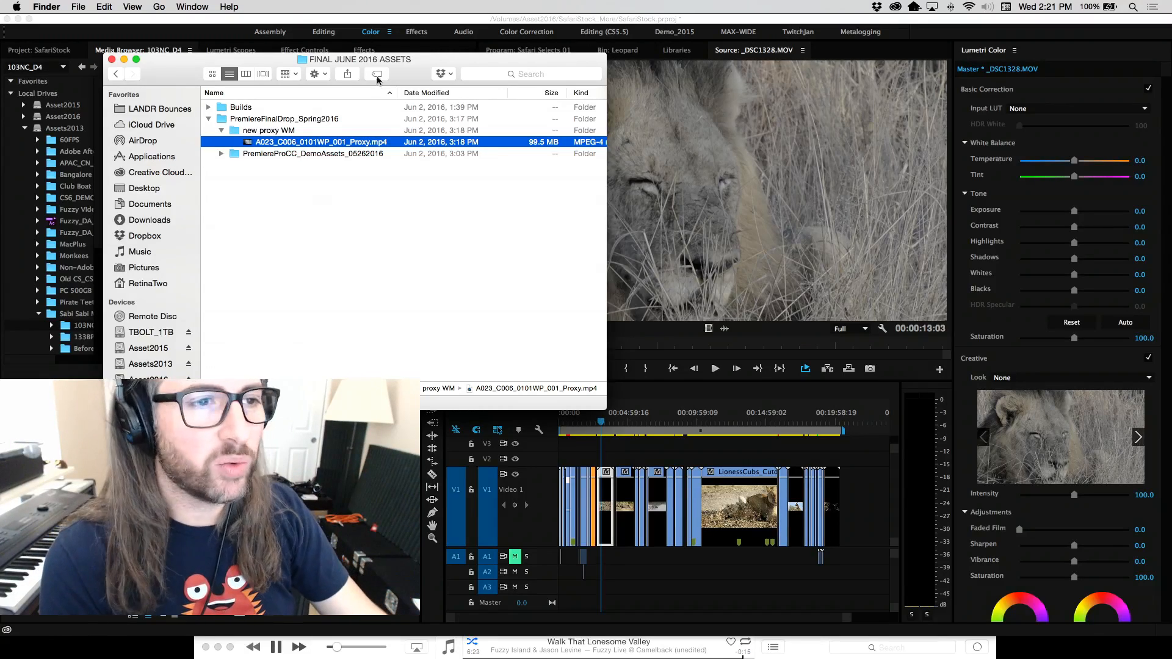
{"action": "left_click_drag", "start_coordinate": [231, 63], "coordinate": [574, 41]}
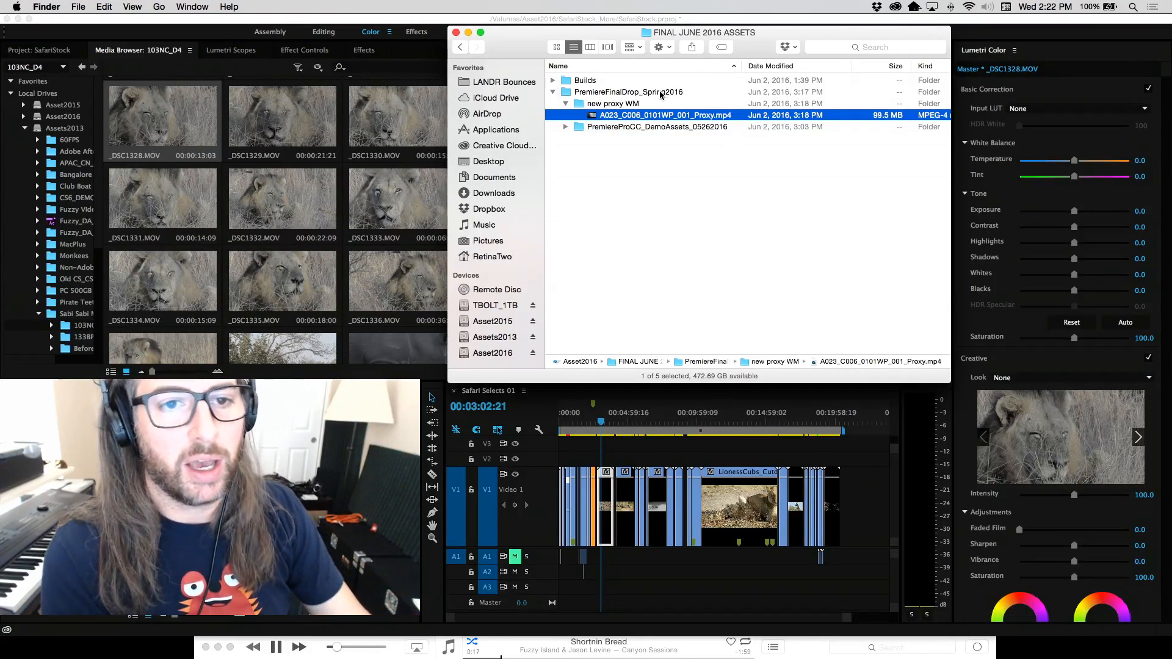
Preview A023_C006_0101WP_001_Proxy.mp4 again, move the preview clear of the clip list, close it, and return to Premiere Pro.
{"action": "key", "text": "space"}
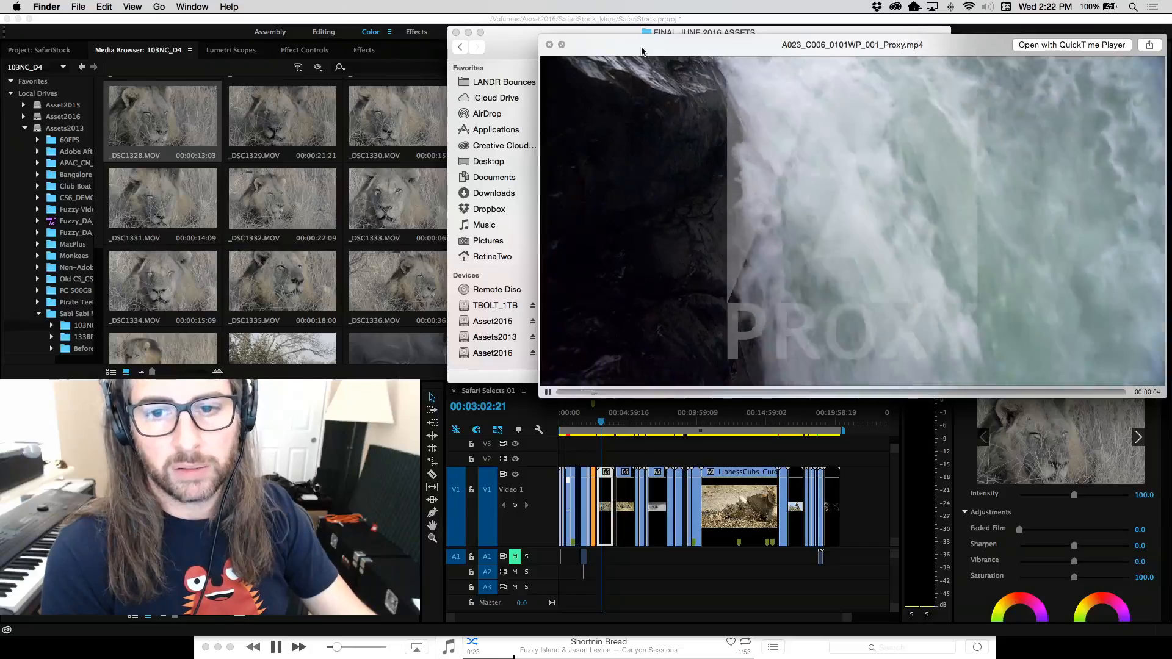
{"action": "mouse_move", "coordinate": [642, 51]}
{"action": "left_mouse_down"}
{"action": "mouse_move", "coordinate": [642, 241]}
{"action": "mouse_move", "coordinate": [635, 122]}
{"action": "mouse_move", "coordinate": [573, 44]}
{"action": "mouse_move", "coordinate": [644, 46]}
{"action": "left_mouse_up"}
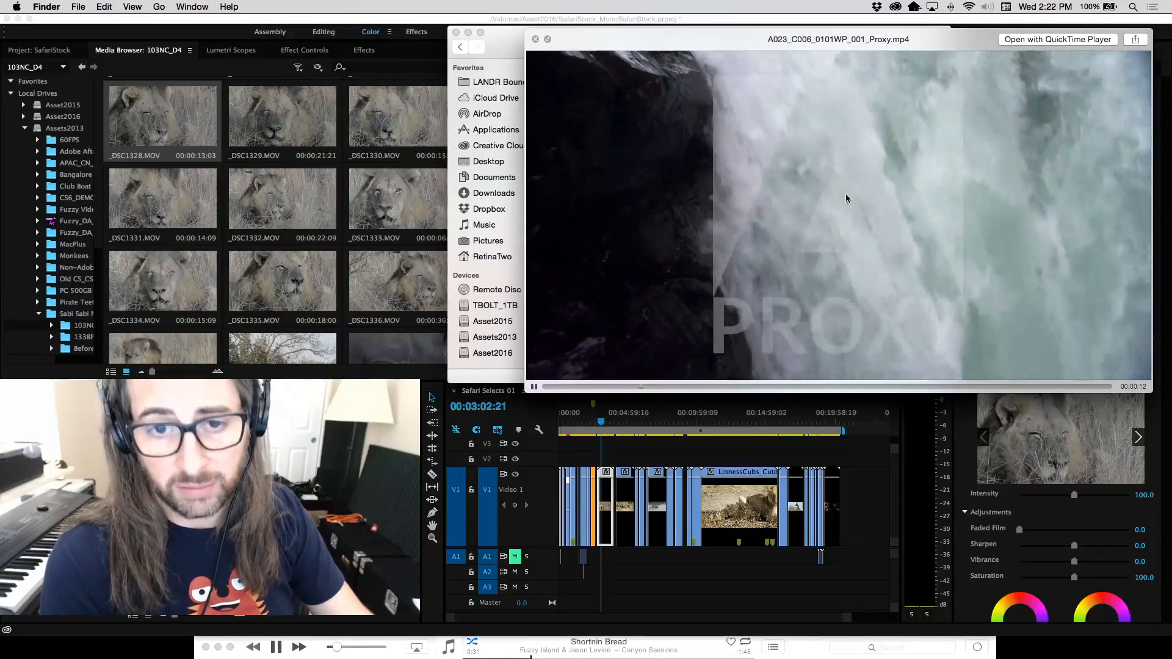
{"action": "left_click_drag", "start_coordinate": [701, 39], "coordinate": [722, 24]}
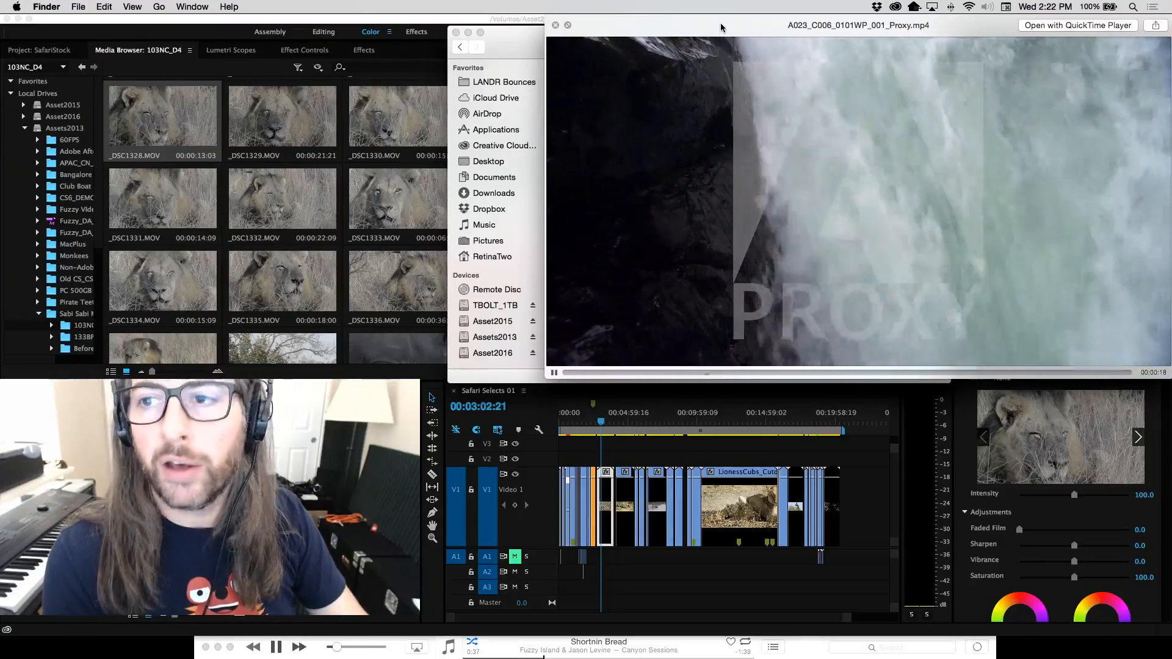
{"action": "left_click_drag", "start_coordinate": [721, 23], "coordinate": [718, 21]}
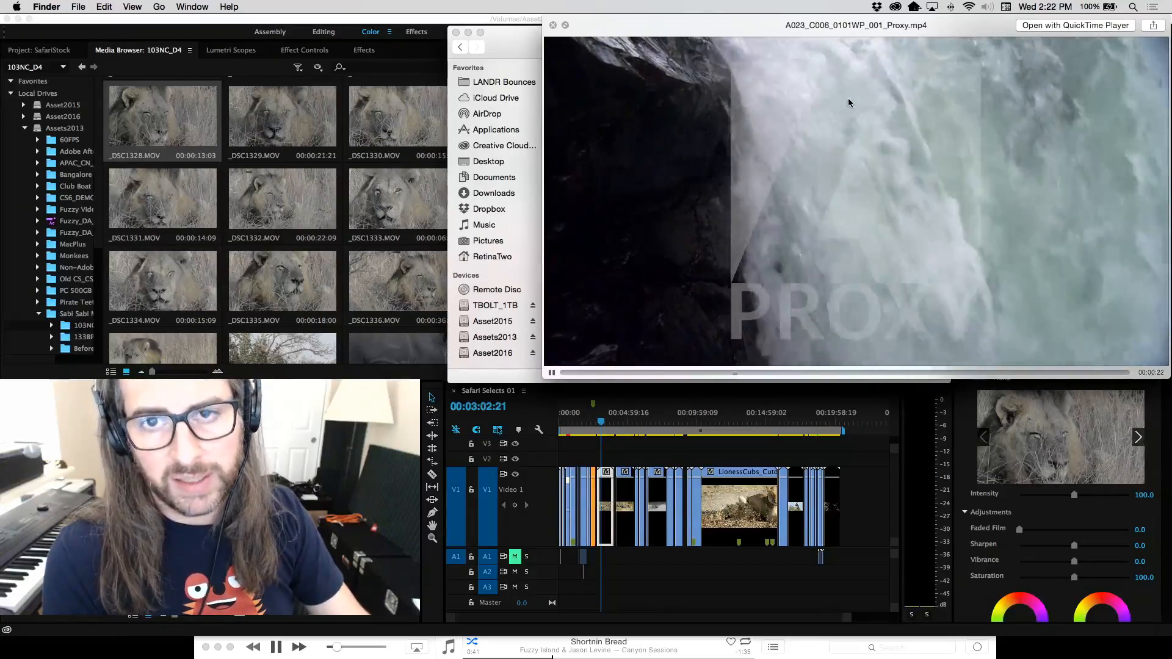
{"action": "mouse_move", "coordinate": [732, 30]}
{"action": "left_mouse_down"}
{"action": "mouse_move", "coordinate": [726, 181]}
{"action": "mouse_move", "coordinate": [715, 157]}
{"action": "mouse_move", "coordinate": [733, 31]}
{"action": "left_mouse_up"}
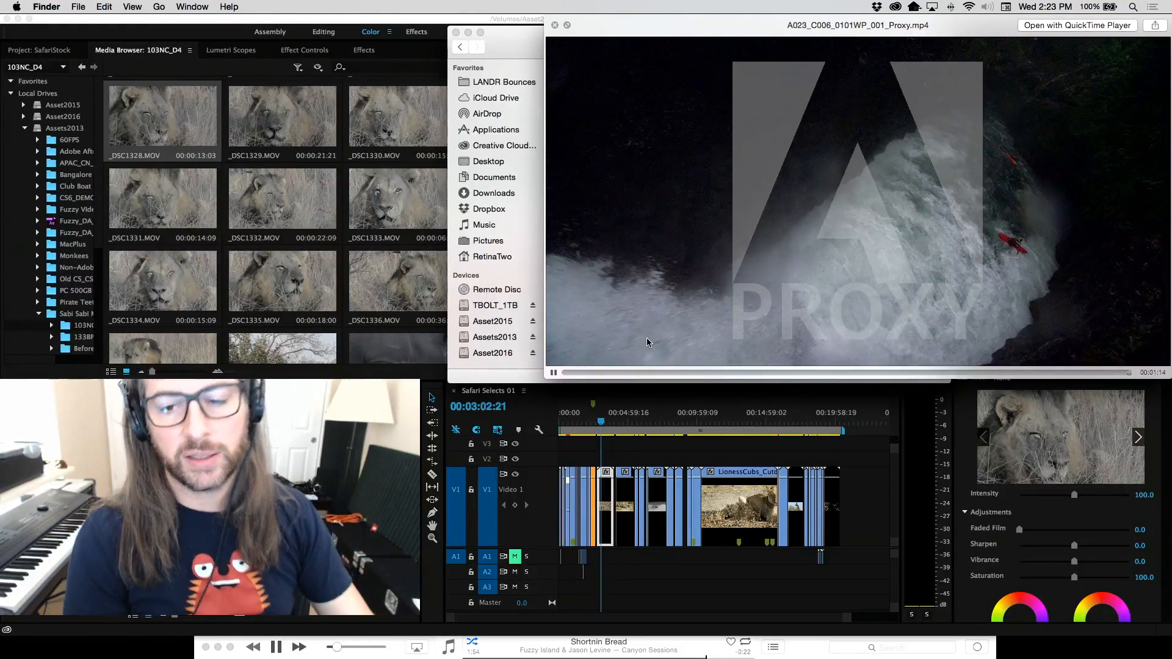
{"action": "key", "text": "space"}
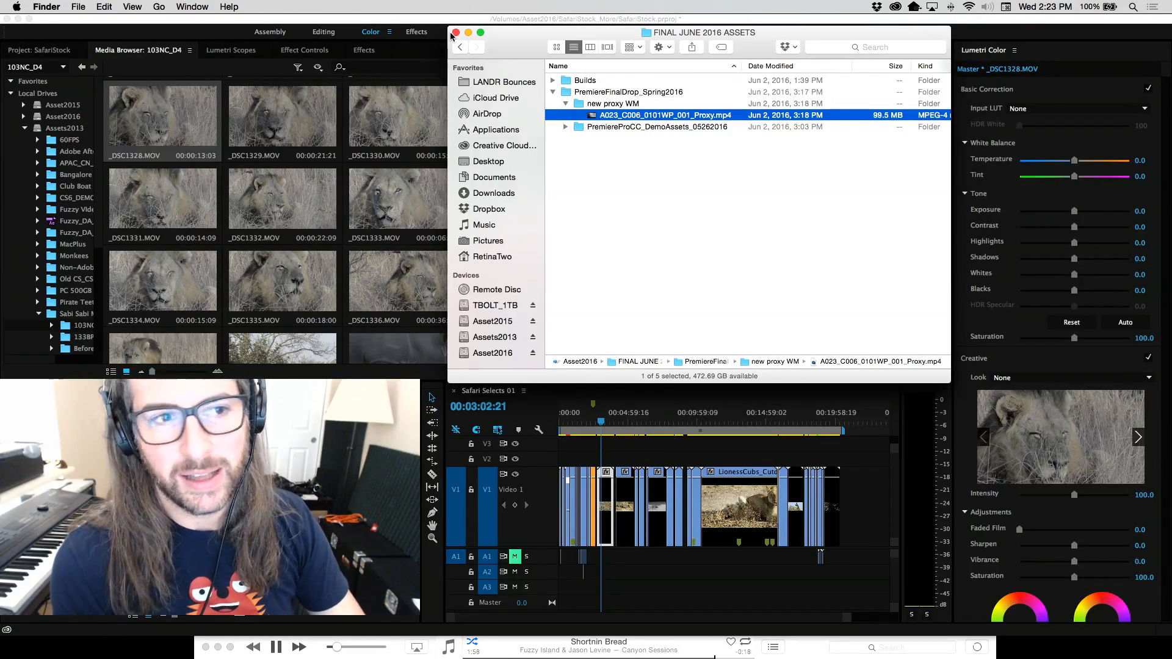
{"action": "left_click", "coordinate": [425, 49]}
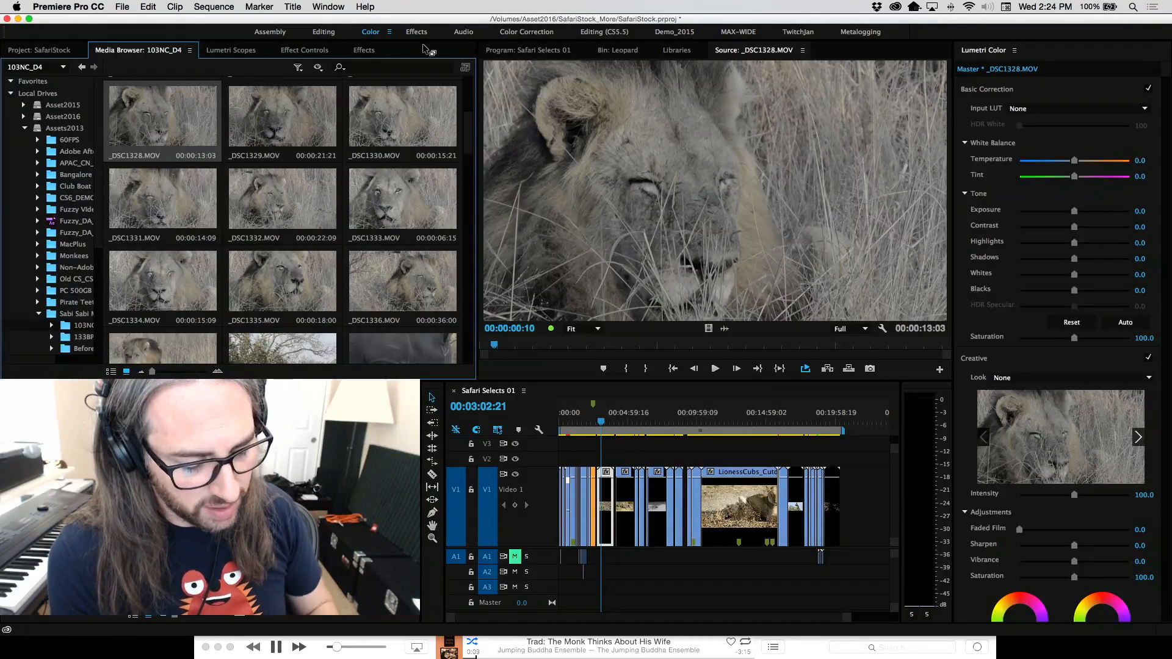
Skip to the next music track and scrub _DSC1328.MOV in the Source monitor back to 00:00:00:00.
{"action": "key", "text": "XF86AudioNext"}
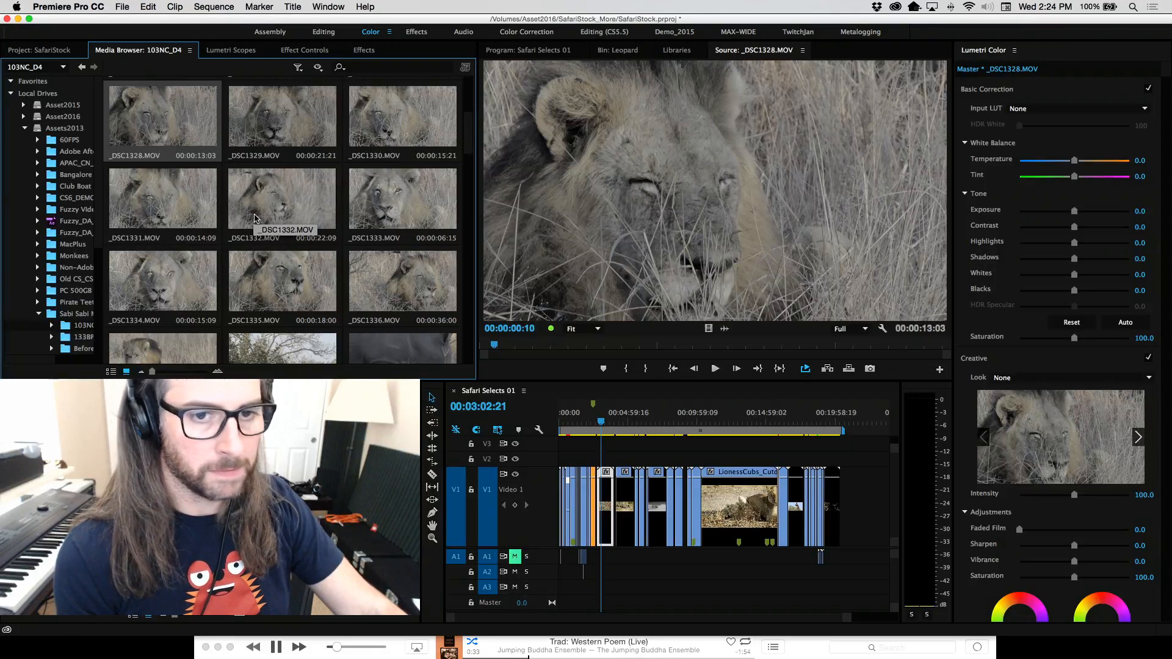
{"action": "left_click_drag", "start_coordinate": [495, 346], "coordinate": [653, 353]}
{"action": "left_click_drag", "start_coordinate": [471, 349], "coordinate": [164, 241]}
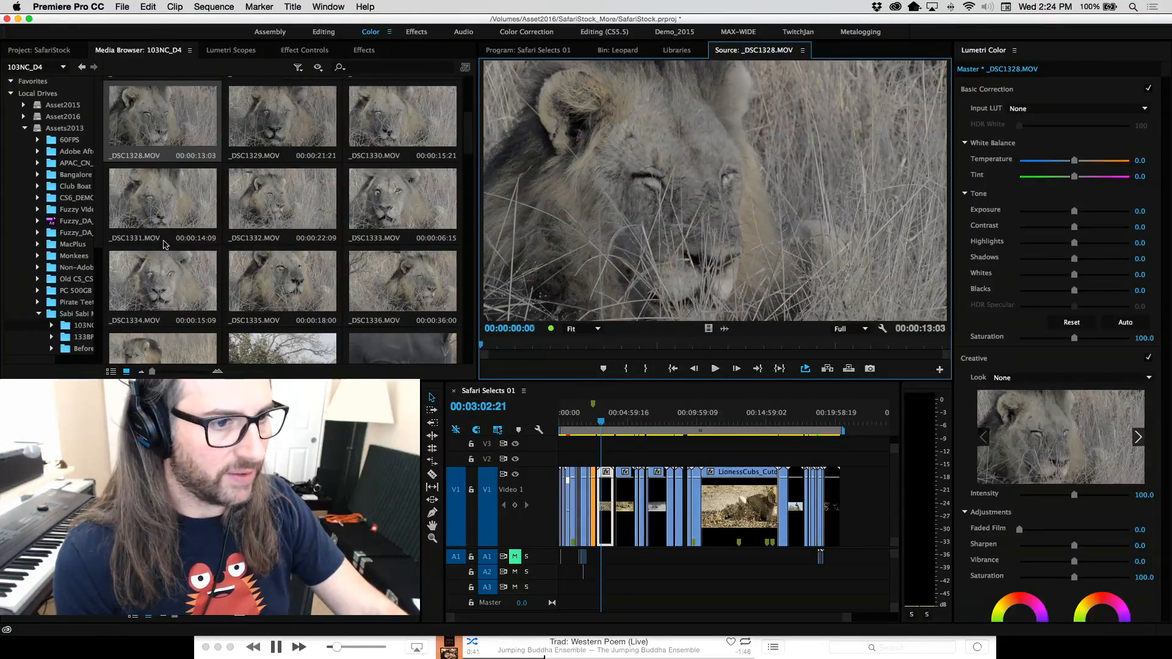
Load _DSC1329.MOV into the Source monitor, play it, and scrub back to 00:00:01:14 and forward to near its end.
{"action": "double_click", "coordinate": [276, 114]}
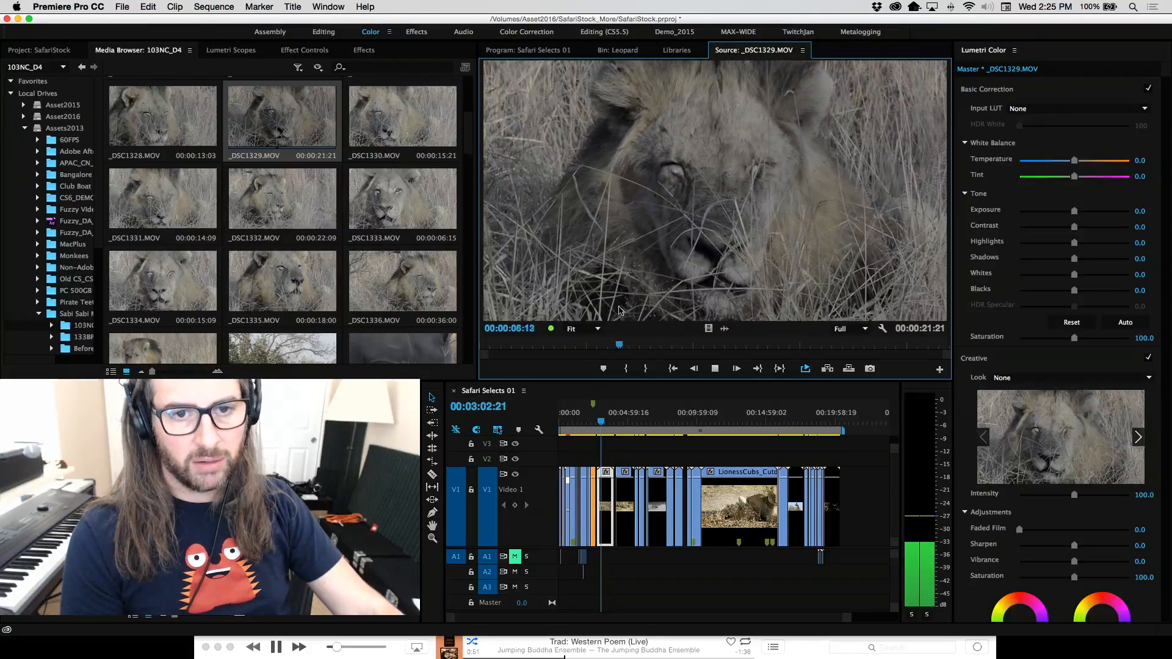
{"action": "key", "text": "space"}
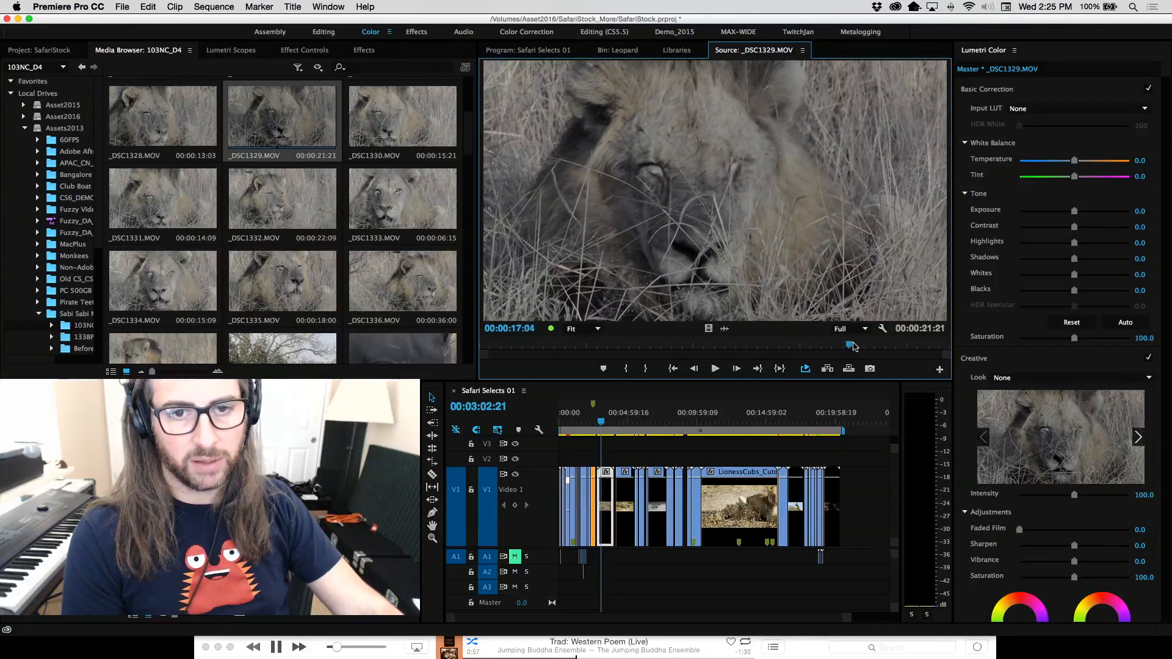
{"action": "left_click_drag", "start_coordinate": [914, 349], "coordinate": [932, 349]}
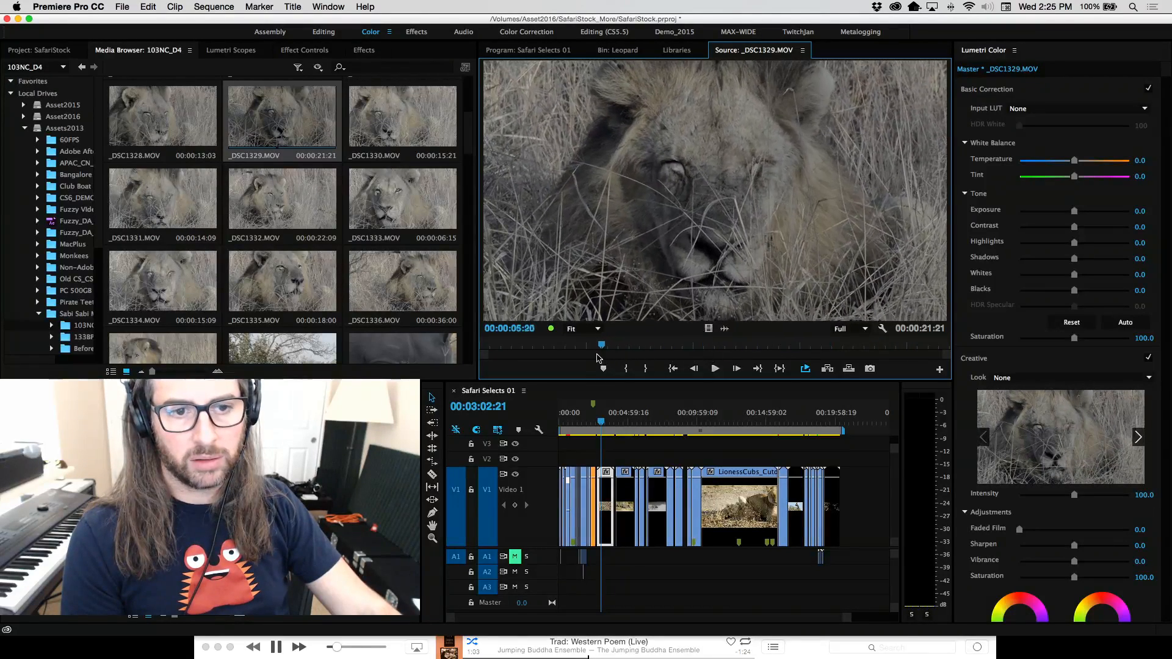
{"action": "left_click_drag", "start_coordinate": [598, 356], "coordinate": [569, 355]}
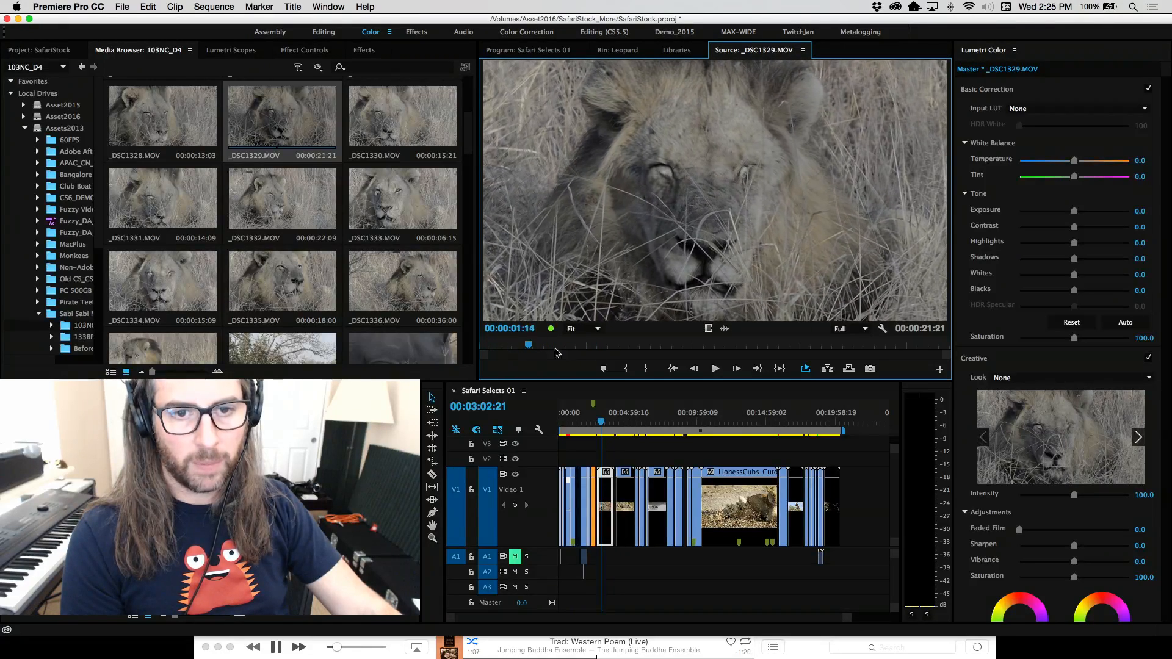
{"action": "left_click_drag", "start_coordinate": [557, 353], "coordinate": [670, 345]}
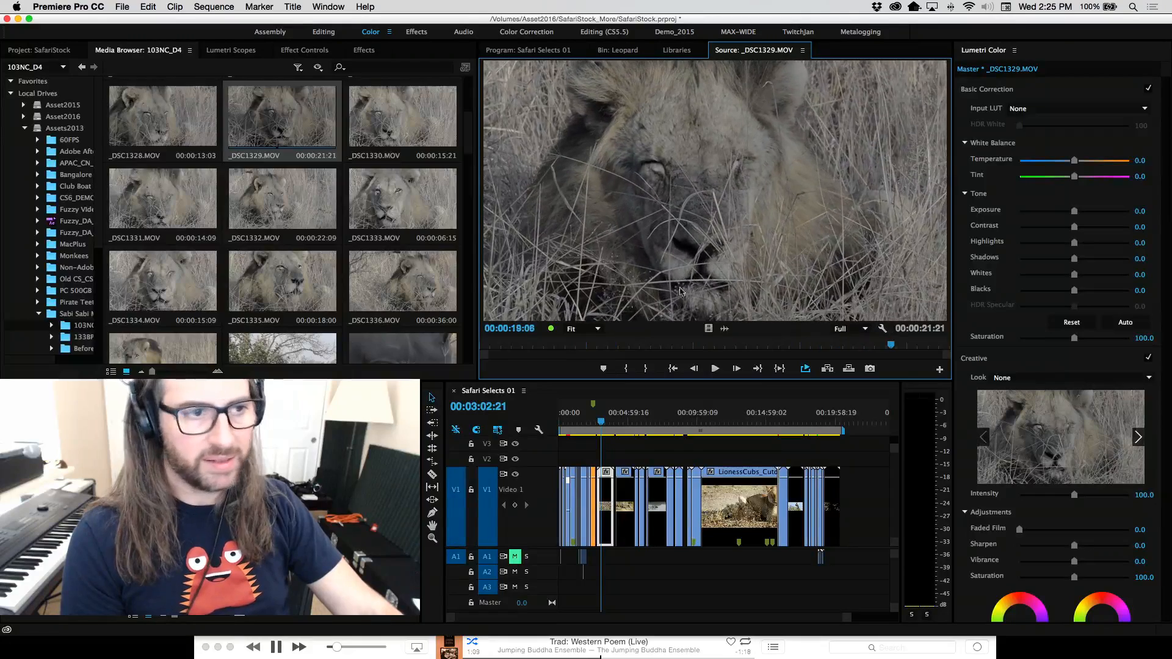
Load _DSC1330.MOV and scrub through it to 00:00:15:06, and load _DSC1331.MOV for a look.
{"action": "double_click", "coordinate": [387, 104]}
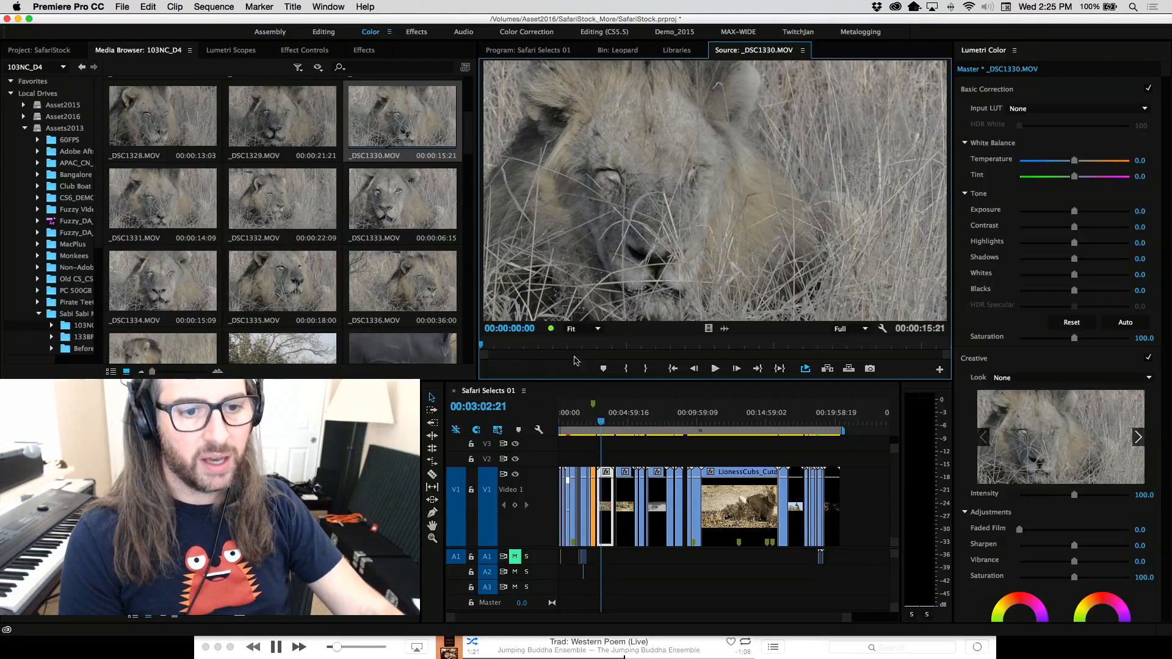
{"action": "left_click_drag", "start_coordinate": [483, 345], "coordinate": [928, 349]}
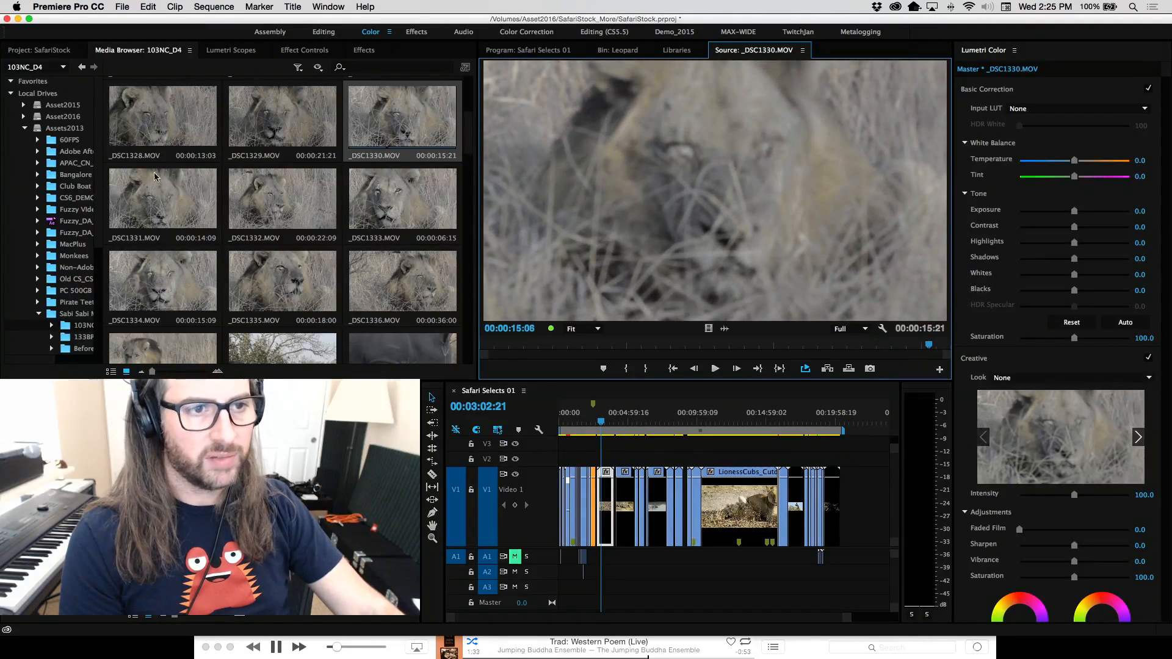
{"action": "double_click", "coordinate": [152, 200]}
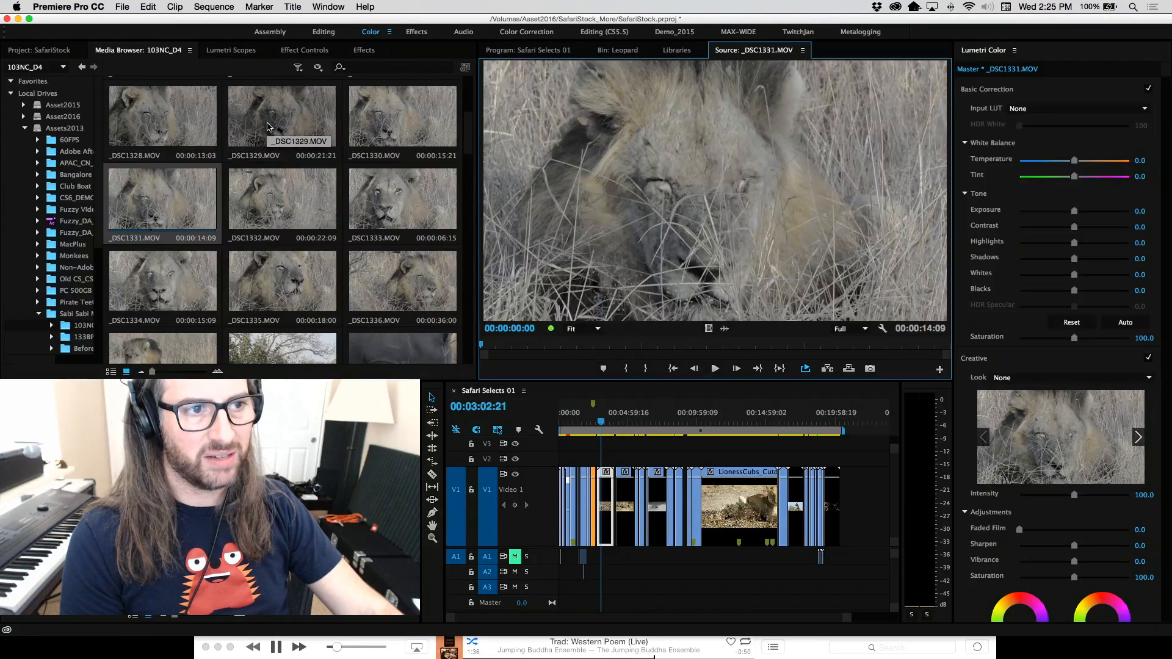
Load _DSC1328.MOV into the Source monitor again and scrub forward past 00:00:06:22.
{"action": "double_click", "coordinate": [162, 116]}
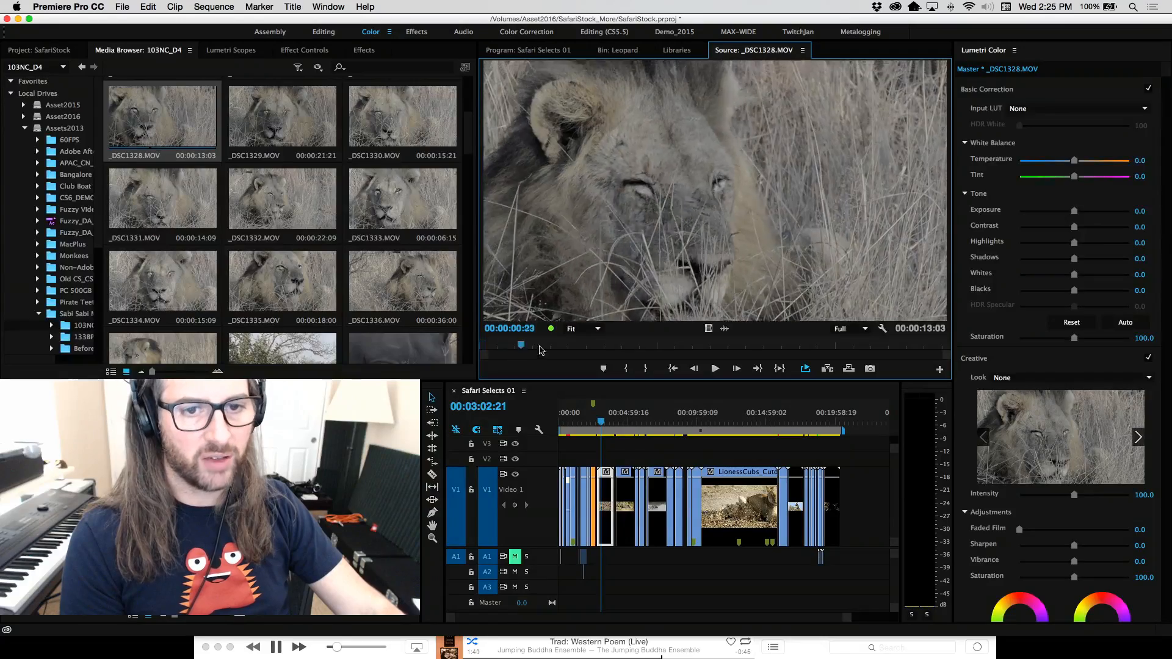
{"action": "left_click", "coordinate": [683, 343]}
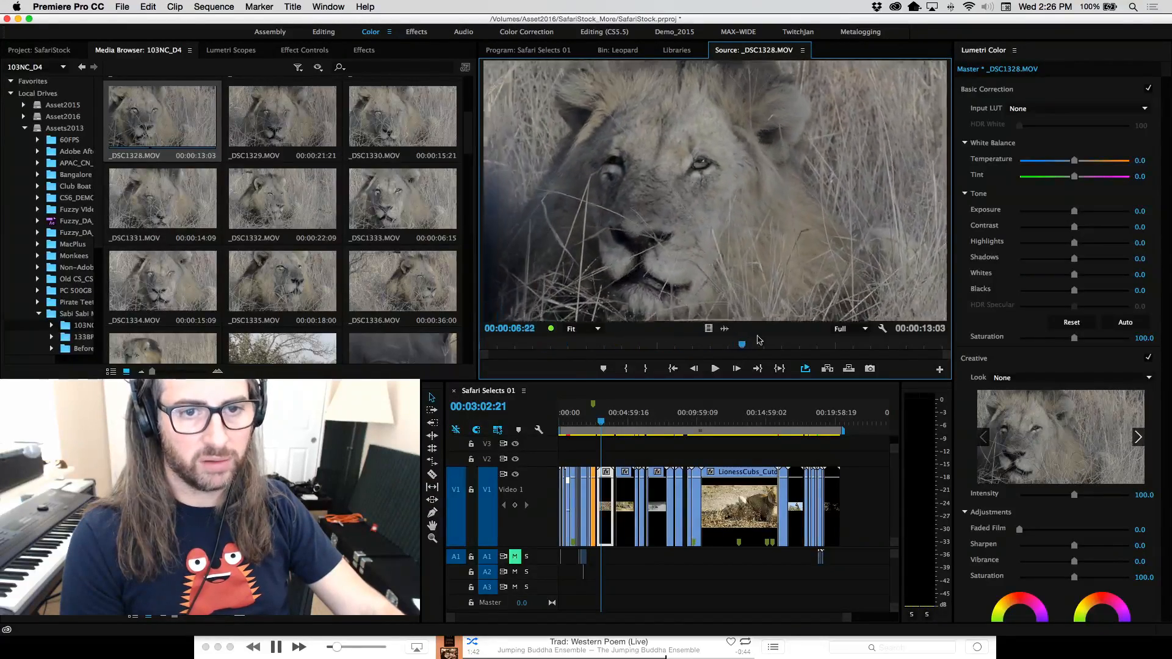
{"action": "left_click_drag", "start_coordinate": [757, 340], "coordinate": [776, 340]}
Mark an In point at the start of _DSC1328.MOV and an Out point at 00:00:06:06.
{"action": "left_click_drag", "start_coordinate": [580, 336], "coordinate": [467, 353]}
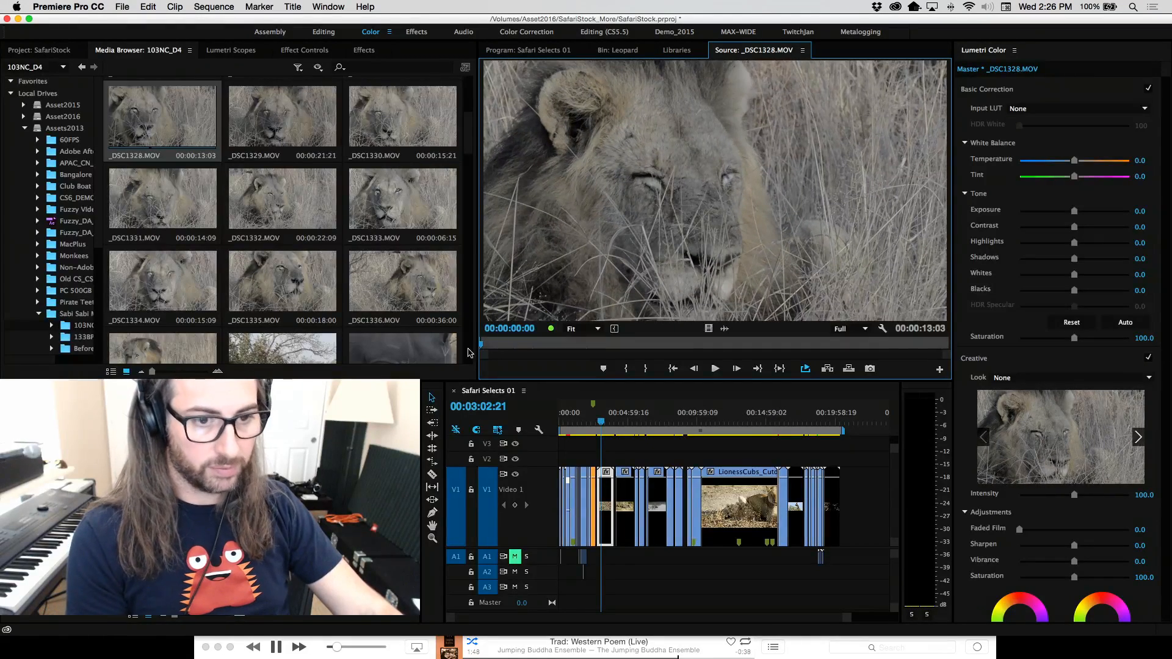
{"action": "left_click", "coordinate": [569, 345]}
{"action": "left_click_drag", "start_coordinate": [599, 353], "coordinate": [705, 345]}
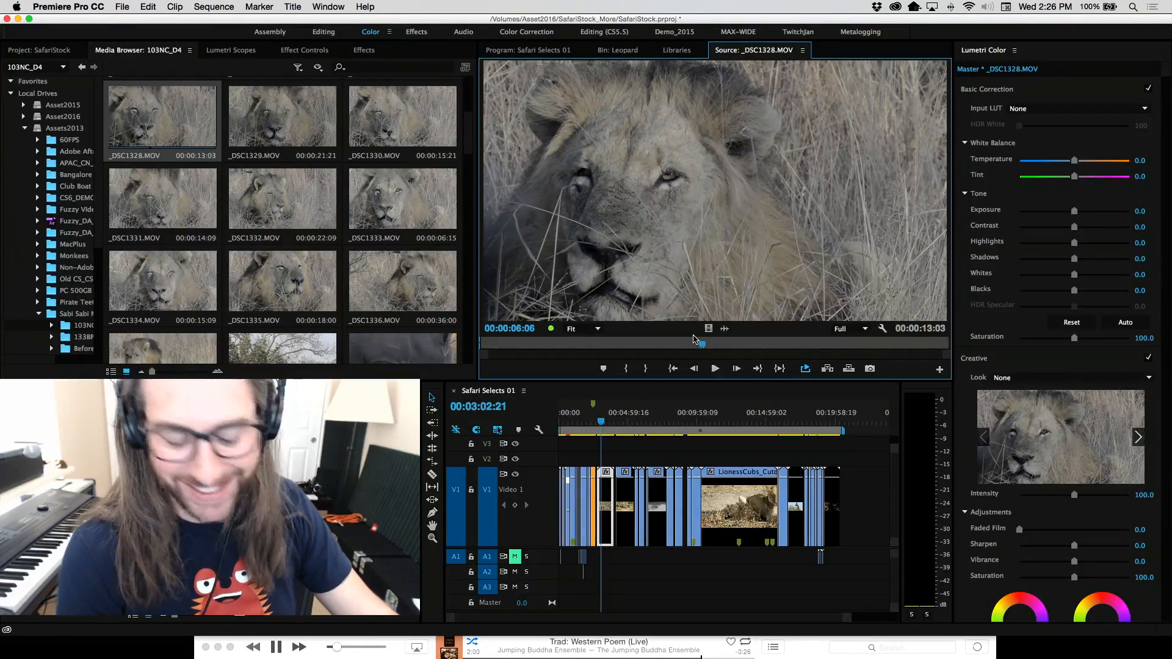
{"action": "key", "text": "o"}
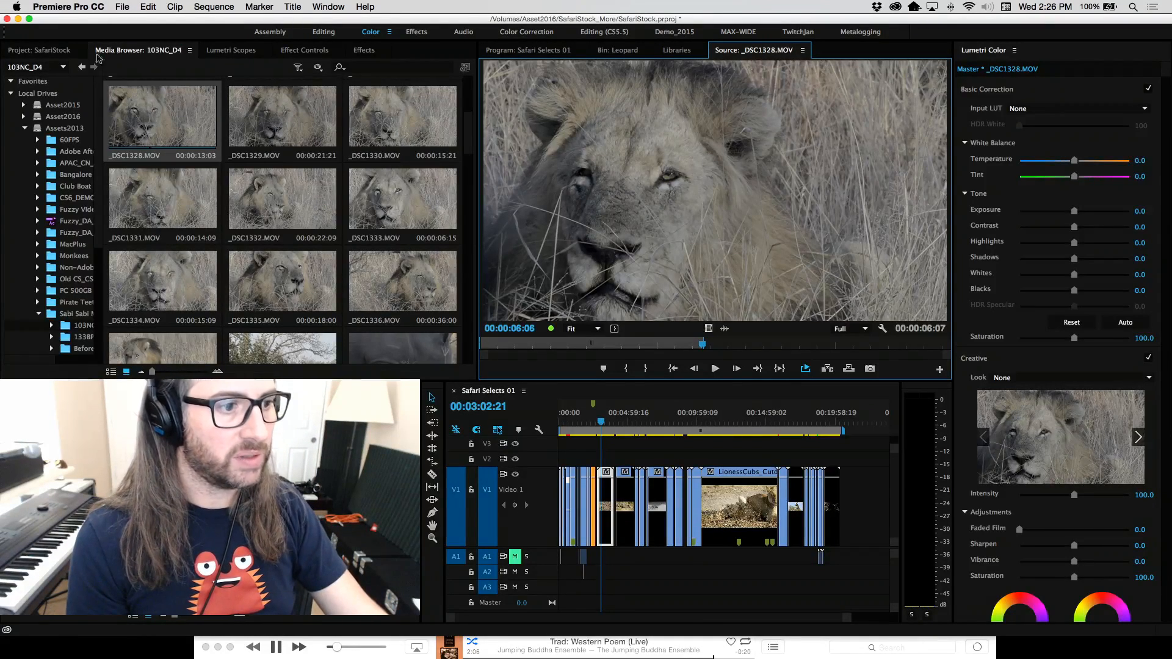
Import _DSC1328.MOV from the 103NC_D4 folder into the SafariStock project and create a new sequence from its LionMale2_01 subclip.
{"action": "left_click", "coordinate": [37, 50]}
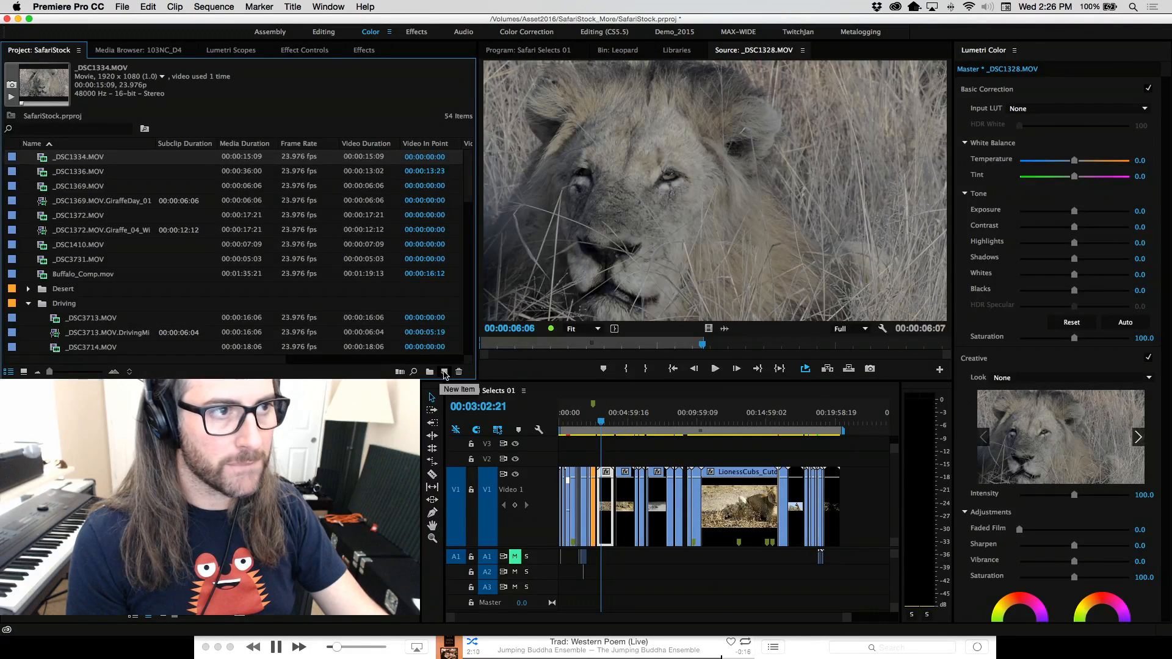
{"action": "left_click", "coordinate": [130, 50]}
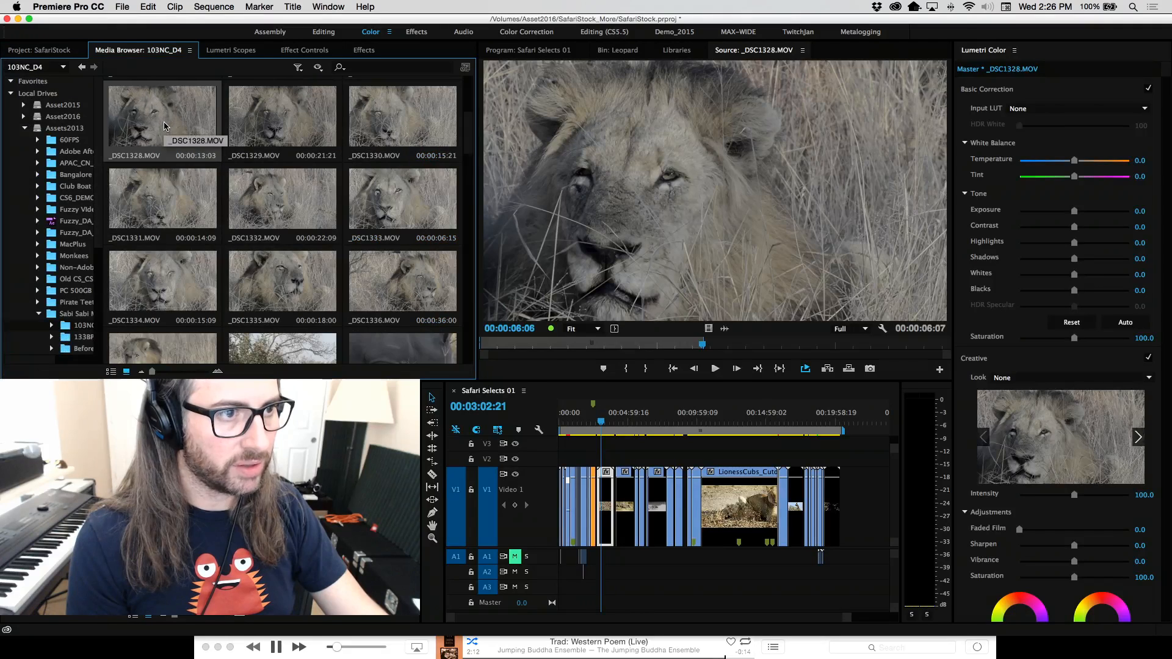
{"action": "left_click", "coordinate": [37, 50]}
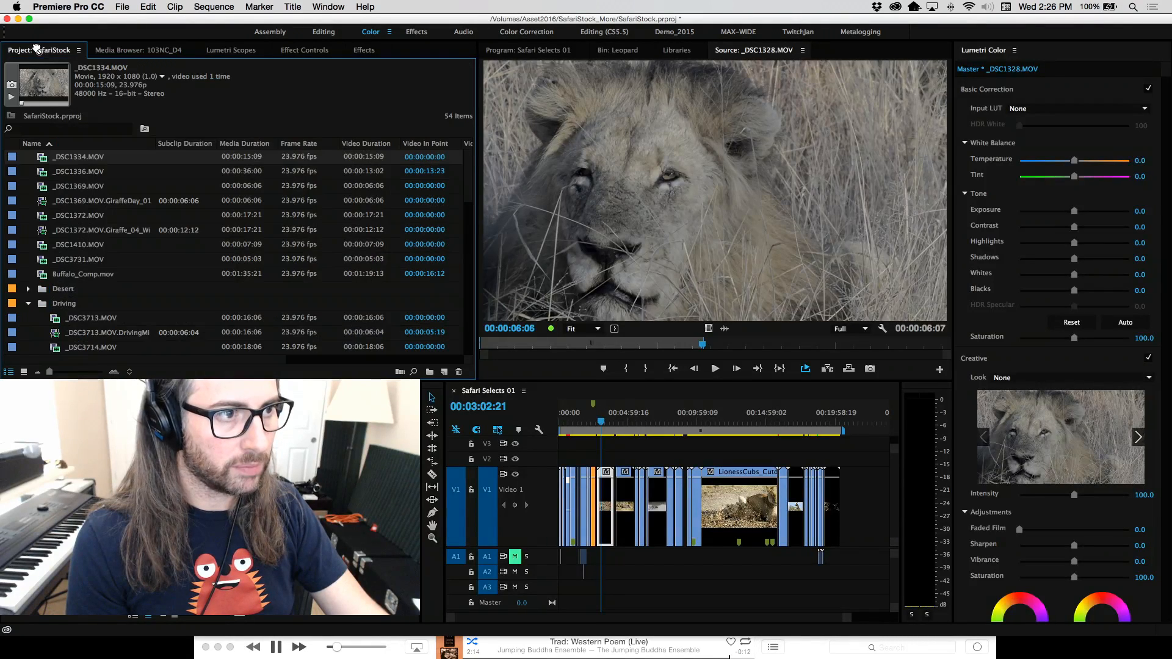
{"action": "left_click_drag", "start_coordinate": [112, 160], "coordinate": [112, 160]}
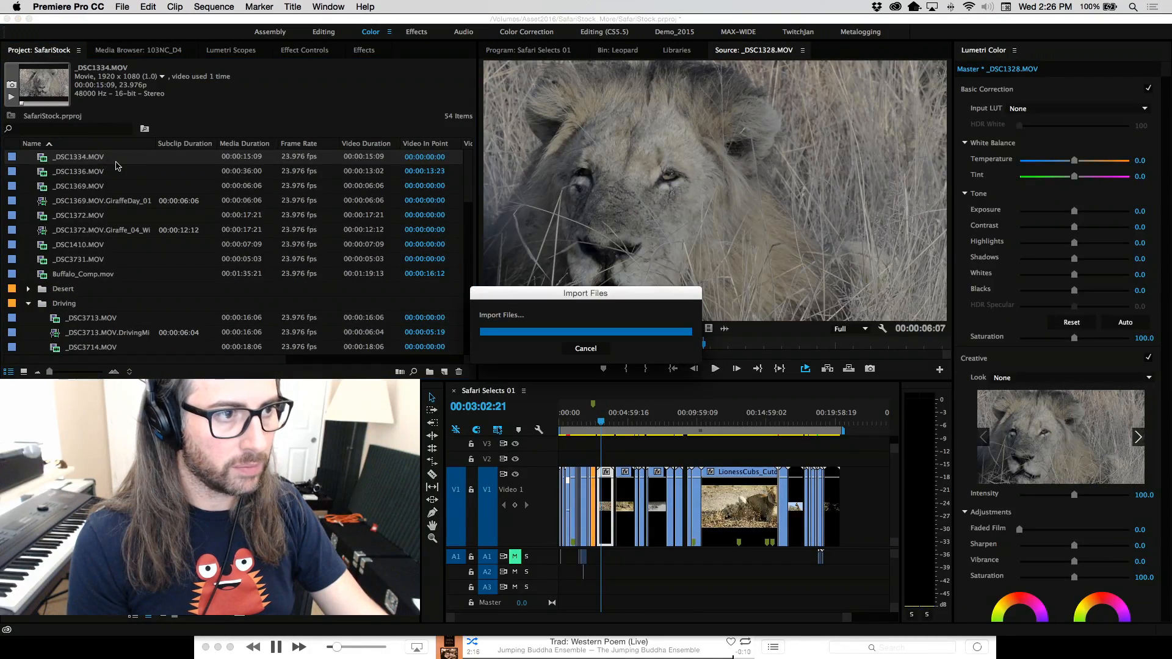
{"action": "right_click", "coordinate": [45, 175]}
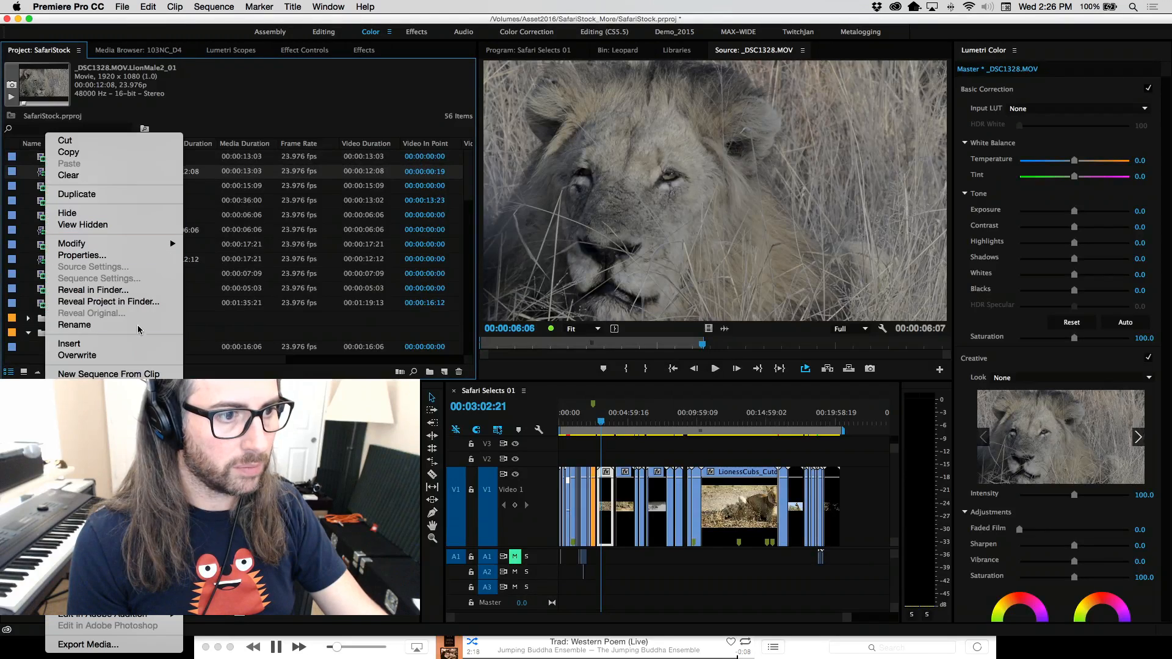
{"action": "left_click", "coordinate": [138, 375]}
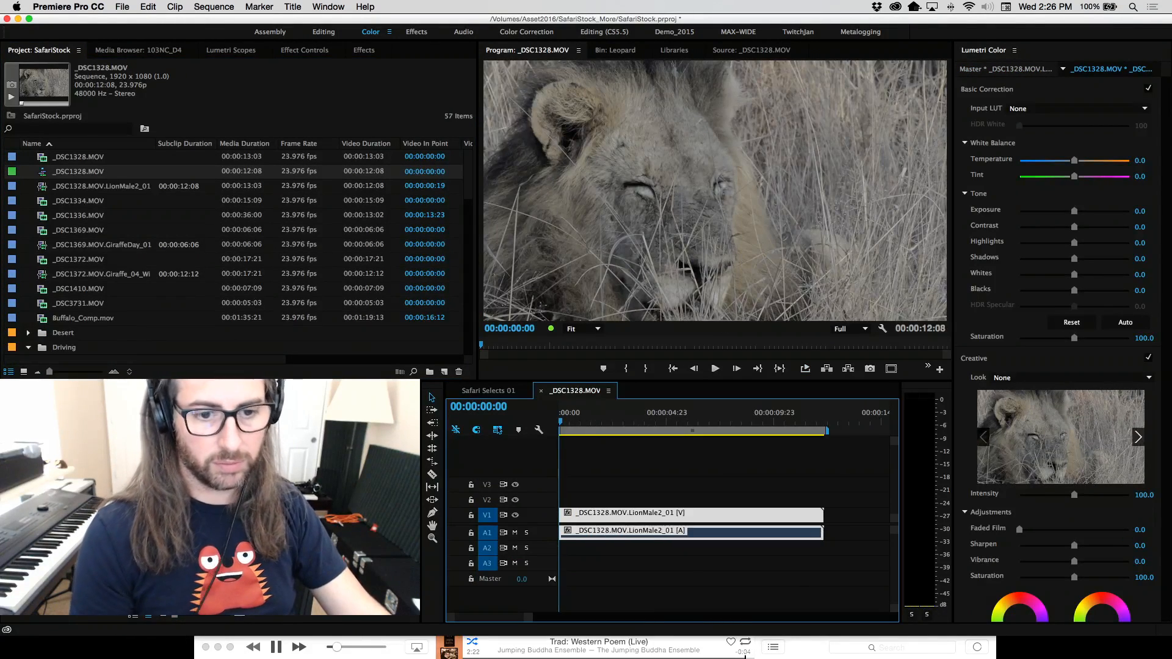
Find the Warp Stabilizer effect with the search term "warp", apply it to the LionMale2_01 clip, and show its settings.
{"action": "left_click", "coordinate": [287, 53]}
{"action": "left_click", "coordinate": [368, 50]}
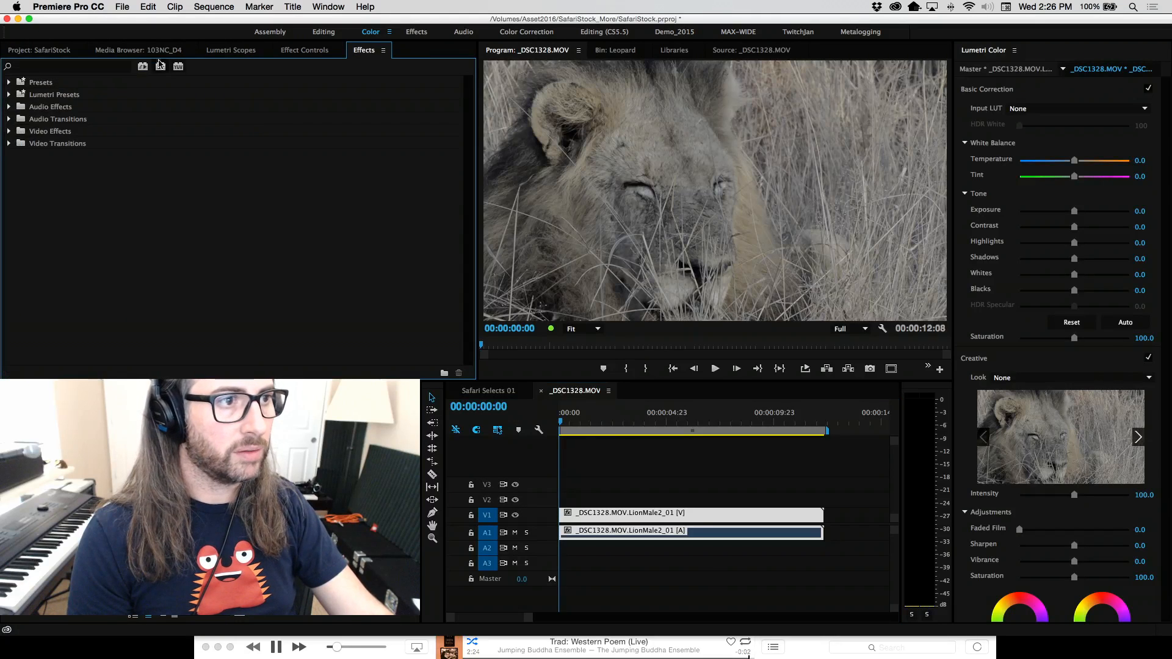
{"action": "left_click", "coordinate": [98, 69]}
{"action": "type", "text": "warp"}
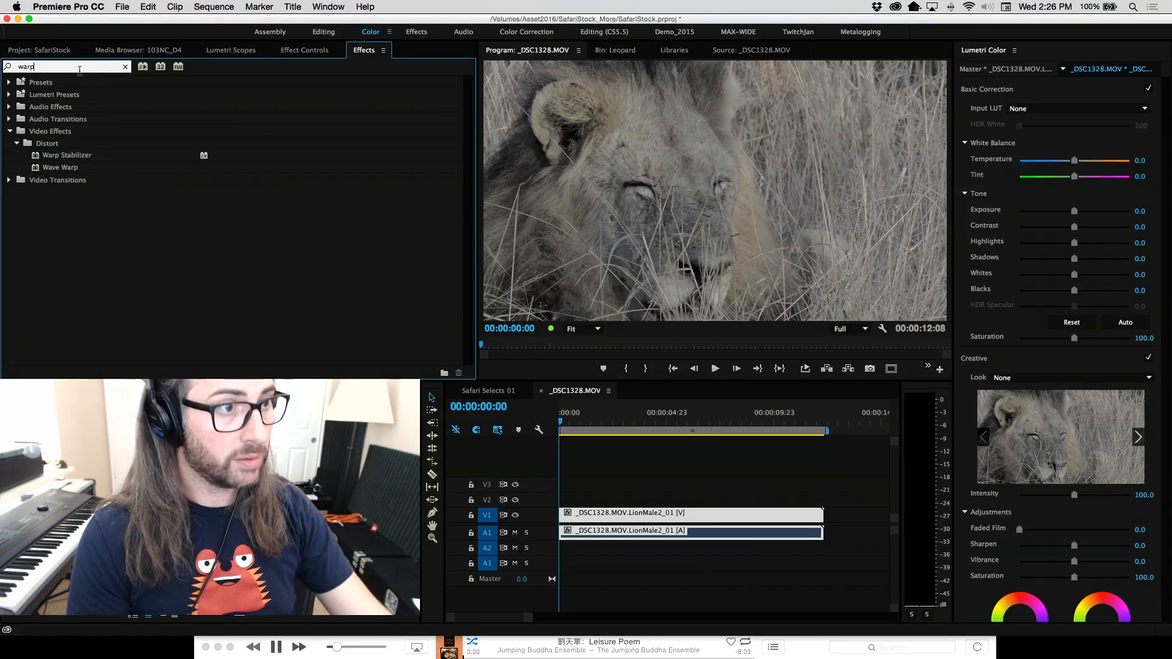
{"action": "double_click", "coordinate": [35, 157]}
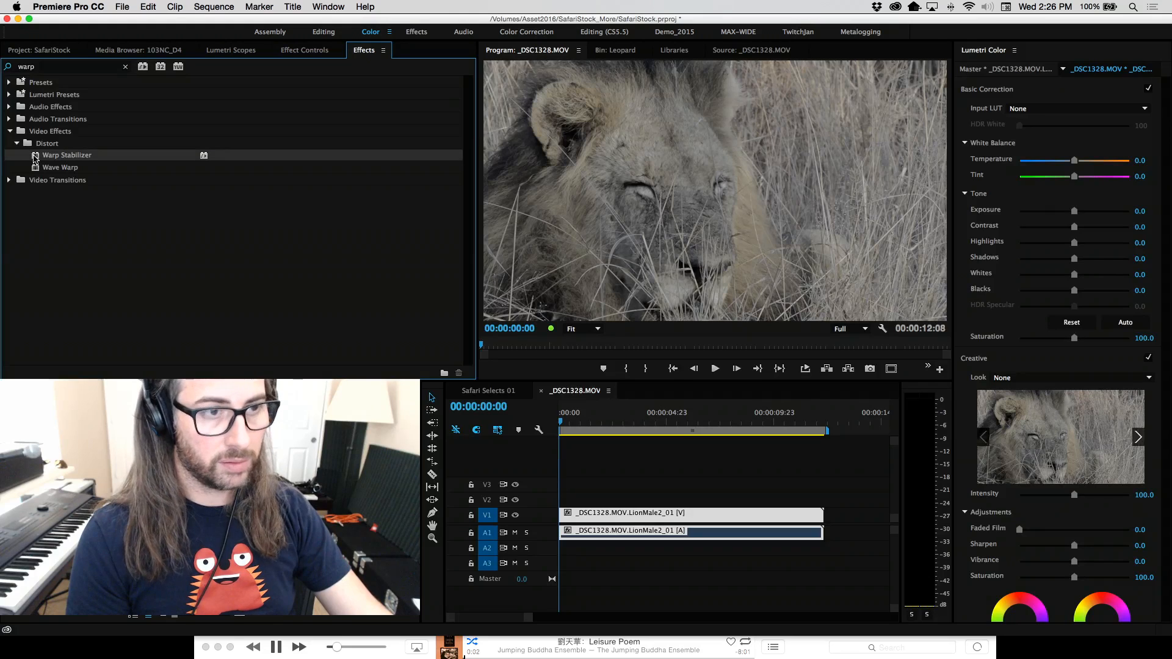
{"action": "left_click", "coordinate": [286, 52]}
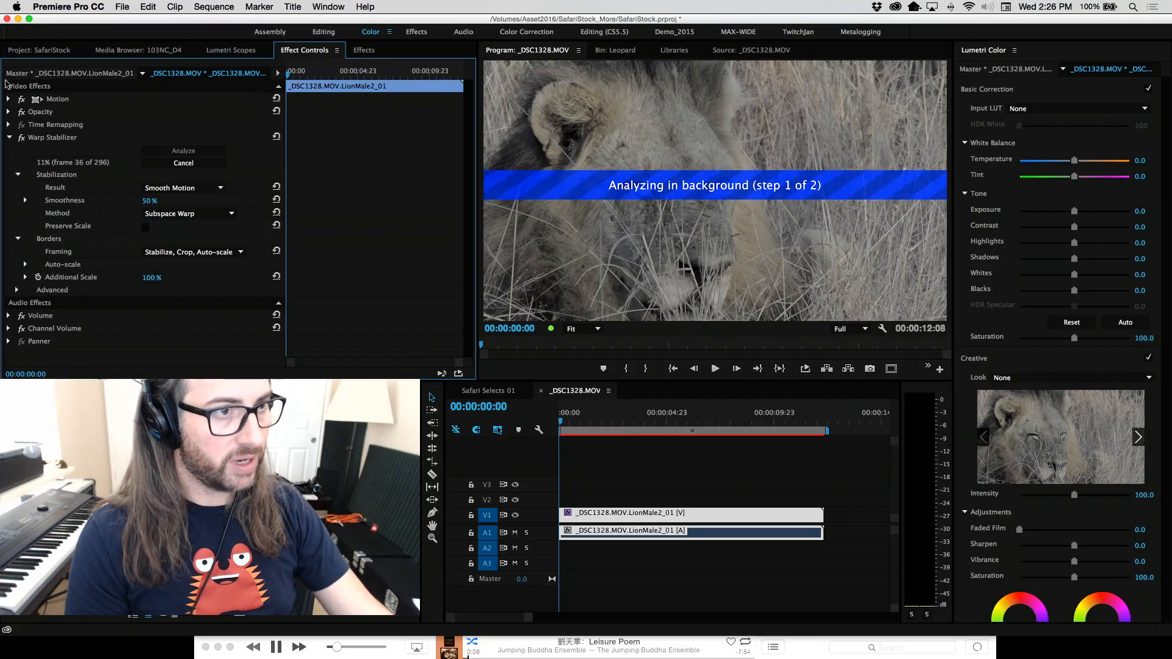
Rename the _DSC1328.MOV sequence in the SafariStock project as LIONS_WARM and select it.
{"action": "left_click", "coordinate": [38, 50]}
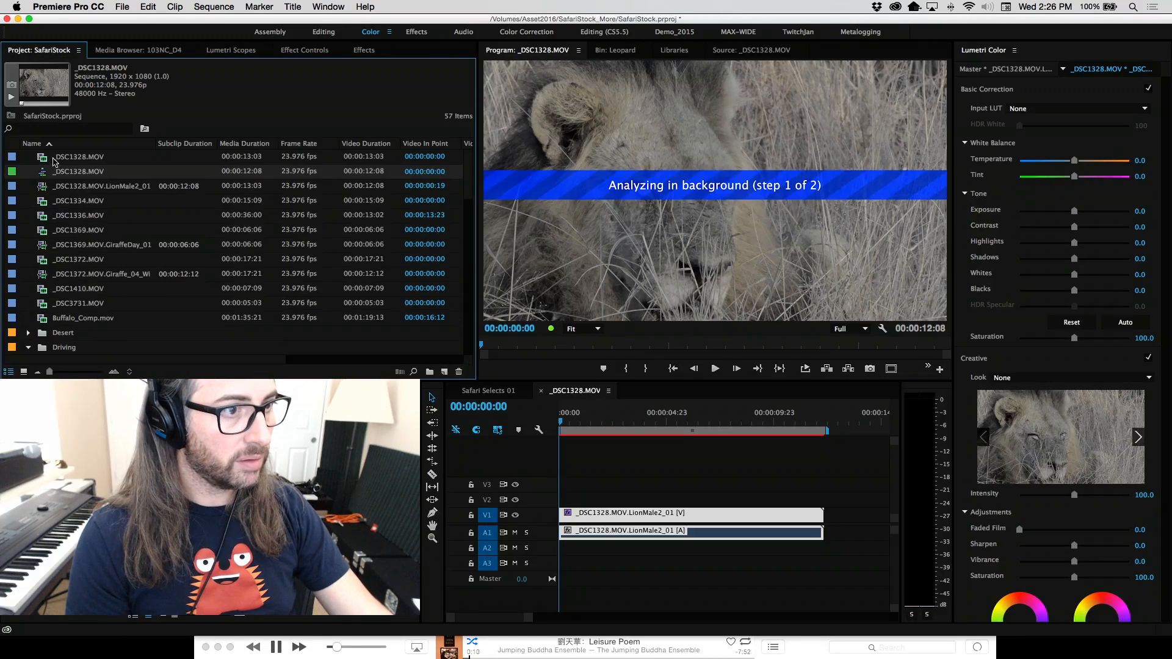
{"action": "left_click", "coordinate": [72, 173]}
{"action": "type", "text": "LIO"}
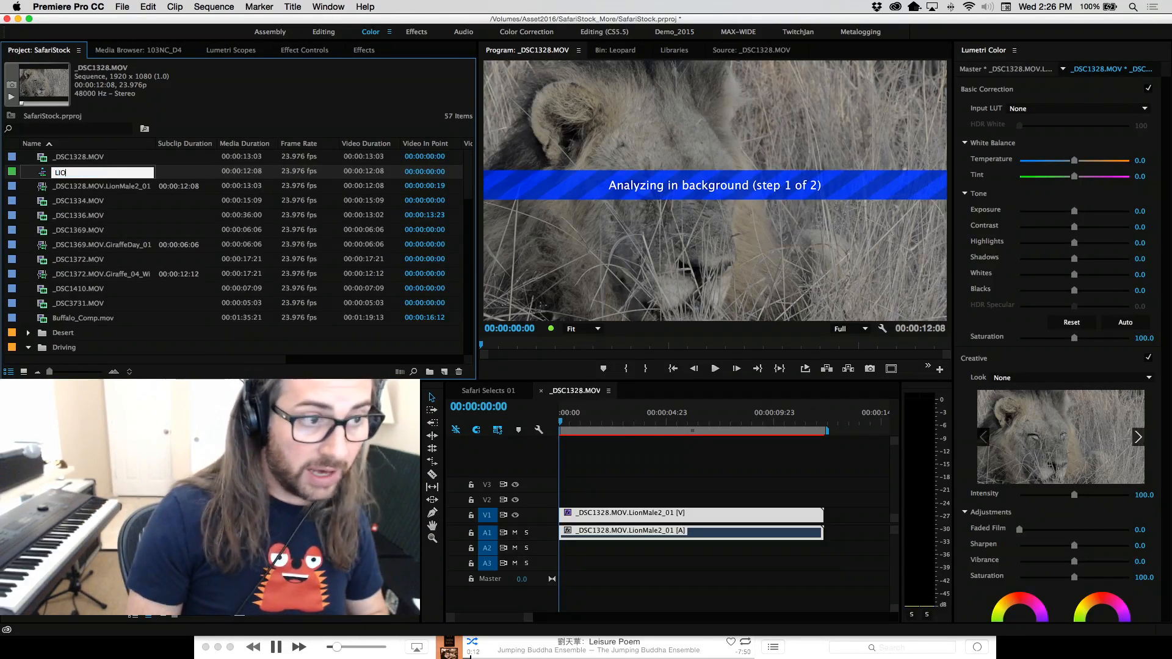
{"action": "type", "text": "N_WARM"}
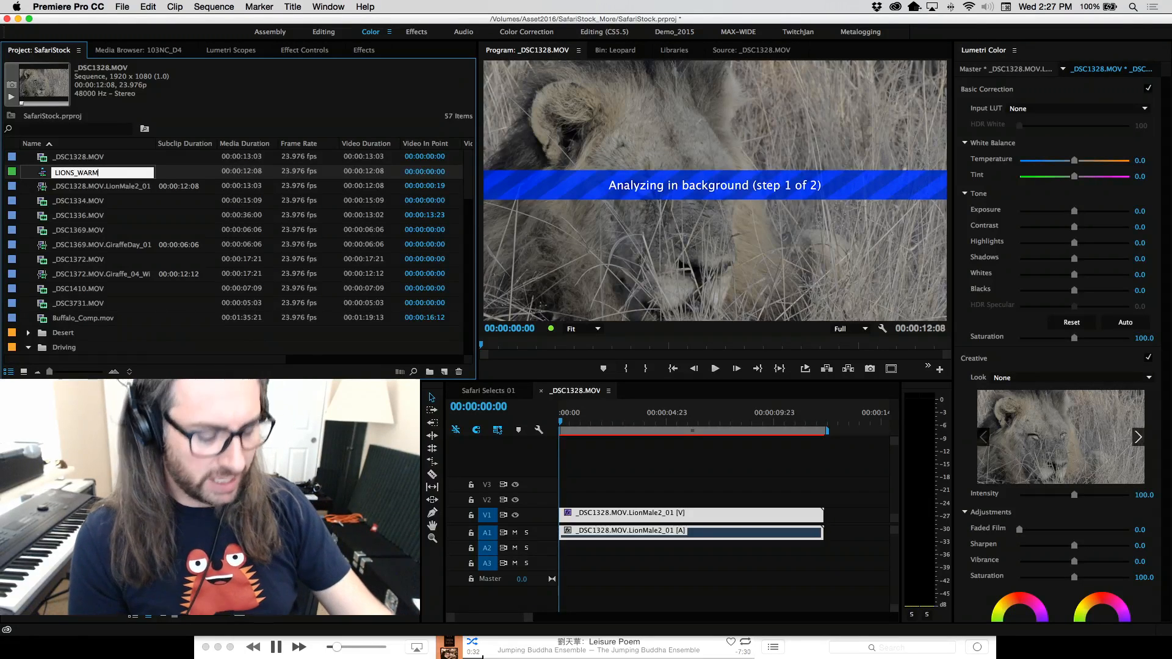
{"action": "key", "text": "Tab"}
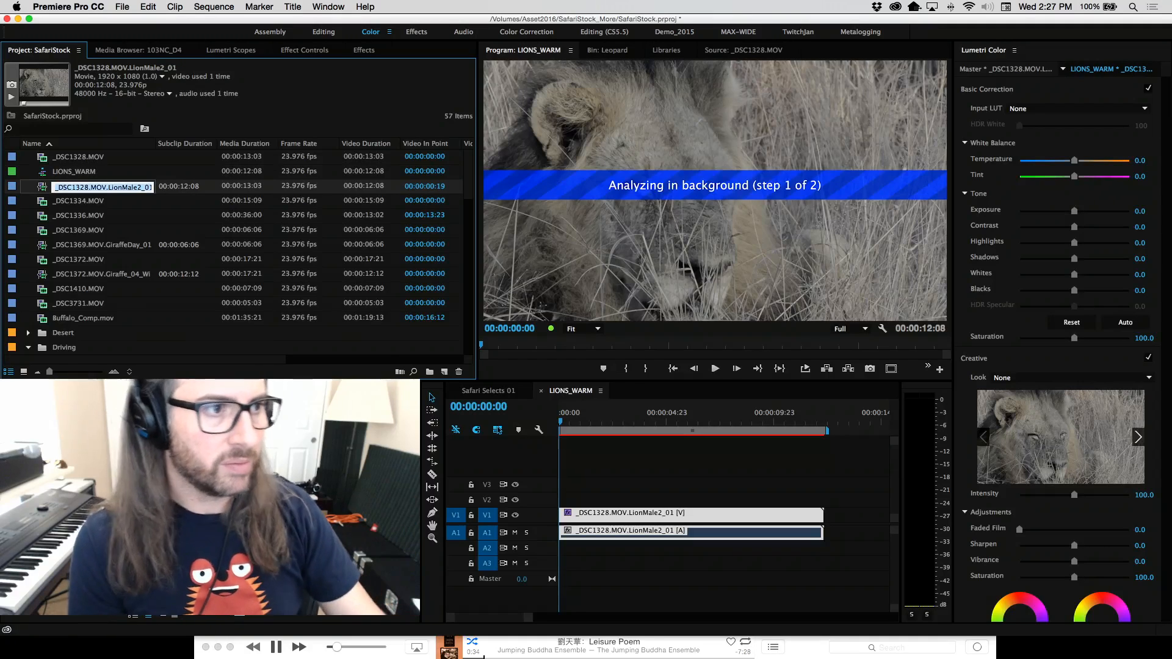
{"action": "left_click", "coordinate": [52, 176]}
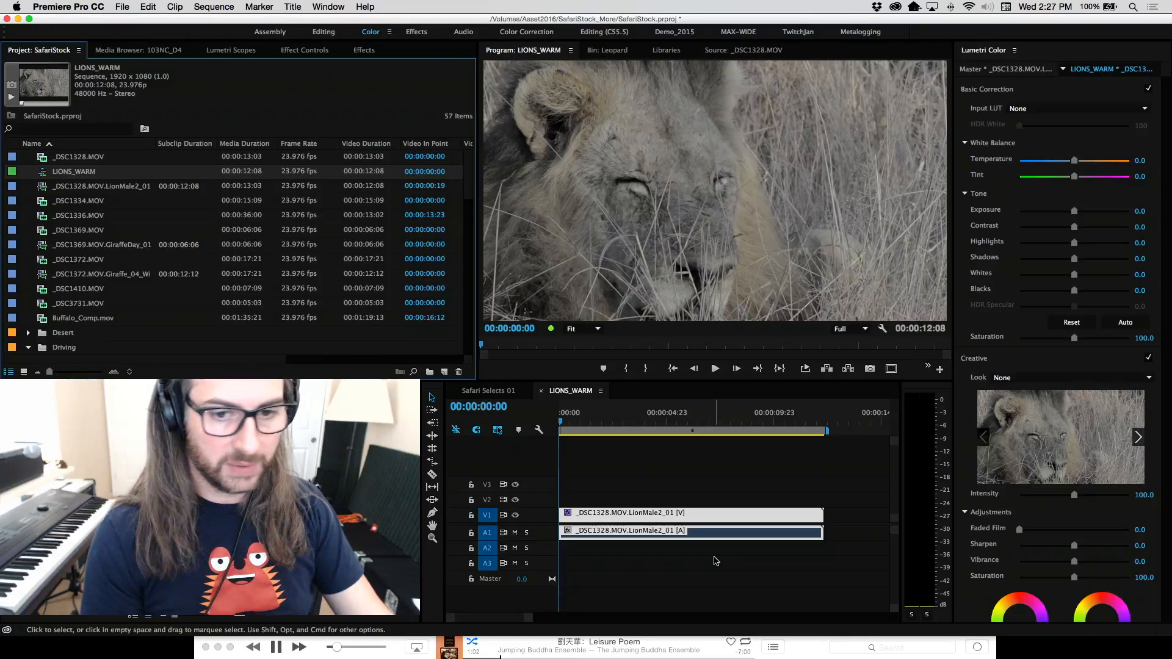
Expand the V1 and A1 tracks of LIONS_WARM, and mute A1 while playing the sequence with the Warp Stabilizer settings shown.
{"action": "double_click", "coordinate": [543, 537]}
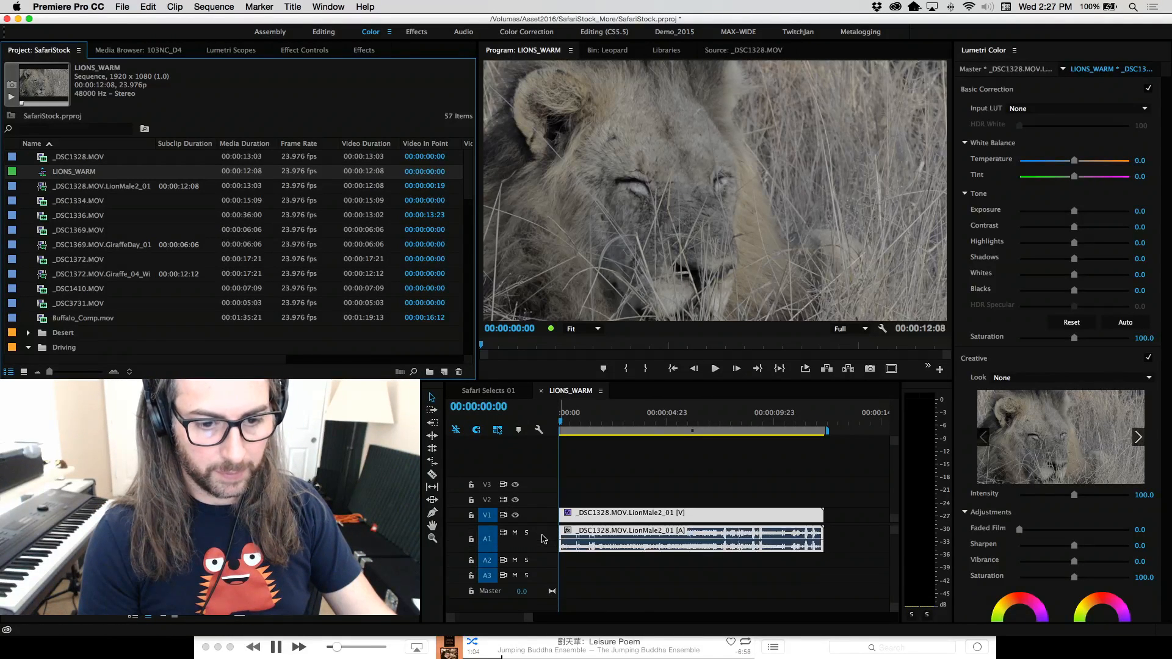
{"action": "double_click", "coordinate": [545, 516]}
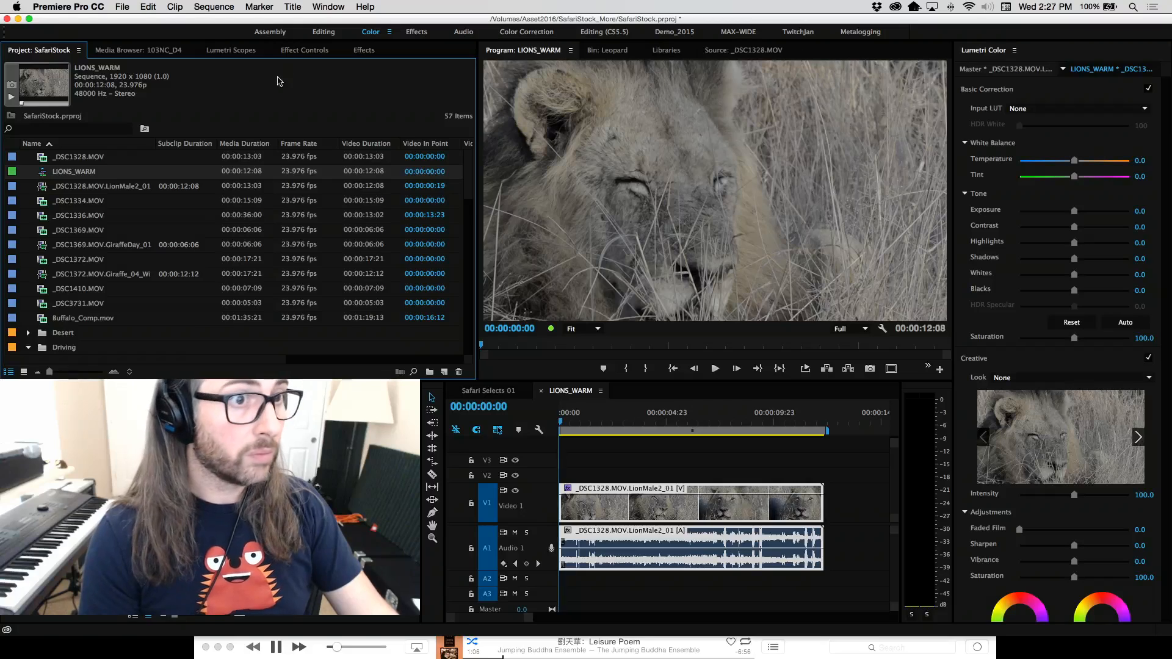
{"action": "left_click", "coordinate": [291, 52]}
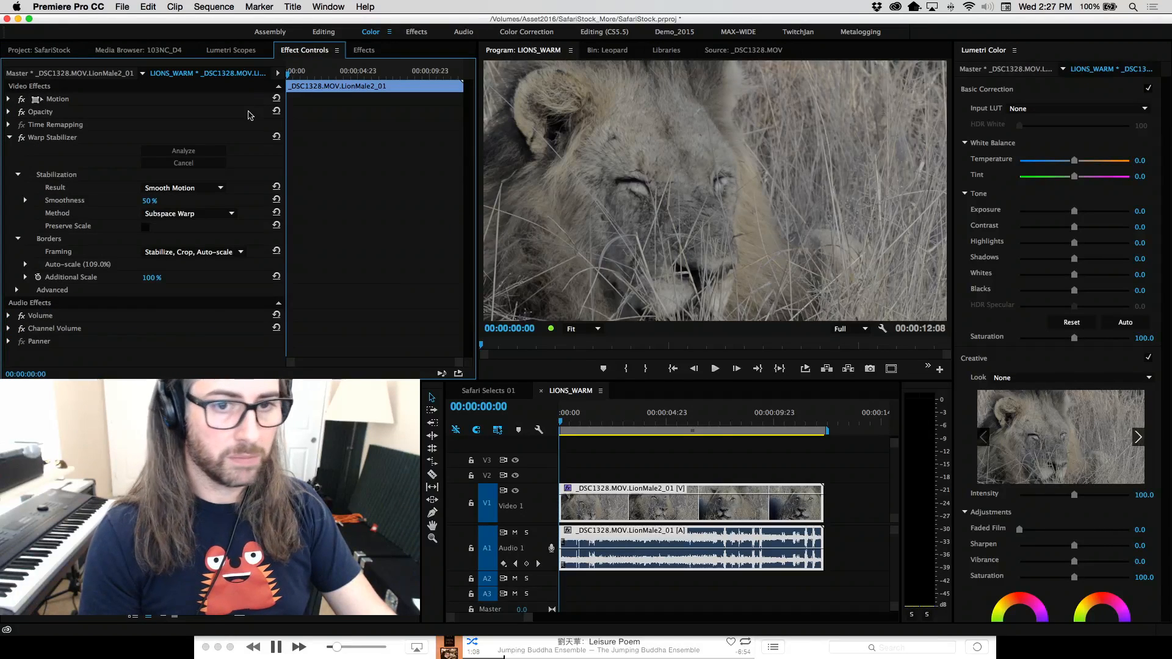
{"action": "key", "text": "space"}
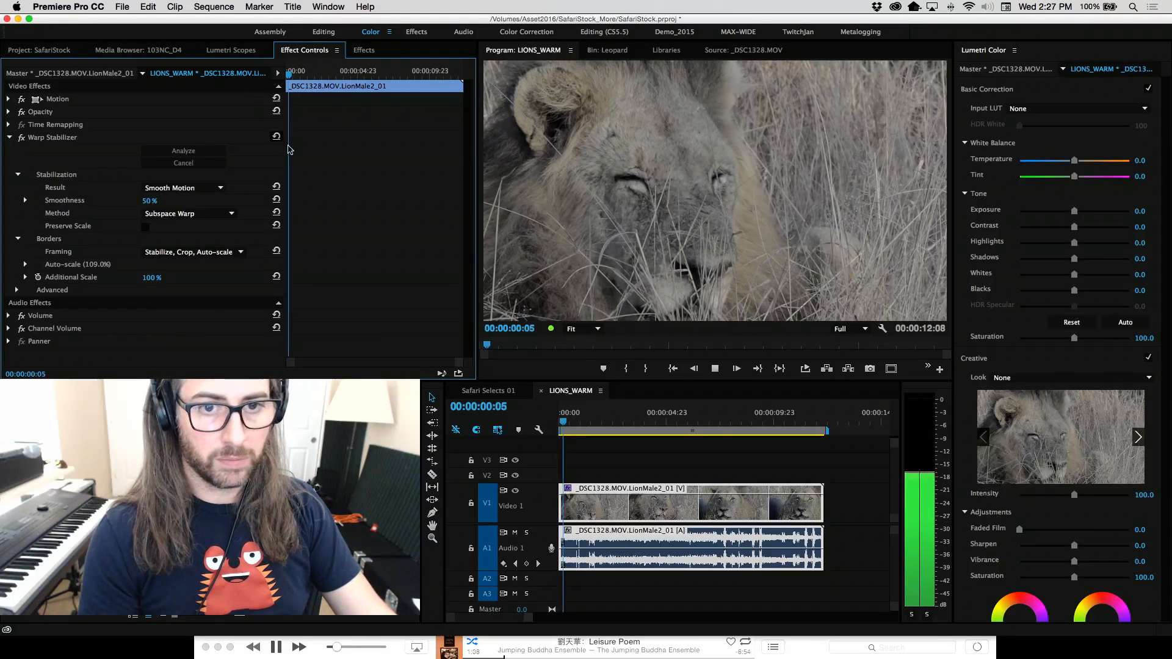
{"action": "left_click", "coordinate": [515, 534]}
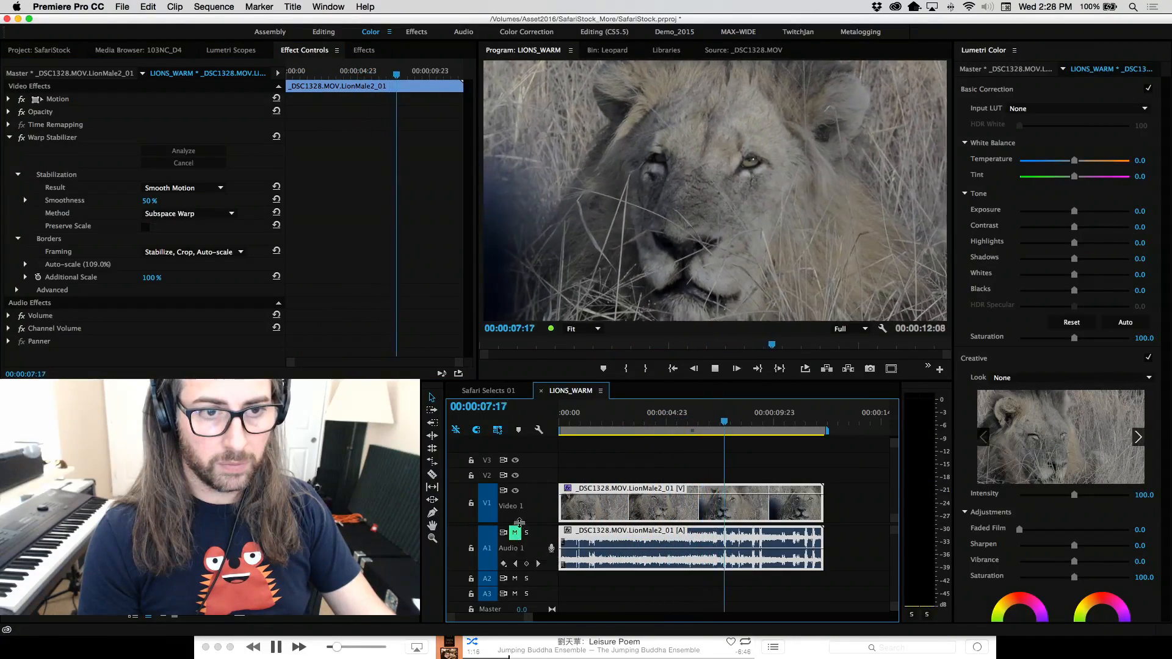
{"action": "key", "text": "space"}
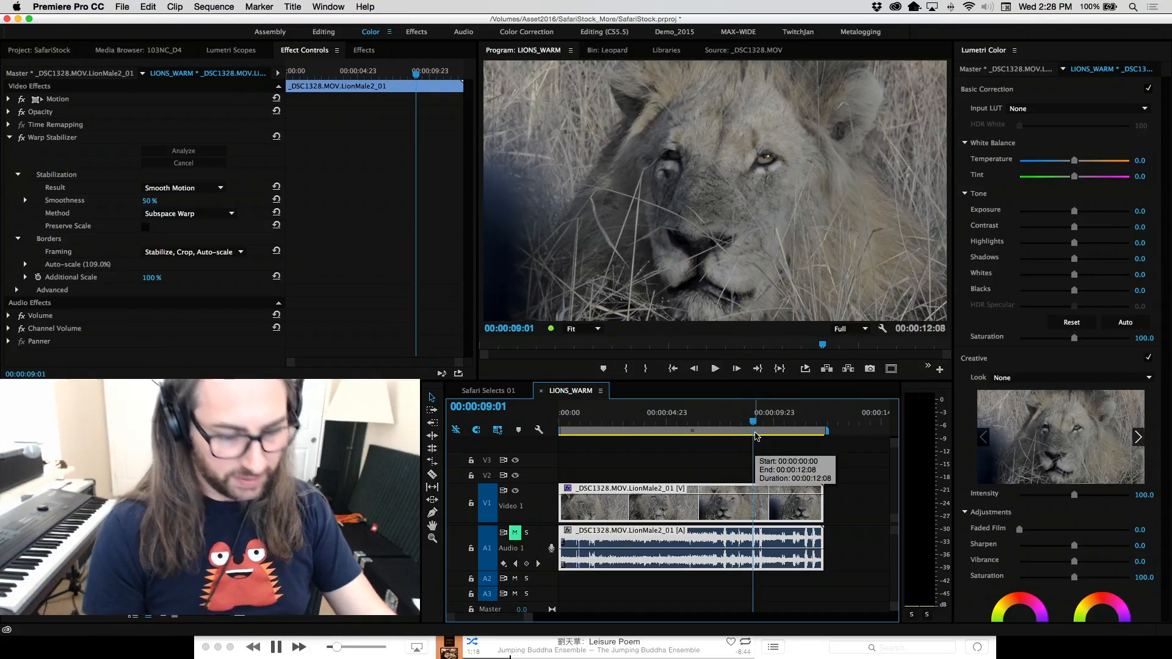
Play back to 00:00:06:05 and trim the end of the LionMale2_01 clip so it ends at 00:00:06:06.
{"action": "key", "text": "j"}
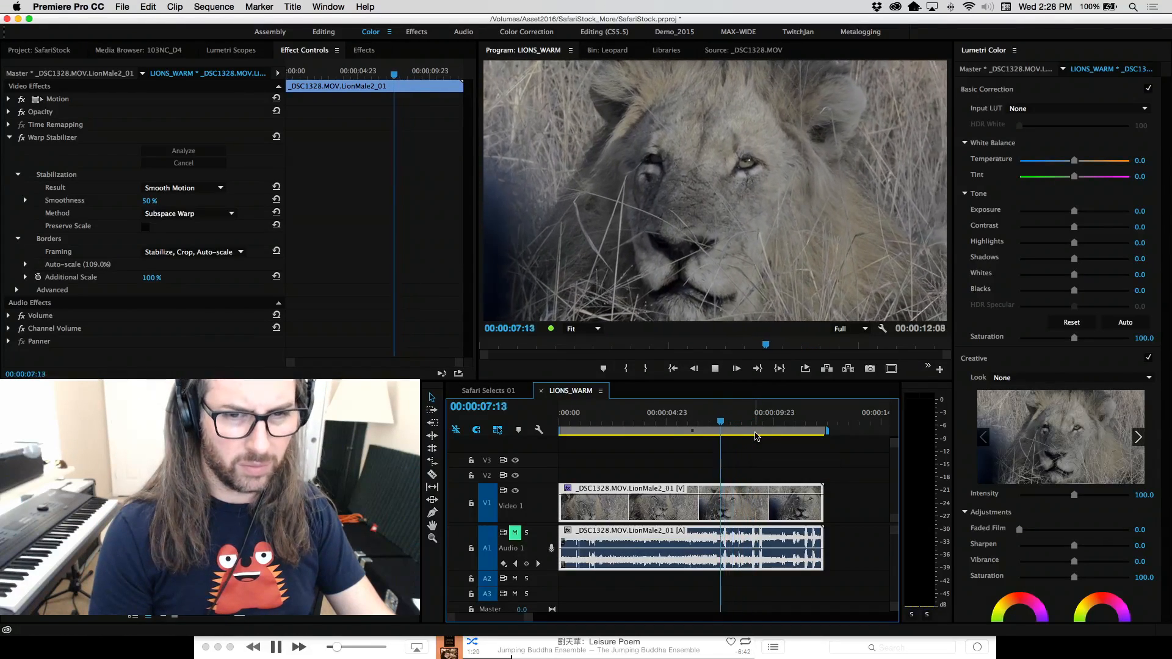
{"action": "key", "text": "k"}
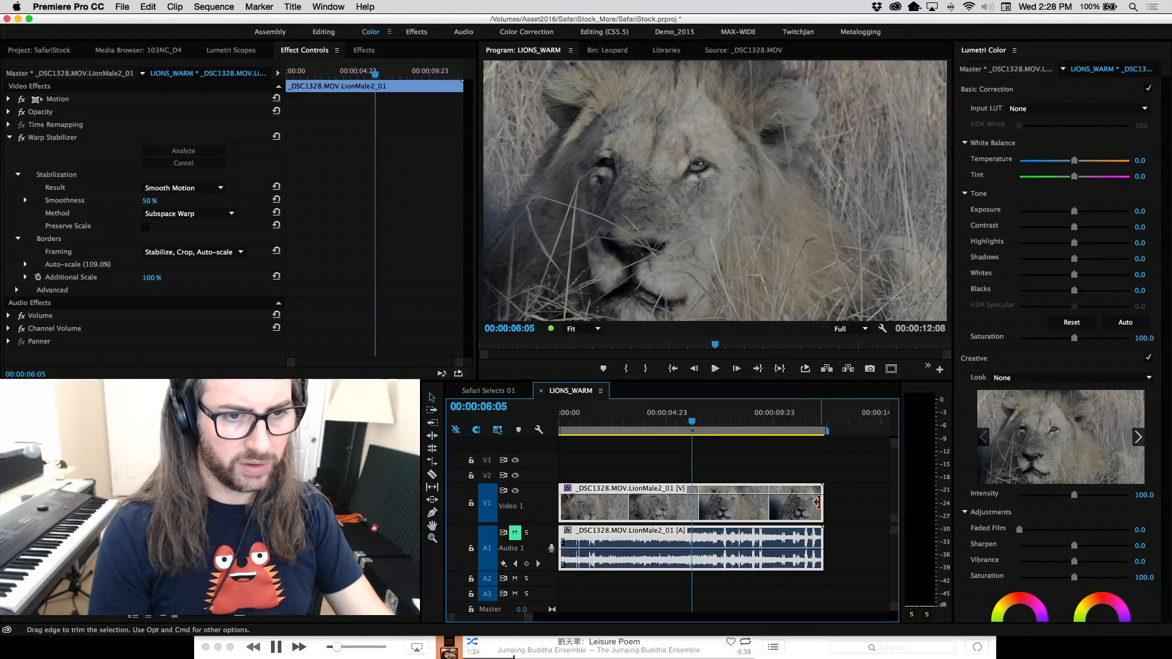
{"action": "left_click_drag", "start_coordinate": [806, 502], "coordinate": [742, 502]}
{"action": "key", "text": "="}
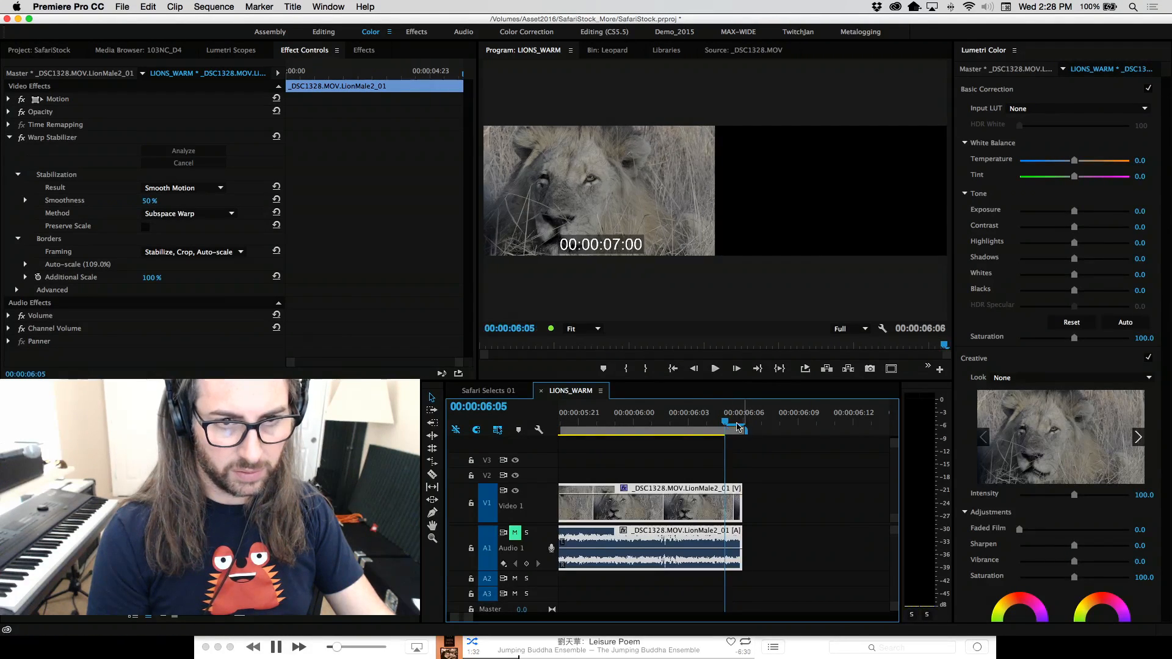
Step frame by frame around the trimmed end of the clip and check it against the work area's end.
{"action": "key", "text": "backslash"}
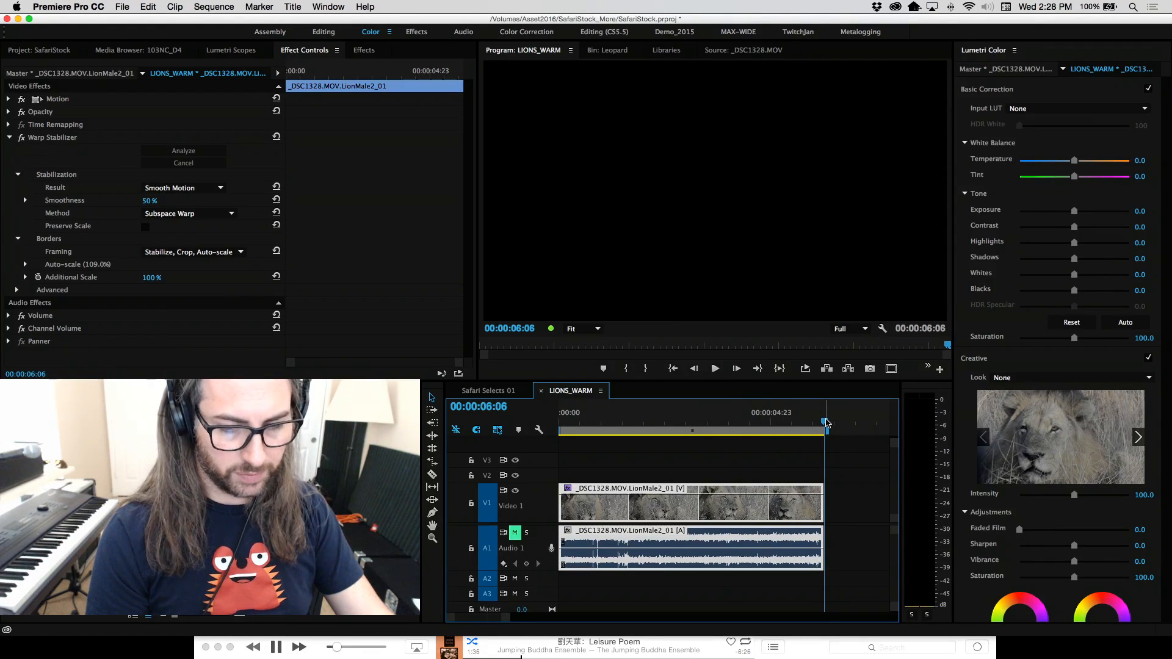
{"action": "key", "text": "backslash"}
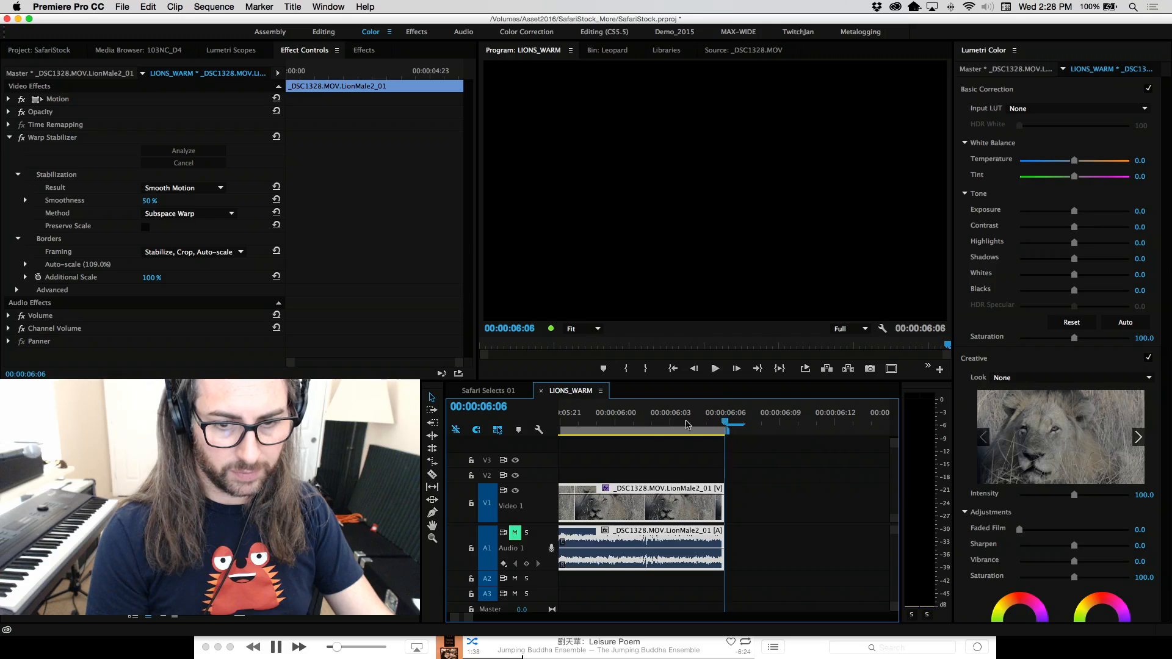
{"action": "key", "text": "Left"}
{"action": "key", "text": "Left"}
{"action": "key", "text": "Left"}
{"action": "key", "text": "Left"}
{"action": "key", "text": "Right"}
{"action": "key", "text": "Right"}
{"action": "key", "text": "Right"}
{"action": "key", "text": "Right"}
{"action": "key", "text": "Left"}
{"action": "key", "text": "Left"}
{"action": "key", "text": "Left"}
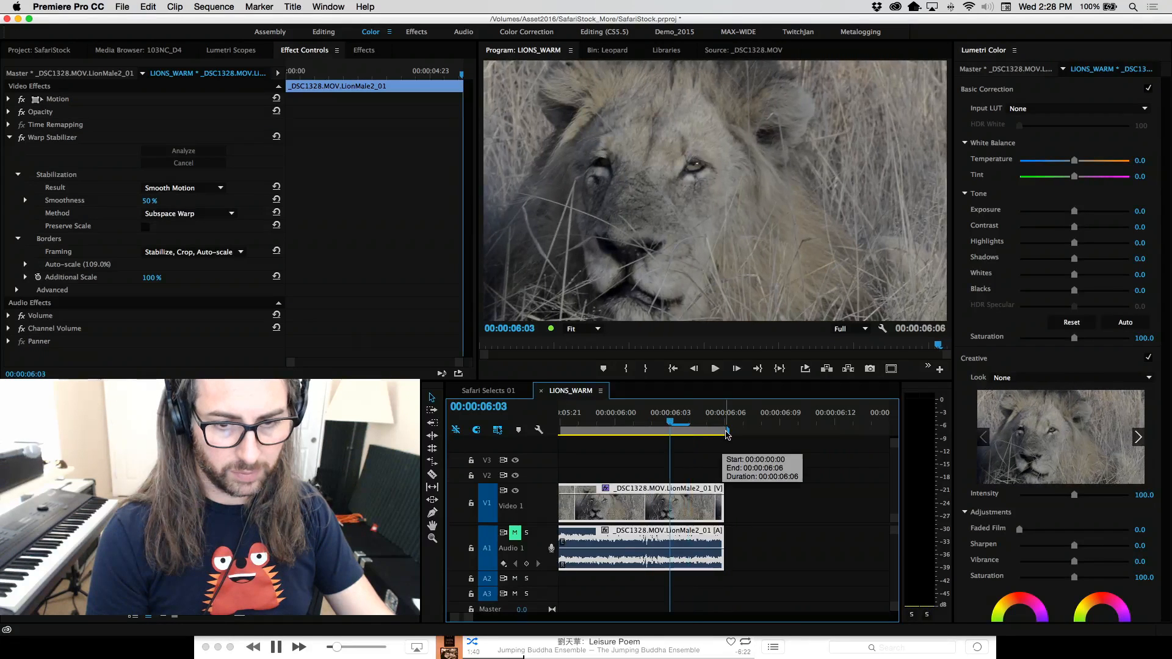
{"action": "left_click_drag", "start_coordinate": [728, 433], "coordinate": [690, 434]}
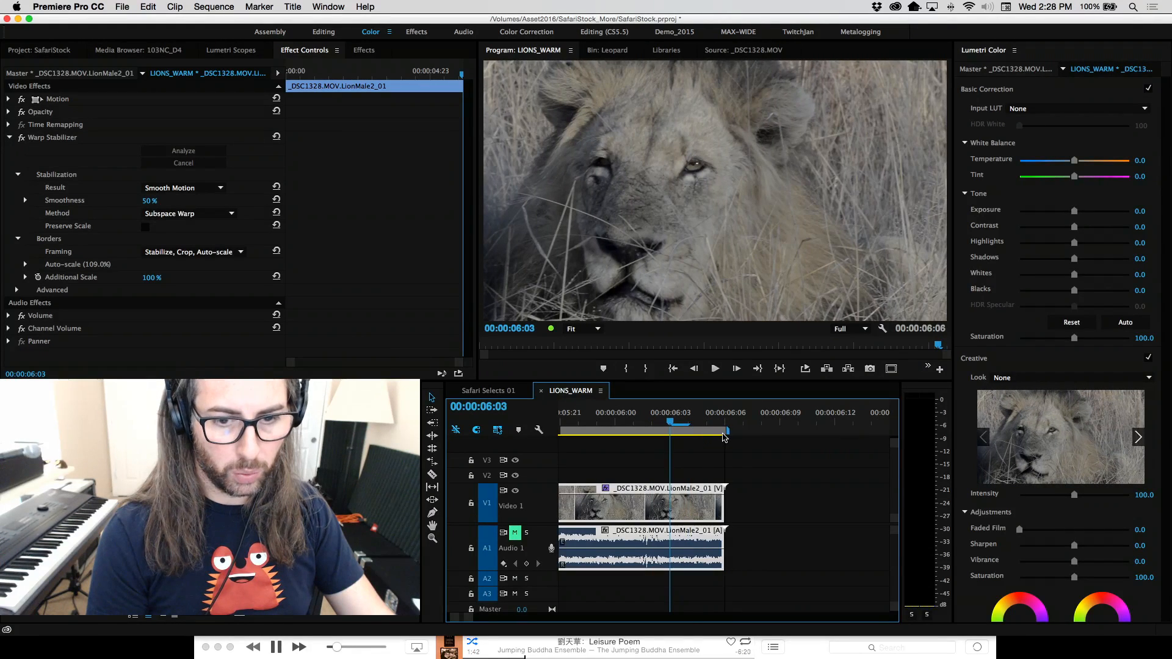
Play the trimmed LIONS_WARM sequence from the start, shuttling backward and forward to examine the stabilized lion shot.
{"action": "key", "text": "backslash"}
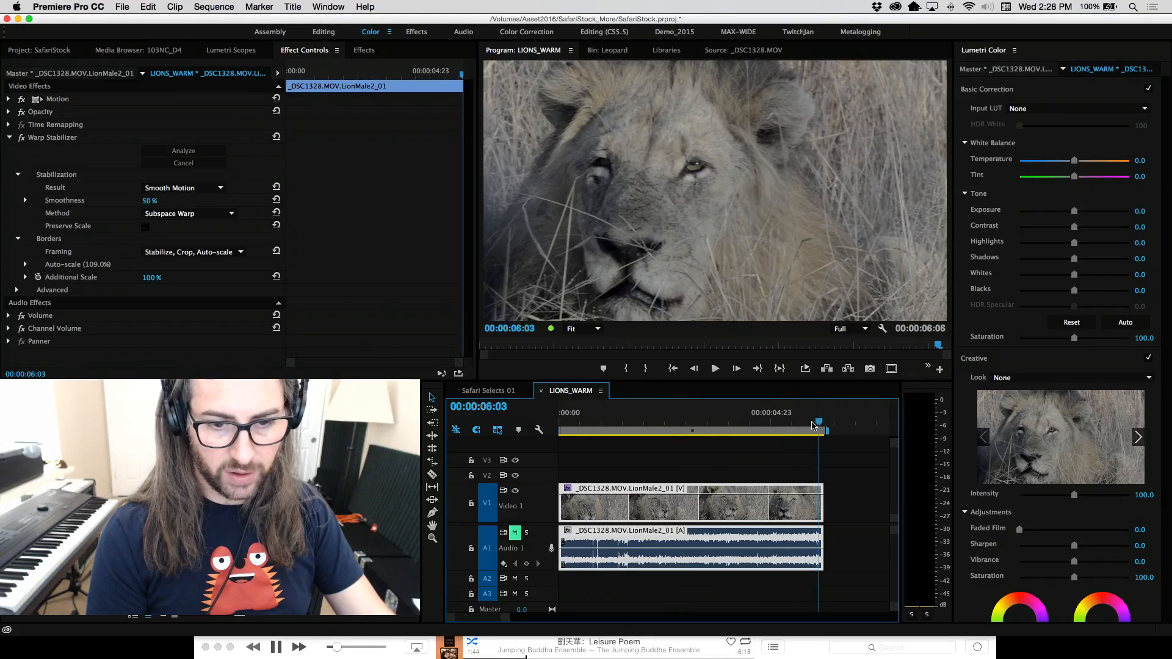
{"action": "key", "text": "Home"}
{"action": "key", "text": "space"}
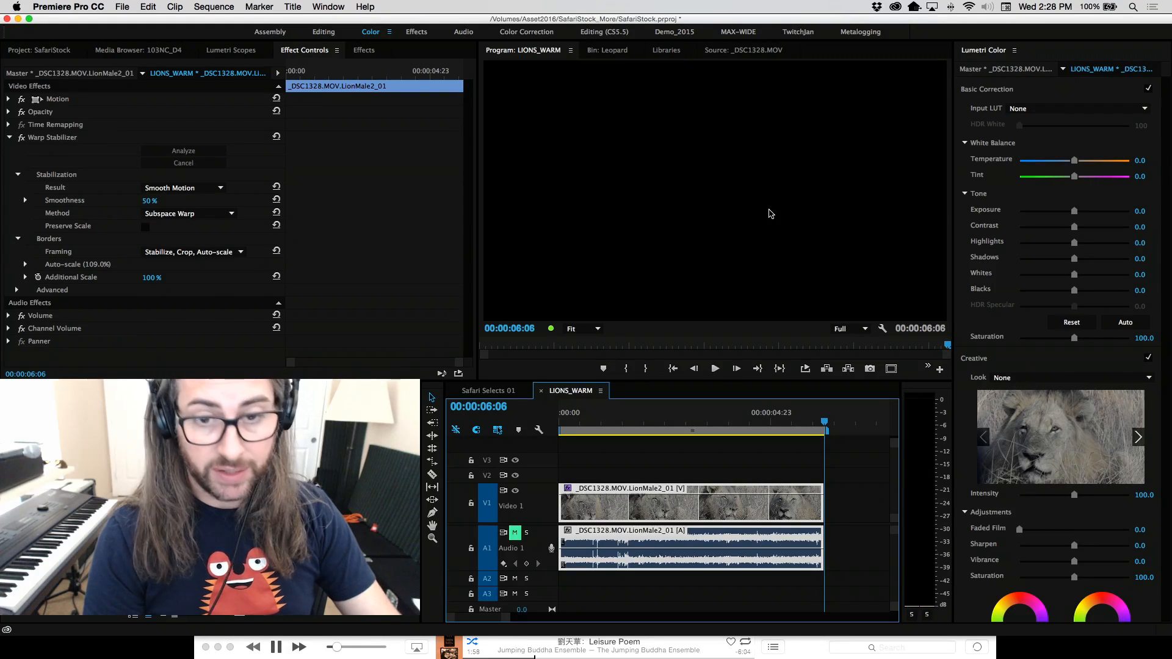
{"action": "key", "text": "space"}
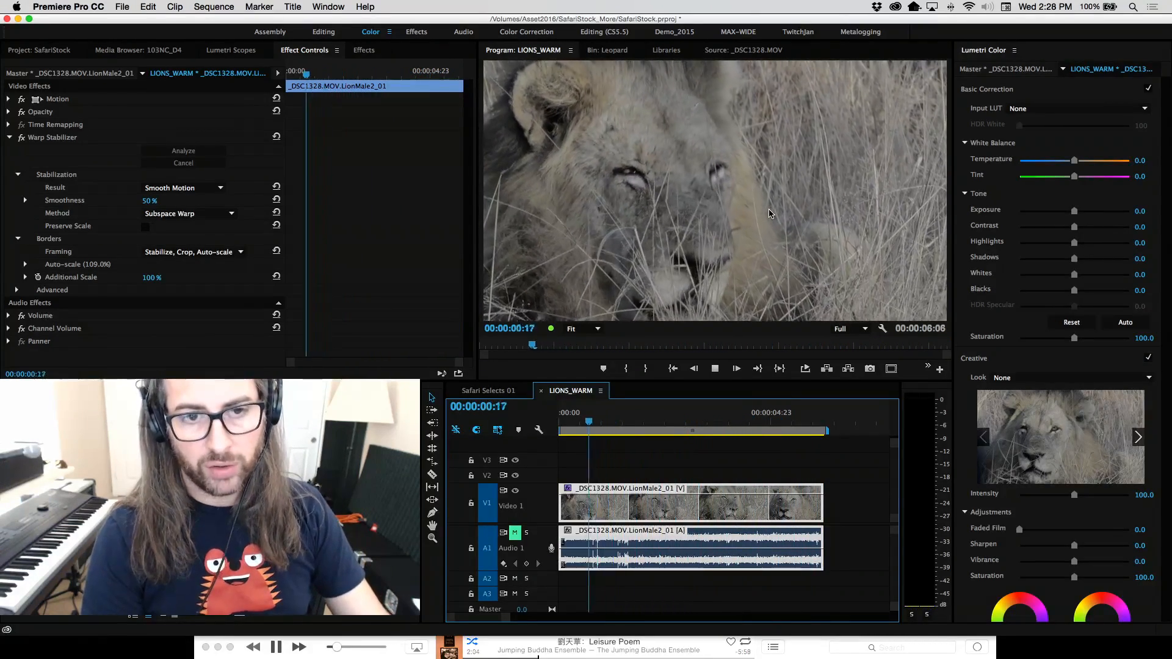
{"action": "key", "text": "space"}
{"action": "key", "text": "space"}
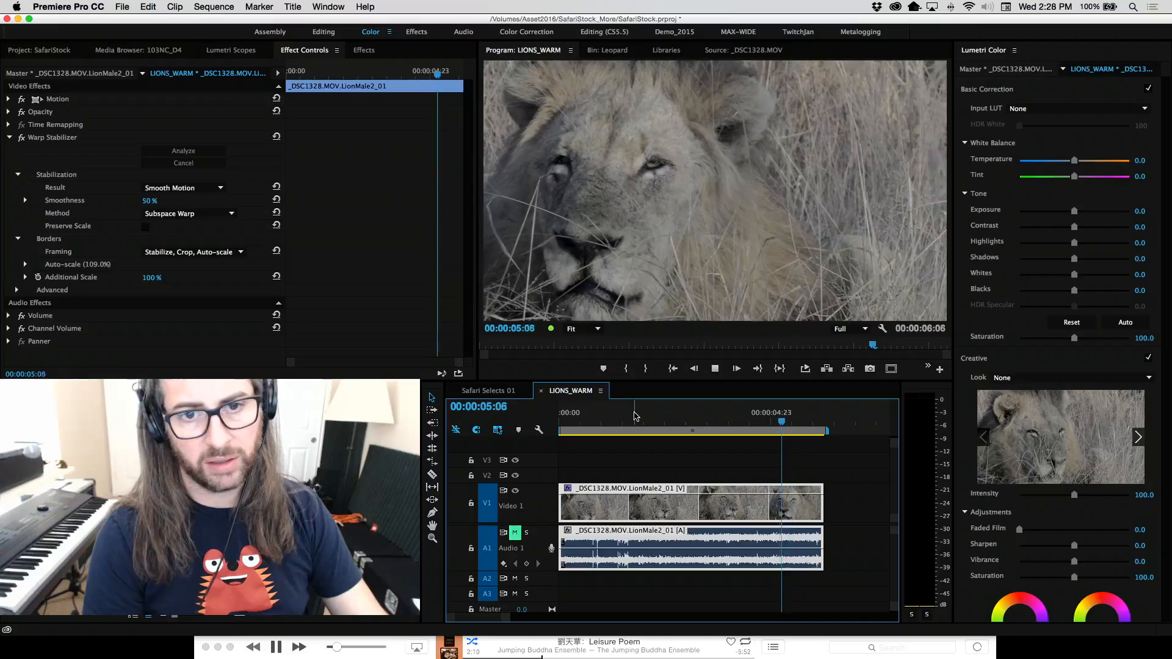
{"action": "key", "text": "j"}
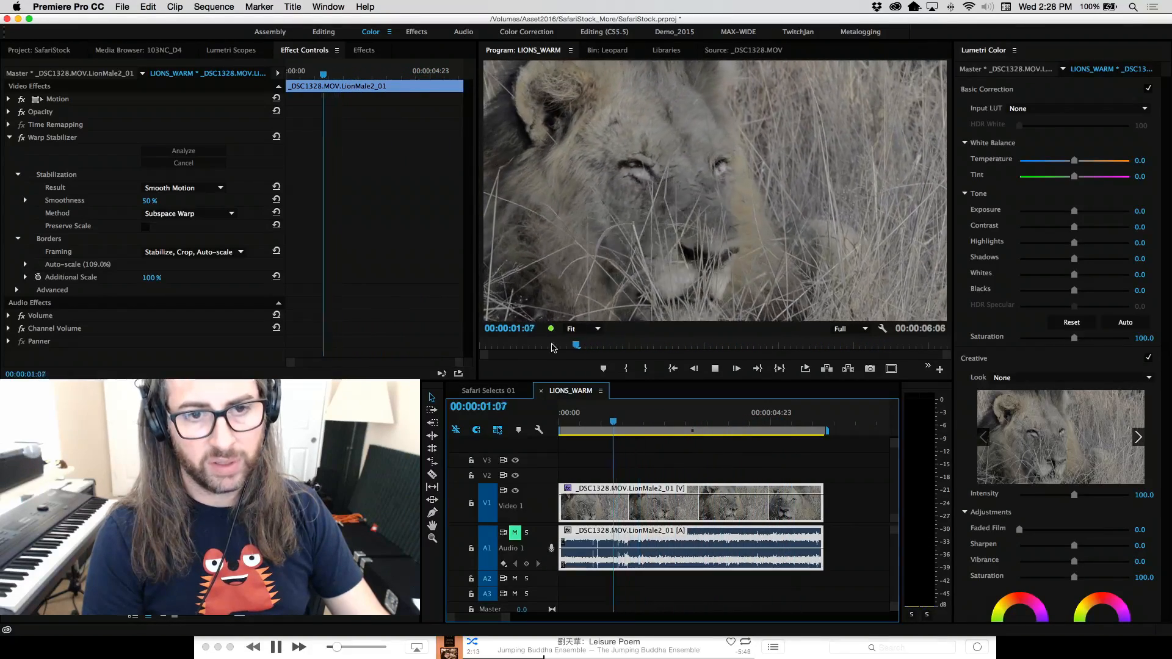
{"action": "key", "text": "l"}
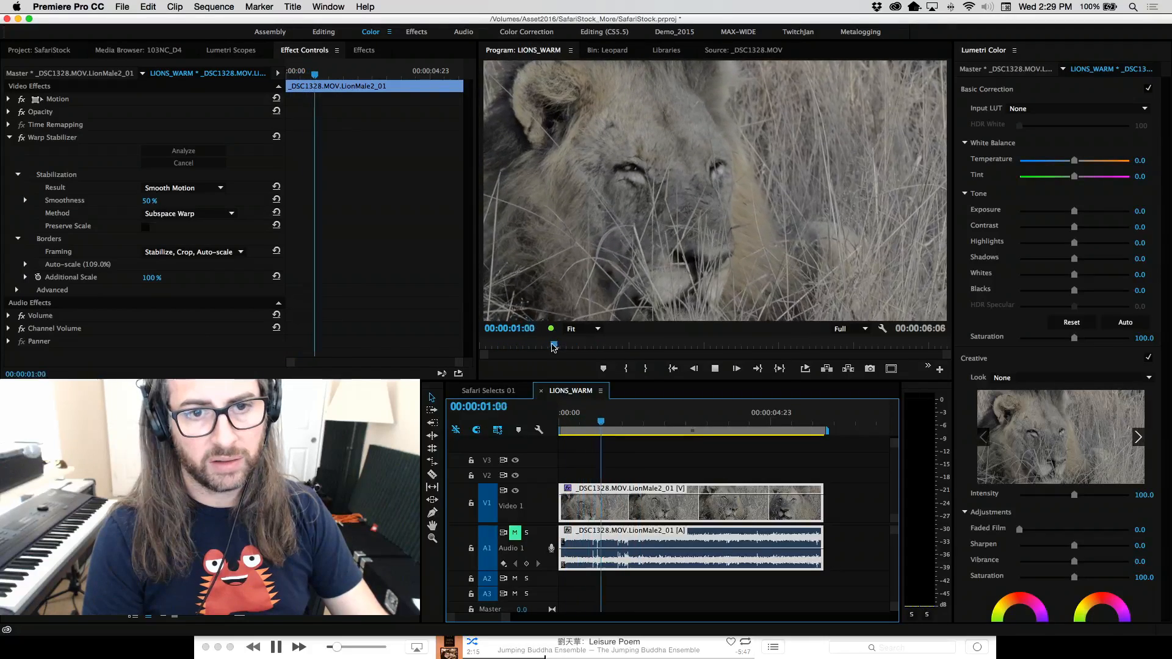
{"action": "key", "text": "j"}
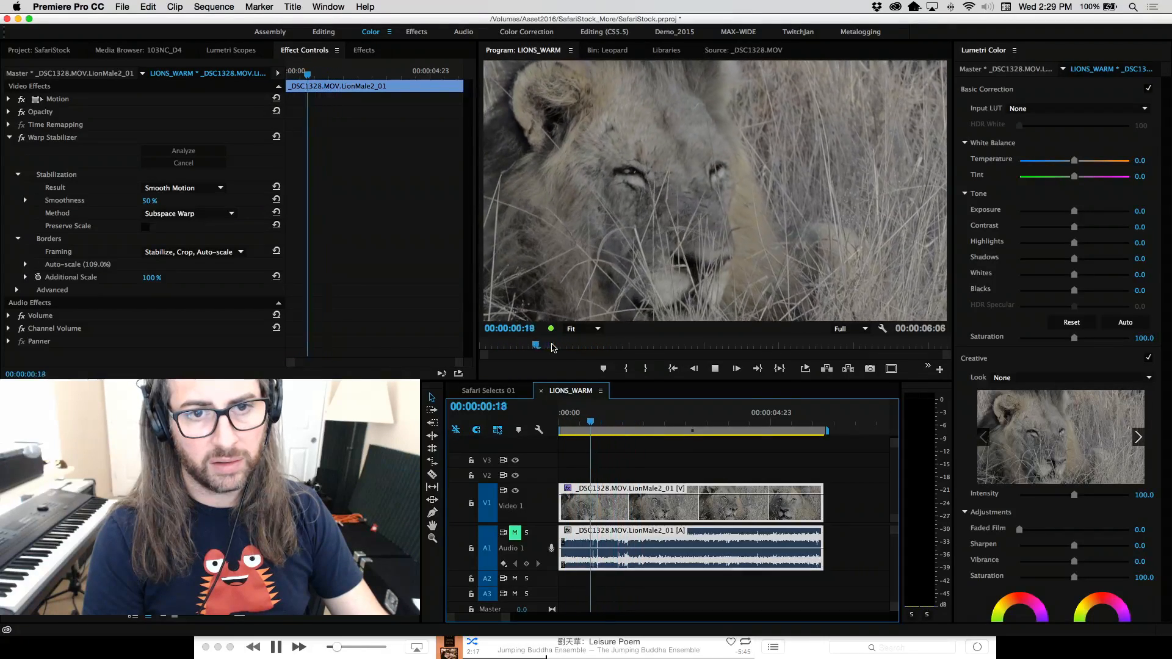
{"action": "key", "text": "l"}
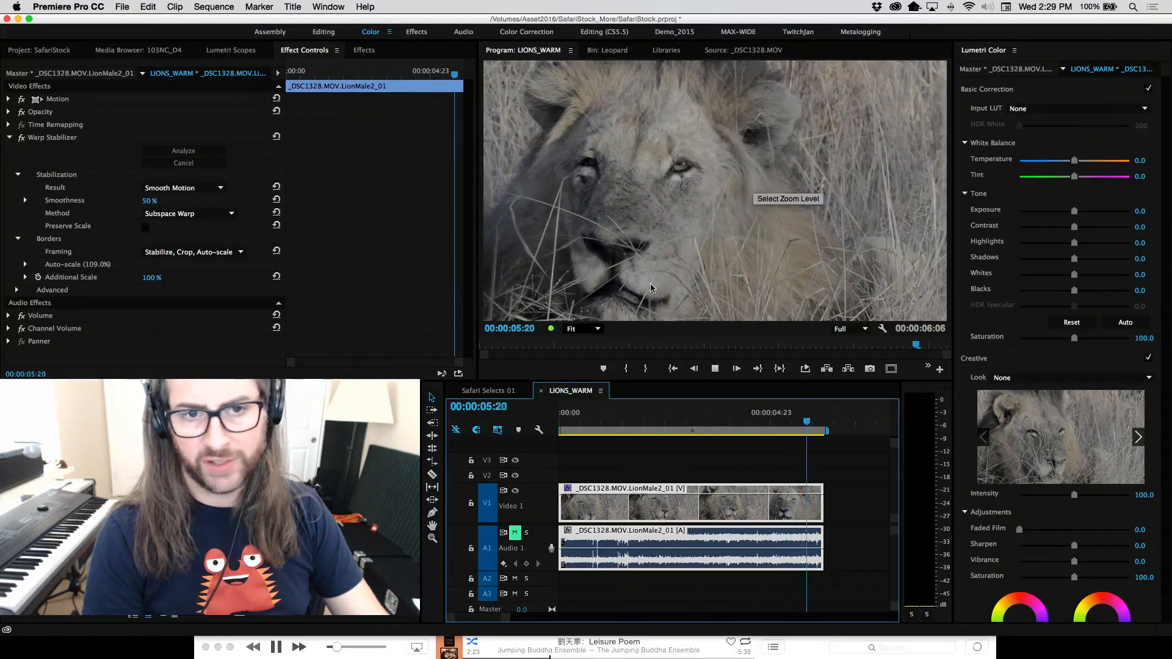
{"action": "key", "text": "j"}
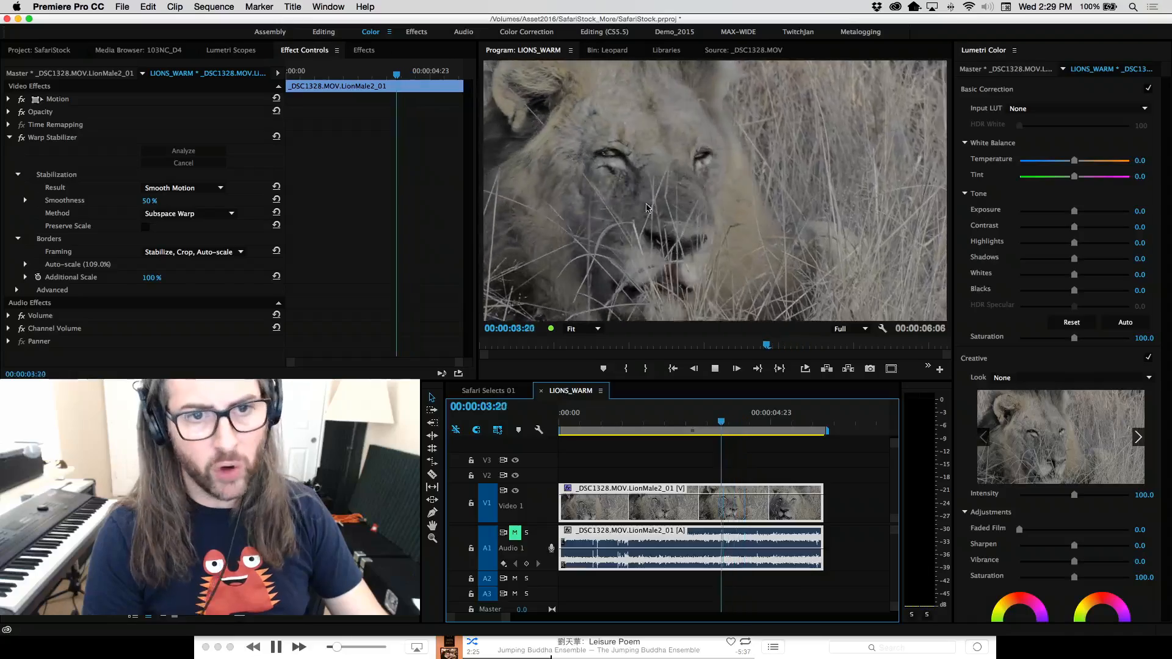
Enlarge the Program monitor to inspect the stabilized shot in playback, restore the layout and stop playback.
{"action": "key", "text": "grave"}
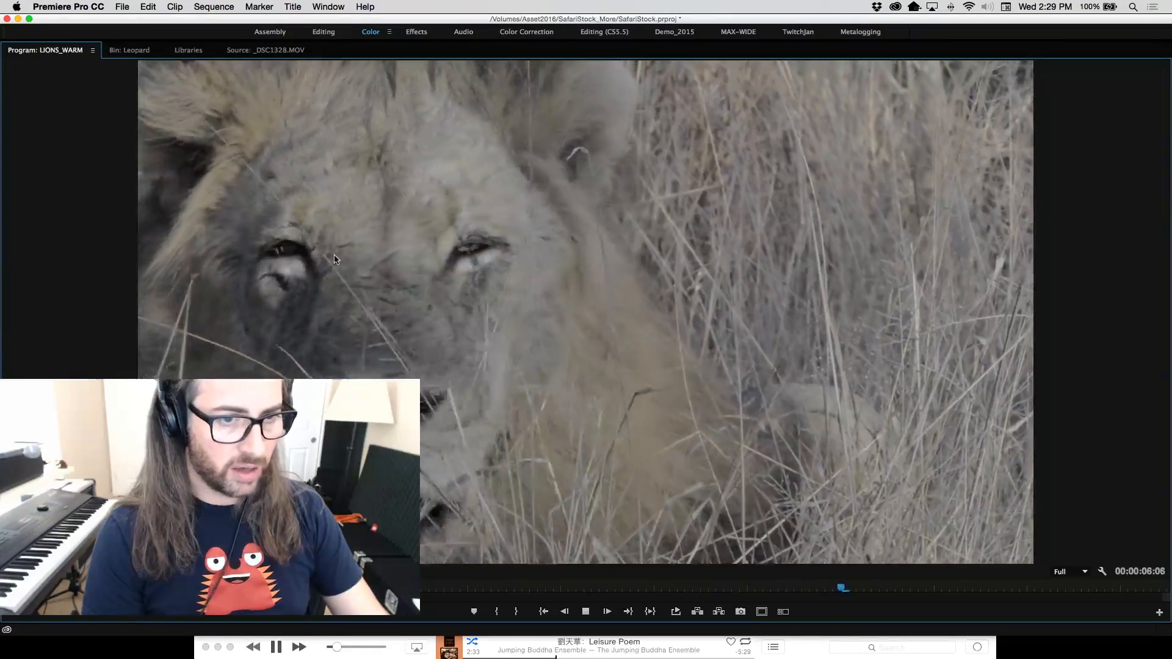
{"action": "key", "text": "j"}
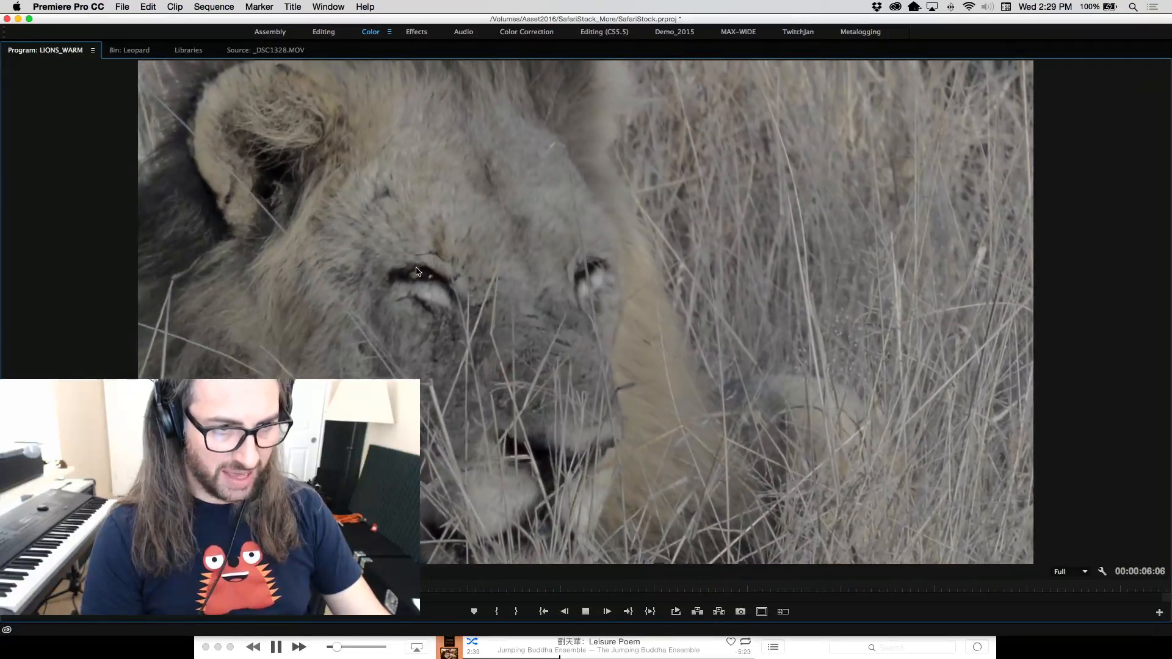
{"action": "key", "text": "k"}
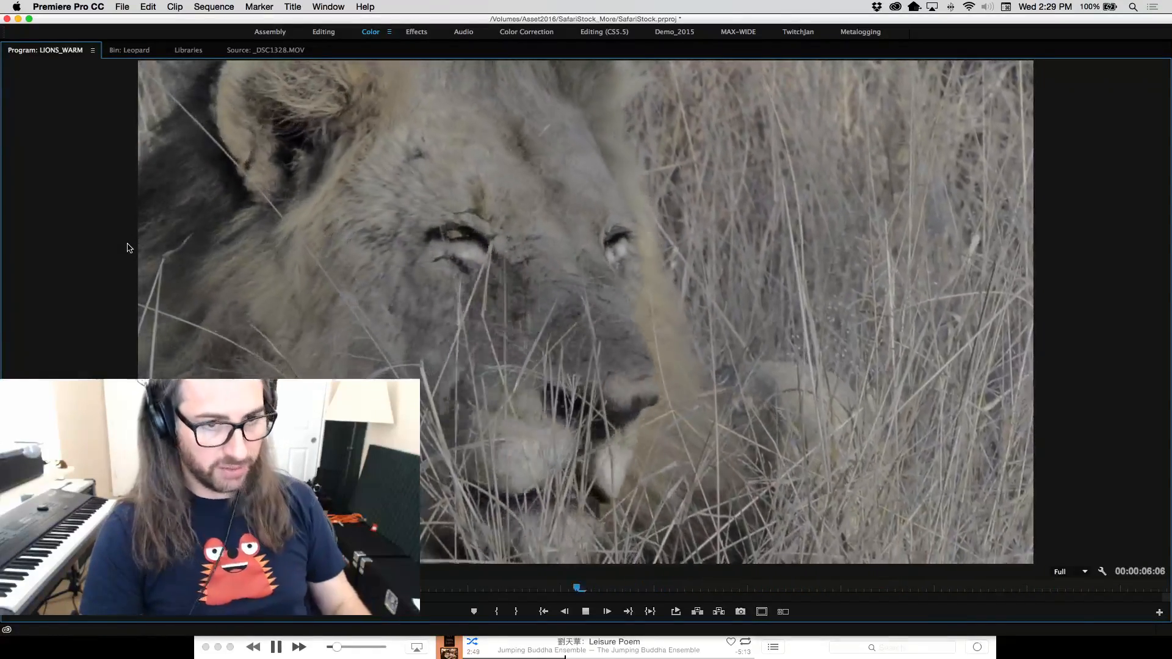
{"action": "key", "text": "grave"}
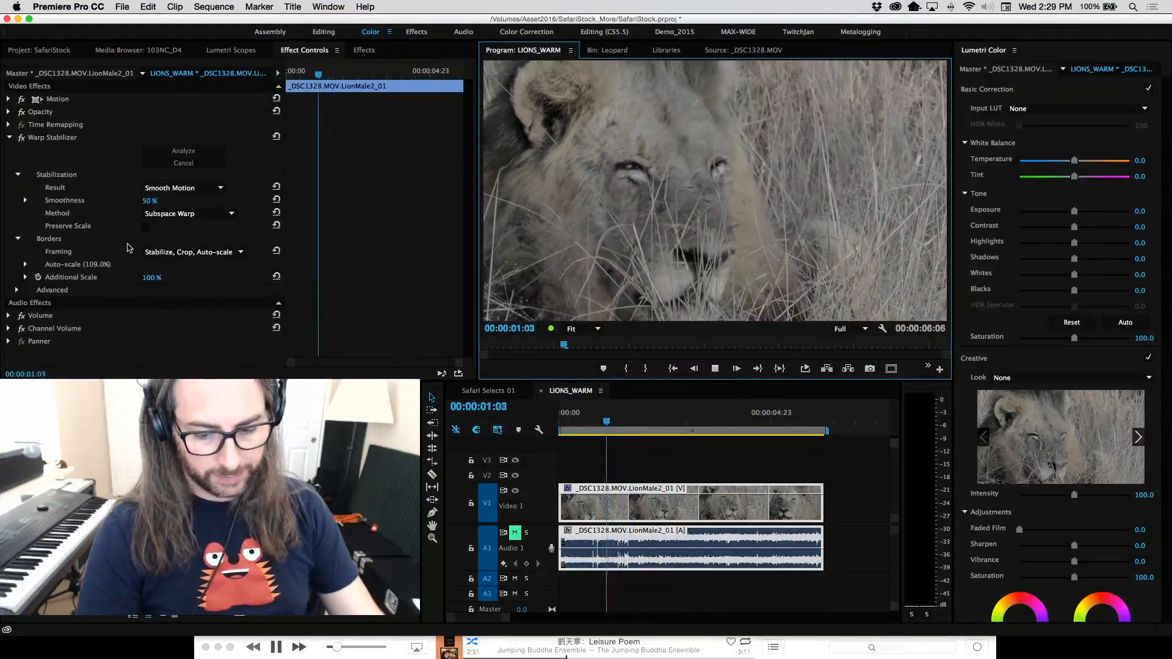
{"action": "key", "text": "space"}
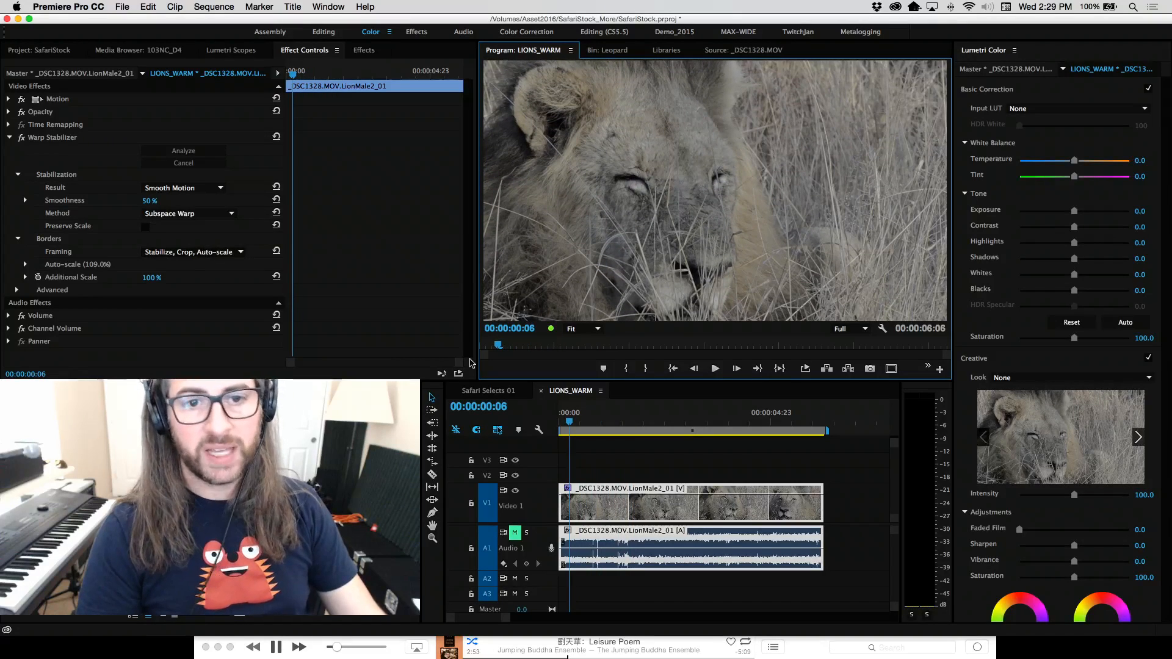
Save the project under the new name SafariStock_01 in the SafariStock_More folder.
{"action": "left_click", "coordinate": [132, 6]}
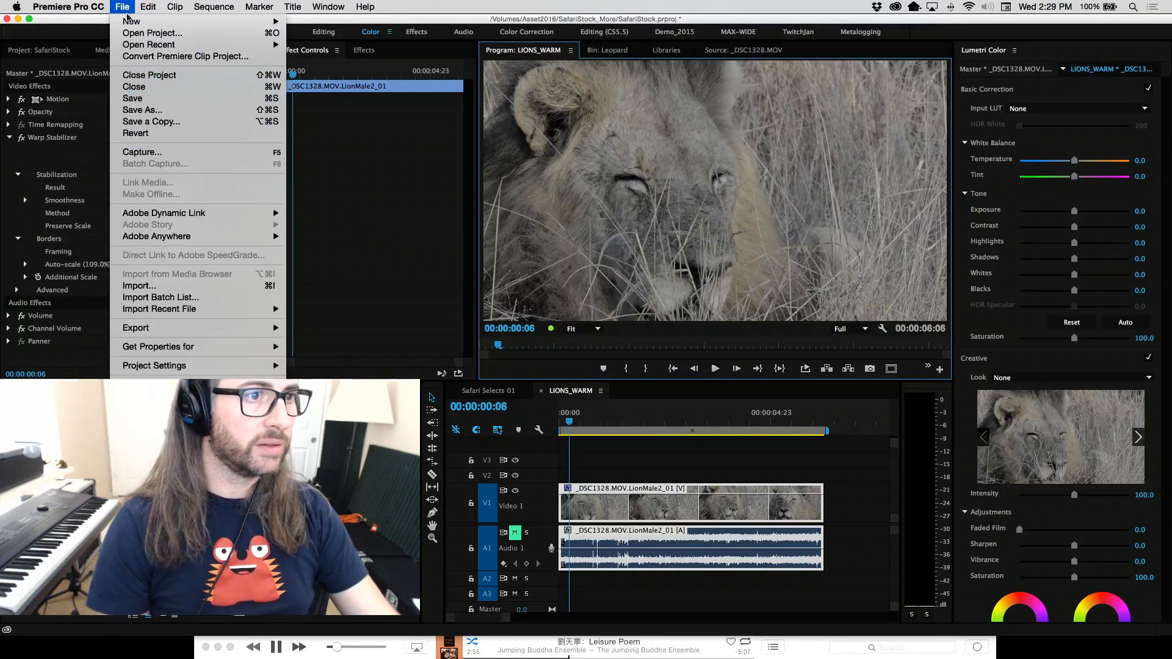
{"action": "left_click", "coordinate": [199, 112]}
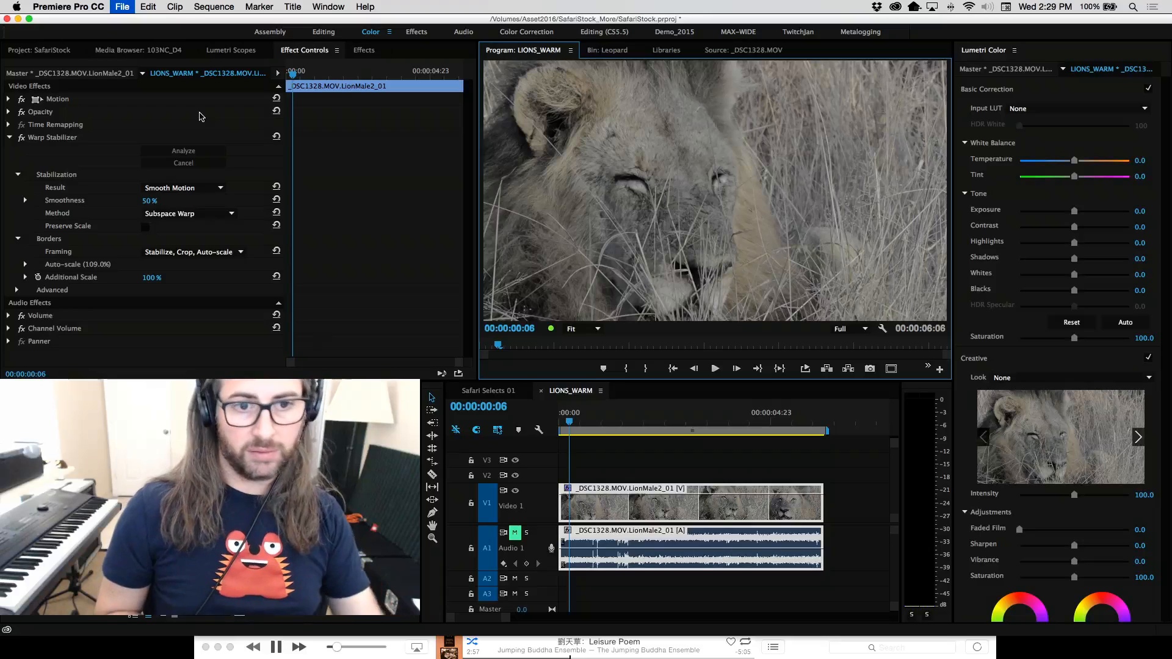
{"action": "key", "text": "Right"}
{"action": "type", "text": "_"}
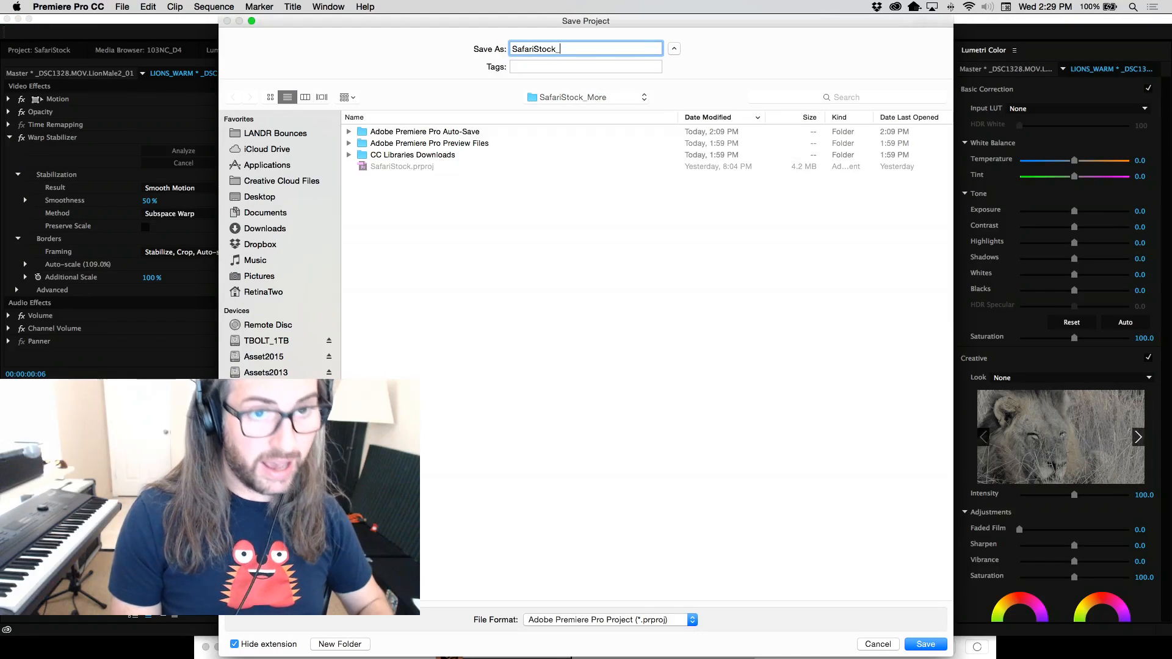
{"action": "type", "text": "01"}
{"action": "key", "text": "Return"}
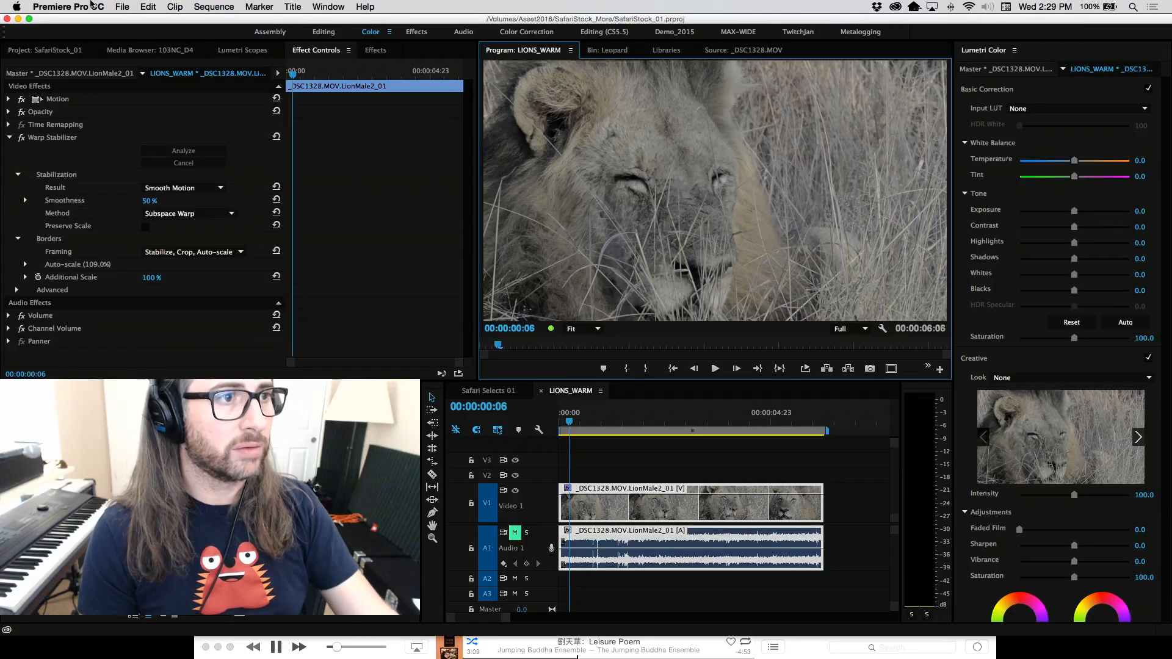
Open _DSC1333.MOV from the 103NC_D4 footage folder in the Source monitor and scrub through the lion shot.
{"action": "left_click", "coordinate": [145, 53]}
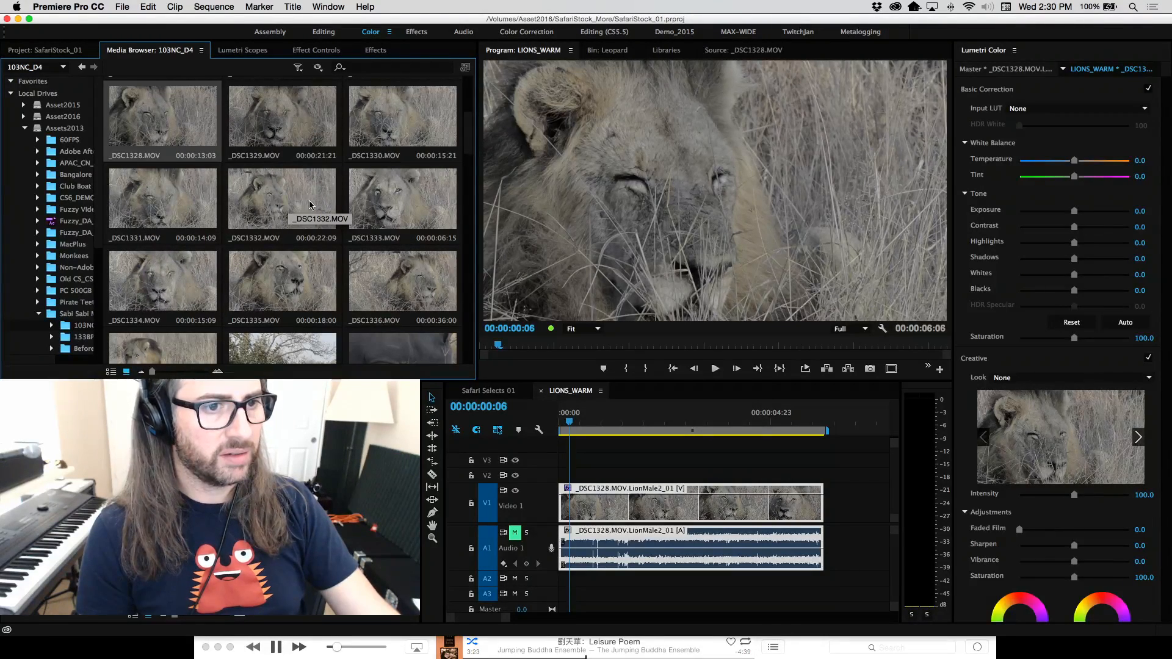
{"action": "left_click", "coordinate": [361, 202]}
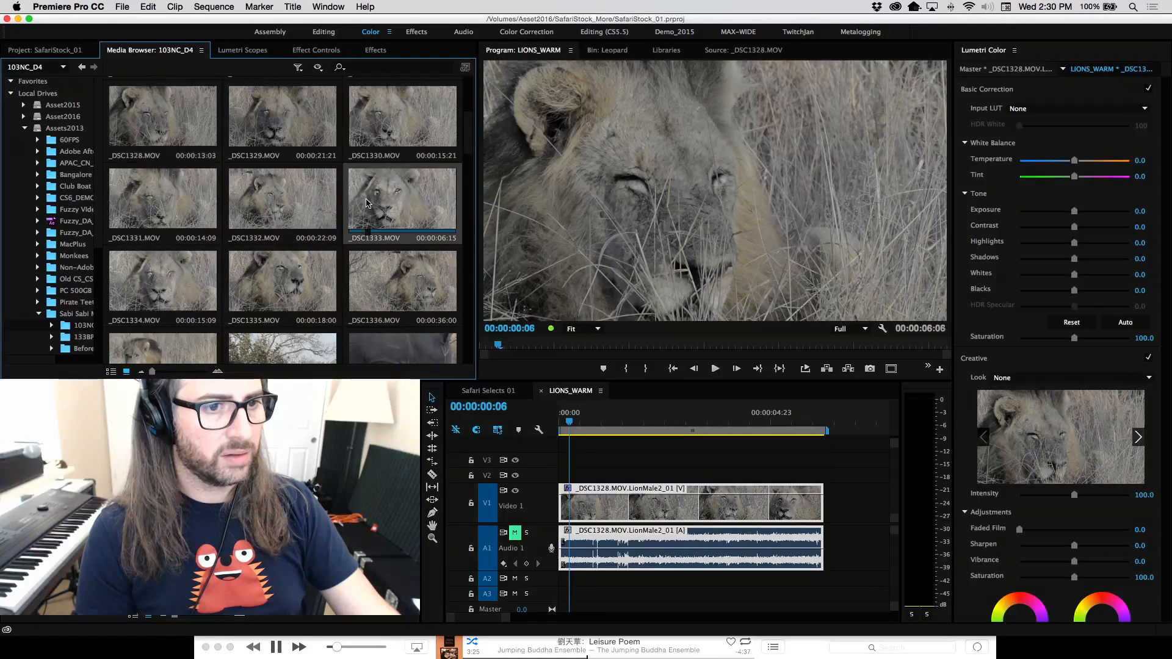
{"action": "double_click", "coordinate": [360, 202]}
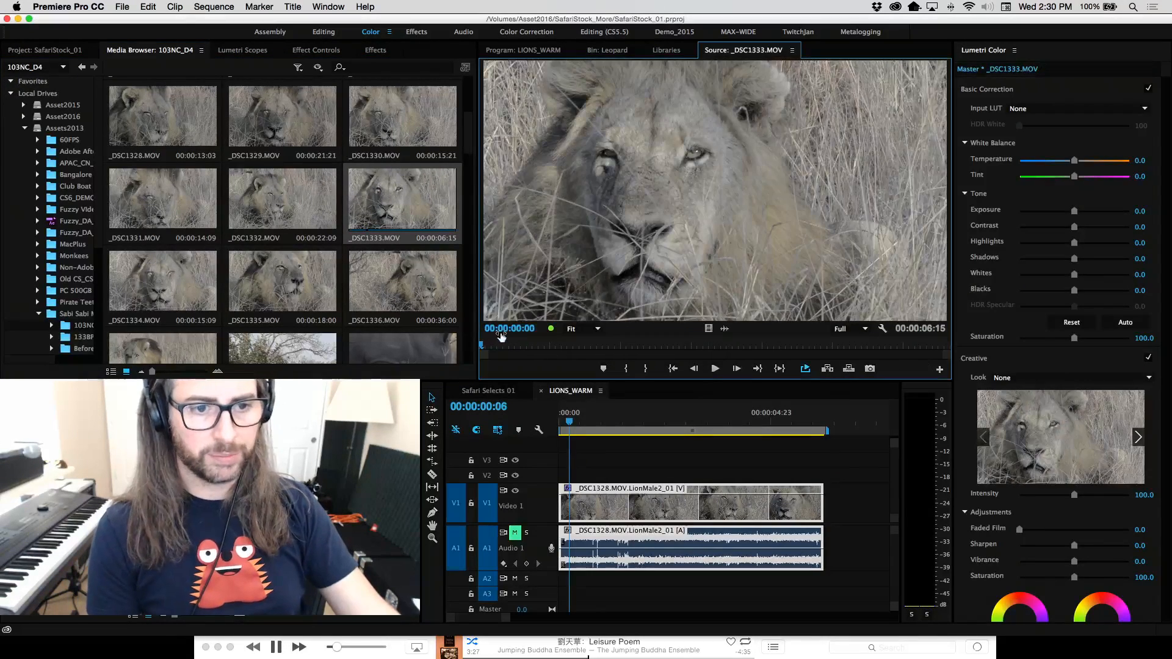
{"action": "mouse_move", "coordinate": [483, 347]}
{"action": "left_mouse_down"}
{"action": "mouse_move", "coordinate": [928, 343]}
{"action": "mouse_move", "coordinate": [488, 340]}
{"action": "left_mouse_up"}
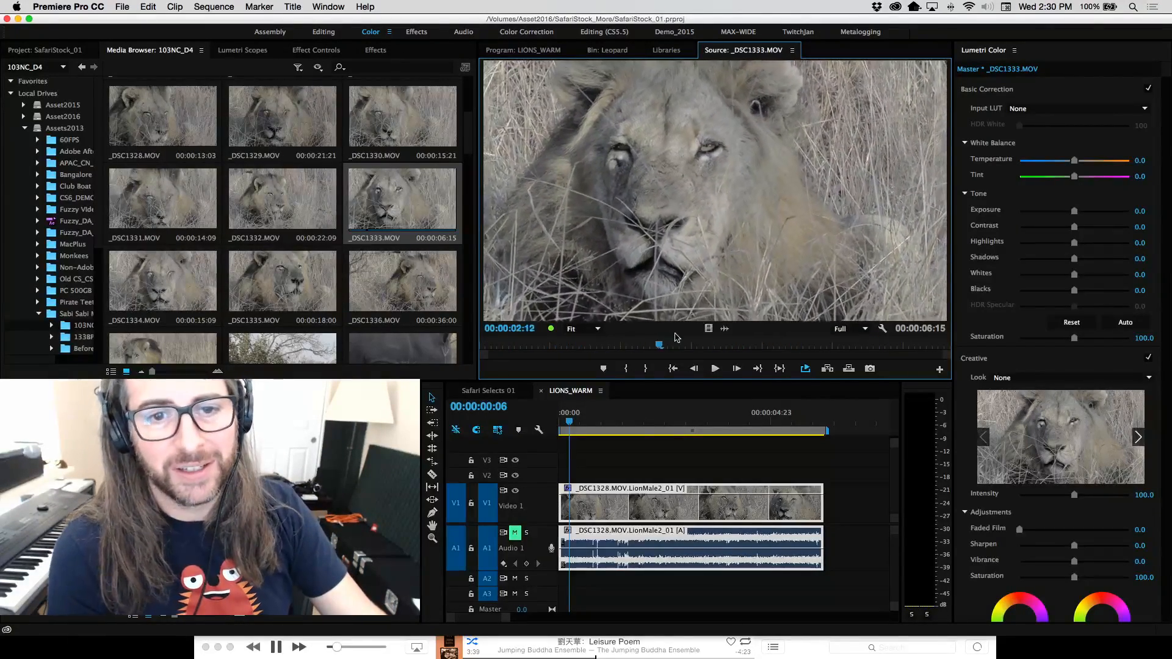
{"action": "left_click_drag", "start_coordinate": [677, 338], "coordinate": [900, 330]}
{"action": "left_click_drag", "start_coordinate": [797, 335], "coordinate": [641, 336]}
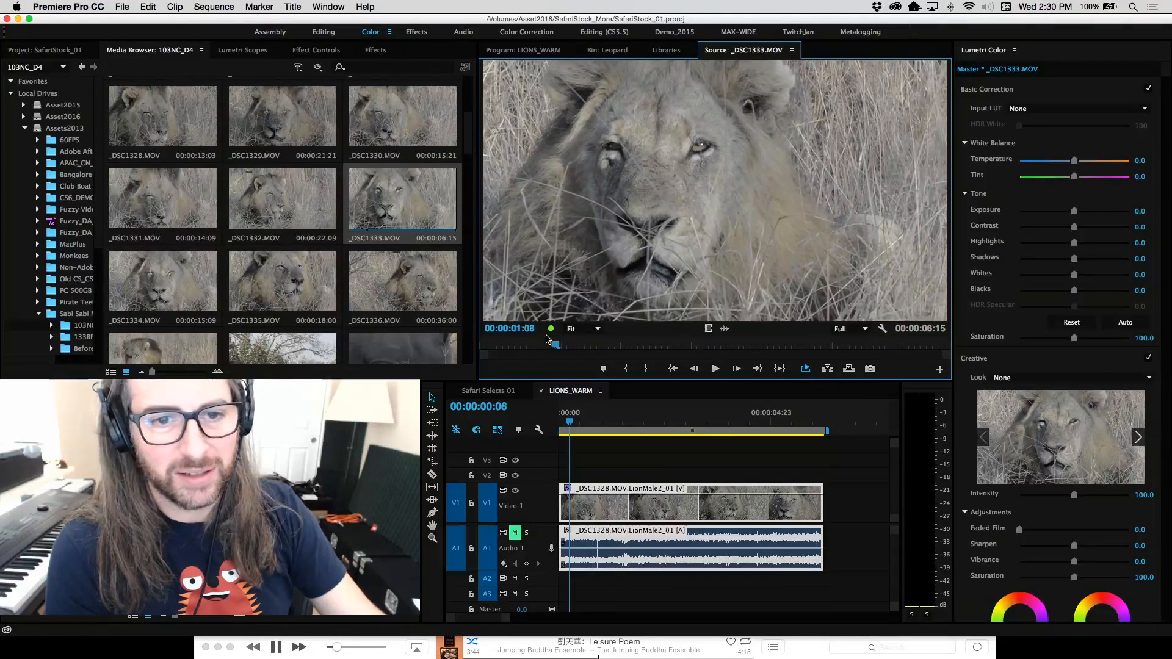
{"action": "left_click_drag", "start_coordinate": [557, 336], "coordinate": [645, 334]}
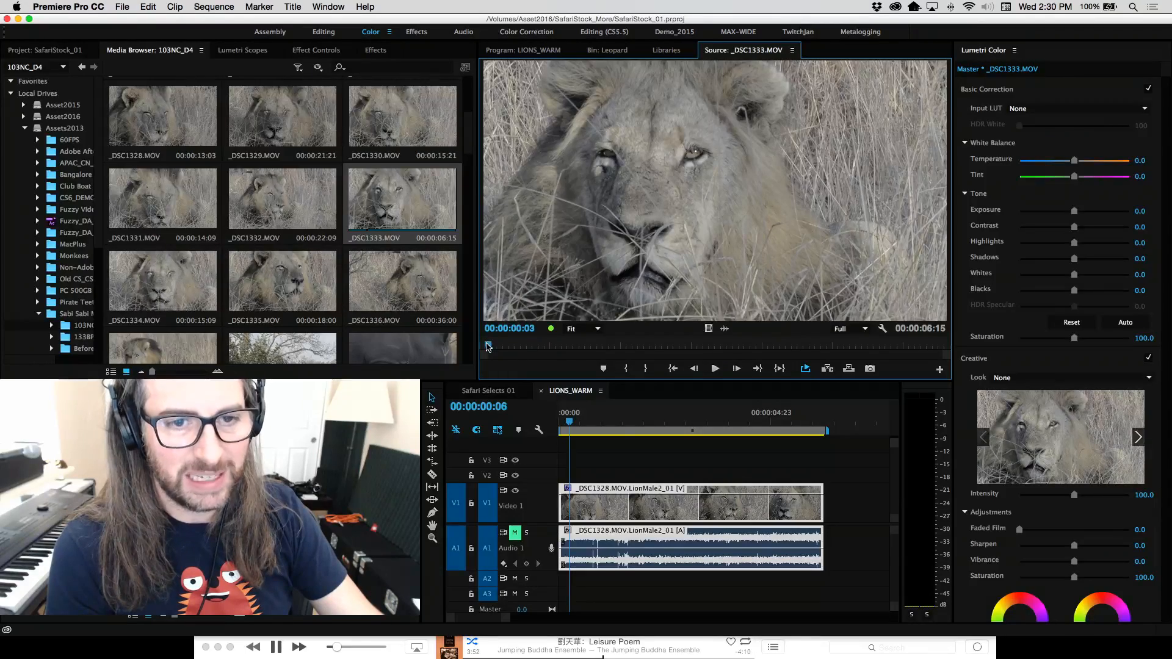
{"action": "left_click_drag", "start_coordinate": [489, 347], "coordinate": [294, 349]}
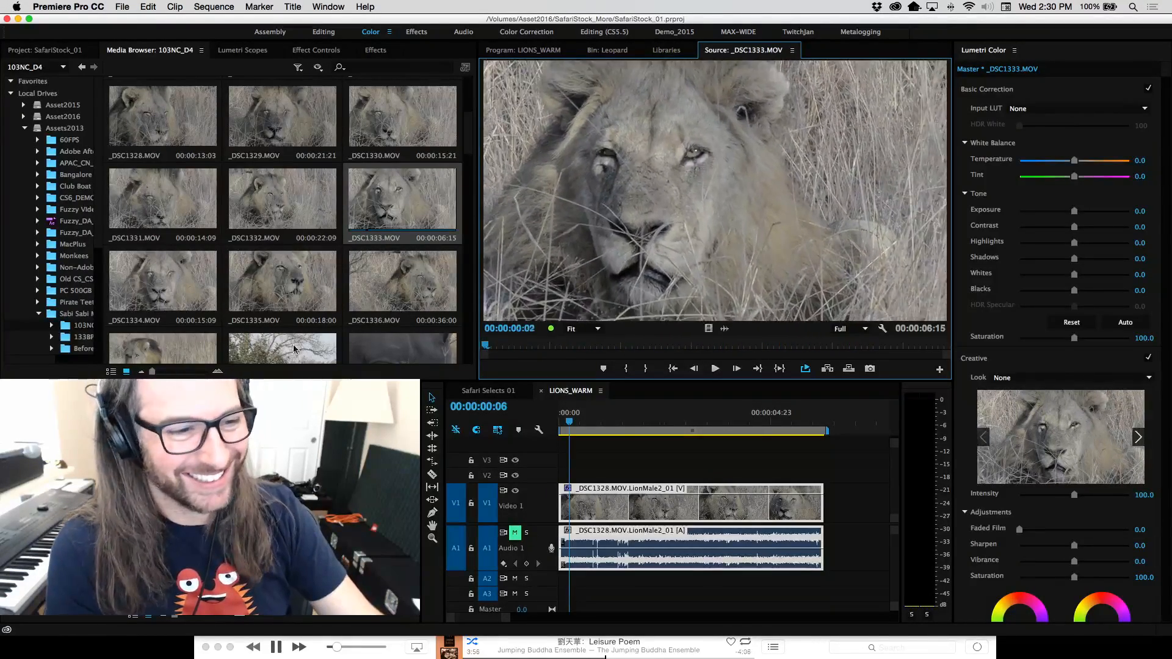
Load _DSC1334.MOV in the Source monitor, return the LIONS_WARM playhead to the start, and review the source clip almost to its end.
{"action": "double_click", "coordinate": [140, 290]}
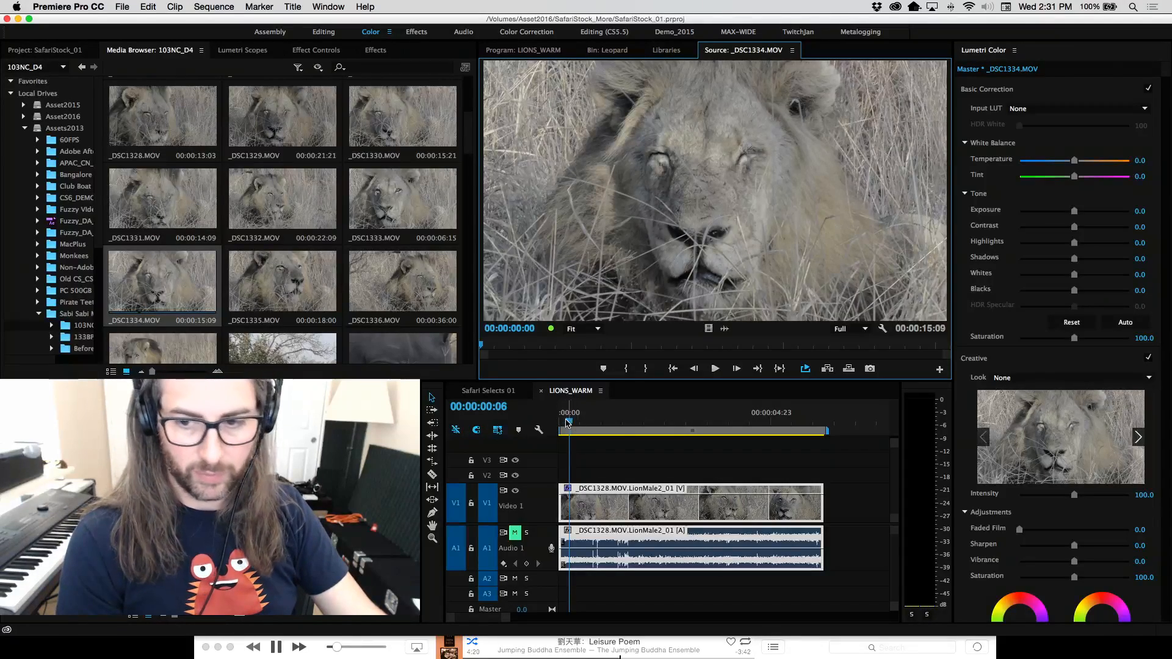
{"action": "left_click_drag", "start_coordinate": [569, 421], "coordinate": [526, 448]}
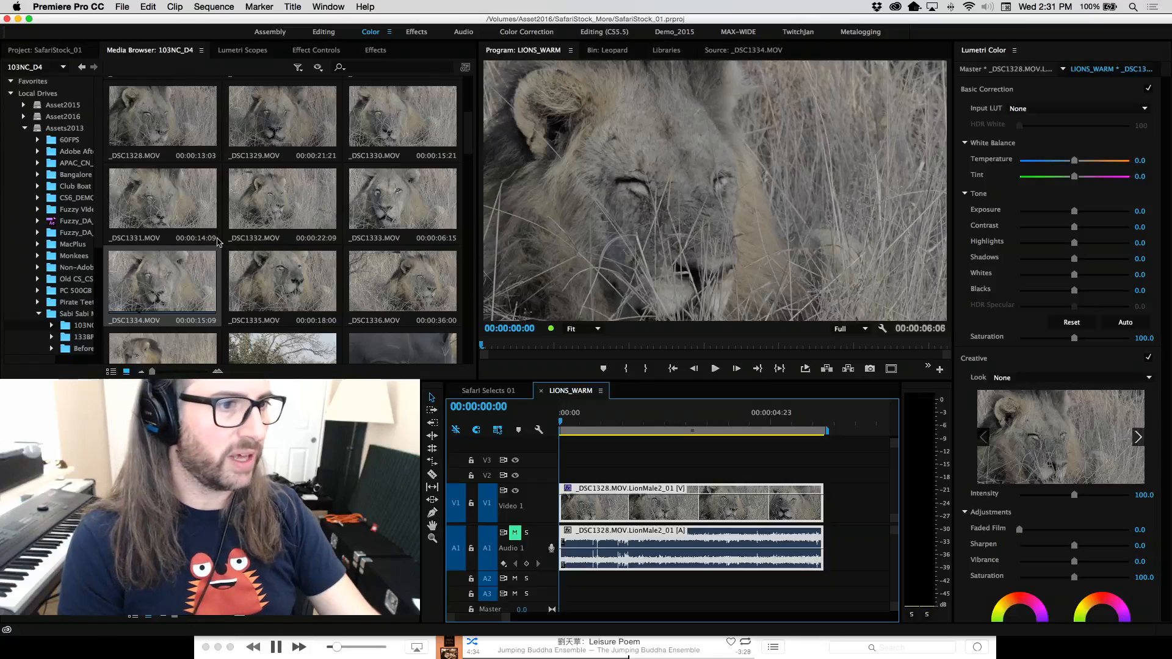
{"action": "double_click", "coordinate": [152, 291]}
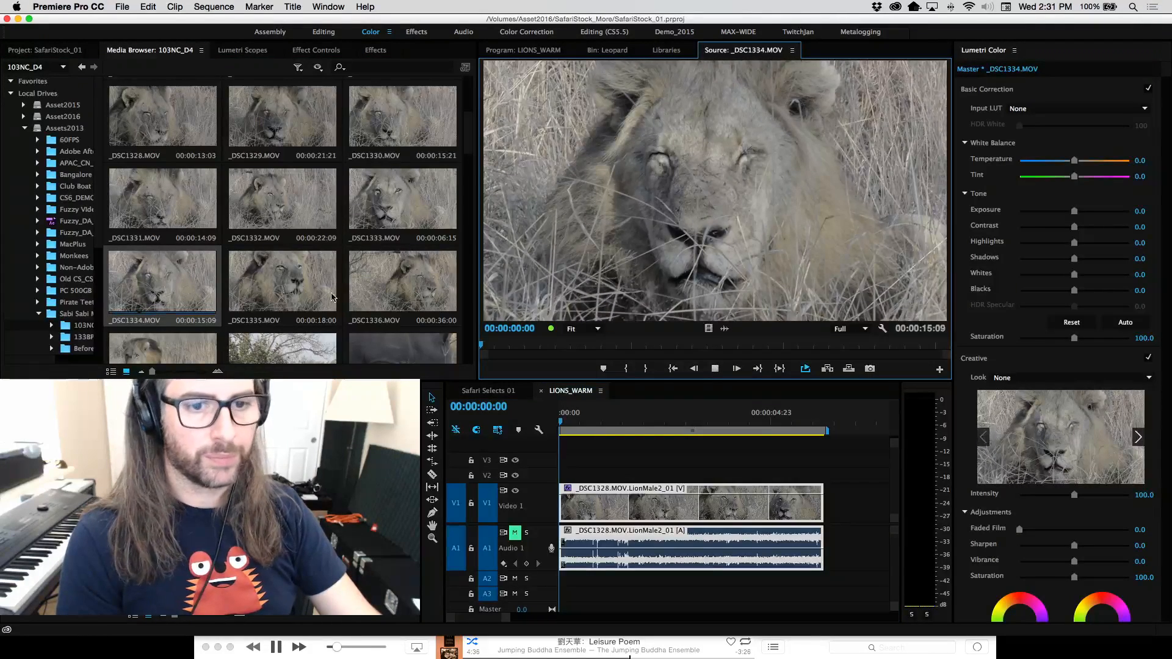
{"action": "key", "text": "space"}
{"action": "key", "text": "space"}
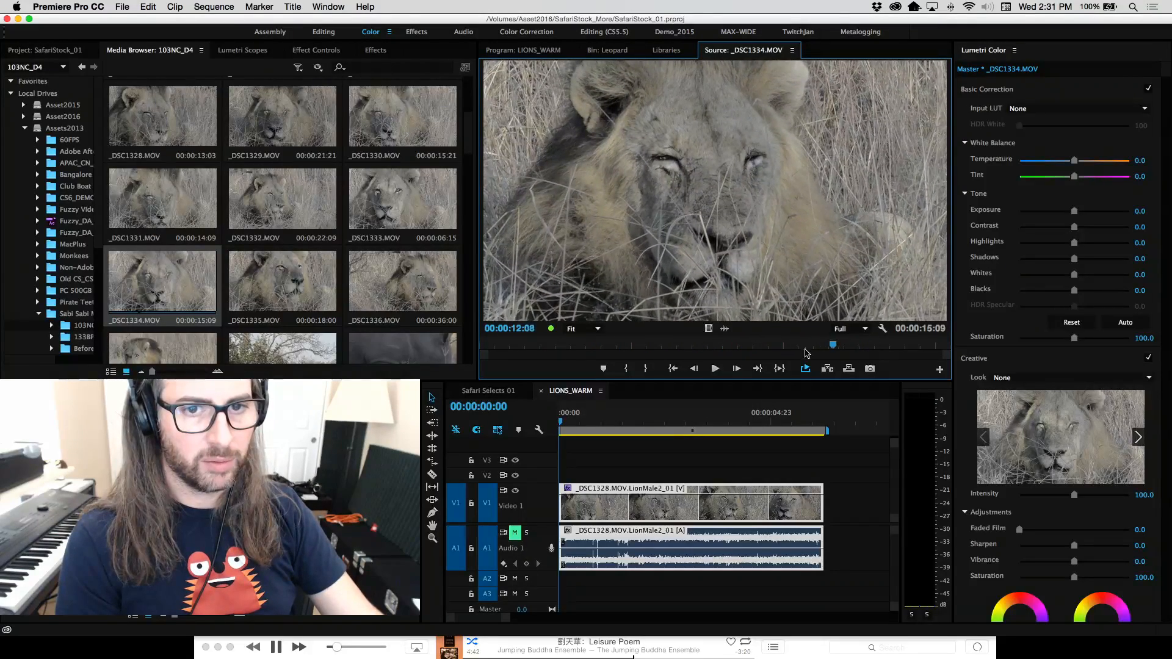
{"action": "left_click_drag", "start_coordinate": [680, 349], "coordinate": [918, 356]}
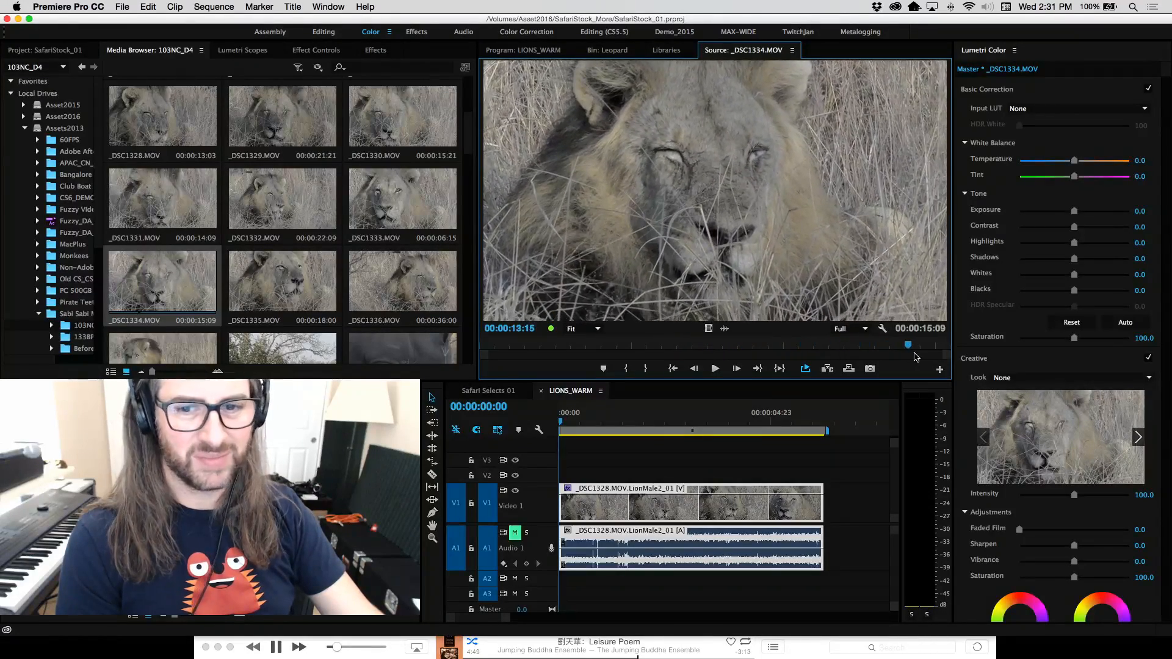
Review _DSC1335.MOV, mark its Out point at 00:00:09:23, and place its video on V1 after the first lion clip, leaving a gap.
{"action": "double_click", "coordinate": [314, 293]}
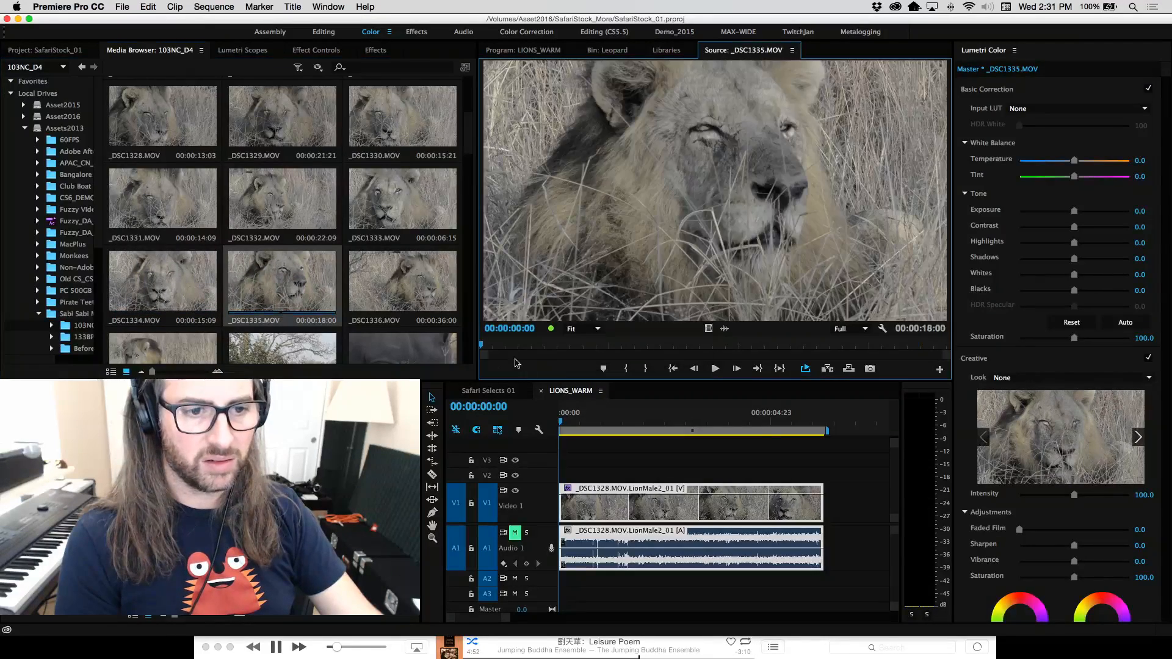
{"action": "left_click_drag", "start_coordinate": [483, 348], "coordinate": [509, 349]}
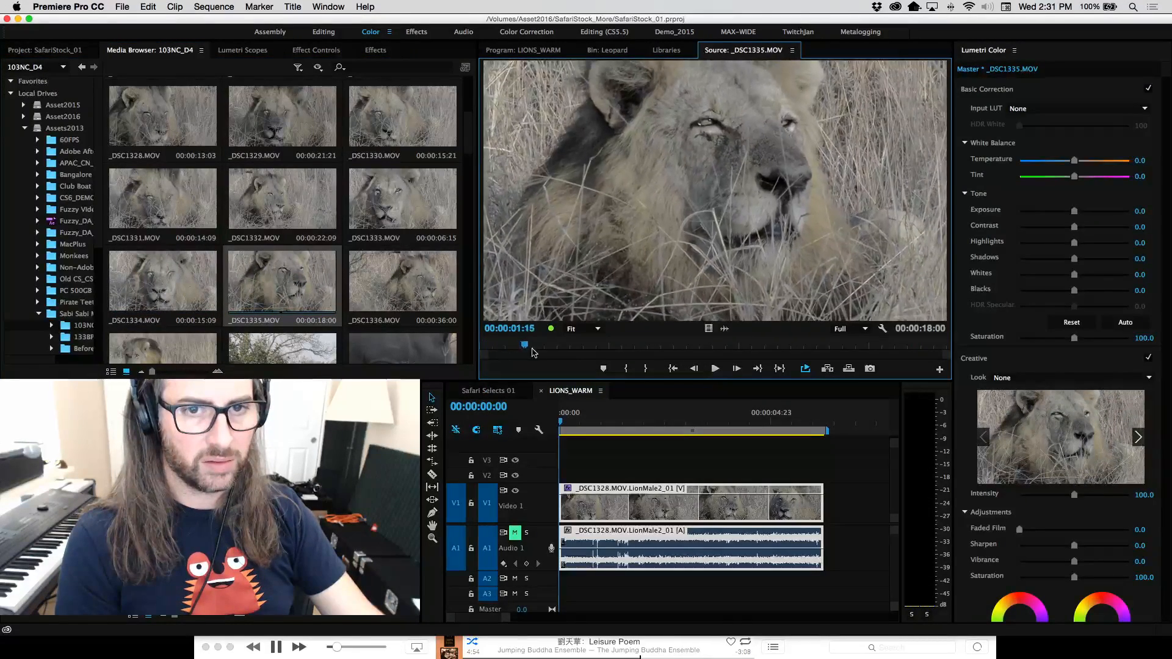
{"action": "left_click_drag", "start_coordinate": [603, 355], "coordinate": [749, 358]}
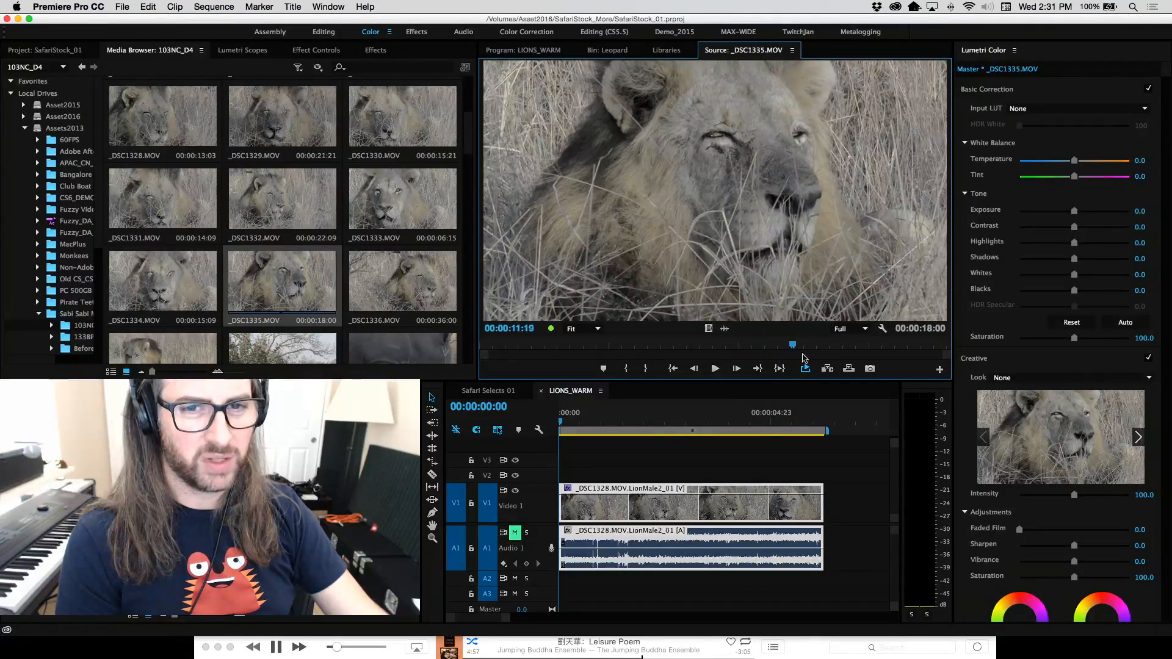
{"action": "left_click_drag", "start_coordinate": [863, 358], "coordinate": [884, 356]}
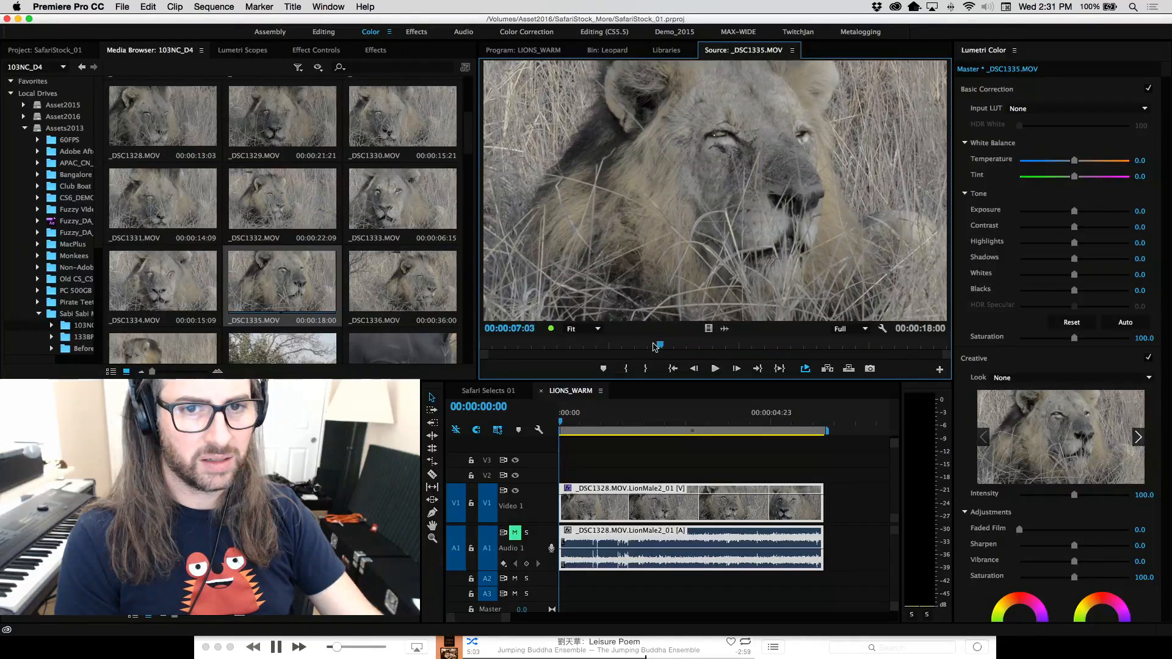
{"action": "mouse_move", "coordinate": [555, 349]}
{"action": "left_mouse_down"}
{"action": "mouse_move", "coordinate": [528, 348]}
{"action": "mouse_move", "coordinate": [568, 349]}
{"action": "left_mouse_up"}
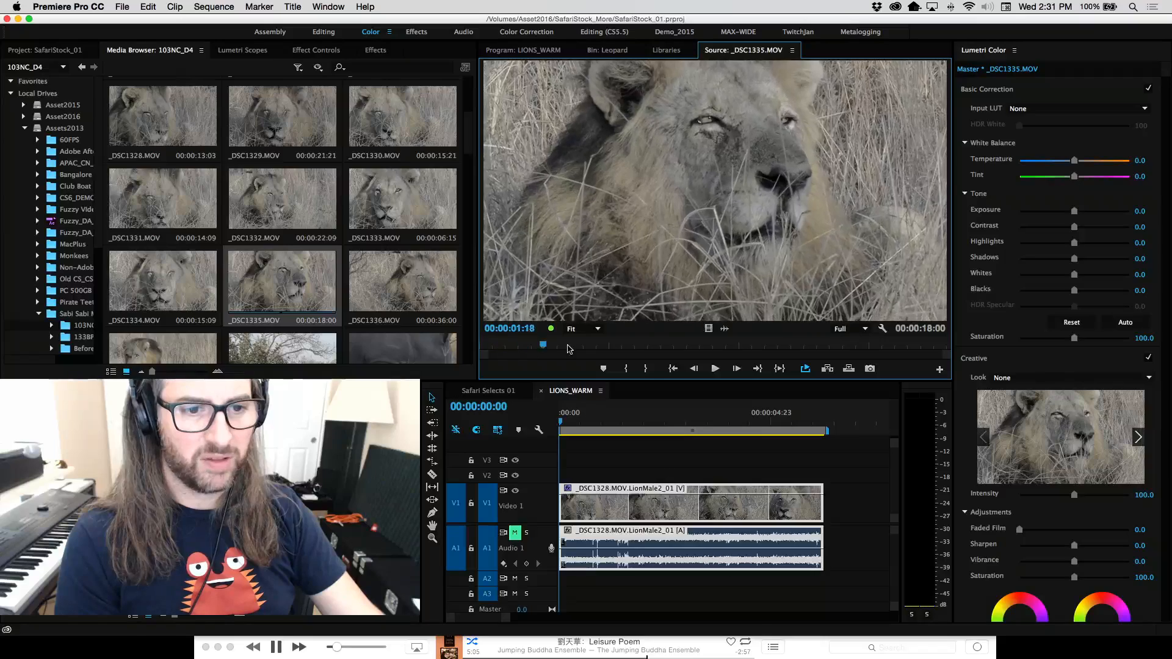
{"action": "left_click_drag", "start_coordinate": [654, 348], "coordinate": [691, 349]}
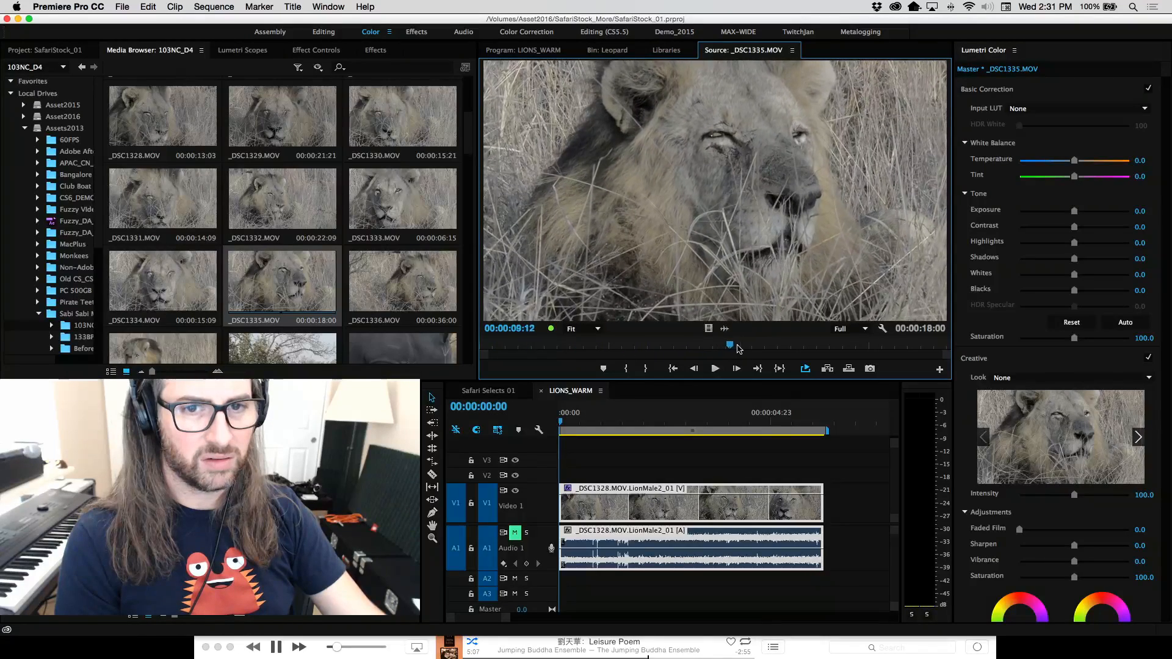
{"action": "left_click_drag", "start_coordinate": [767, 348], "coordinate": [847, 513]}
{"action": "key", "text": "o"}
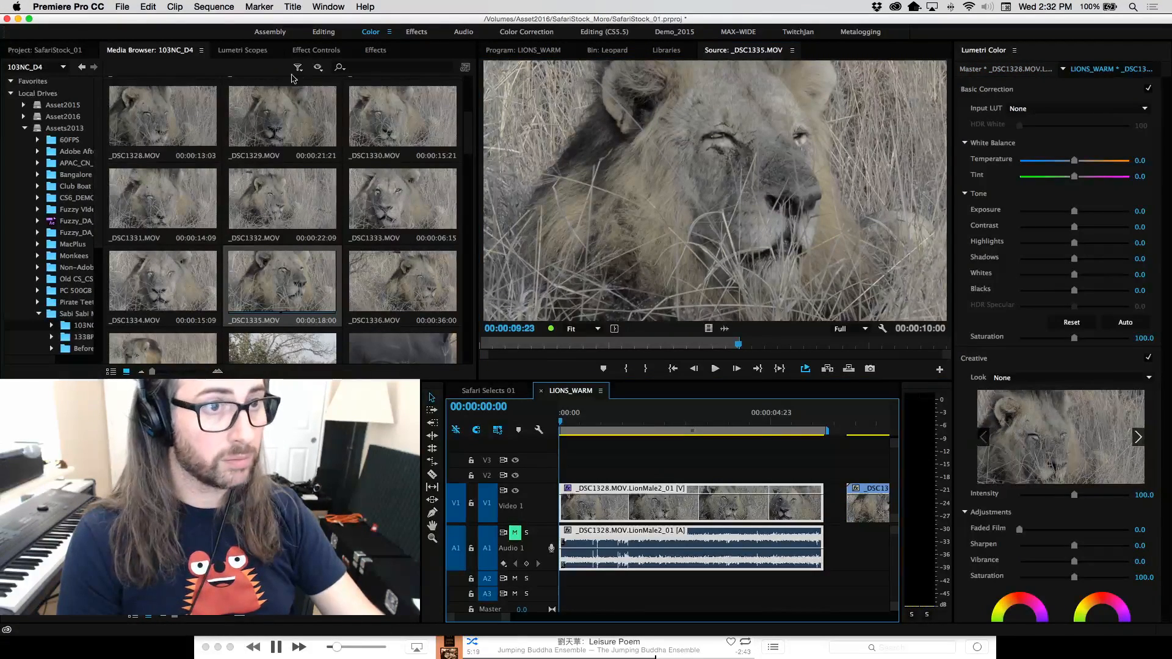
Apply the Warp Stabilizer effect to the _DSC1335.MOV clip on V1.
{"action": "left_click", "coordinate": [376, 50]}
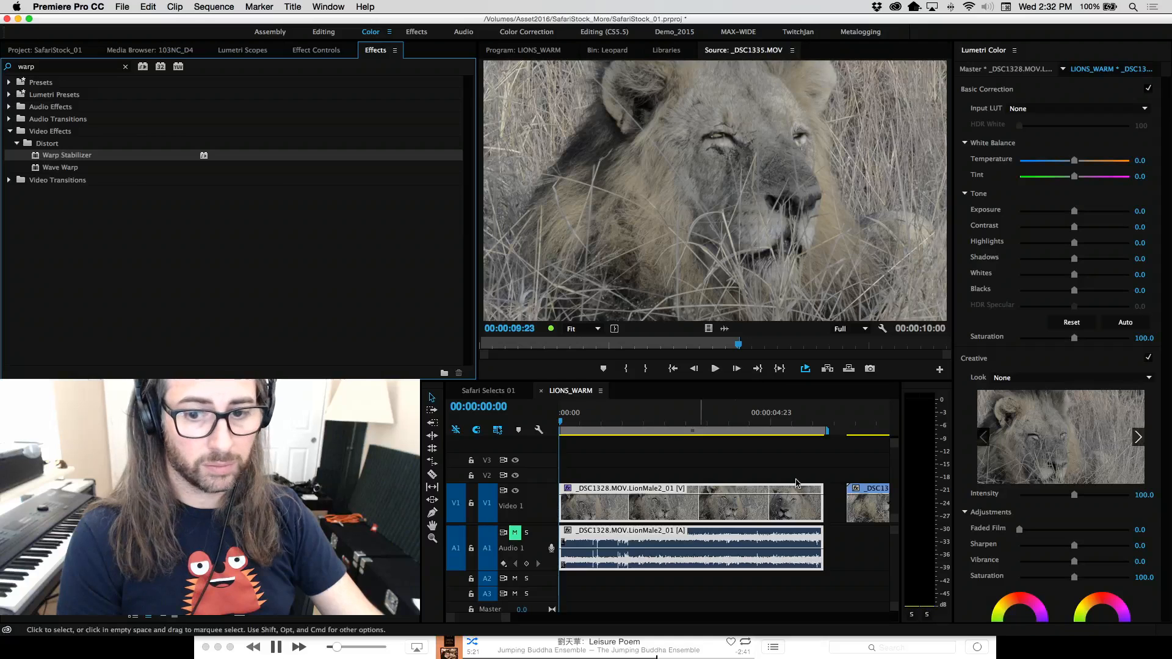
{"action": "left_click", "coordinate": [863, 501]}
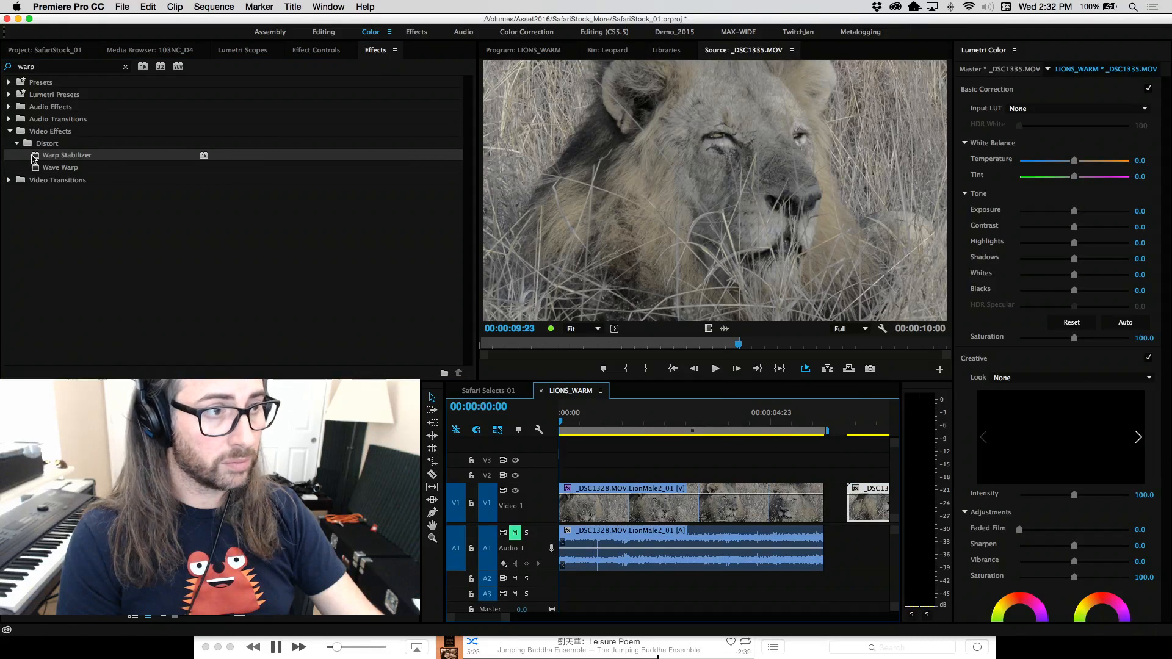
{"action": "left_click", "coordinate": [428, 238]}
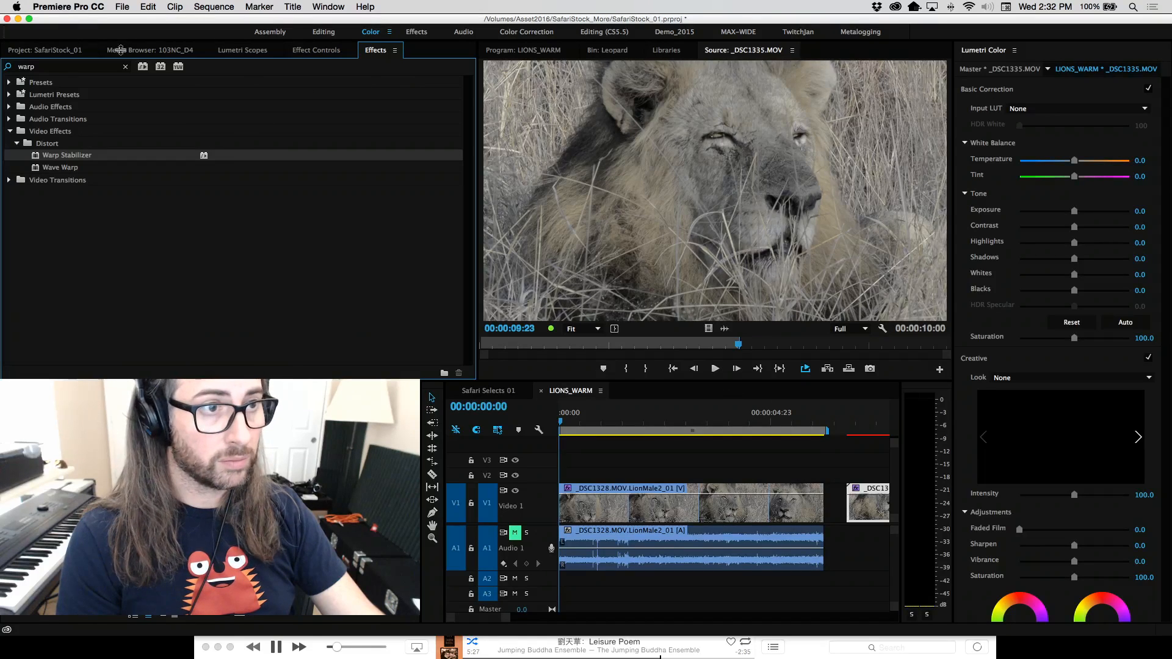
Open _DSC1336.MOV from the footage folder in the Source monitor and scrub back and forth through the lion shot.
{"action": "left_click", "coordinate": [148, 51]}
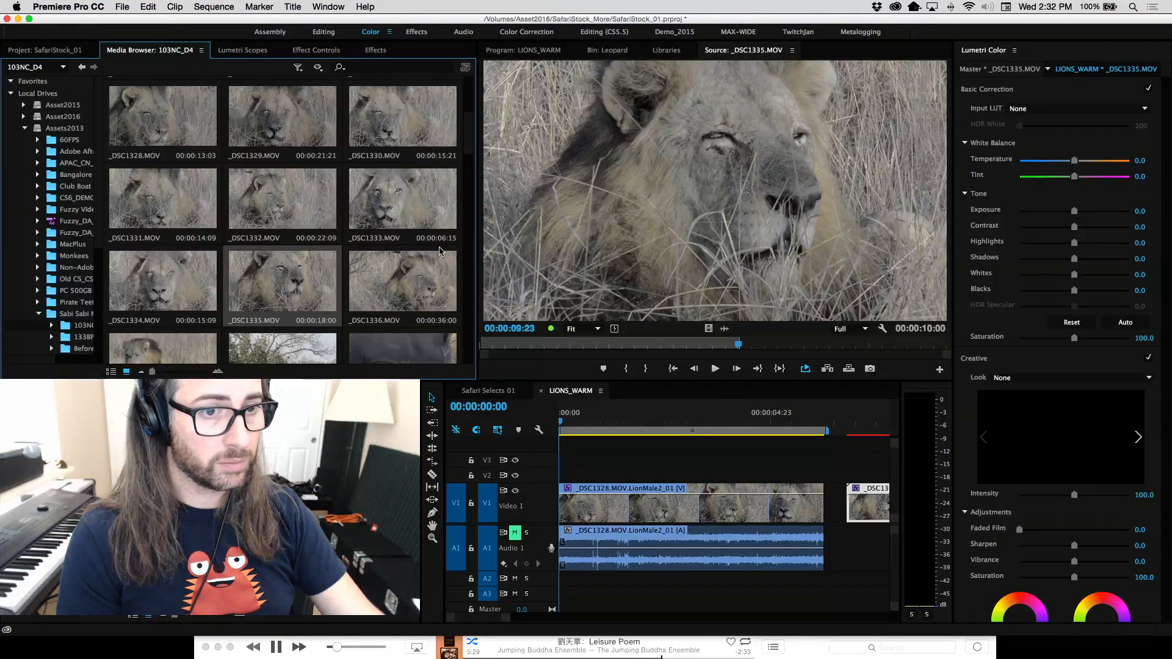
{"action": "double_click", "coordinate": [388, 277]}
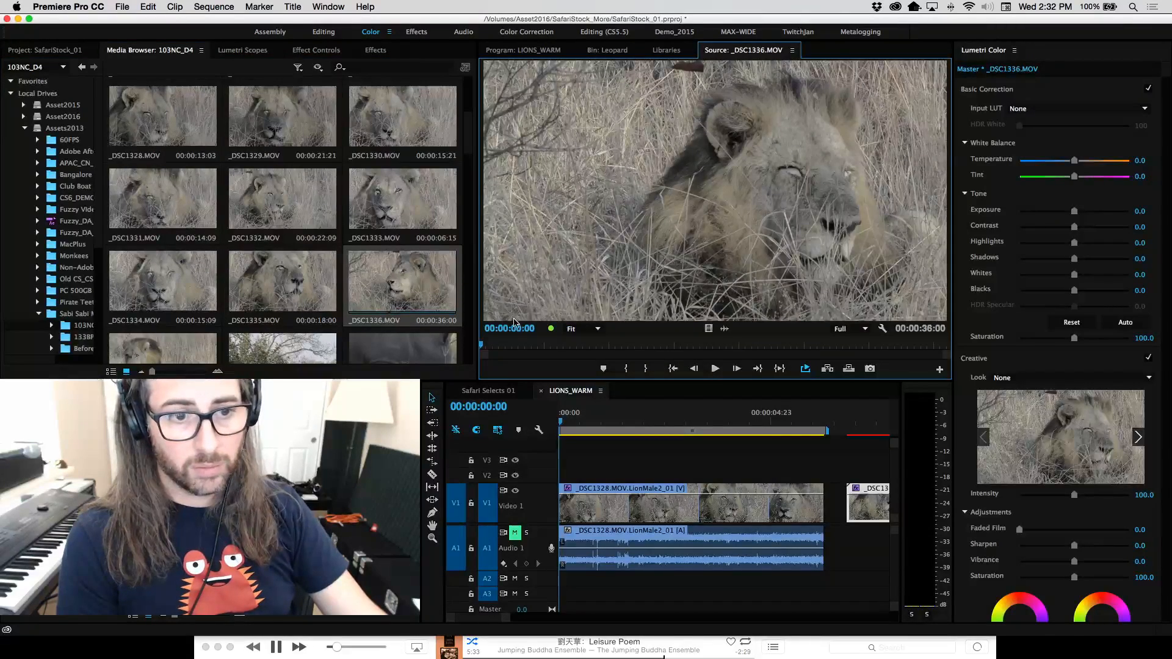
{"action": "left_click_drag", "start_coordinate": [488, 346], "coordinate": [491, 345]}
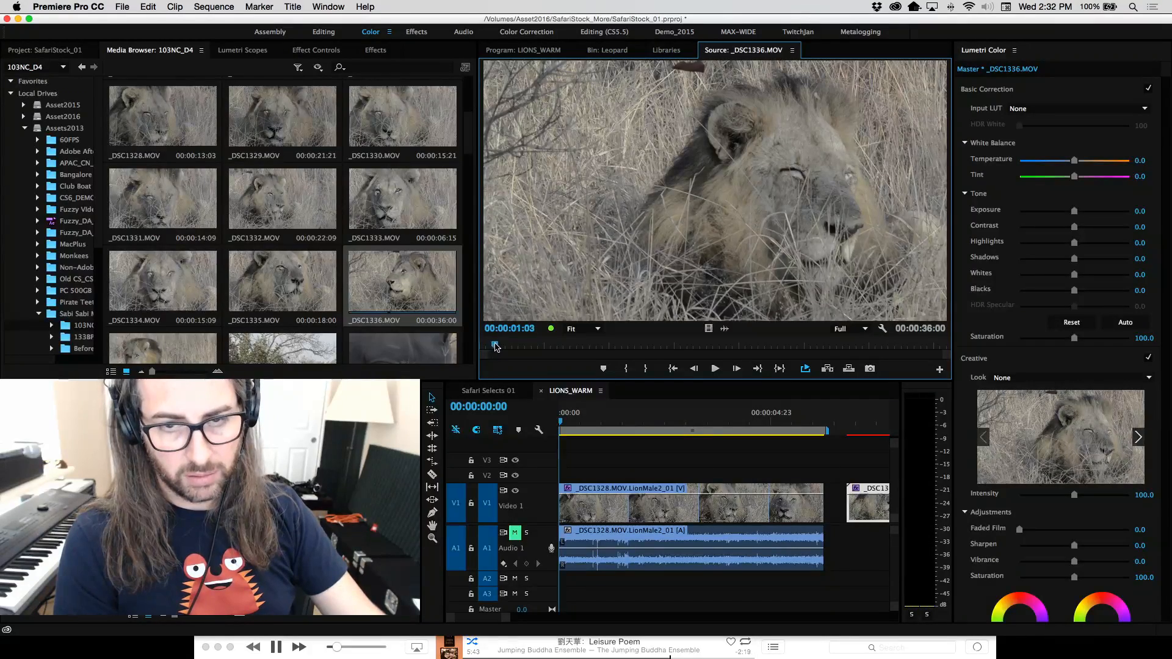
{"action": "left_click_drag", "start_coordinate": [496, 347], "coordinate": [787, 343]}
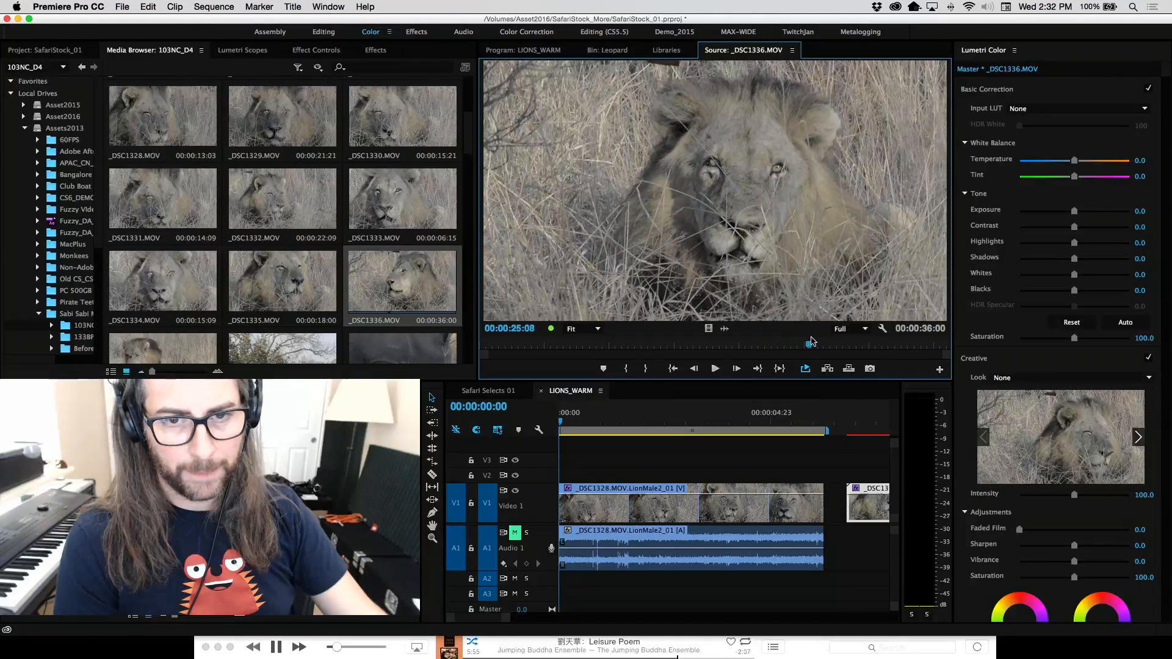
{"action": "left_click_drag", "start_coordinate": [836, 342], "coordinate": [879, 342]}
{"action": "left_click_drag", "start_coordinate": [775, 347], "coordinate": [641, 350]}
{"action": "left_click_drag", "start_coordinate": [621, 353], "coordinate": [731, 348]}
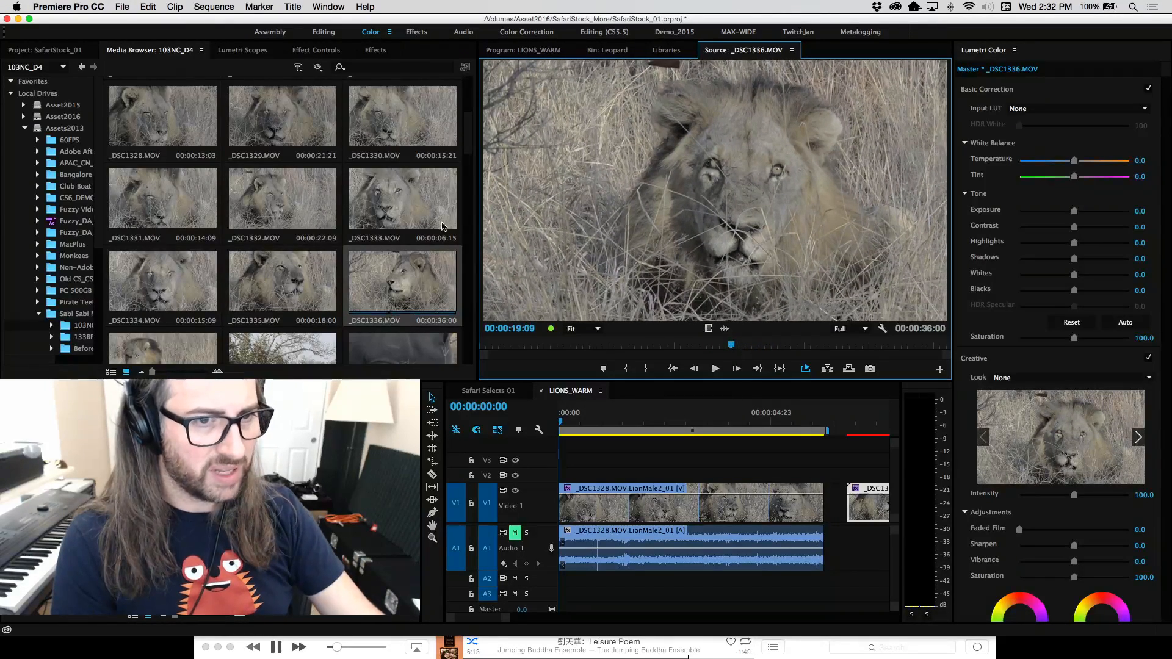
Scrub and play _DSC1336.MOV in the Source monitor to review the lion's head turn and the earlier part of the shot.
{"action": "scroll", "coordinate": [471, 154], "scroll_direction": "down", "scroll_amount": 3}
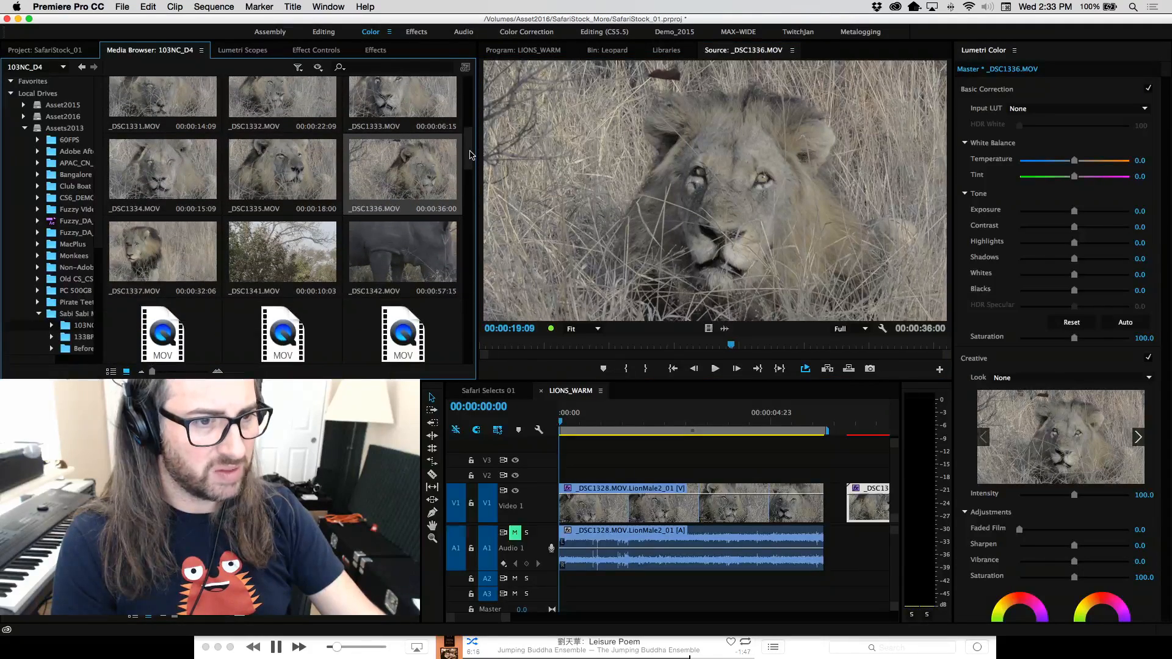
{"action": "scroll", "coordinate": [472, 154], "scroll_direction": "up", "scroll_amount": 3}
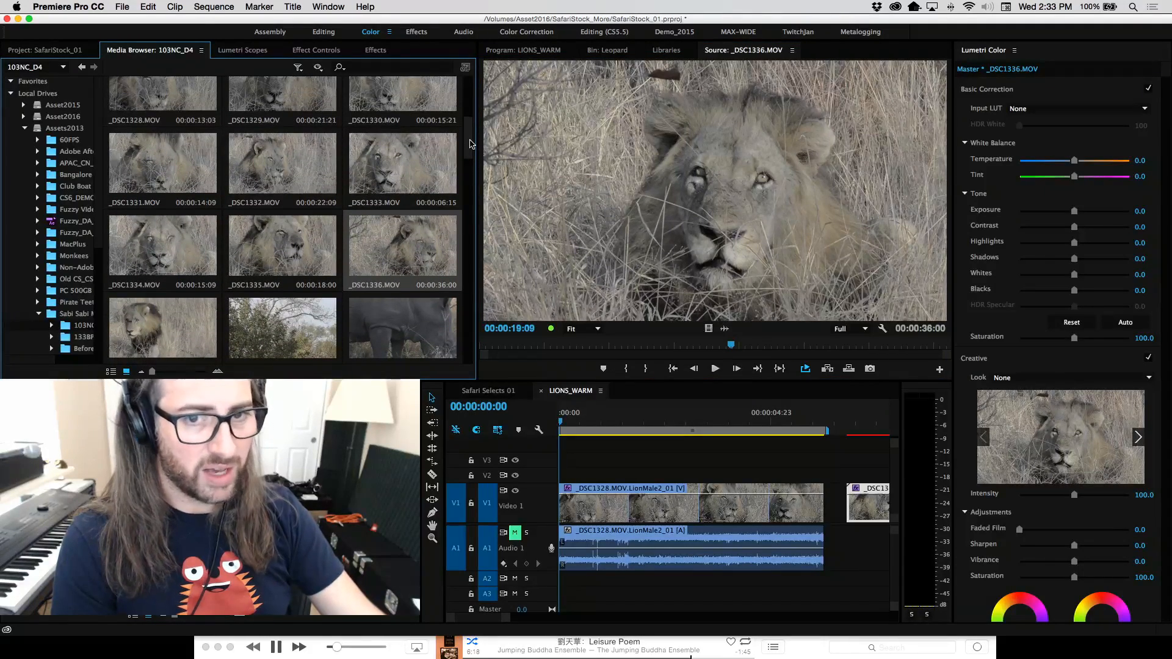
{"action": "left_click", "coordinate": [735, 346]}
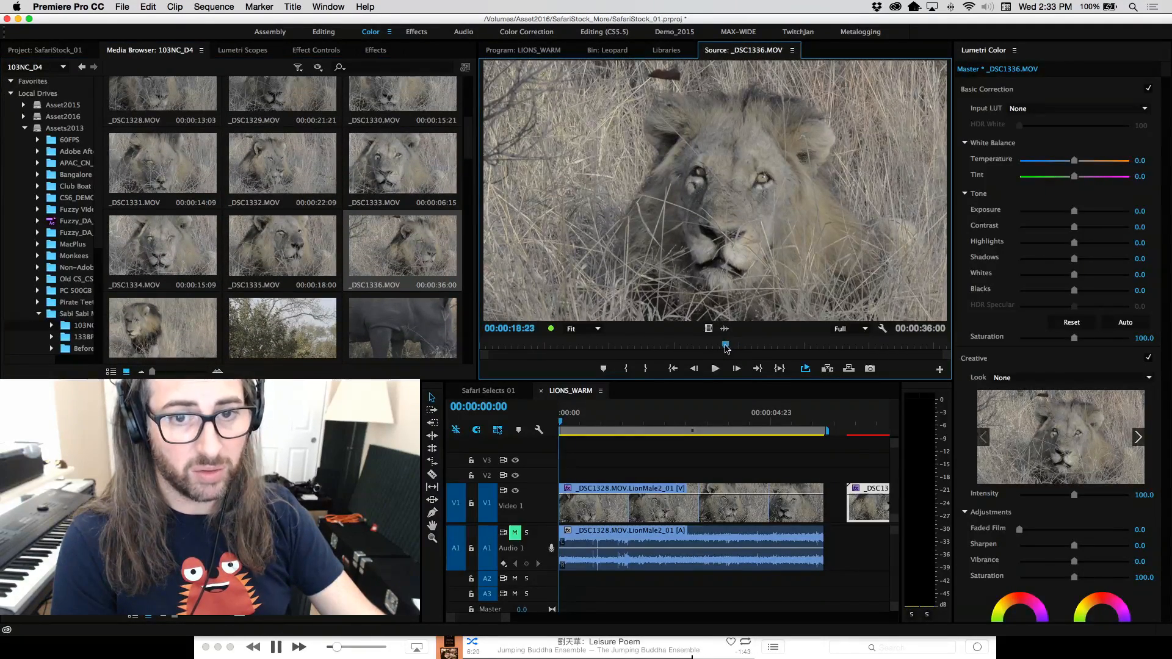
{"action": "left_click_drag", "start_coordinate": [726, 348], "coordinate": [714, 349]}
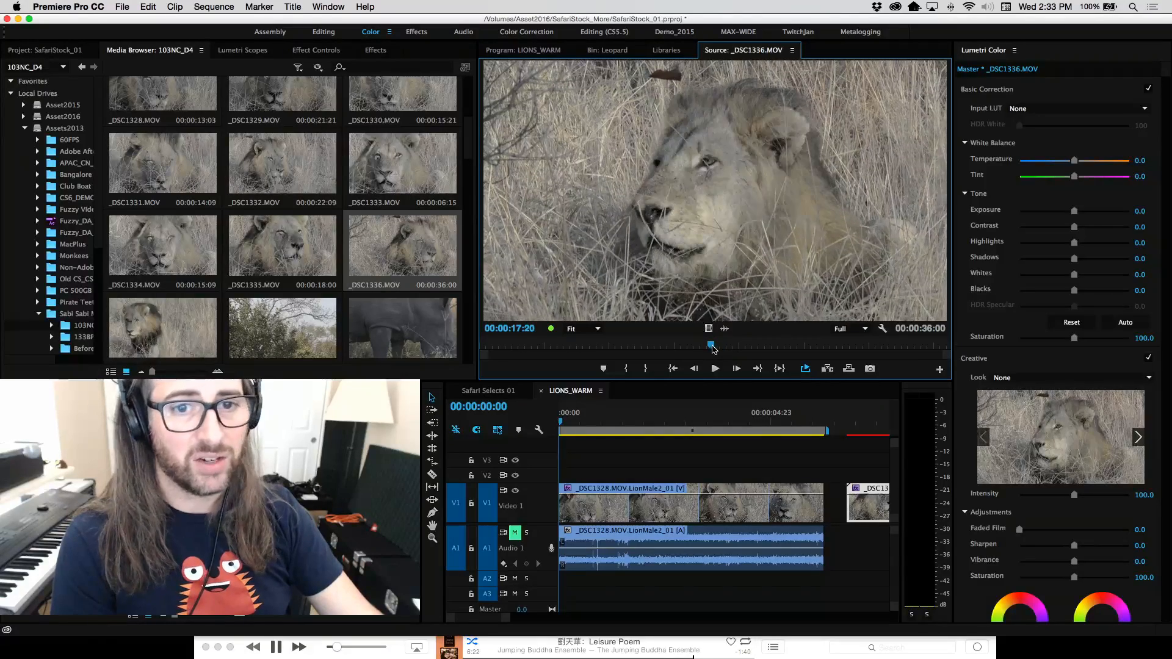
{"action": "key", "text": "space"}
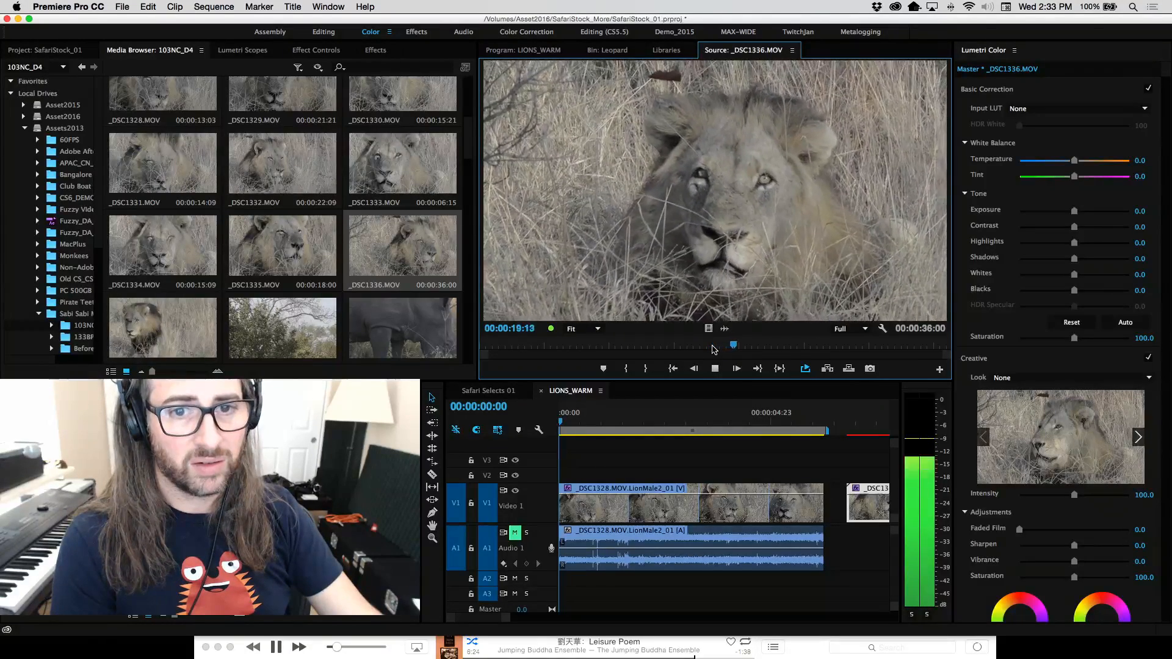
{"action": "key", "text": "space"}
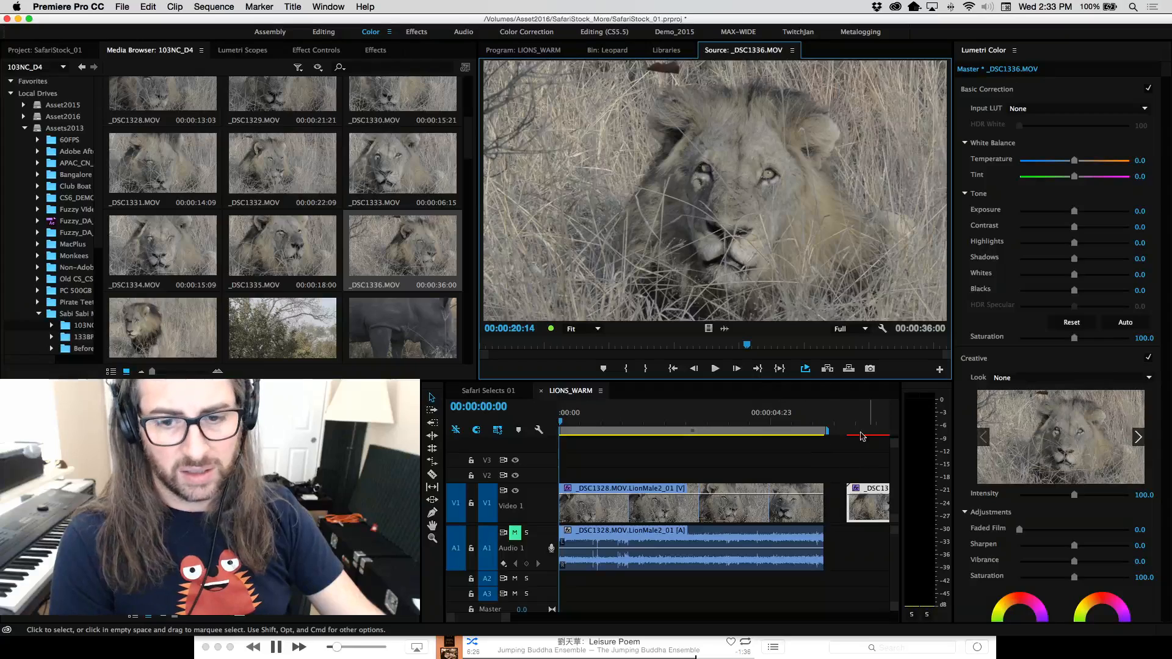
{"action": "left_click_drag", "start_coordinate": [746, 347], "coordinate": [558, 355]}
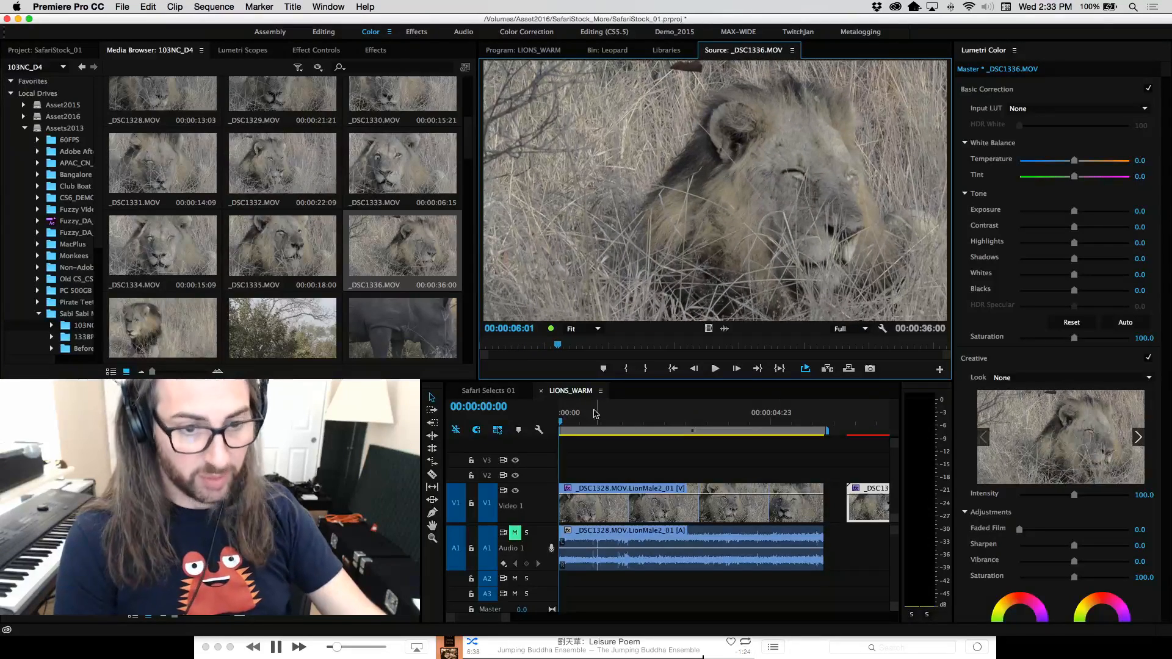
Fit the LIONS_WARM timeline to view and place only the video of _DSC1336.MOV on V1 after _DSC1335.MOV, leaving a gap.
{"action": "left_click", "coordinate": [563, 396]}
{"action": "key", "text": "backslash"}
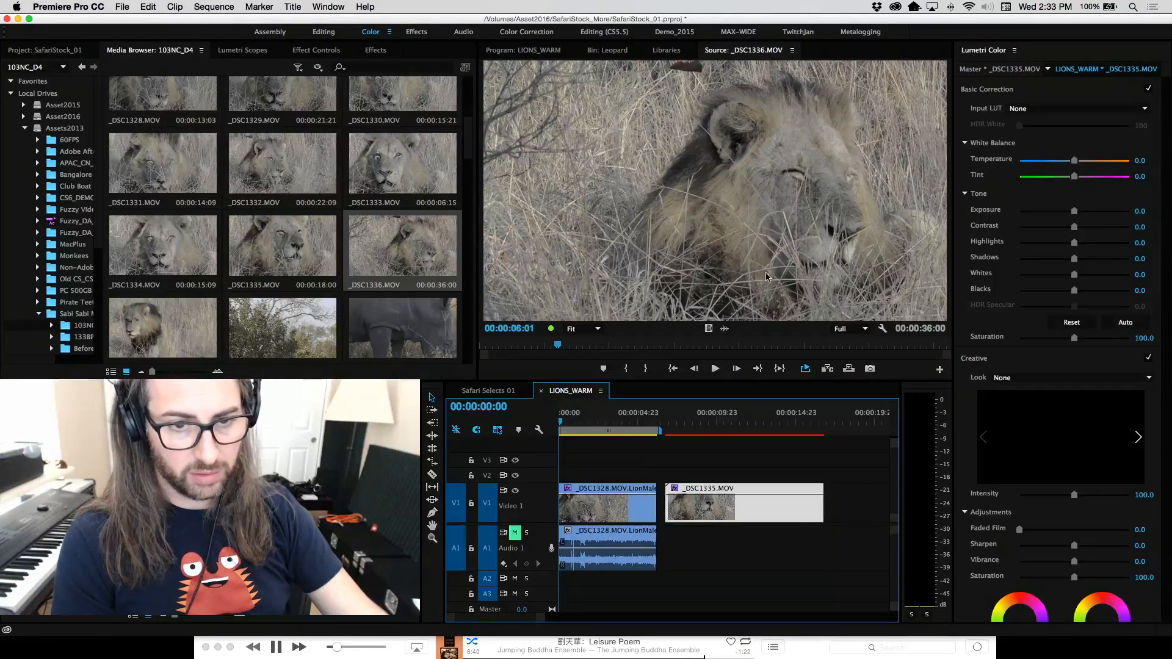
{"action": "left_click_drag", "start_coordinate": [563, 350], "coordinate": [841, 348]}
{"action": "key", "text": "space"}
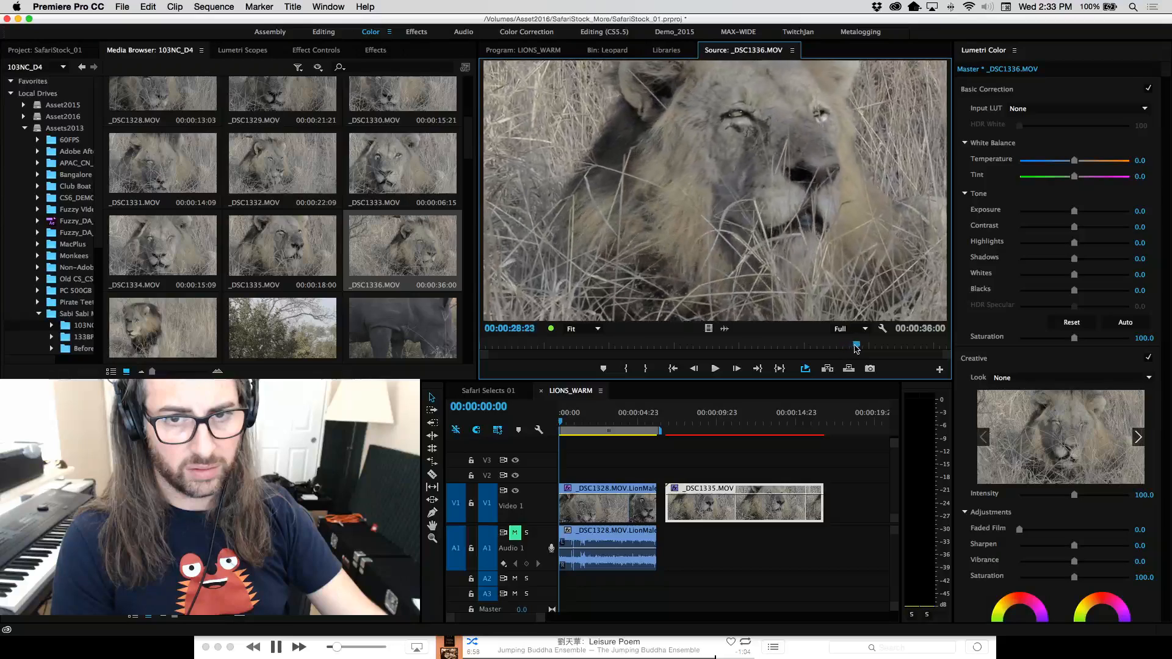
{"action": "left_click", "coordinate": [846, 349]}
{"action": "left_click_drag", "start_coordinate": [708, 328], "coordinate": [833, 491]}
Review the _DSC1336.MOV clip in the LIONS_WARM sequence for a cut point and stop the playhead at 00:00:39:08.
{"action": "left_click", "coordinate": [843, 422]}
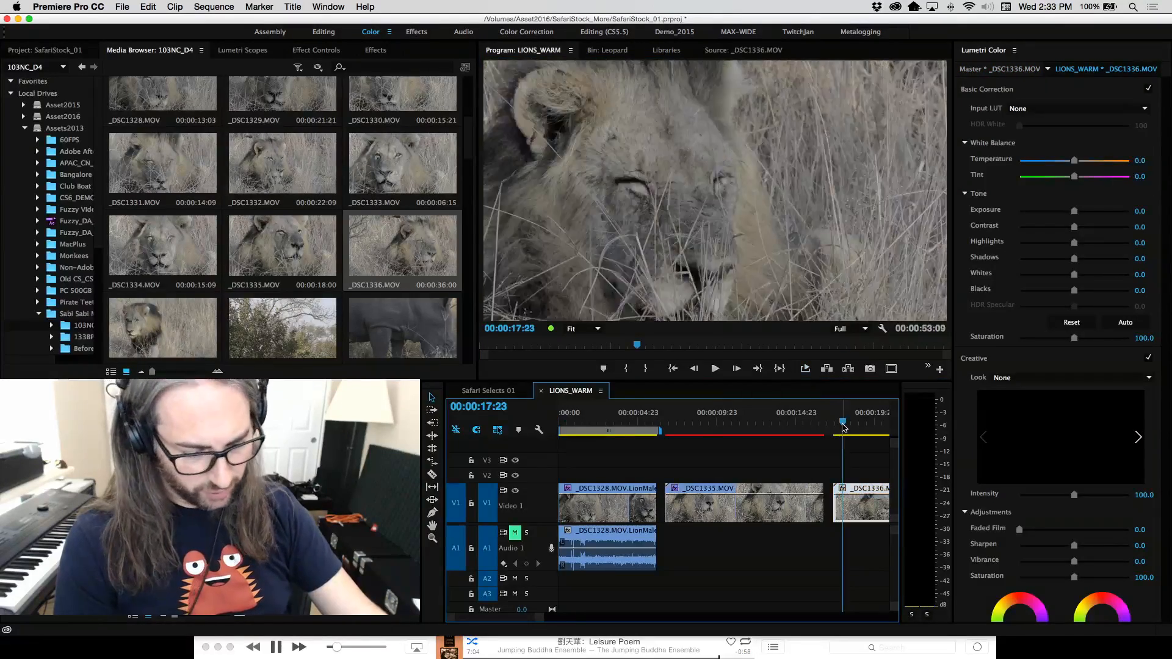
{"action": "key", "text": "minus"}
{"action": "key", "text": "minus"}
{"action": "left_click_drag", "start_coordinate": [637, 436], "coordinate": [693, 434]}
{"action": "key", "text": "equal"}
{"action": "key", "text": "equal"}
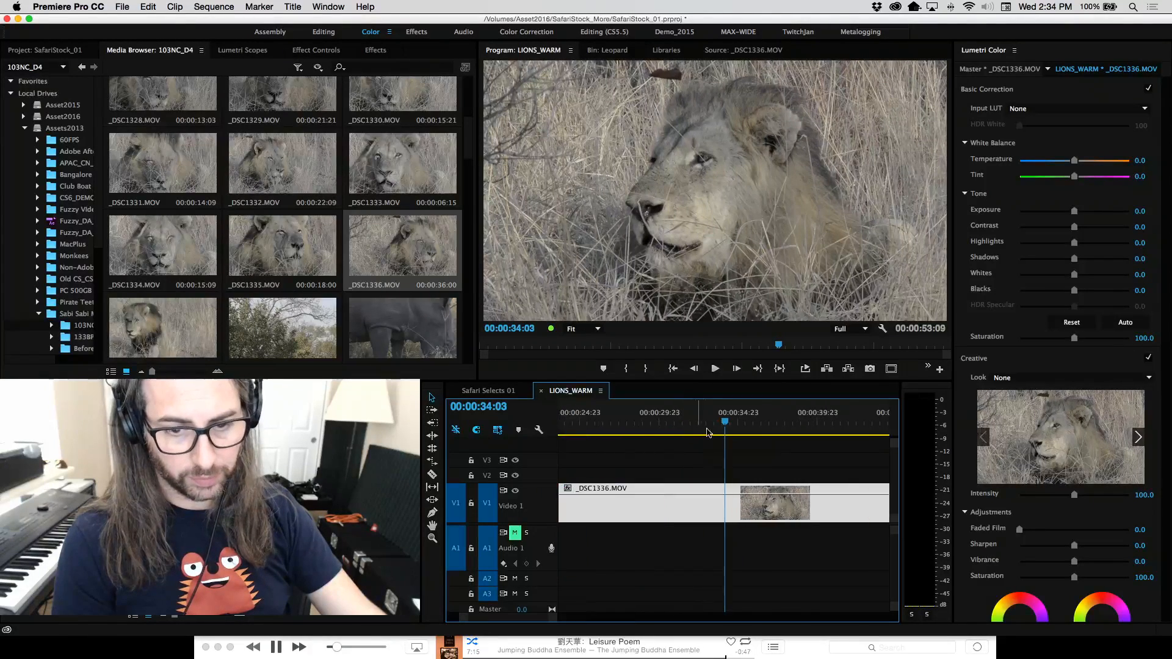
{"action": "left_click_drag", "start_coordinate": [721, 426], "coordinate": [669, 429]}
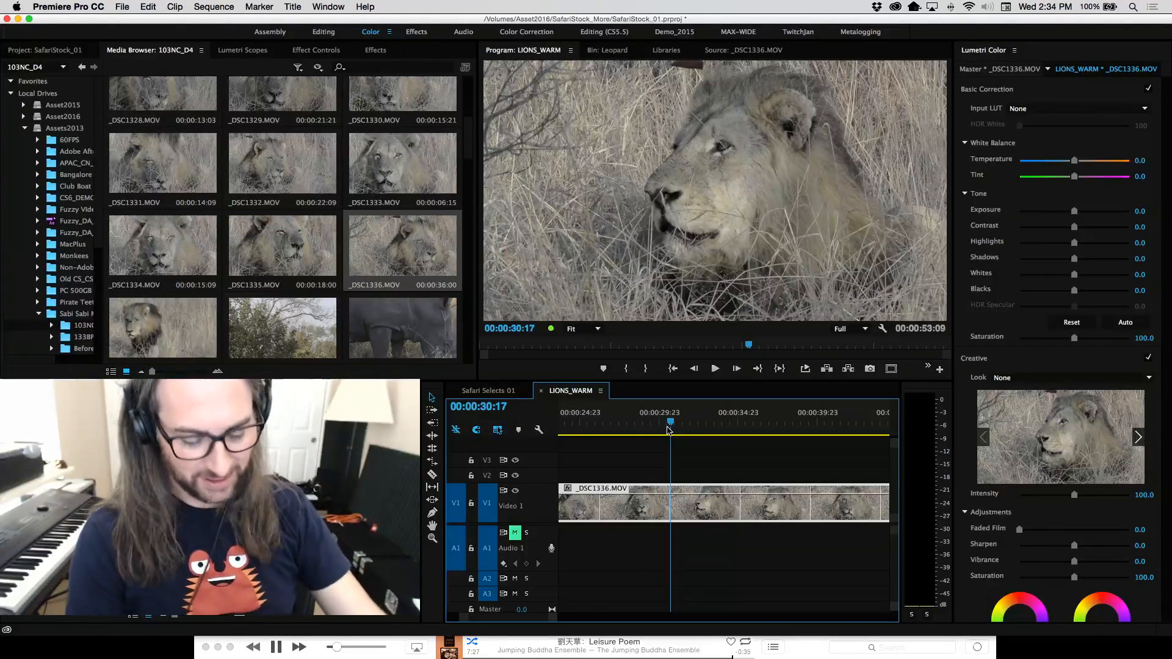
{"action": "key", "text": "minus"}
{"action": "key", "text": "minus"}
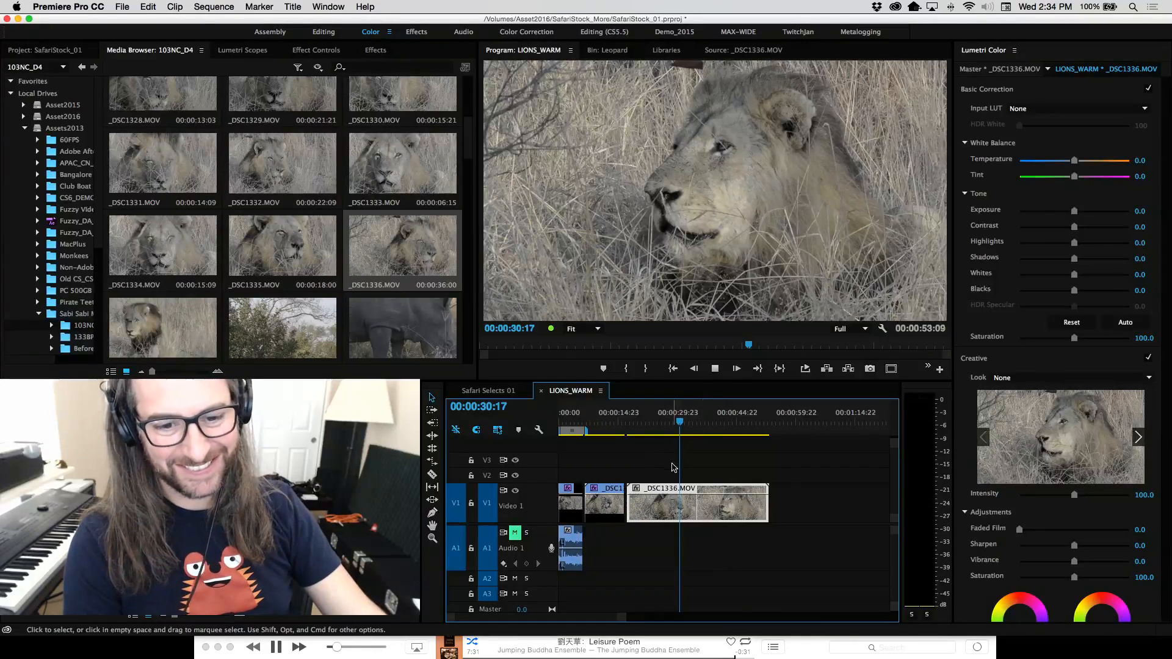
{"action": "left_click", "coordinate": [674, 434]}
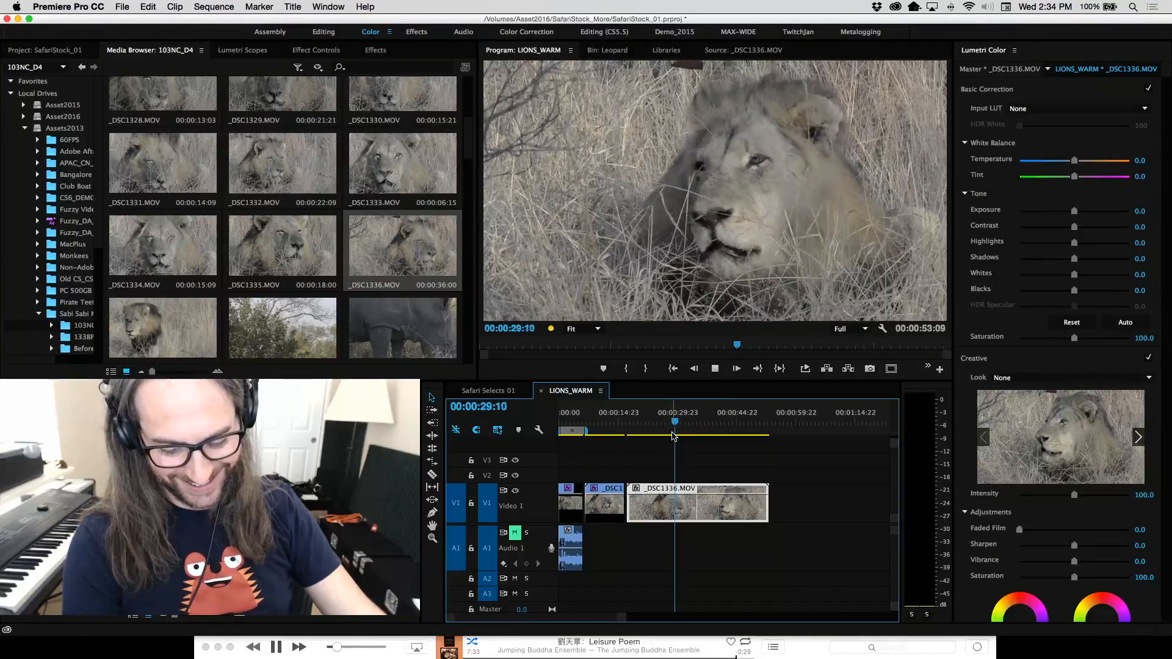
{"action": "left_click", "coordinate": [674, 434]}
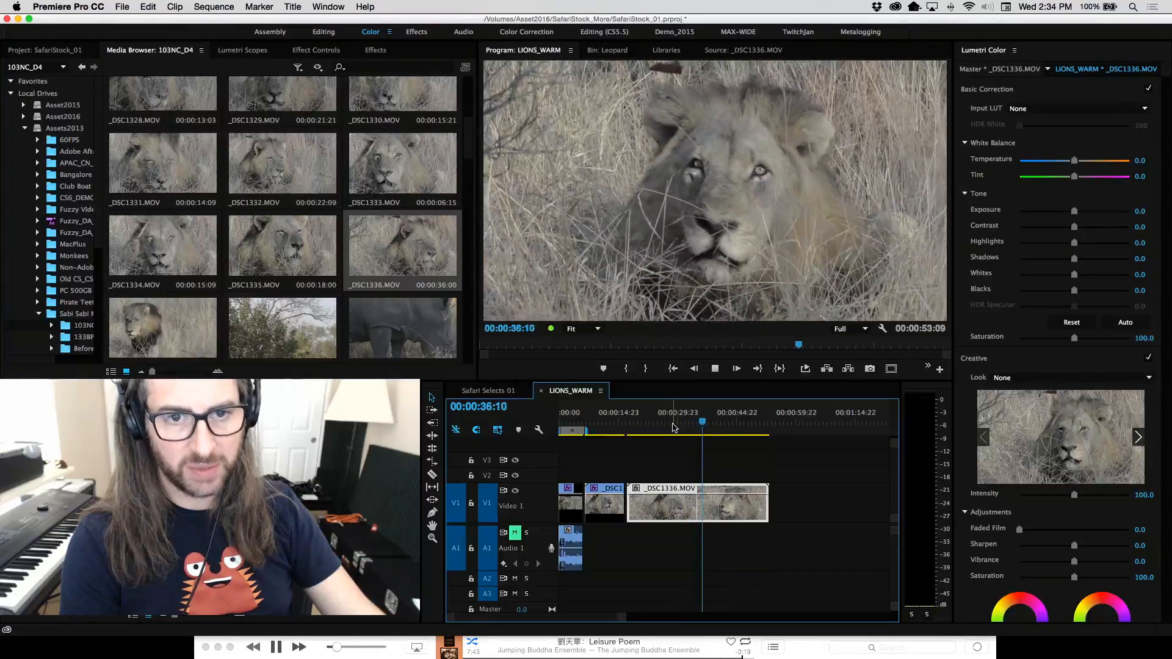
{"action": "key", "text": "j"}
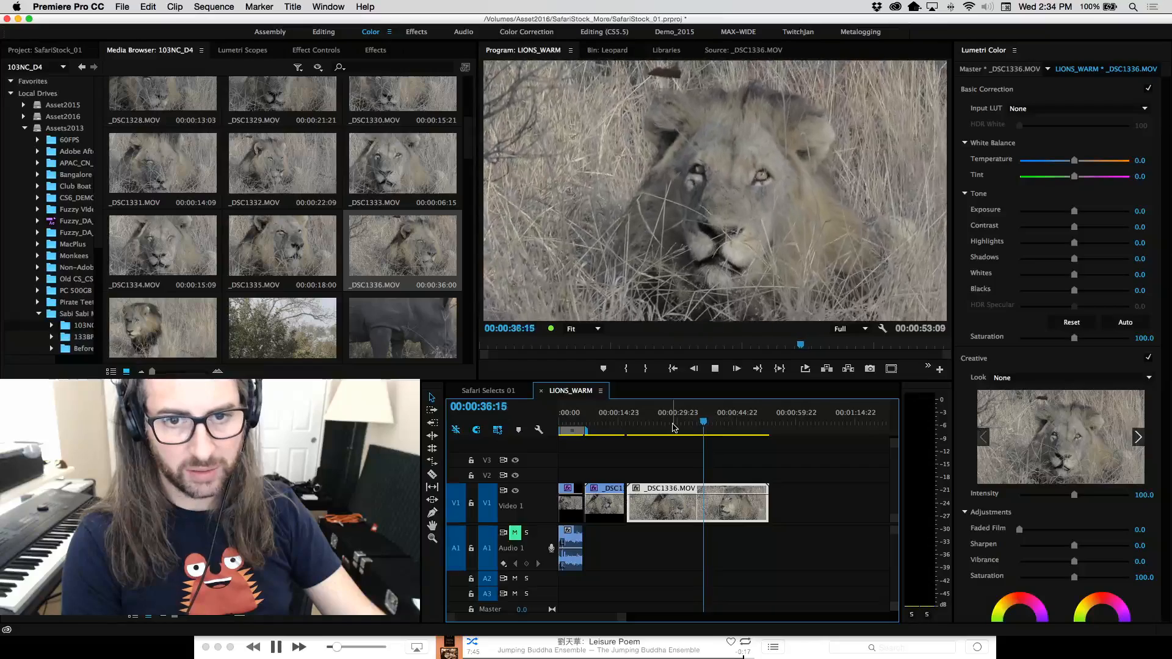
{"action": "key", "text": "l"}
{"action": "key", "text": "k"}
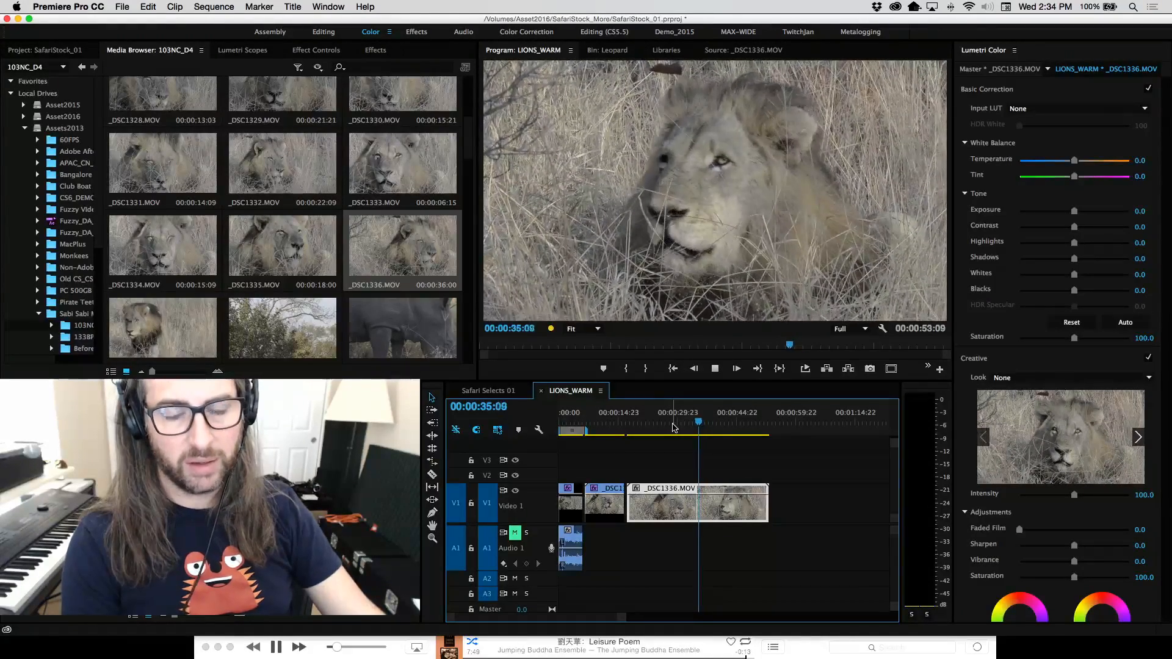
{"action": "key", "text": "k"}
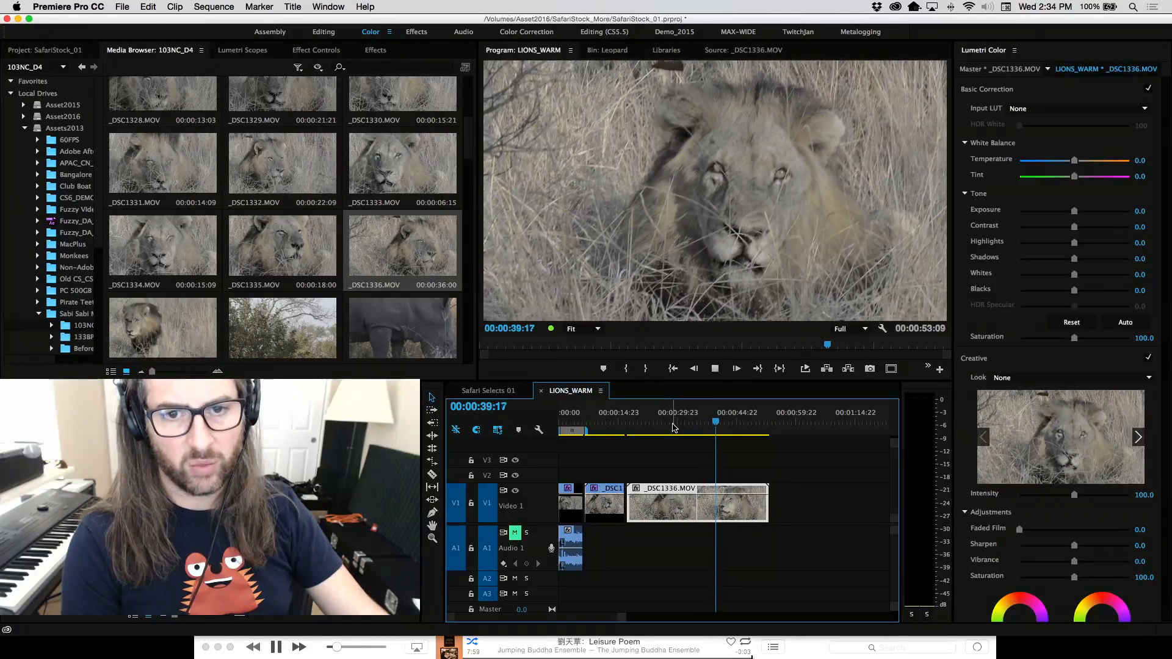
{"action": "key", "text": "space"}
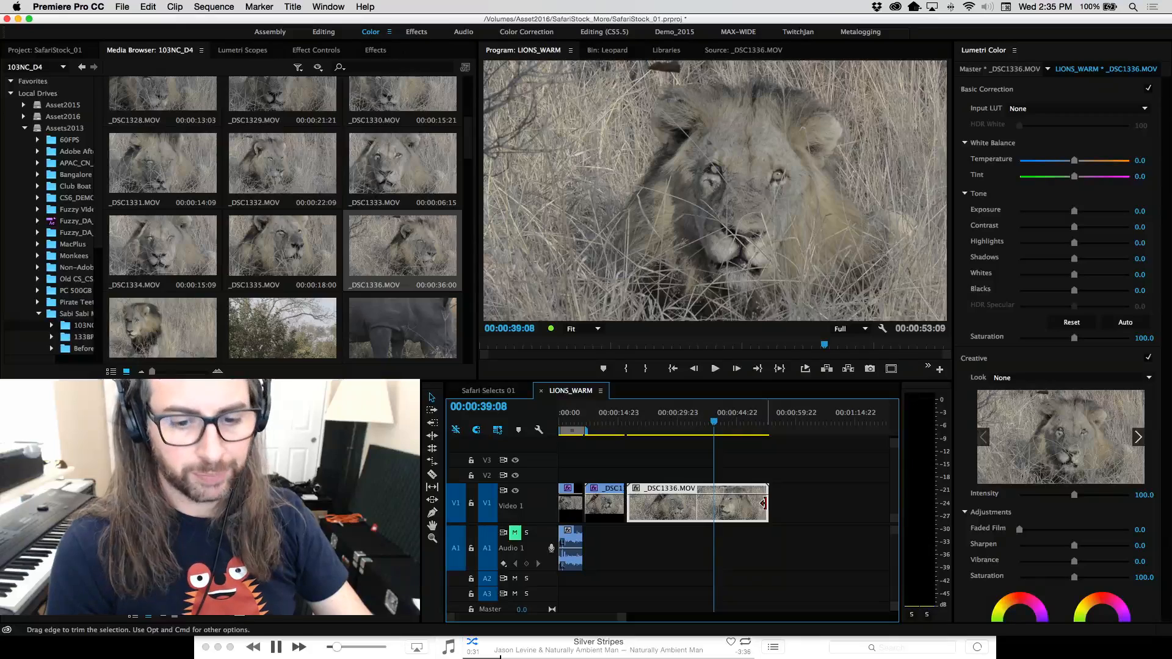
Cut the _DSC1336.MOV clip on V1 at 00:00:39:08 and move its second part further along the track, leaving a gap.
{"action": "left_click", "coordinate": [714, 500]}
{"action": "key", "text": "v"}
{"action": "left_click_drag", "start_coordinate": [731, 502], "coordinate": [749, 502]}
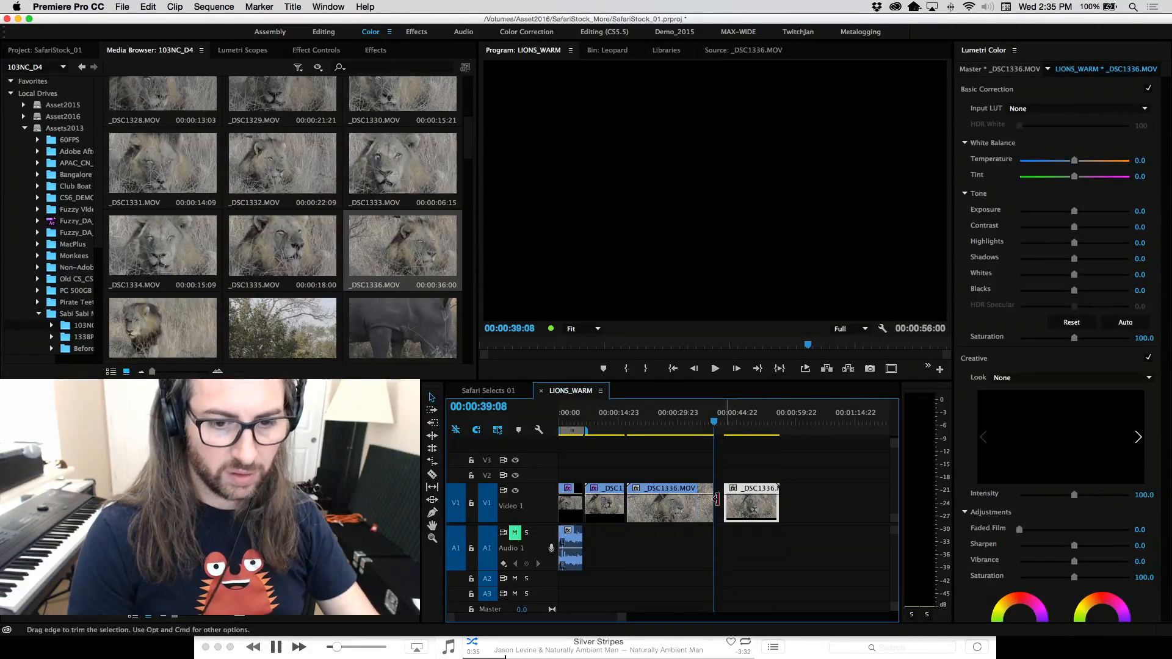
Apply the Warp Stabilizer effect to the first part of the _DSC1336.MOV clip on V1.
{"action": "left_click", "coordinate": [372, 52]}
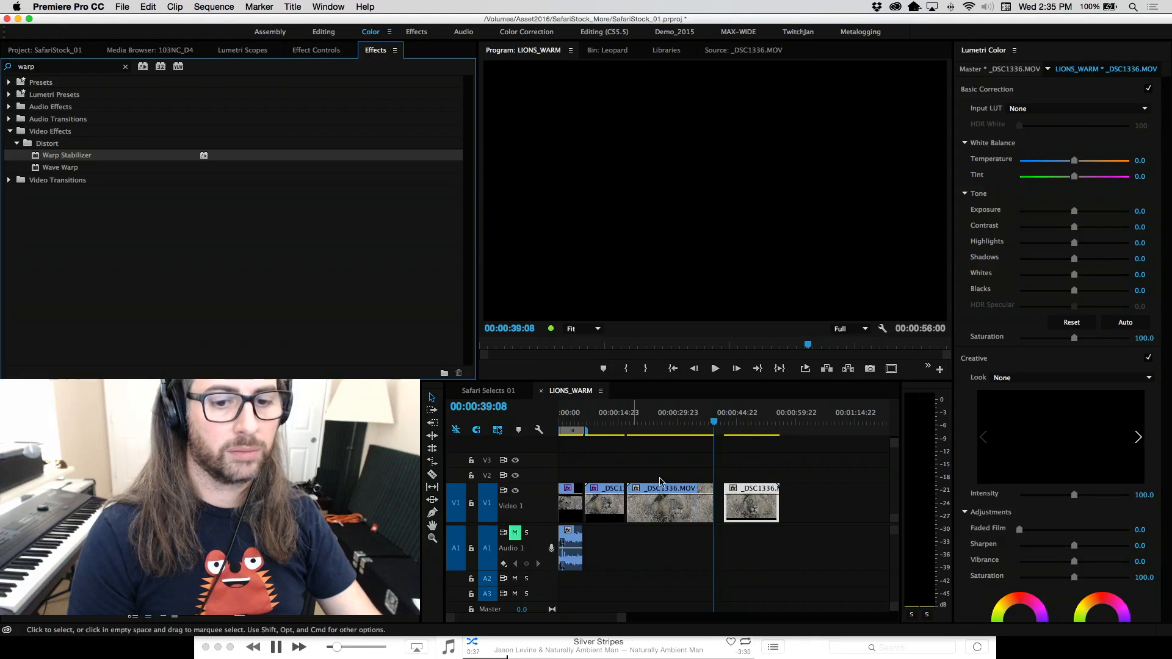
{"action": "left_click", "coordinate": [668, 512]}
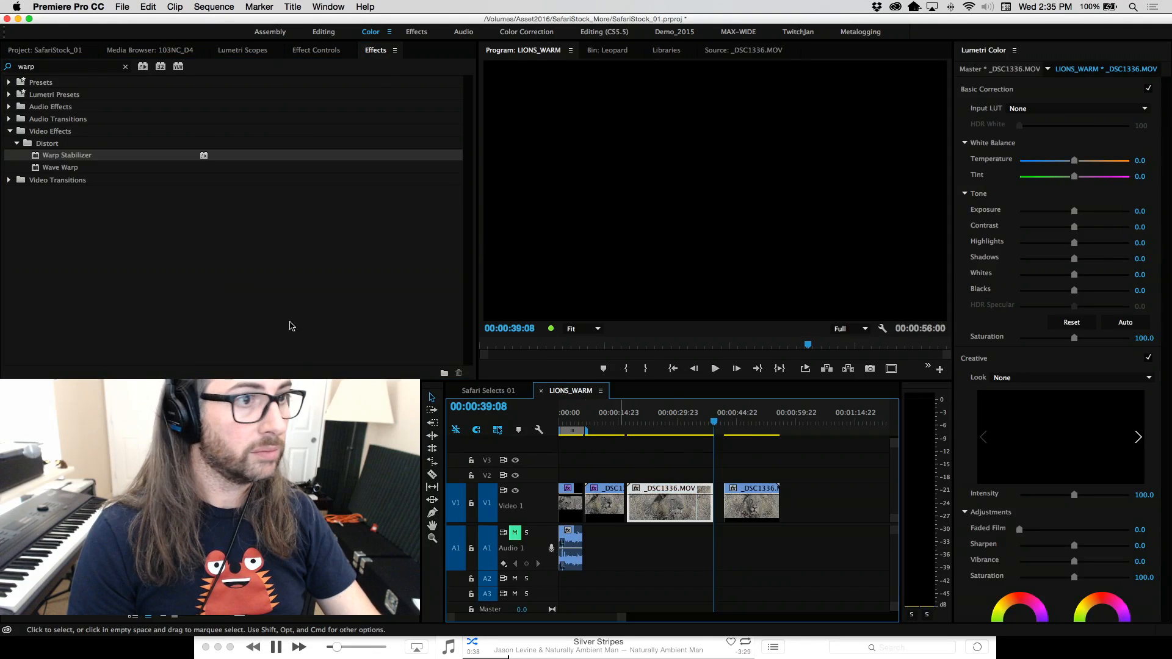
{"action": "double_click", "coordinate": [34, 158]}
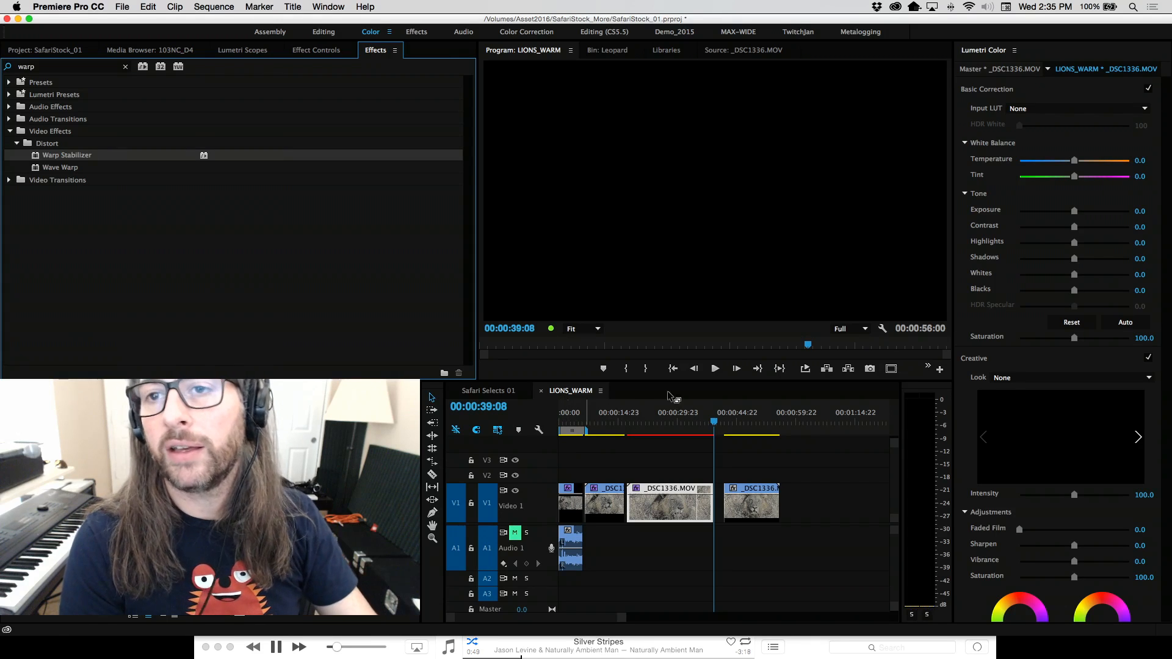
{"action": "left_click", "coordinate": [1036, 7]}
{"action": "left_click", "coordinate": [1035, 8]}
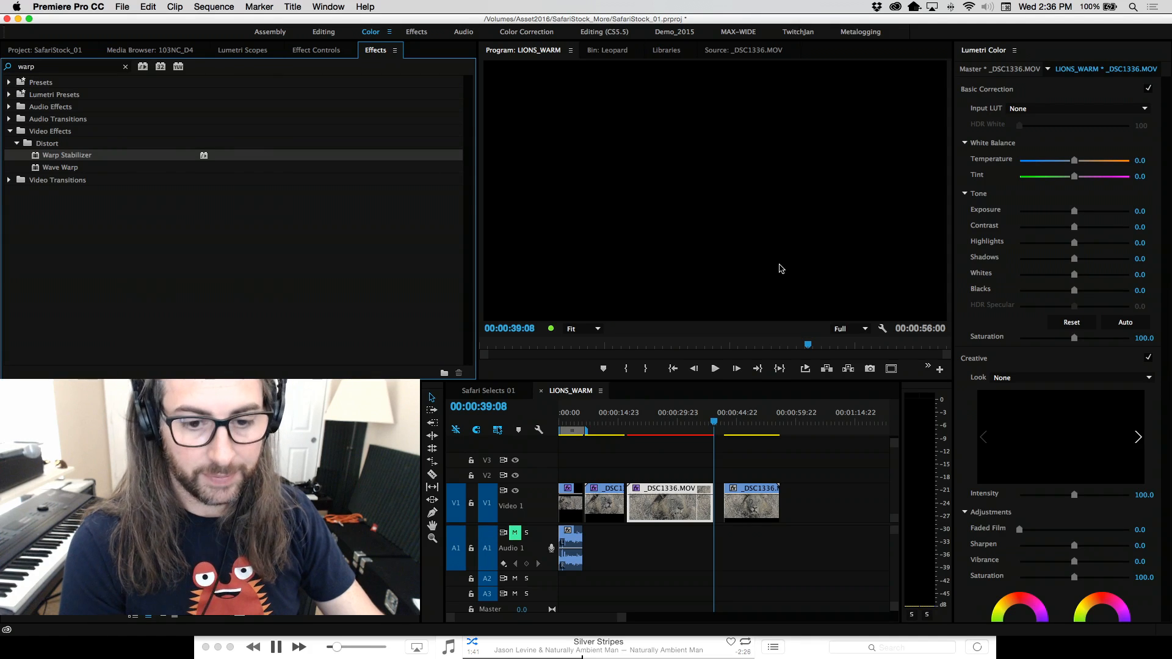
Park the playhead at 00:00:27:04 in the first _DSC1336.MOV segment and check its Warp Stabilizer settings and analysis progress.
{"action": "left_click_drag", "start_coordinate": [713, 422], "coordinate": [665, 424]}
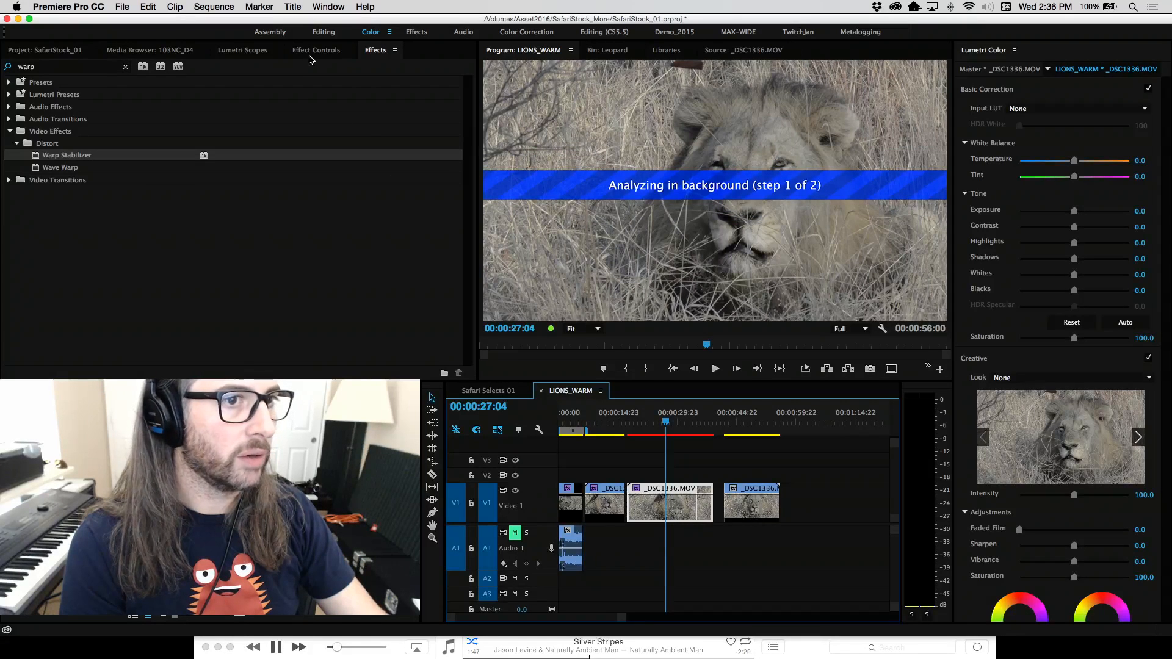
{"action": "left_click", "coordinate": [335, 53]}
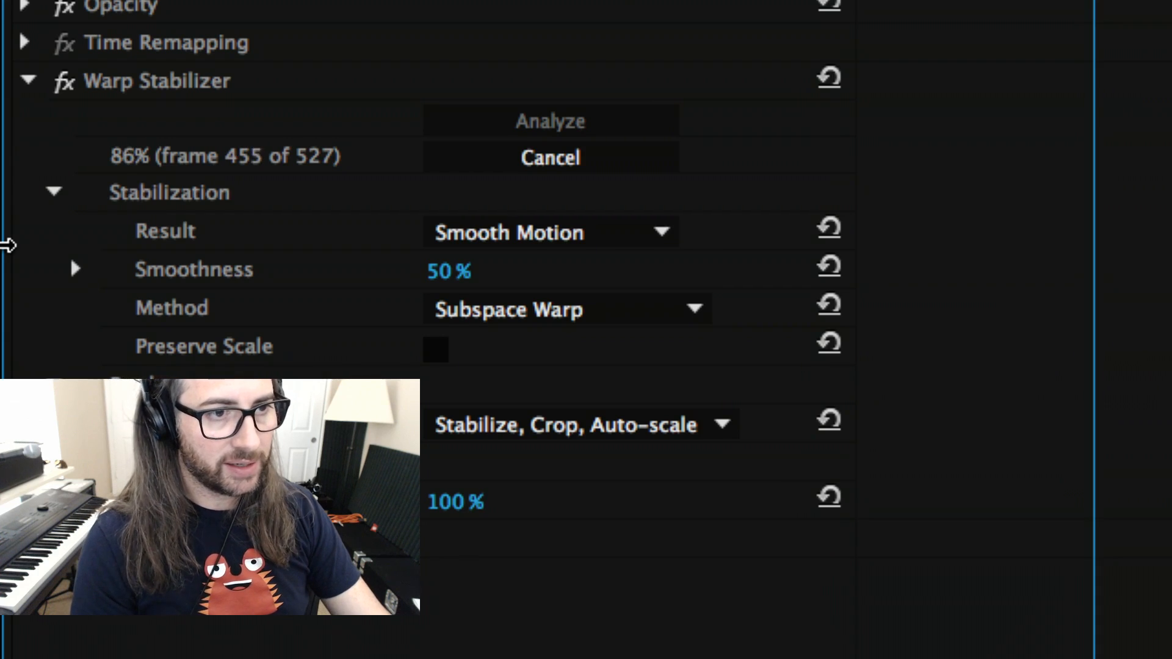
{"action": "key", "text": "super+s"}
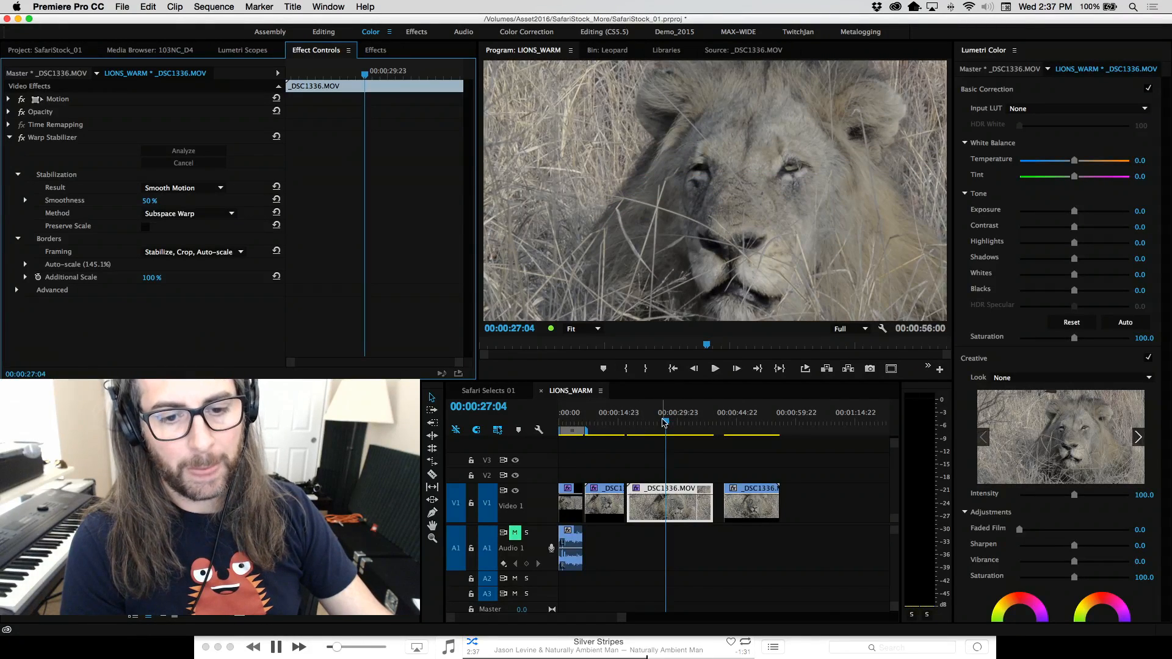
Play the stabilized _DSC1336.MOV segment from its start and back up to 00:00:31:17 to examine the head turn.
{"action": "left_click_drag", "start_coordinate": [664, 421], "coordinate": [628, 419]}
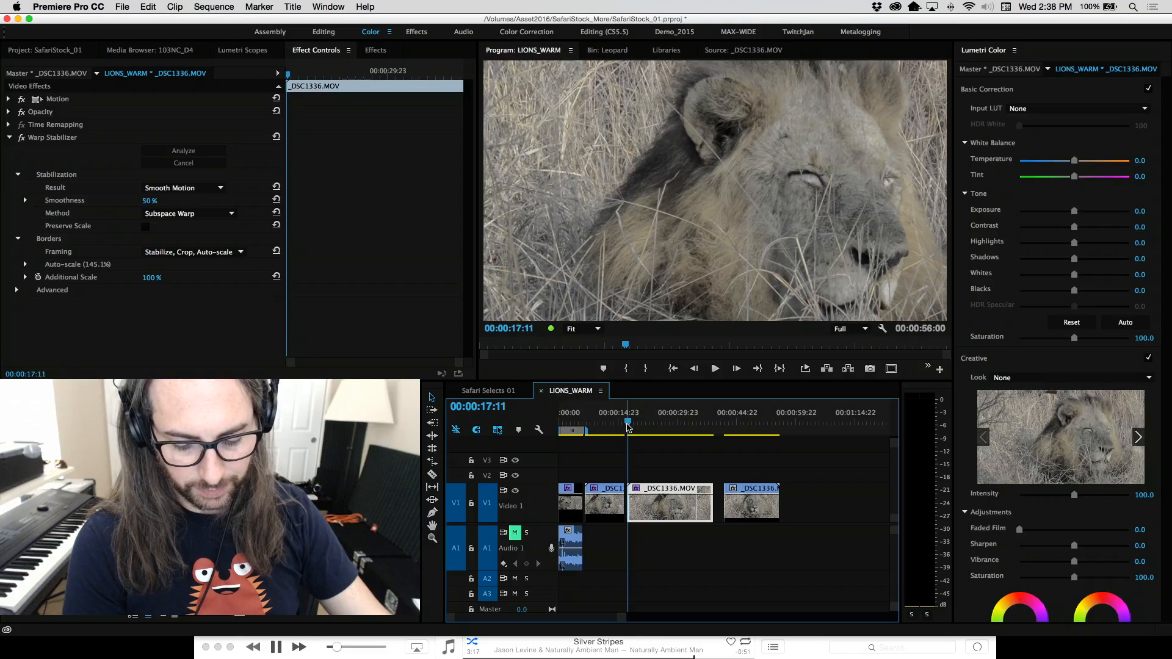
{"action": "key", "text": "space"}
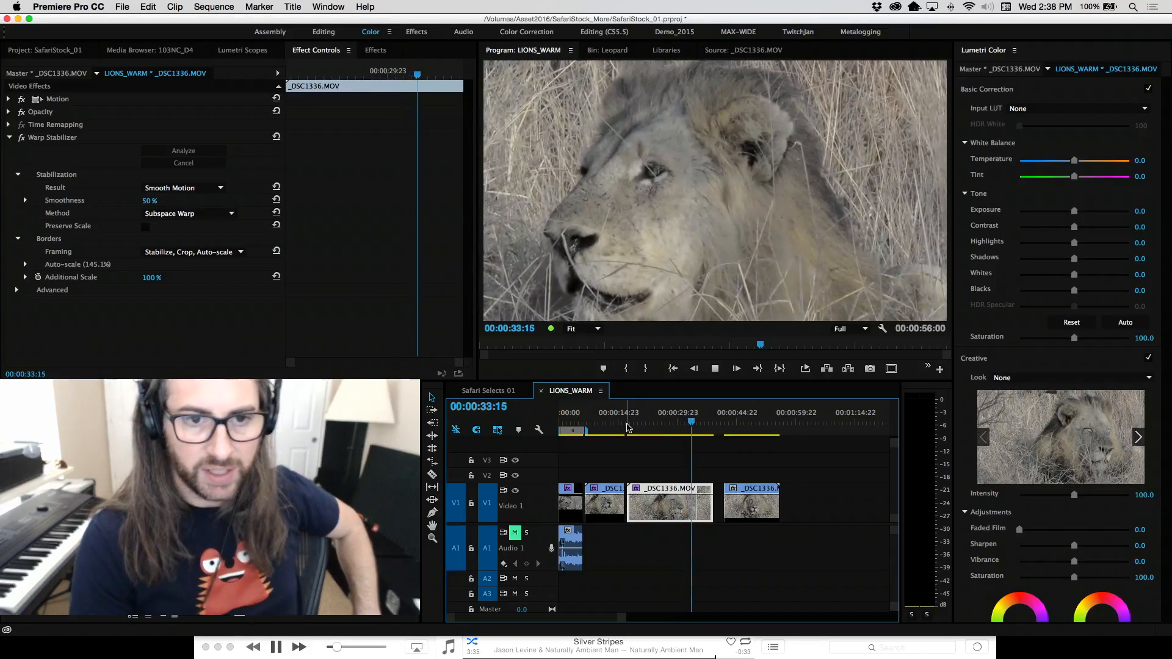
{"action": "key", "text": "space"}
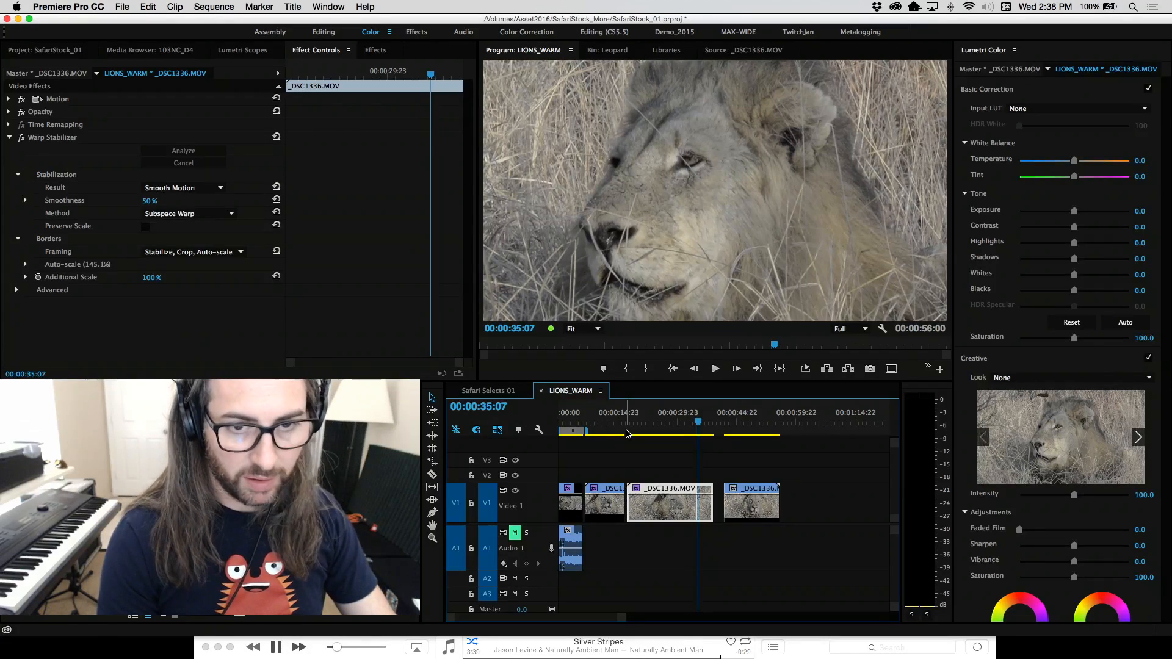
{"action": "key", "text": "j"}
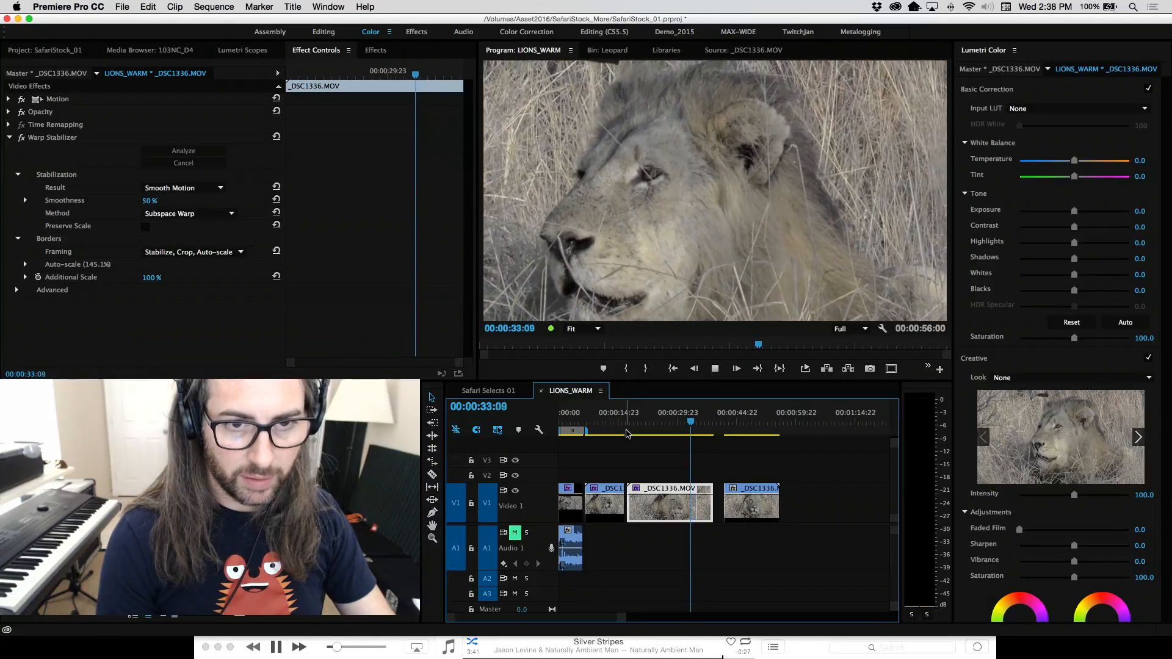
{"action": "key", "text": "space"}
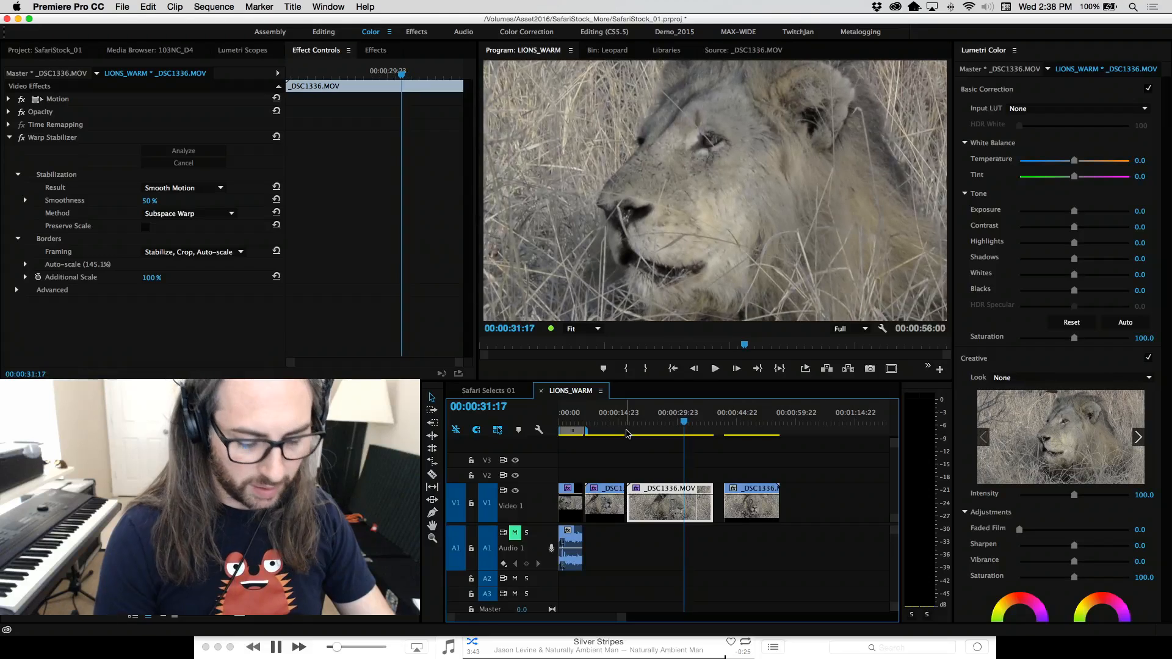
Examine the stabilized _DSC1336.MOV segment frame by frame between 00:00:31:17 and 00:00:32:09 for motion artifacts.
{"action": "key", "text": "equal"}
{"action": "key", "text": "equal"}
{"action": "key", "text": "equal"}
{"action": "key", "text": "equal"}
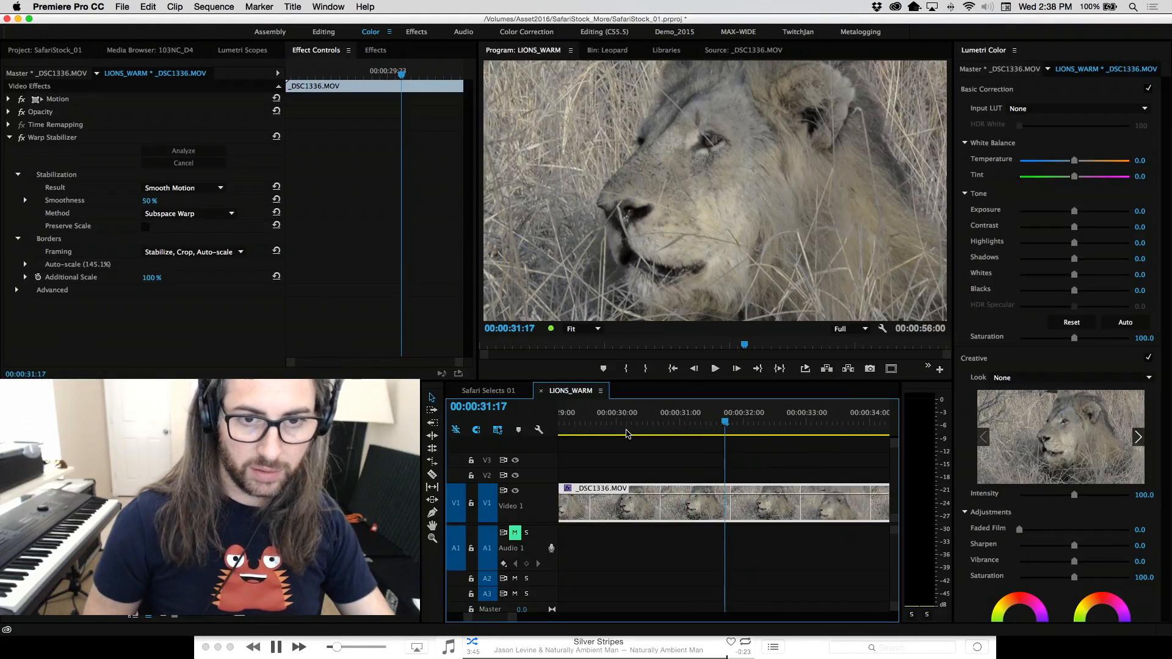
{"action": "key", "text": "Right"}
{"action": "key", "text": "Right"}
{"action": "key", "text": "Right"}
{"action": "key", "text": "Right"}
{"action": "key", "text": "Right"}
{"action": "key", "text": "Right"}
{"action": "key", "text": "Right"}
{"action": "key", "text": "Right"}
{"action": "key", "text": "Right"}
{"action": "key", "text": "Right"}
{"action": "key", "text": "Right"}
{"action": "key", "text": "Right"}
{"action": "key", "text": "Right"}
{"action": "key", "text": "Right"}
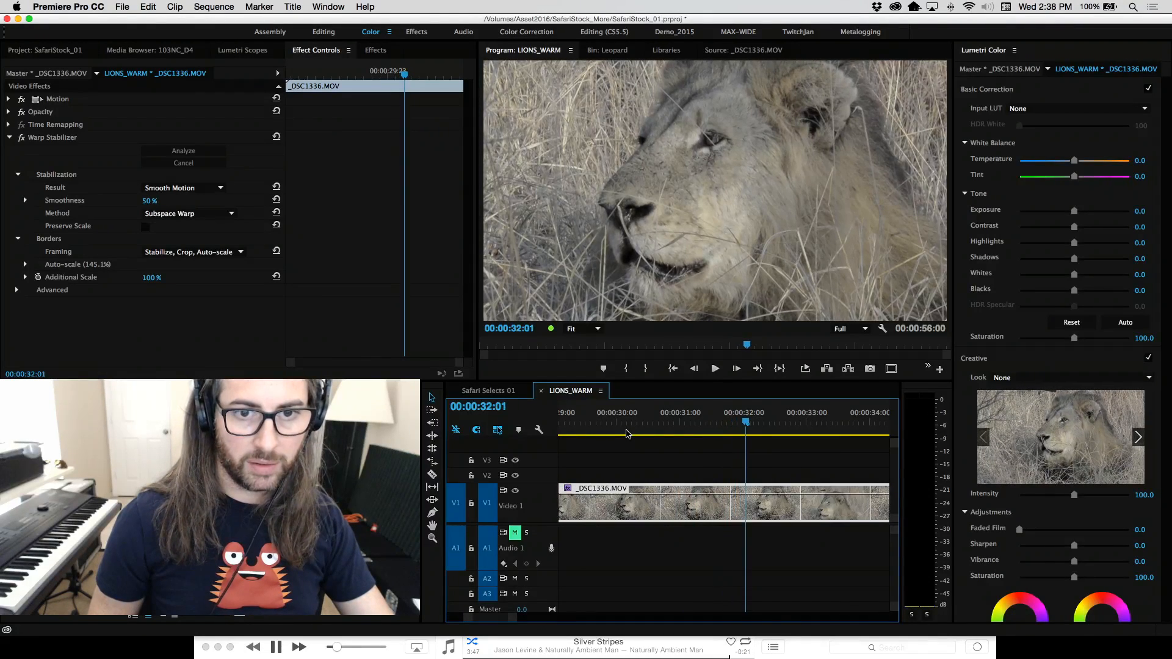
{"action": "key", "text": "Left"}
{"action": "key", "text": "Left"}
{"action": "key", "text": "Left"}
{"action": "key", "text": "Left"}
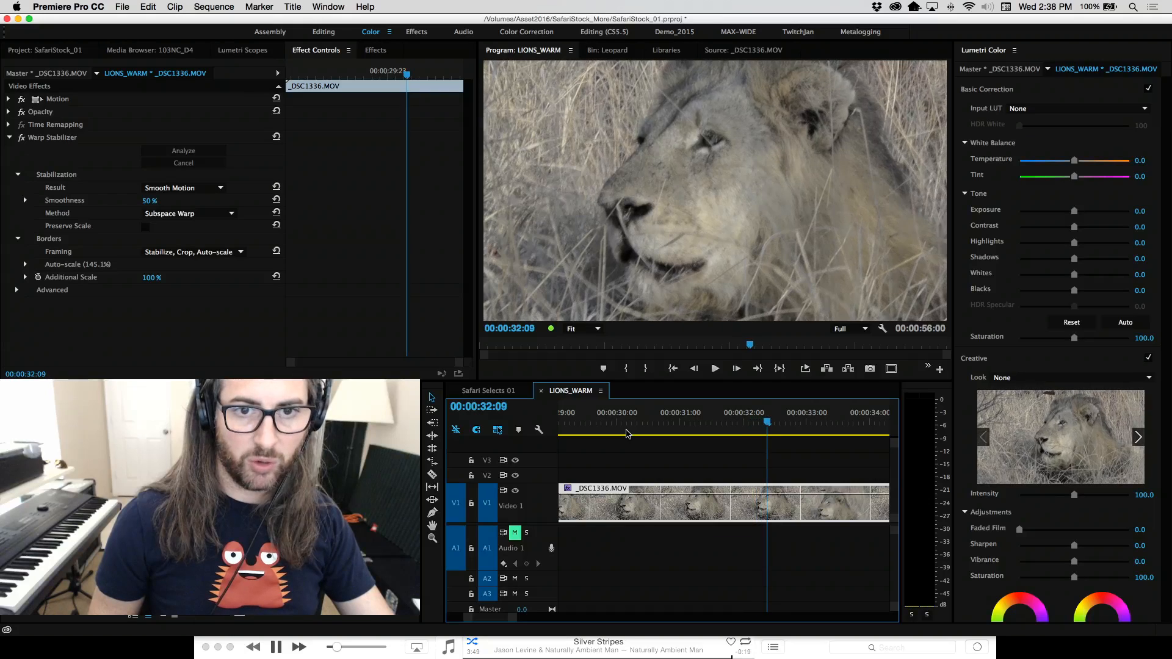
Split the stabilized _DSC1336.MOV segment on V1 at 00:00:31:21.
{"action": "key", "text": "Left"}
{"action": "key", "text": "Left"}
{"action": "key", "text": "Left"}
{"action": "key", "text": "Left"}
{"action": "key", "text": "Left"}
{"action": "key", "text": "Left"}
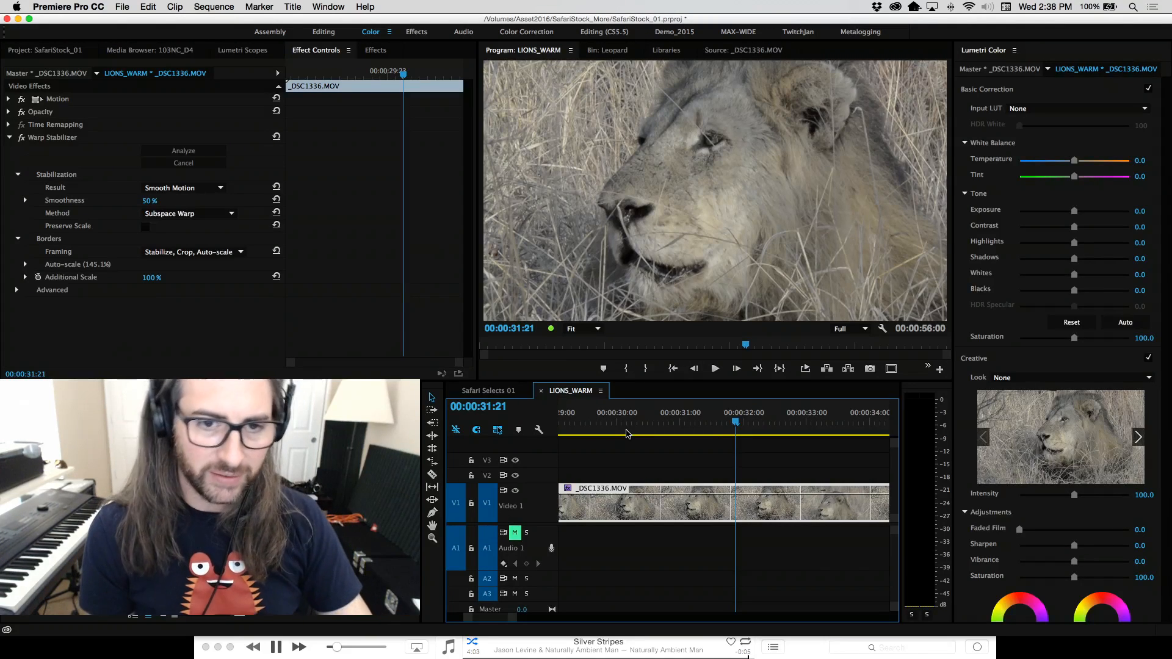
{"action": "key", "text": "c"}
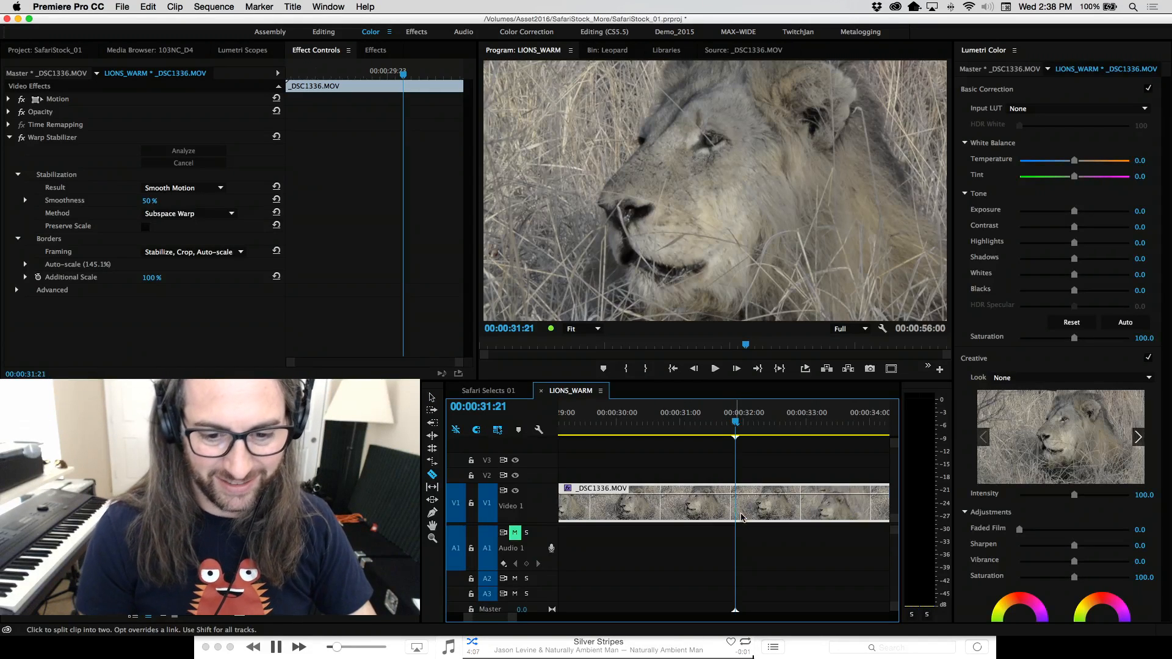
{"action": "left_click", "coordinate": [740, 508]}
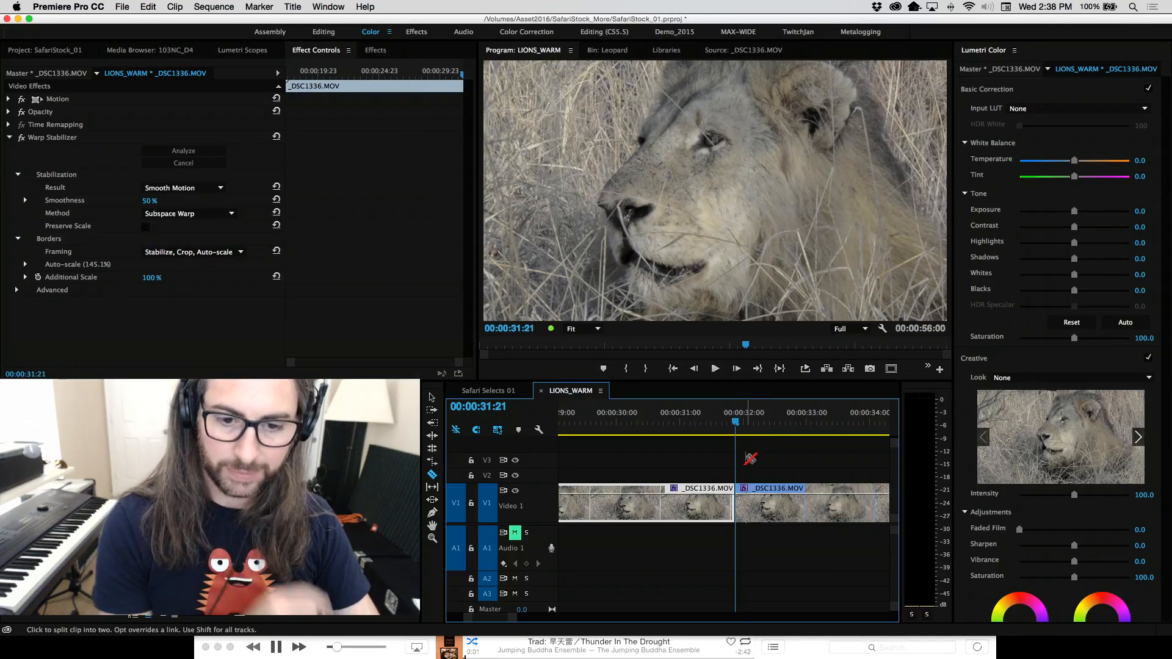
Play the stabilized _DSC1336.MOV footage from 00:00:17:12 in an enlarged Program monitor to examine its motion past the cut.
{"action": "left_click_drag", "start_coordinate": [734, 426], "coordinate": [599, 426]}
{"action": "key", "text": "minus"}
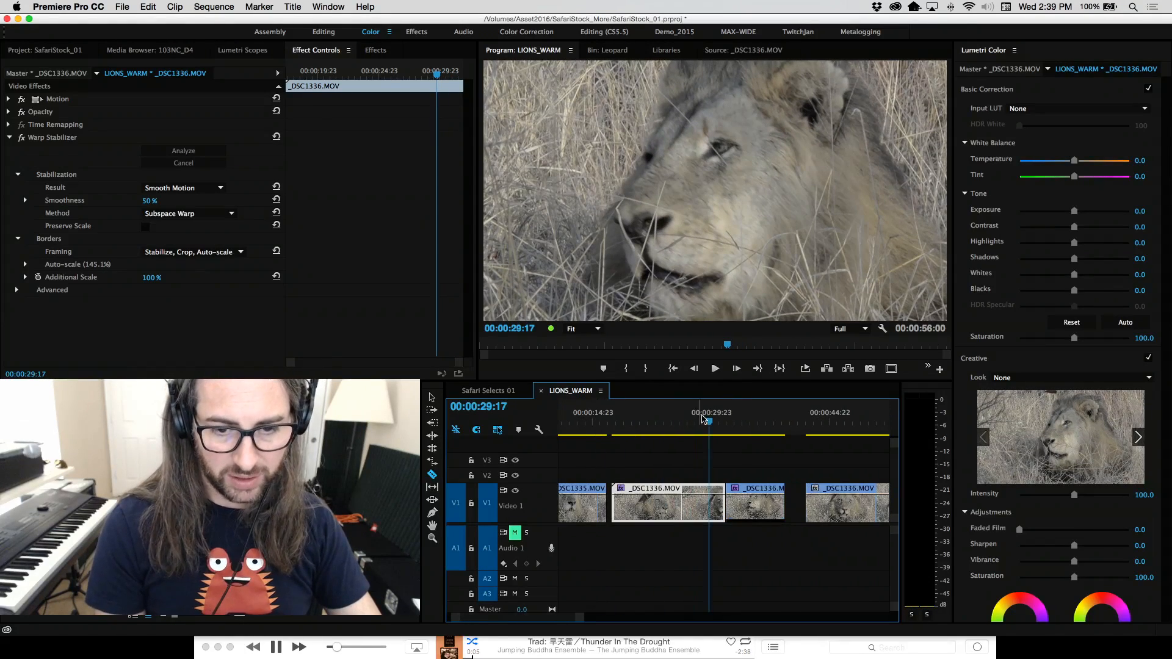
{"action": "left_click_drag", "start_coordinate": [705, 422], "coordinate": [615, 420]}
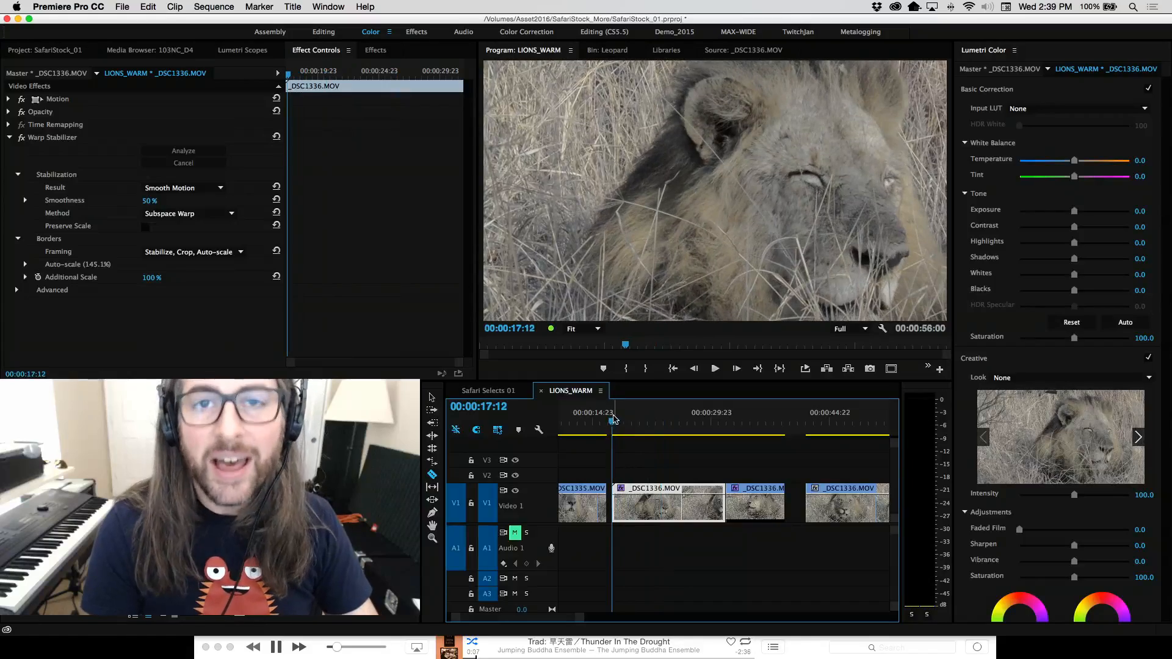
{"action": "key", "text": "space"}
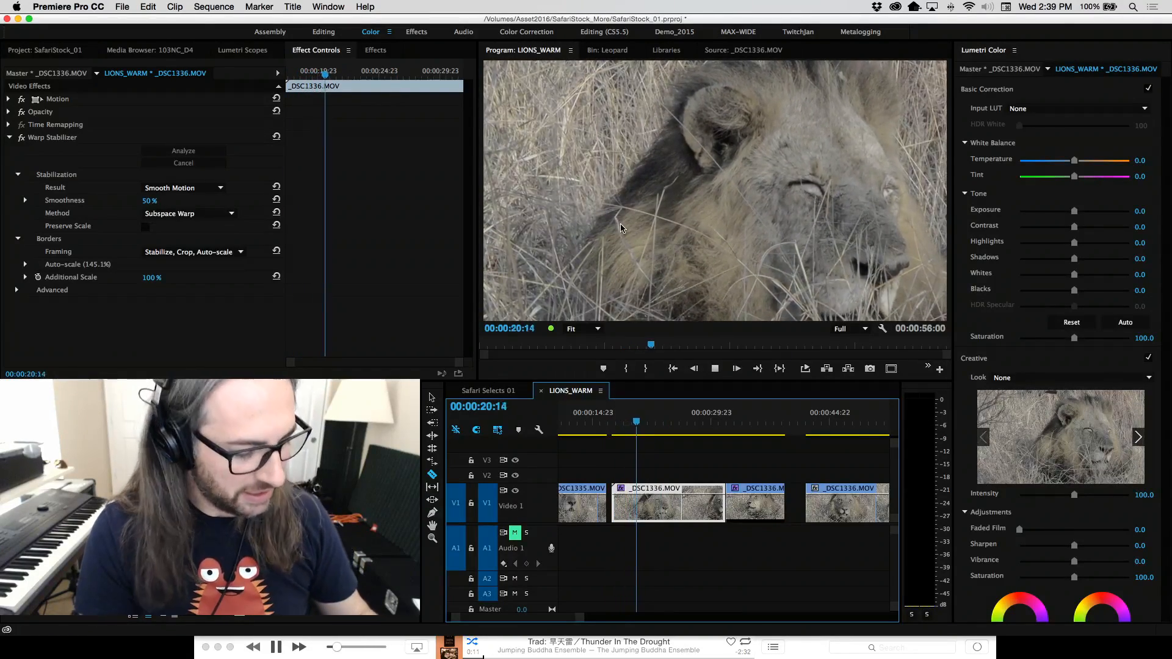
{"action": "key", "text": "grave"}
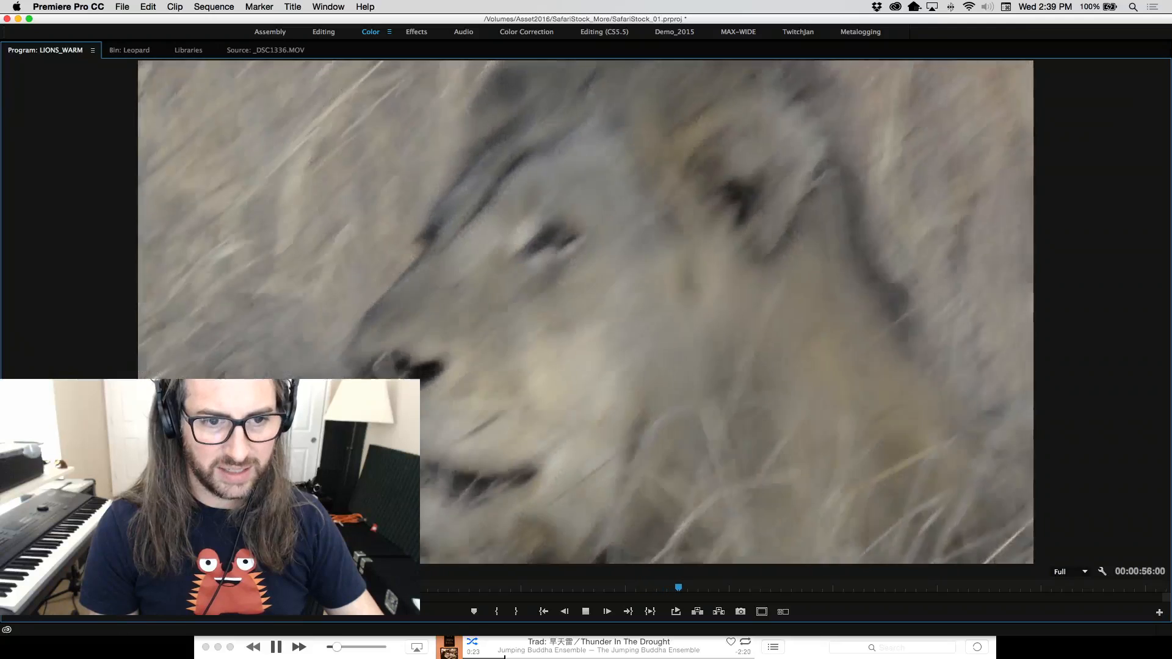
{"action": "key", "text": "space"}
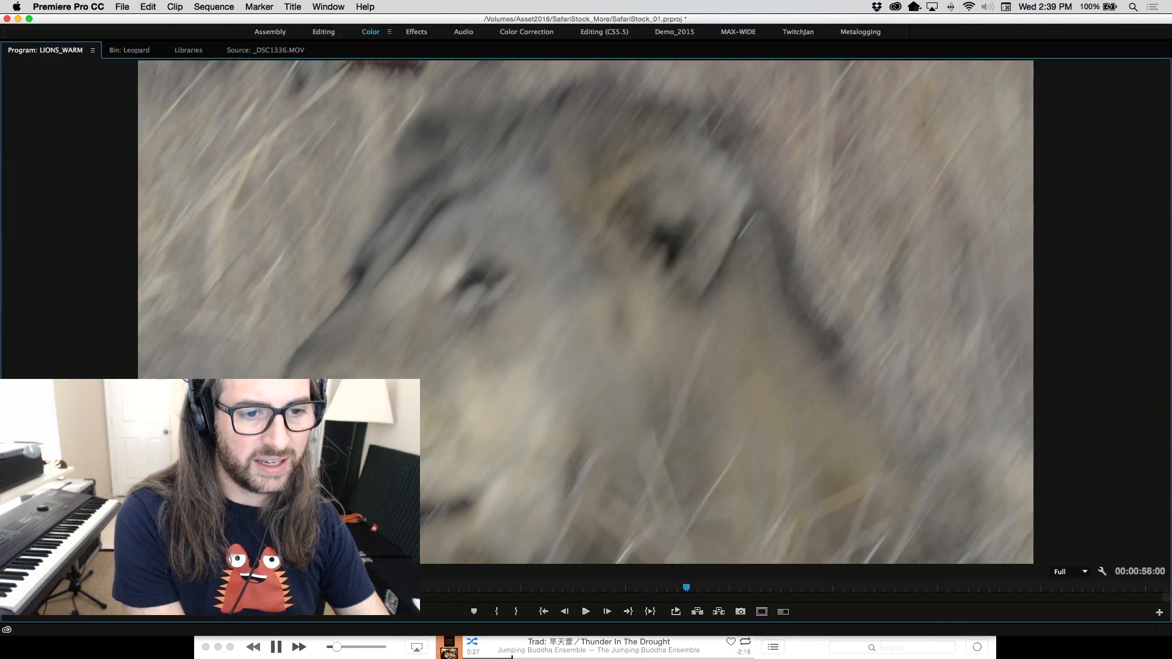
{"action": "key", "text": "grave"}
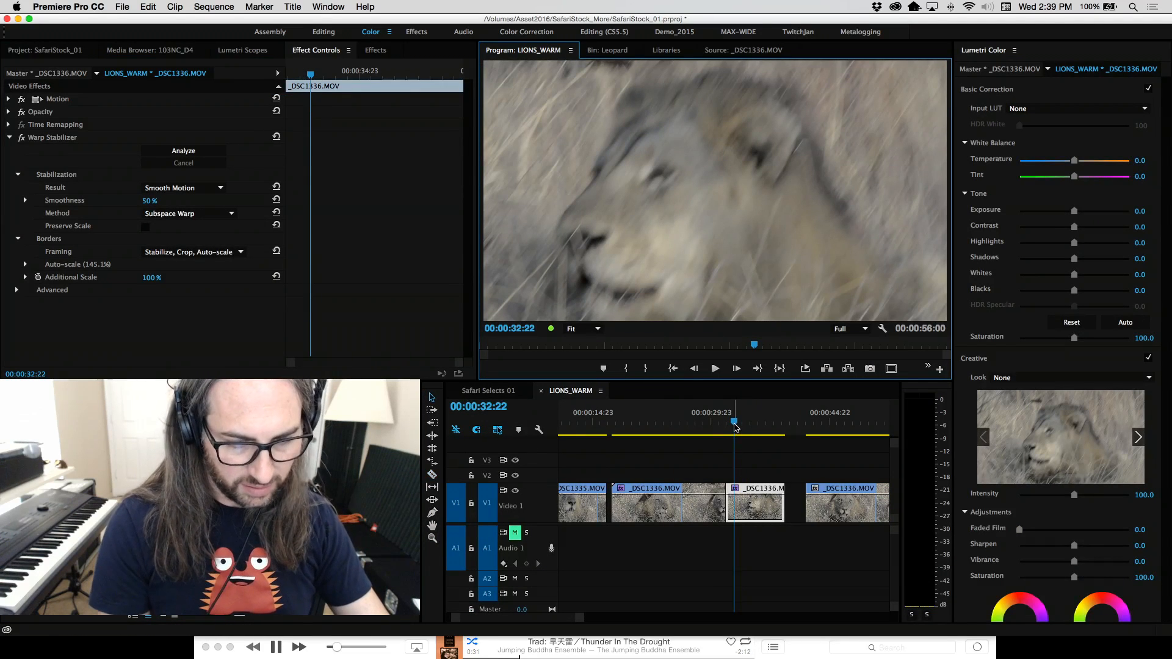
Find where the lion's head settles after the cut and trim the second _DSC1336.MOV segment's start to 00:00:34:20.
{"action": "key", "text": "space"}
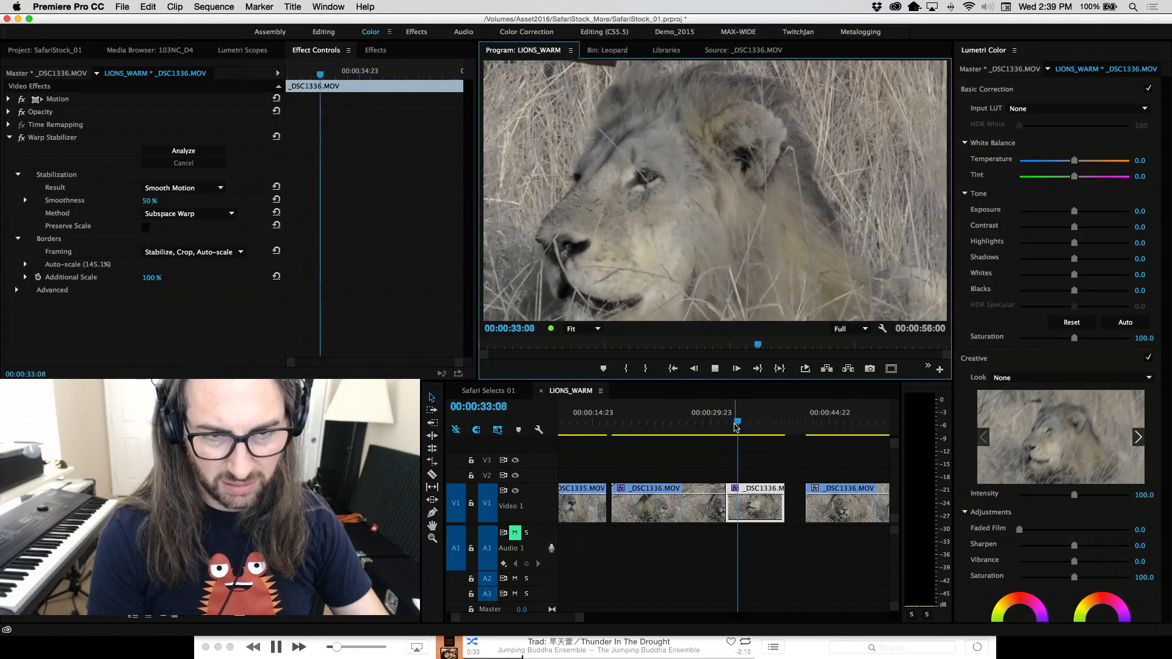
{"action": "key", "text": "space"}
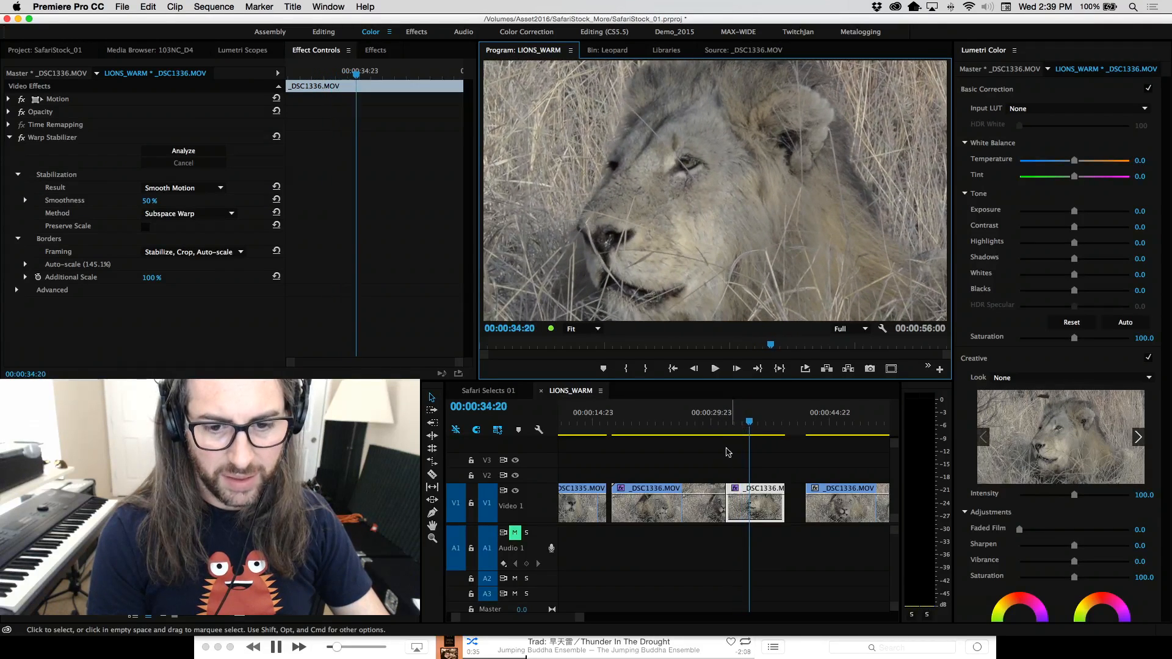
{"action": "left_click", "coordinate": [728, 503]}
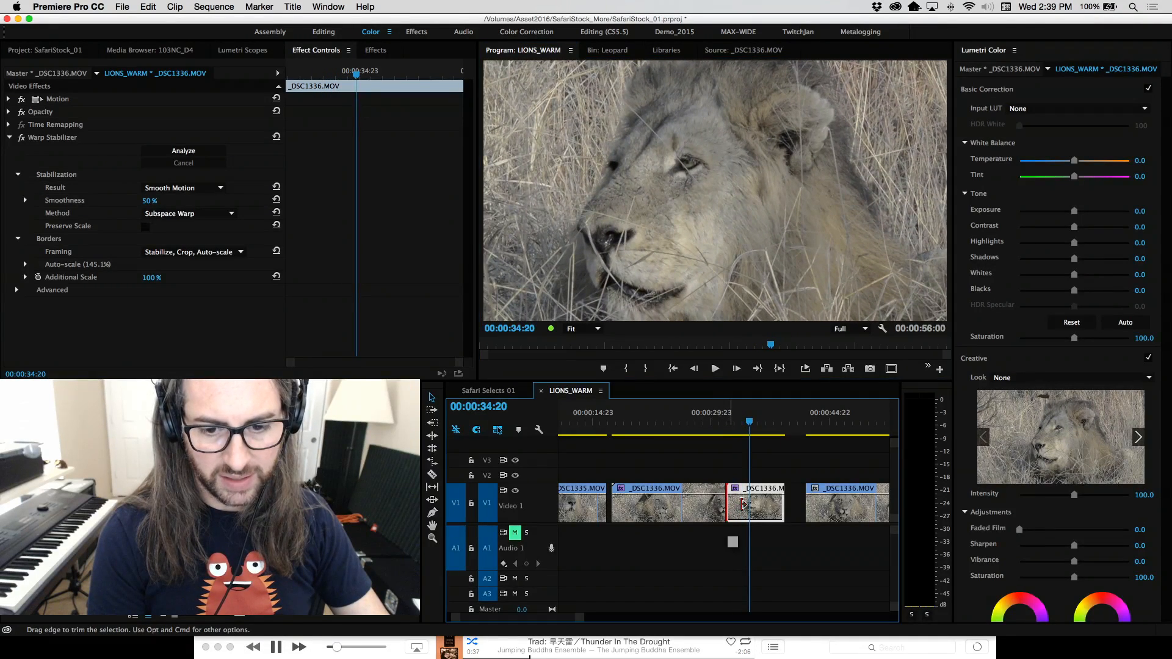
{"action": "left_click_drag", "start_coordinate": [749, 503], "coordinate": [751, 503]}
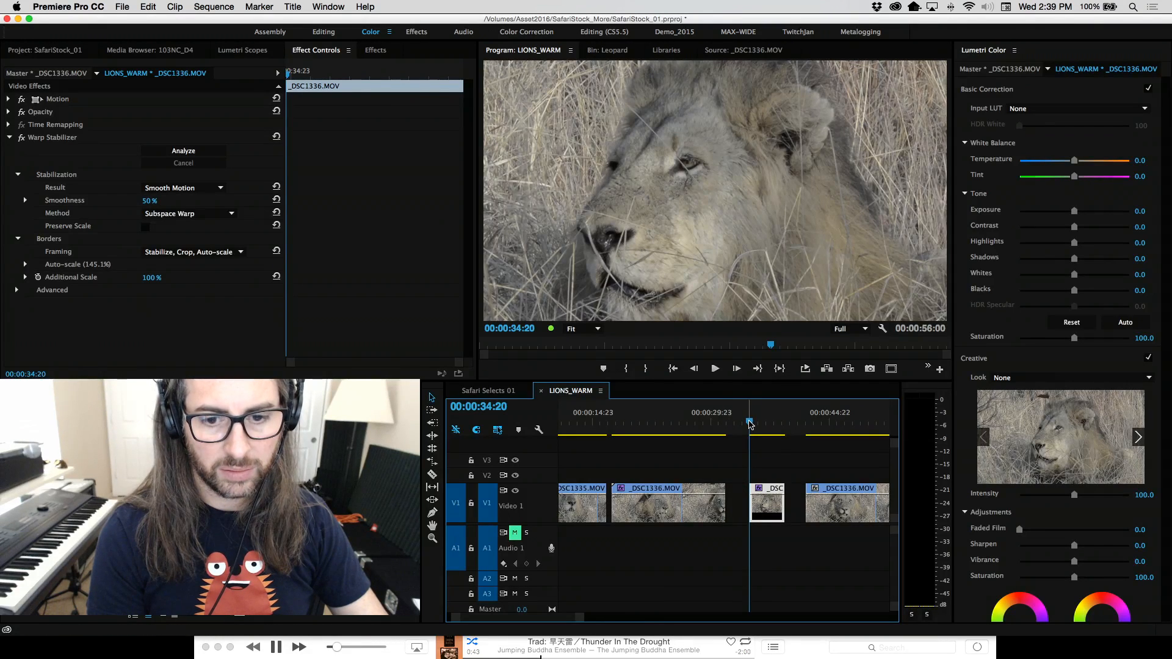
Play the trimmed _DSC1336.MOV segment forward and backward from 00:00:34:20 to check its stabilization and scaling.
{"action": "key", "text": "space"}
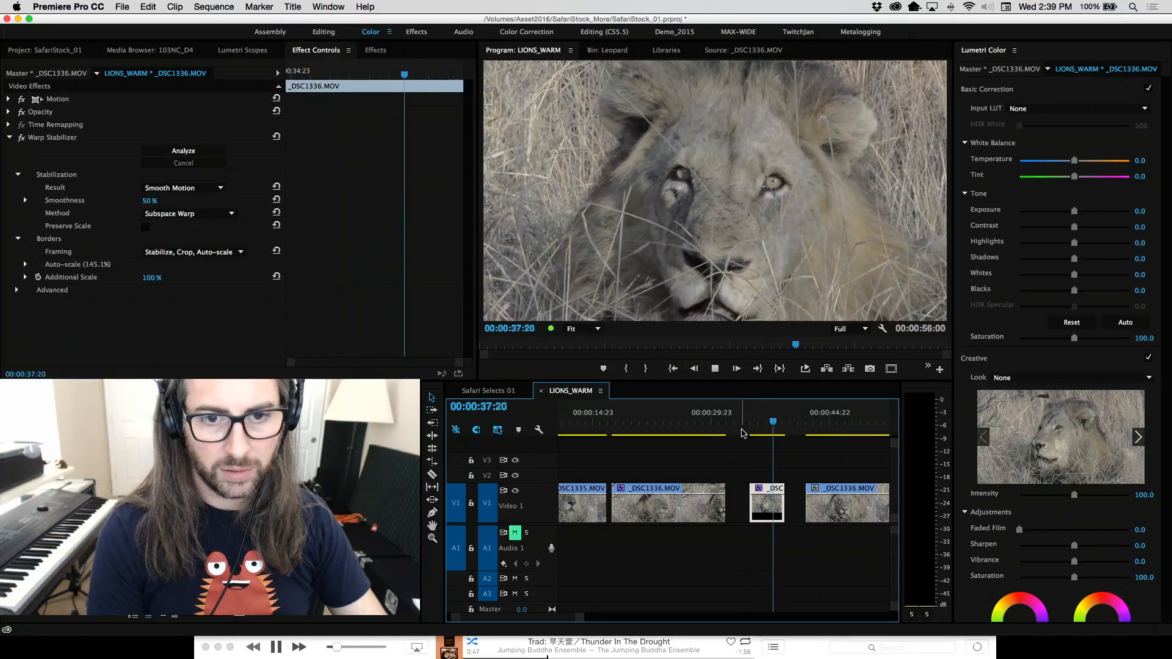
{"action": "key", "text": "space"}
{"action": "key", "text": "j"}
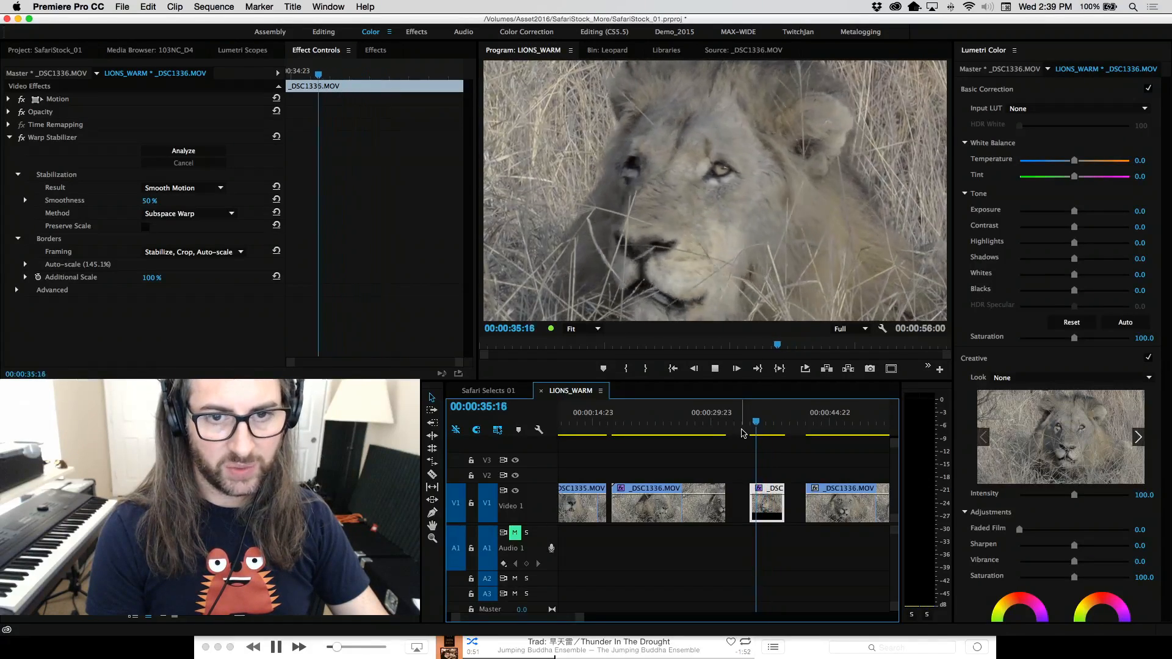
{"action": "key", "text": "space"}
{"action": "key", "text": "space"}
{"action": "key", "text": "space"}
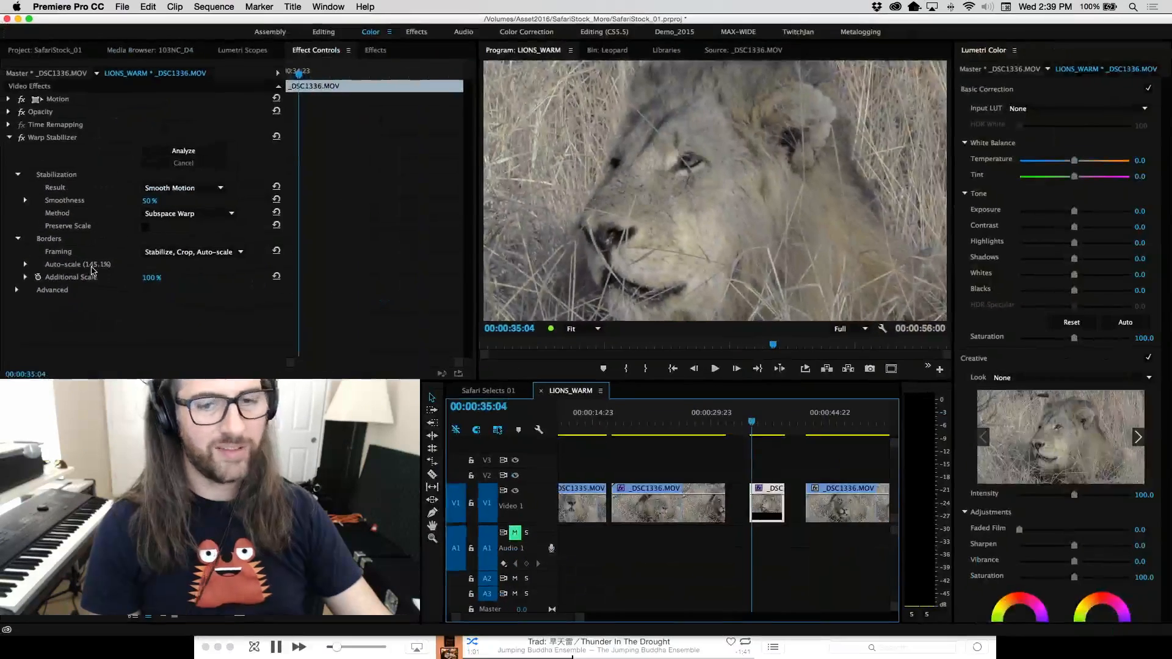
Set the trimmed segment's Warp Stabilizer framing to Stabilize, Crop and play it both ways to check the borders.
{"action": "left_click", "coordinate": [208, 252]}
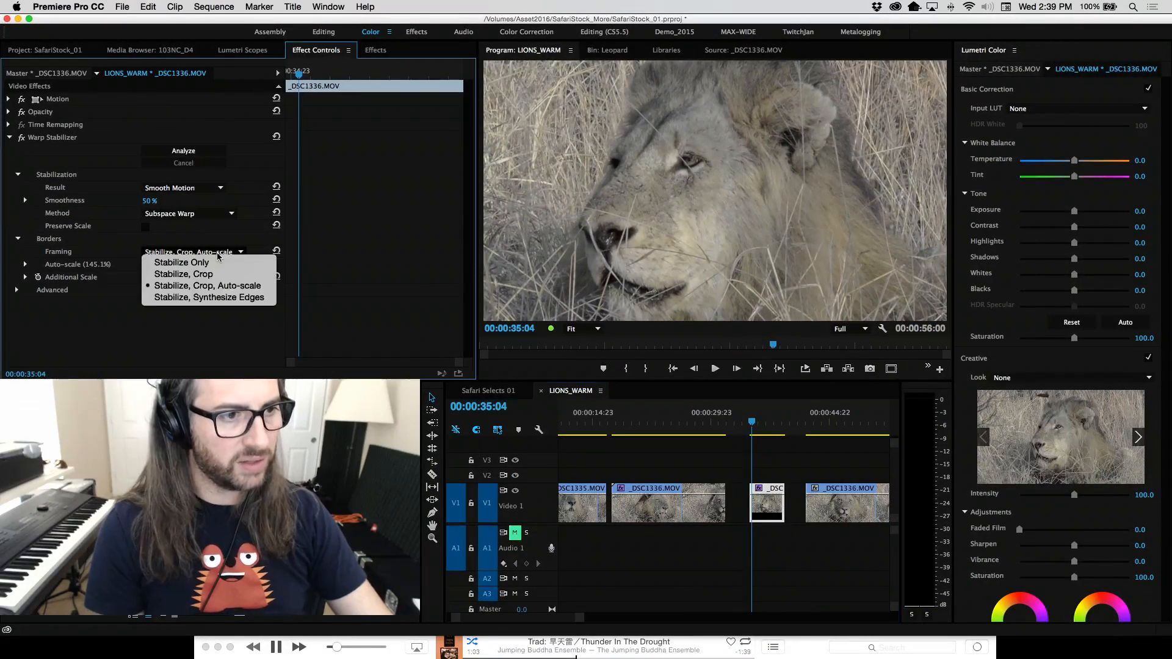
{"action": "left_click", "coordinate": [227, 275]}
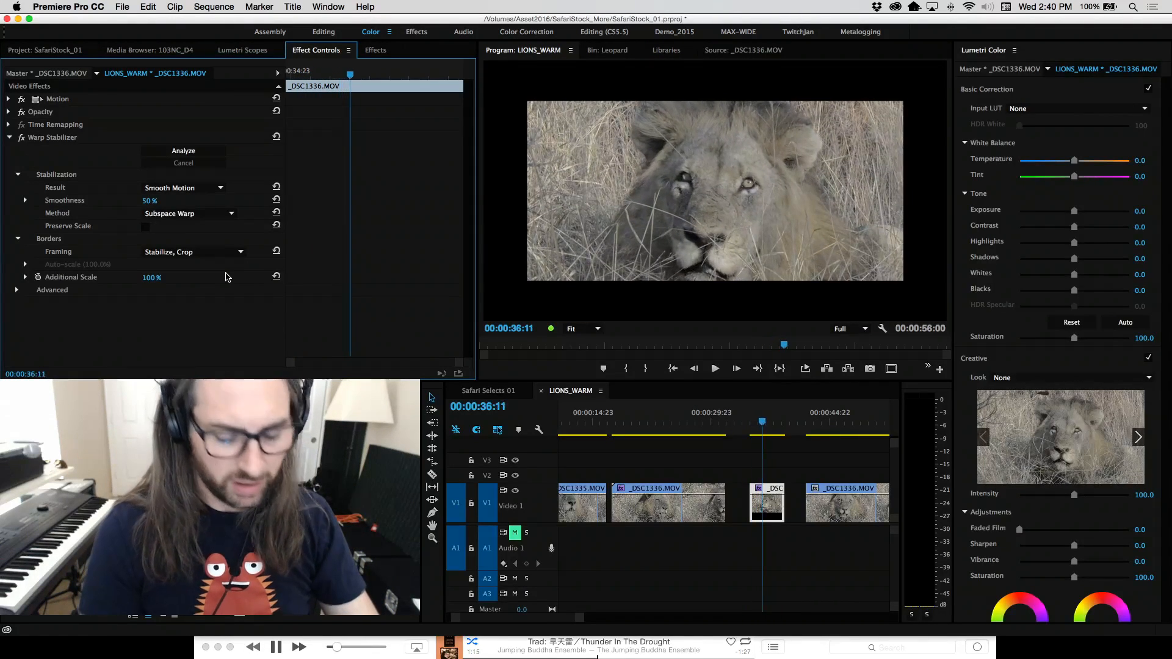
{"action": "key", "text": "j"}
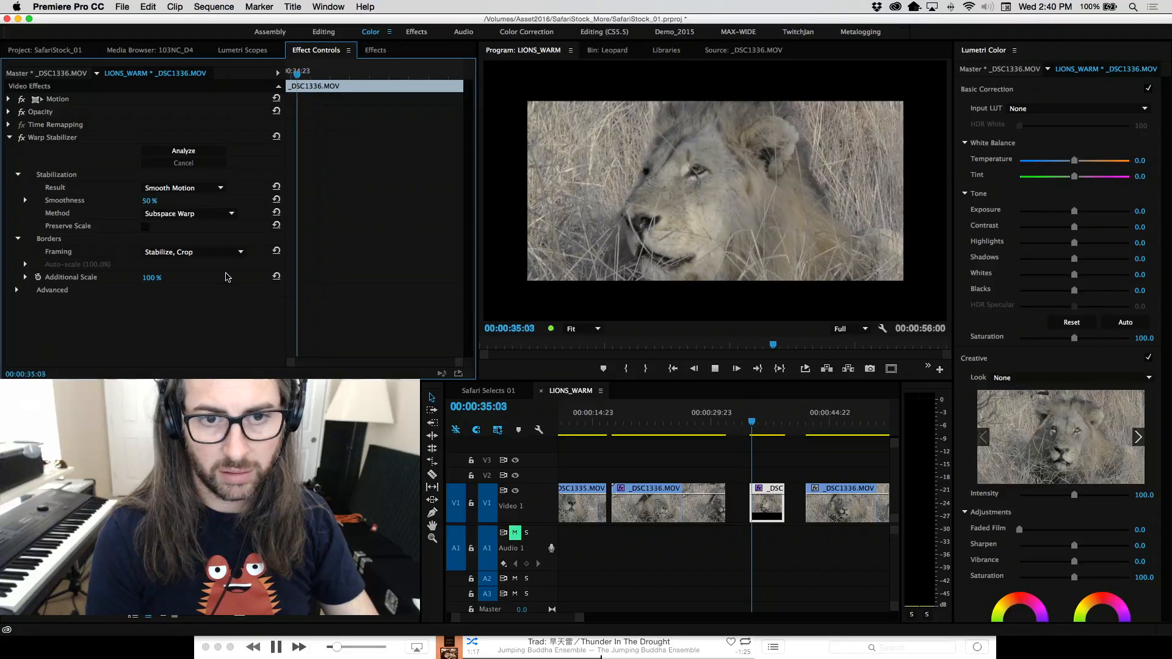
{"action": "key", "text": "l"}
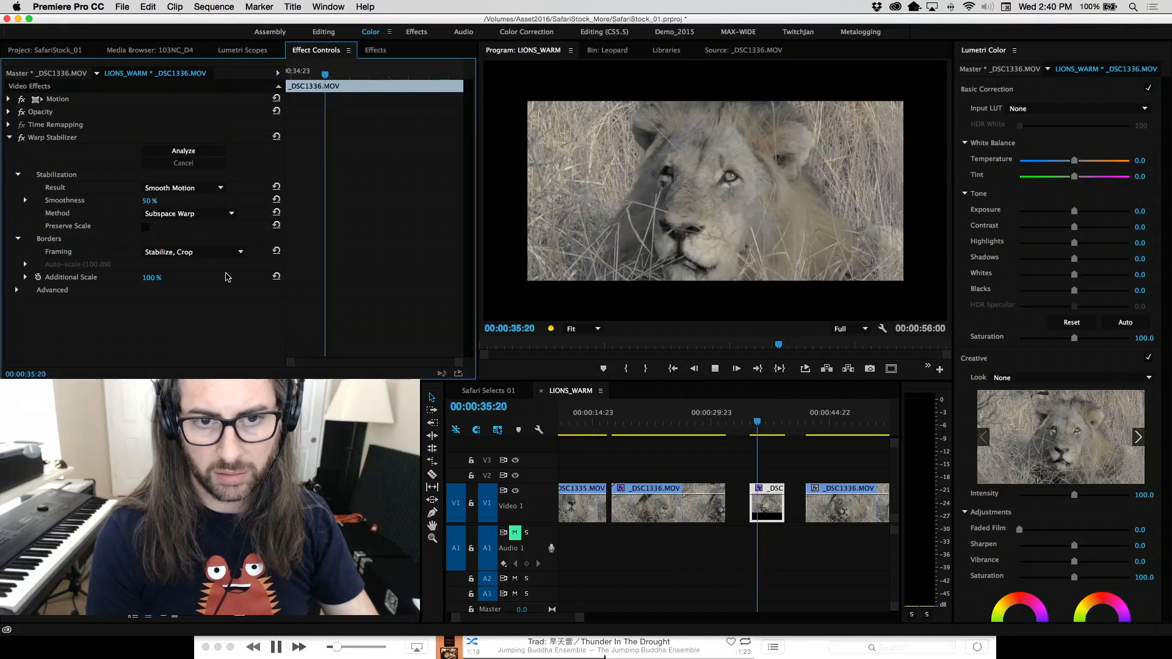
{"action": "key", "text": "k"}
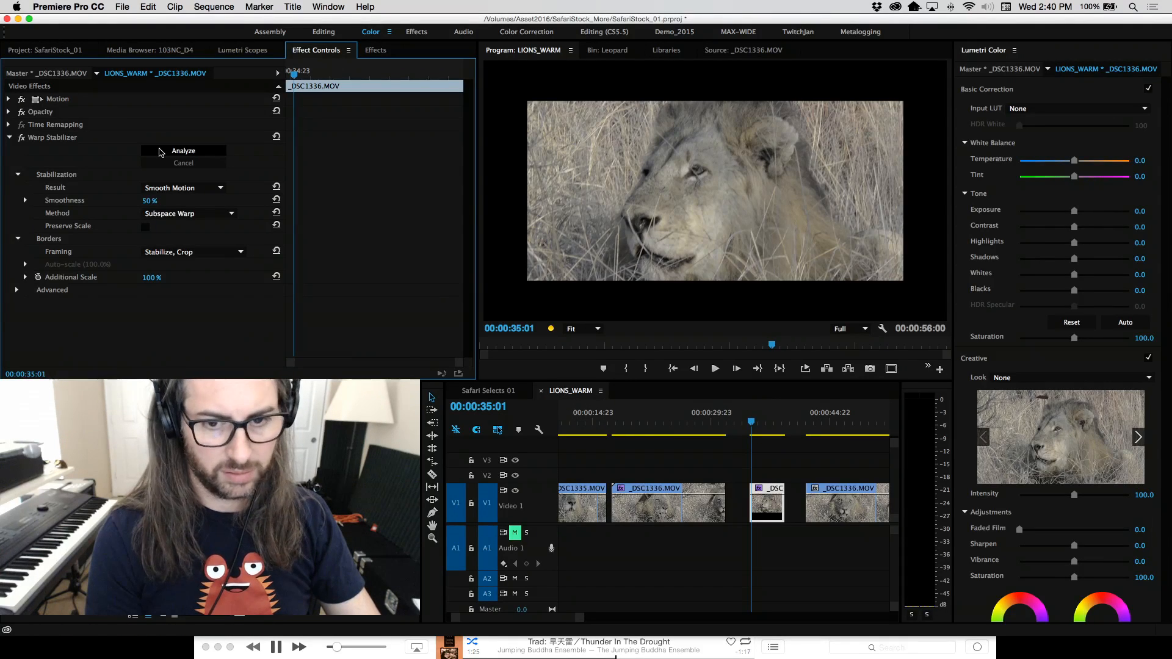
Reanalyze the trimmed _DSC1336.MOV segment with Warp Stabilizer and set its framing to Stabilize, Crop, Auto-scale.
{"action": "left_click", "coordinate": [160, 148]}
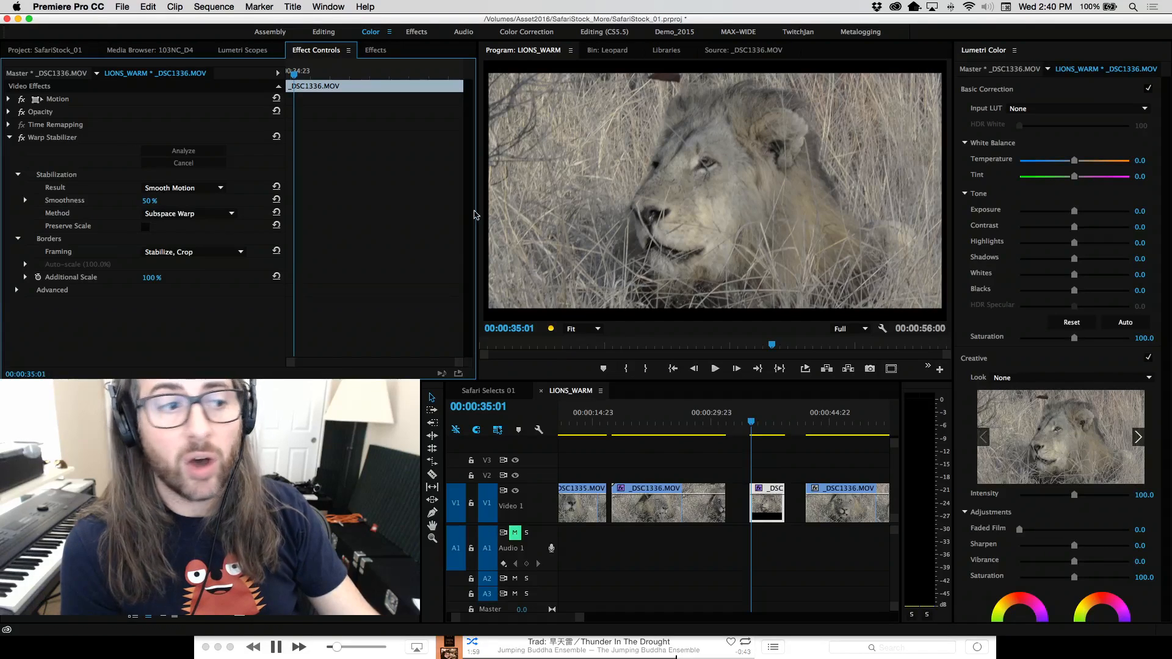
{"action": "left_click", "coordinate": [193, 252]}
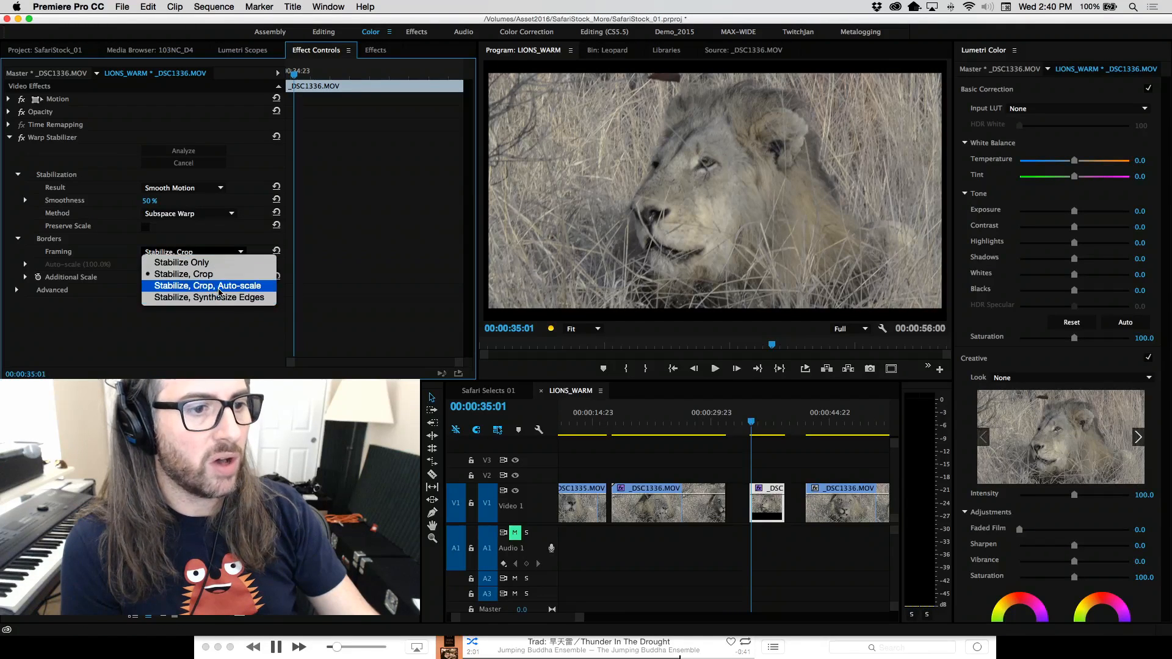
{"action": "left_click", "coordinate": [209, 288]}
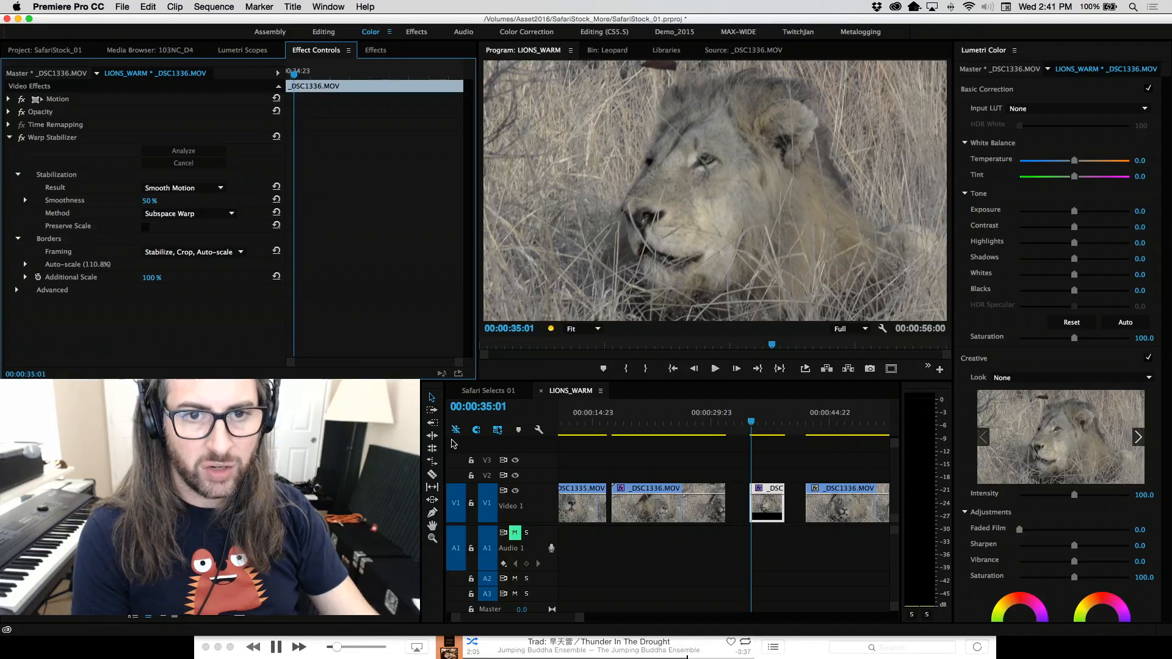
Play the reanalyzed _DSC1336.MOV segment forward and backward to examine the new stabilization.
{"action": "key", "text": "space"}
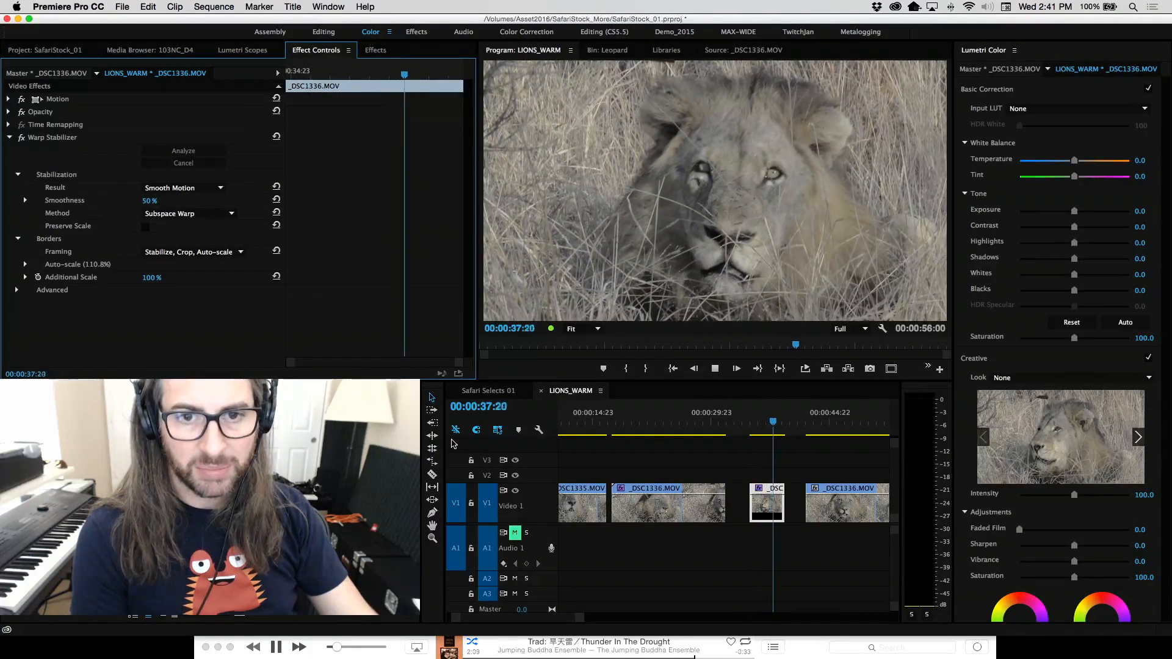
{"action": "key", "text": "space"}
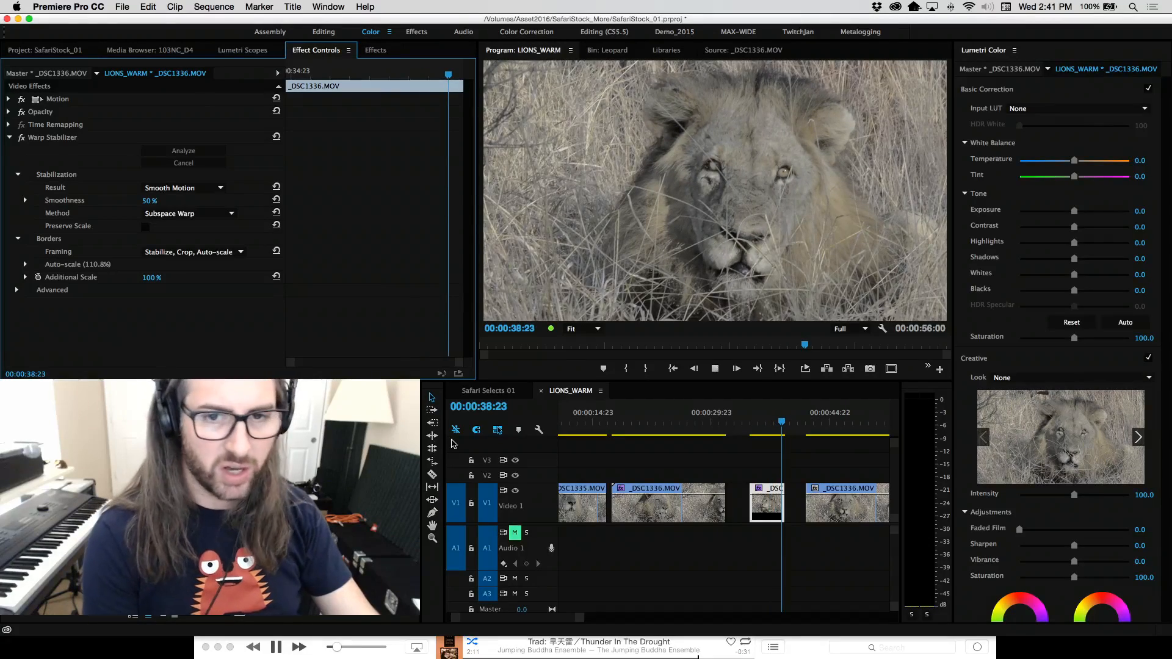
{"action": "key", "text": "j"}
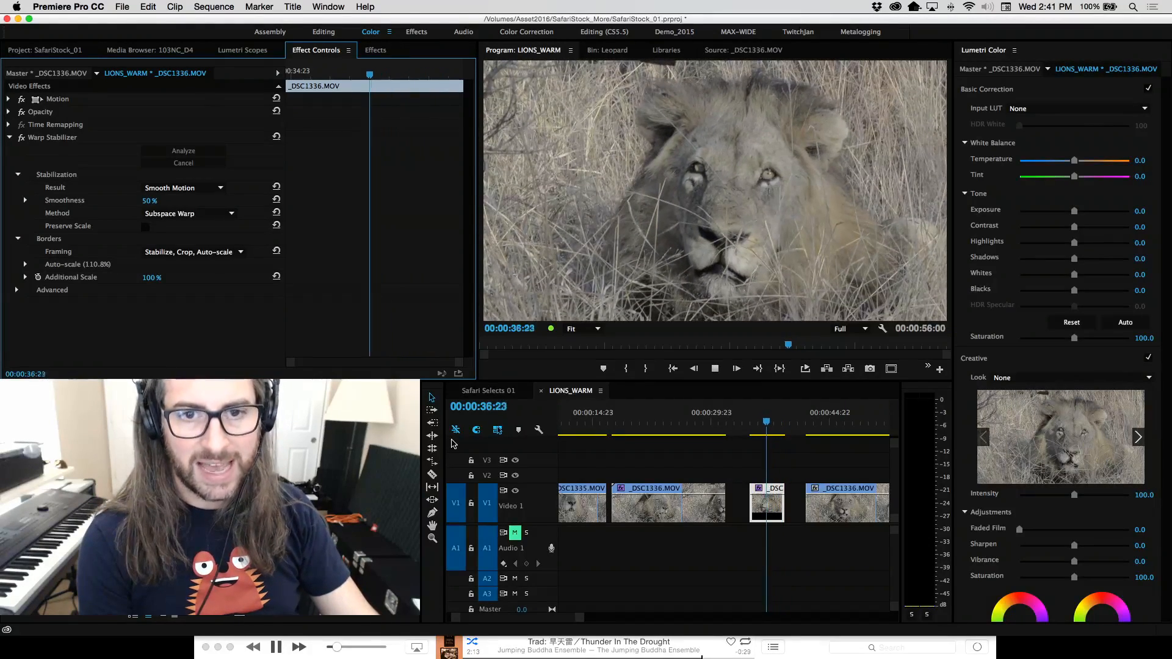
{"action": "key", "text": "k"}
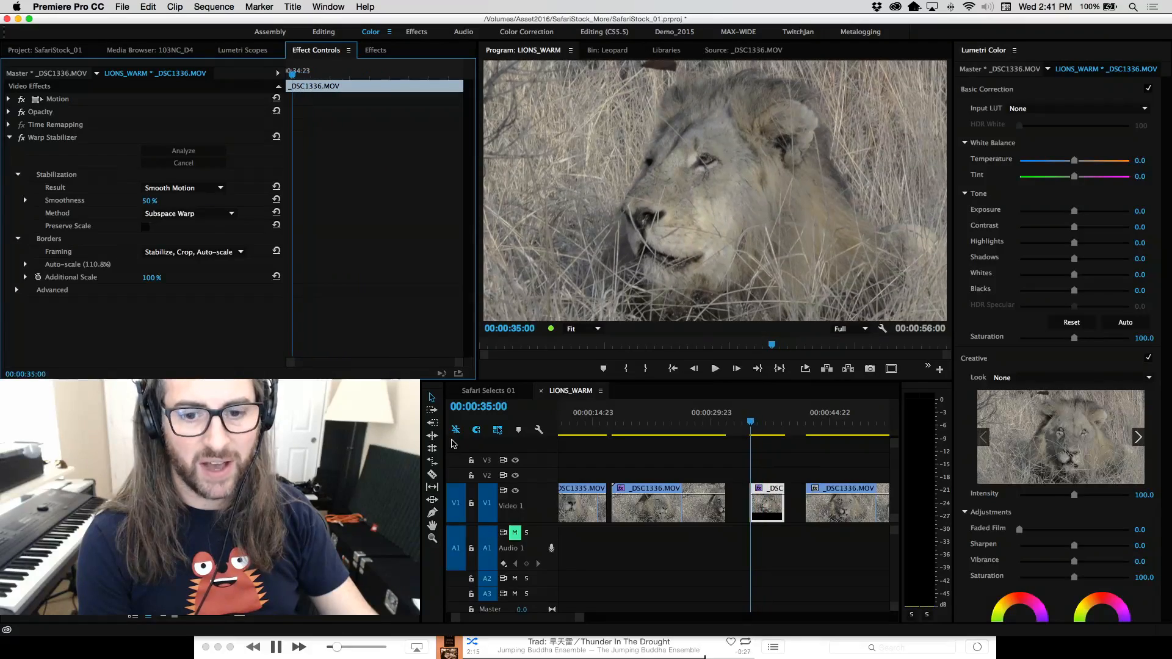
{"action": "key", "text": "space"}
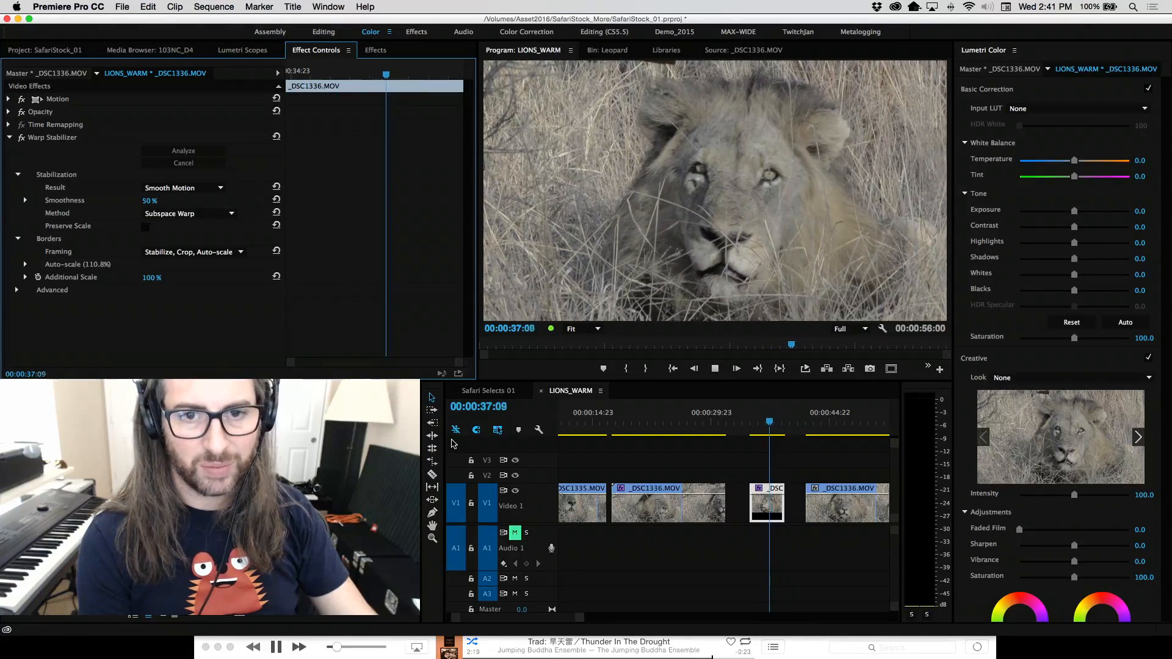
{"action": "key", "text": "j"}
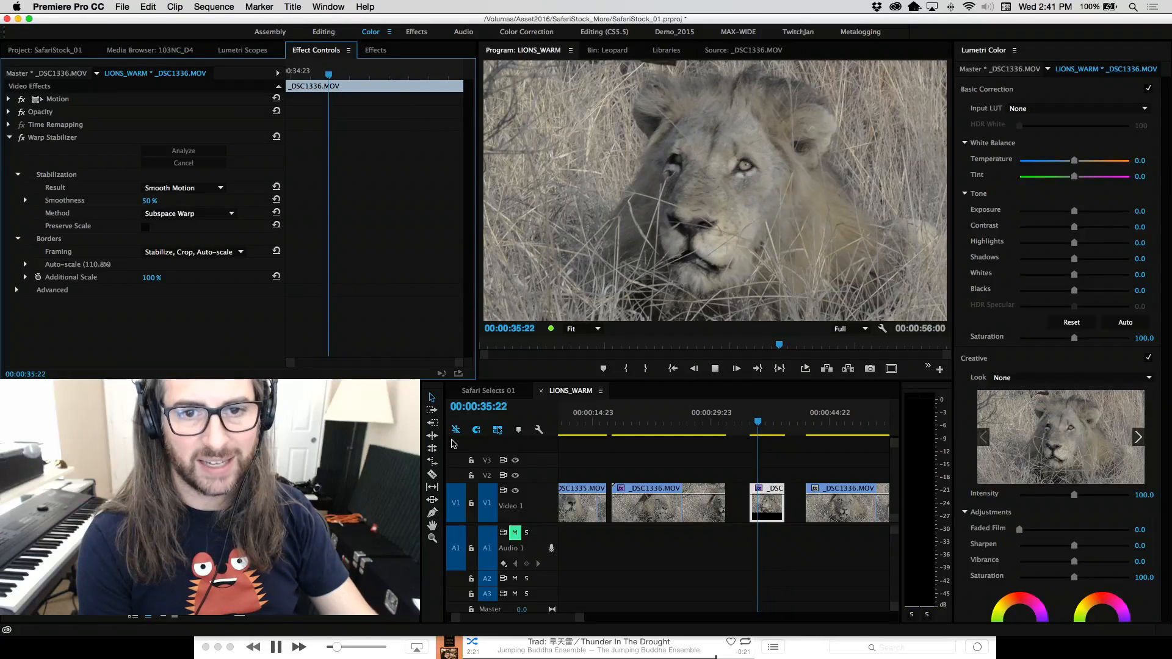
{"action": "key", "text": "space"}
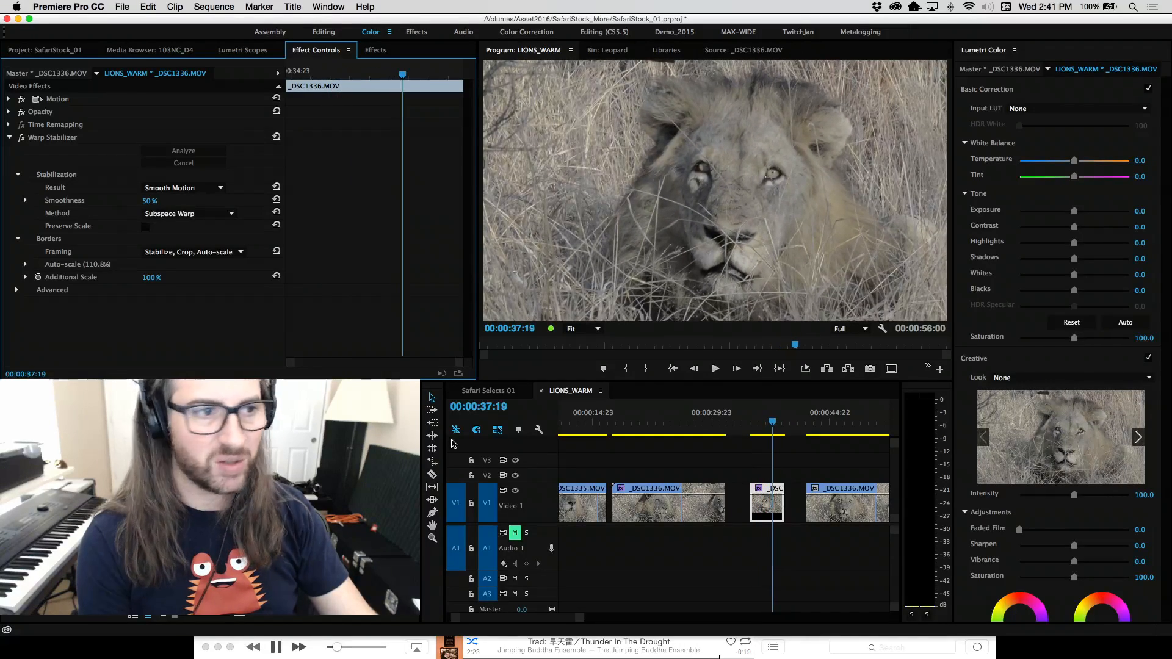
Set the trimmed segment's Warp Stabilizer result to No Motion and return the playhead to 00:00:34:21.
{"action": "left_click", "coordinate": [197, 214]}
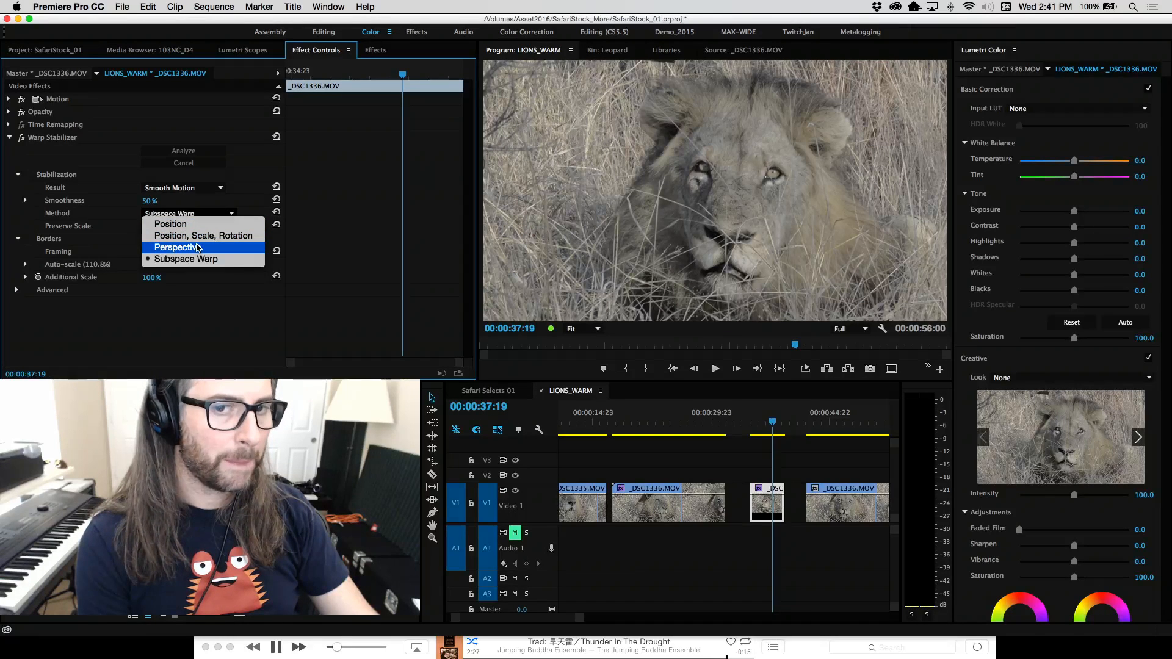
{"action": "left_click", "coordinate": [251, 174]}
{"action": "left_click", "coordinate": [193, 189]}
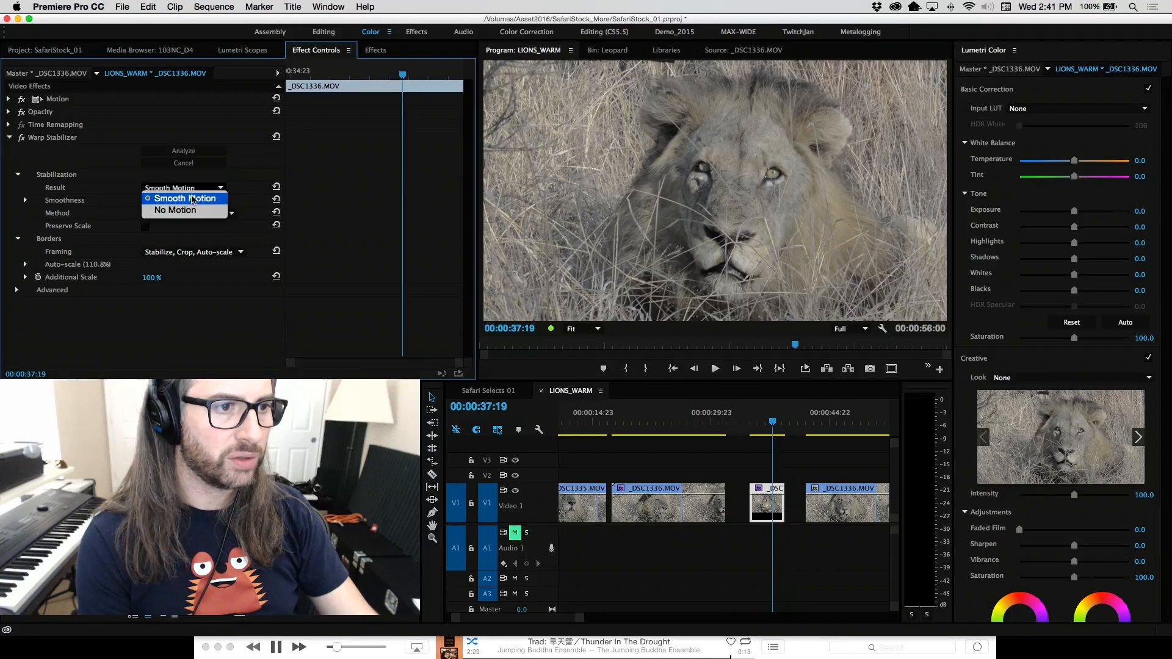
{"action": "left_click", "coordinate": [195, 211]}
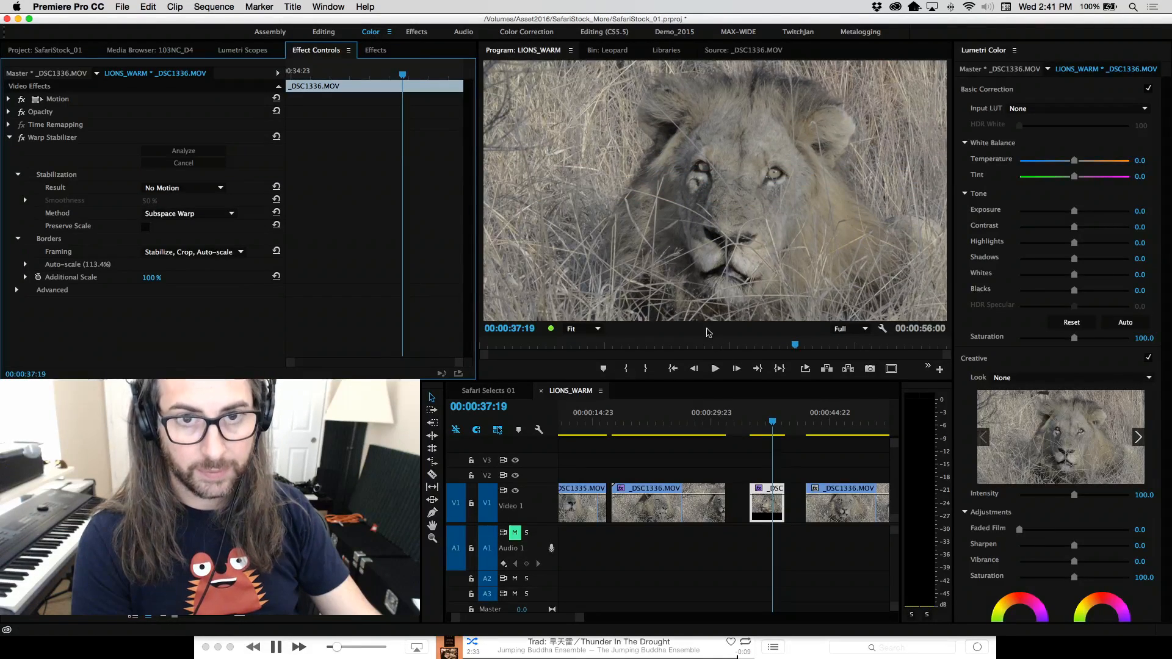
{"action": "left_click_drag", "start_coordinate": [777, 420], "coordinate": [752, 425]}
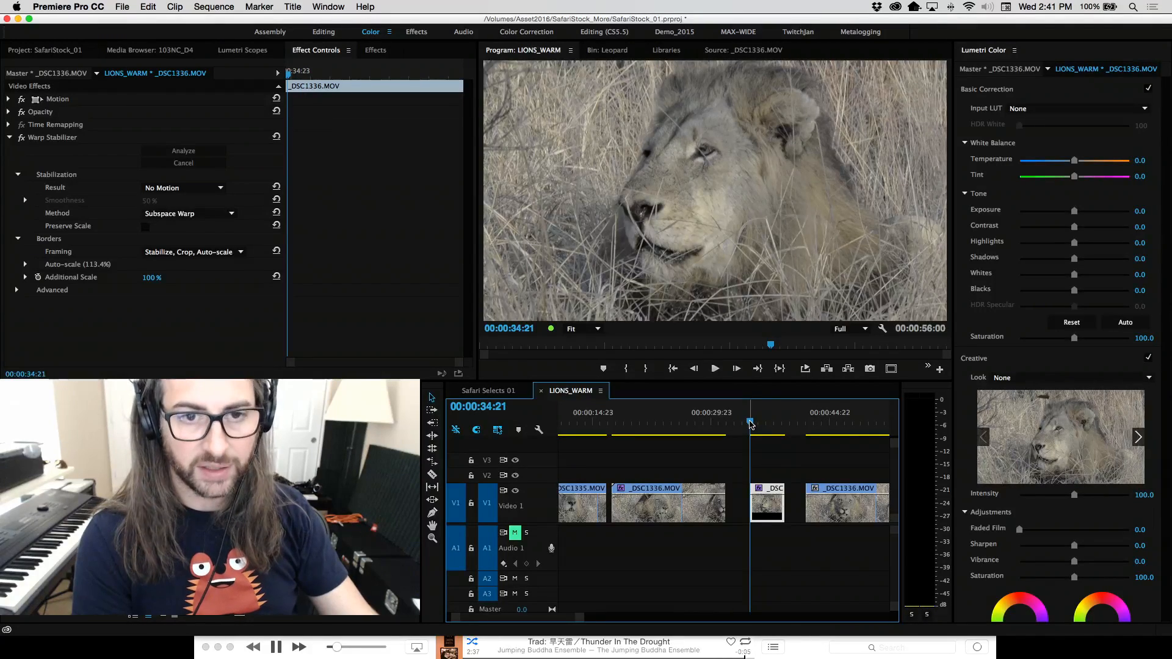
Play the trimmed _DSC1336.MOV segment forward and backward to examine the No Motion result.
{"action": "key", "text": "space"}
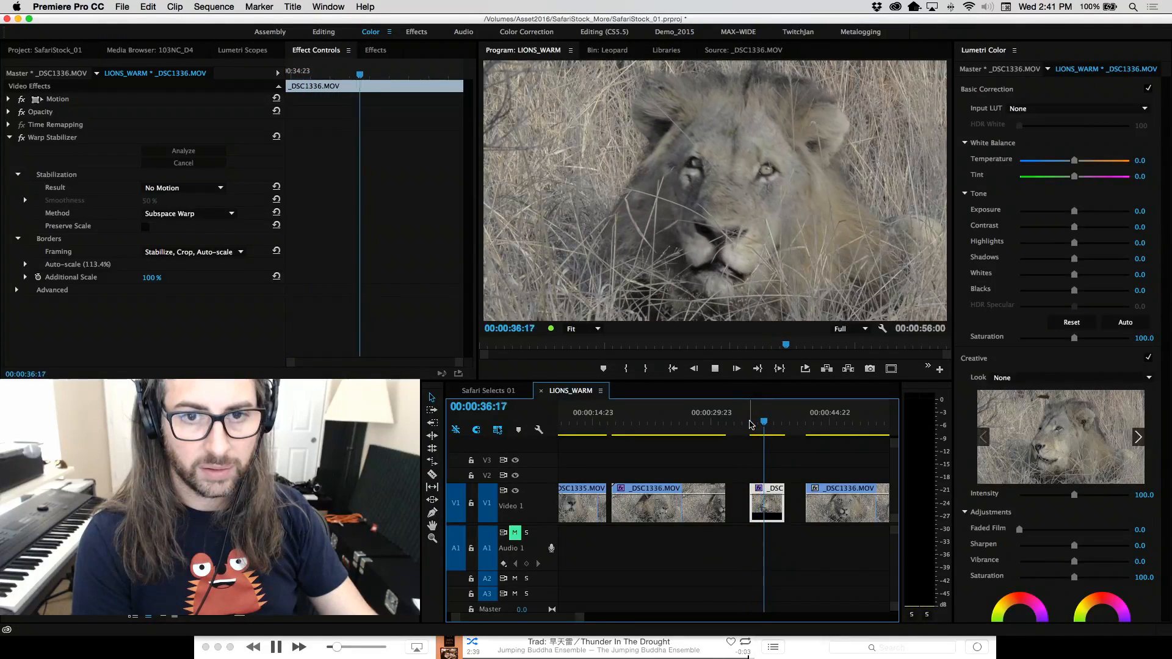
{"action": "left_click", "coordinate": [751, 424]}
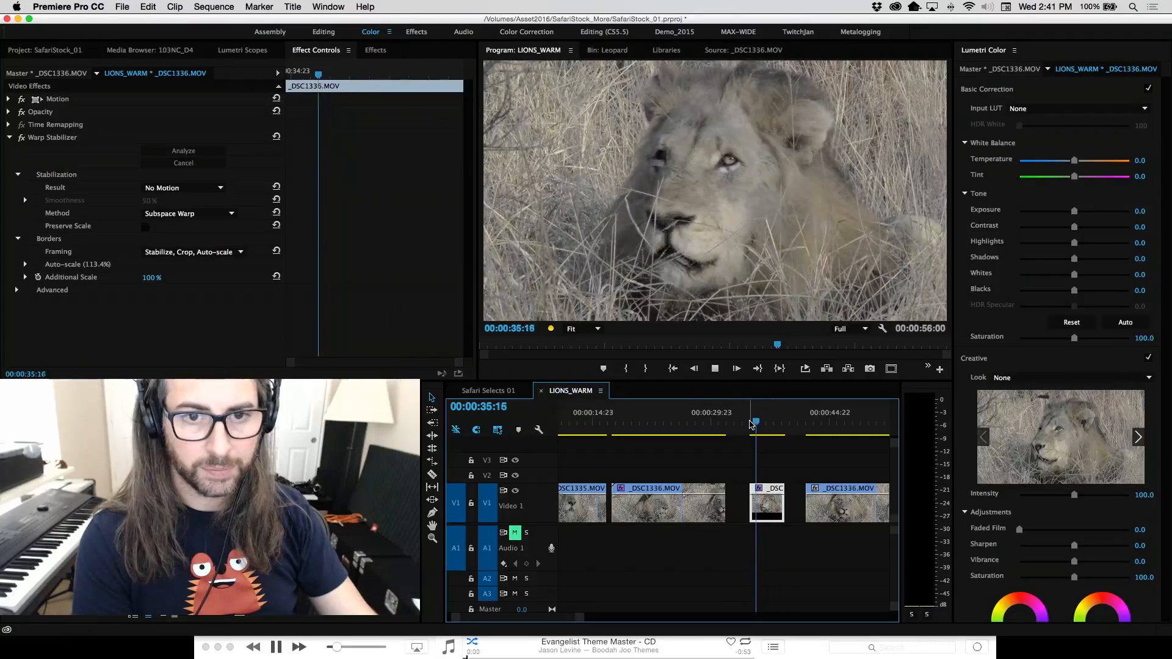
{"action": "key", "text": "k"}
{"action": "key", "text": "l"}
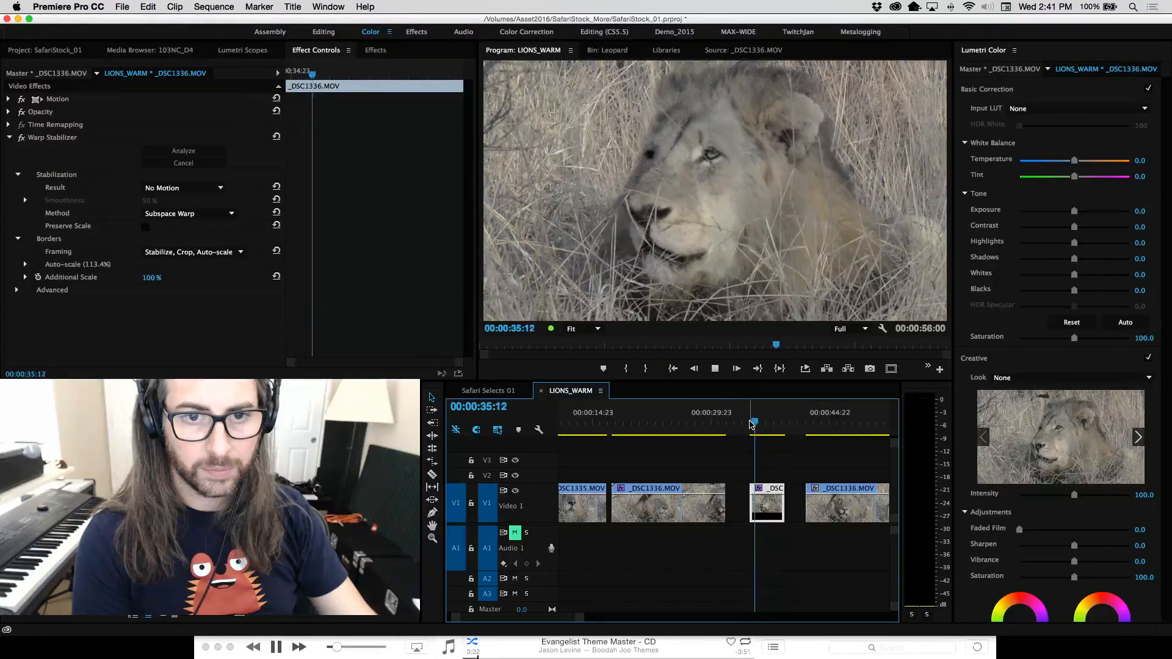
{"action": "key", "text": "j"}
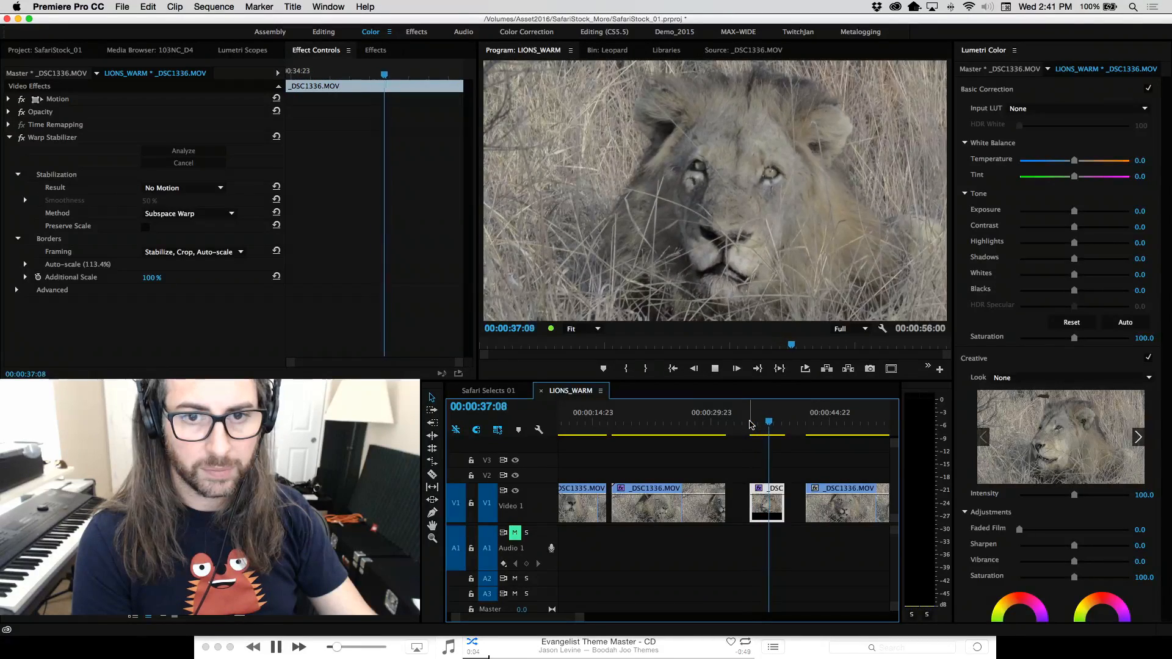
{"action": "key", "text": "l"}
{"action": "key", "text": "k"}
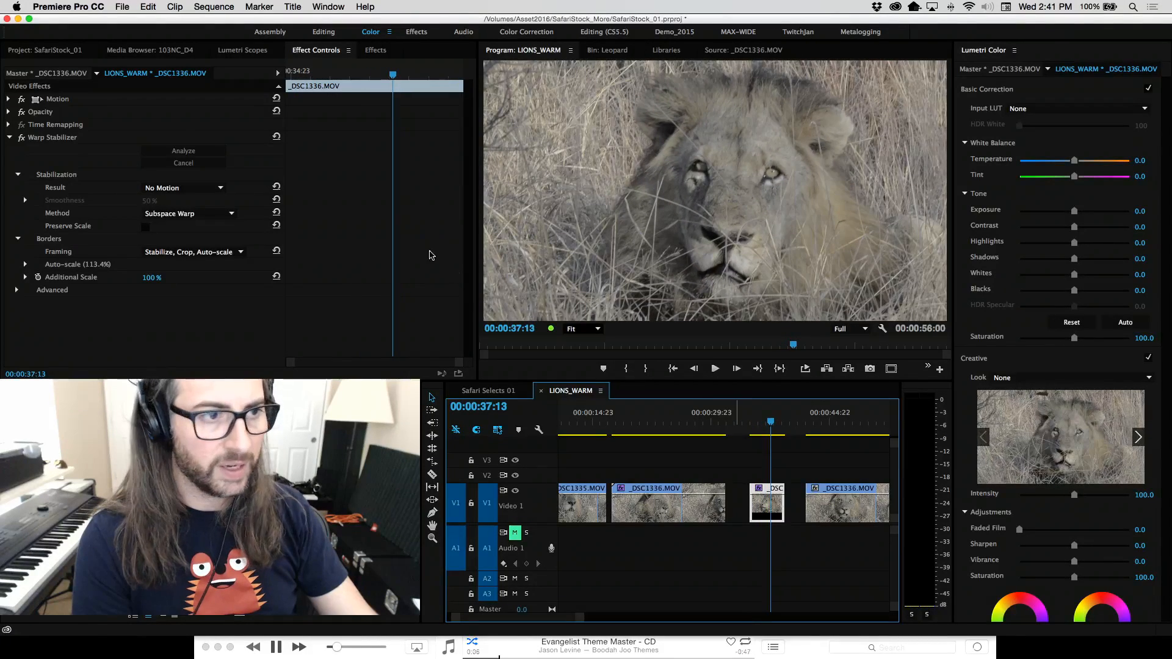
Set the trimmed segment's Warp Stabilizer result to Smooth Motion and play it both ways to check the movement.
{"action": "left_click", "coordinate": [183, 187]}
{"action": "left_click", "coordinate": [177, 197]}
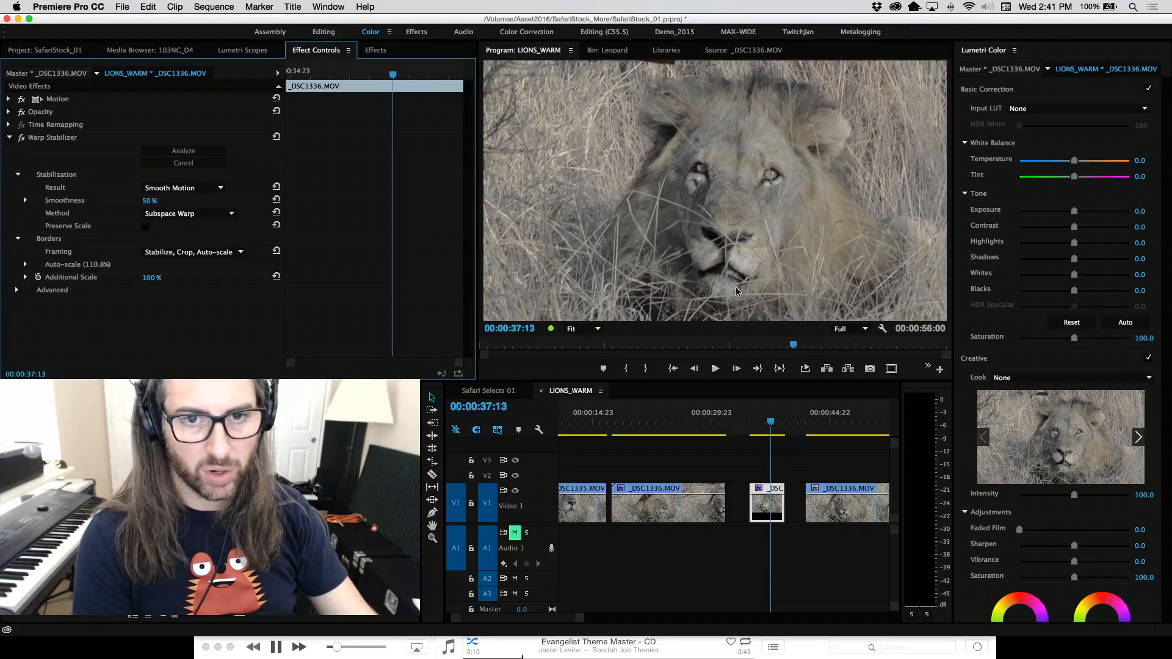
{"action": "key", "text": "j"}
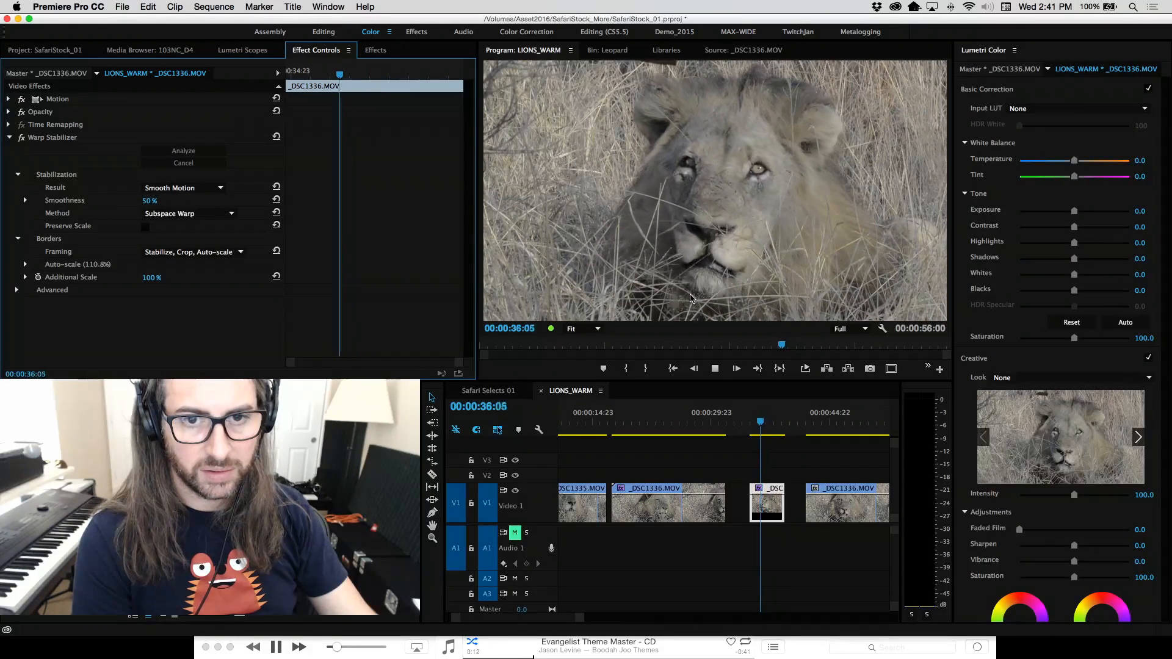
{"action": "key", "text": "k"}
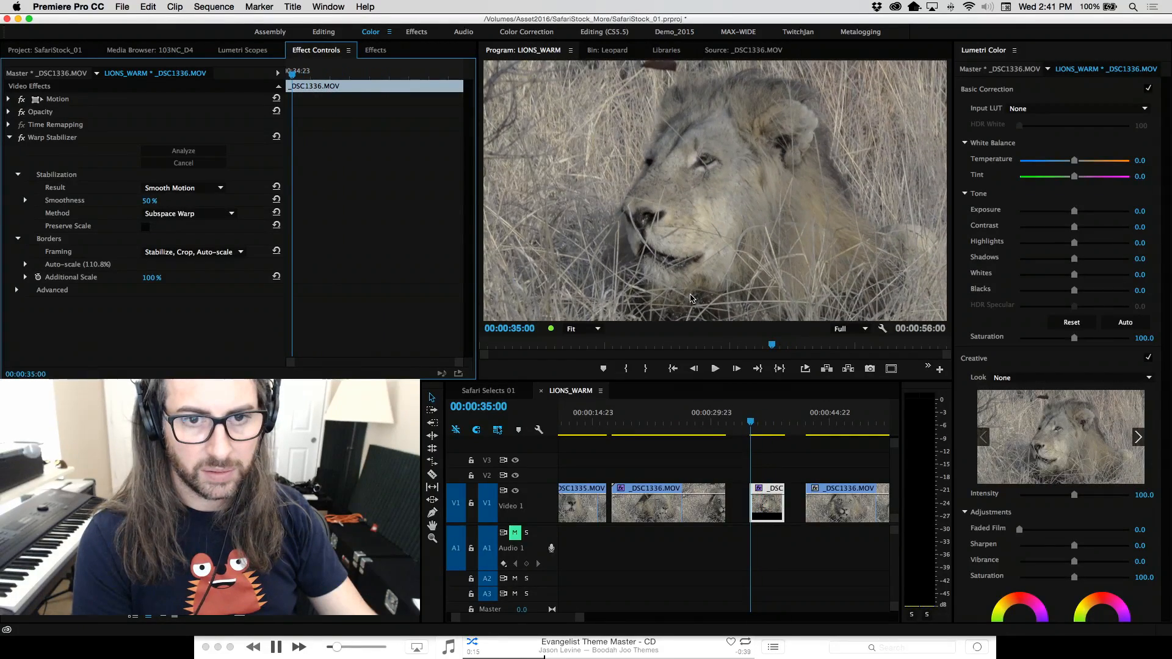
{"action": "key", "text": "l"}
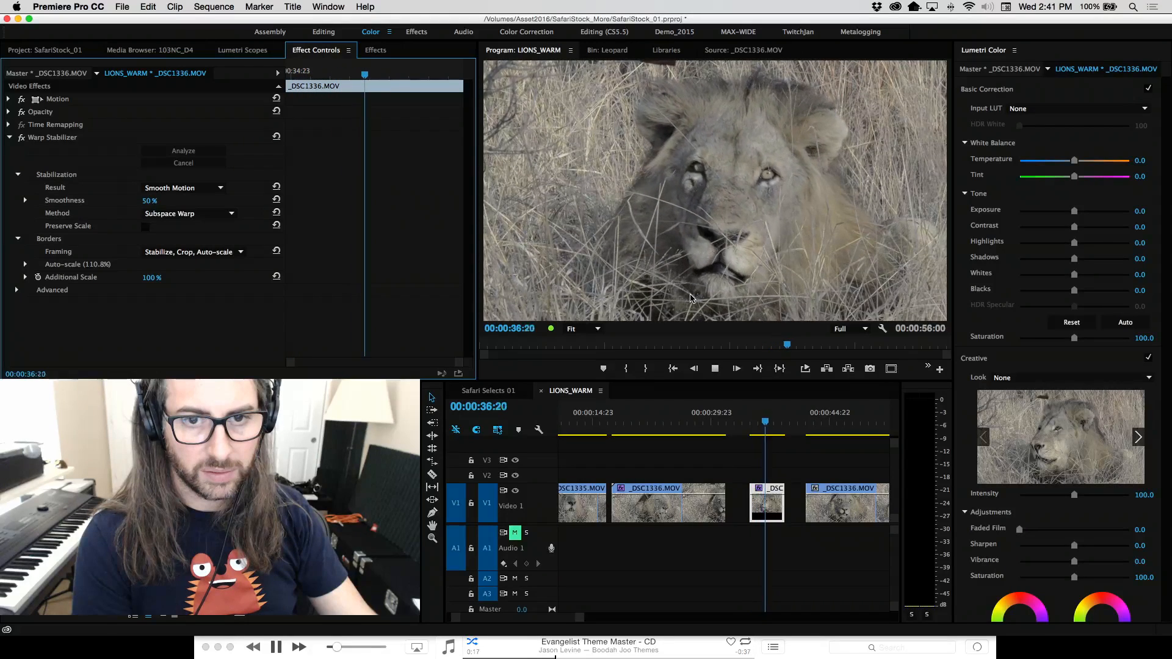
{"action": "key", "text": "k"}
Set the segment's stabilization method to Perspective and play it forward and backward to check the motion.
{"action": "left_click", "coordinate": [209, 213]}
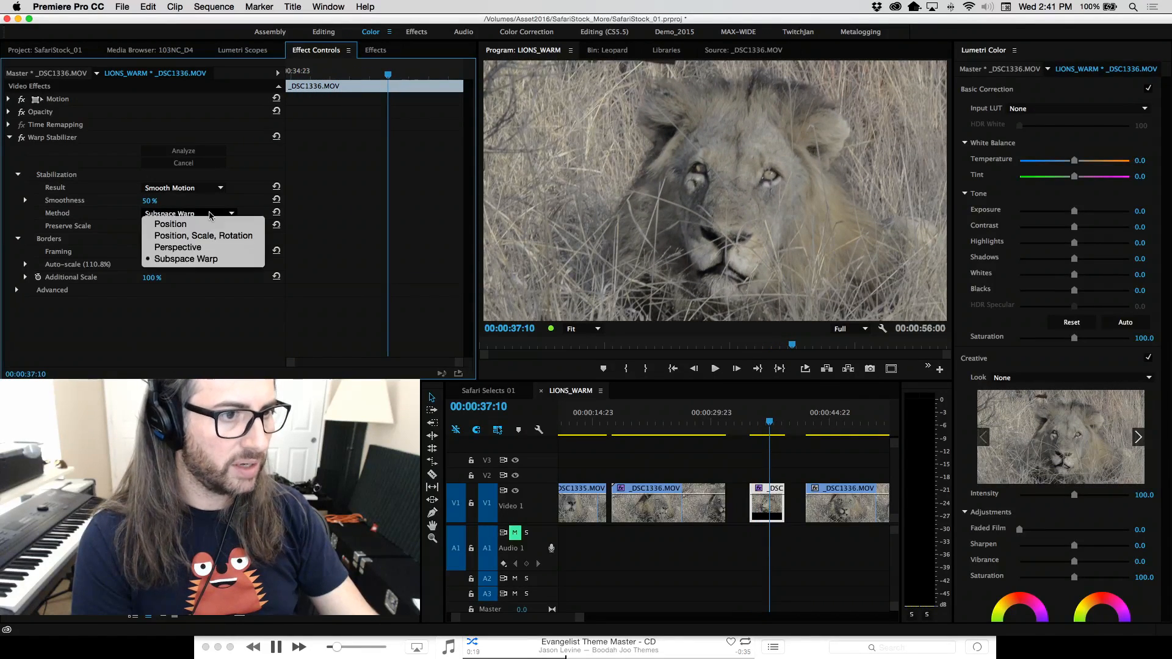
{"action": "left_click", "coordinate": [214, 248]}
{"action": "key", "text": "j"}
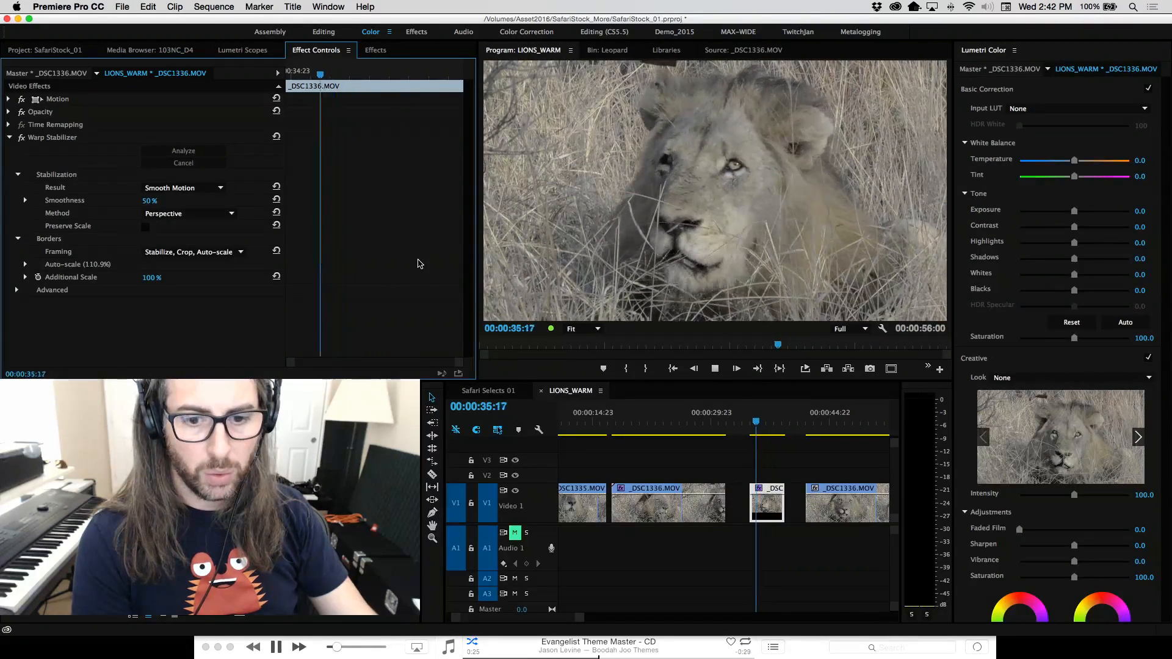
{"action": "key", "text": "k"}
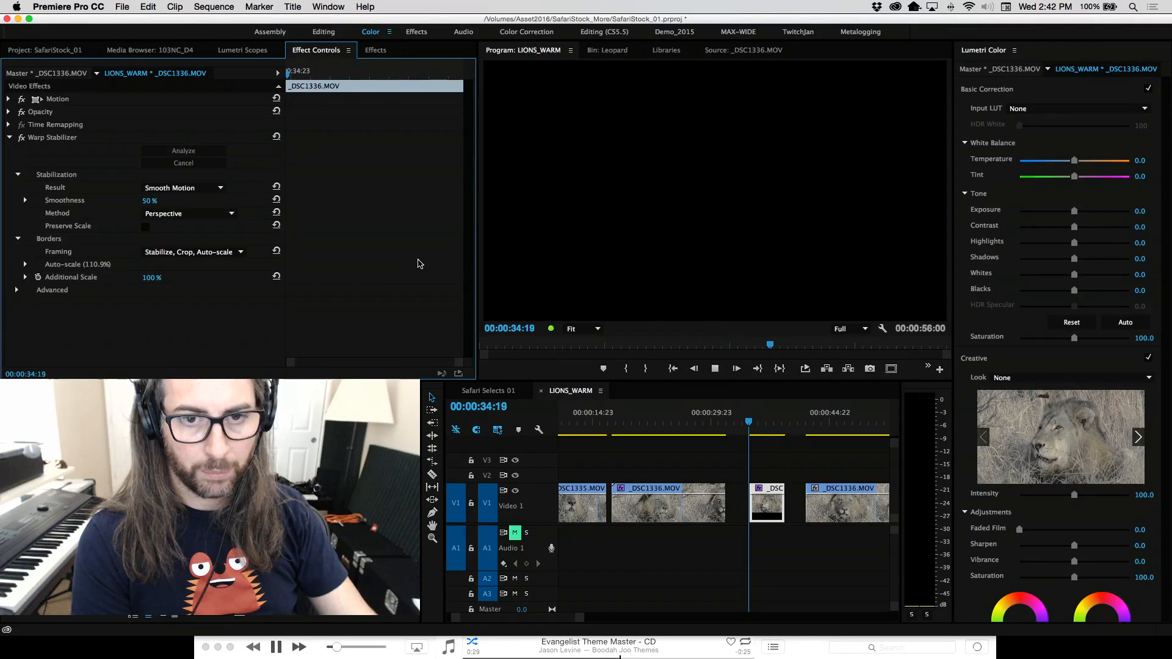
{"action": "key", "text": "l"}
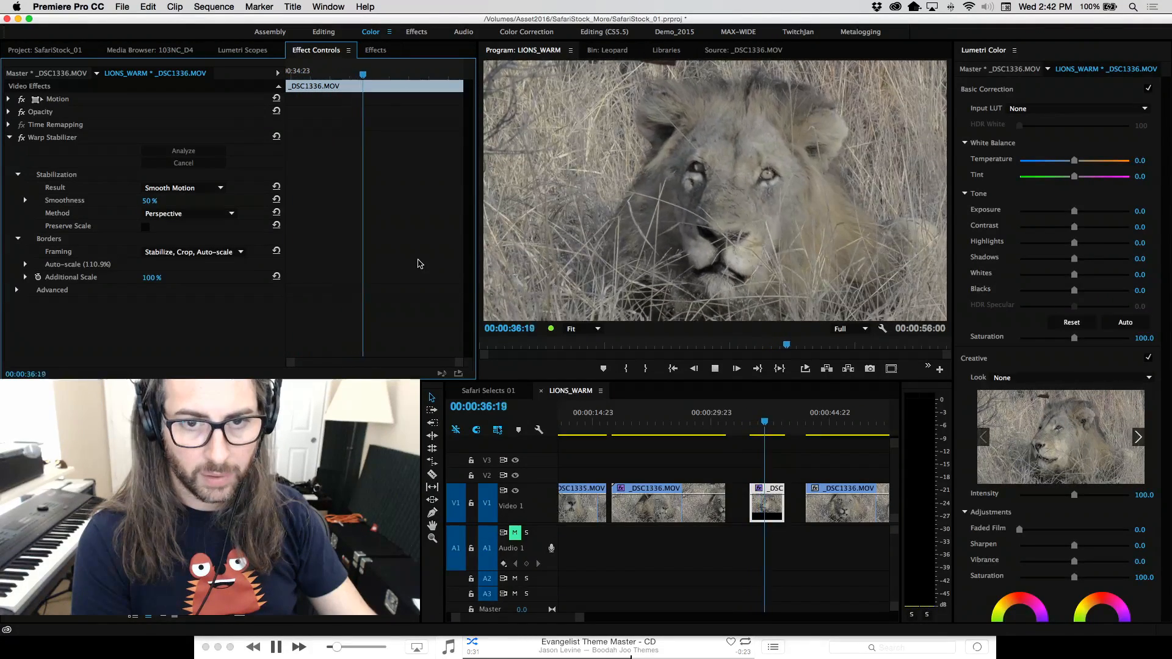
{"action": "key", "text": "j"}
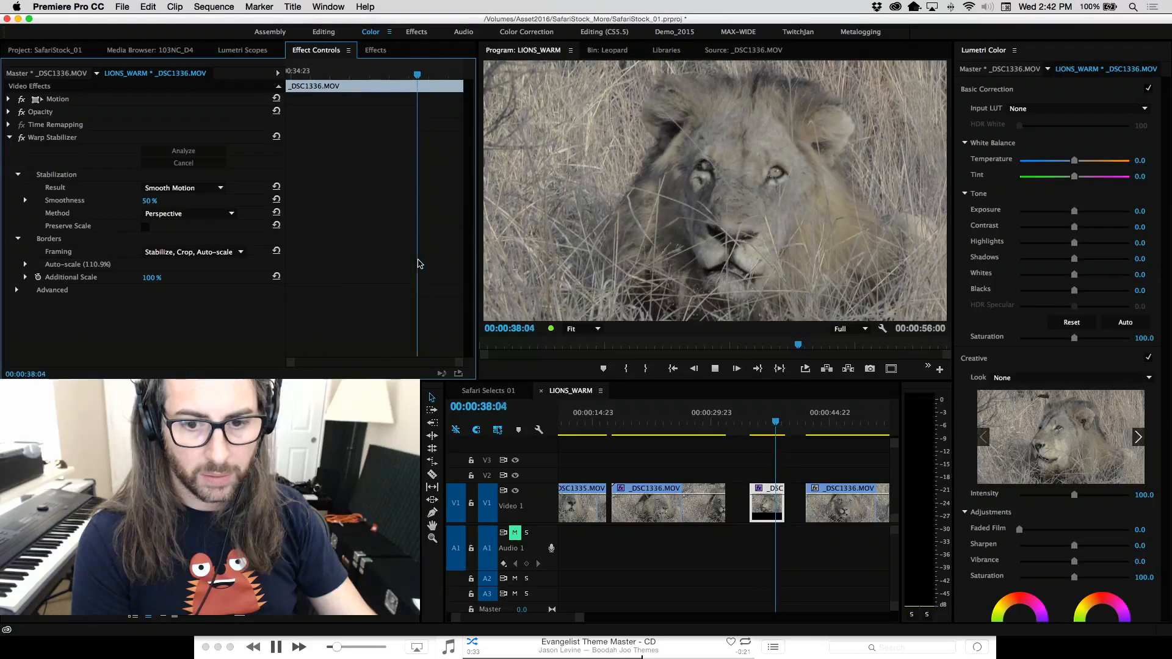
{"action": "key", "text": "l"}
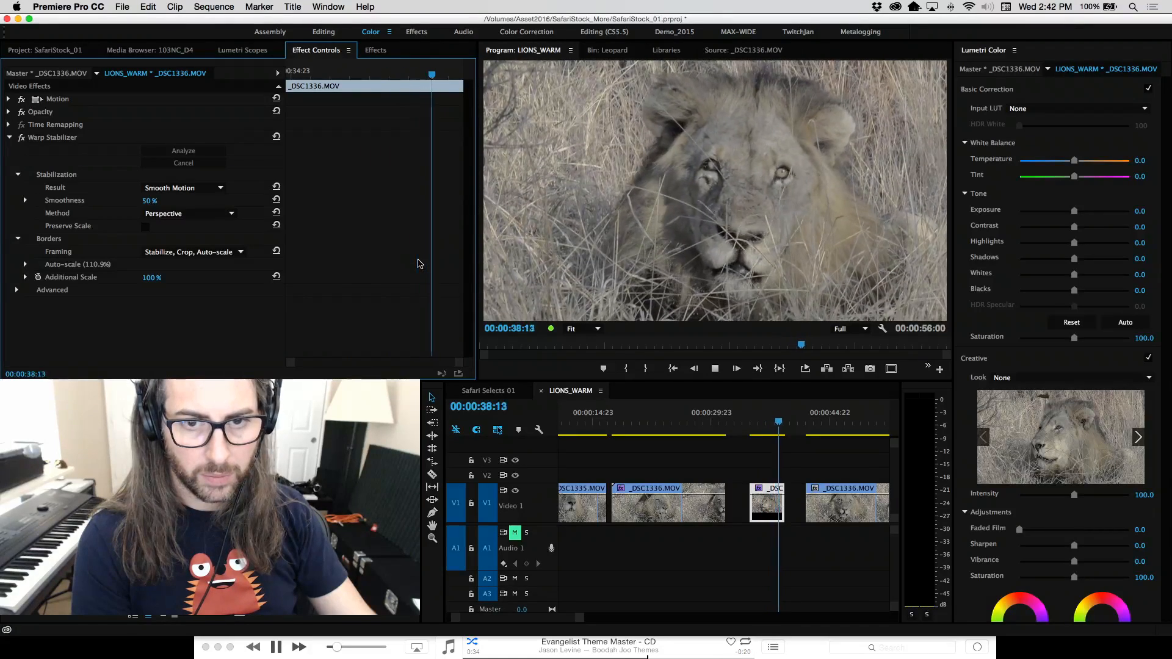
{"action": "key", "text": "j"}
{"action": "key", "text": "l"}
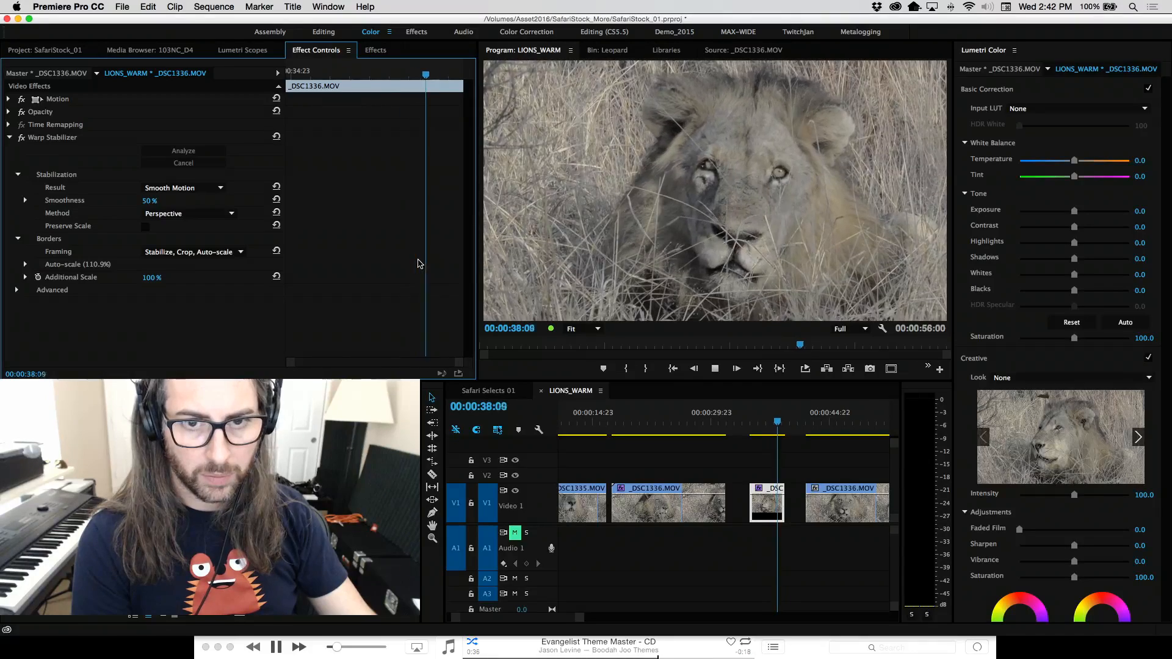
{"action": "key", "text": "j"}
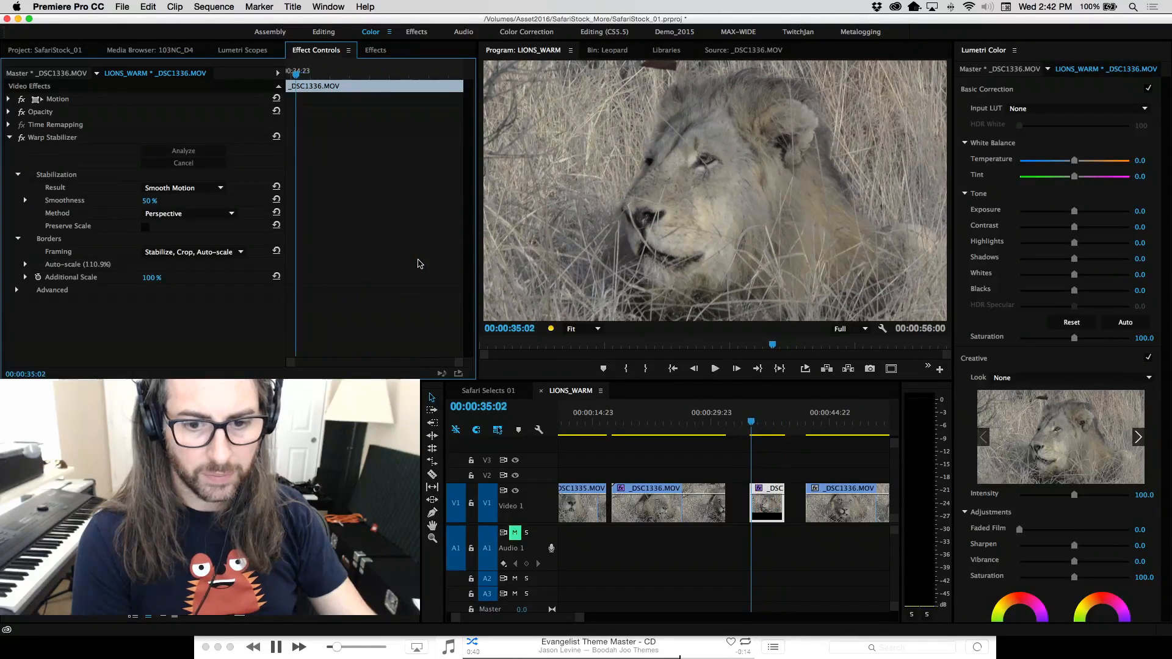
{"action": "key", "text": "k"}
Step frame by frame around the start of the trimmed _DSC1336.MOV segment to inspect its opening frames.
{"action": "key", "text": "Right"}
{"action": "key", "text": "Right"}
{"action": "key", "text": "Right"}
{"action": "key", "text": "Right"}
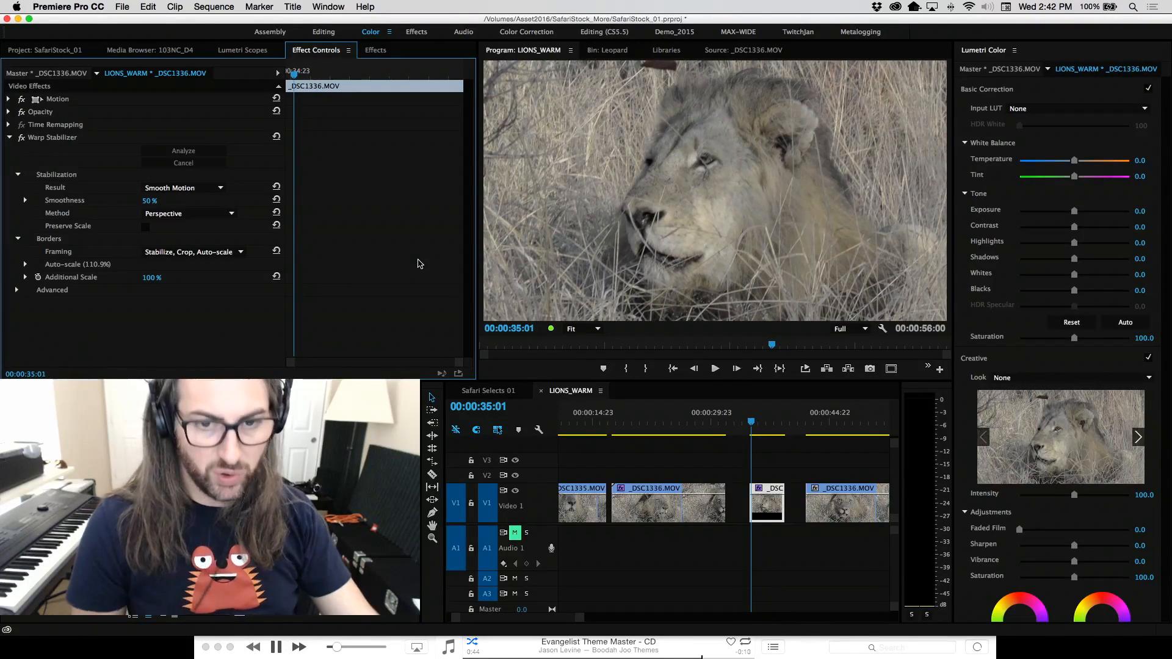
{"action": "key", "text": "Left"}
{"action": "key", "text": "Left"}
{"action": "key", "text": "Left"}
{"action": "key", "text": "Left"}
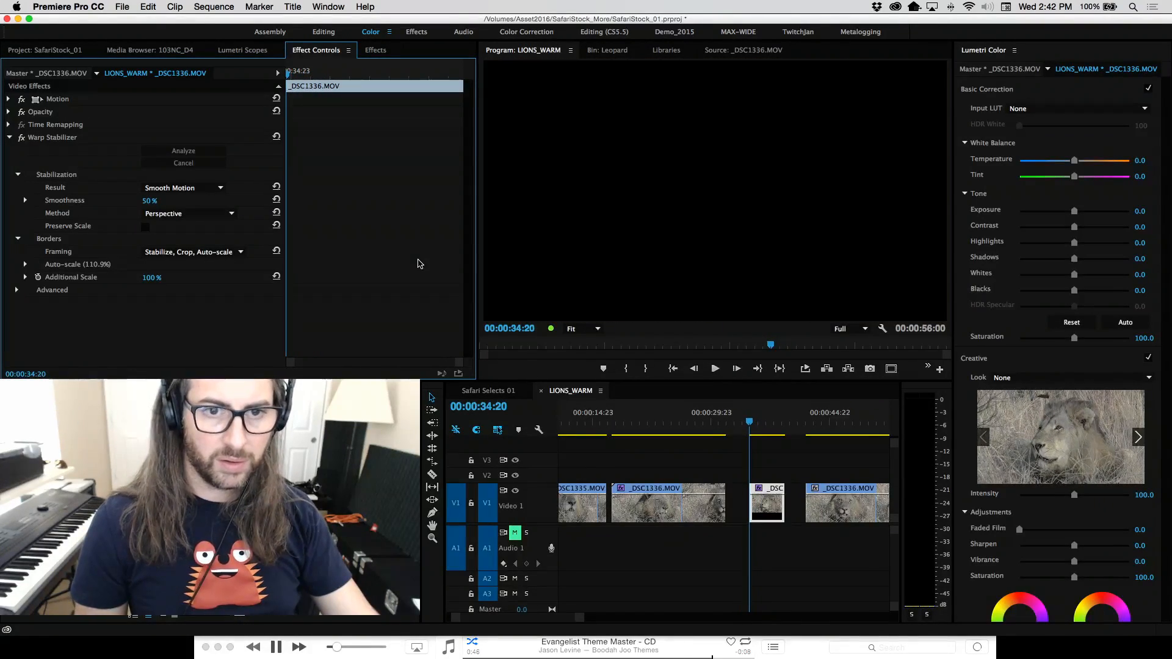
{"action": "key", "text": "Left"}
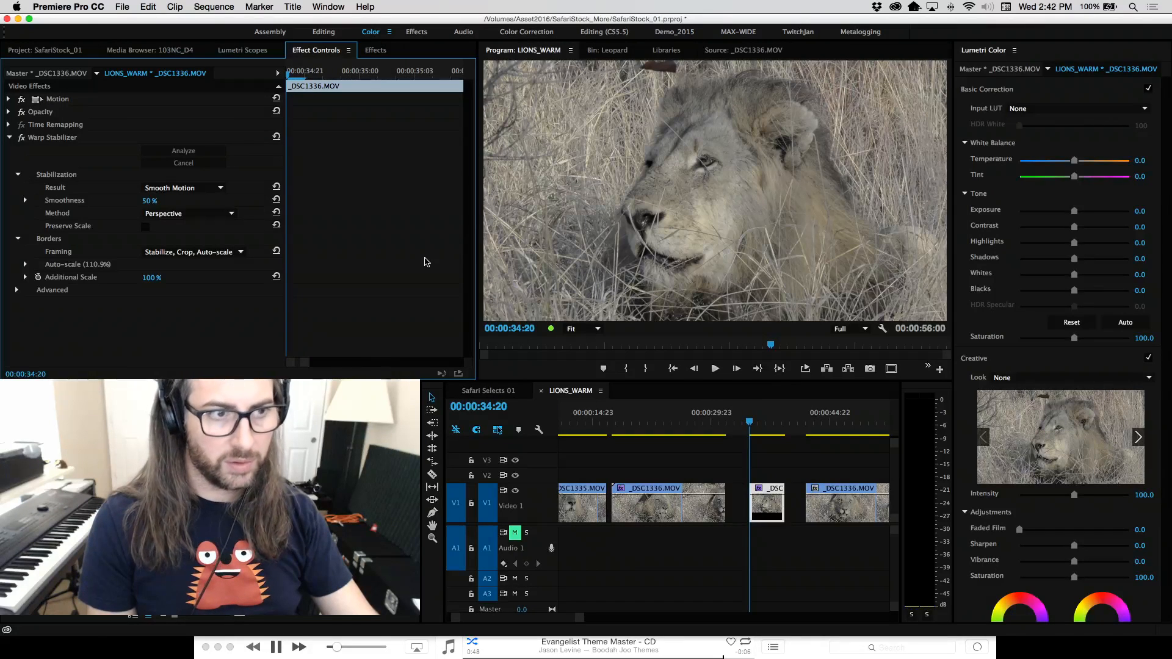
Examine the segment's opening frames one by one on the enlarged LIONS_WARM timeline, between 00:00:34:21 and 00:00:35:07.
{"action": "left_click", "coordinate": [582, 390]}
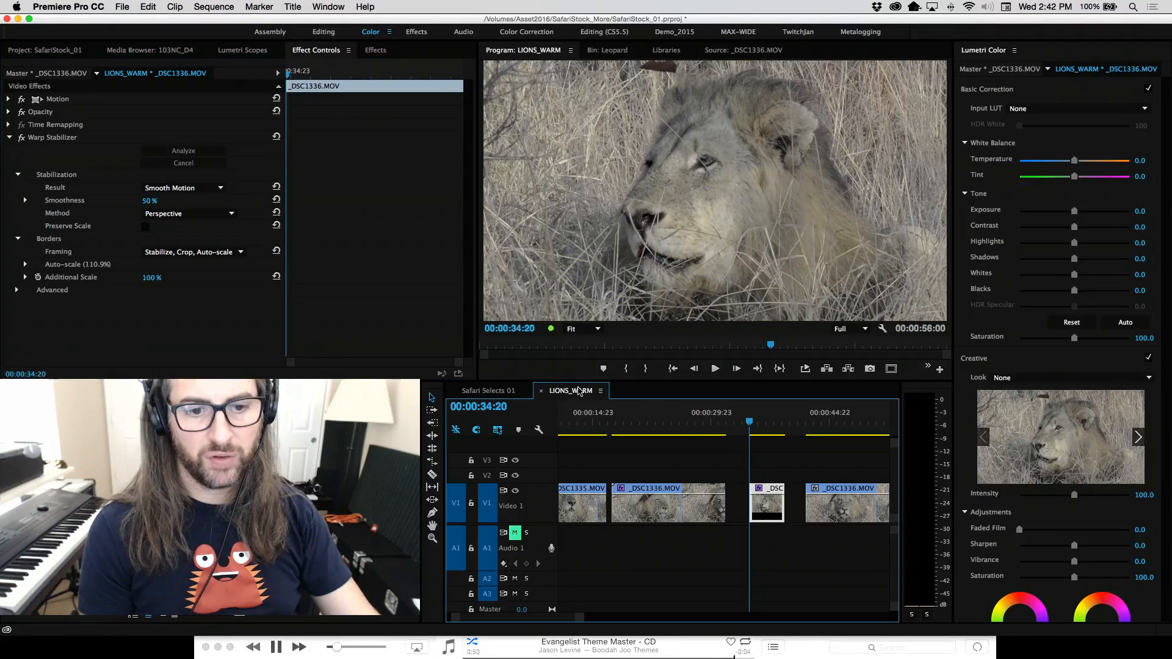
{"action": "key", "text": "equal"}
{"action": "key", "text": "equal"}
{"action": "key", "text": "equal"}
{"action": "key", "text": "equal"}
{"action": "key", "text": "Right"}
{"action": "key", "text": "Right"}
{"action": "key", "text": "Right"}
{"action": "key", "text": "Right"}
{"action": "key", "text": "Right"}
{"action": "key", "text": "Right"}
{"action": "key", "text": "Right"}
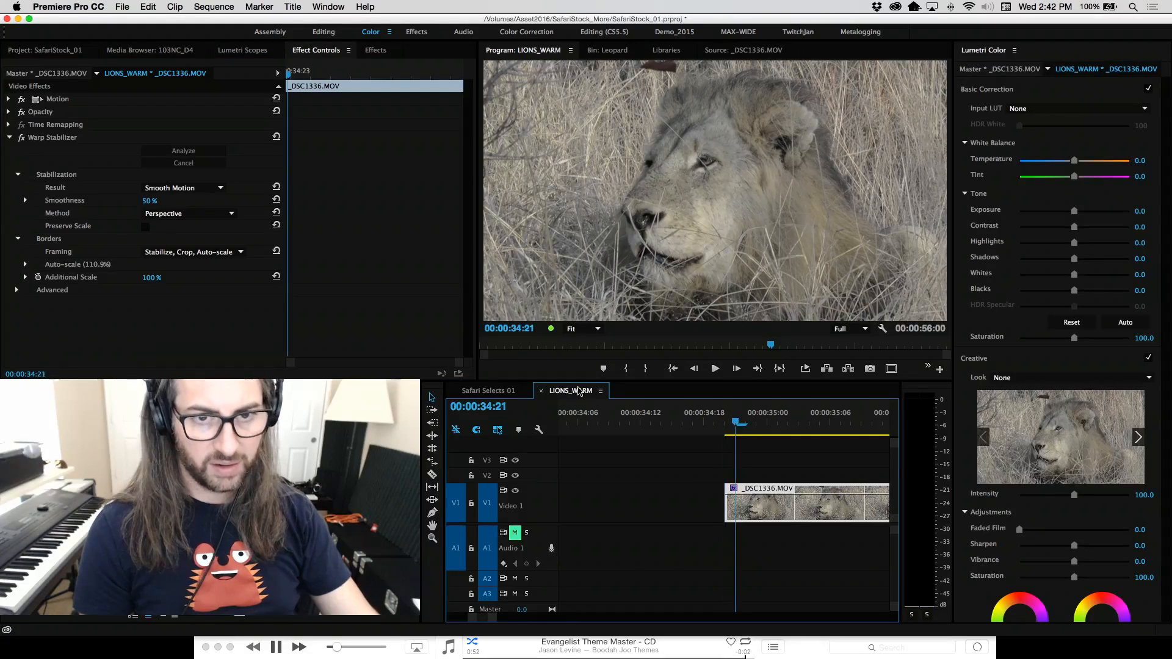
{"action": "key", "text": "Left"}
{"action": "key", "text": "Left"}
{"action": "key", "text": "Left"}
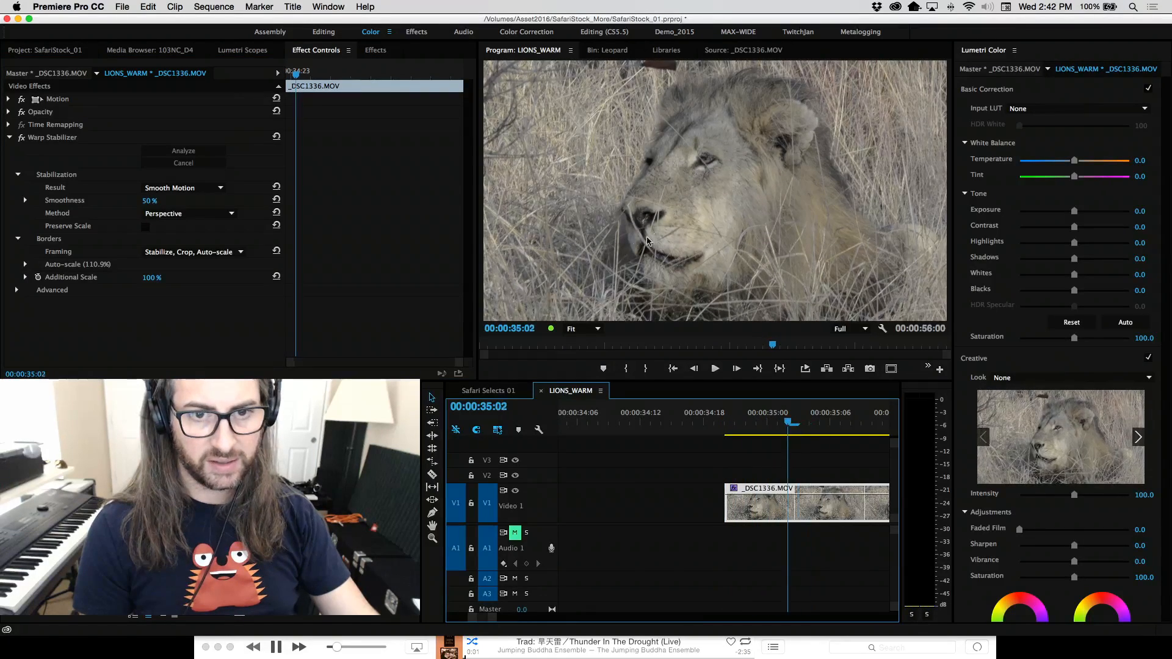
{"action": "key", "text": "Right"}
{"action": "key", "text": "Right"}
{"action": "key", "text": "Right"}
{"action": "key", "text": "Right"}
{"action": "key", "text": "Right"}
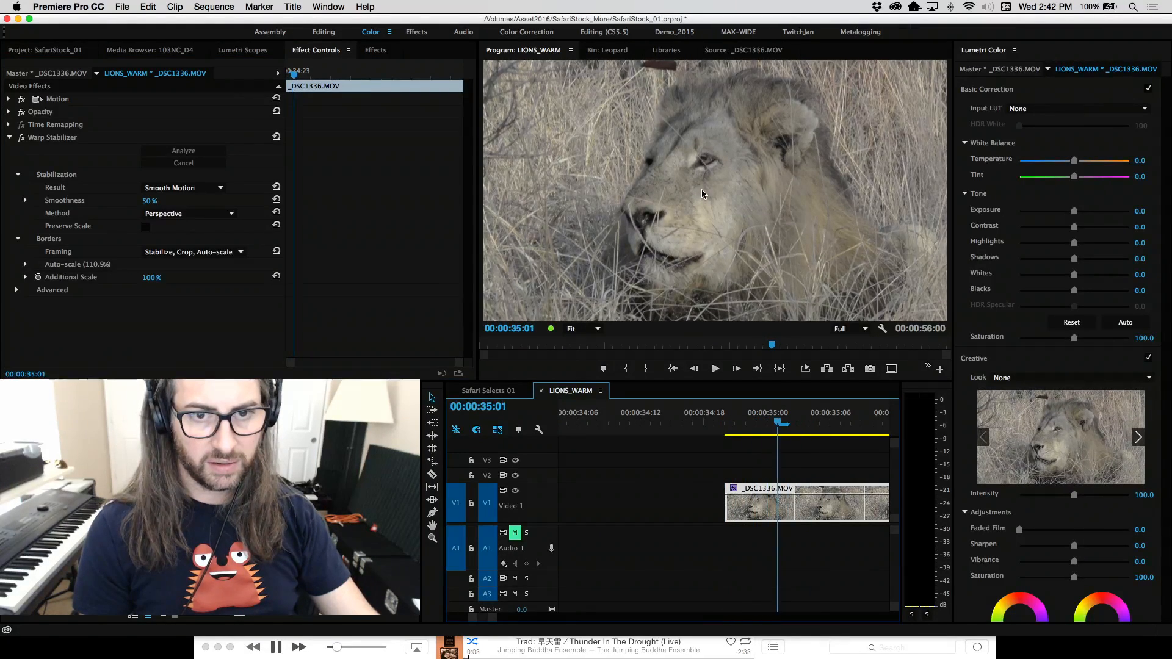
{"action": "key", "text": "Right"}
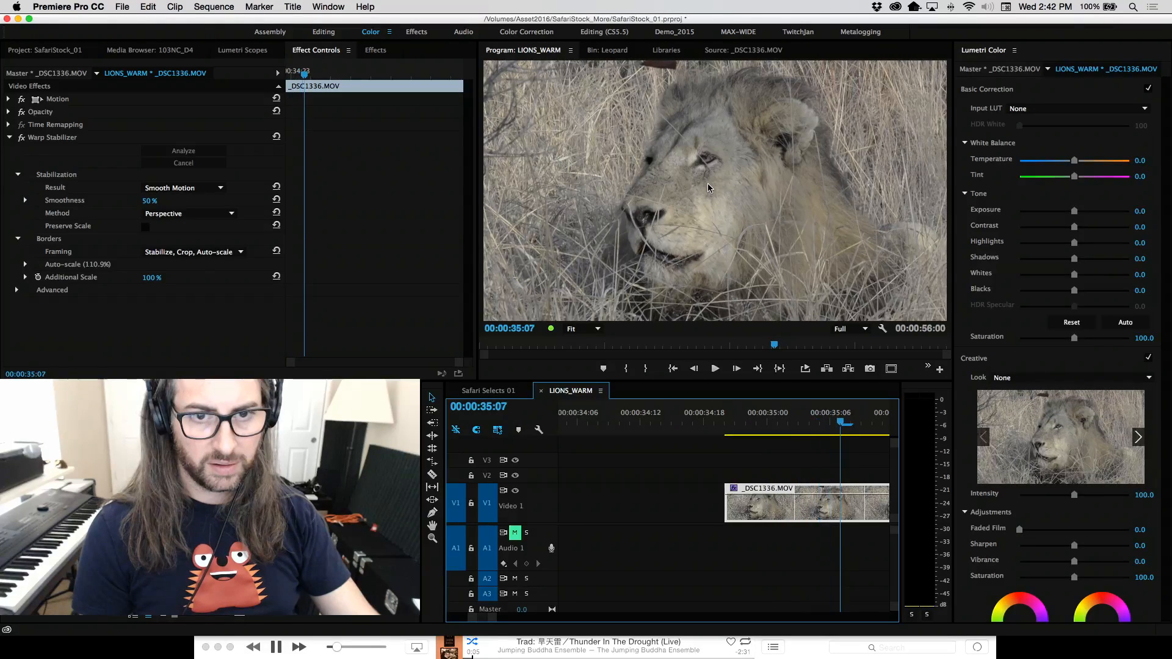
{"action": "key", "text": "Left"}
{"action": "key", "text": "Left"}
{"action": "key", "text": "Left"}
{"action": "key", "text": "Left"}
{"action": "key", "text": "Left"}
{"action": "key", "text": "Left"}
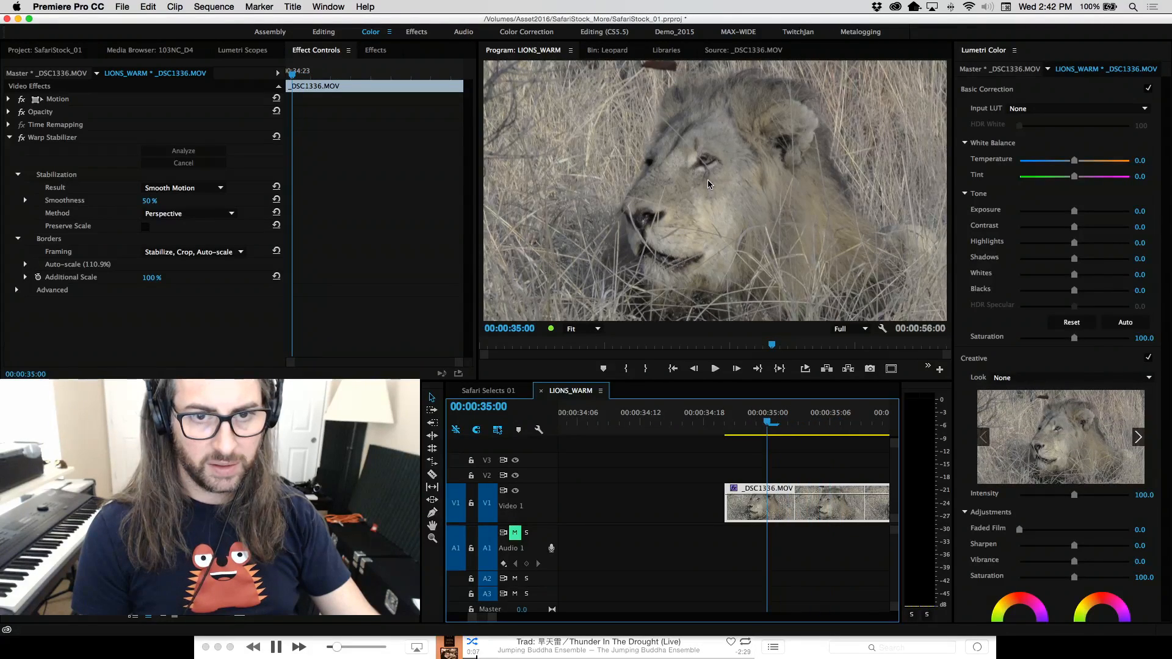
Compare the frames at 00:00:35:00 and 00:00:35:01 repeatedly, examining the area around the lion's eye.
{"action": "key", "text": "Right"}
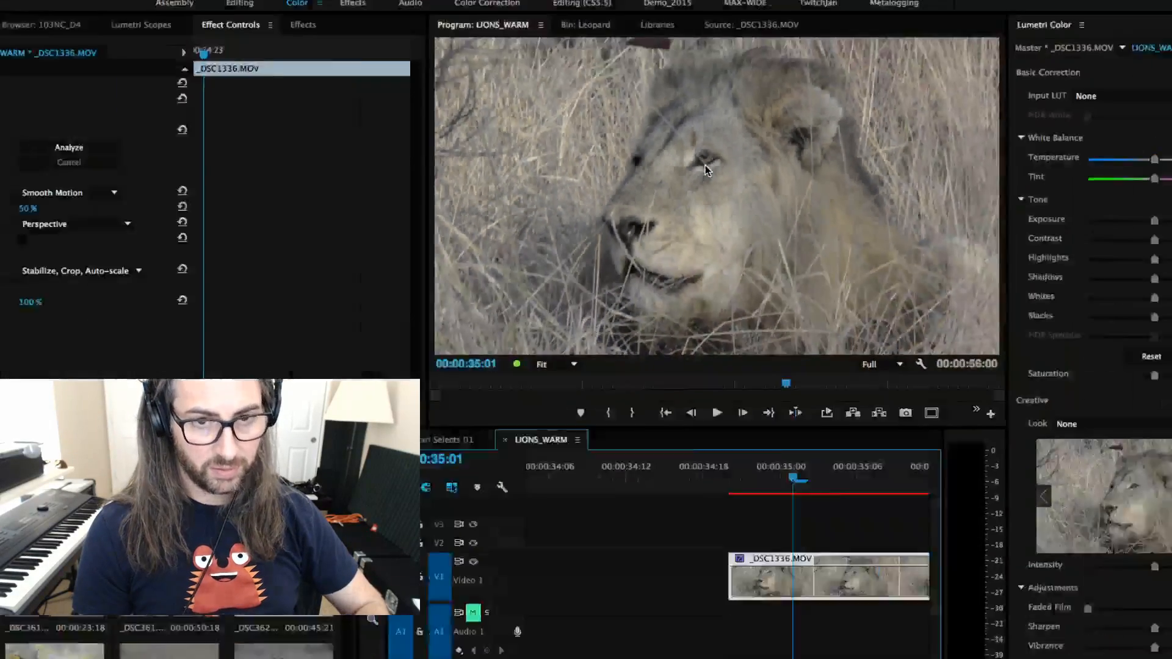
{"action": "key", "text": "Left"}
{"action": "key", "text": "Right"}
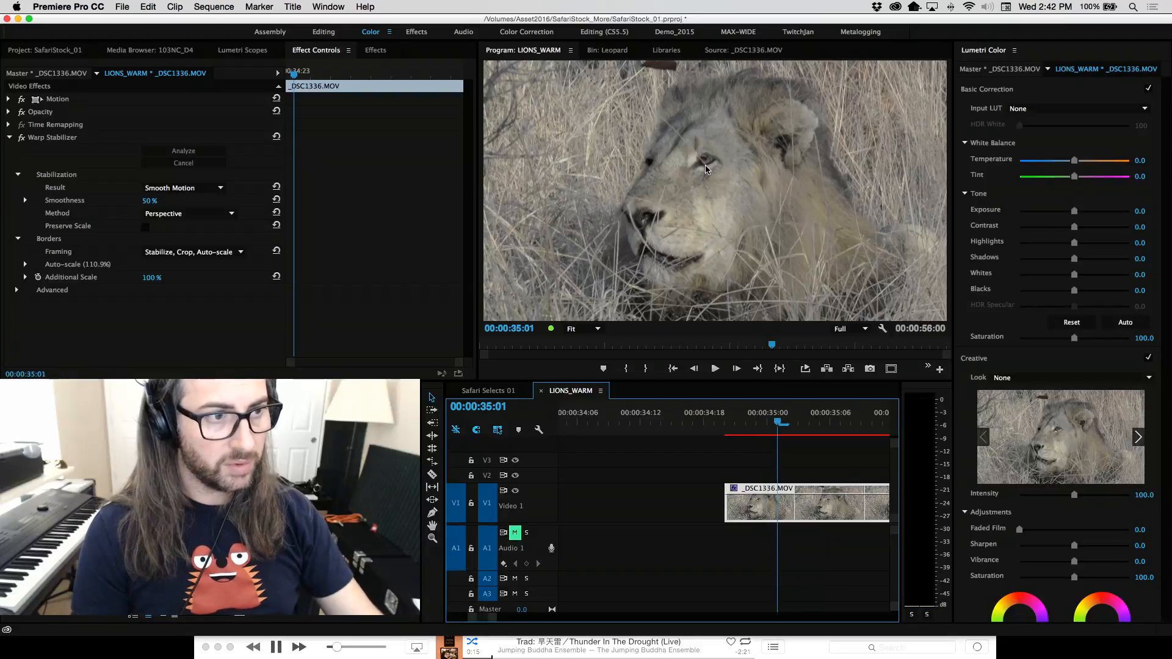
{"action": "key", "text": "Left"}
{"action": "key", "text": "Right"}
{"action": "key", "text": "Left"}
{"action": "key", "text": "Left"}
{"action": "key", "text": "Left"}
{"action": "key", "text": "Left"}
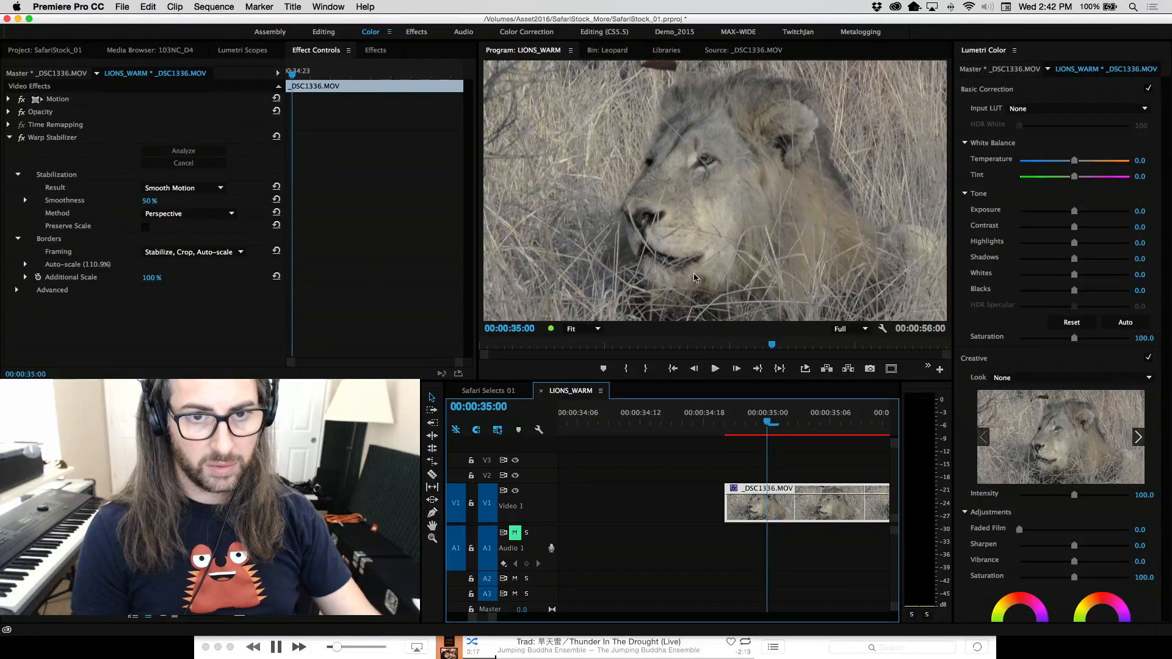
Trim the start of the _DSC1336.MOV segment to 00:00:35:03.
{"action": "key", "text": "Right"}
{"action": "key", "text": "Right"}
{"action": "key", "text": "Right"}
{"action": "key", "text": "Right"}
{"action": "key", "text": "Right"}
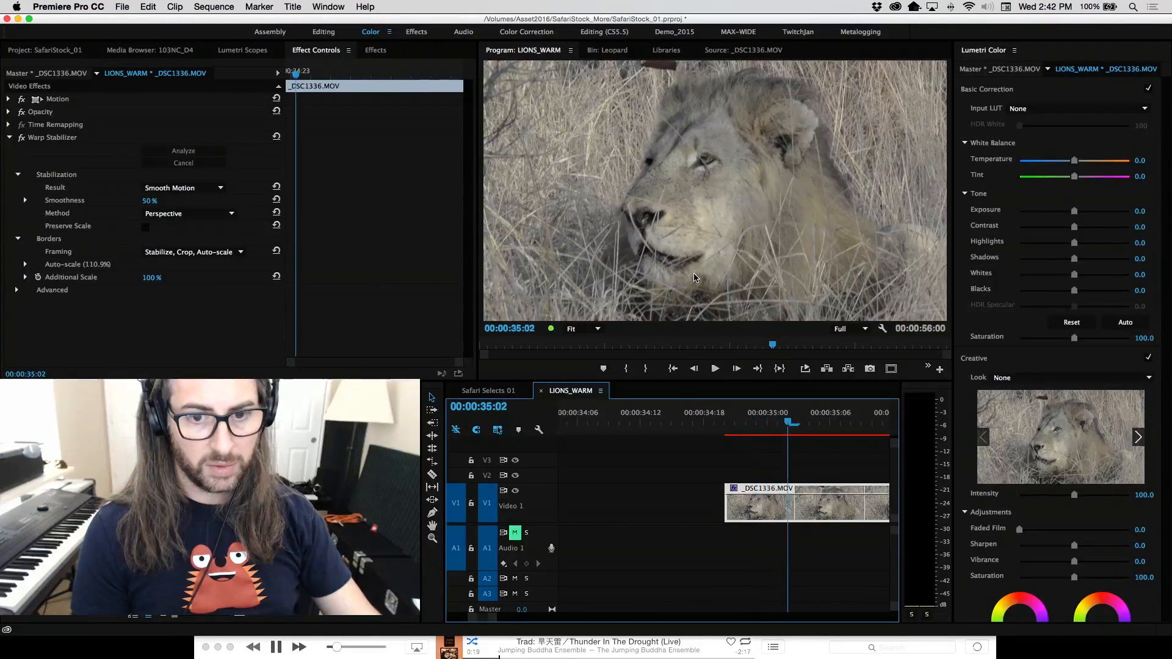
{"action": "key", "text": "Right"}
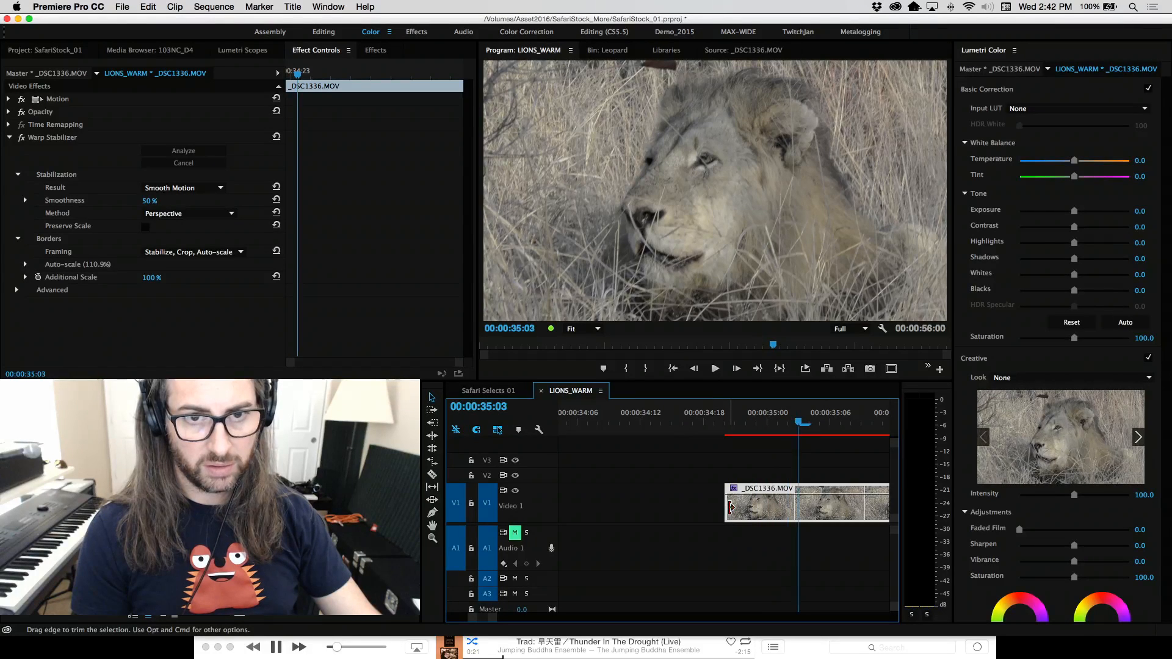
{"action": "left_click_drag", "start_coordinate": [731, 507], "coordinate": [800, 506]}
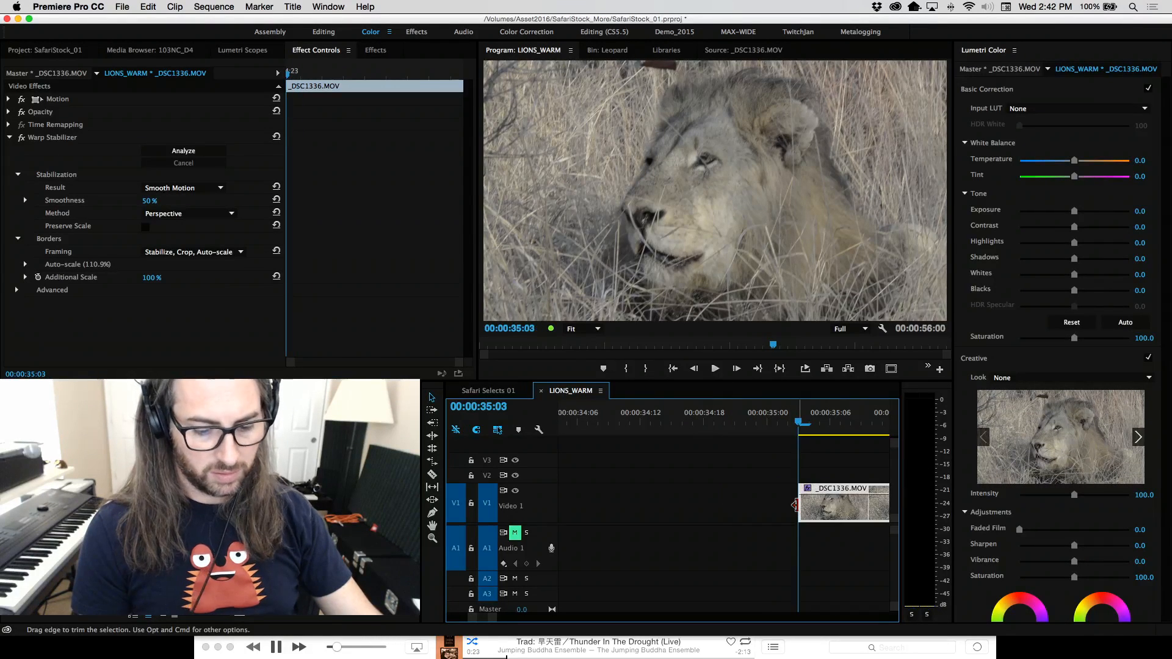
Move the work area from the sequence start to the short stabilized _DSC1336.MOV clip at 00:00:35:03.
{"action": "key", "text": "minus"}
{"action": "key", "text": "minus"}
{"action": "key", "text": "minus"}
{"action": "key", "text": "minus"}
{"action": "key", "text": "minus"}
{"action": "key", "text": "minus"}
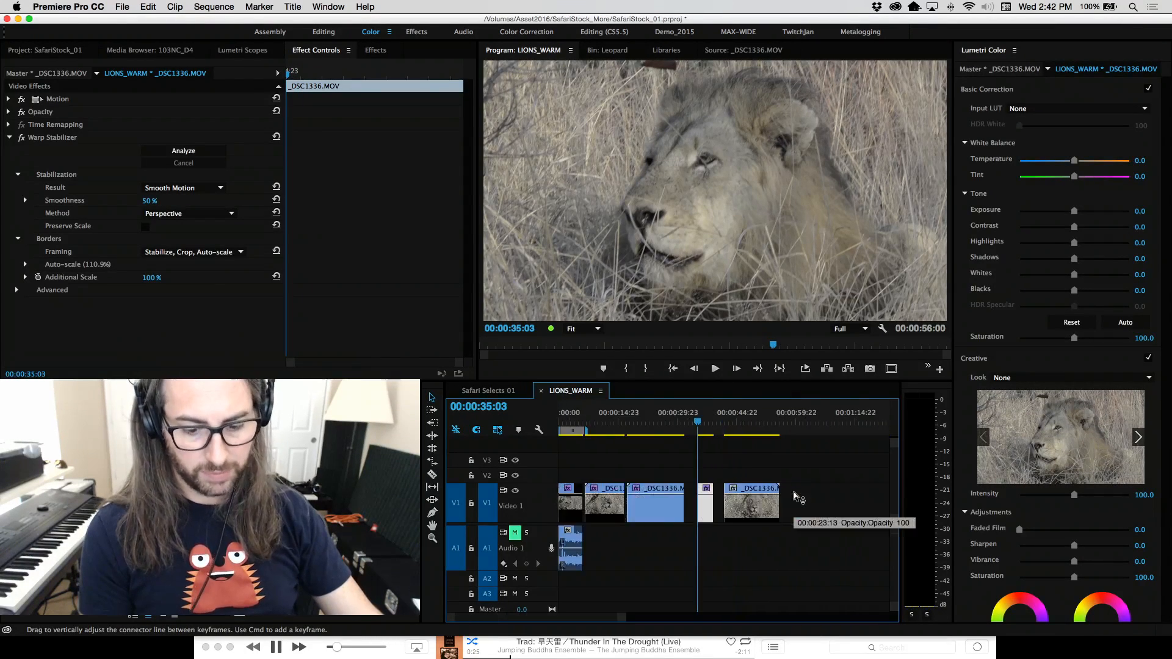
{"action": "left_click", "coordinate": [794, 492]}
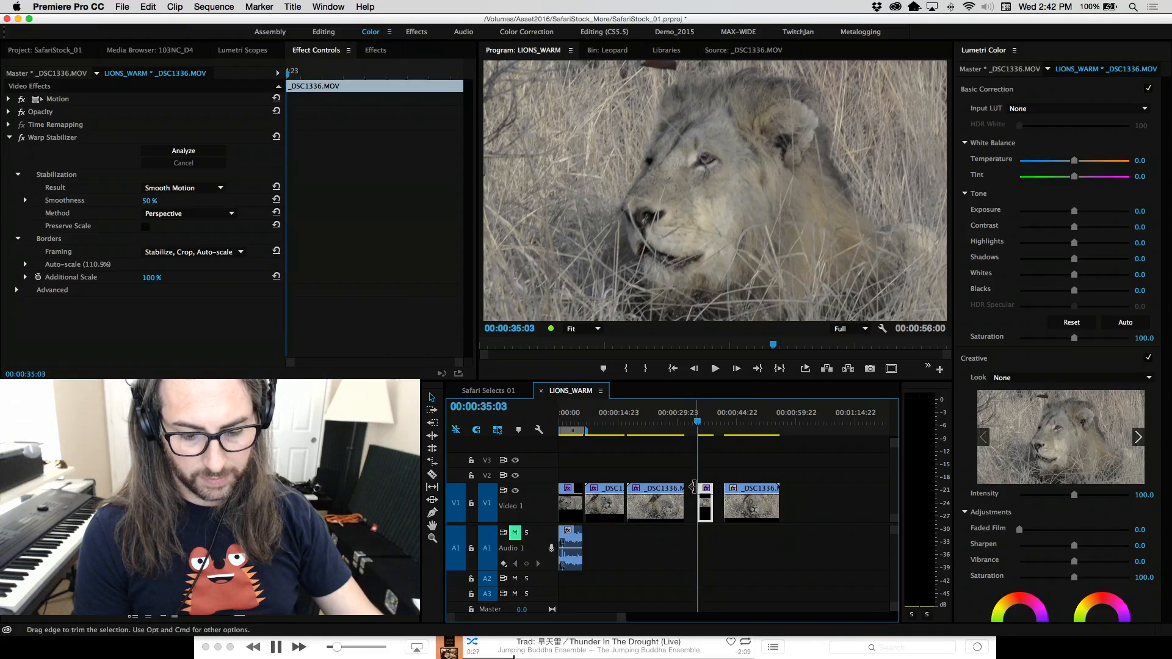
{"action": "left_click", "coordinate": [697, 421]}
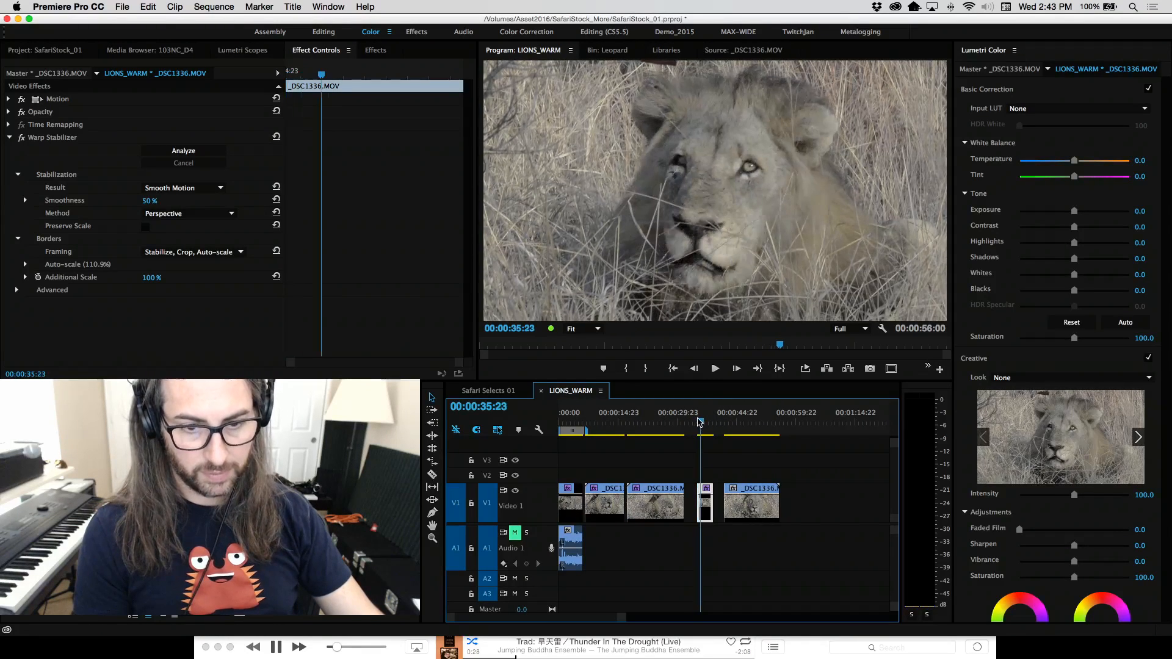
{"action": "mouse_move", "coordinate": [584, 423]}
{"action": "left_mouse_down"}
{"action": "mouse_move", "coordinate": [651, 438]}
{"action": "mouse_move", "coordinate": [558, 435]}
{"action": "mouse_move", "coordinate": [584, 430]}
{"action": "mouse_move", "coordinate": [571, 431]}
{"action": "left_mouse_up"}
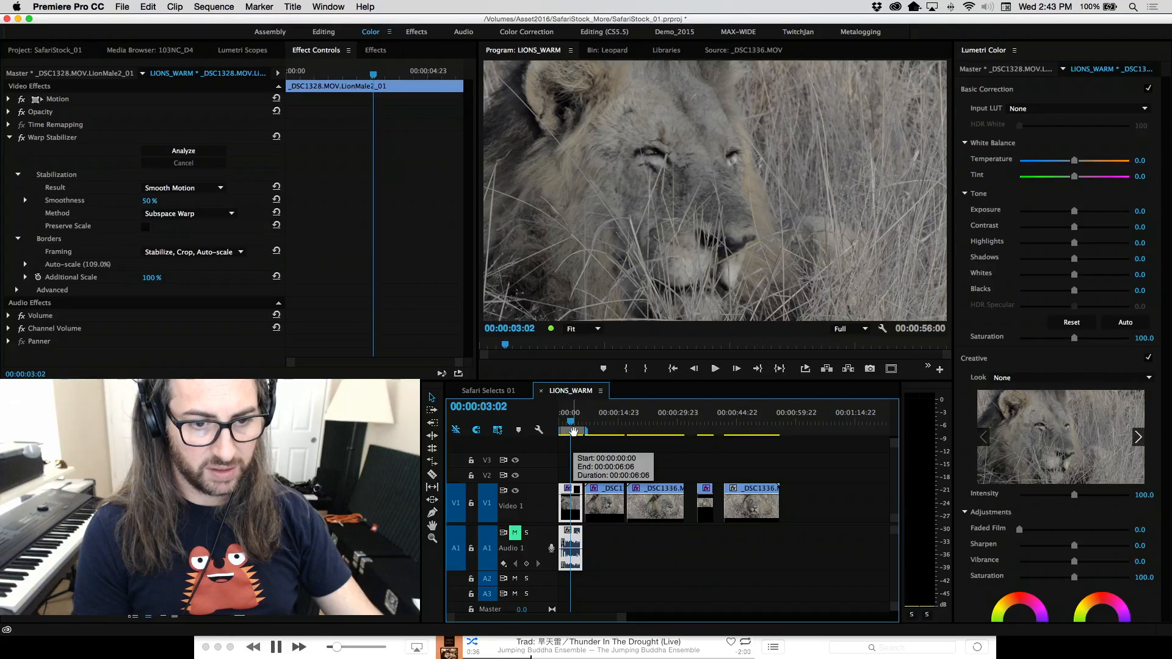
{"action": "left_click", "coordinate": [573, 424]}
{"action": "key", "text": "equal"}
{"action": "key", "text": "equal"}
{"action": "key", "text": "equal"}
{"action": "key", "text": "equal"}
{"action": "key", "text": "equal"}
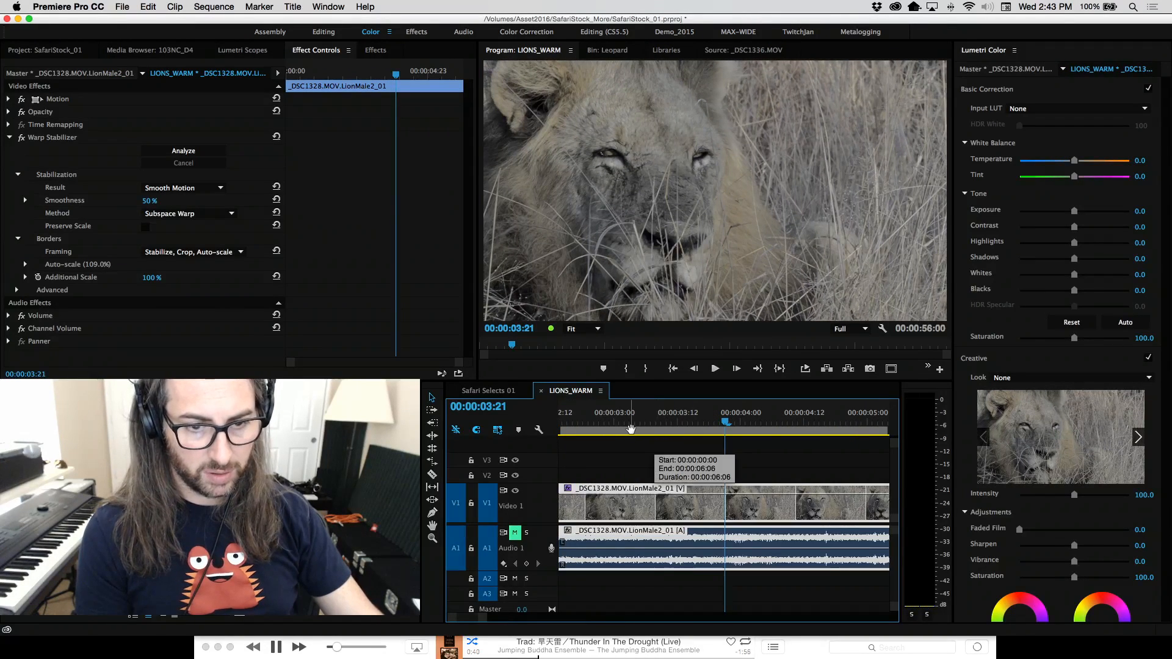
{"action": "key", "text": "minus"}
{"action": "key", "text": "minus"}
{"action": "key", "text": "minus"}
{"action": "key", "text": "minus"}
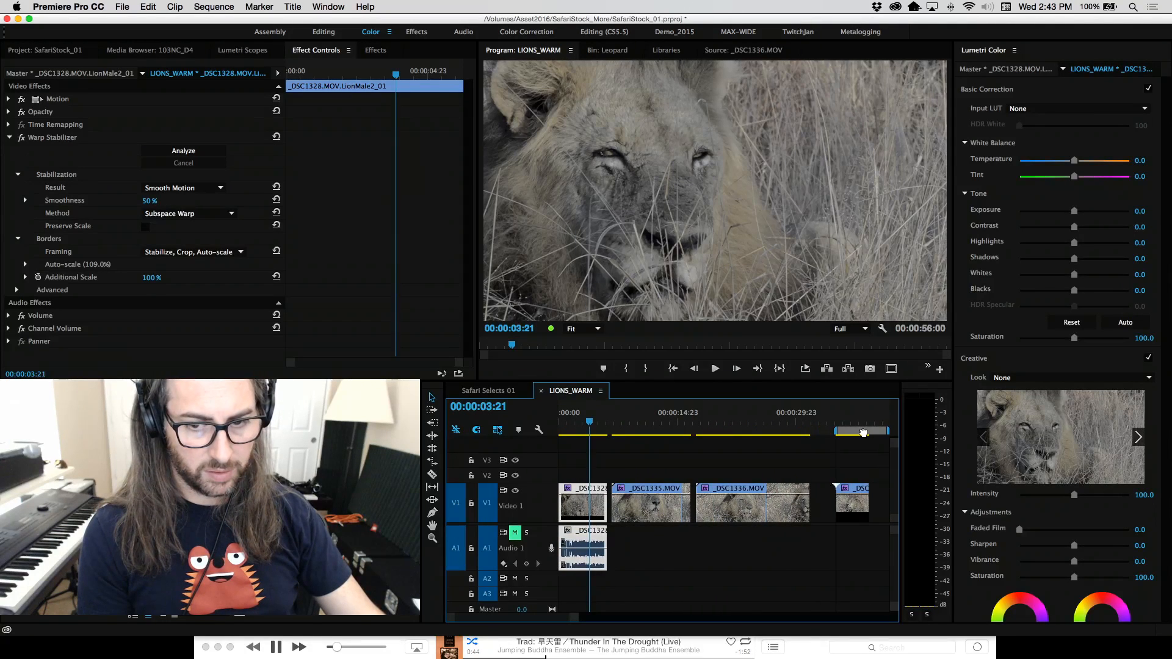
{"action": "key", "text": "minus"}
{"action": "key", "text": "minus"}
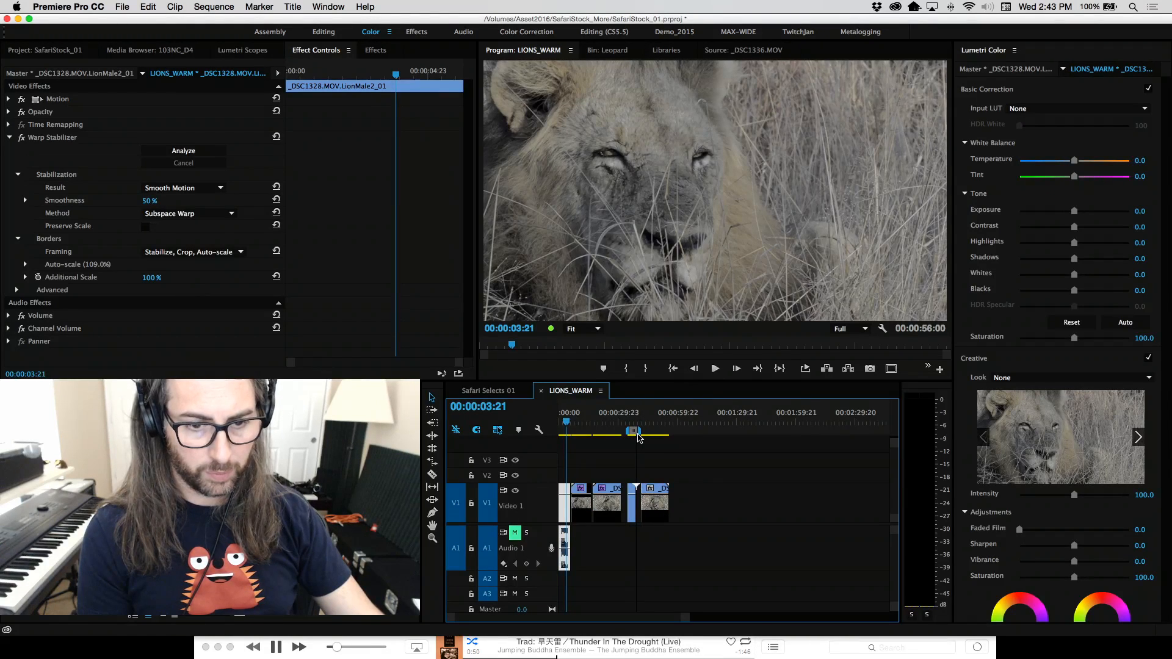
Fit the work area's start and end to the short stabilized _DSC1336.MOV clip.
{"action": "key", "text": "equal"}
{"action": "key", "text": "equal"}
{"action": "key", "text": "equal"}
{"action": "key", "text": "equal"}
{"action": "key", "text": "equal"}
{"action": "key", "text": "minus"}
{"action": "key", "text": "minus"}
{"action": "key", "text": "minus"}
{"action": "key", "text": "minus"}
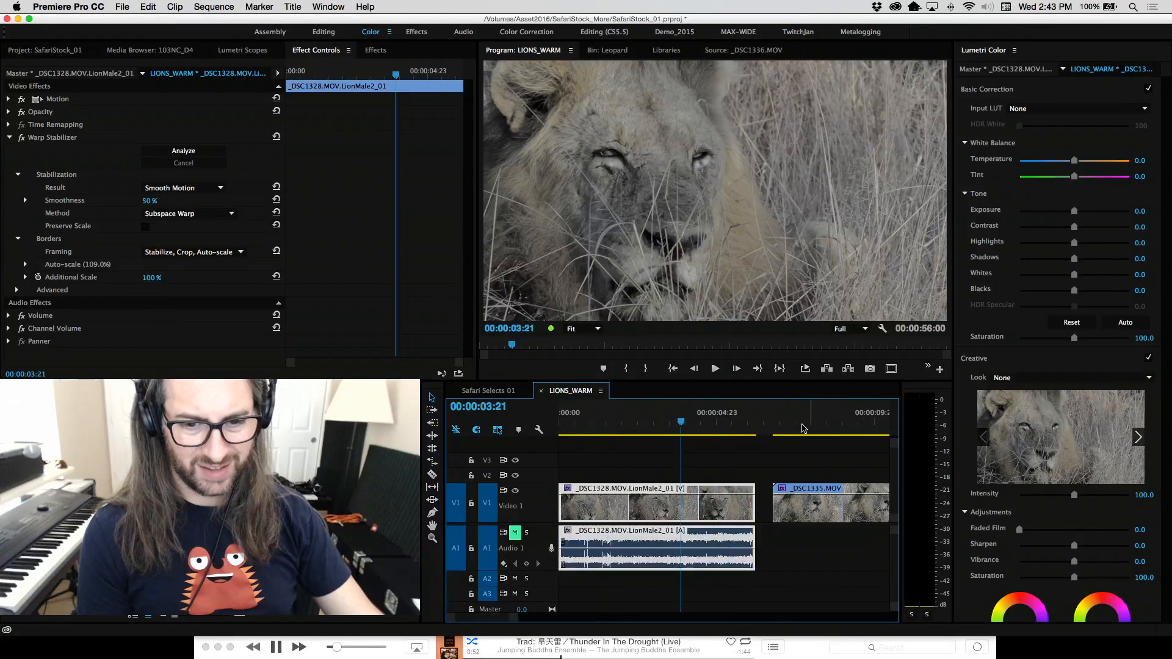
{"action": "left_click", "coordinate": [691, 423]}
{"action": "key", "text": "equal"}
{"action": "key", "text": "equal"}
{"action": "key", "text": "equal"}
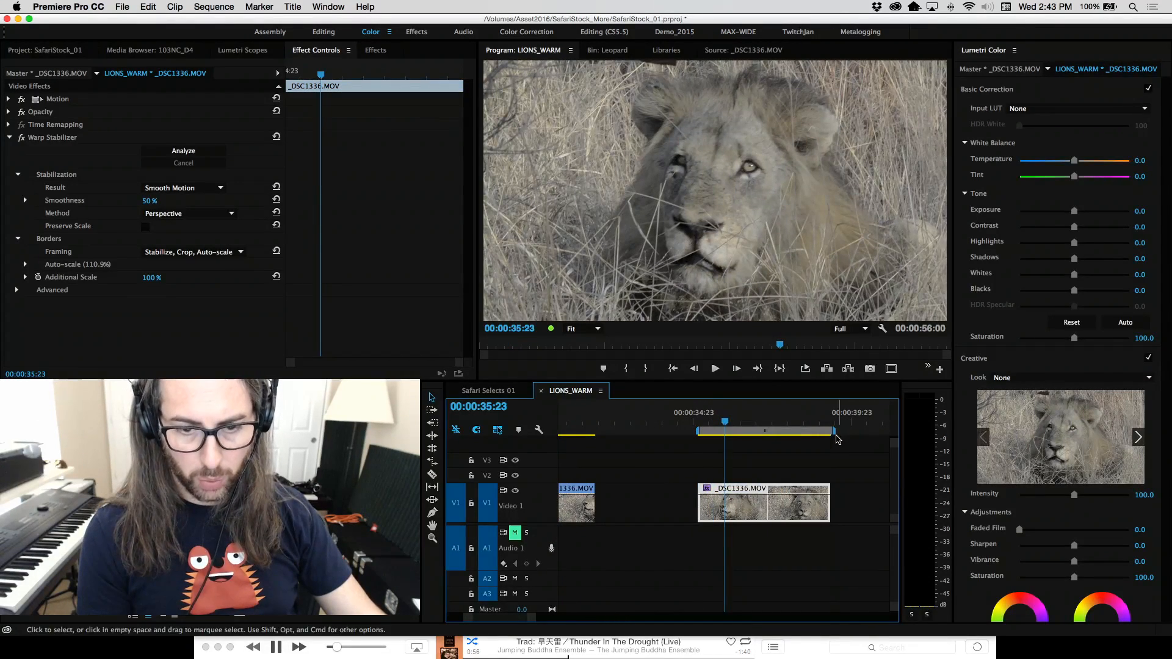
Check the clip's start and end edit points against the work area, finishing with the playhead on the clip's start.
{"action": "left_click", "coordinate": [700, 426]}
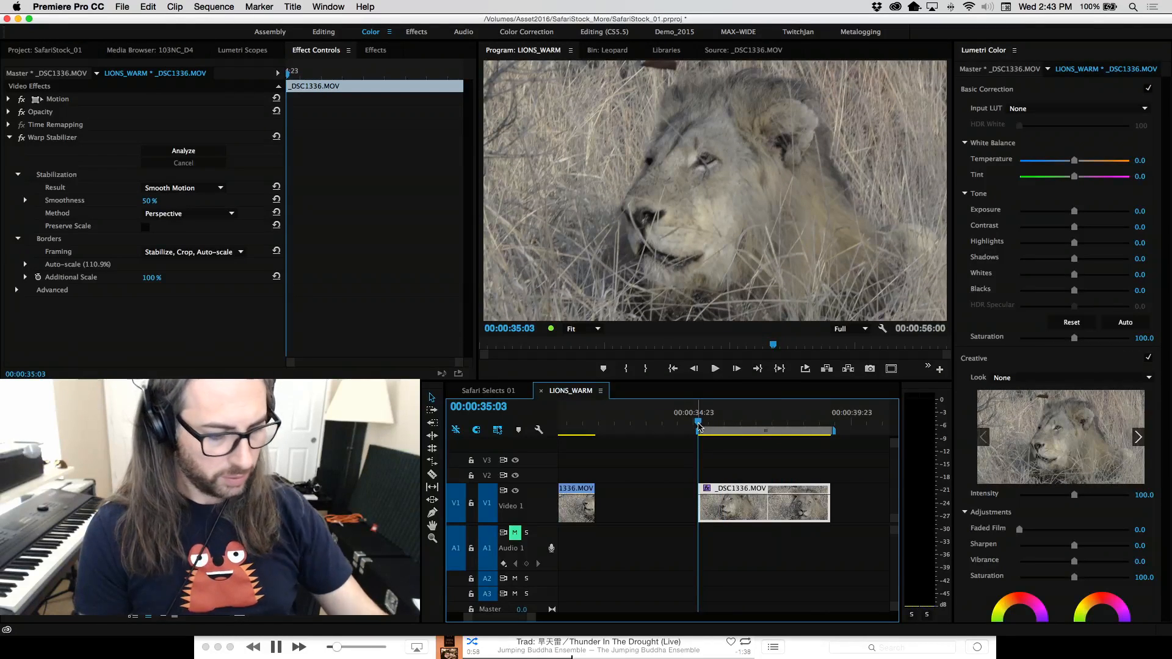
{"action": "key", "text": "Down"}
{"action": "key", "text": "Up"}
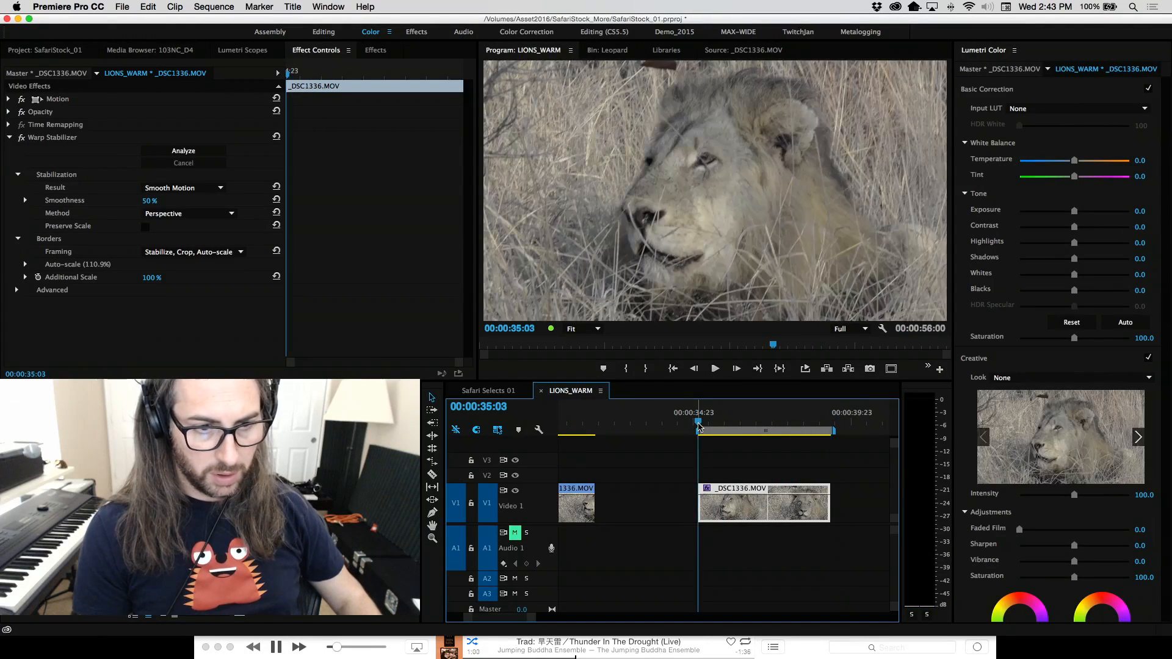
{"action": "key", "text": "Down"}
{"action": "key", "text": "Up"}
{"action": "key", "text": "Down"}
{"action": "key", "text": "Up"}
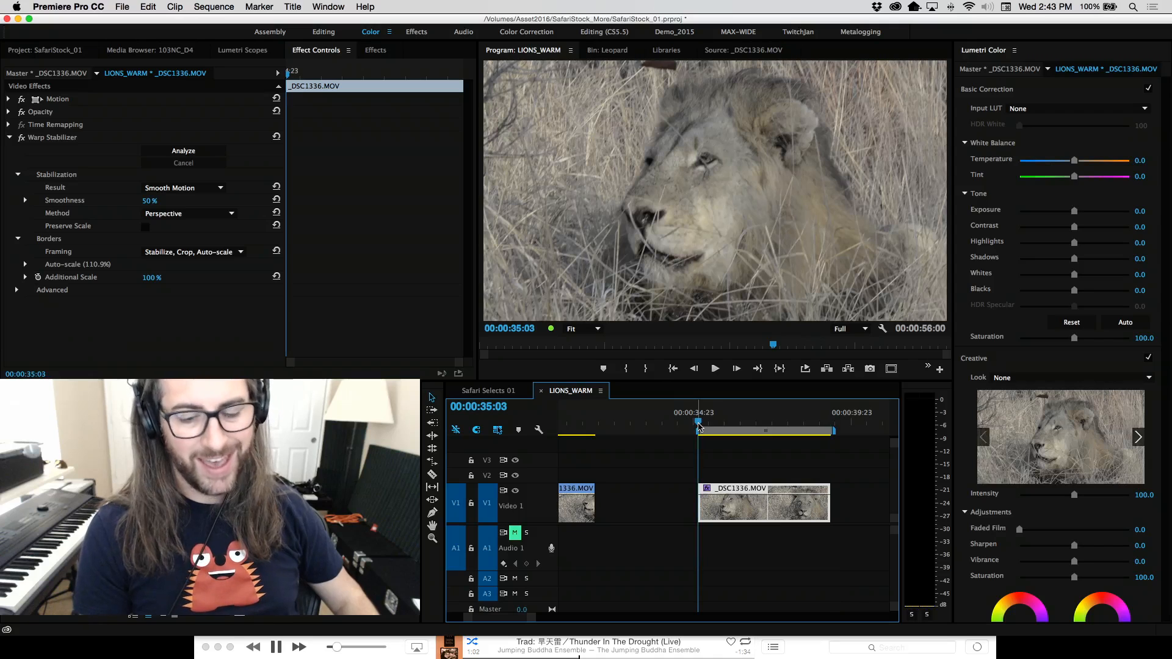
{"action": "key", "text": "Down"}
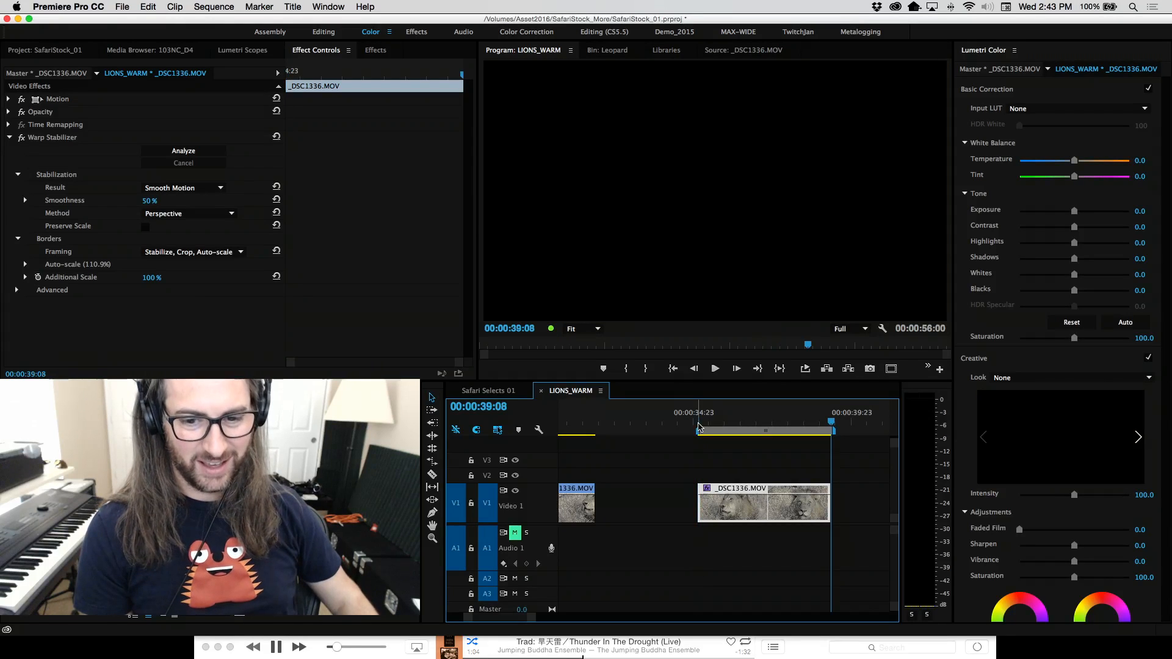
{"action": "key", "text": "Up"}
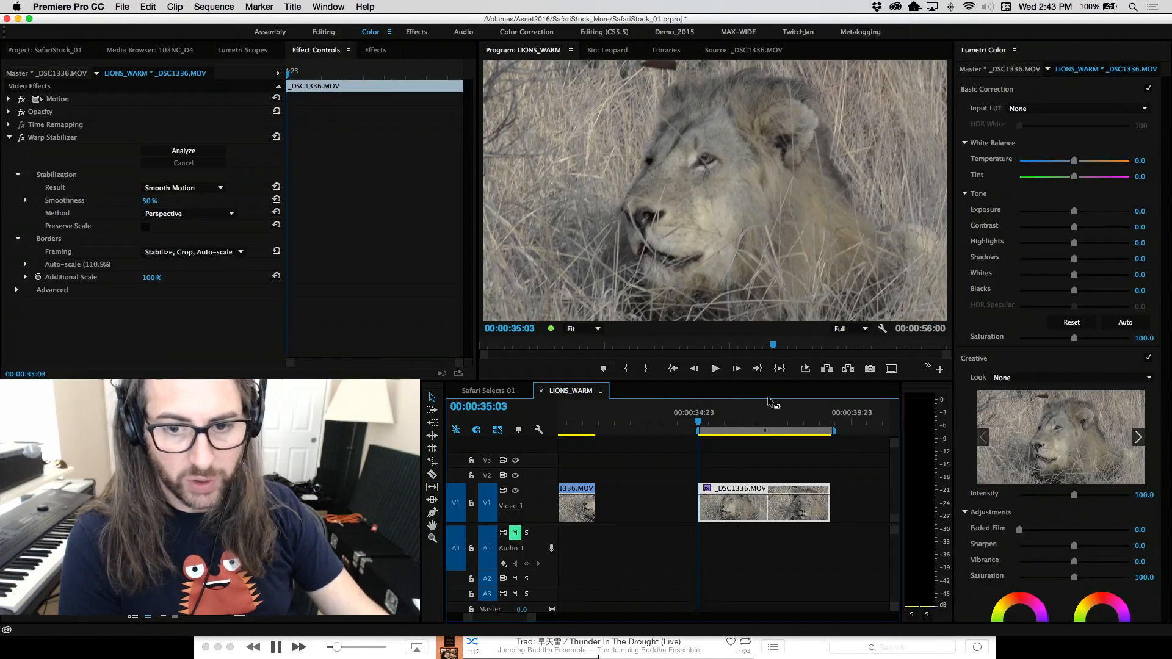
Render the entire work area and enable High Quality Playback for the Program monitor.
{"action": "left_click", "coordinate": [236, 5]}
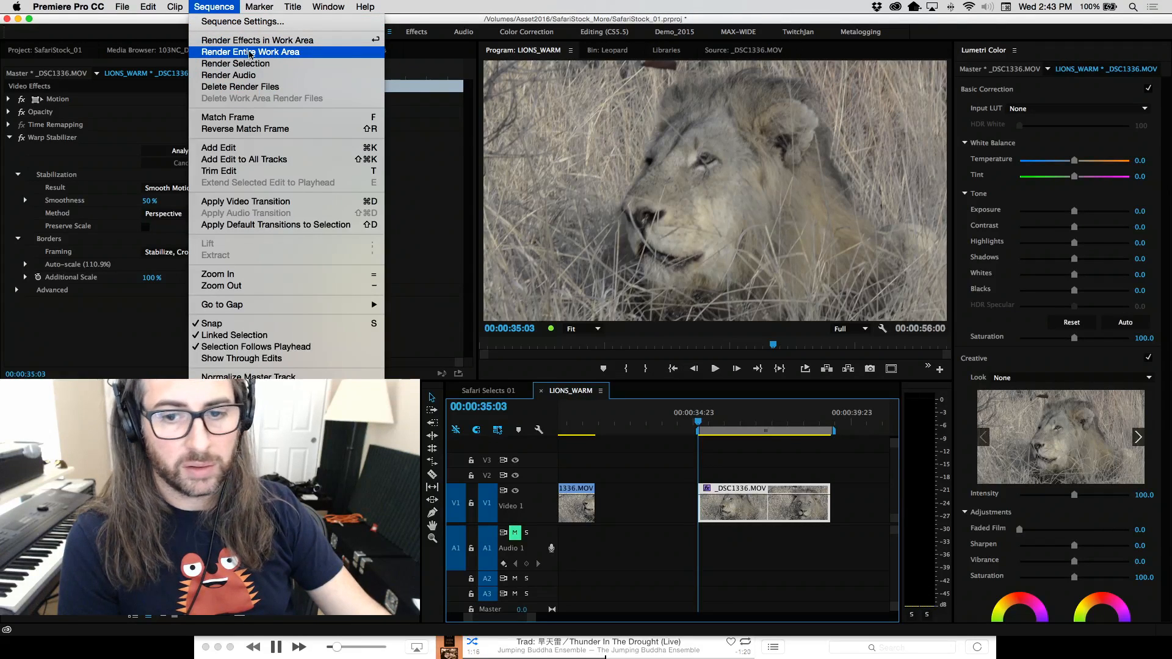
{"action": "left_click", "coordinate": [250, 55]}
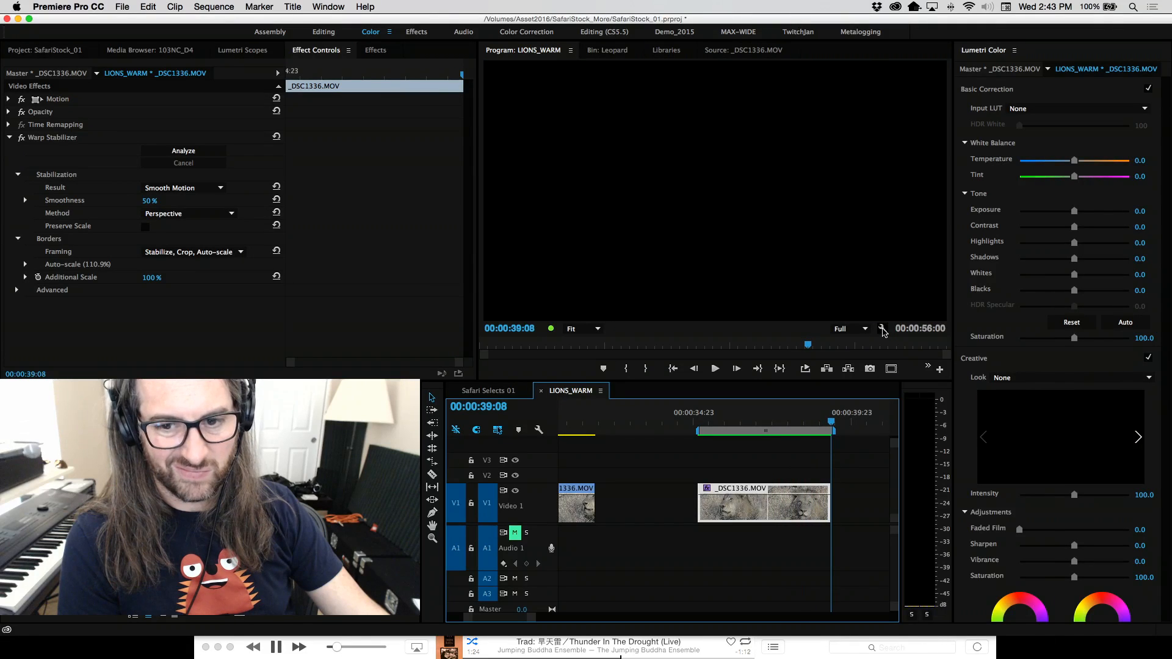
{"action": "left_click", "coordinate": [882, 329]}
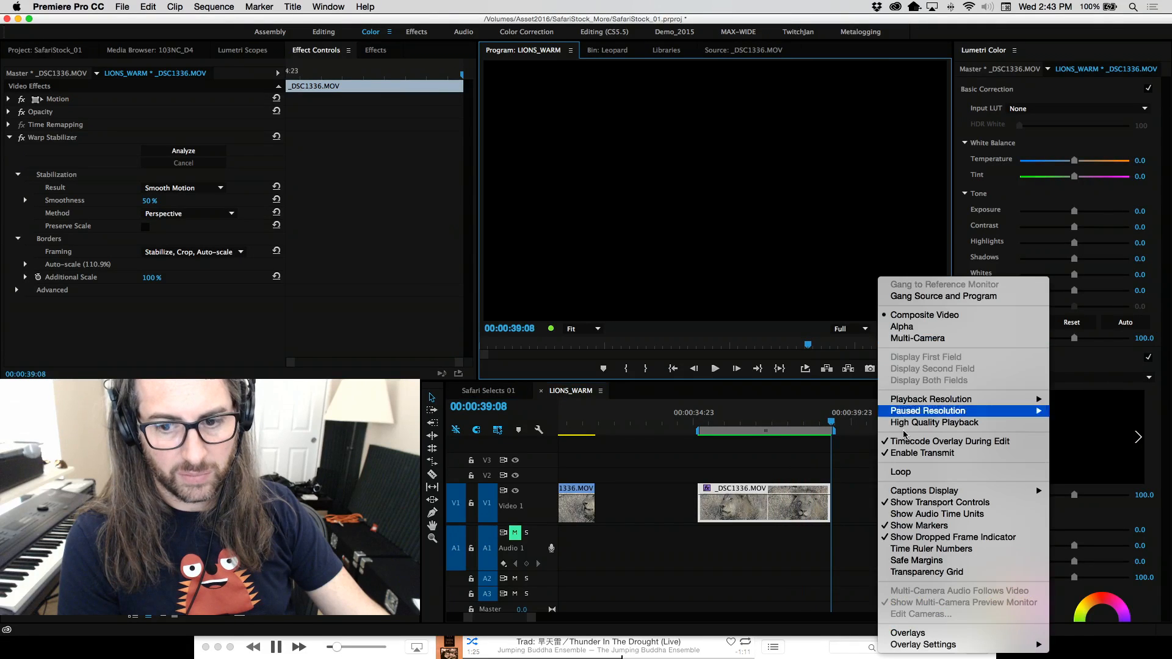
{"action": "left_click", "coordinate": [951, 426]}
Set the clip's Warp Stabilizer method to Position, Scale, Rotation and render the entire work area.
{"action": "left_click_drag", "start_coordinate": [831, 422], "coordinate": [699, 426]}
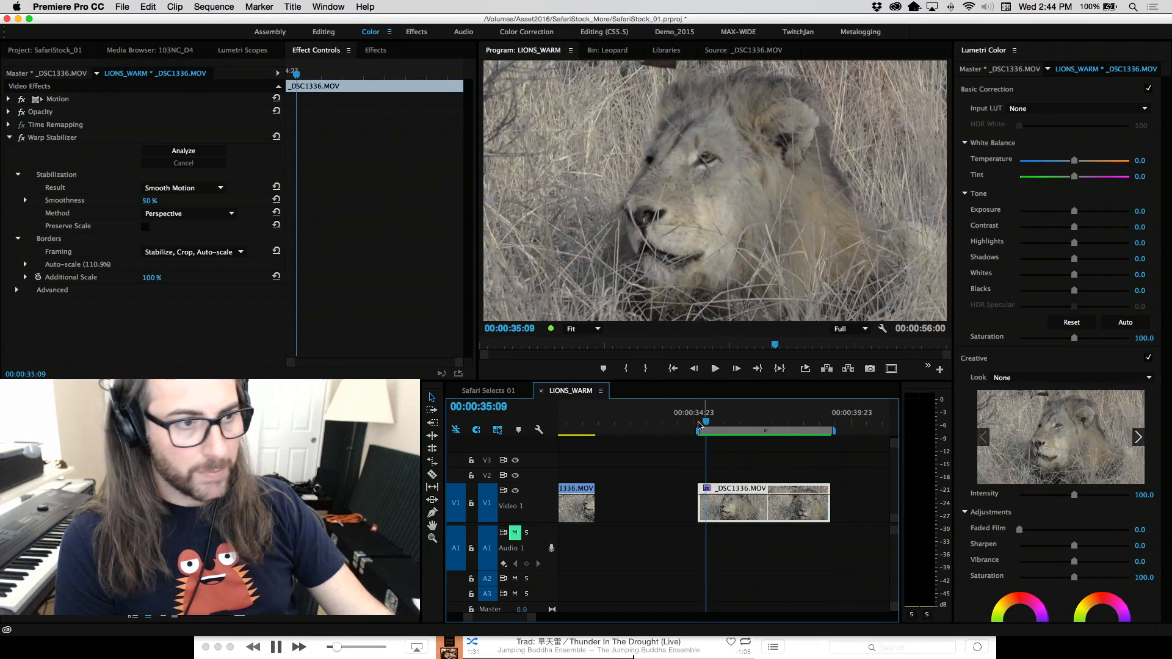
{"action": "left_click", "coordinate": [194, 216]}
{"action": "left_click", "coordinate": [183, 230]}
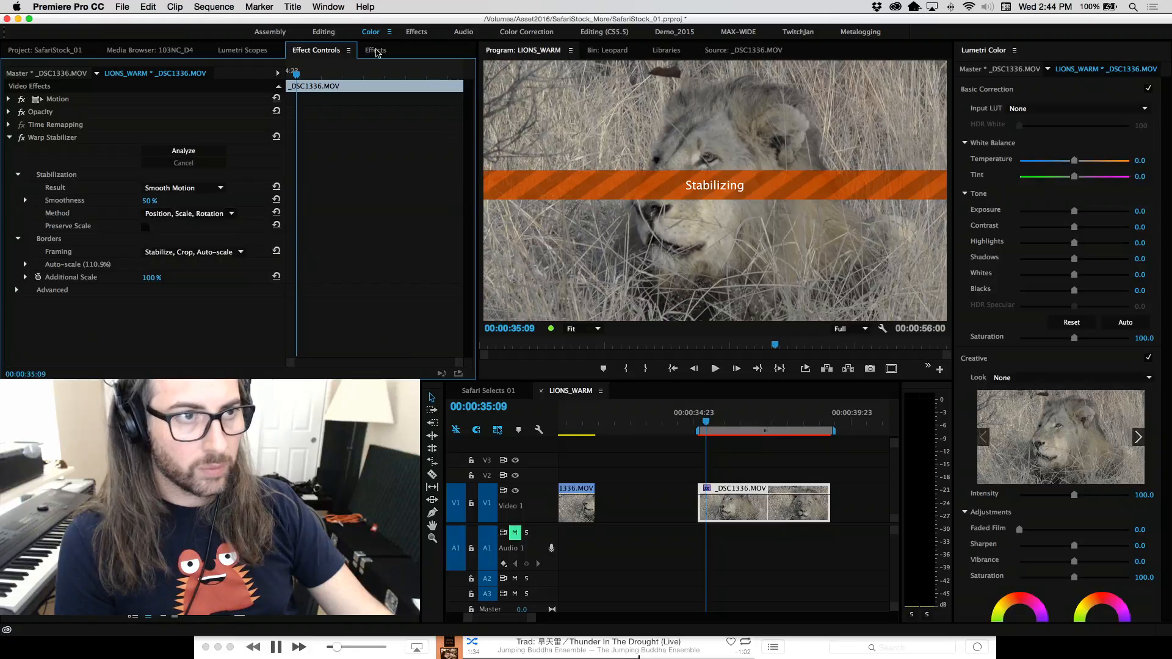
{"action": "left_click", "coordinate": [214, 6]}
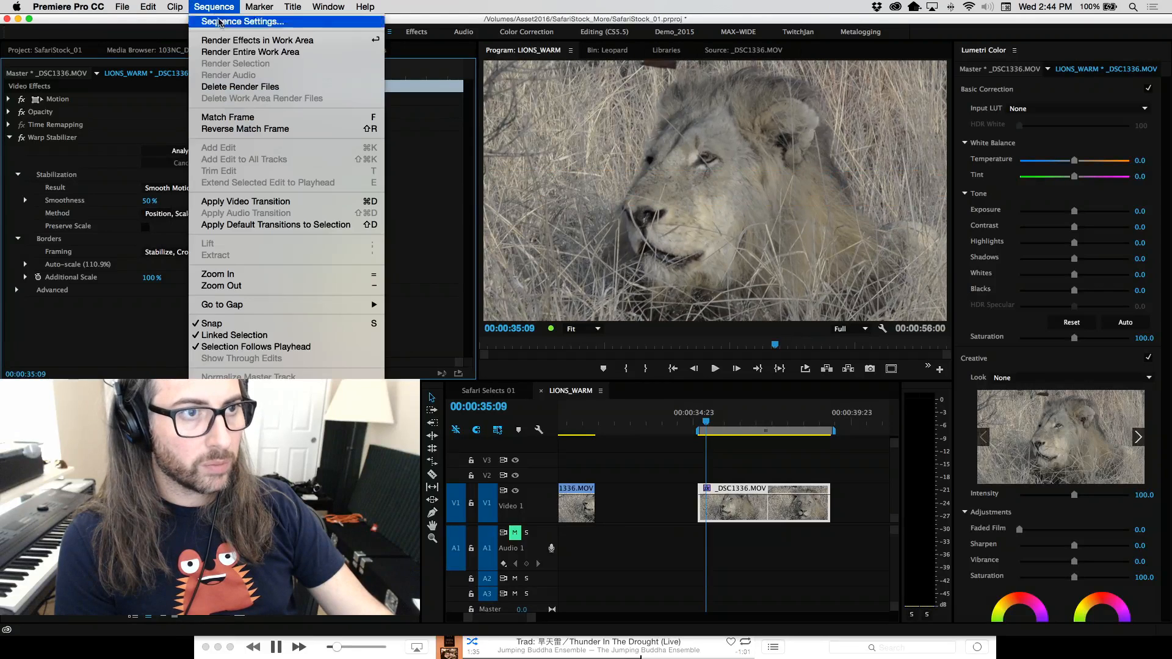
{"action": "left_click", "coordinate": [243, 53]}
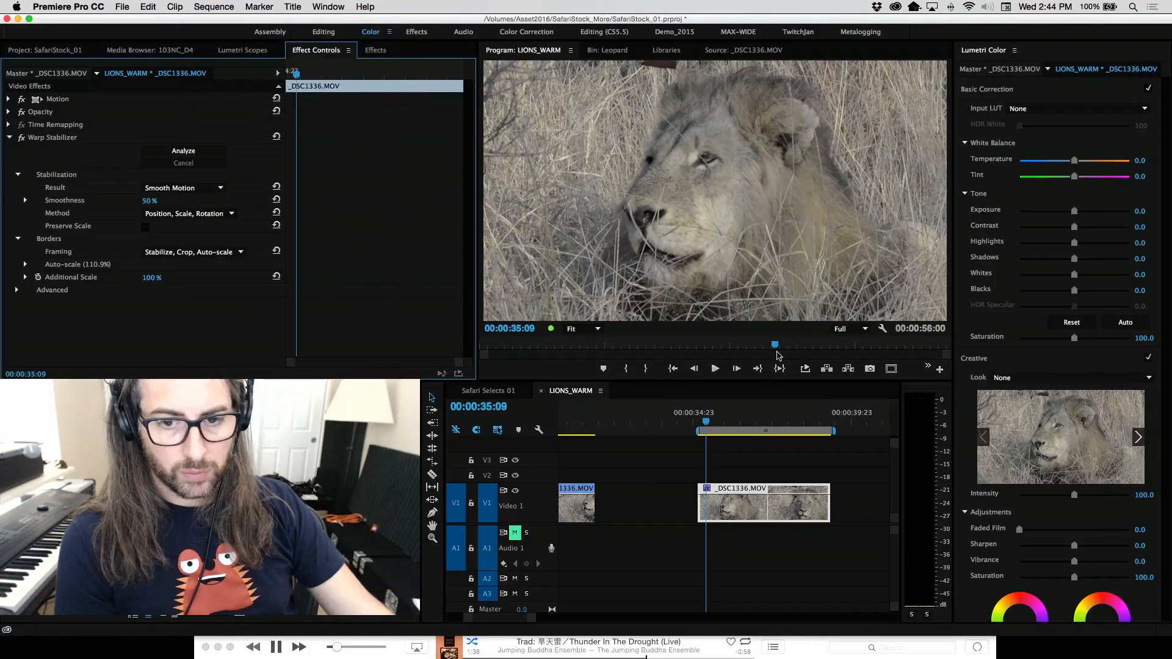
{"action": "left_click", "coordinate": [214, 7]}
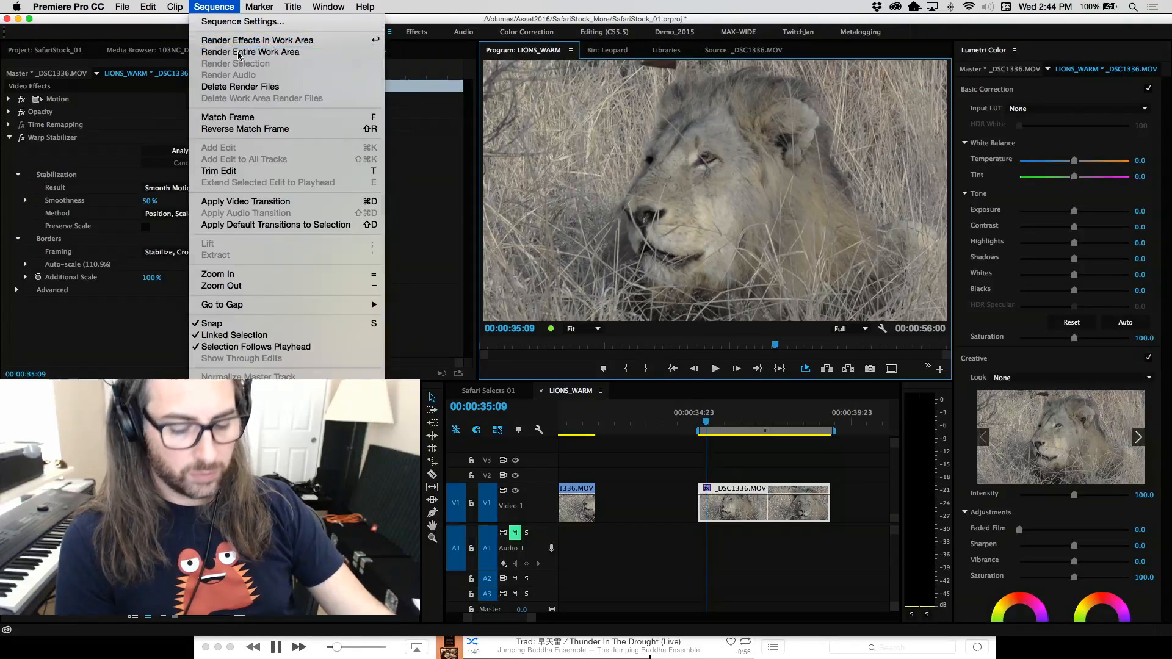
{"action": "left_click", "coordinate": [238, 53]}
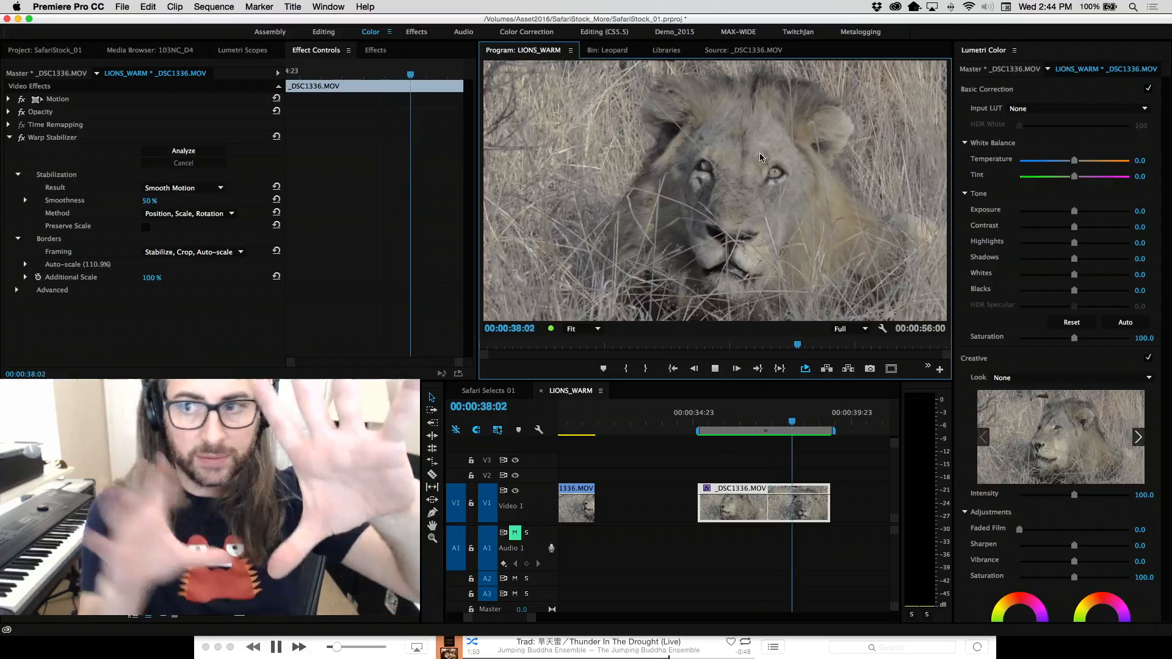
Set the Program monitor zoom to 100% and play the rendered clip to inspect the stabilization around the lion's face.
{"action": "left_click", "coordinate": [577, 329]}
{"action": "left_click", "coordinate": [590, 405]}
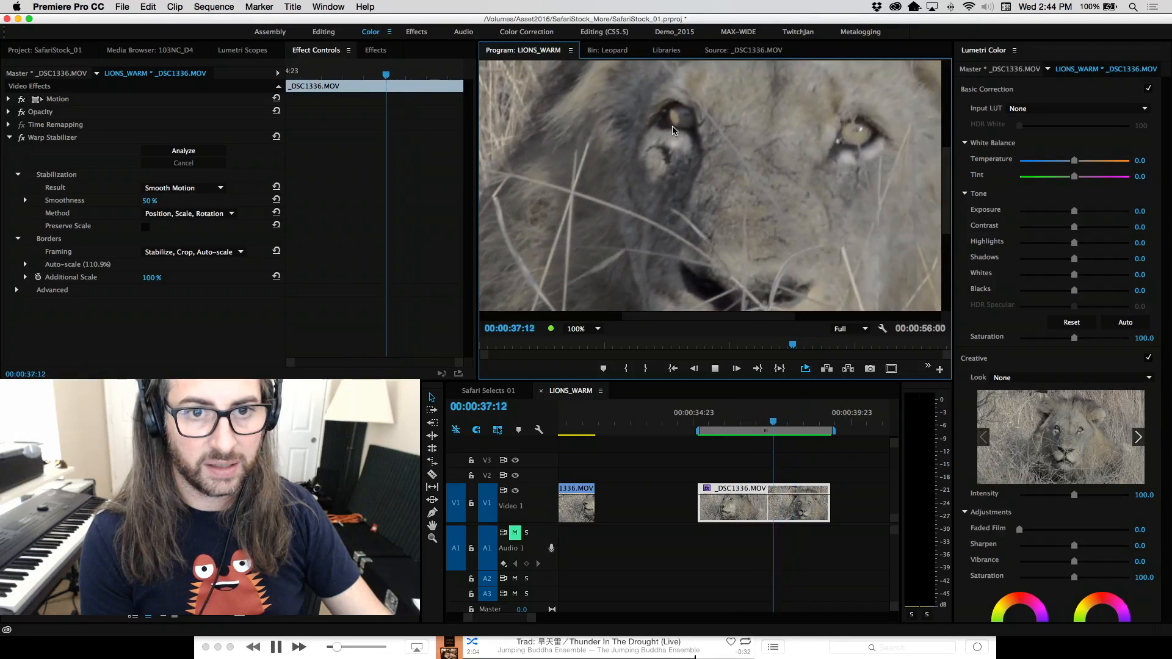
{"action": "key", "text": "space"}
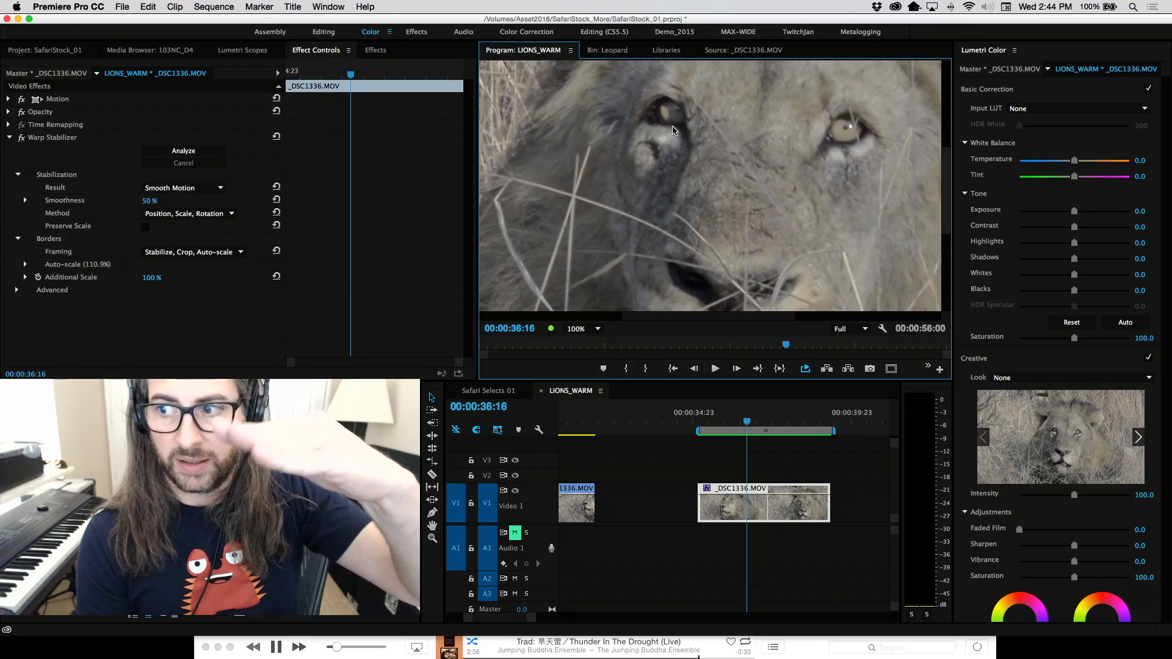
{"action": "key", "text": "space"}
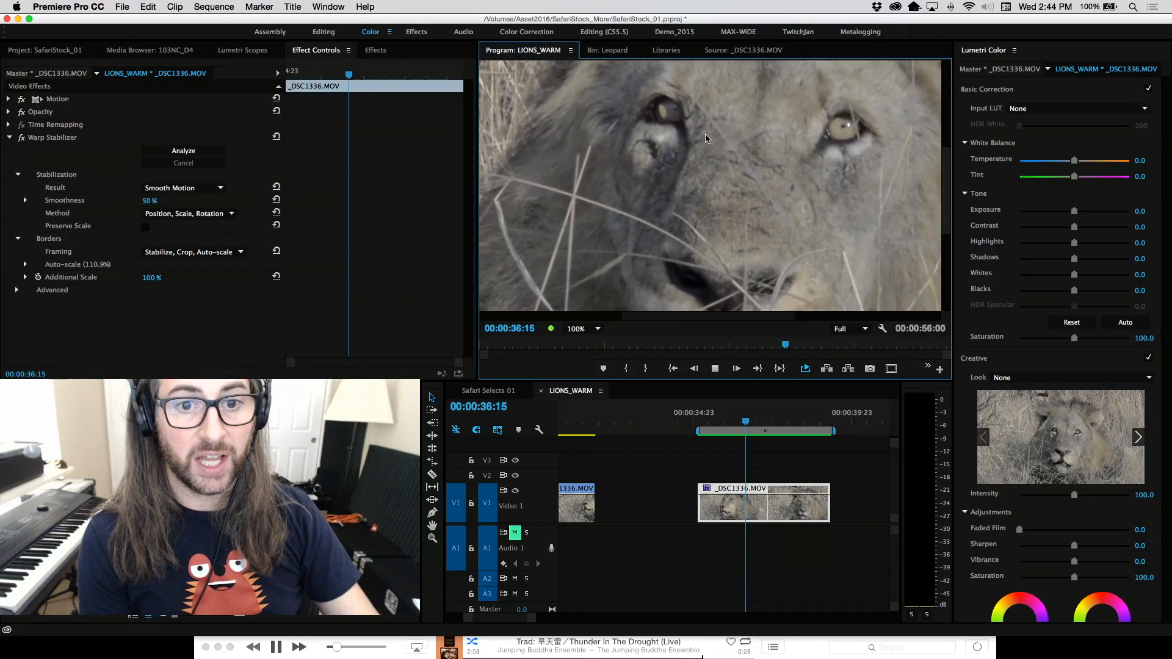
{"action": "key", "text": "space"}
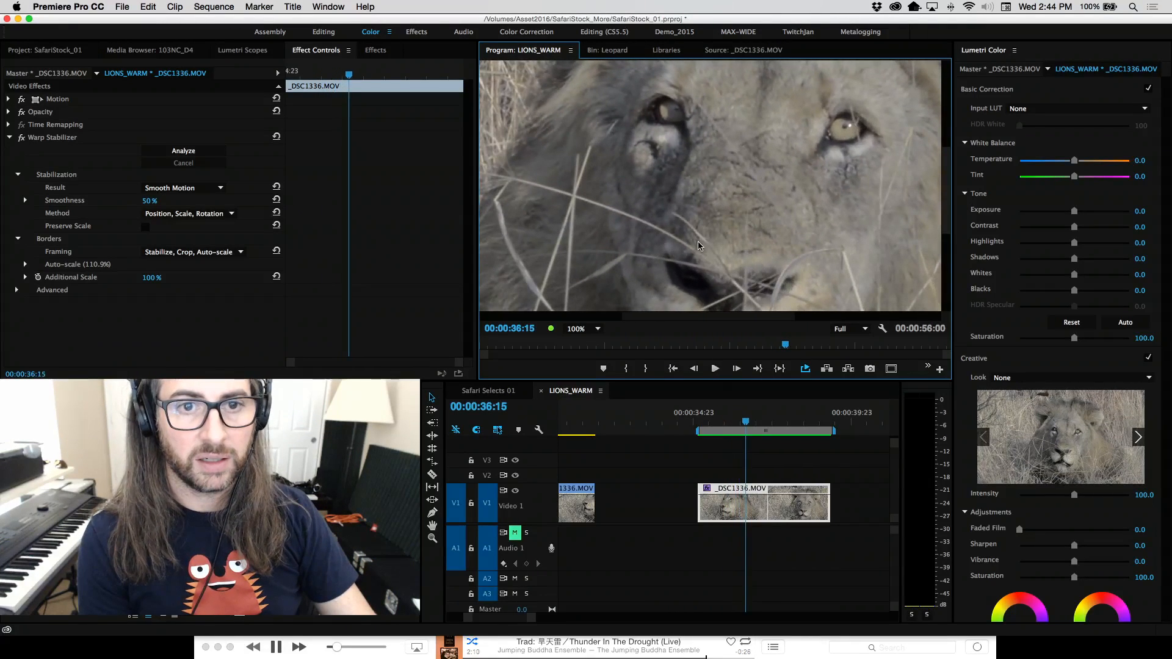
Set the clip's Warp Stabilizer method to Subspace Warp and save the project.
{"action": "left_click", "coordinate": [226, 215]}
{"action": "left_click", "coordinate": [215, 261]}
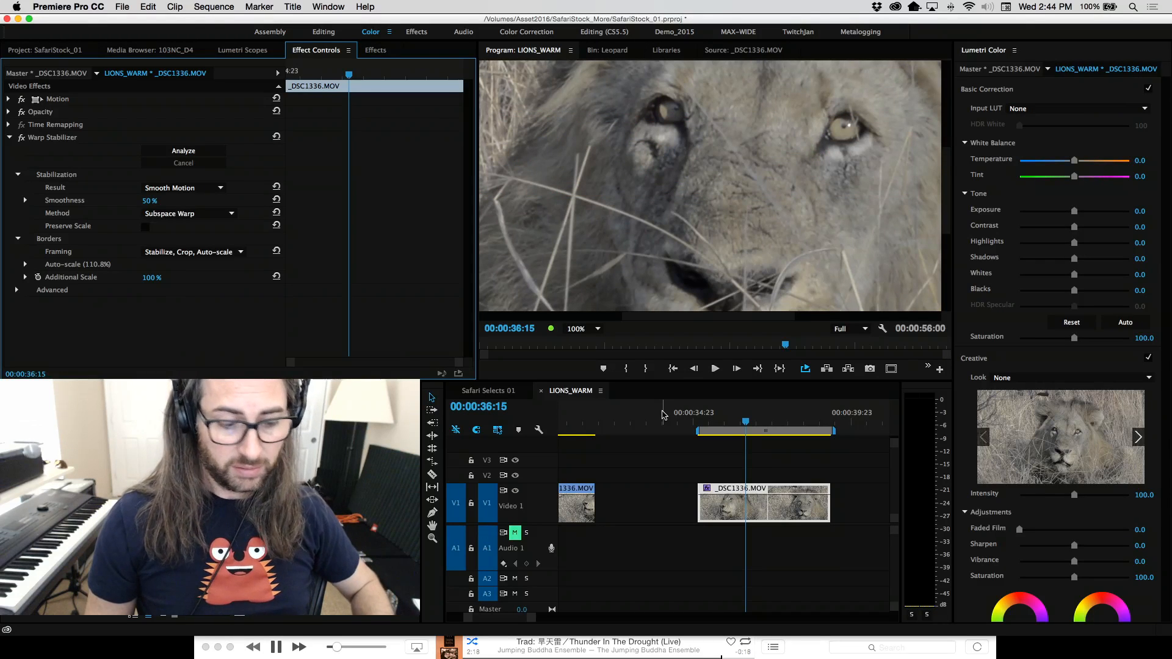
{"action": "left_click", "coordinate": [591, 405]}
{"action": "key", "text": "super+s"}
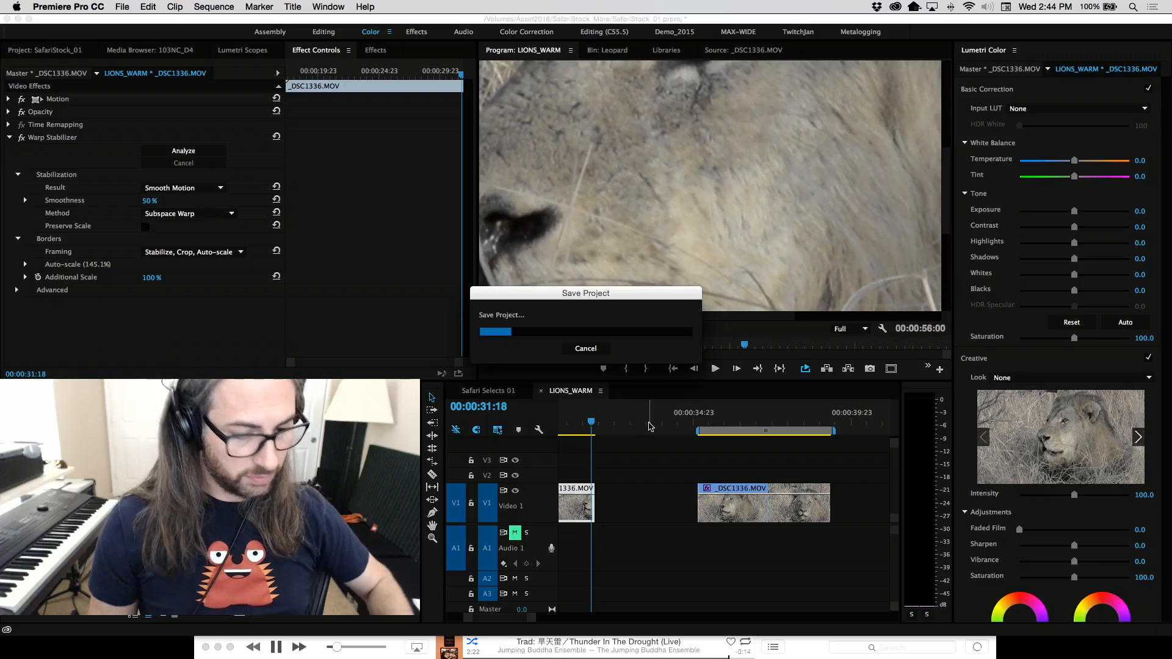
Review the neighbouring clips' edit points and return the playhead to the start of the short stabilized clip.
{"action": "key", "text": "Up"}
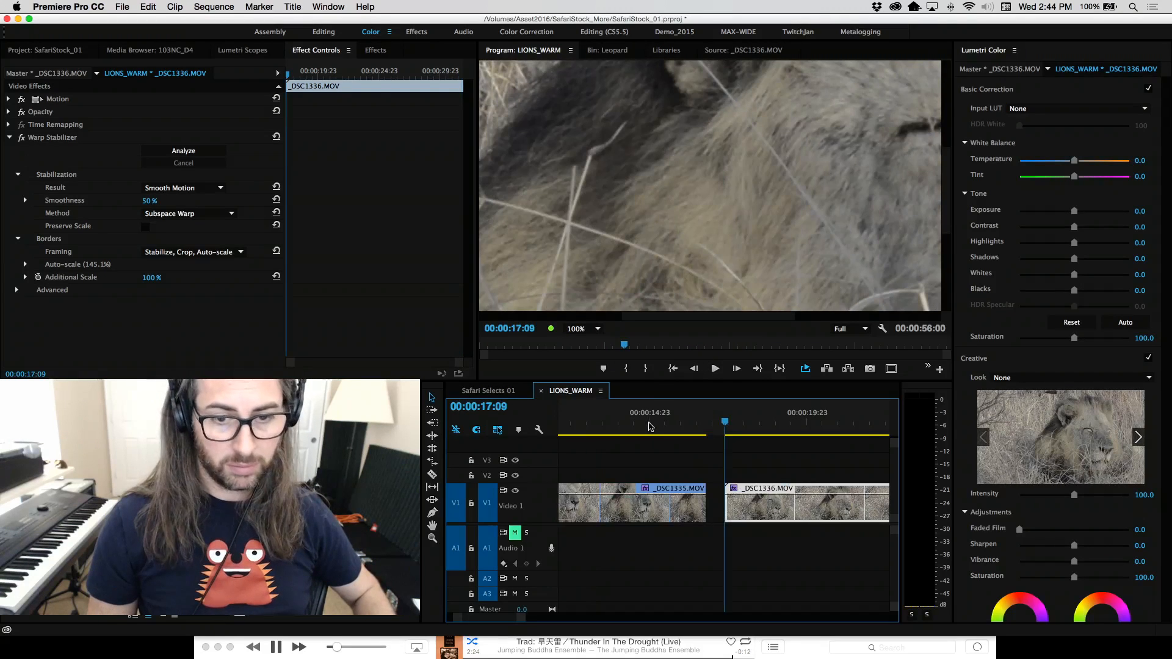
{"action": "key", "text": "Down"}
{"action": "key", "text": "Down"}
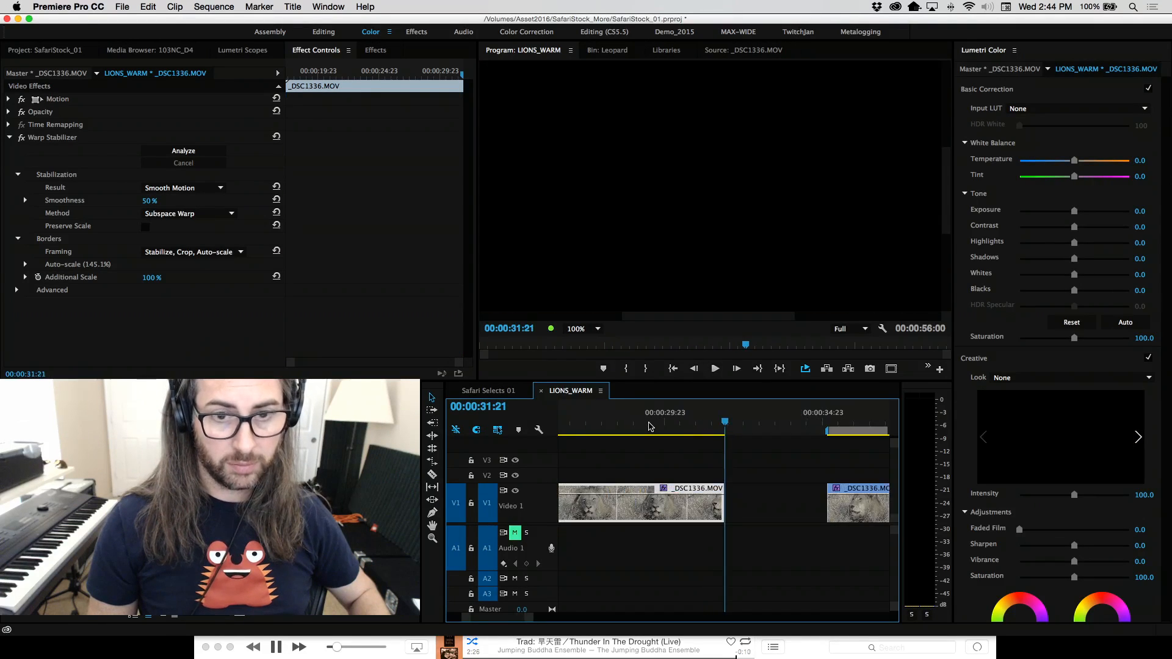
{"action": "key", "text": "Down"}
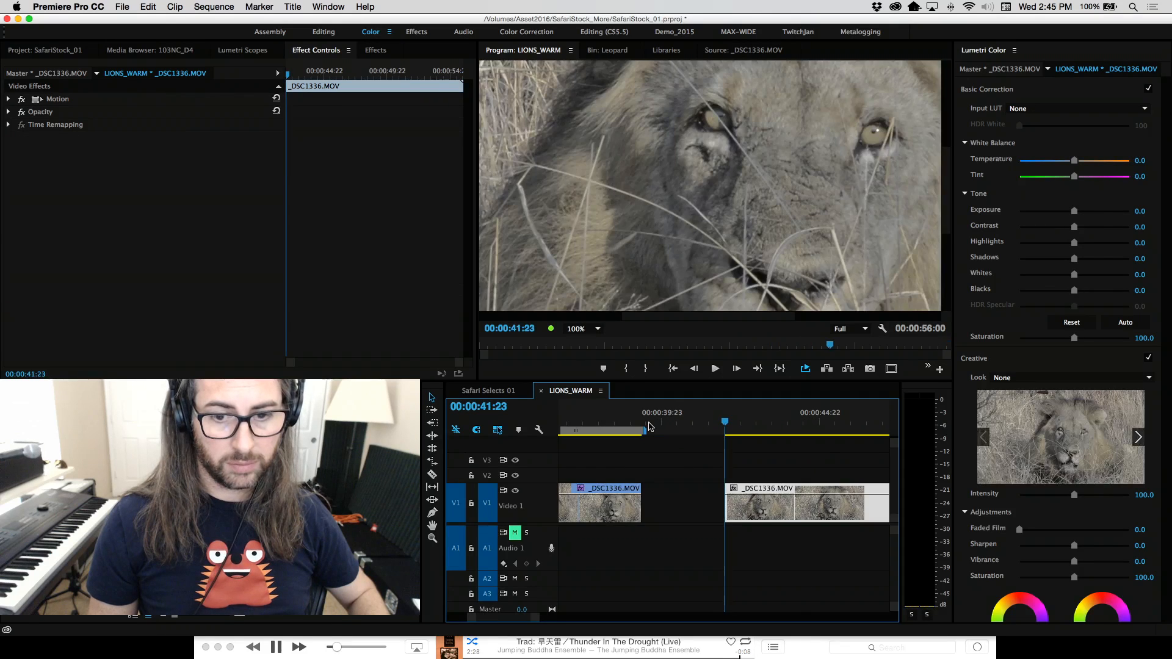
{"action": "key", "text": "Up"}
{"action": "key", "text": "Up"}
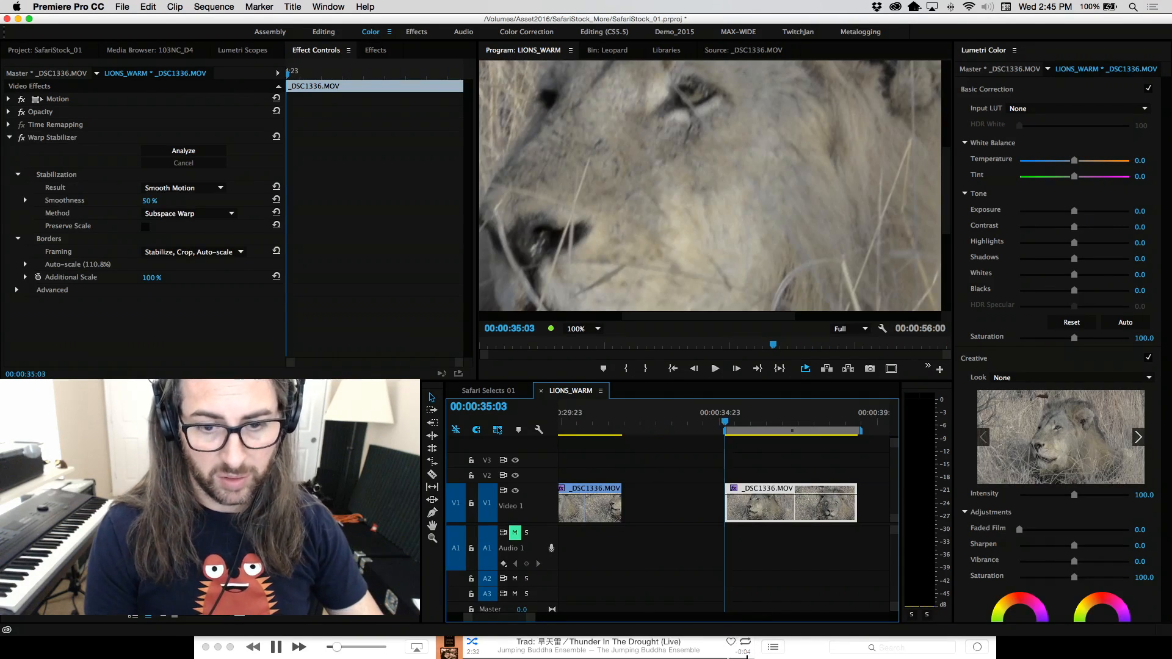
Play the opening of the Subspace Warp clip at 100% zoom and step back to its first frame.
{"action": "key", "text": "space"}
{"action": "mouse_move", "coordinate": [732, 649]}
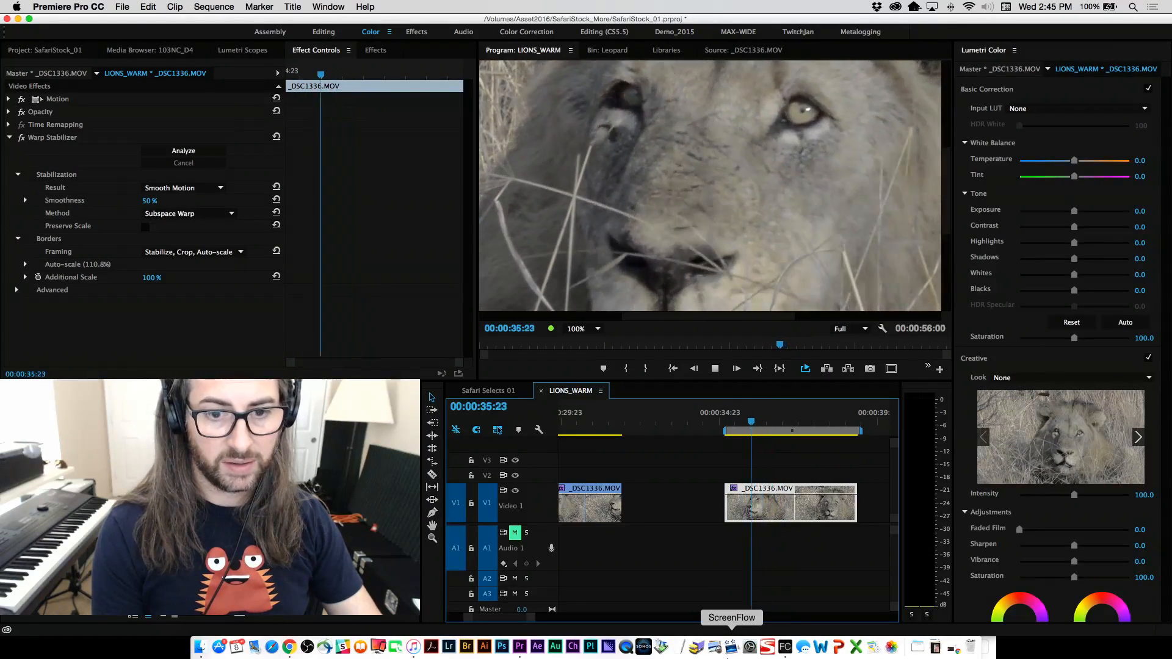
{"action": "key", "text": "k"}
{"action": "key", "text": "Left"}
{"action": "key", "text": "Left"}
{"action": "key", "text": "Left"}
{"action": "key", "text": "Left"}
{"action": "key", "text": "Left"}
{"action": "key", "text": "Left"}
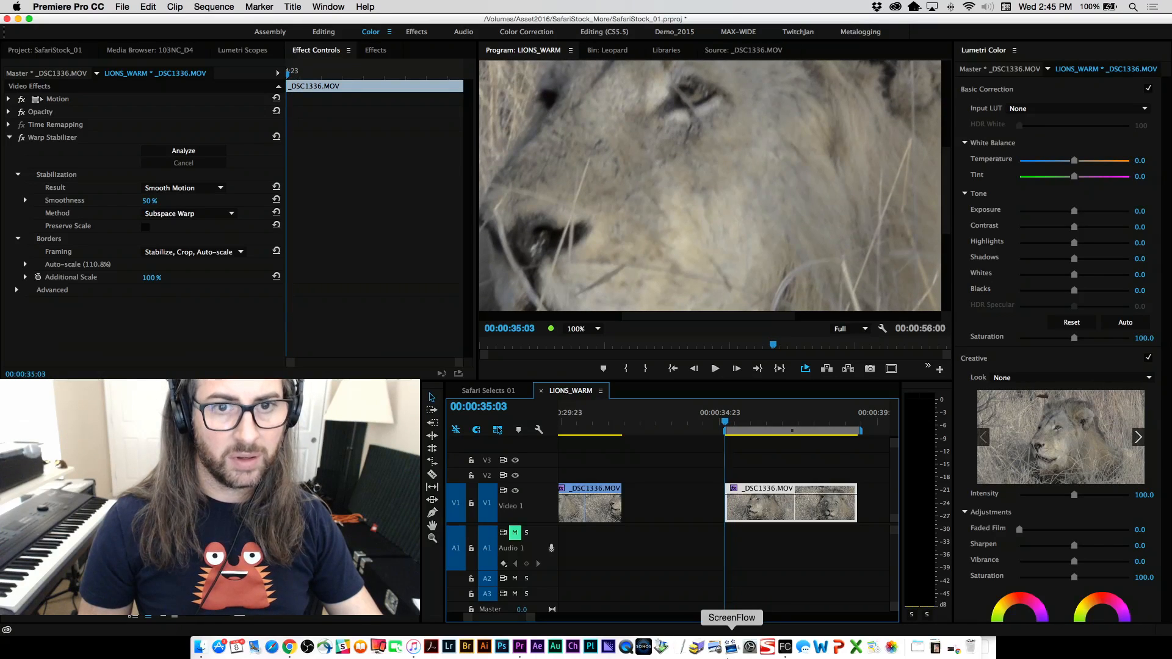
Step back and forth across the first frames of the Subspace Warp clip to compare their sharpness and framing.
{"action": "key", "text": "Right"}
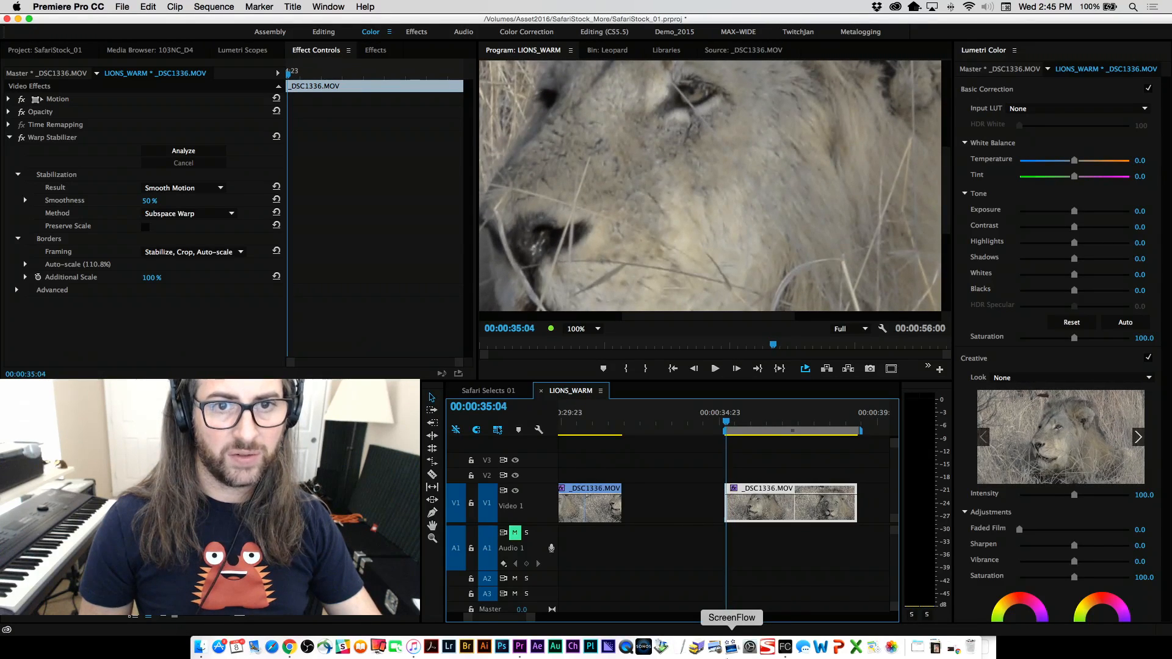
{"action": "key", "text": "Right"}
{"action": "key", "text": "Left"}
{"action": "key", "text": "Left"}
{"action": "key", "text": "Left"}
{"action": "key", "text": "Right"}
{"action": "key", "text": "Right"}
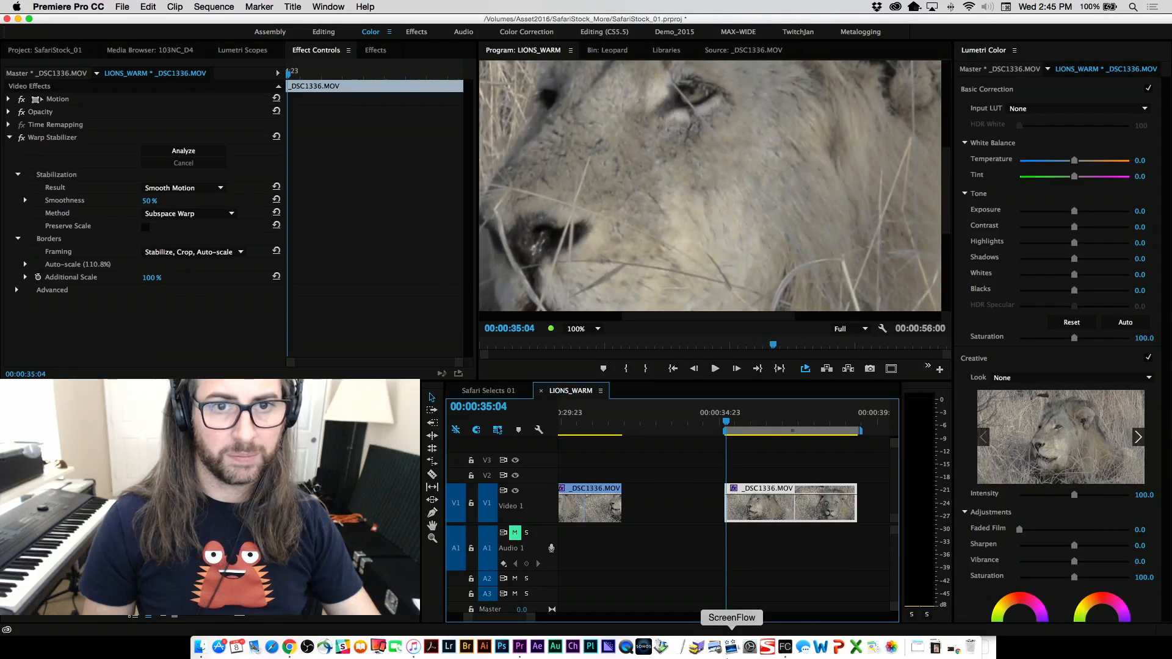
Play about one second of the Subspace Warp clip, then step backward frame by frame to its first frame.
{"action": "key", "text": "space"}
{"action": "key", "text": "space"}
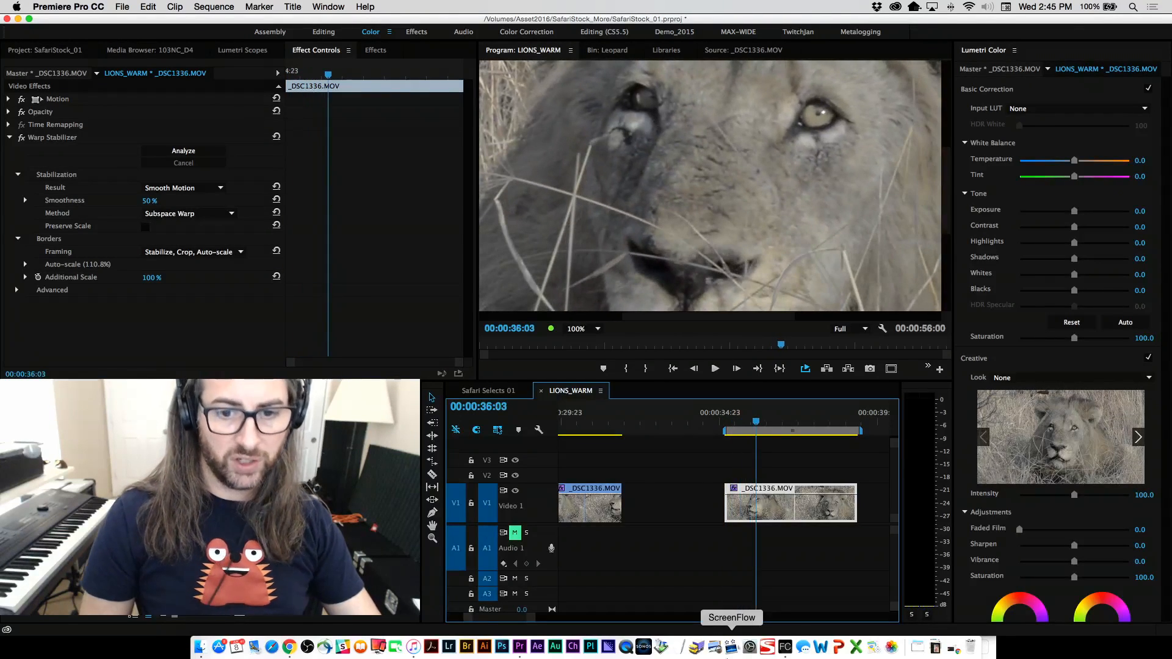
{"action": "key", "text": "Left"}
{"action": "key", "text": "Left"}
{"action": "key", "text": "Left"}
{"action": "key", "text": "Left"}
{"action": "key", "text": "Left"}
{"action": "key", "text": "Left"}
{"action": "key", "text": "Left"}
{"action": "key", "text": "Left"}
{"action": "key", "text": "Left"}
{"action": "key", "text": "Left"}
{"action": "key", "text": "Left"}
{"action": "key", "text": "Left"}
{"action": "key", "text": "Left"}
{"action": "key", "text": "Left"}
{"action": "key", "text": "Left"}
{"action": "key", "text": "Left"}
{"action": "key", "text": "Left"}
{"action": "key", "text": "Left"}
{"action": "key", "text": "Left"}
{"action": "key", "text": "Left"}
{"action": "key", "text": "Left"}
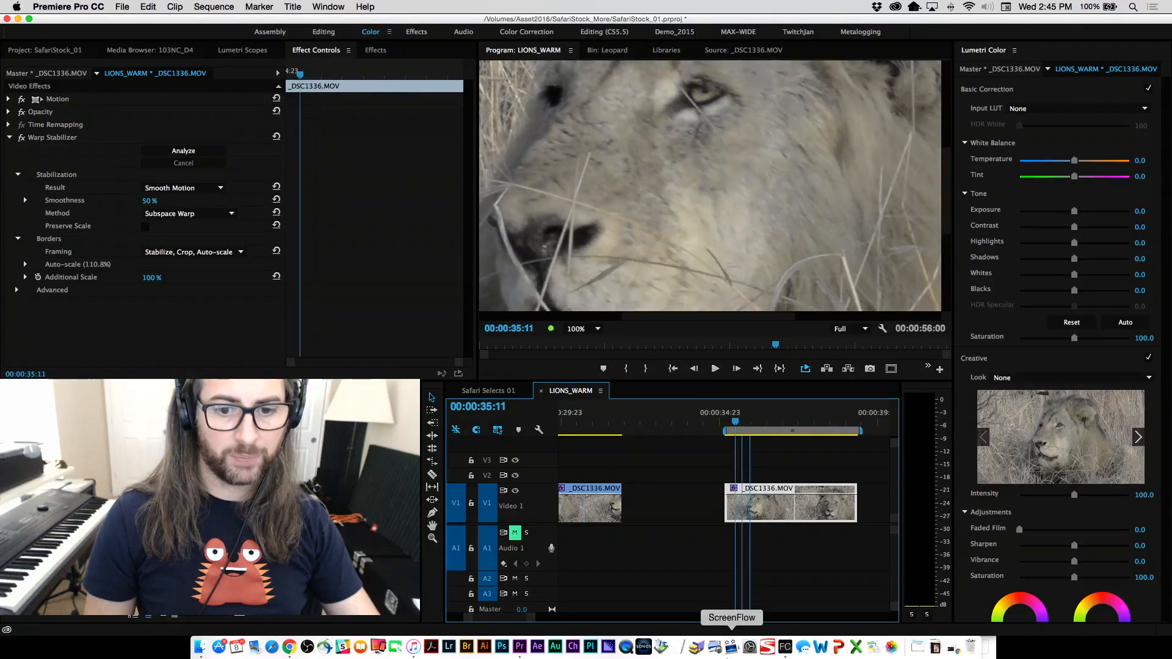
{"action": "key", "text": "Left"}
{"action": "key", "text": "Left"}
{"action": "key", "text": "Left"}
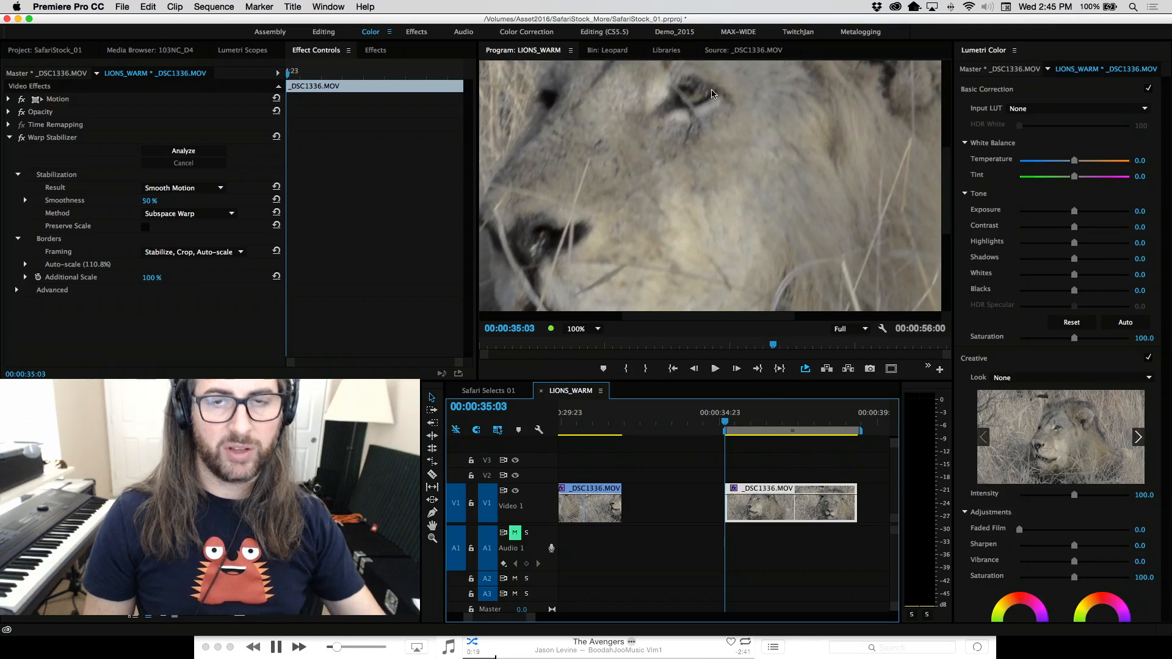
Trim one frame off the start of the short stabilized clip so it begins at 00:00:35:04.
{"action": "key", "text": "Right"}
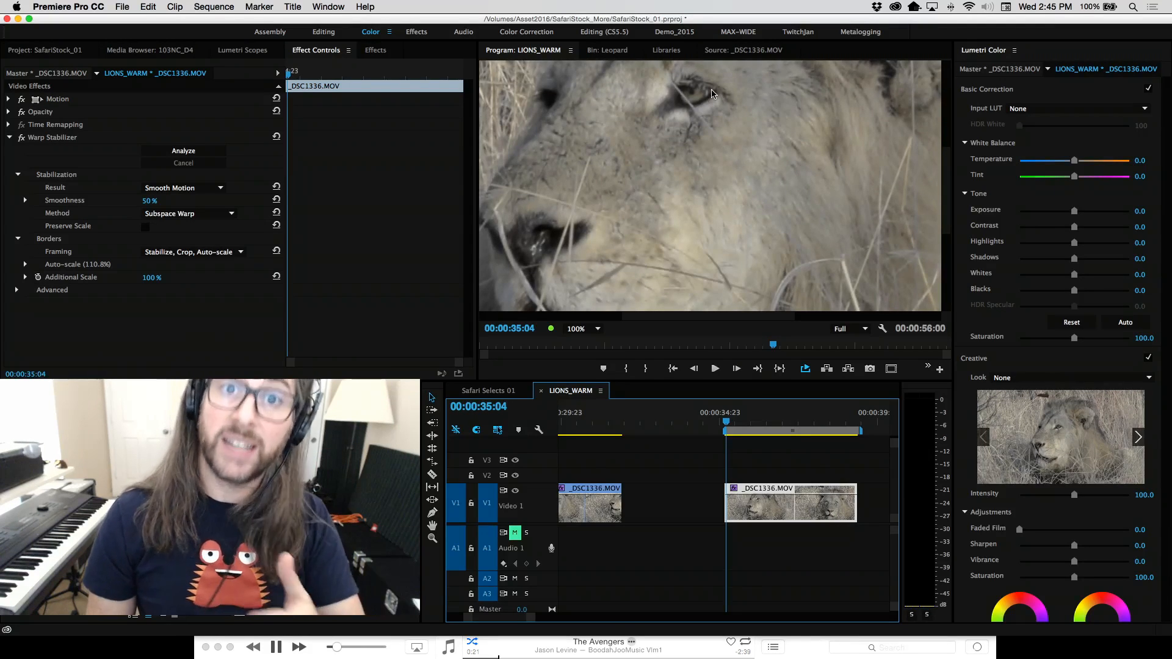
{"action": "key", "text": "="}
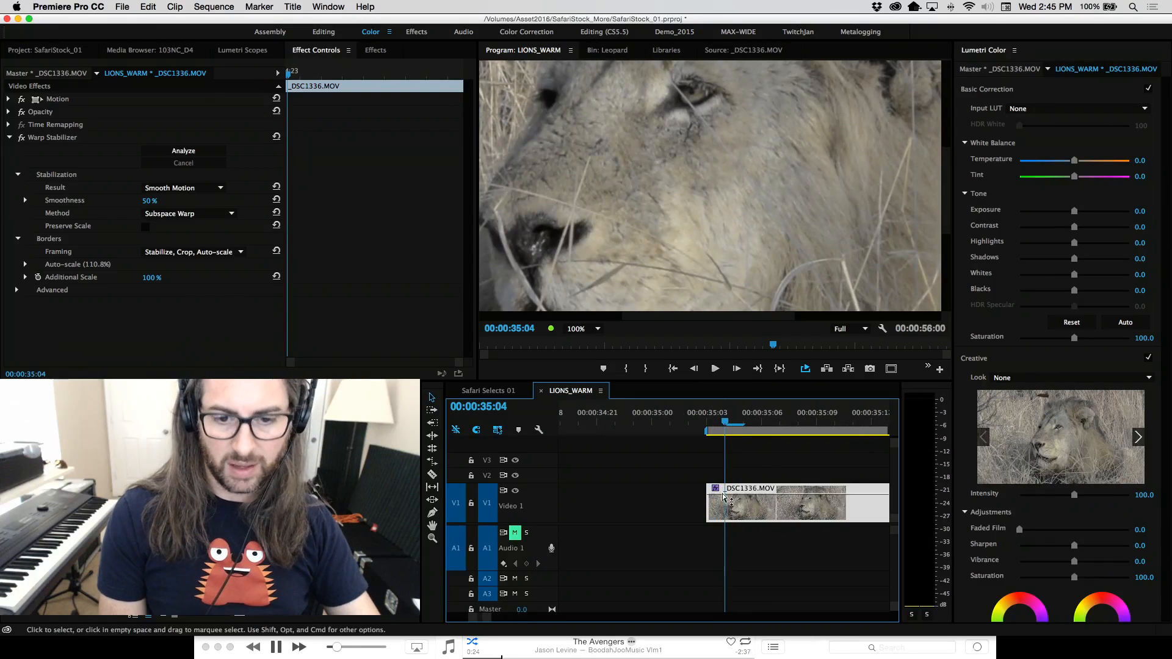
{"action": "left_click_drag", "start_coordinate": [727, 506], "coordinate": [726, 505]}
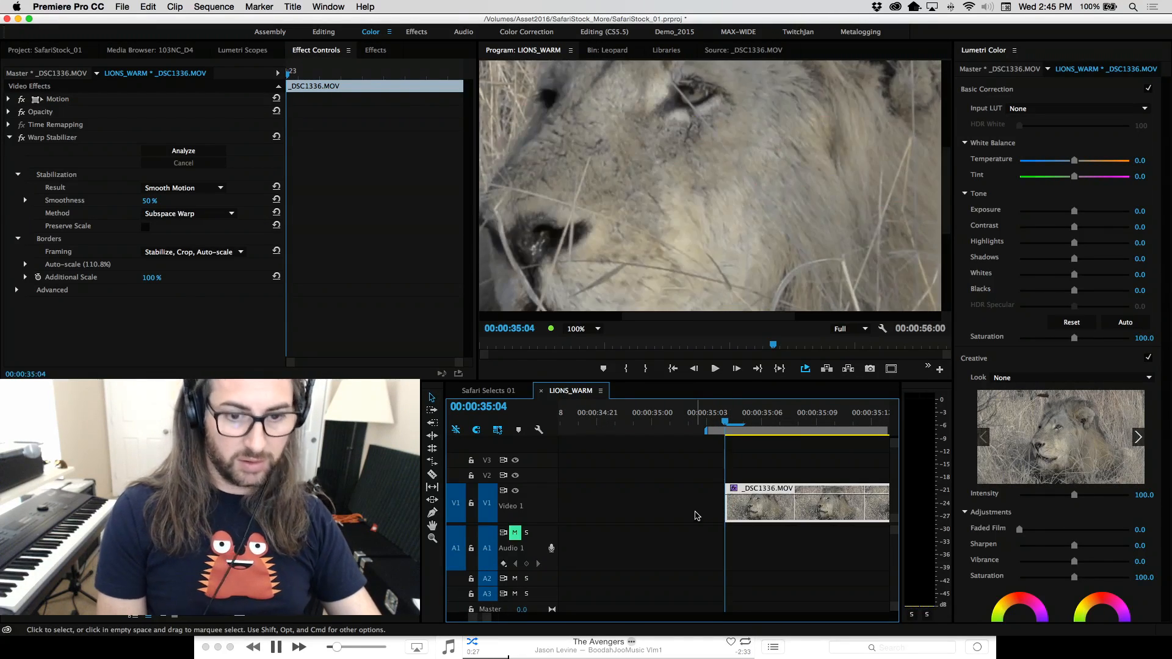
{"action": "key", "text": "-"}
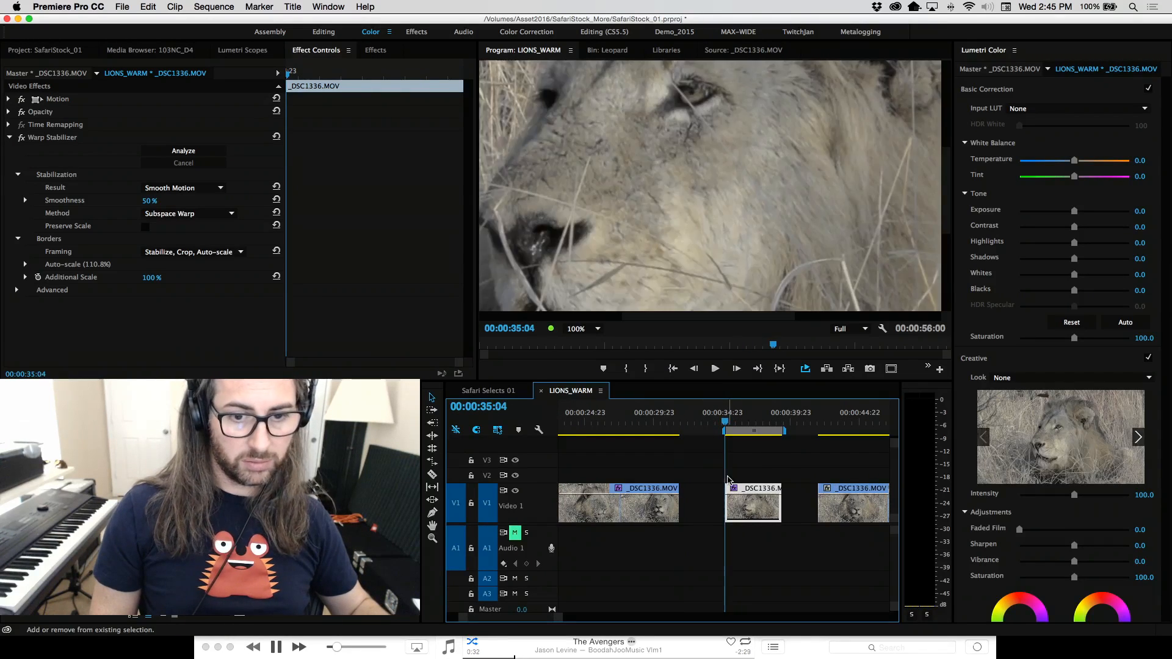
Check the trimmed clip's end and start points, then play it from its new first frame to about 00:00:37:09.
{"action": "key", "text": "Down"}
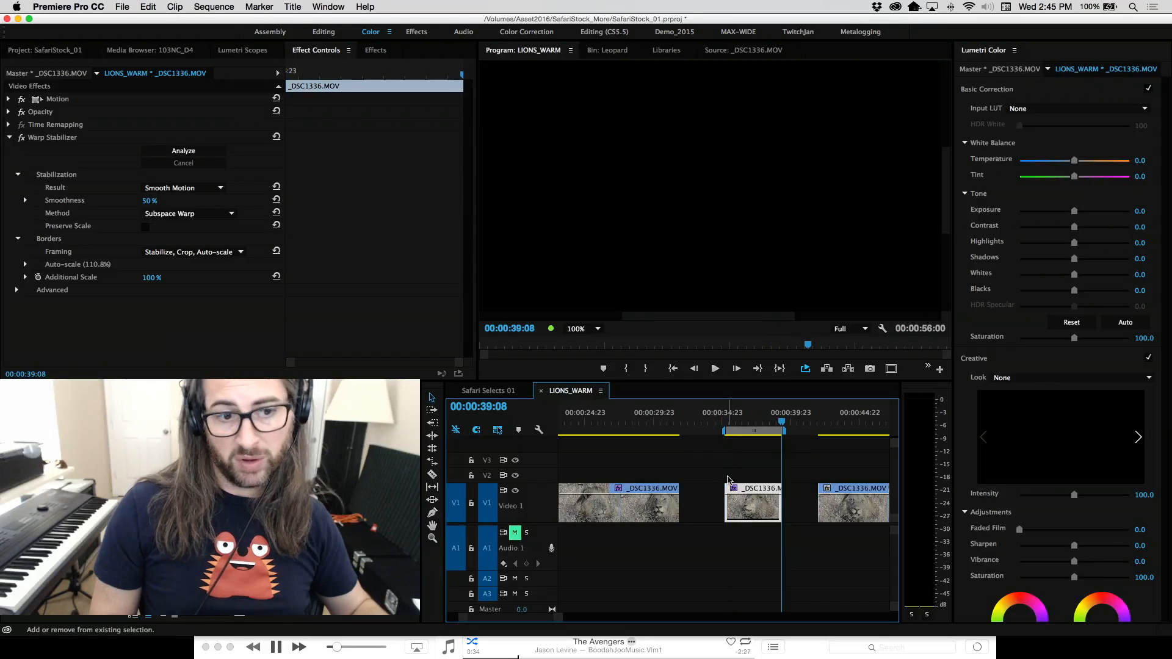
{"action": "key", "text": "Up"}
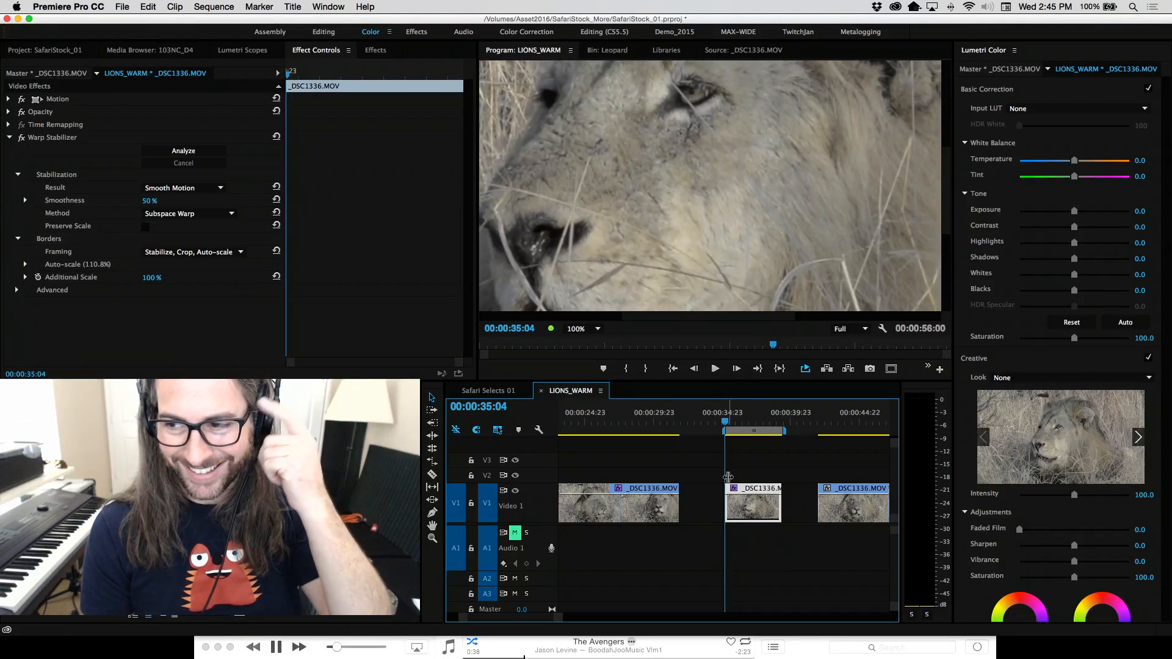
{"action": "key", "text": "space"}
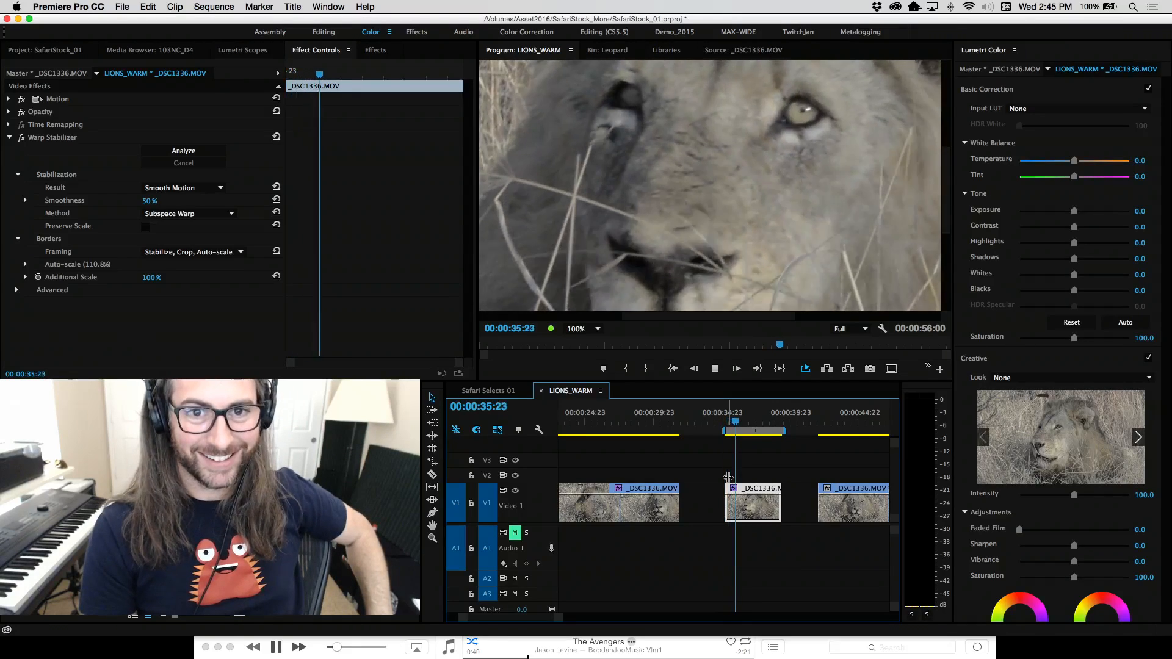
{"action": "key", "text": "space"}
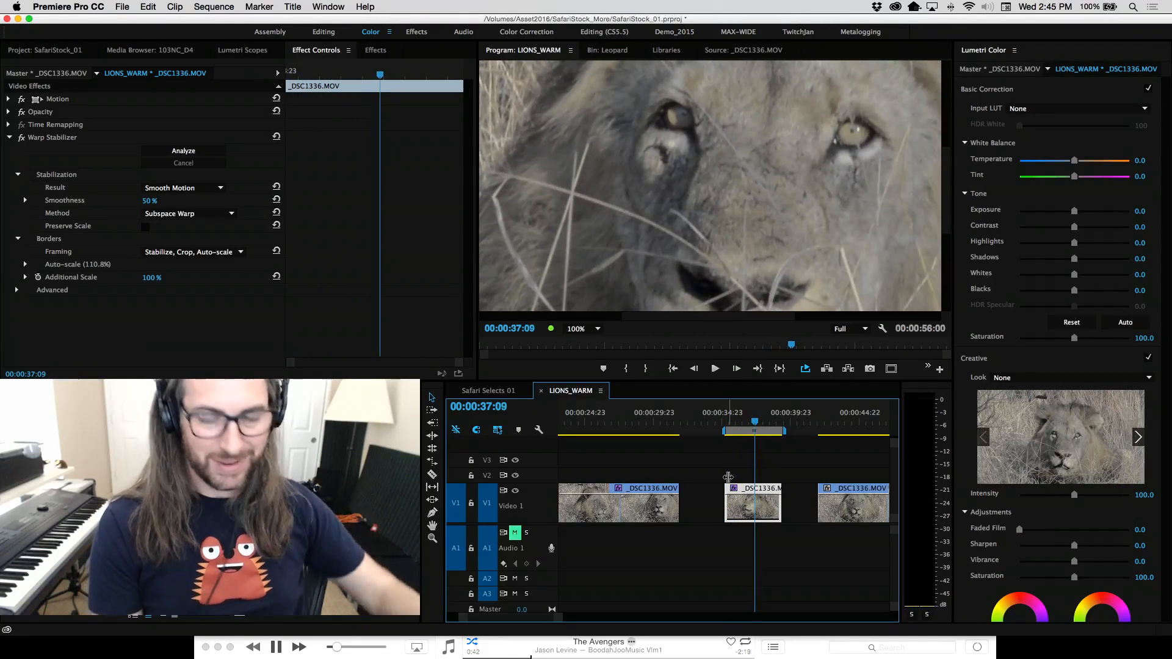
Shuttle backward and forward through the middle of the clip to examine the stabilization around the lion's eyes.
{"action": "key", "text": "j"}
{"action": "key", "text": "l"}
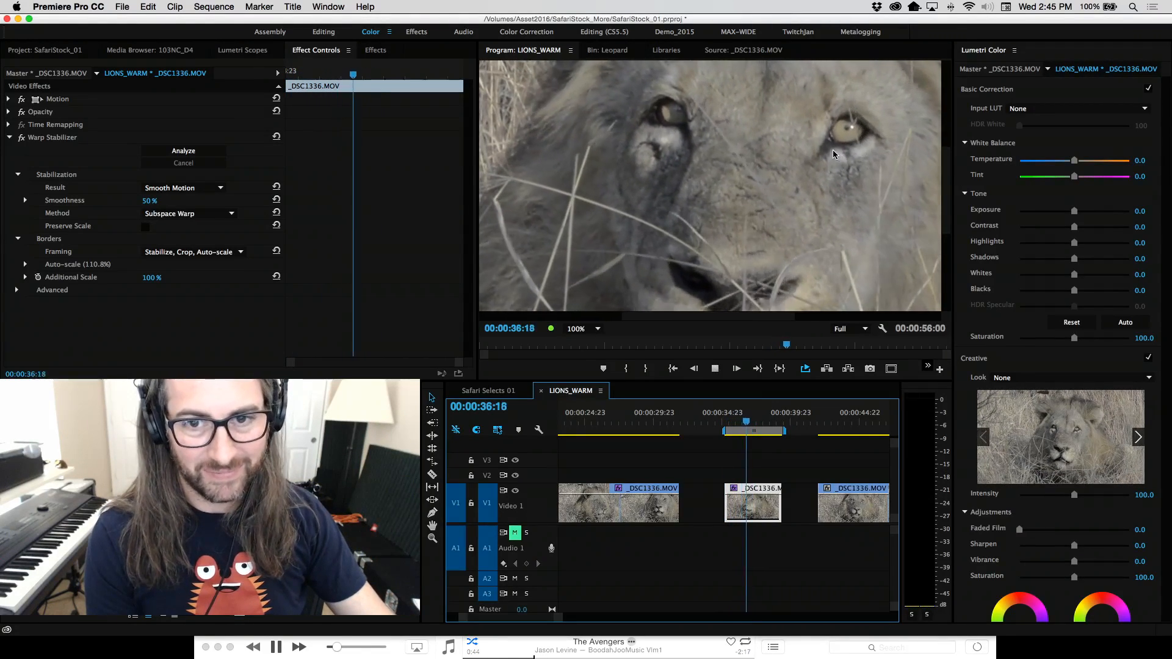
{"action": "key", "text": "j"}
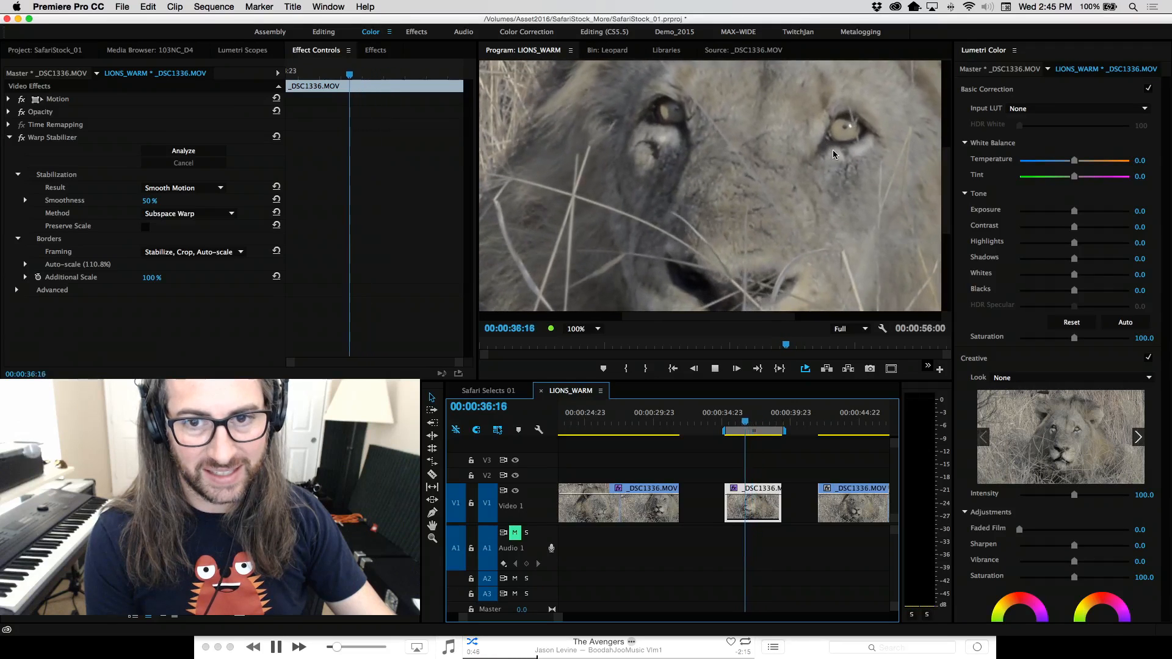
{"action": "key", "text": "l"}
{"action": "key", "text": "j"}
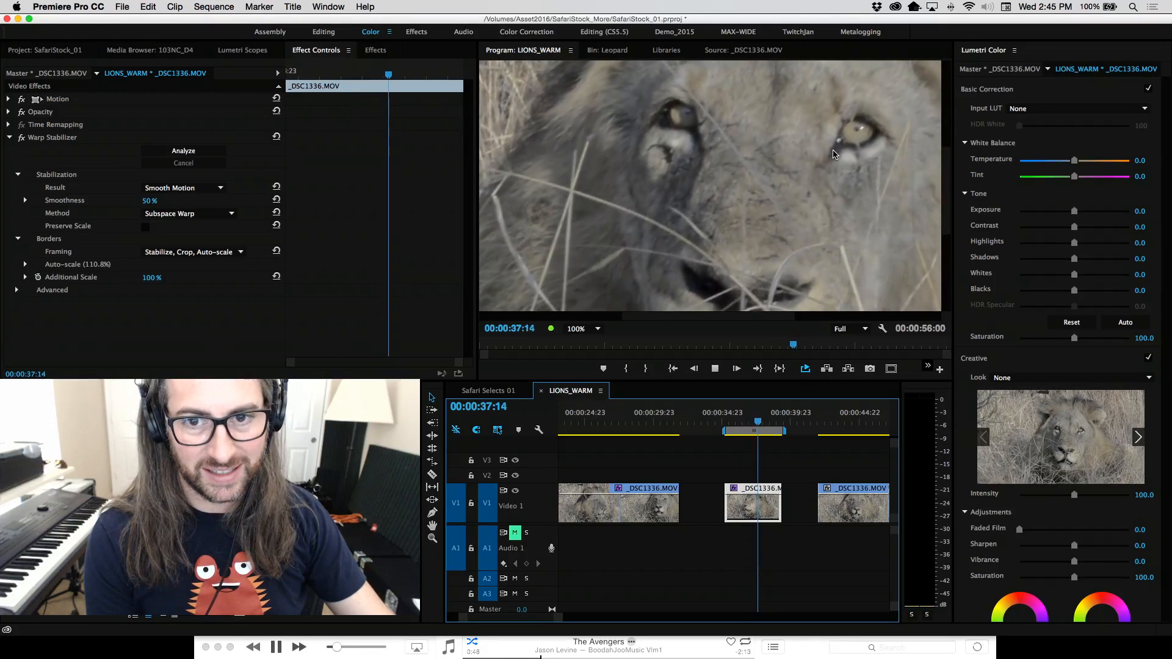
{"action": "key", "text": "l"}
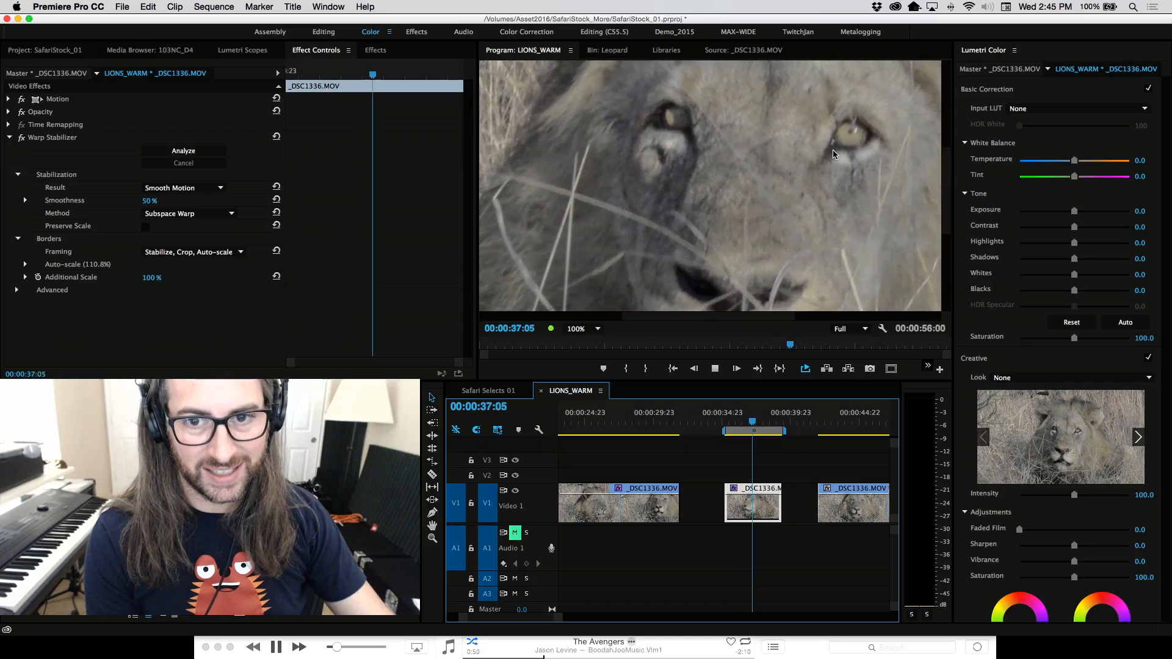
{"action": "key", "text": "k"}
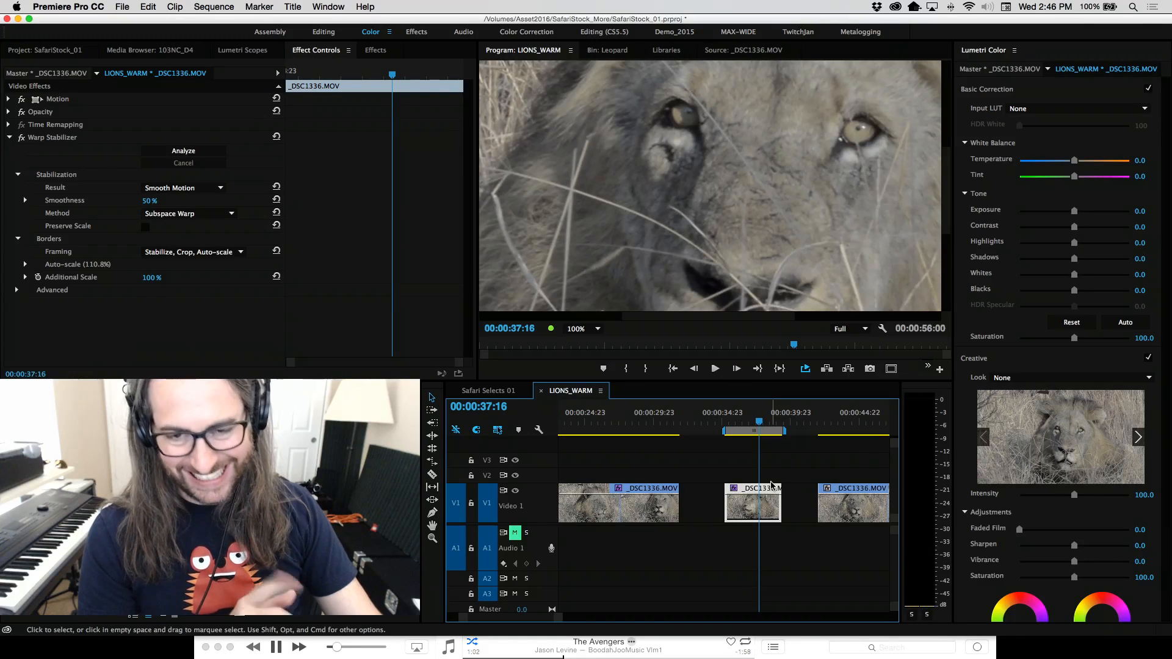
{"action": "key", "text": "j"}
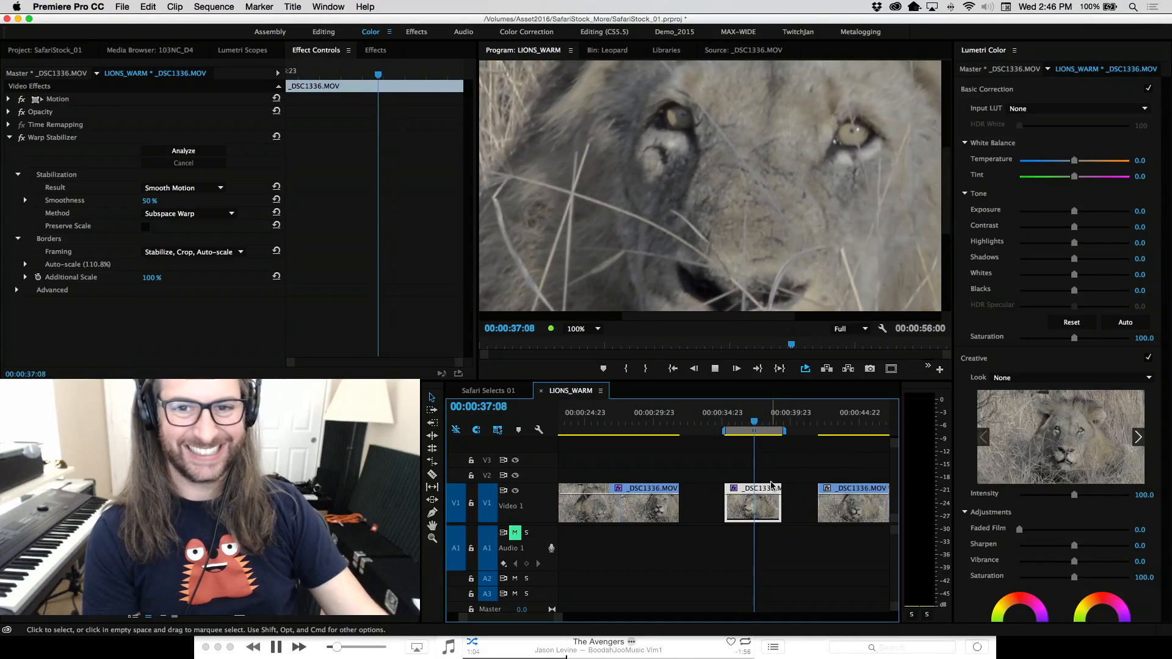
{"action": "key", "text": "l"}
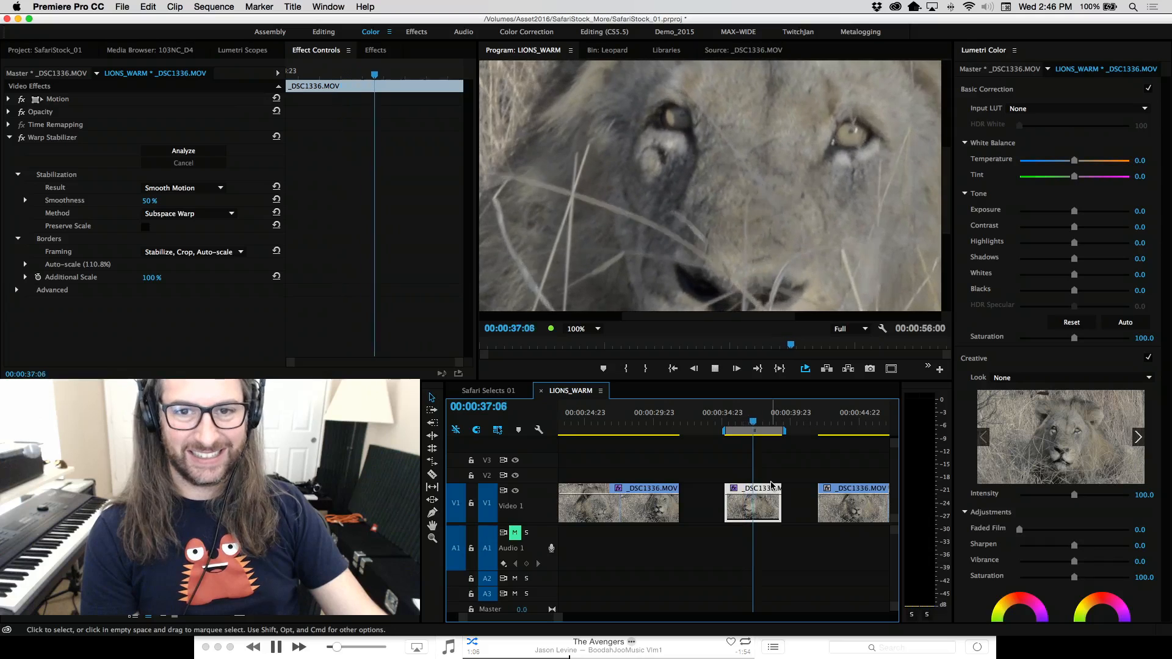
{"action": "key", "text": "k"}
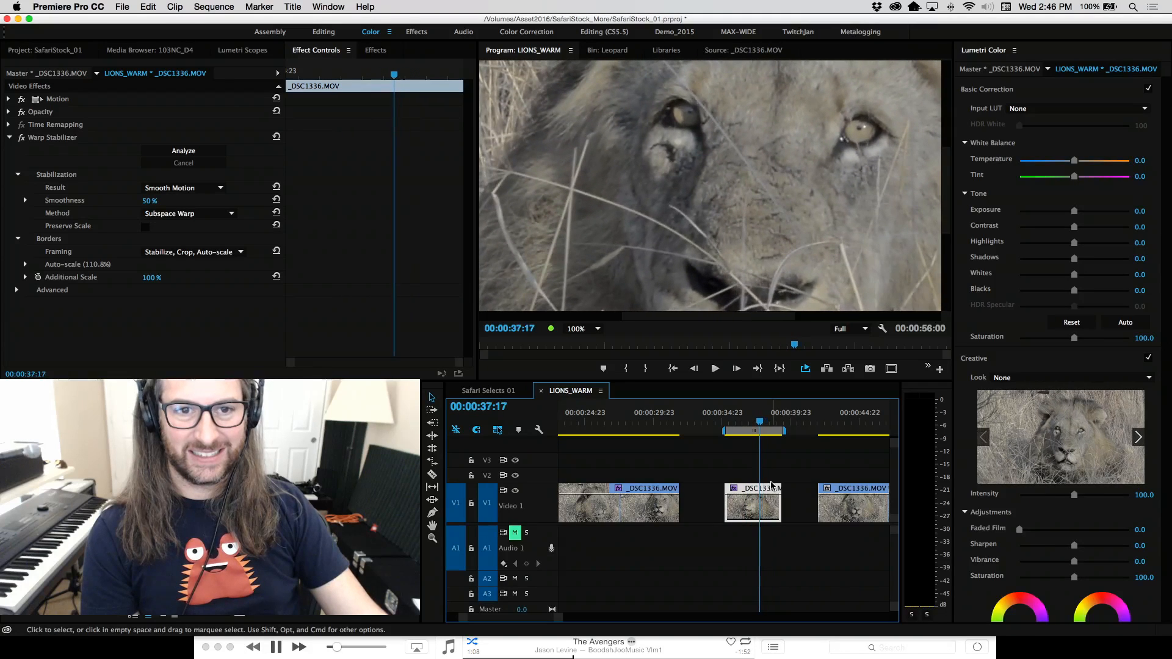
Shuttle back to the clip's opening and replay its first seconds repeatedly to inspect the lion's head turn at 100% zoom.
{"action": "key", "text": "j"}
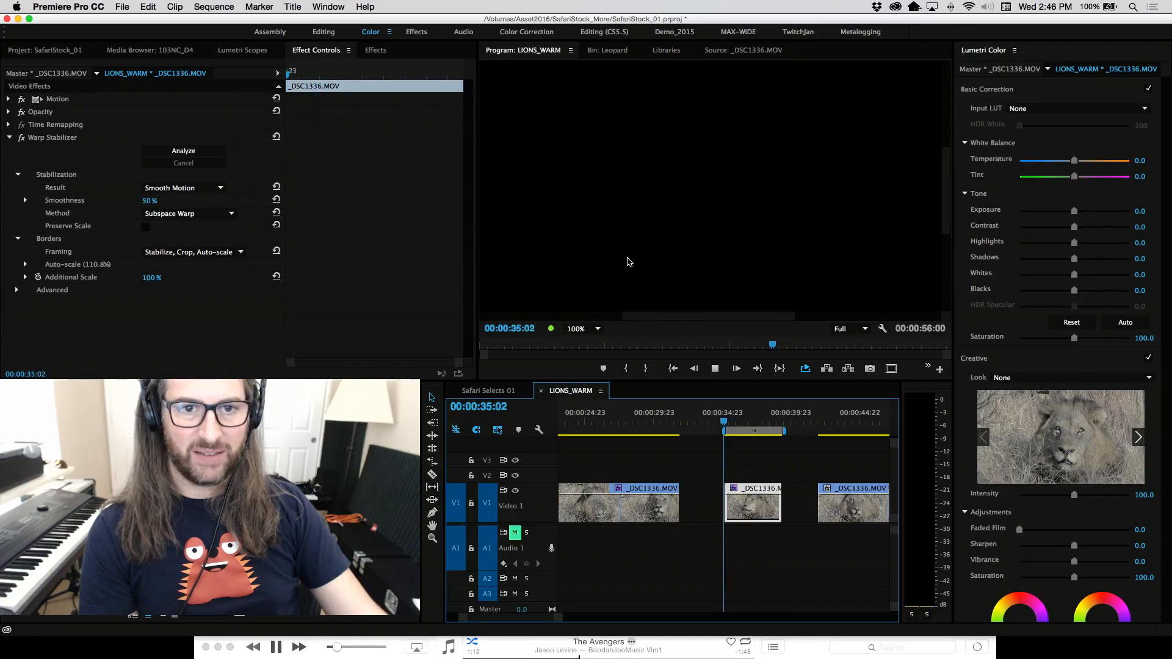
{"action": "key", "text": "l"}
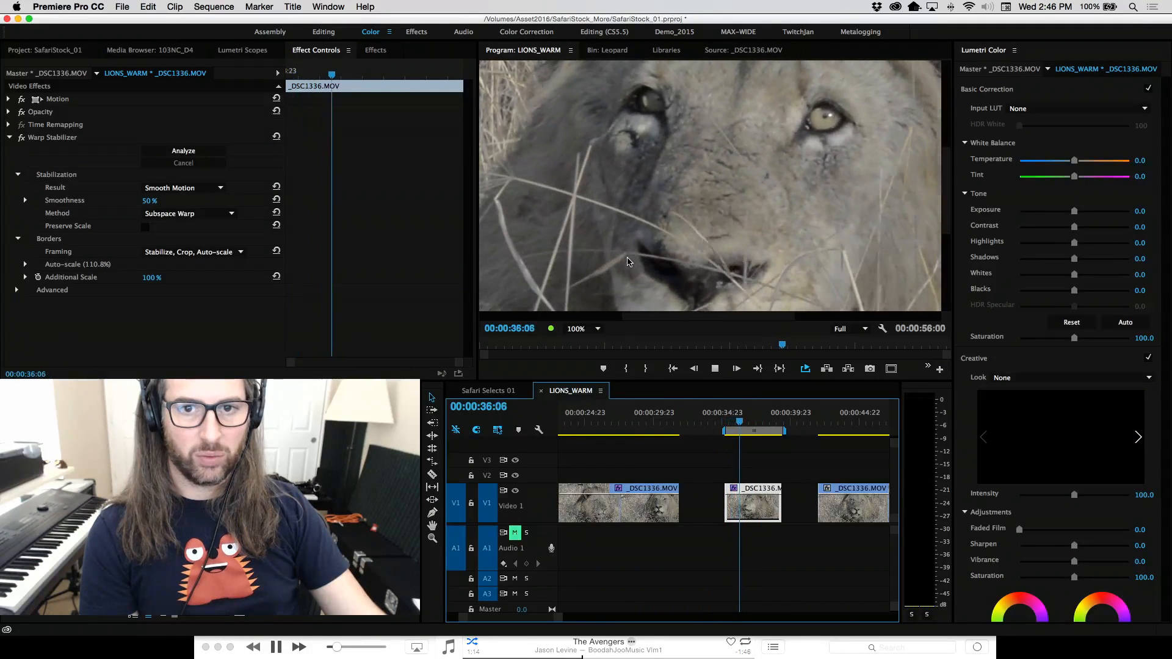
{"action": "key", "text": "k"}
{"action": "key", "text": "l"}
{"action": "key", "text": "k"}
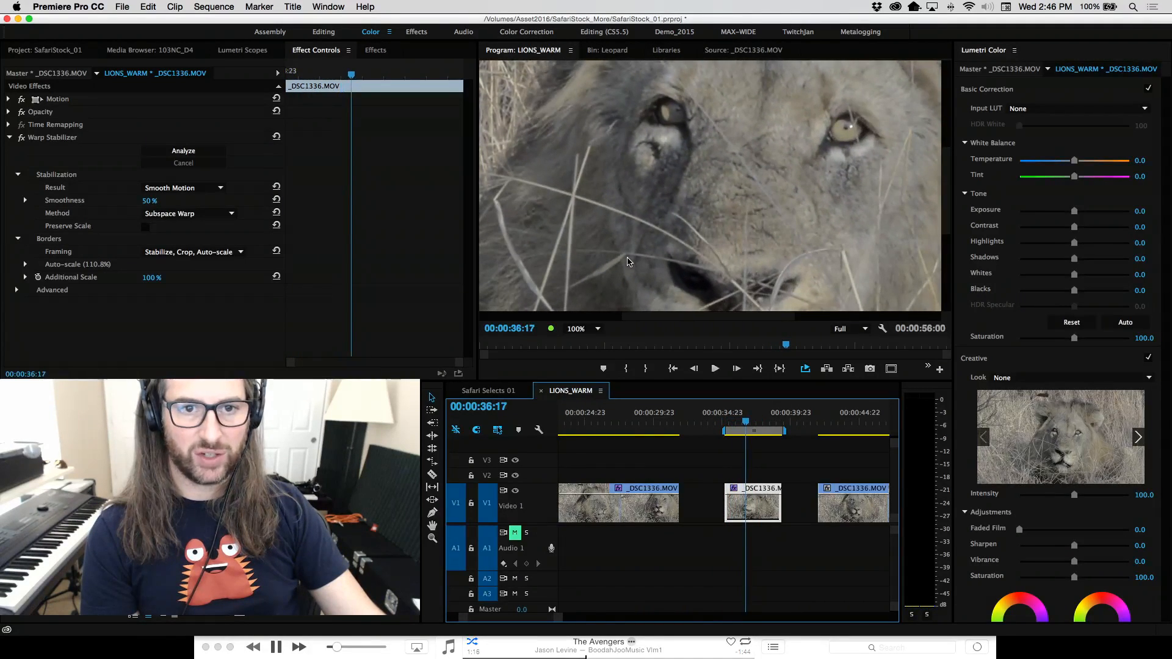
{"action": "key", "text": "j"}
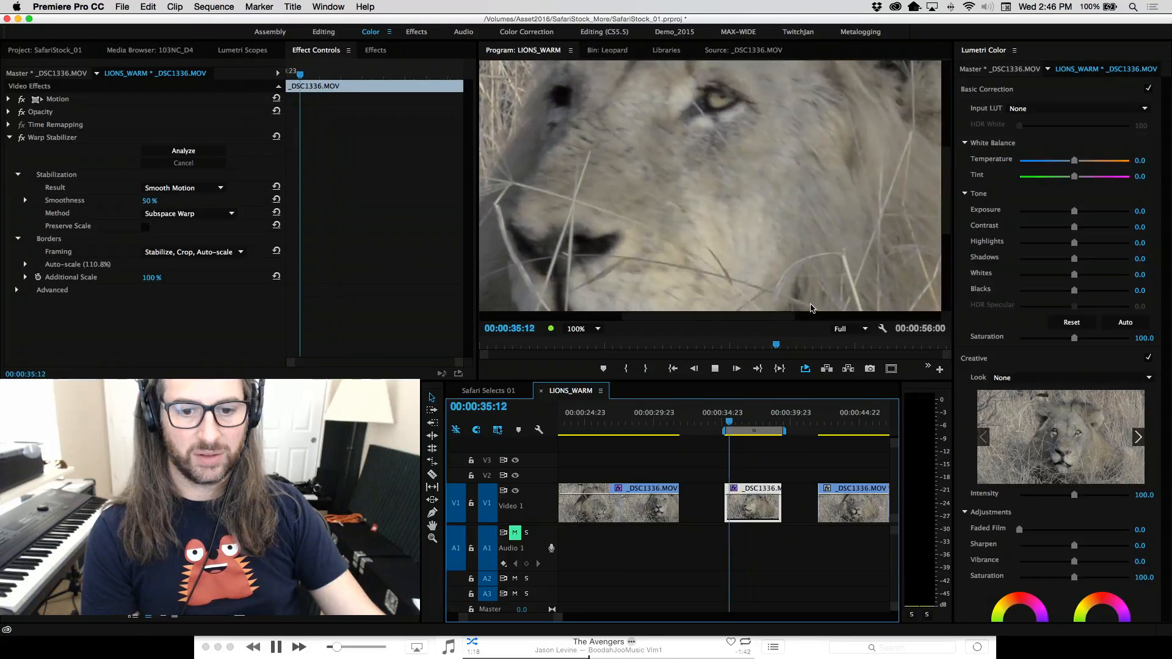
{"action": "key", "text": "l"}
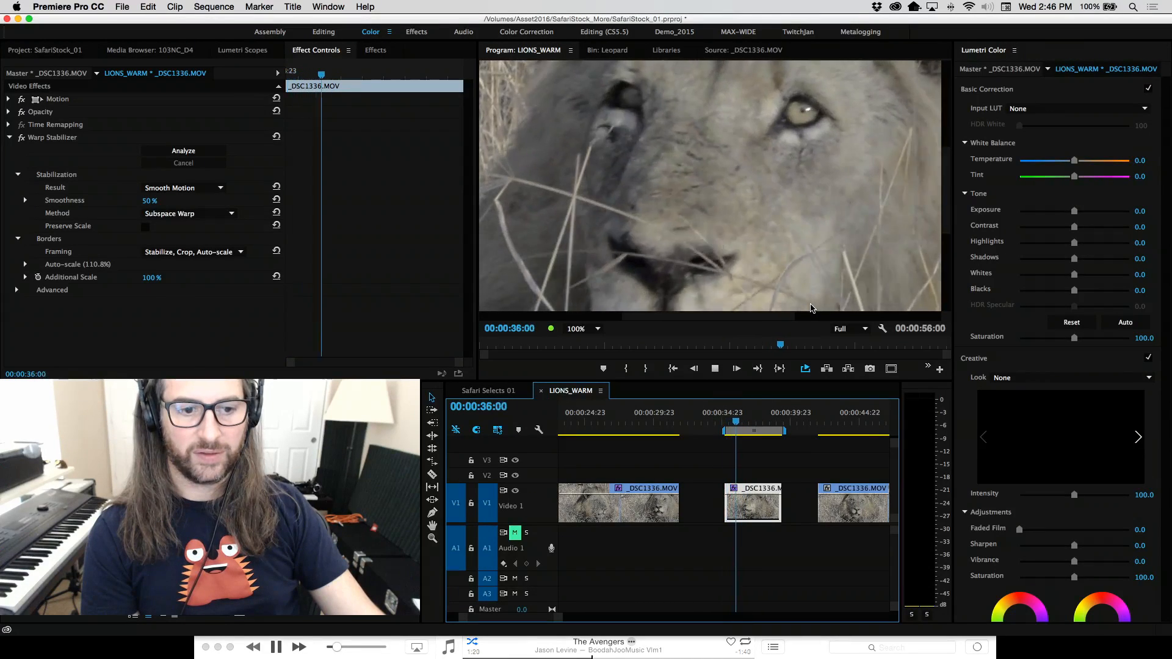
{"action": "key", "text": "k"}
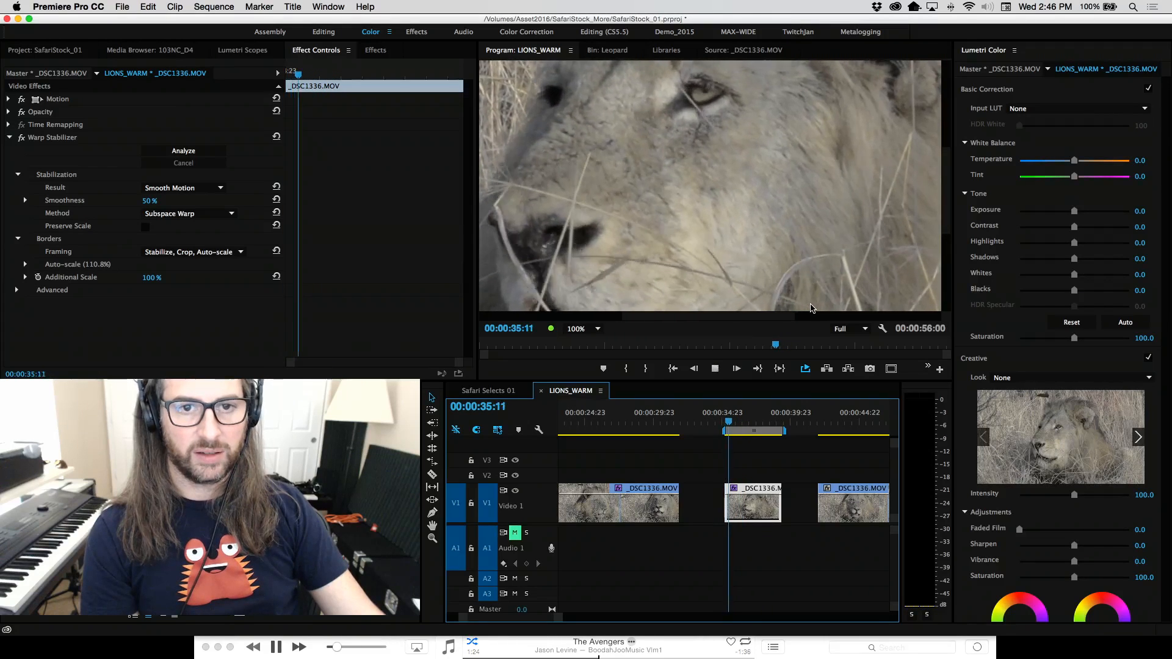
{"action": "key", "text": "l"}
{"action": "key", "text": "k"}
Set the Program monitor zoom to Fit, play the clip in both directions, and stop on its opening frames.
{"action": "left_click", "coordinate": [585, 329]}
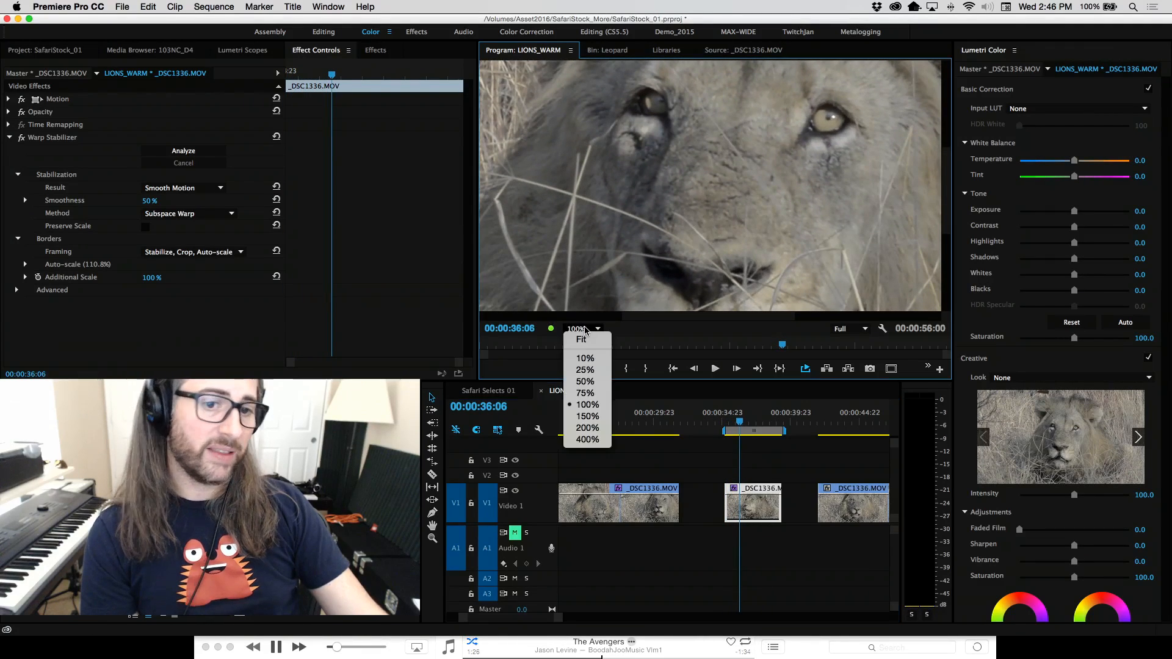
{"action": "left_click", "coordinate": [591, 341]}
{"action": "key", "text": "j"}
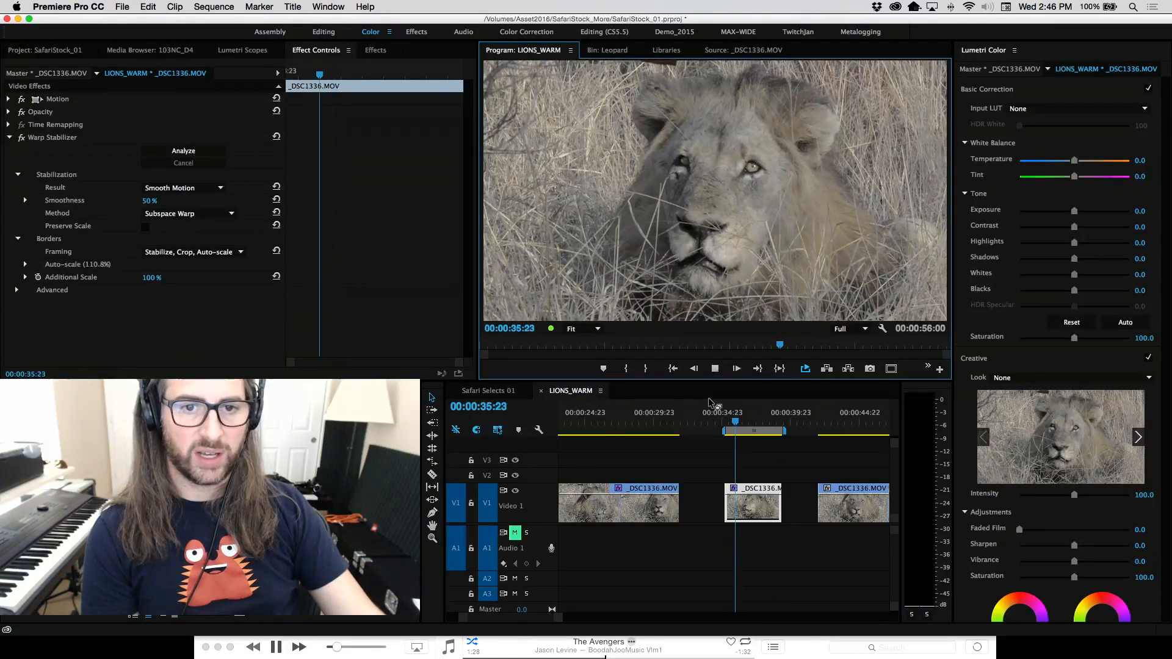
{"action": "key", "text": "l"}
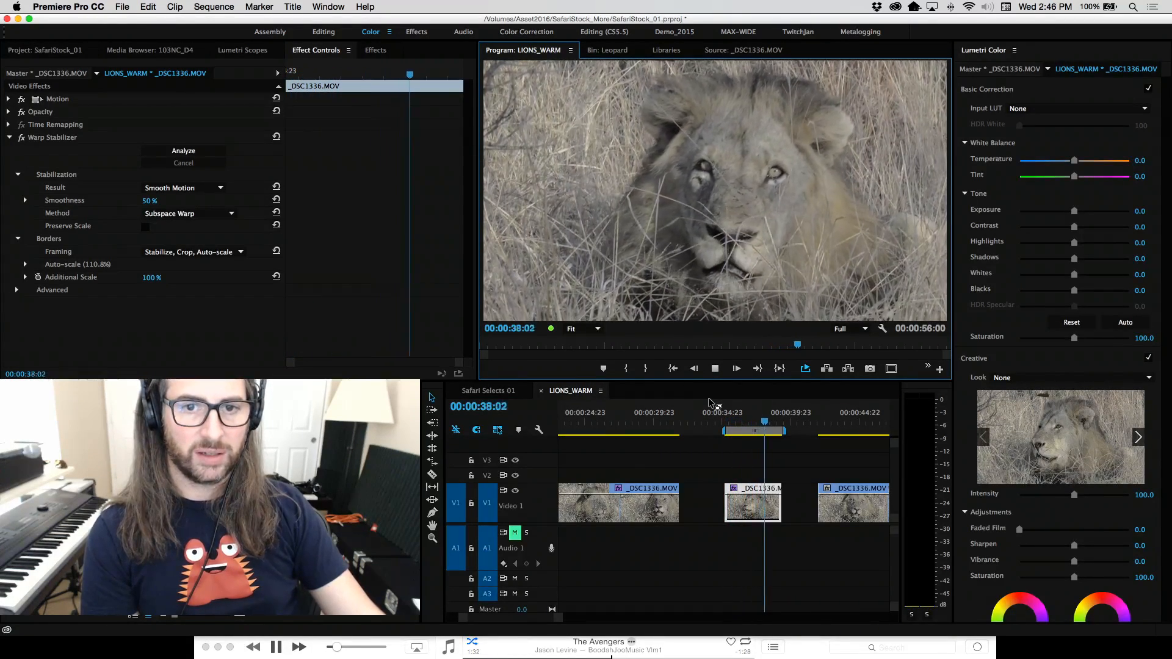
{"action": "key", "text": "k"}
{"action": "key", "text": "j"}
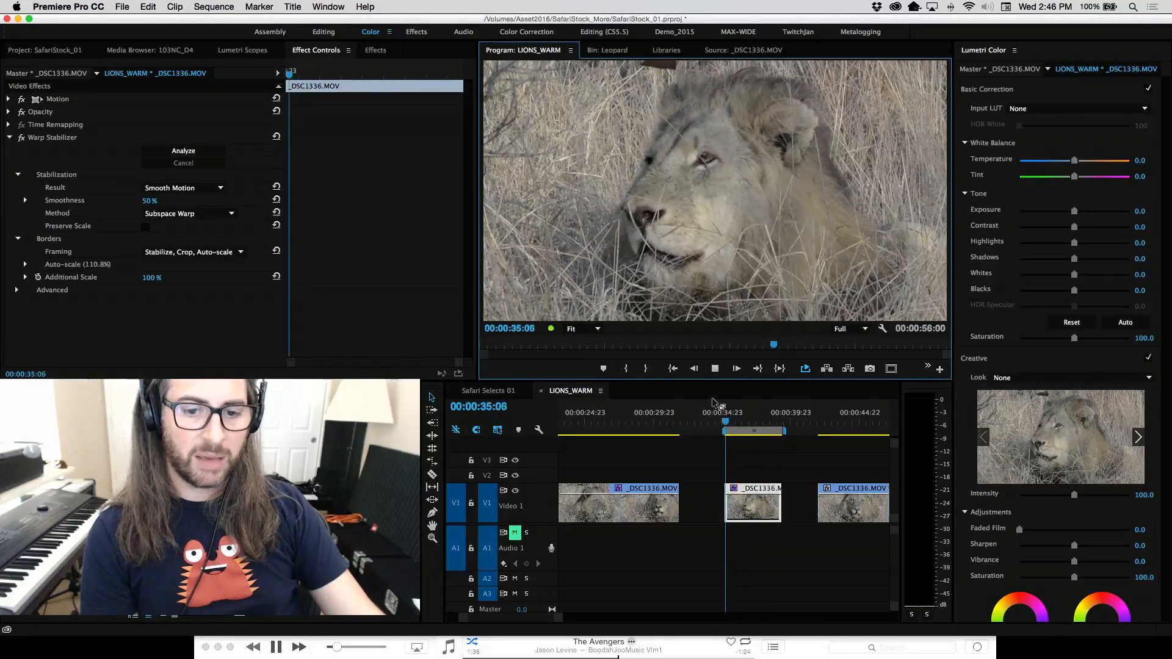
{"action": "key", "text": "k"}
{"action": "key", "text": "Right"}
{"action": "key", "text": "Right"}
{"action": "key", "text": "Right"}
{"action": "key", "text": "Right"}
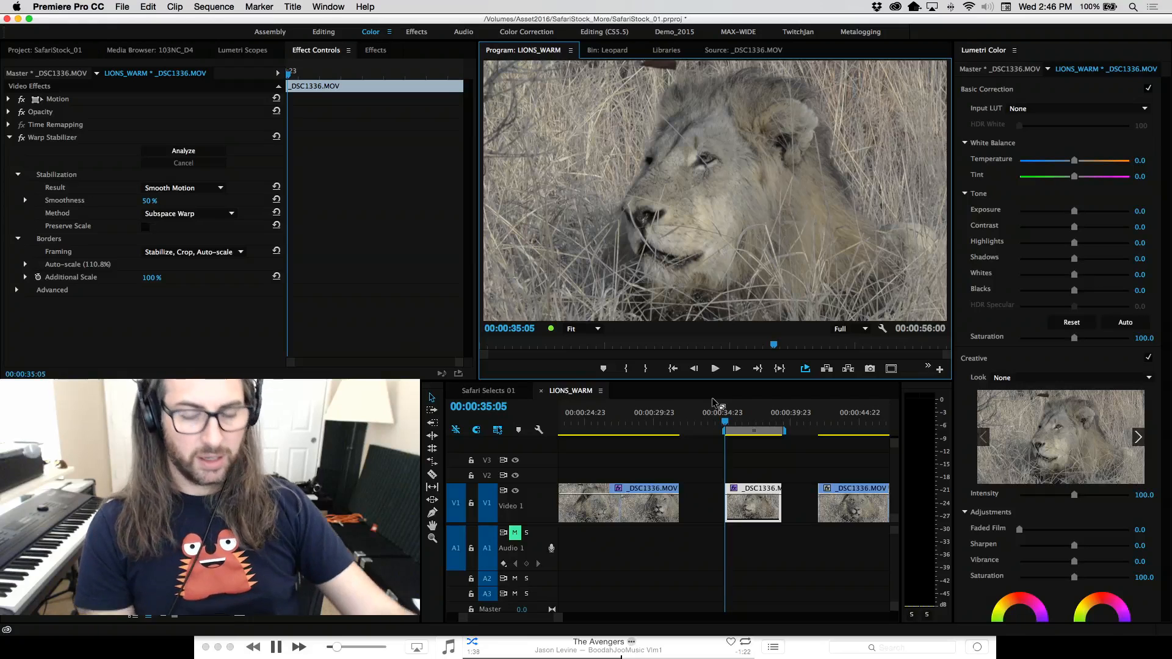
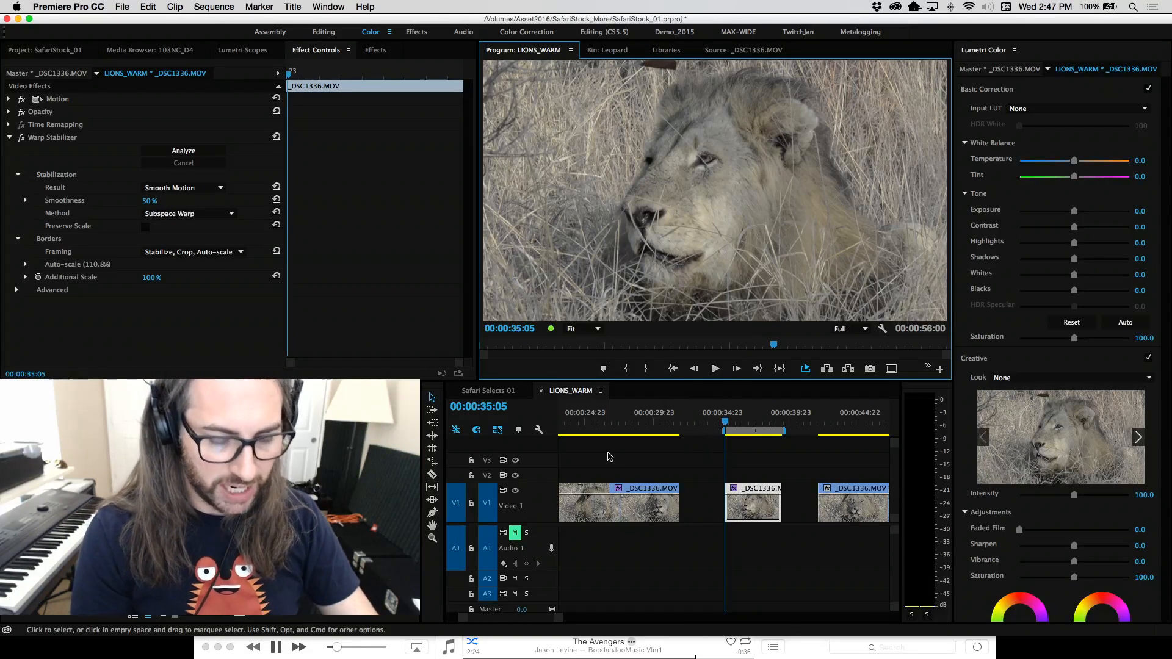
Move the playhead to 00:00:37:02 inside the short clip and zoom the timeline out to show the neighbouring clips.
{"action": "left_click", "coordinate": [753, 419]}
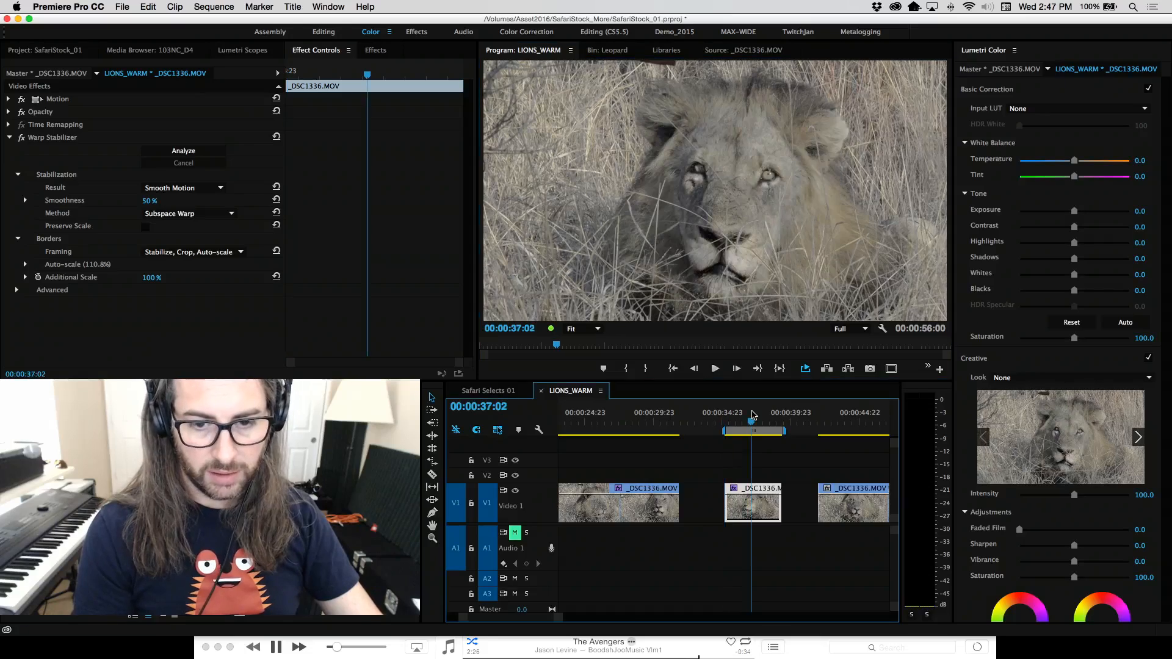
{"action": "key", "text": "minus"}
{"action": "key", "text": "minus"}
{"action": "key", "text": "minus"}
{"action": "key", "text": "equal"}
{"action": "key", "text": "equal"}
{"action": "key", "text": "equal"}
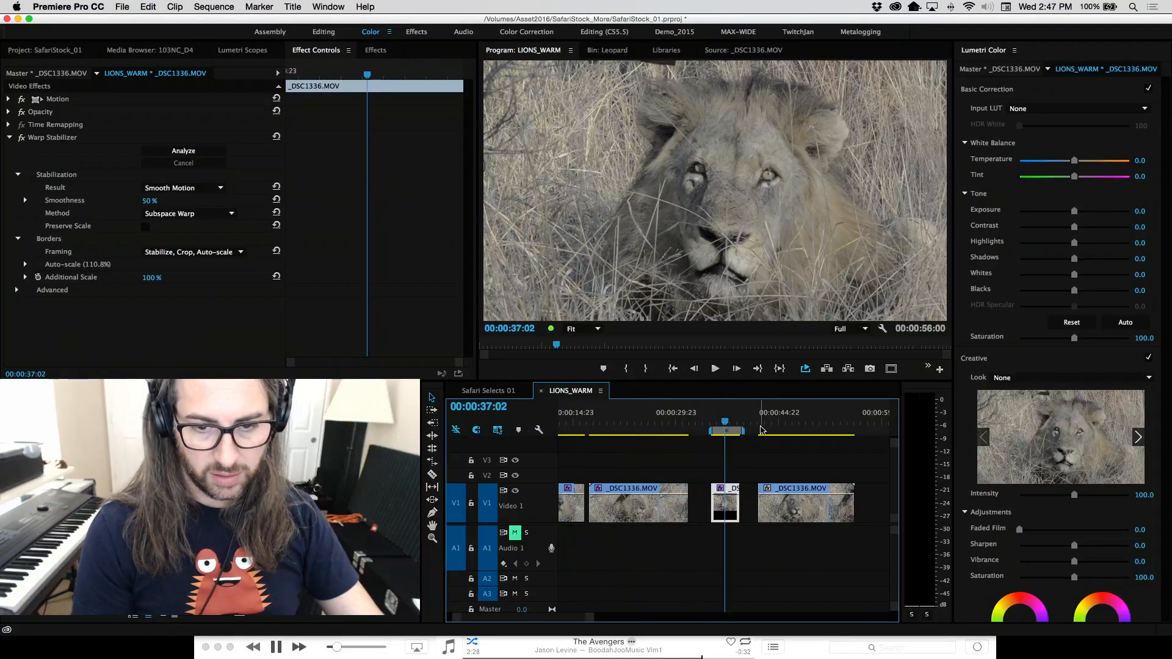
Play the last lion clip in the LIONS_WARM sequence to review its closing seconds, and stop near its end.
{"action": "left_click", "coordinate": [762, 427]}
{"action": "key", "text": "space"}
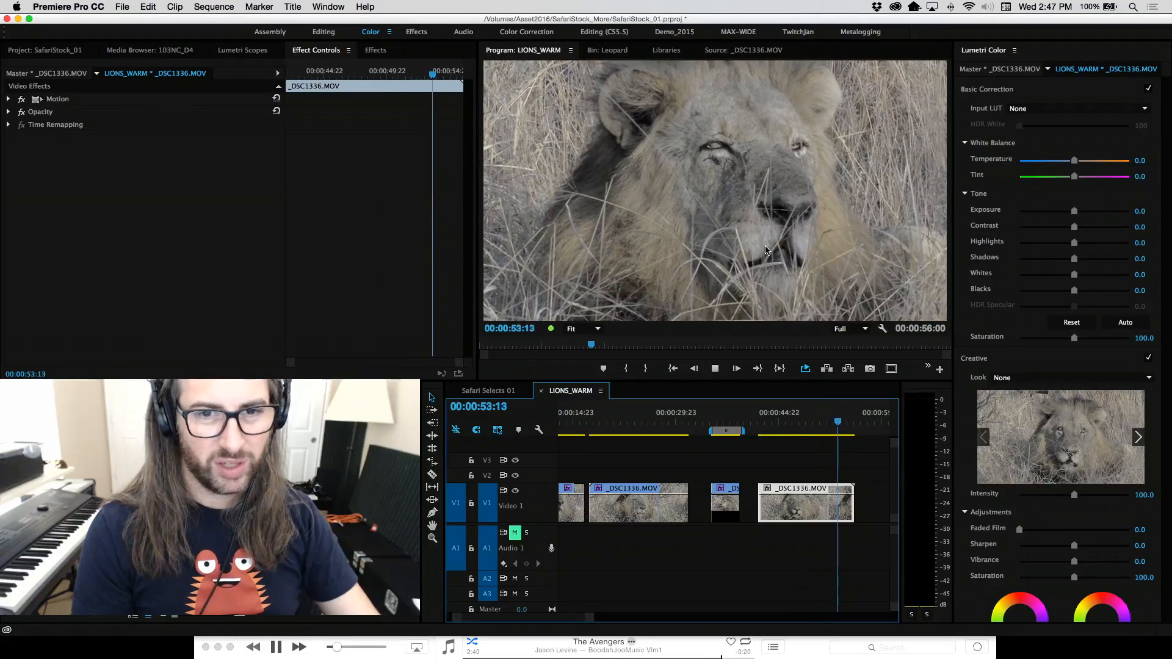
{"action": "key", "text": "j"}
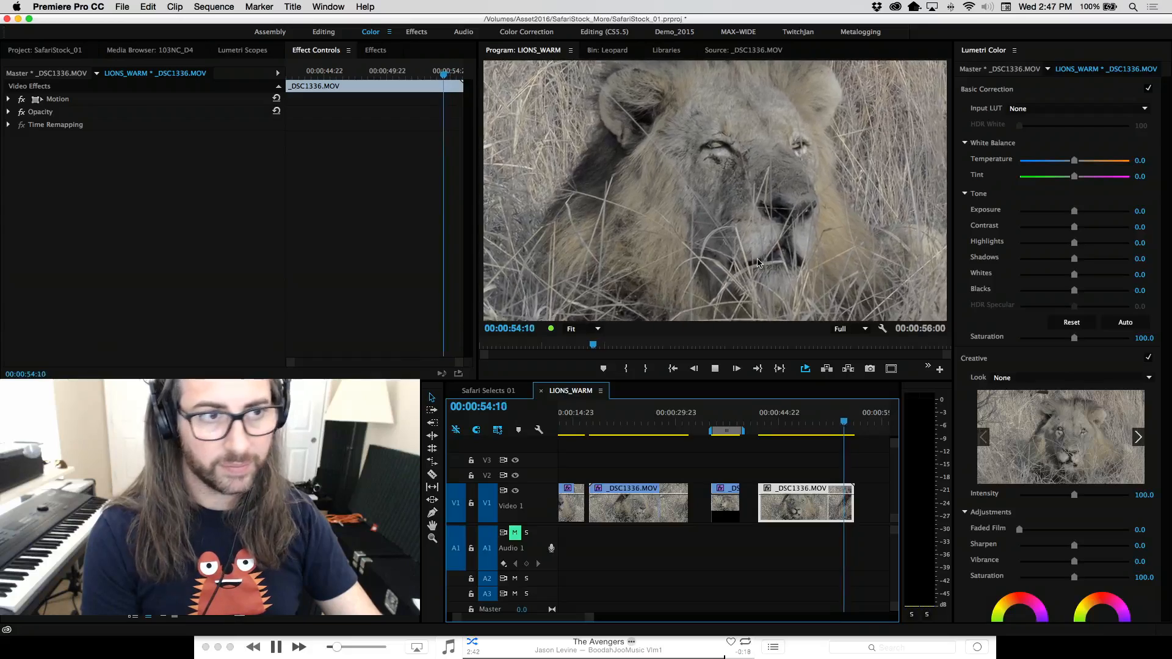
{"action": "key", "text": "k"}
Open _DSC1337.MOV from the 103NC_D4 media folder and scrub through the whole clip to examine the walking lion.
{"action": "left_click", "coordinate": [133, 52]}
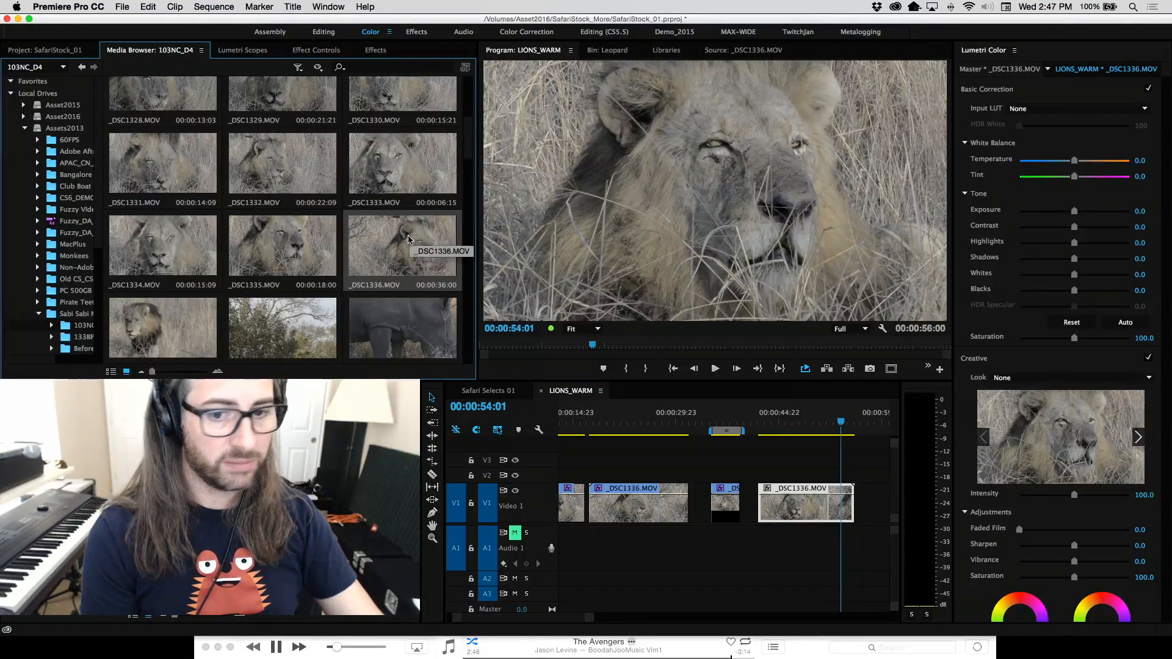
{"action": "double_click", "coordinate": [146, 340]}
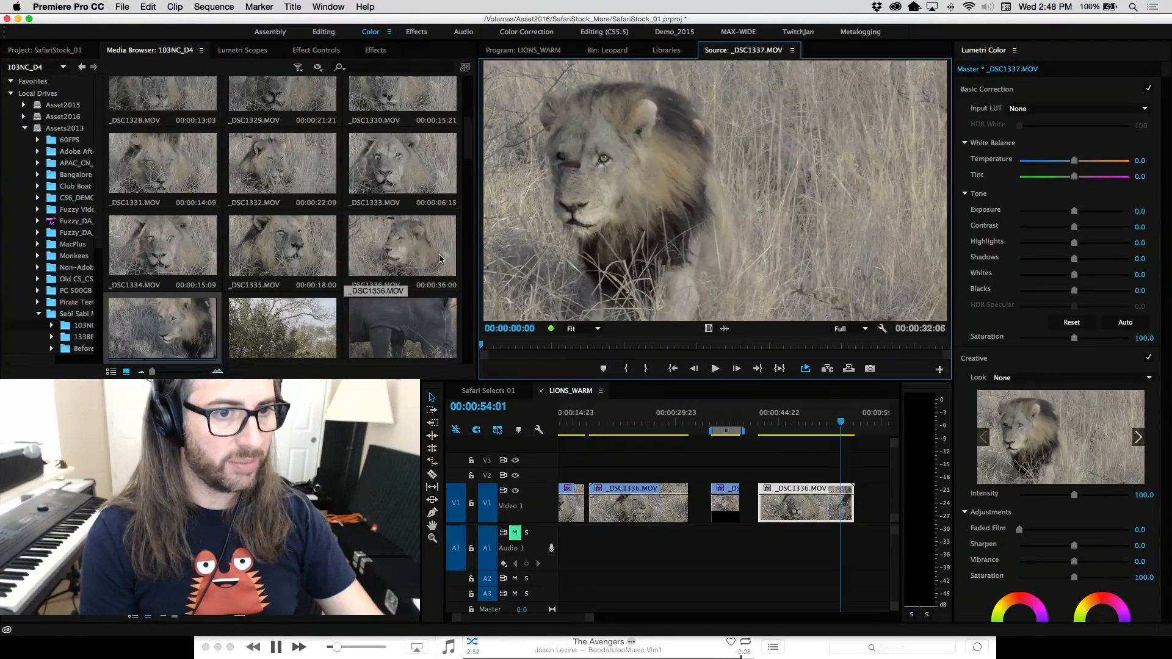
{"action": "key", "text": "space"}
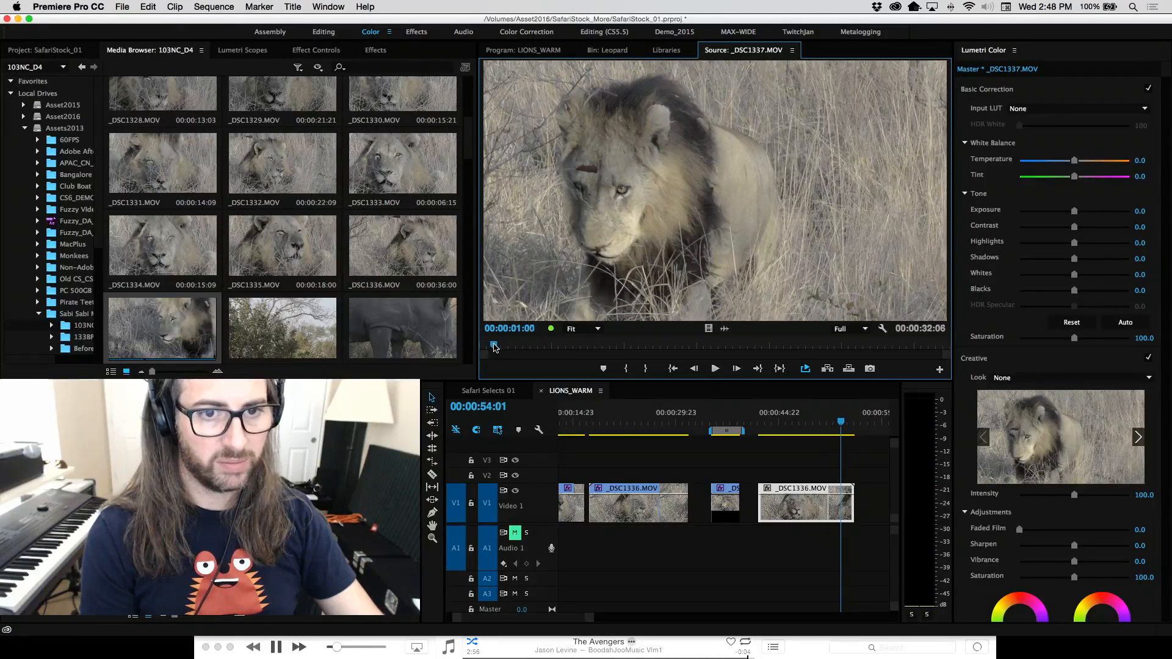
{"action": "left_click_drag", "start_coordinate": [494, 345], "coordinate": [634, 342]}
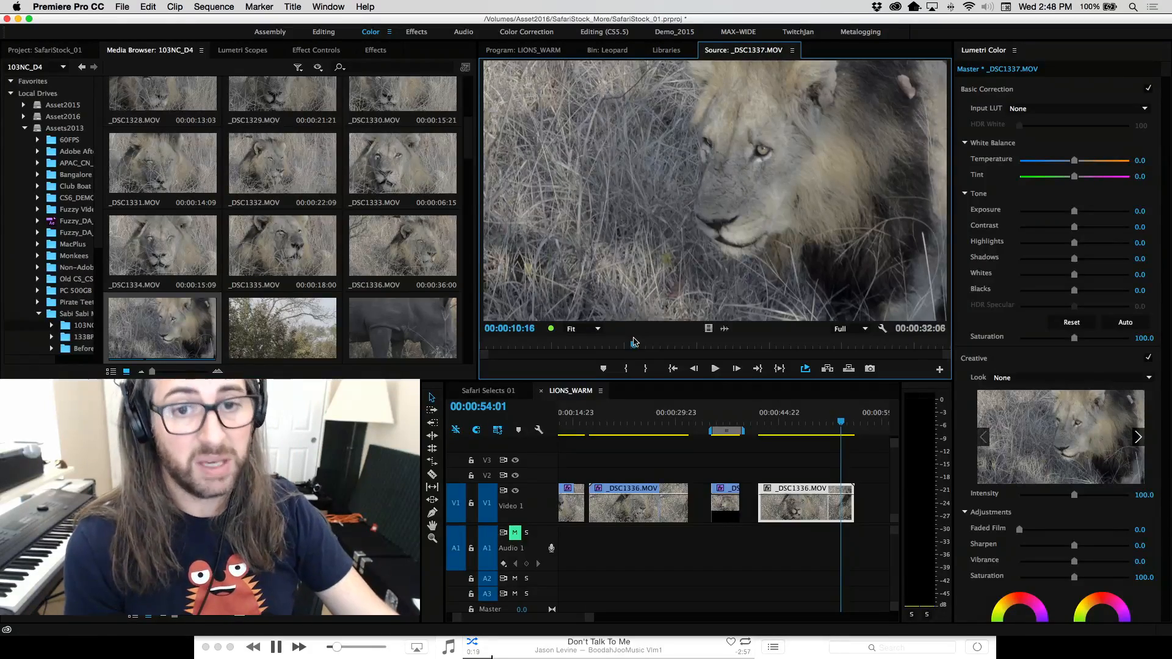
{"action": "left_click_drag", "start_coordinate": [636, 343], "coordinate": [618, 337]}
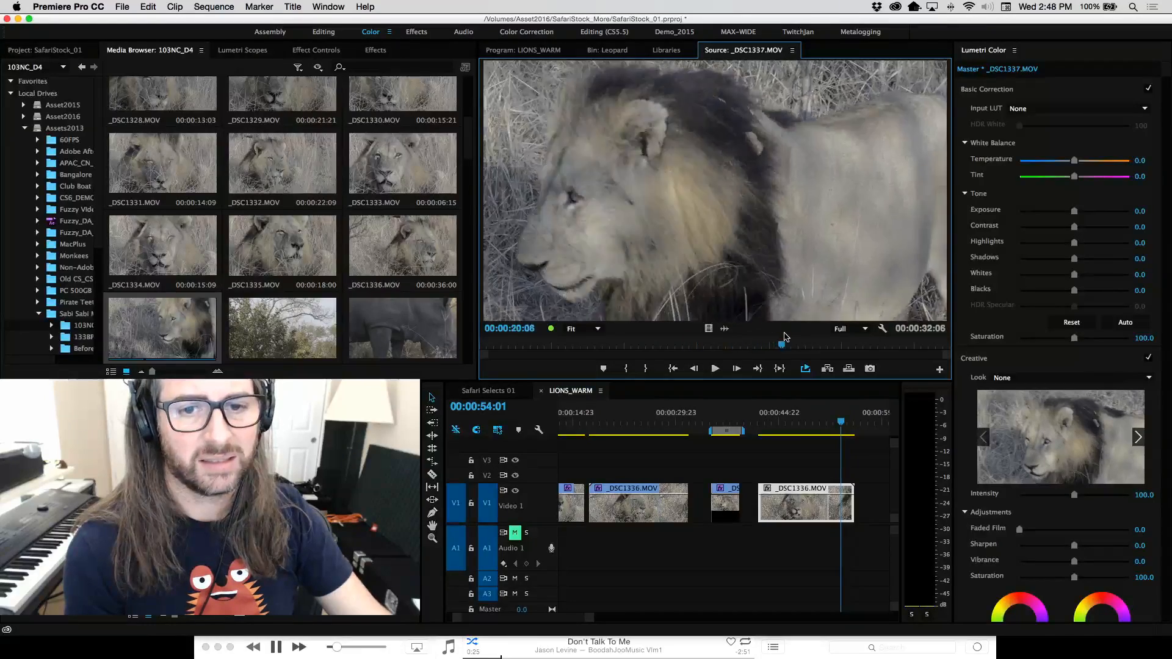
{"action": "left_click_drag", "start_coordinate": [824, 333], "coordinate": [828, 333]}
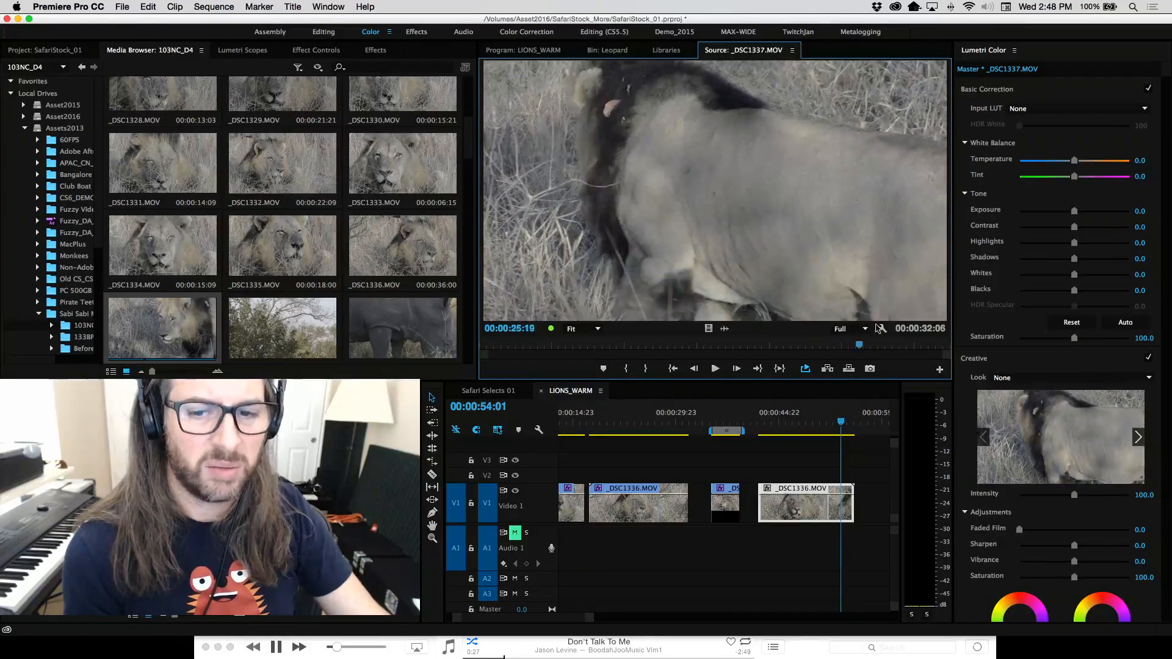
{"action": "left_click_drag", "start_coordinate": [681, 321], "coordinate": [574, 321]}
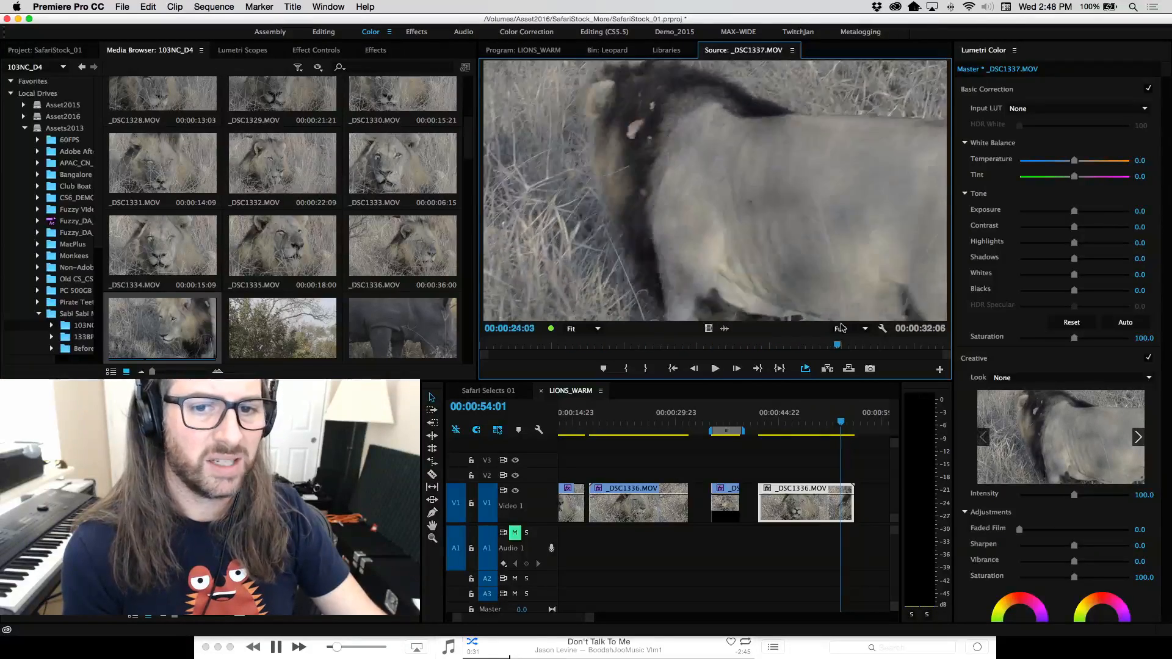
{"action": "left_click_drag", "start_coordinate": [869, 331], "coordinate": [887, 332]}
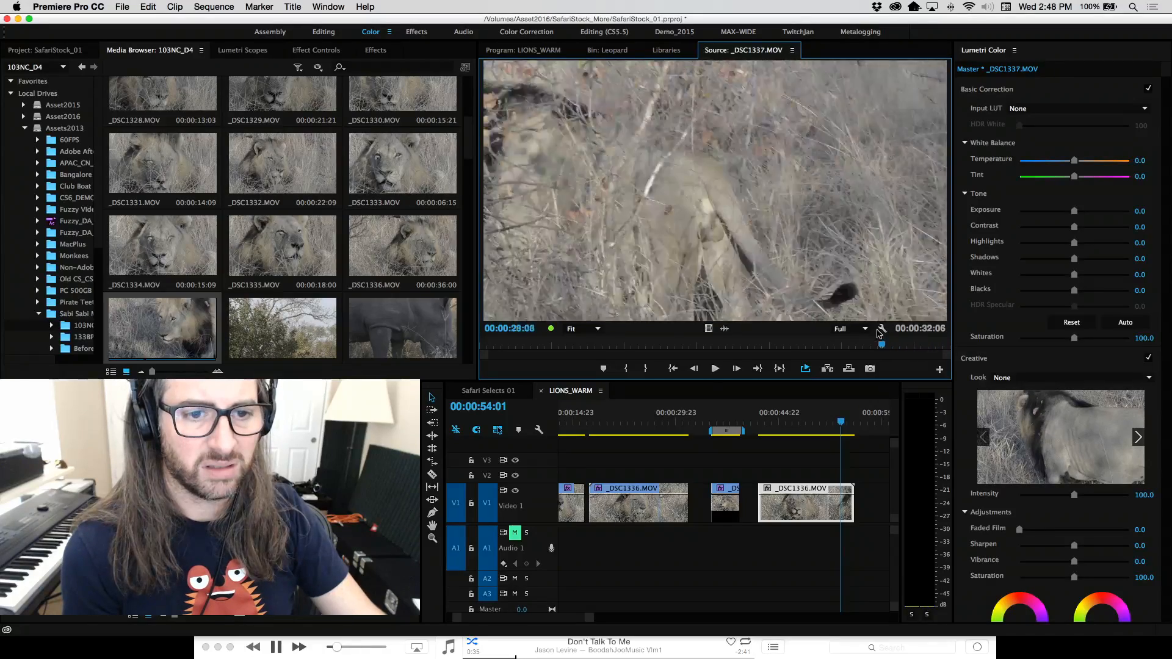
{"action": "left_click_drag", "start_coordinate": [914, 331], "coordinate": [917, 331]}
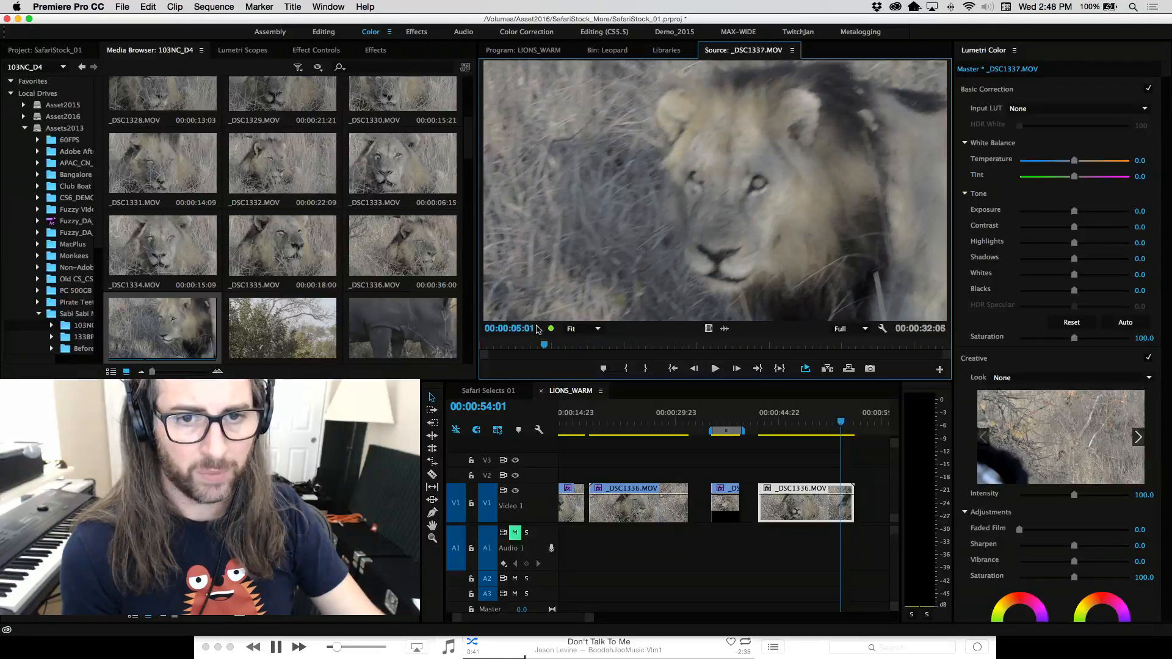
{"action": "left_click_drag", "start_coordinate": [487, 328], "coordinate": [476, 329]}
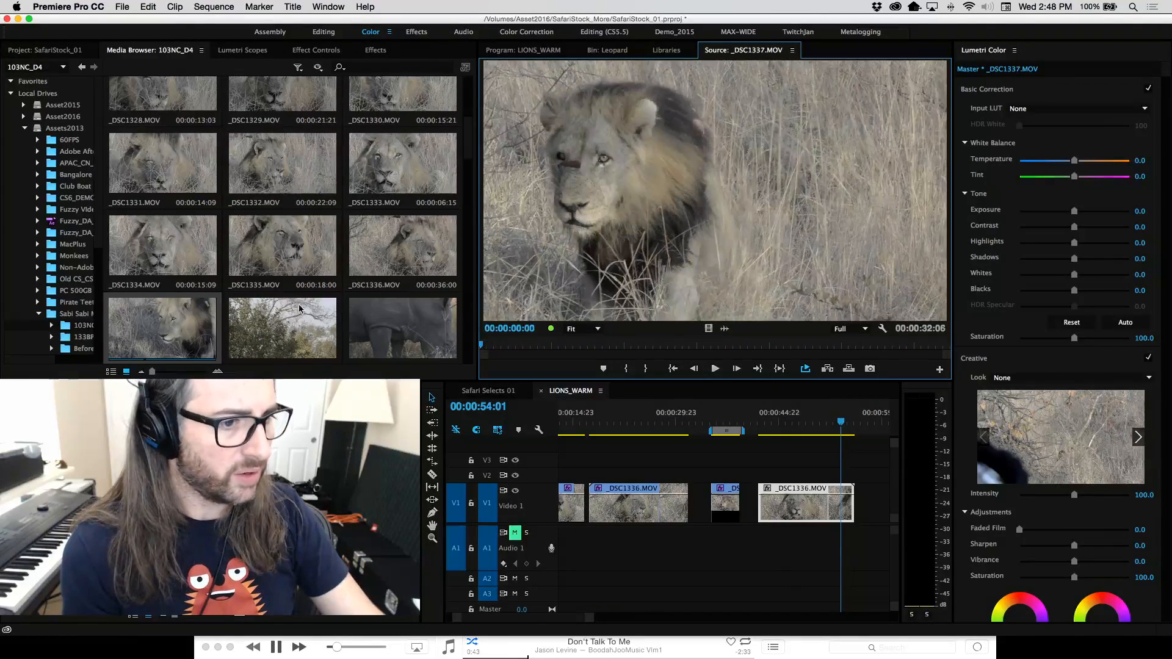
Preview _DSC1341.MOV from the media folder and browse the source clips that follow it.
{"action": "double_click", "coordinate": [265, 329]}
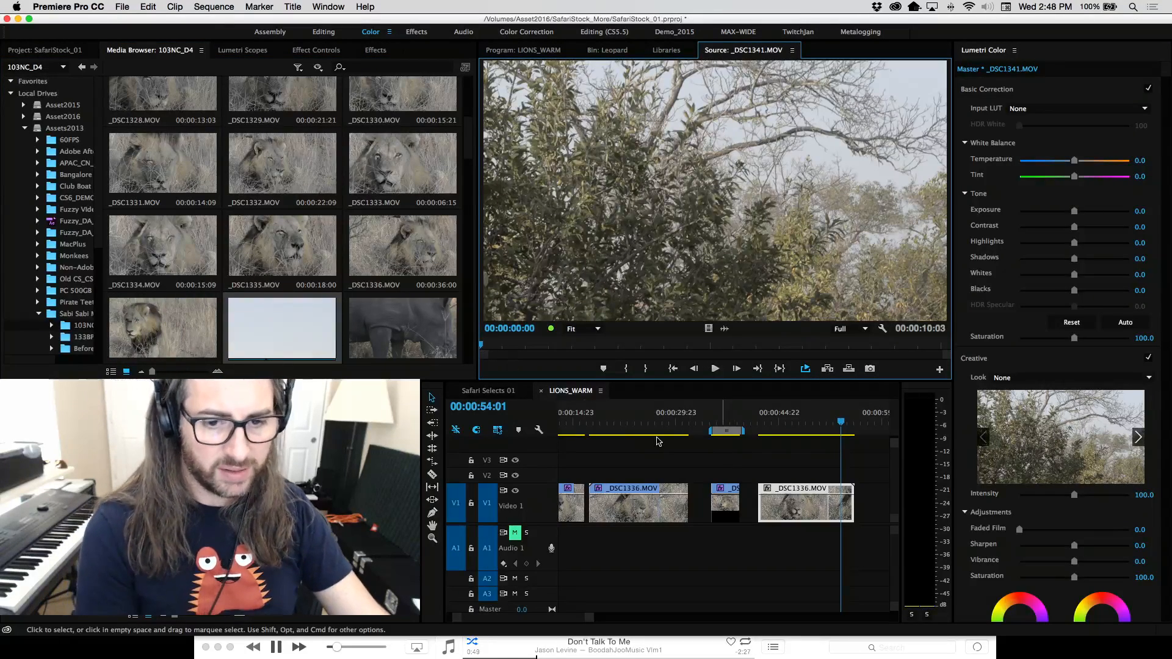
{"action": "left_click_drag", "start_coordinate": [456, 622], "coordinate": [410, 621]}
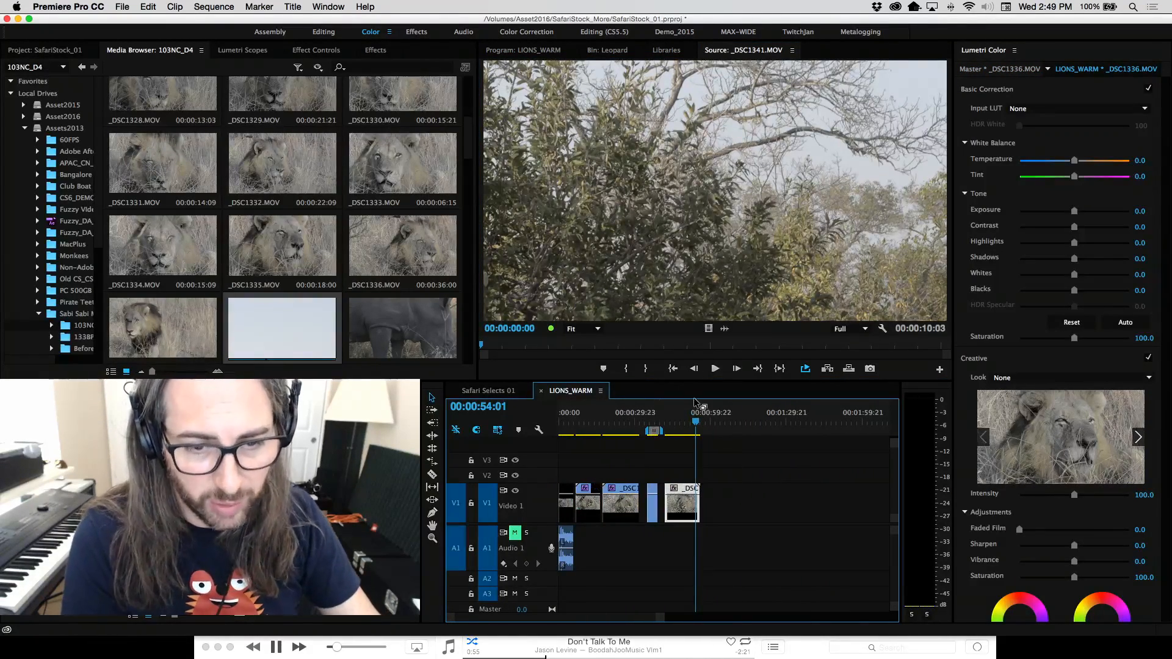
{"action": "key", "text": "space"}
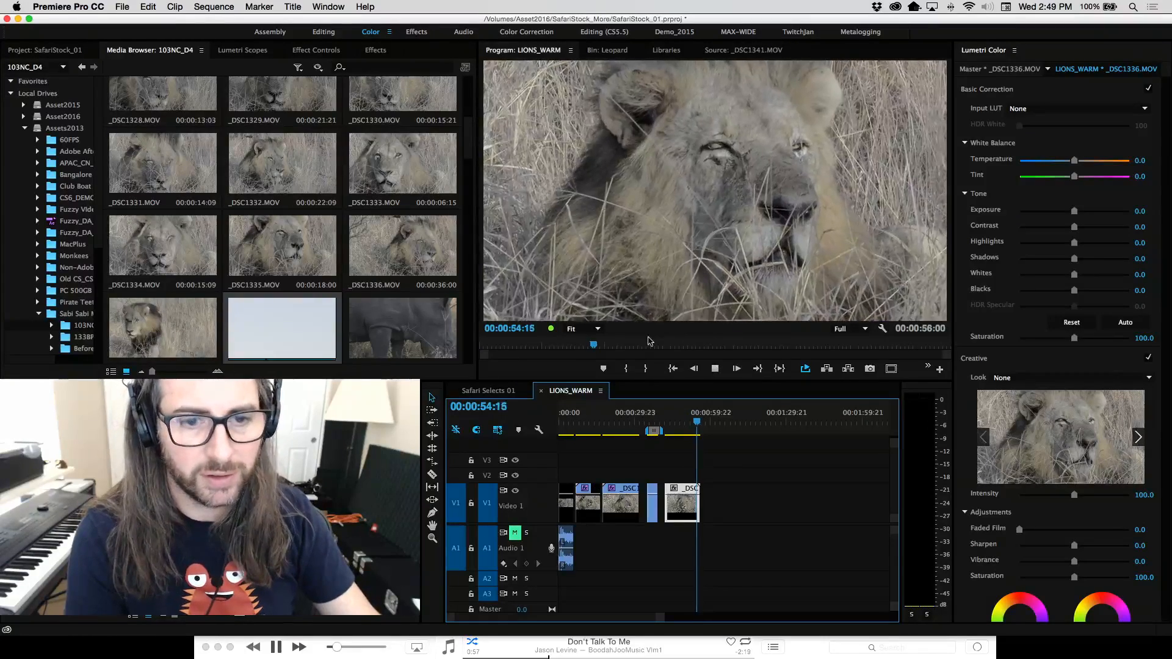
{"action": "double_click", "coordinate": [299, 320]}
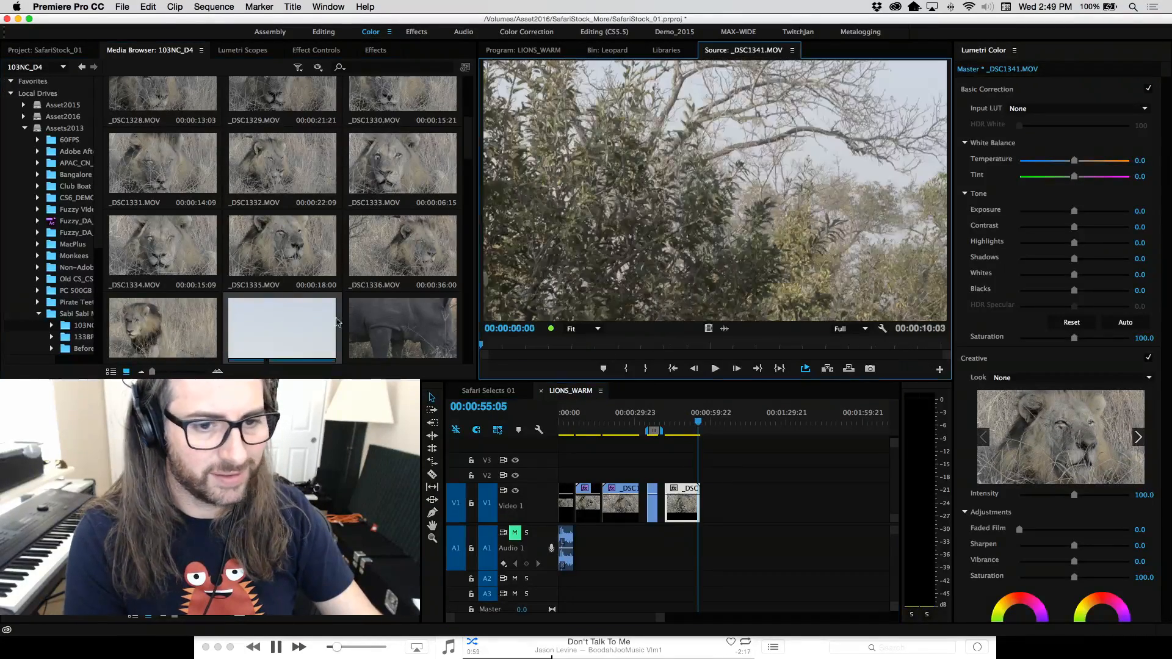
{"action": "key", "text": "space"}
{"action": "left_click_drag", "start_coordinate": [507, 347], "coordinate": [268, 324]}
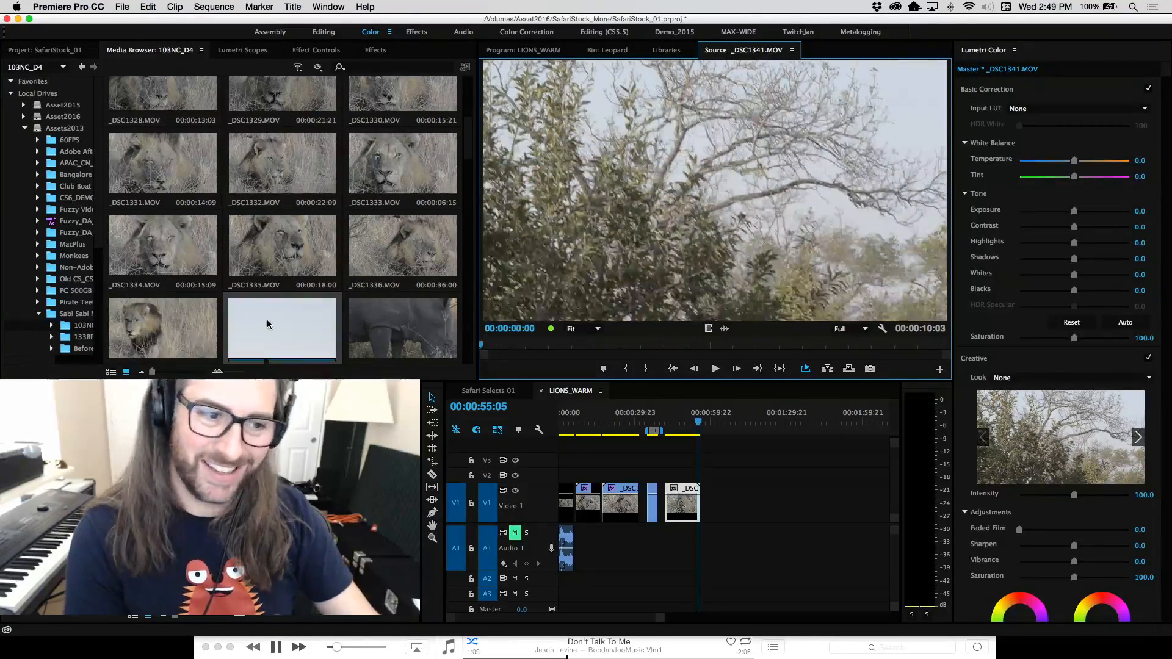
{"action": "scroll", "coordinate": [471, 171], "scroll_direction": "down", "scroll_amount": 5}
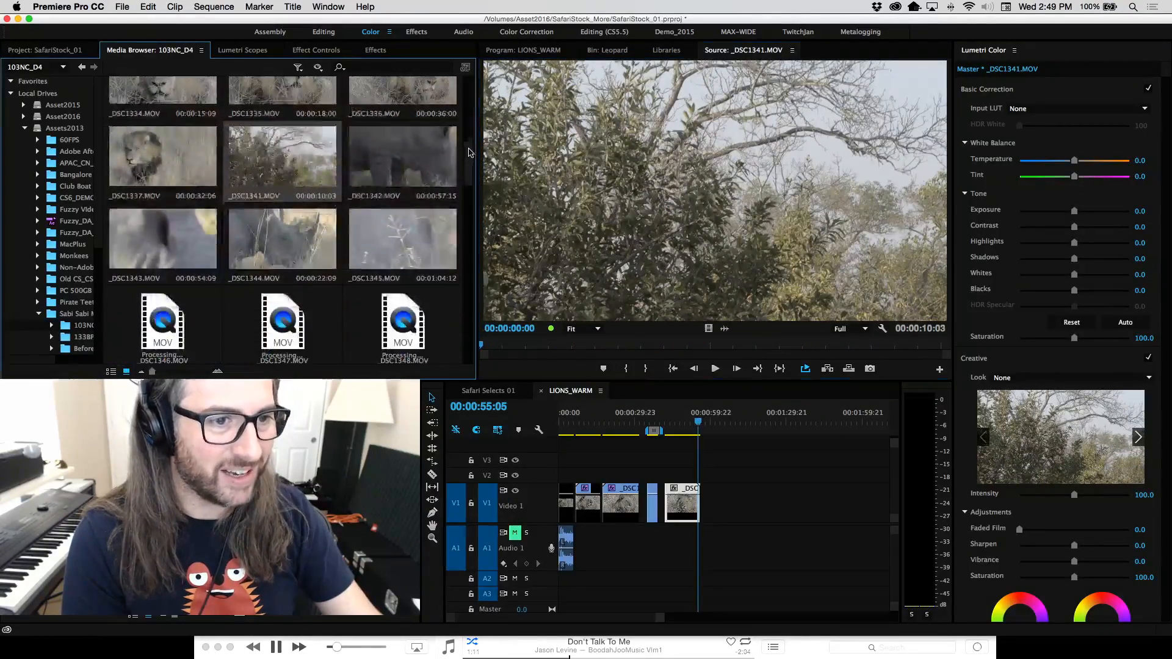
{"action": "left_click_drag", "start_coordinate": [469, 154], "coordinate": [470, 157]}
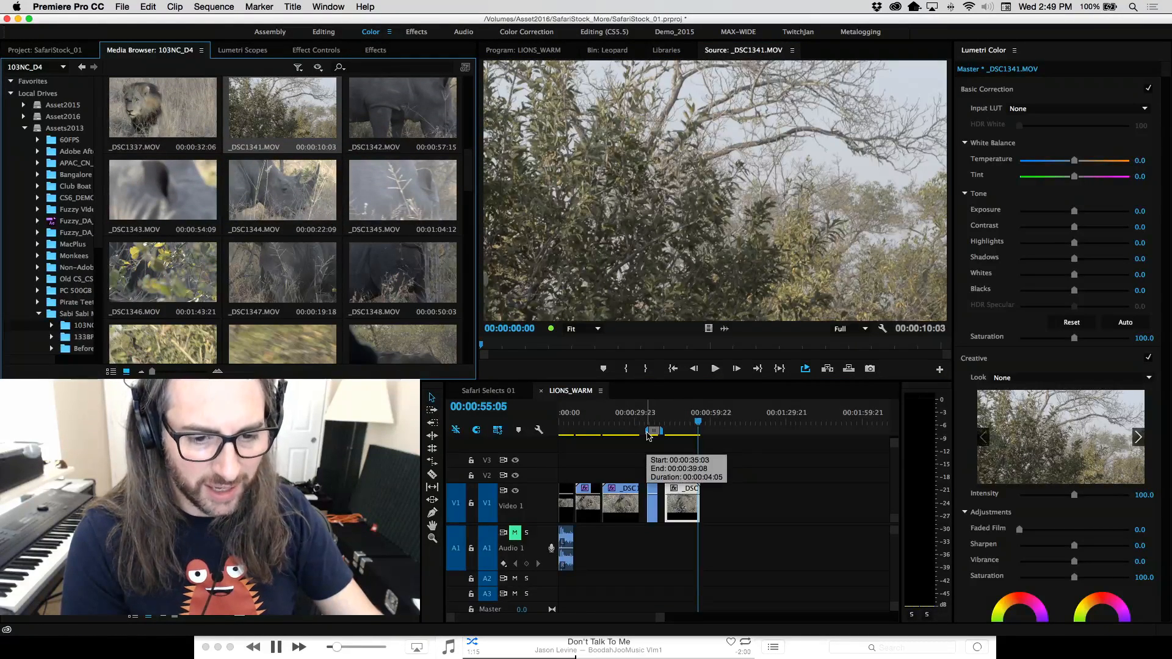
Extend the work area back to the start of the sequence and scrub across the clips to the short lion clip.
{"action": "left_click_drag", "start_coordinate": [641, 433], "coordinate": [558, 432]}
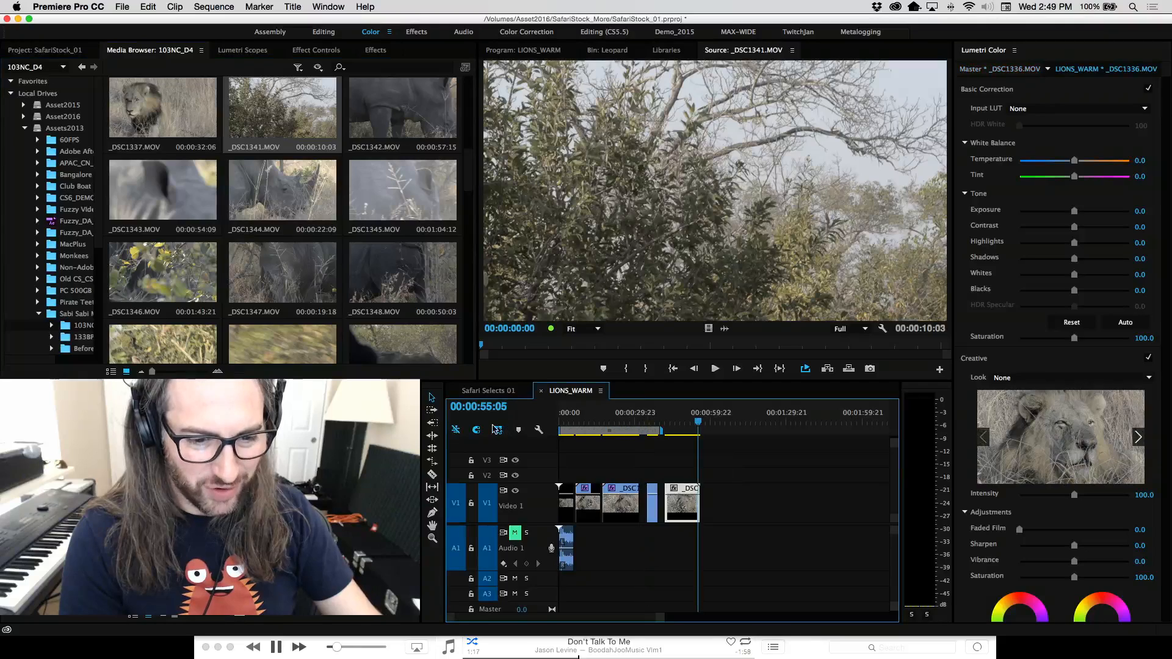
{"action": "left_click_drag", "start_coordinate": [662, 431], "coordinate": [483, 427]}
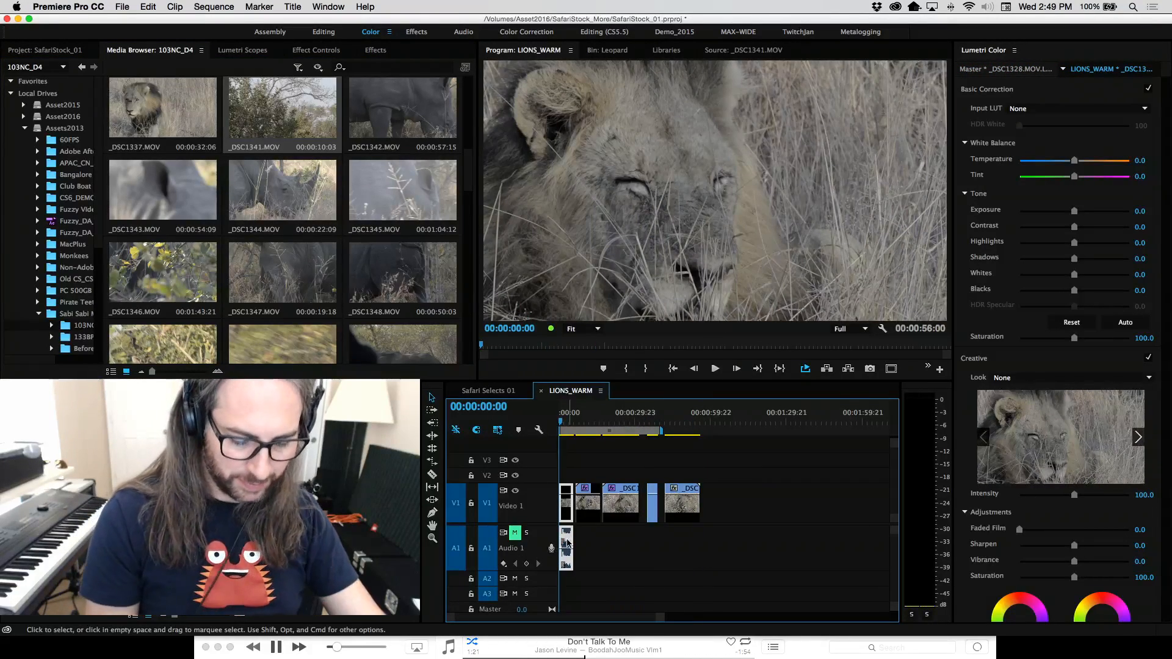
{"action": "key", "text": "equal"}
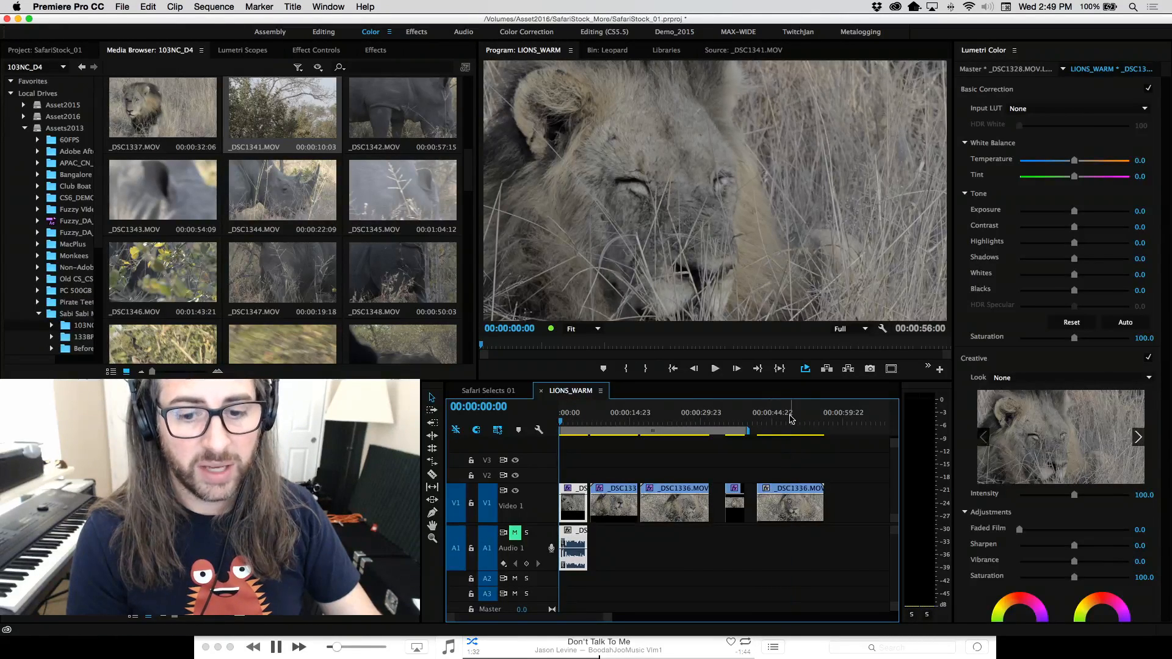
{"action": "left_click_drag", "start_coordinate": [701, 427], "coordinate": [743, 423]}
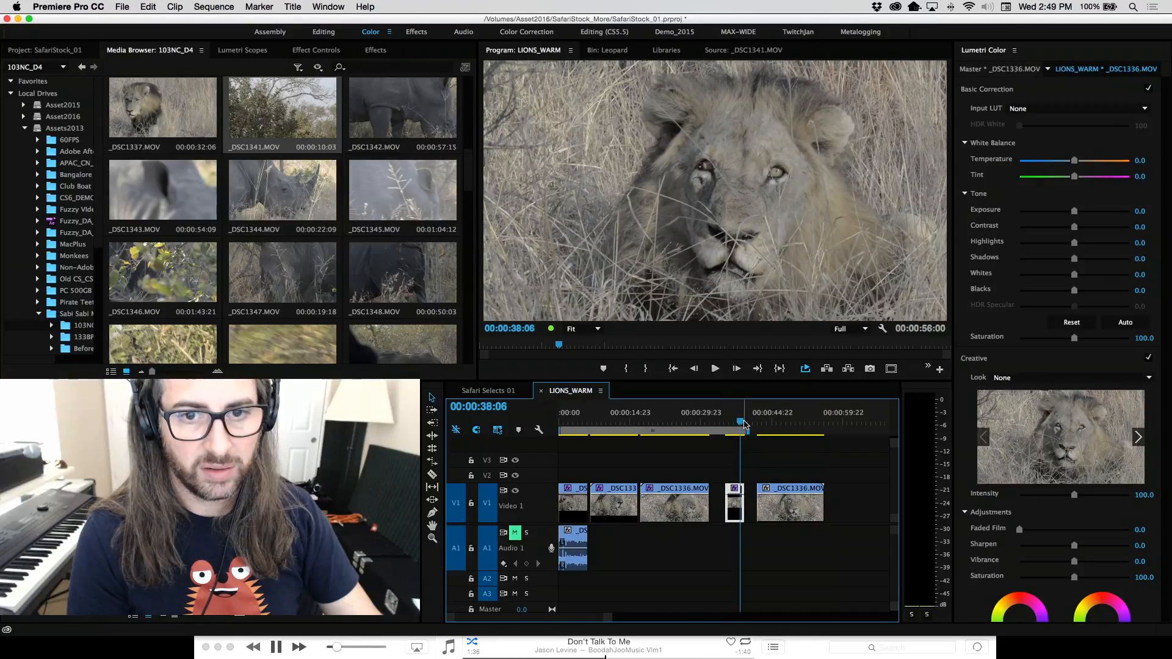
At 00:00:05:22 in the first clip, set the Lumetri Temperature to 30.0 and Blacks to 13.3.
{"action": "left_click_drag", "start_coordinate": [698, 425], "coordinate": [589, 404]}
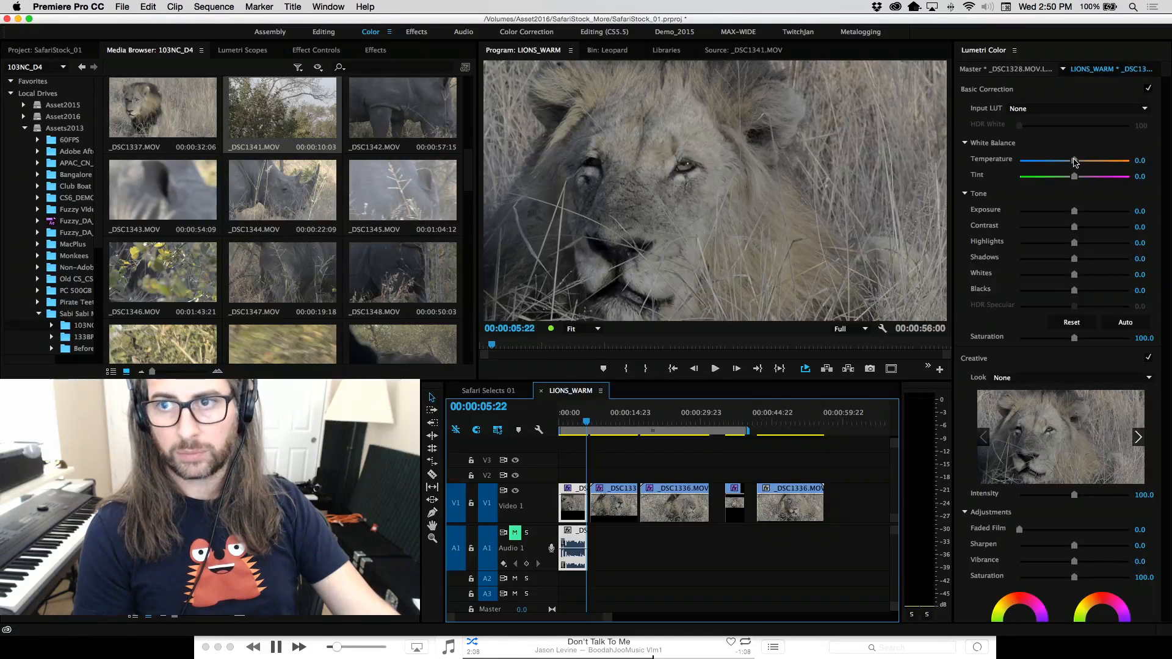
{"action": "left_click_drag", "start_coordinate": [1076, 162], "coordinate": [1090, 161]}
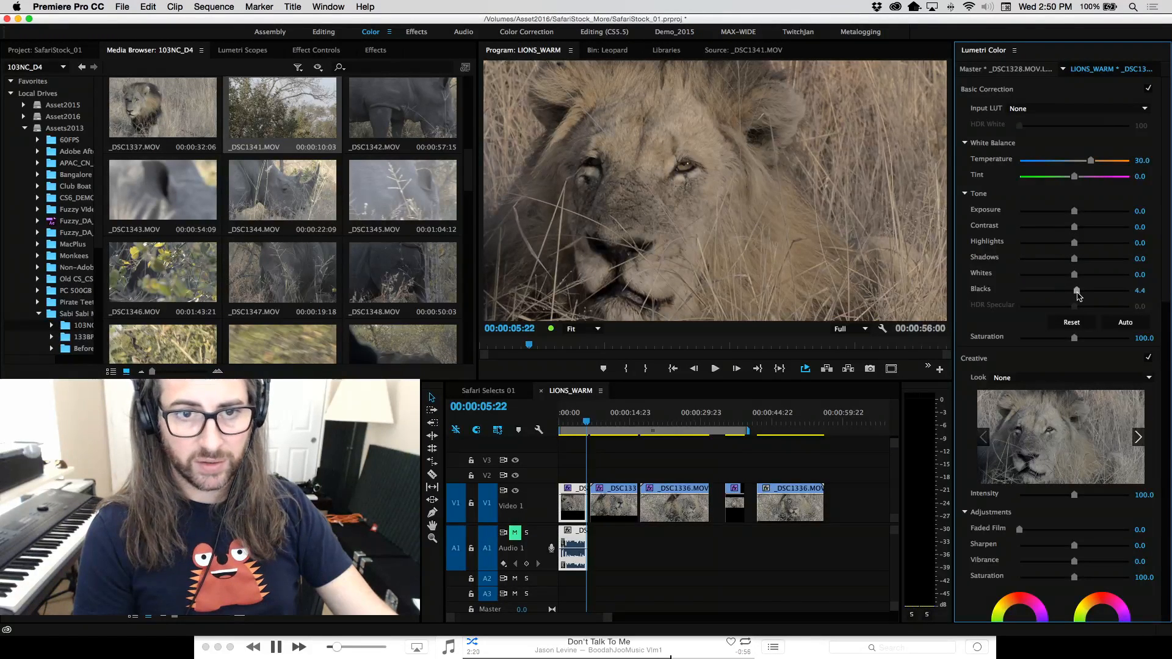
{"action": "left_click_drag", "start_coordinate": [1074, 291], "coordinate": [1082, 292]}
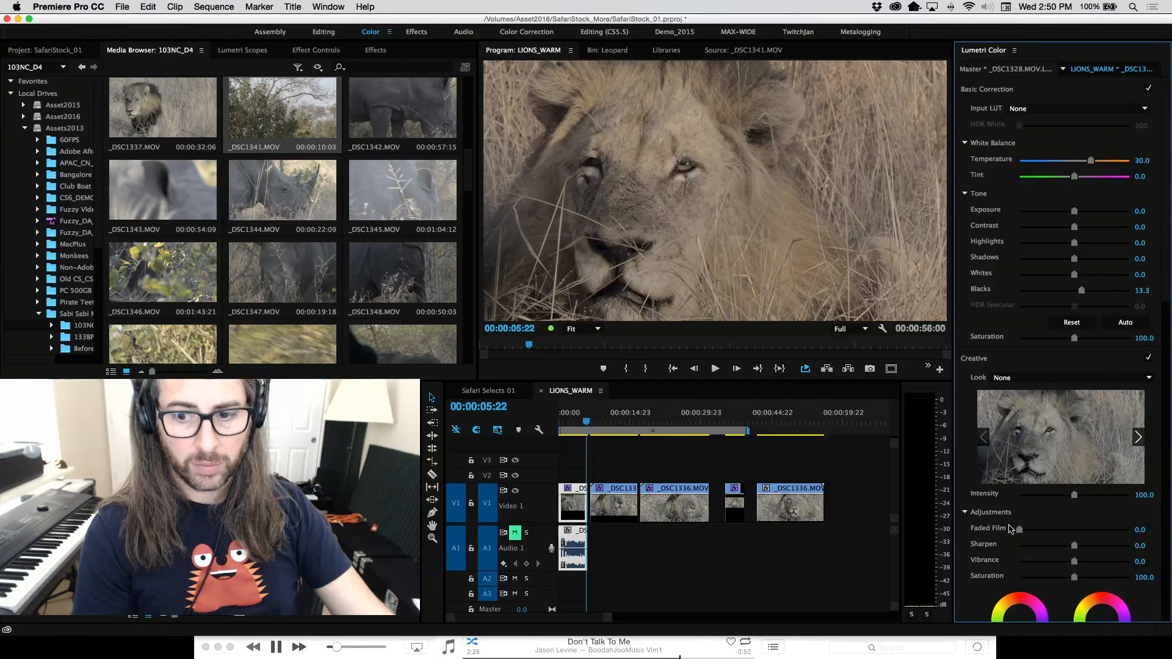
Apply the Kodak 5205 Fuji 3510 (by Adobe) look at 90.0 intensity, with Faded Film 27.2, Vibrance 21.1 and creative Saturation 107.8.
{"action": "left_click", "coordinate": [1141, 380]}
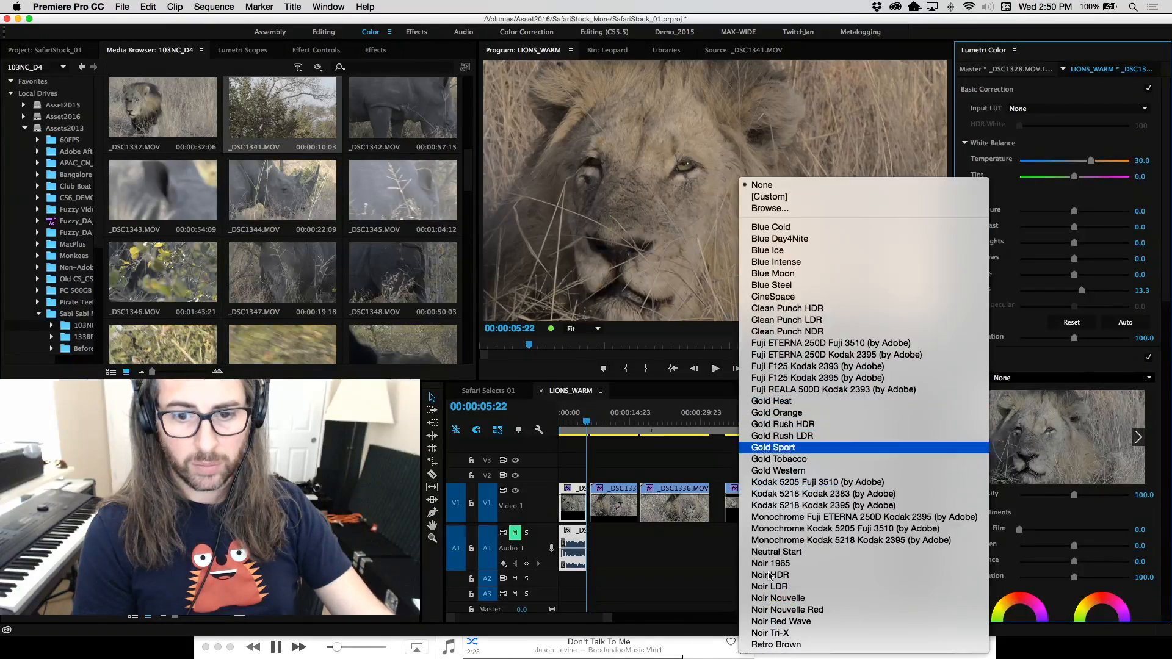
{"action": "left_click", "coordinate": [839, 483]}
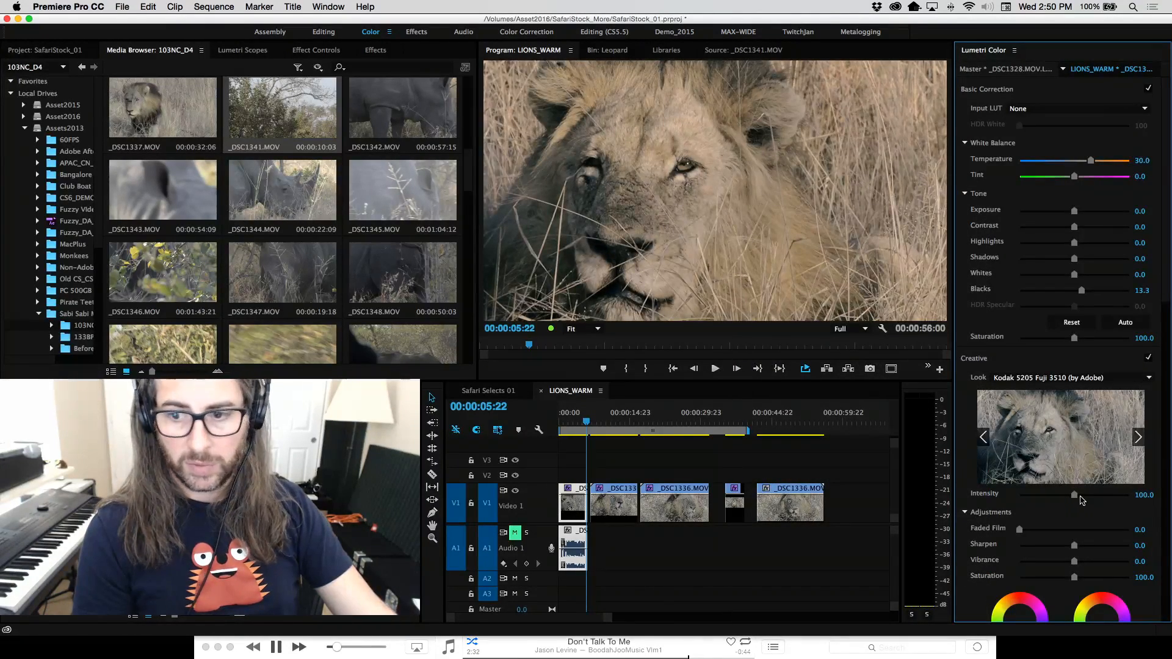
{"action": "left_click_drag", "start_coordinate": [1074, 499], "coordinate": [1069, 499]}
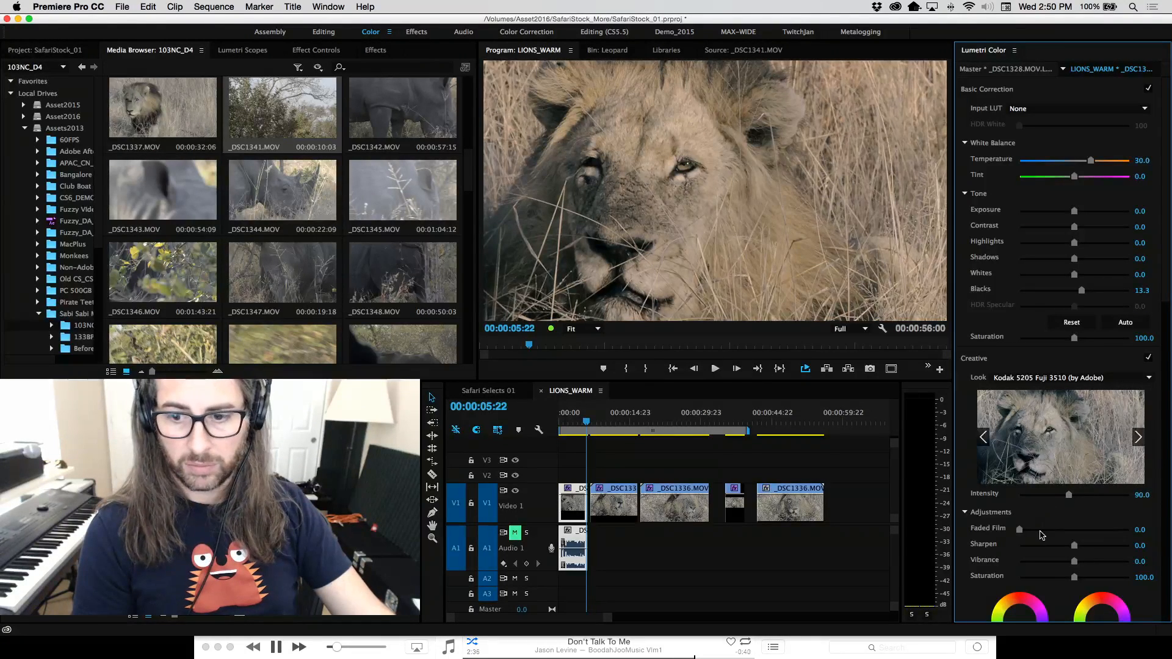
{"action": "left_click_drag", "start_coordinate": [1019, 529], "coordinate": [1048, 533]}
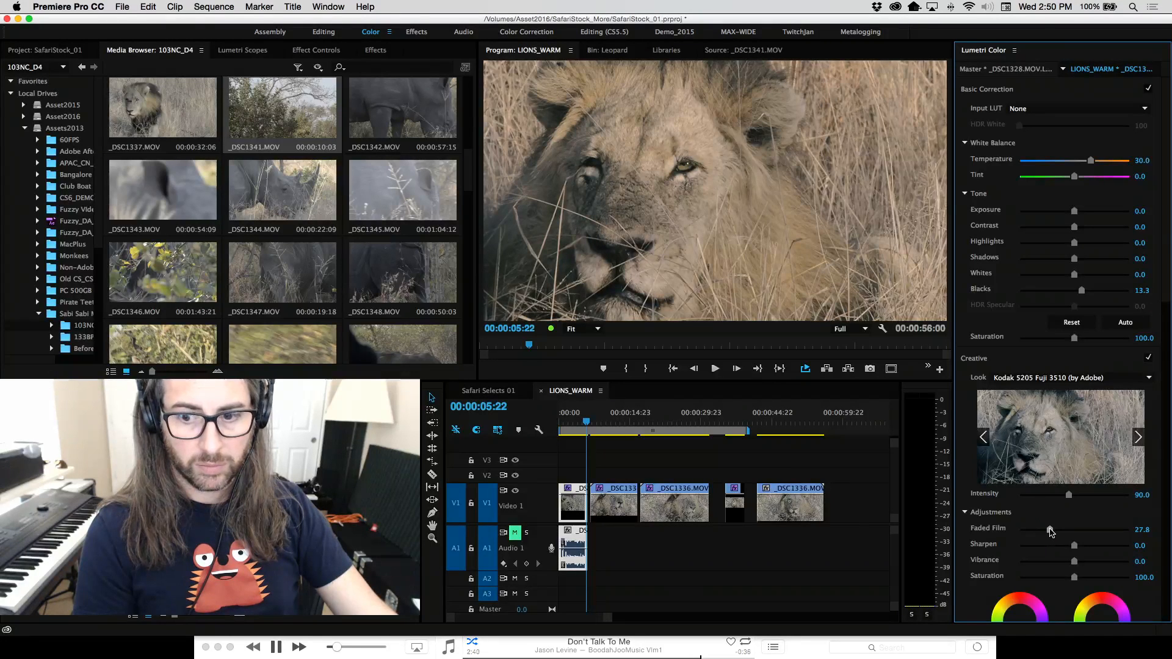
{"action": "mouse_move", "coordinate": [1075, 561]}
{"action": "left_mouse_down"}
{"action": "mouse_move", "coordinate": [1086, 565]}
{"action": "mouse_move", "coordinate": [1078, 583]}
{"action": "left_mouse_up"}
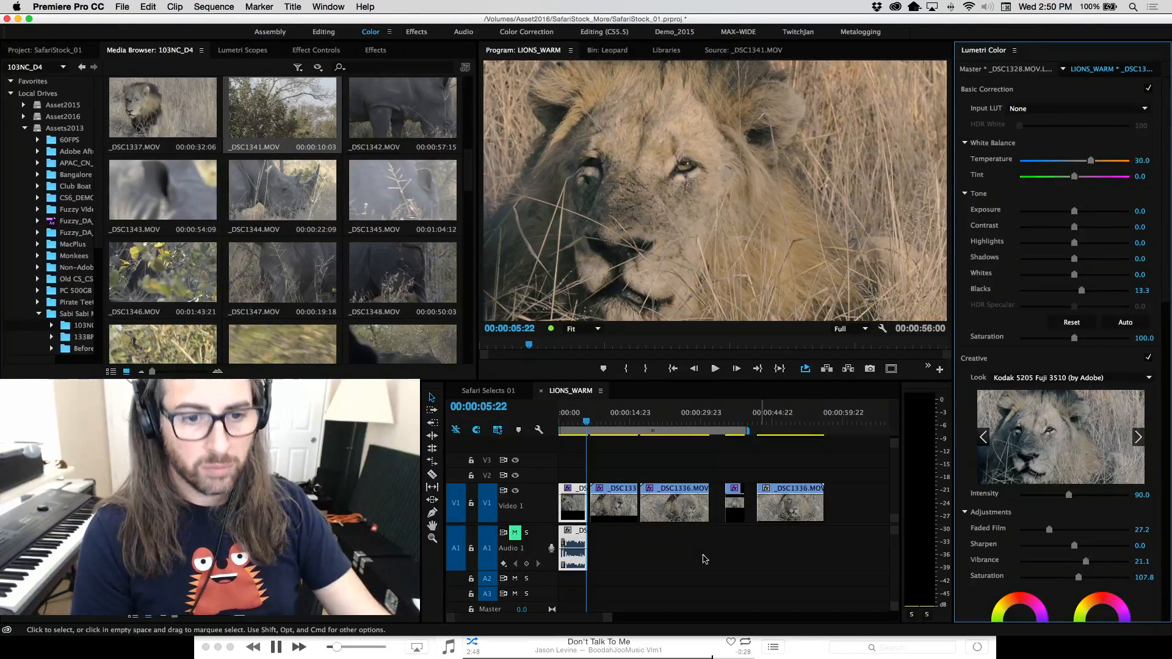
Play the first clip from the start of the sequence to about 00:00:05:20 to review its warm grade.
{"action": "left_click_drag", "start_coordinate": [580, 423], "coordinate": [543, 428]}
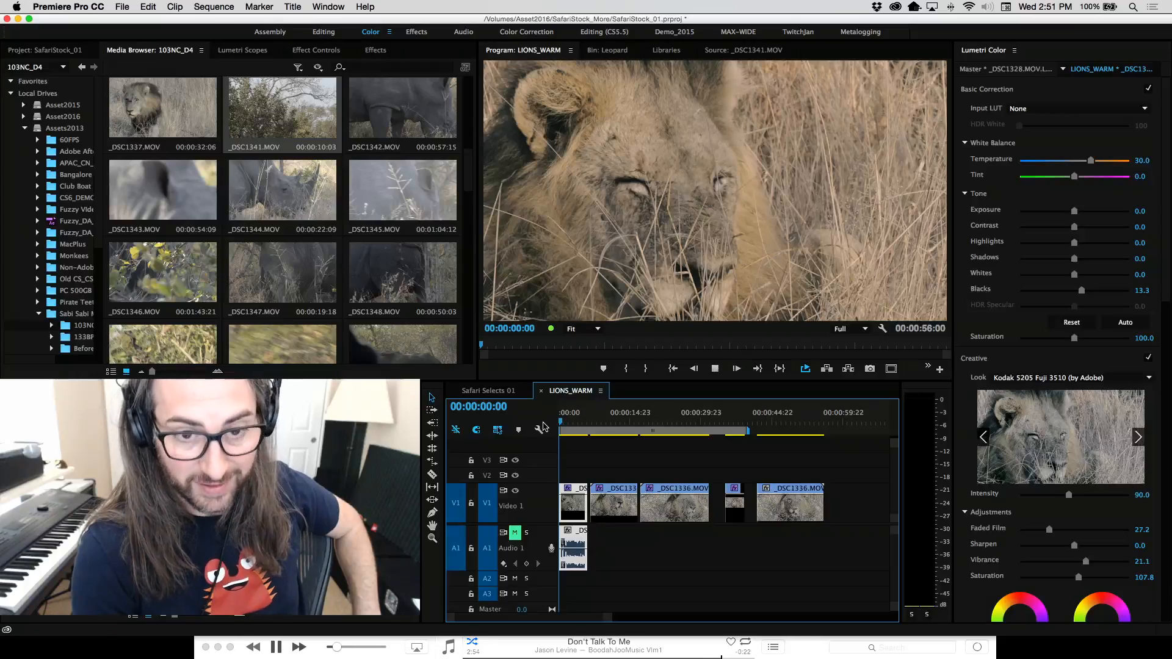
{"action": "key", "text": "space"}
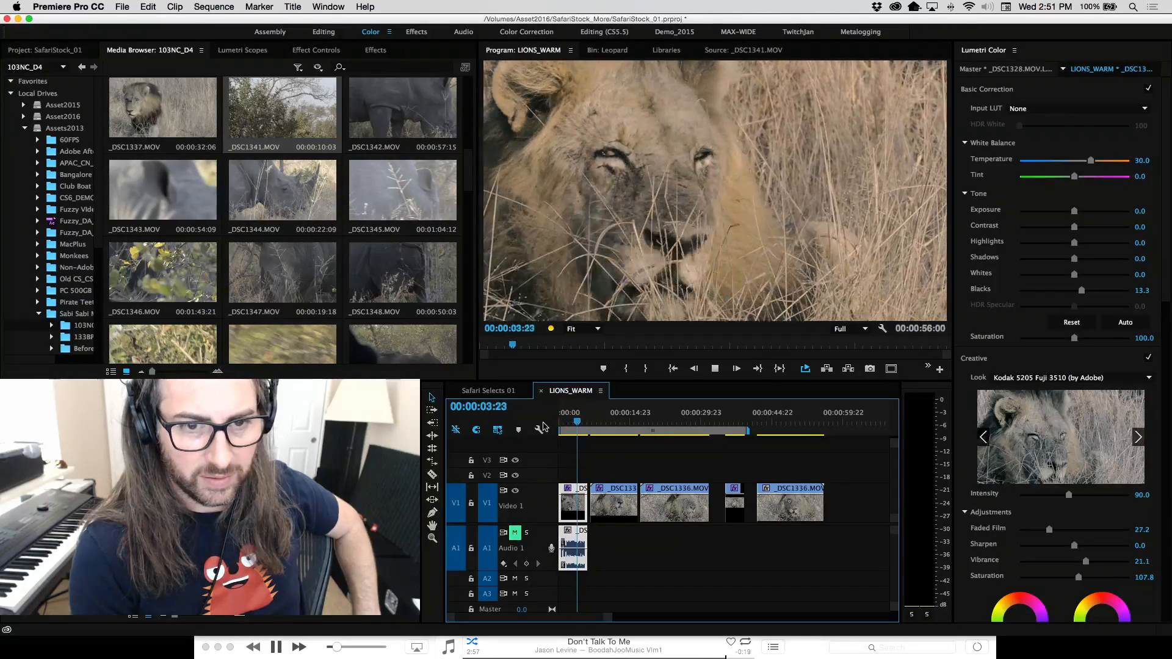
{"action": "key", "text": "space"}
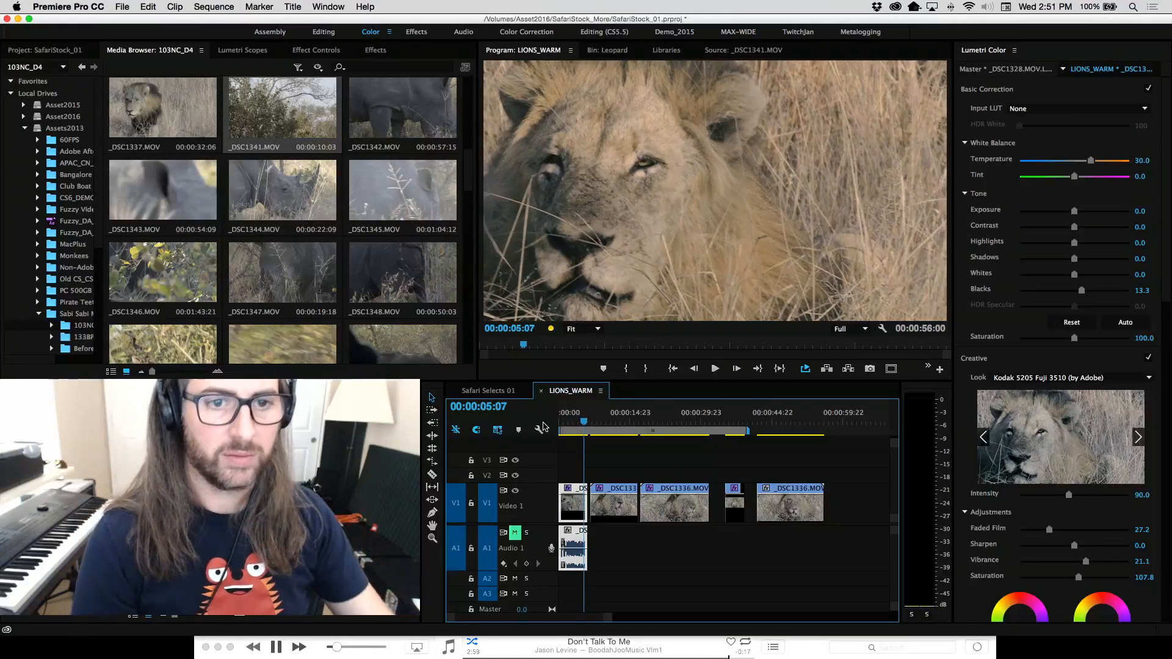
{"action": "key", "text": "space"}
{"action": "key", "text": "space"}
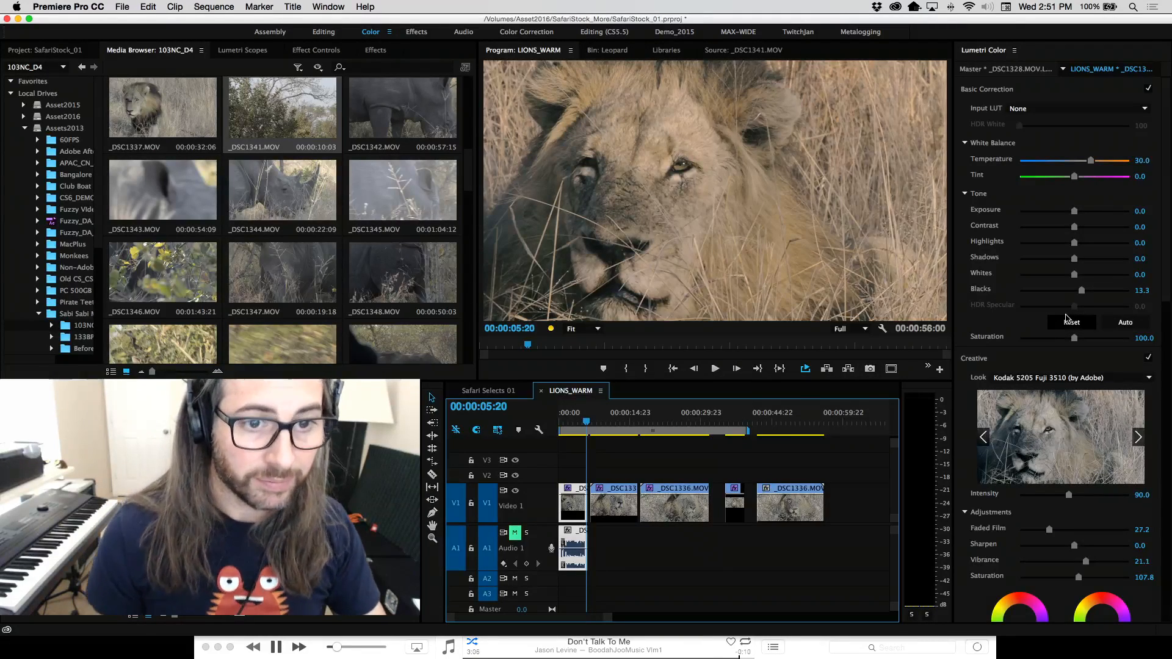
Save the SafariStock_01 project.
{"action": "left_click", "coordinate": [125, 6]}
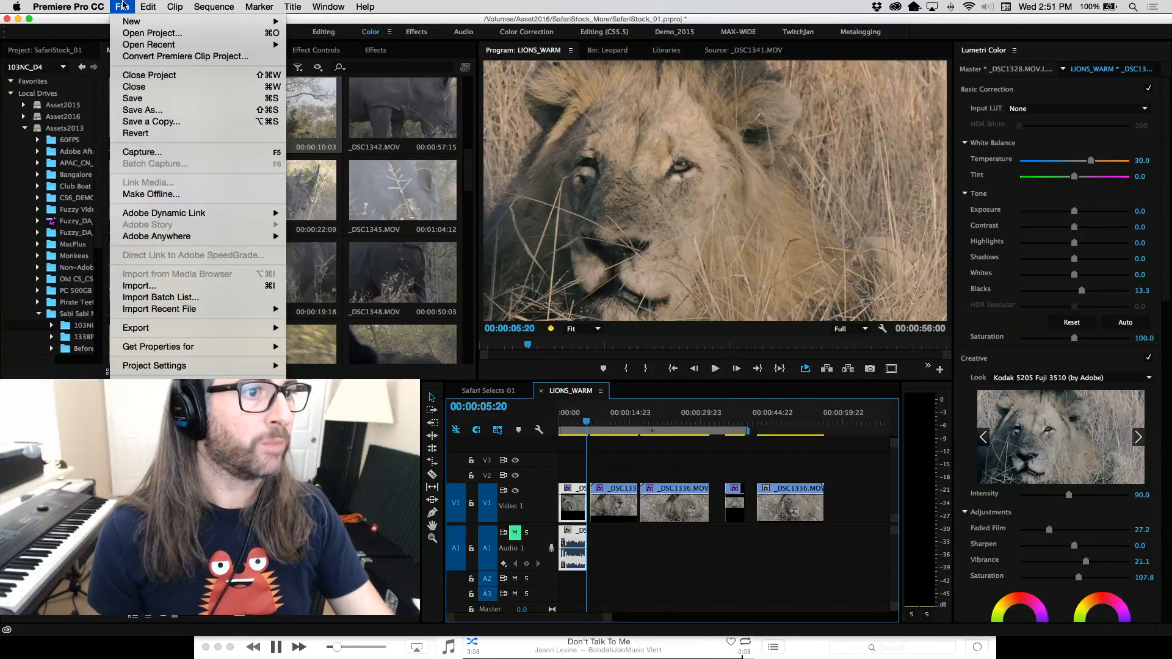
{"action": "left_click", "coordinate": [134, 99]}
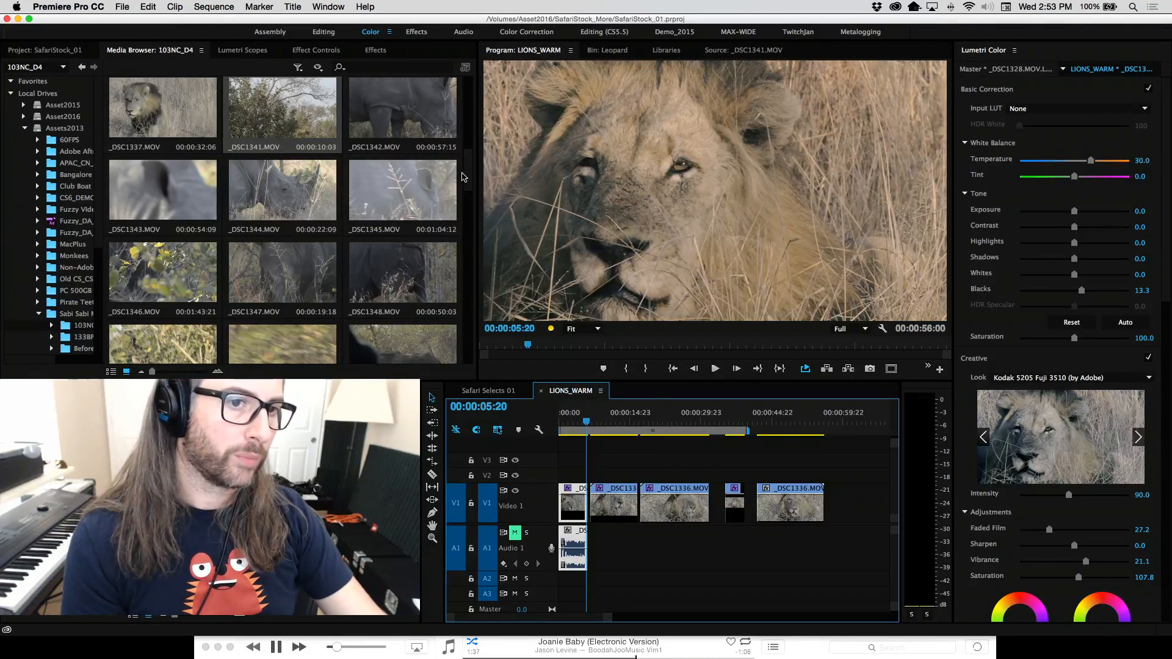
{"action": "left_click_drag", "start_coordinate": [471, 181], "coordinate": [471, 152]}
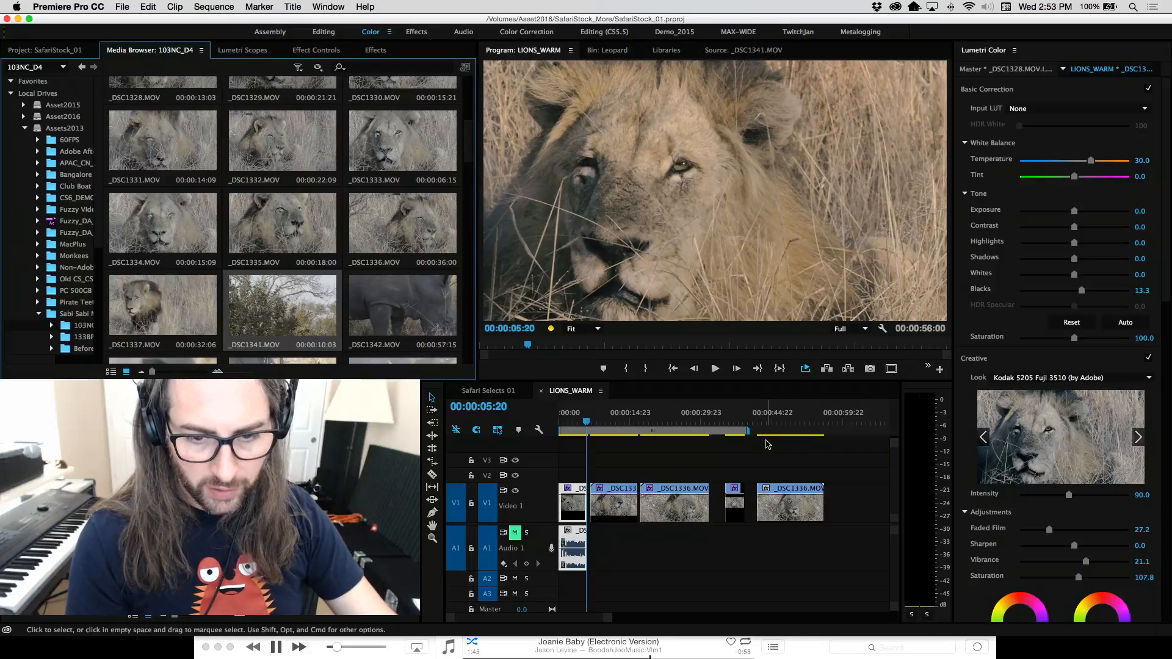
Shorten the work area in the LIONS_WARM sequence so it ends at the end of the first clip.
{"action": "left_click_drag", "start_coordinate": [748, 431], "coordinate": [584, 450]}
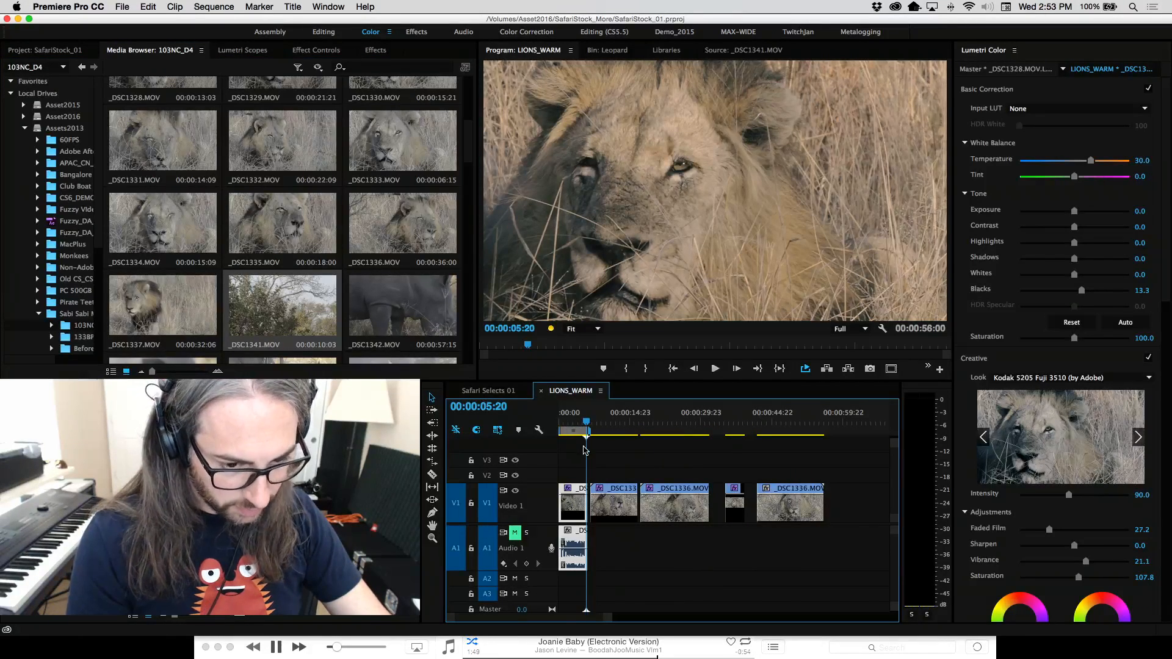
{"action": "key", "text": "="}
{"action": "key", "text": "="}
{"action": "key", "text": "="}
{"action": "key", "text": "="}
{"action": "left_click_drag", "start_coordinate": [728, 432], "coordinate": [745, 449]}
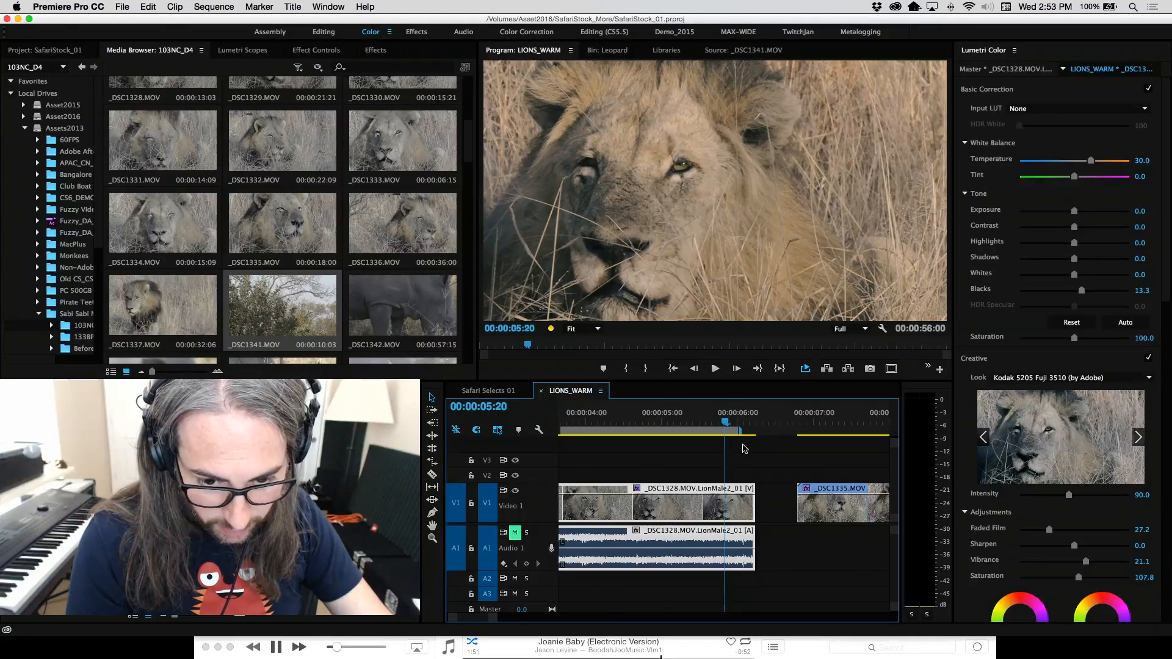
{"action": "key", "text": "backslash"}
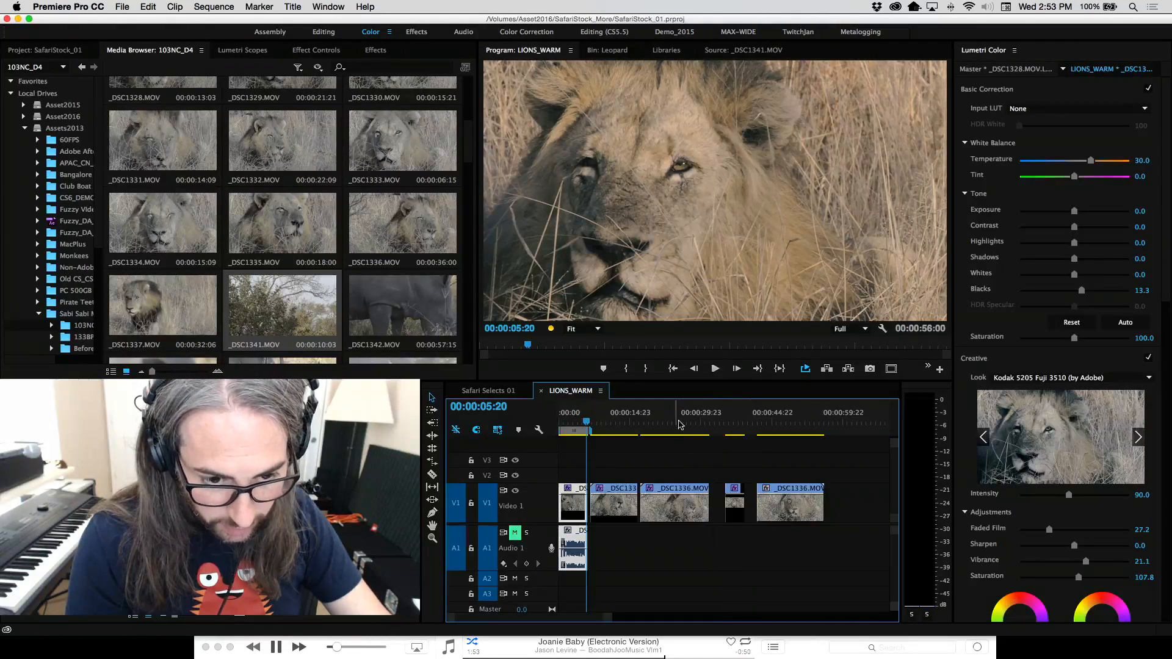
Return to the start of the LIONS_WARM sequence and render the work area over the first clip.
{"action": "left_click_drag", "start_coordinate": [589, 422], "coordinate": [560, 426]}
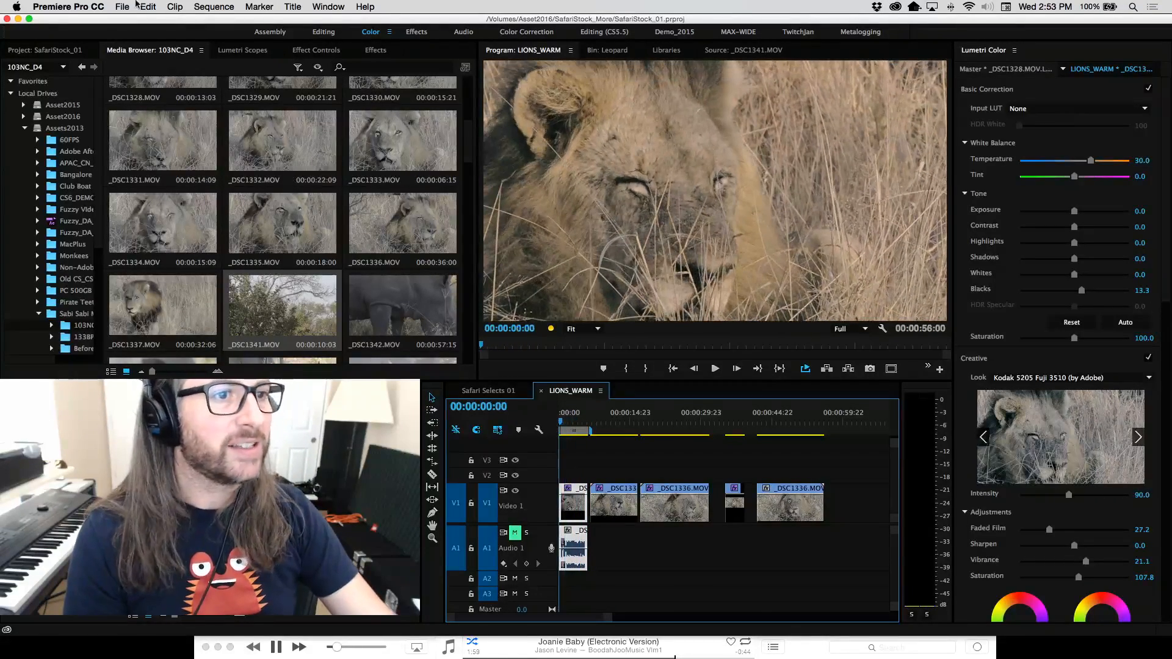
{"action": "left_click", "coordinate": [214, 7]}
{"action": "left_click", "coordinate": [226, 53]}
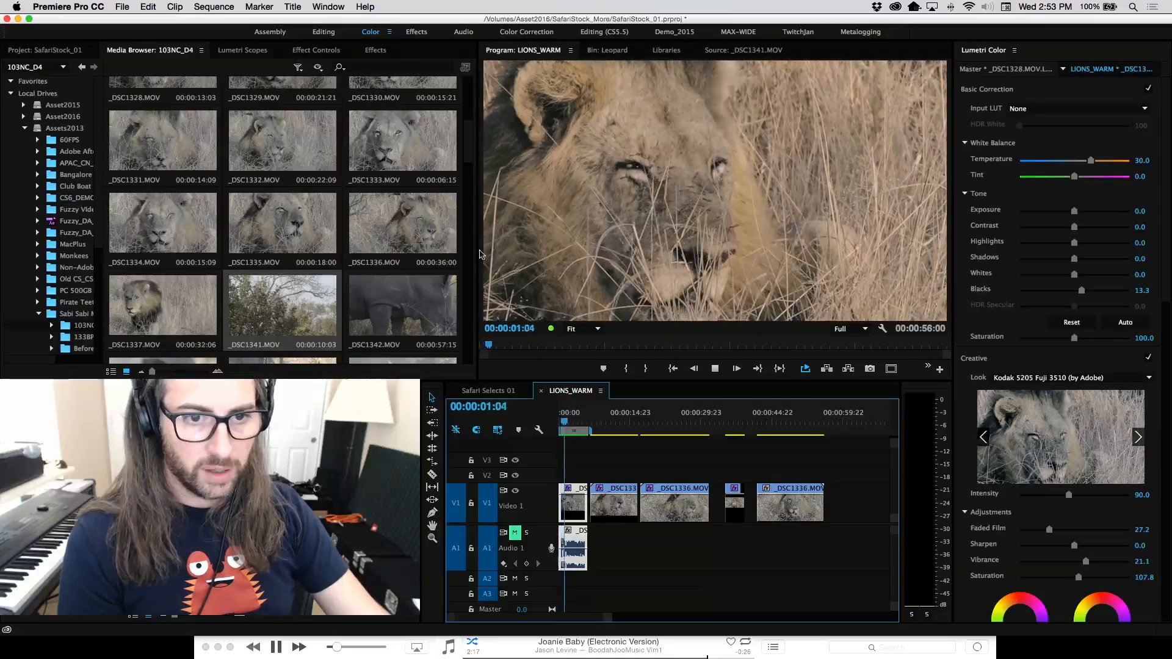
Review the rendered first clip in looped playback with the program monitor maximized and in full screen, and stop at 00:00:01:01.
{"action": "key", "text": "grave"}
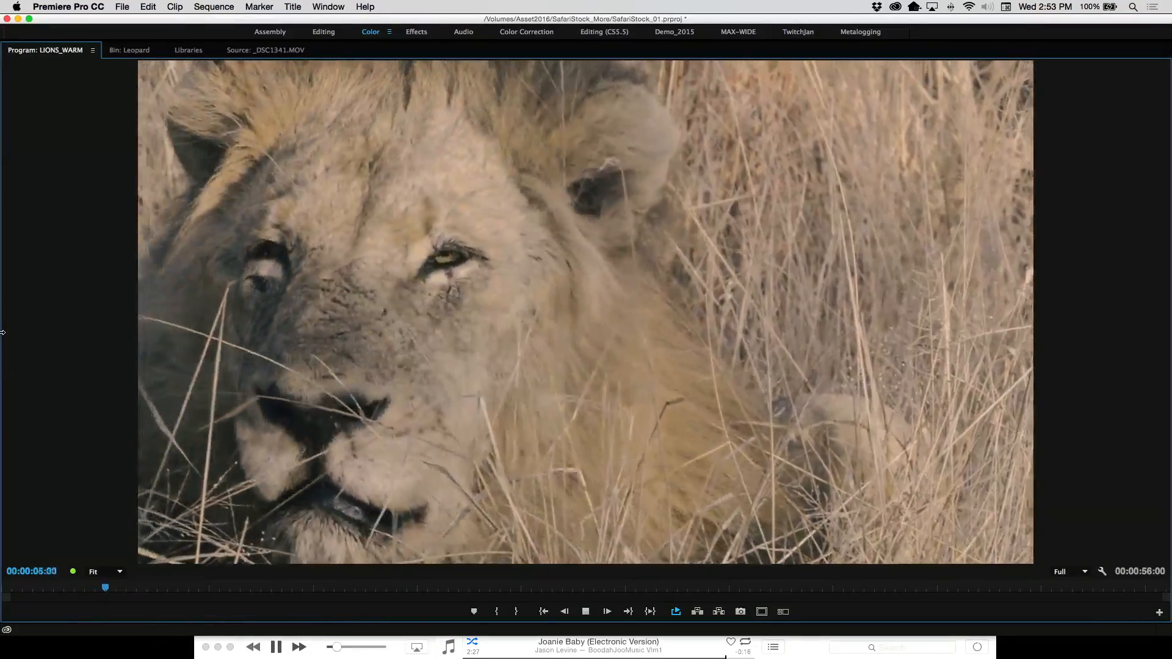
{"action": "key", "text": "Home"}
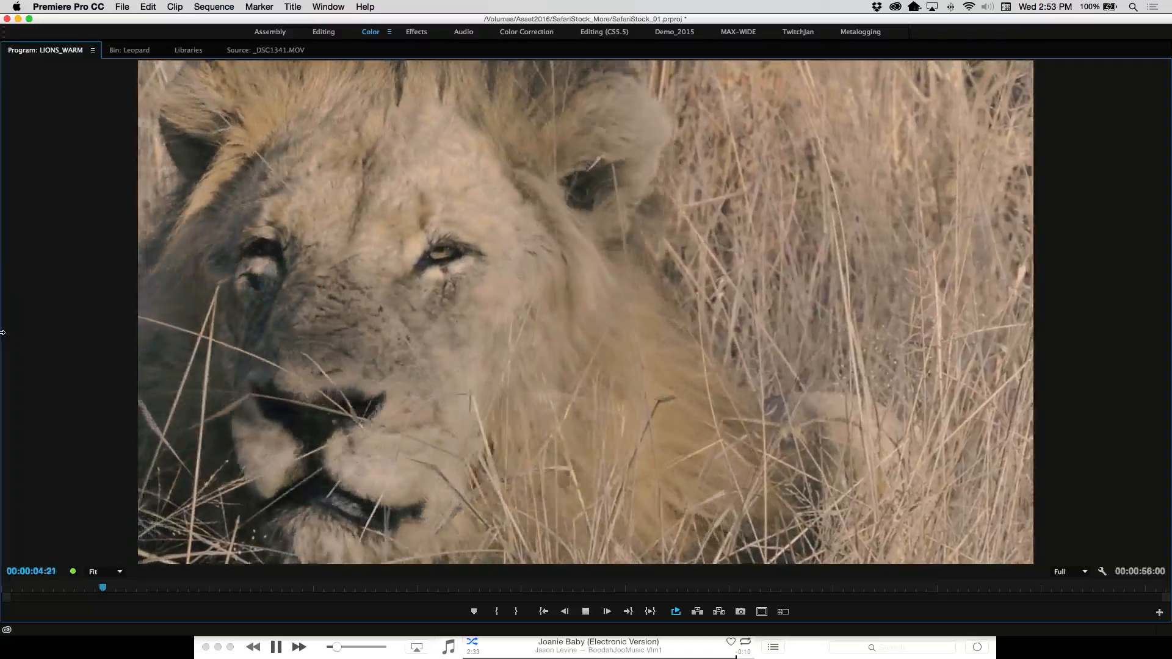
{"action": "key", "text": "Home"}
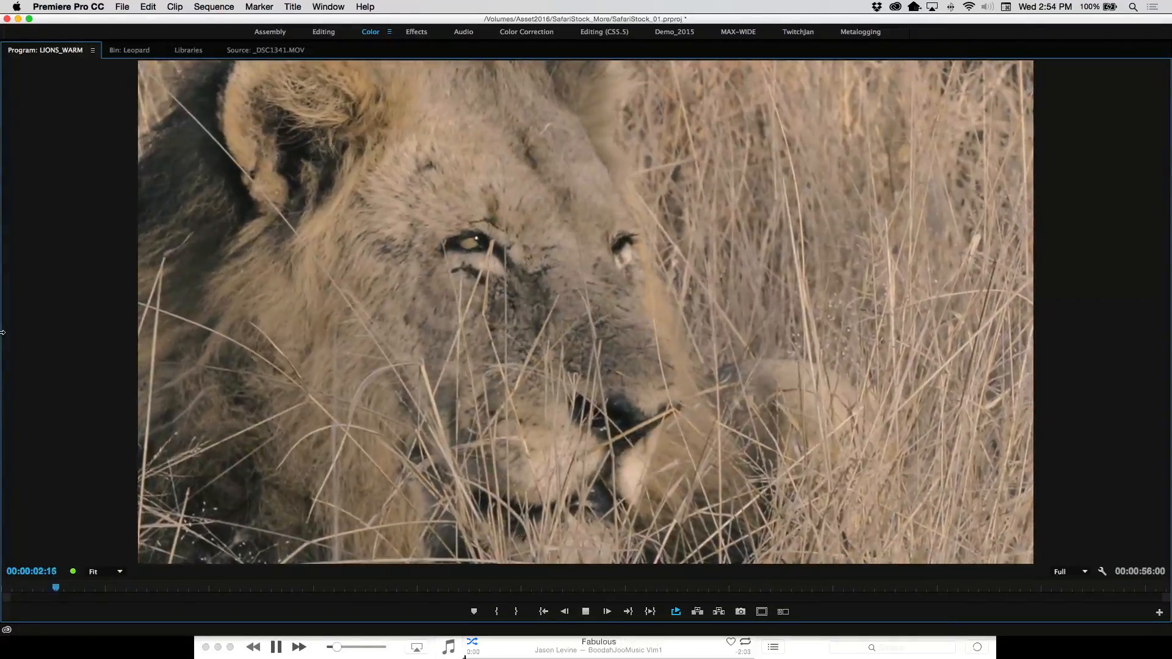
{"action": "key", "text": "alt+grave"}
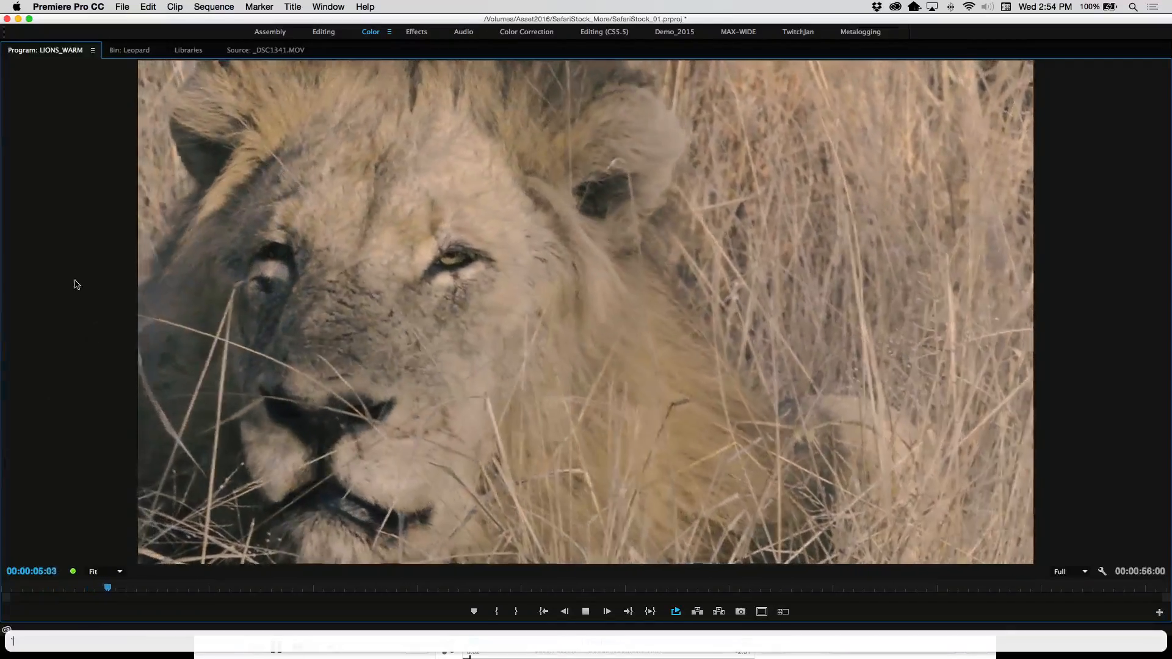
{"action": "left_click", "coordinate": [35, 249]}
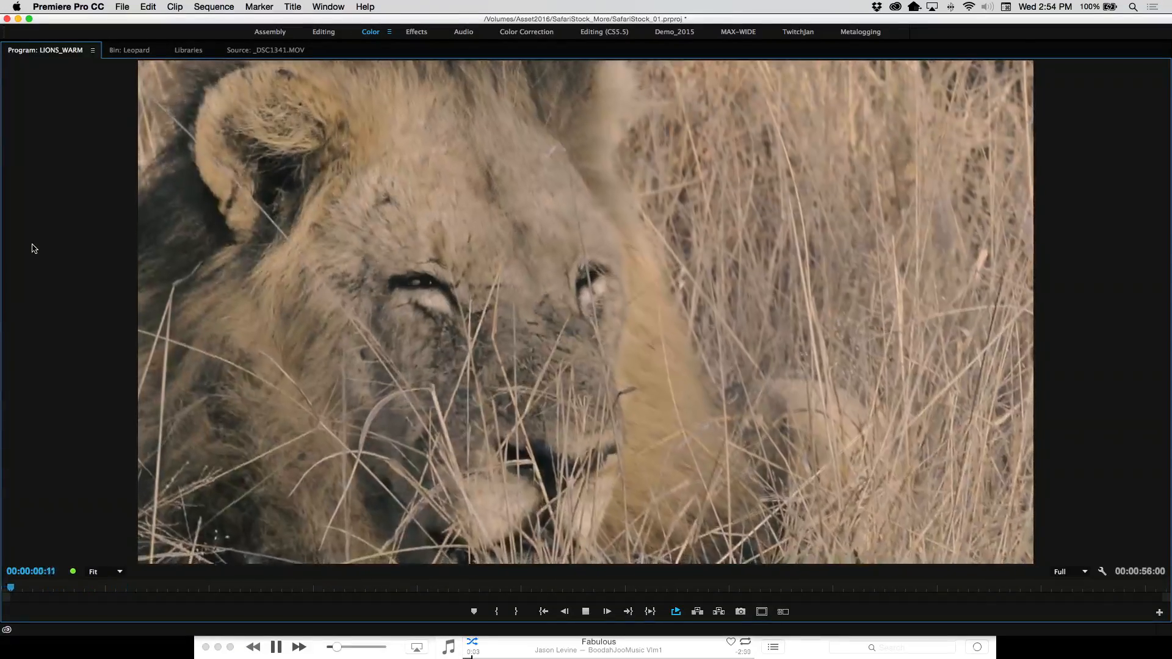
{"action": "key", "text": "ctrl+grave"}
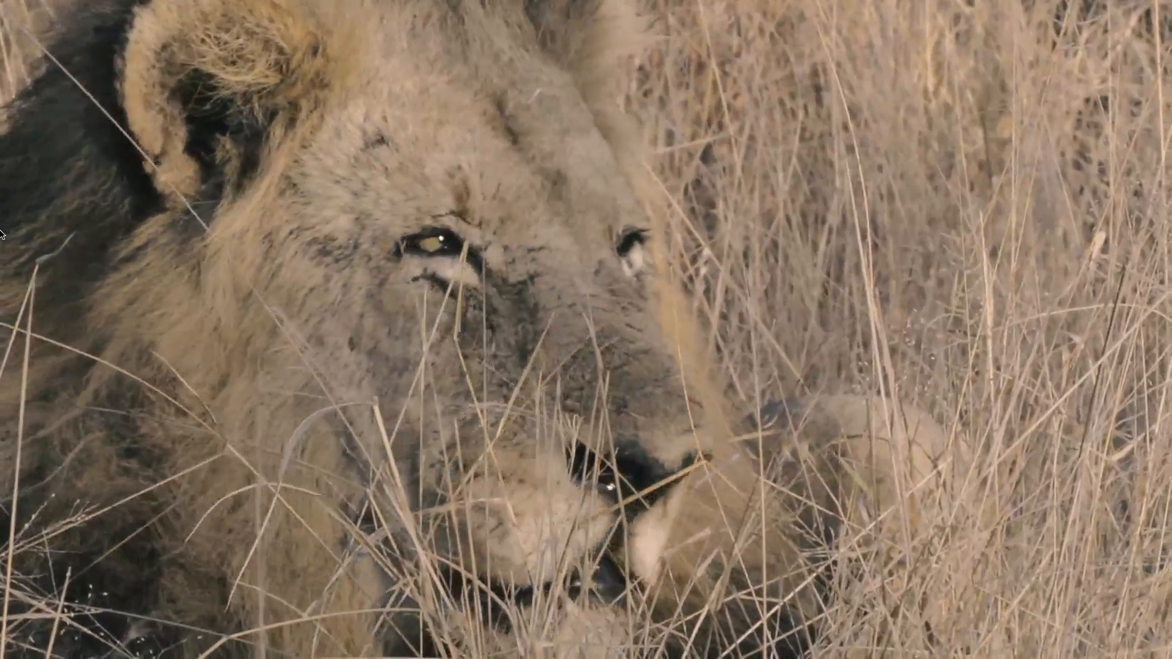
{"action": "key", "text": "Escape"}
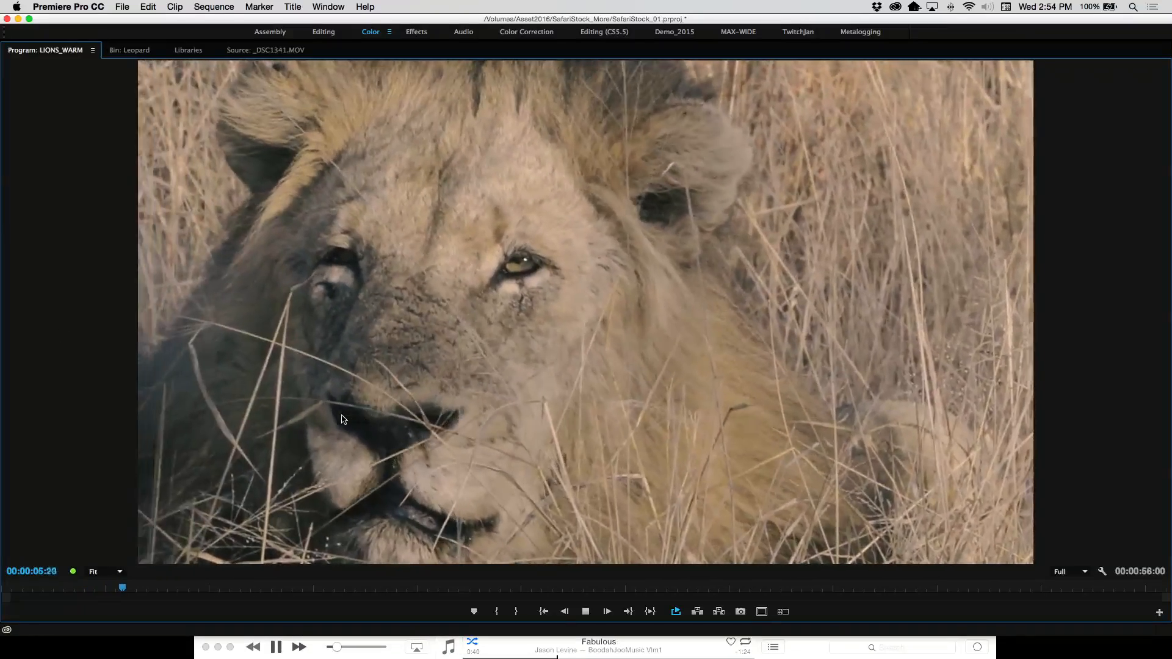
{"action": "key", "text": "grave"}
{"action": "key", "text": "space"}
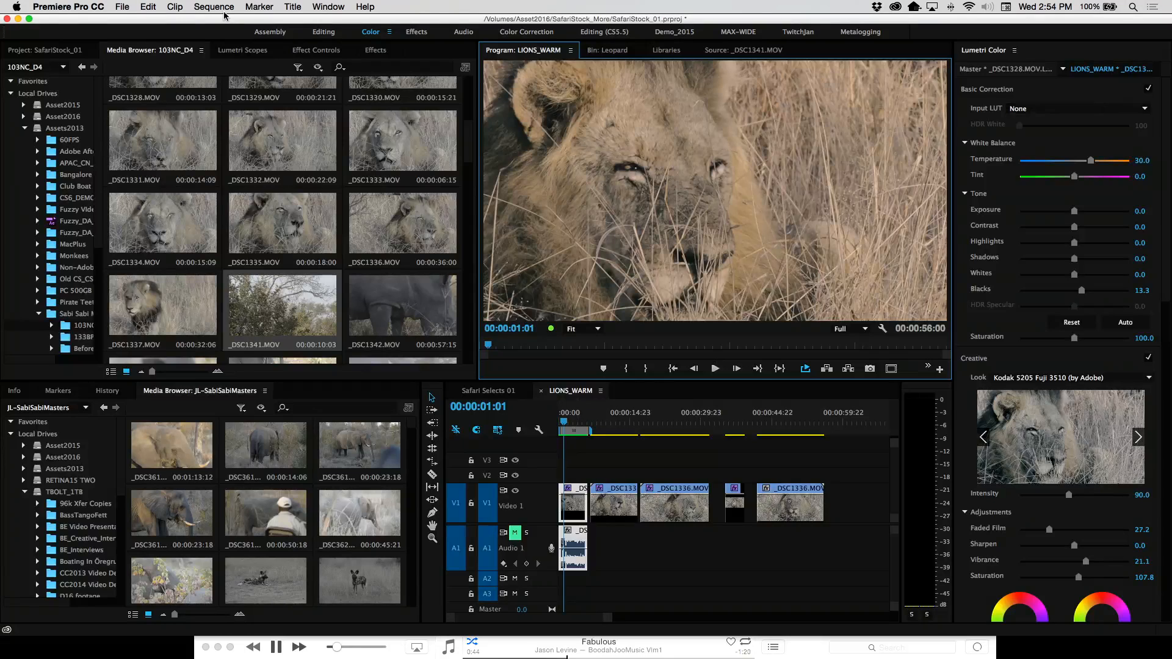
Compare the first clip with and without its grade by turning the Lumetri Color effect off and on again.
{"action": "left_click", "coordinate": [316, 51]}
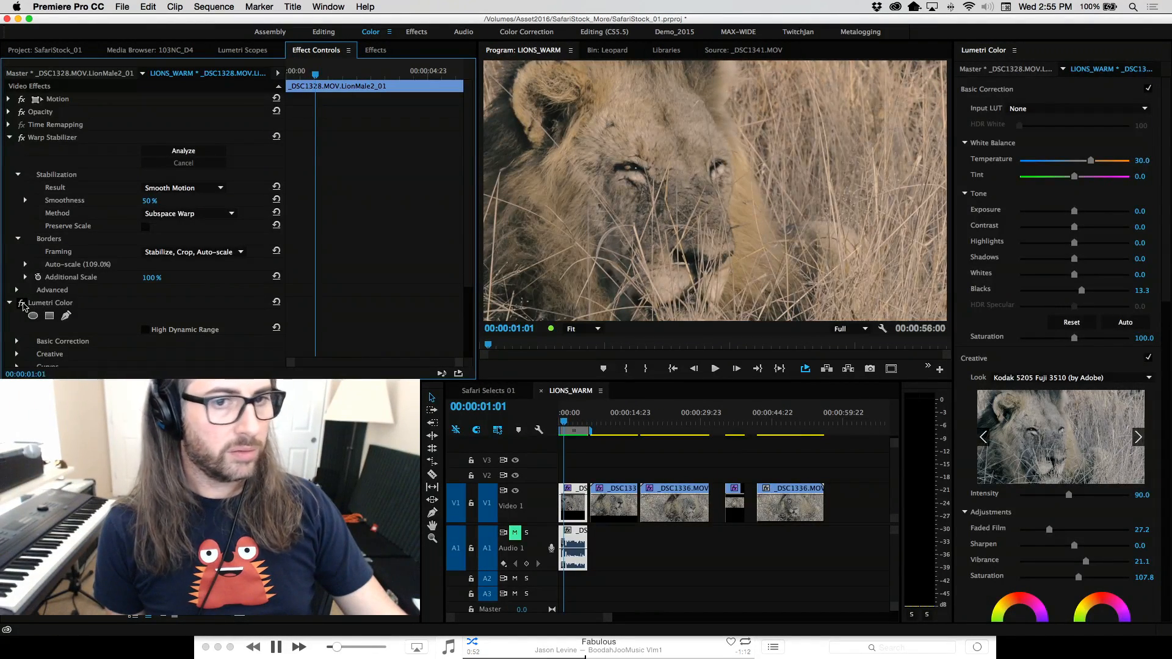
{"action": "left_click", "coordinate": [22, 304]}
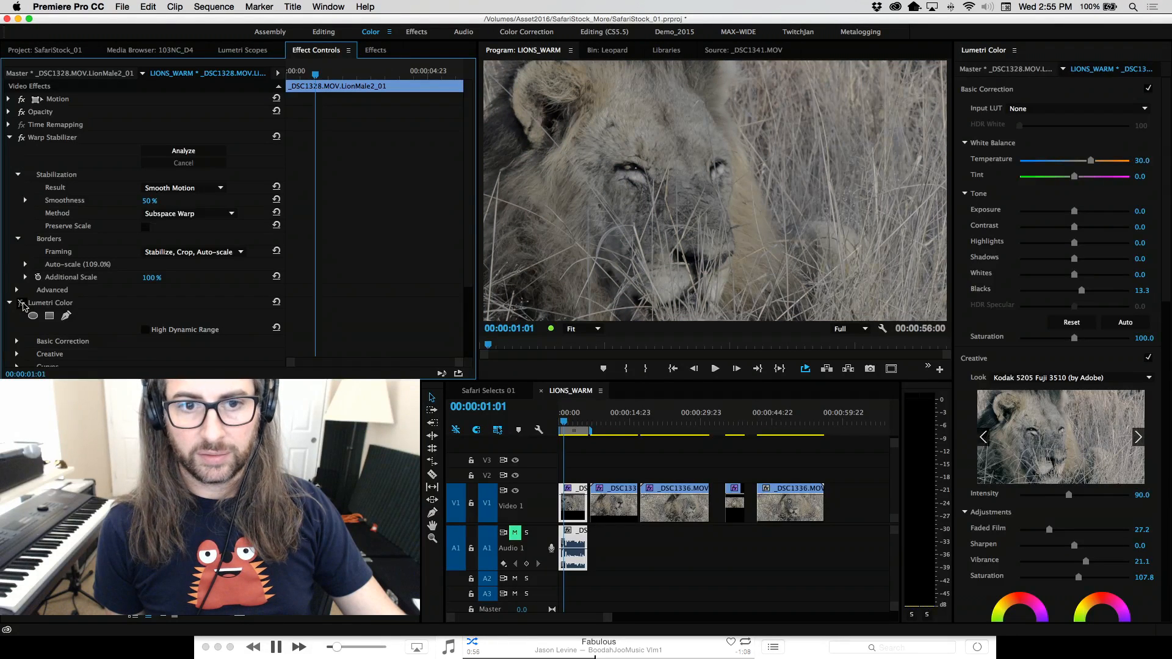
{"action": "left_click", "coordinate": [22, 303]}
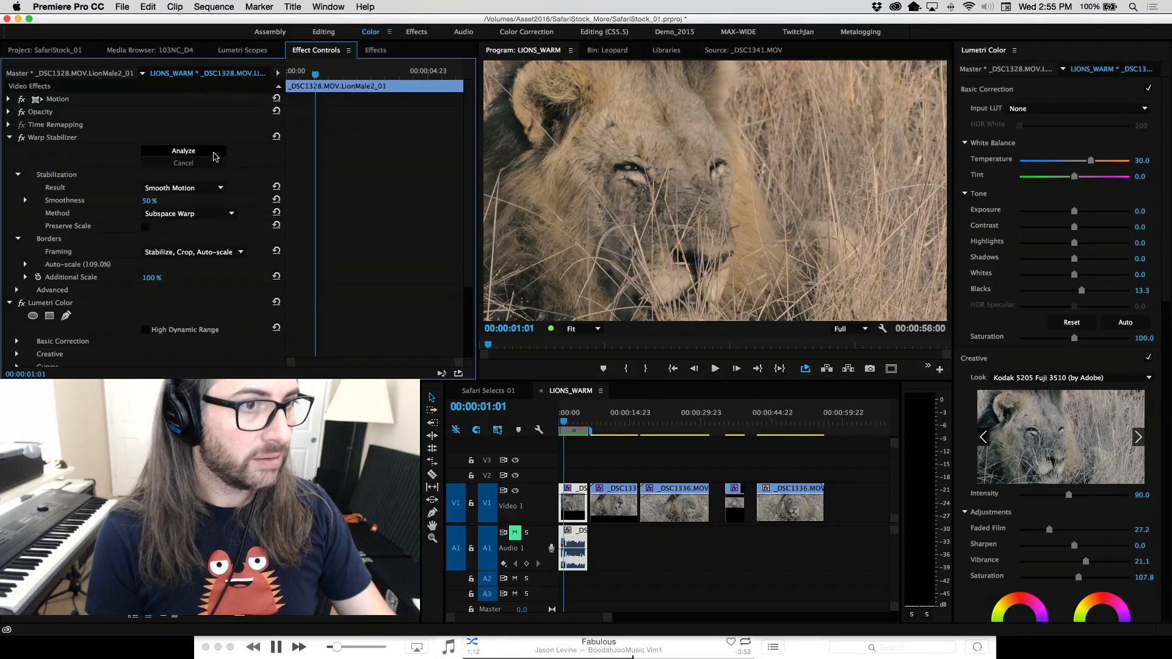
View the graded first clip's color levels in the Lumetri Scopes.
{"action": "left_click", "coordinate": [155, 51]}
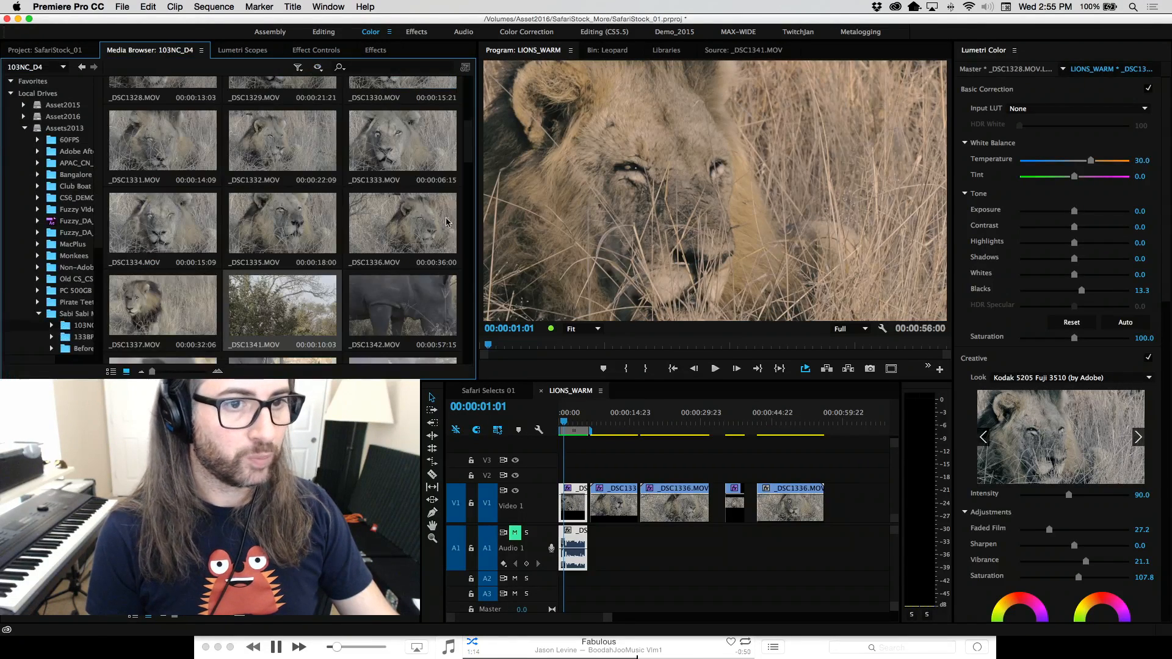
{"action": "left_click_drag", "start_coordinate": [470, 149], "coordinate": [472, 168]}
{"action": "left_click", "coordinate": [247, 52]}
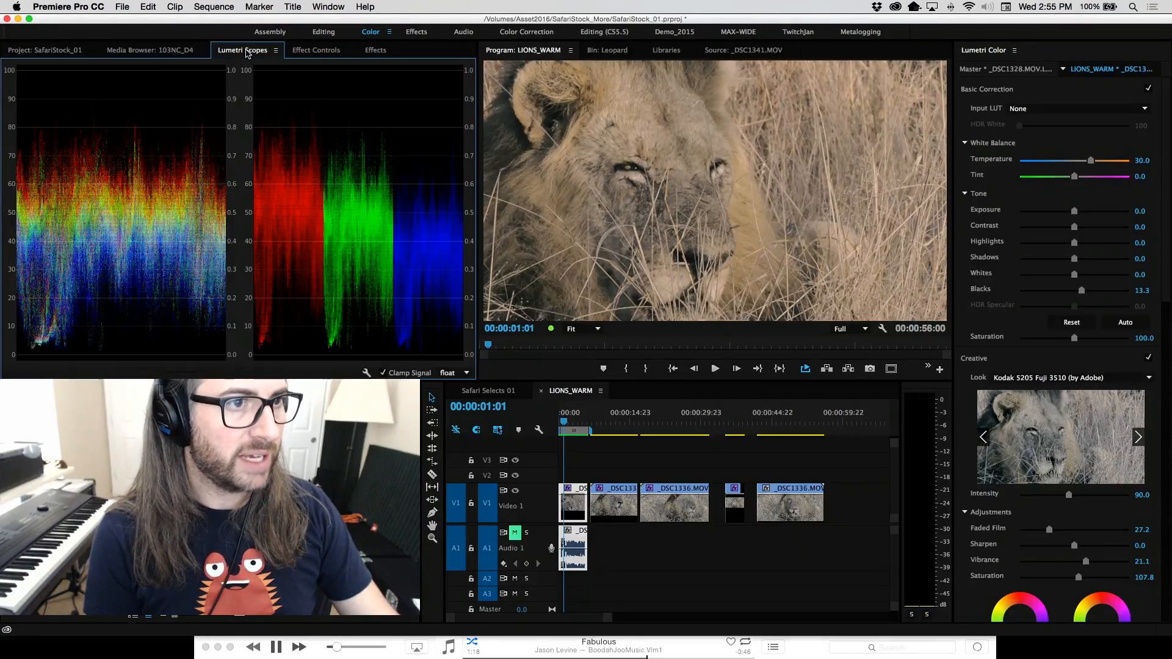
Open _DSC1342.MOV from the 103NC_D4 folder in the source monitor and scrub through the rhino footage.
{"action": "left_click", "coordinate": [153, 54]}
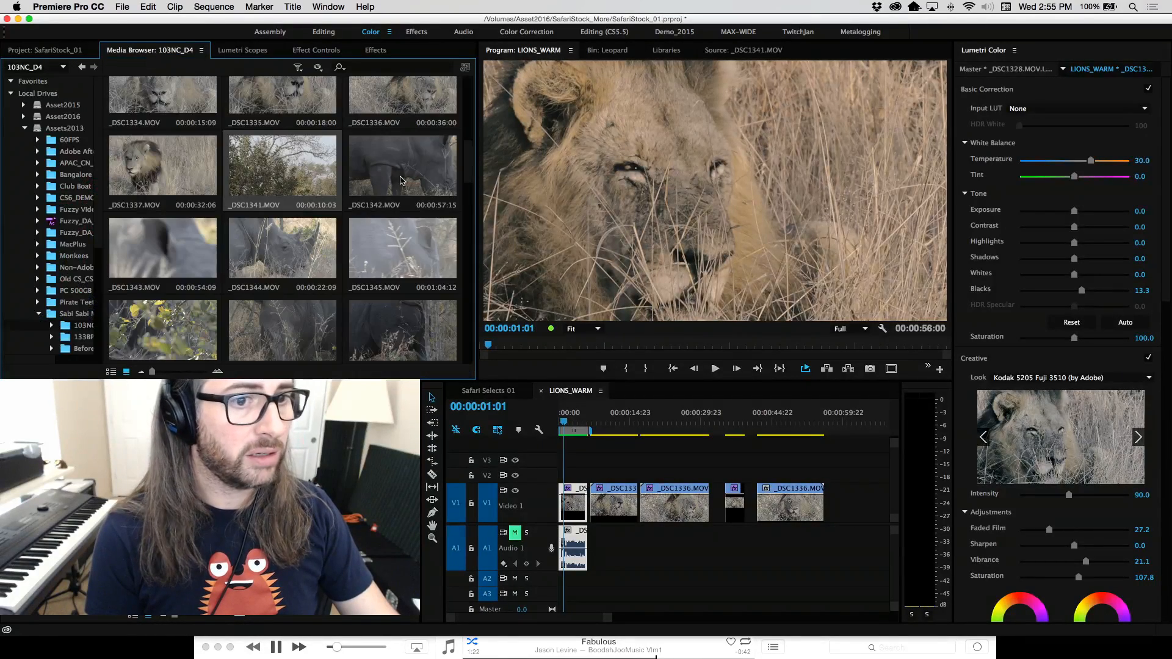
{"action": "scroll", "coordinate": [467, 172], "scroll_direction": "down", "scroll_amount": 3}
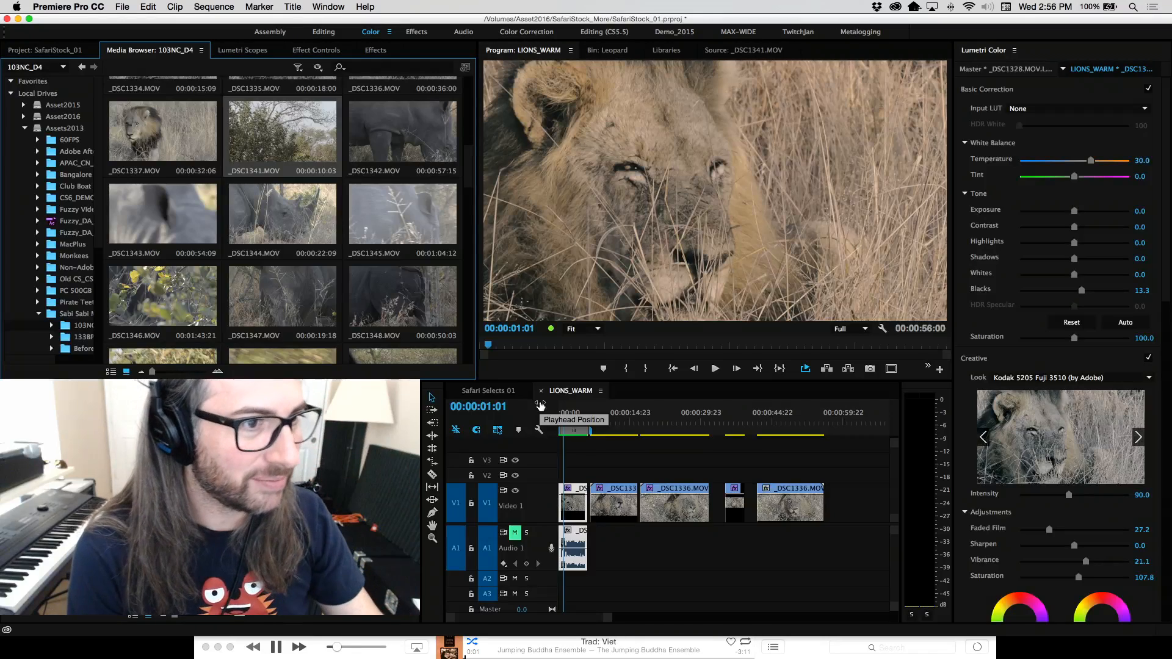
{"action": "double_click", "coordinate": [383, 138]}
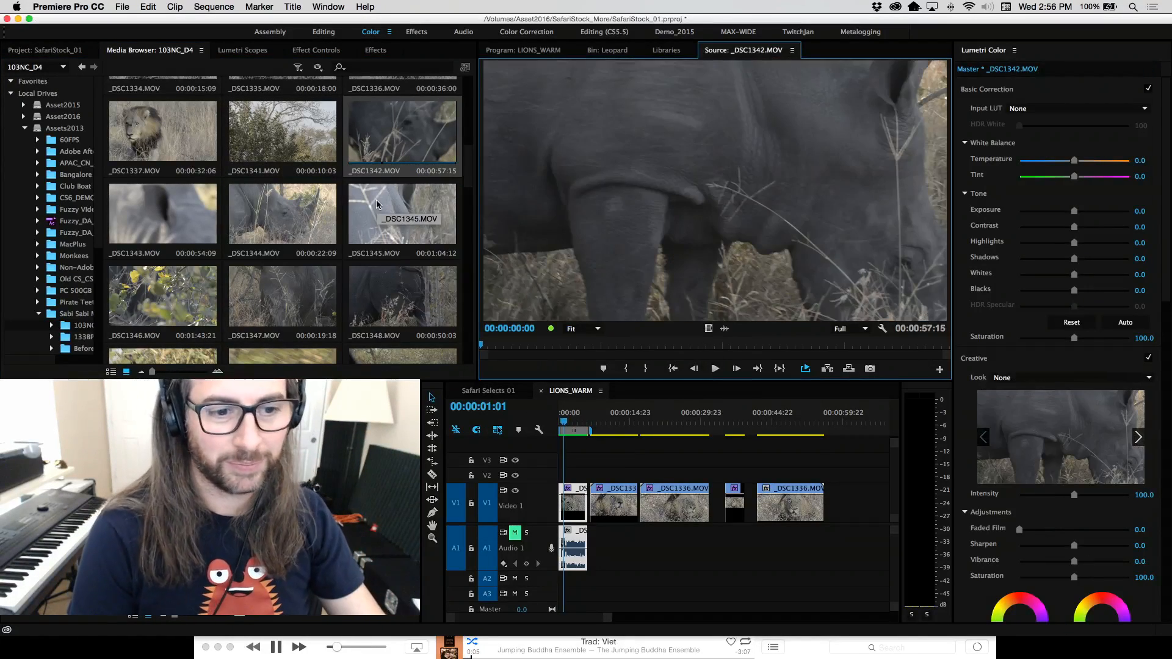
{"action": "key", "text": "space"}
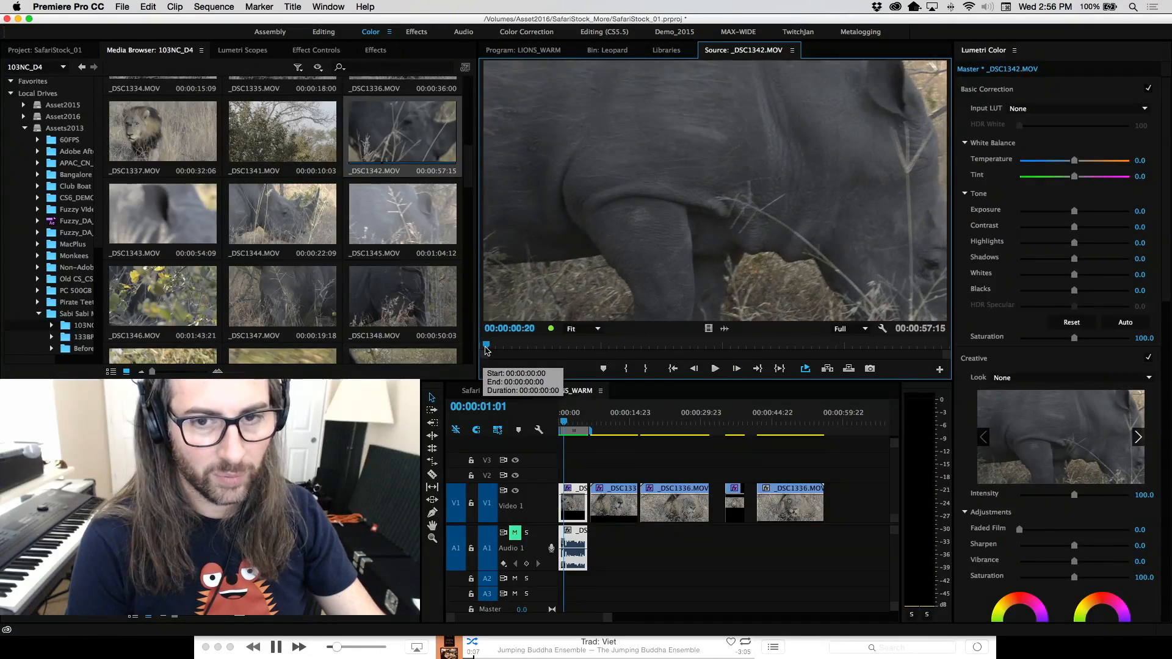
{"action": "left_click_drag", "start_coordinate": [486, 348], "coordinate": [604, 333]}
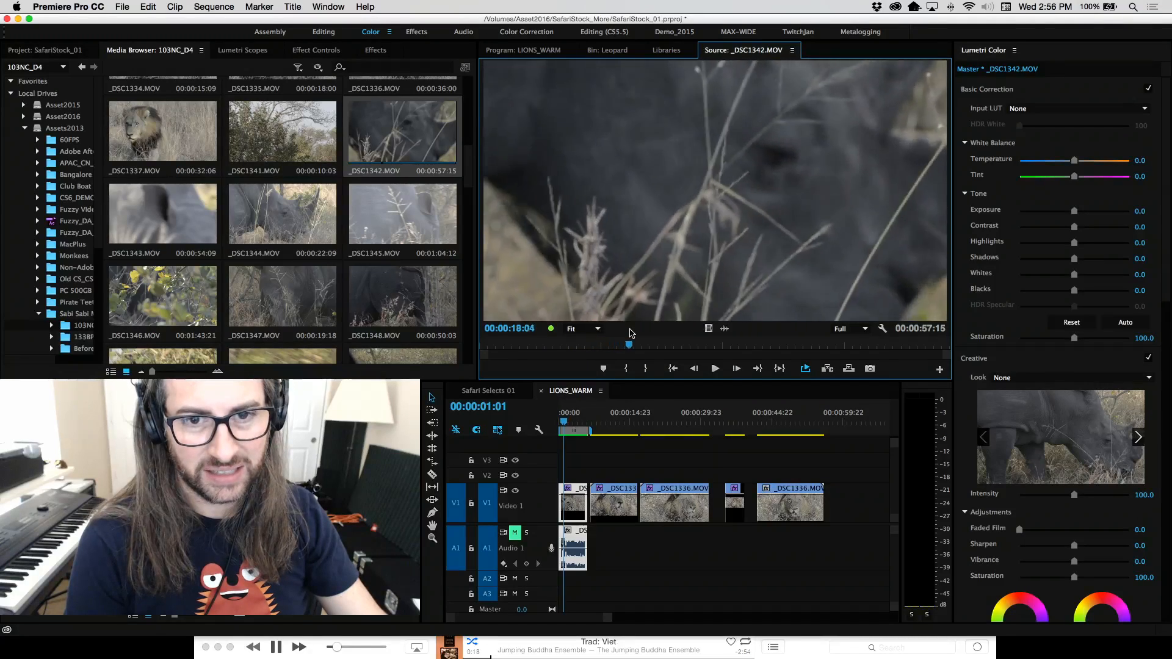
{"action": "mouse_move", "coordinate": [659, 328]}
{"action": "left_mouse_down"}
{"action": "mouse_move", "coordinate": [575, 332]}
{"action": "mouse_move", "coordinate": [671, 339]}
{"action": "left_mouse_up"}
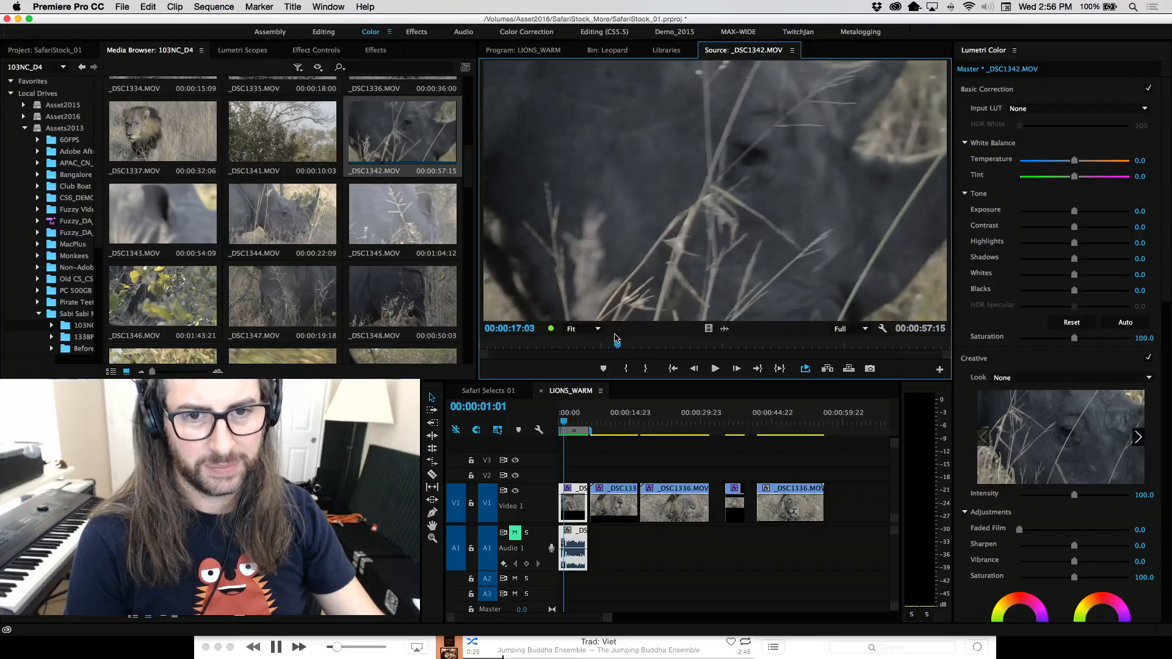
{"action": "left_click_drag", "start_coordinate": [557, 341], "coordinate": [512, 344]}
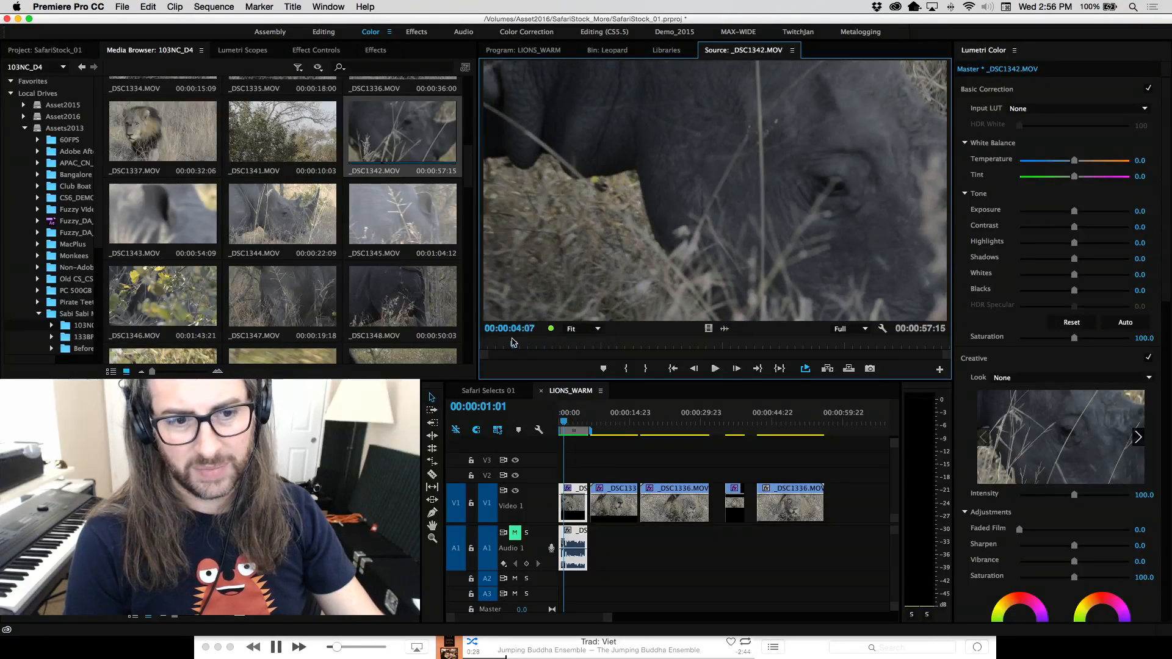
Set the source monitor's playback resolution to 1/4 and its paused resolution to 1/2.
{"action": "left_click", "coordinate": [864, 330]}
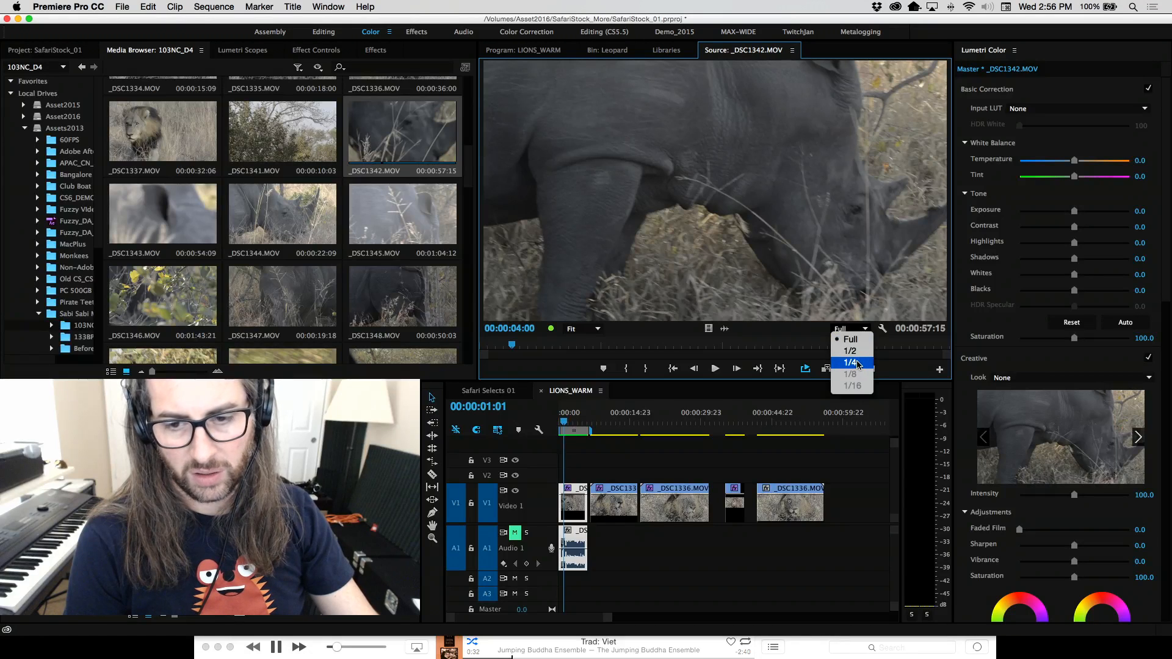
{"action": "left_click", "coordinate": [857, 363]}
{"action": "left_click", "coordinate": [881, 329]}
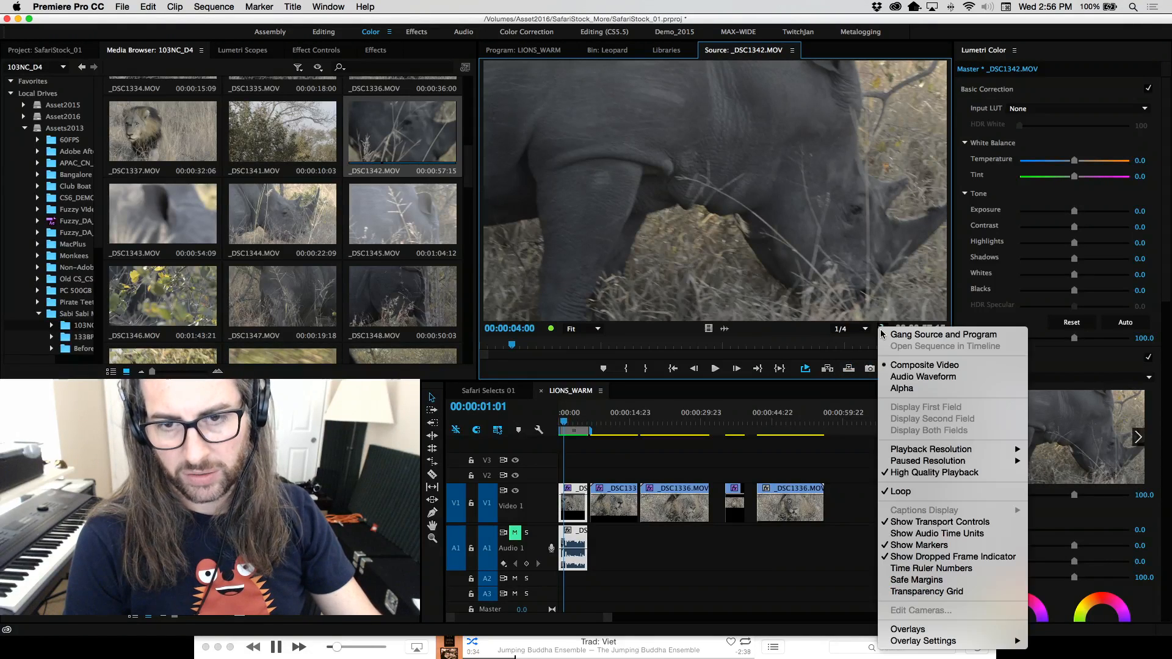
{"action": "mouse_move", "coordinate": [934, 464]}
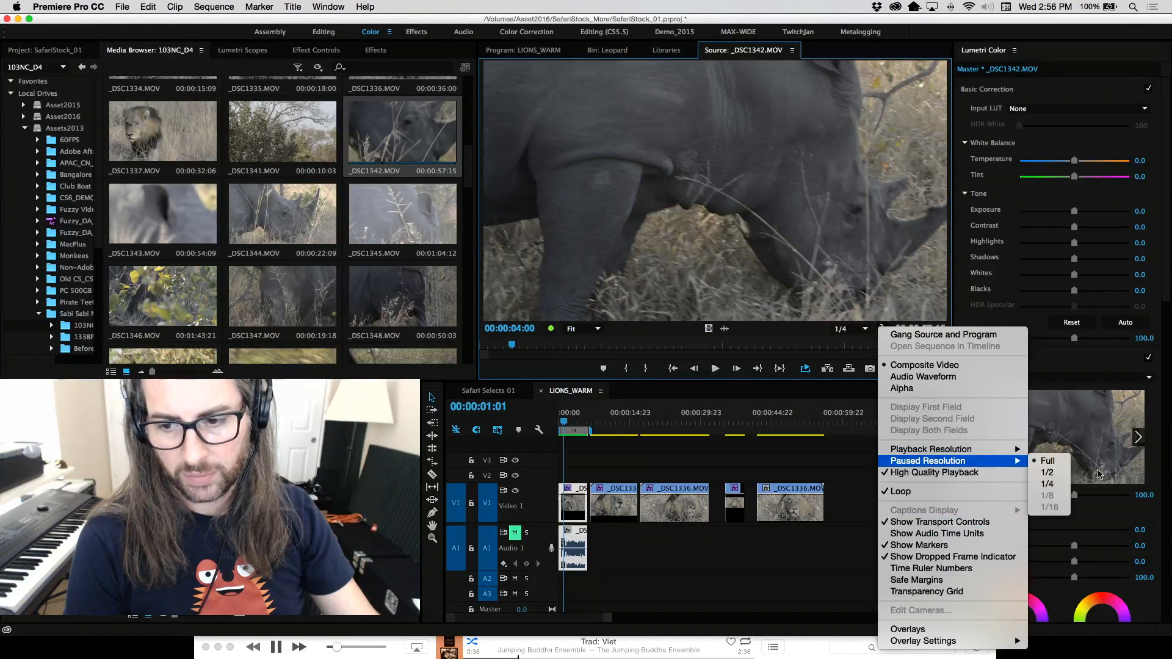
{"action": "left_click", "coordinate": [1044, 473]}
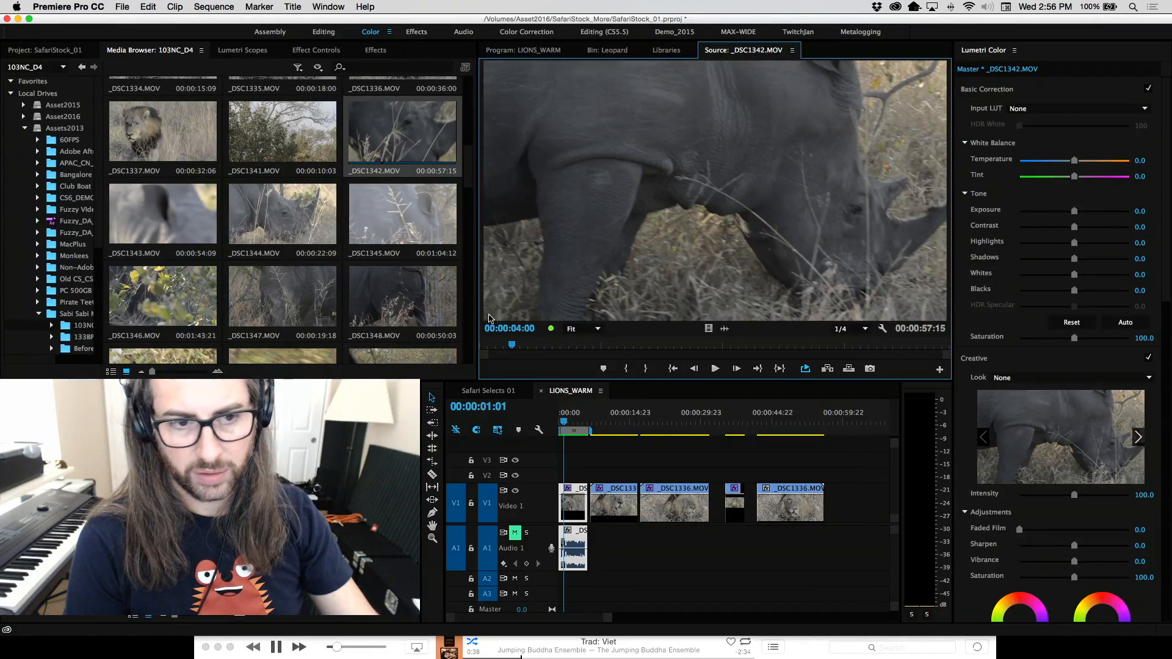
Scrub _DSC1342.MOV to about 00:00:18:19 and play the rhino close-up to 00:00:23:12.
{"action": "left_click_drag", "start_coordinate": [510, 346], "coordinate": [634, 346]}
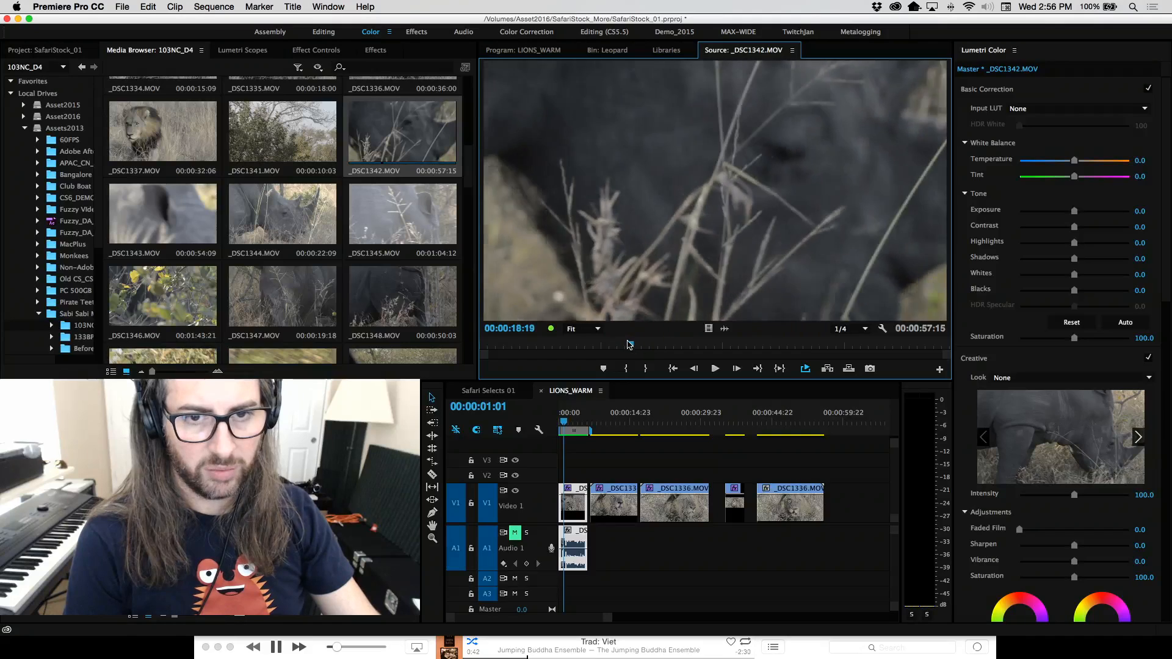
{"action": "key", "text": "space"}
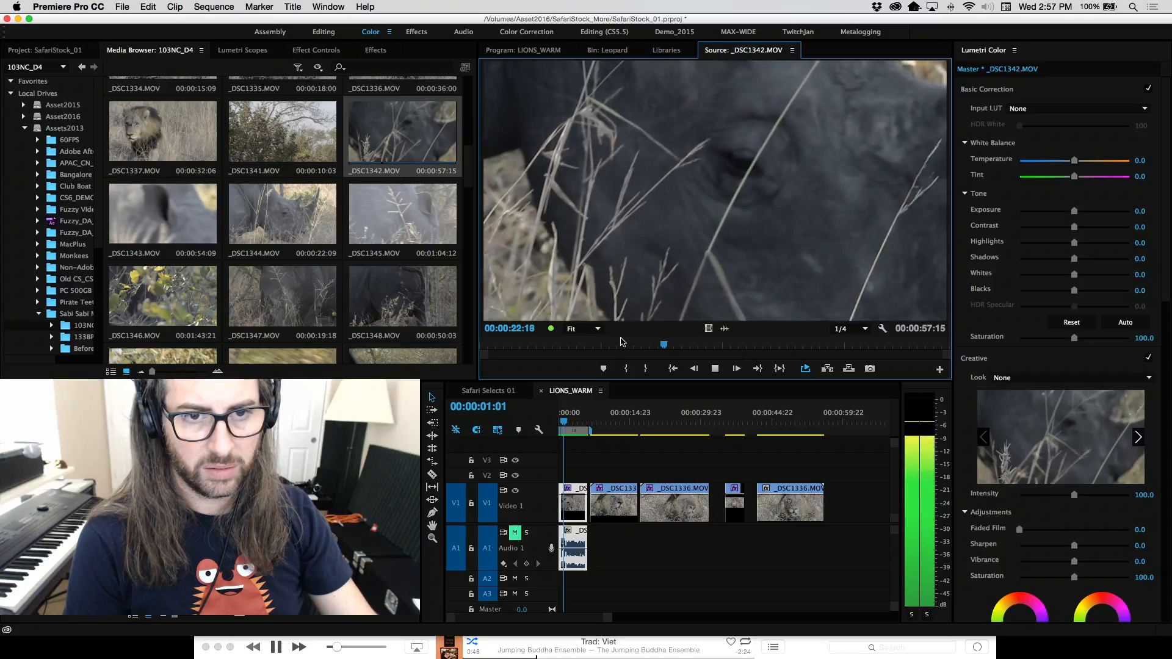
{"action": "key", "text": "space"}
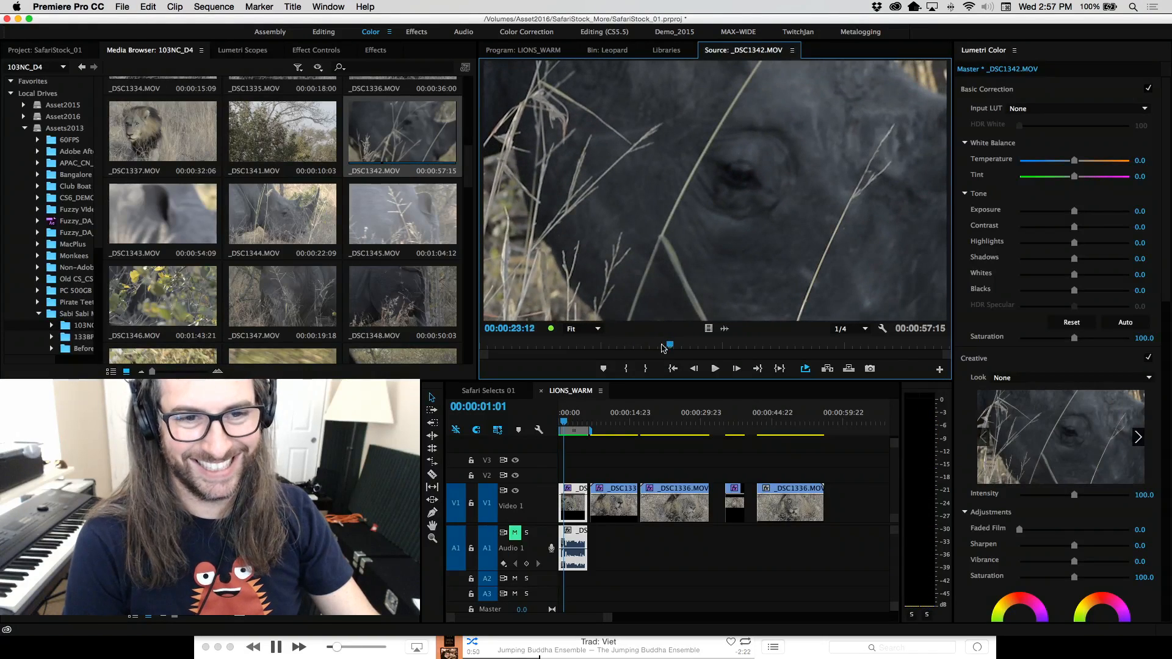
Scrub _DSC1342.MOV back to about 00:00:20:07 in the source monitor and save the project.
{"action": "mouse_move", "coordinate": [663, 348]}
{"action": "left_mouse_down"}
{"action": "mouse_move", "coordinate": [508, 341]}
{"action": "mouse_move", "coordinate": [644, 345]}
{"action": "left_mouse_up"}
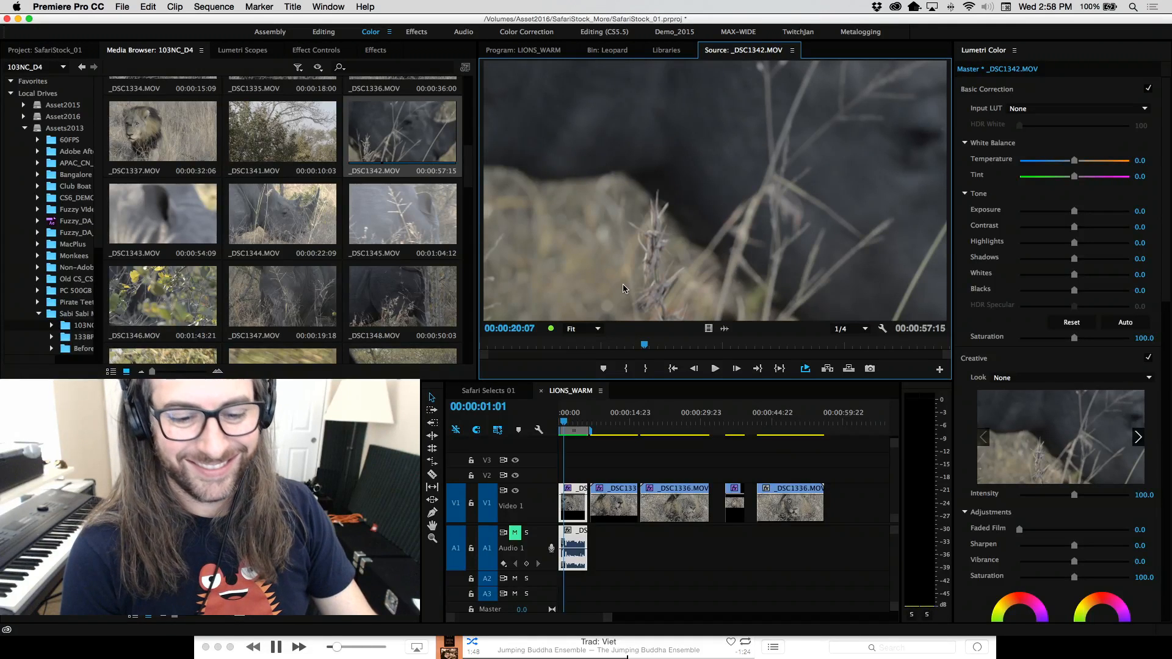
{"action": "key", "text": "super+s"}
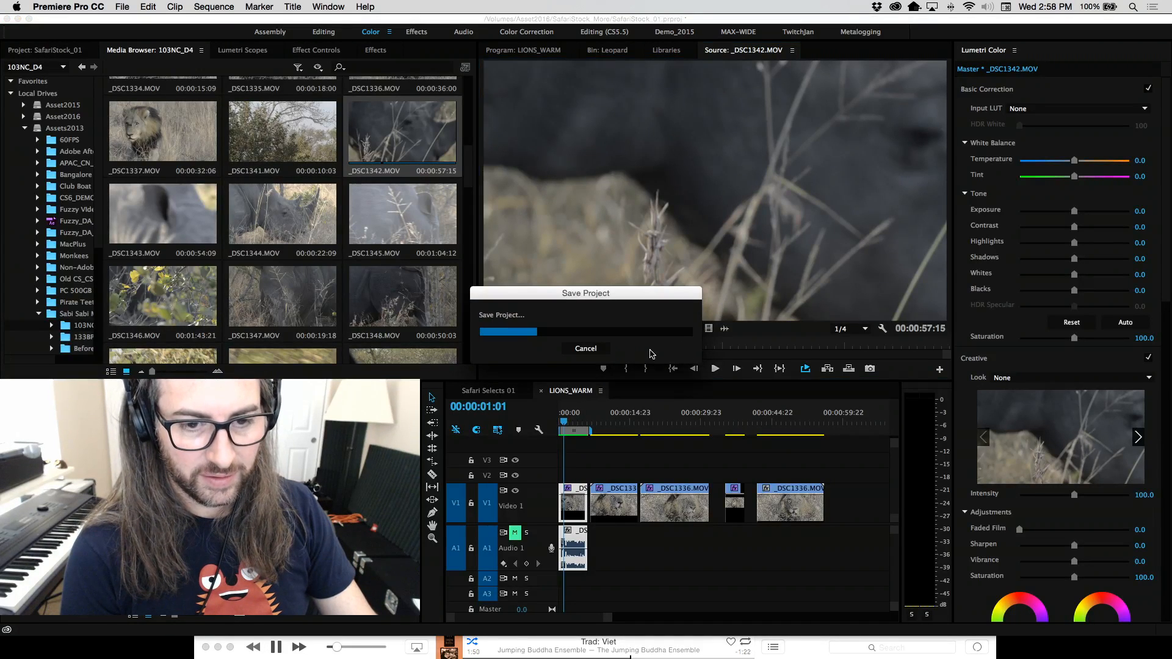
Return _DSC1342.MOV to its start and add only its video to V1 after the last clip in LIONS_WARM, leaving a small gap.
{"action": "left_click", "coordinate": [607, 346]}
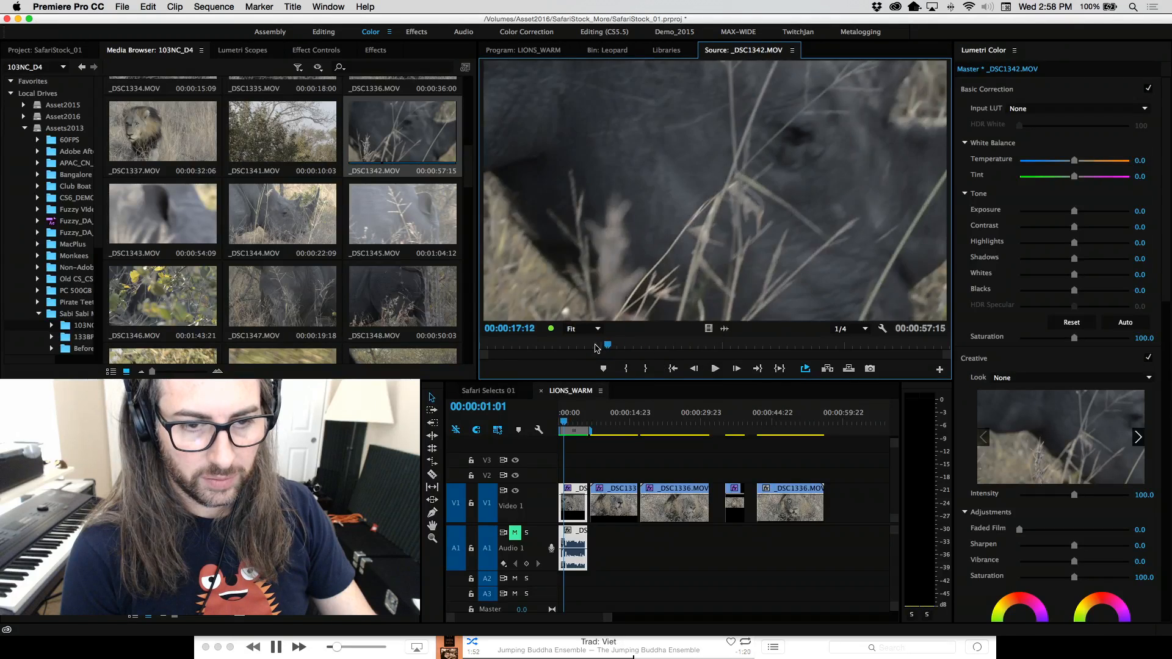
{"action": "left_click_drag", "start_coordinate": [596, 349], "coordinate": [468, 348]}
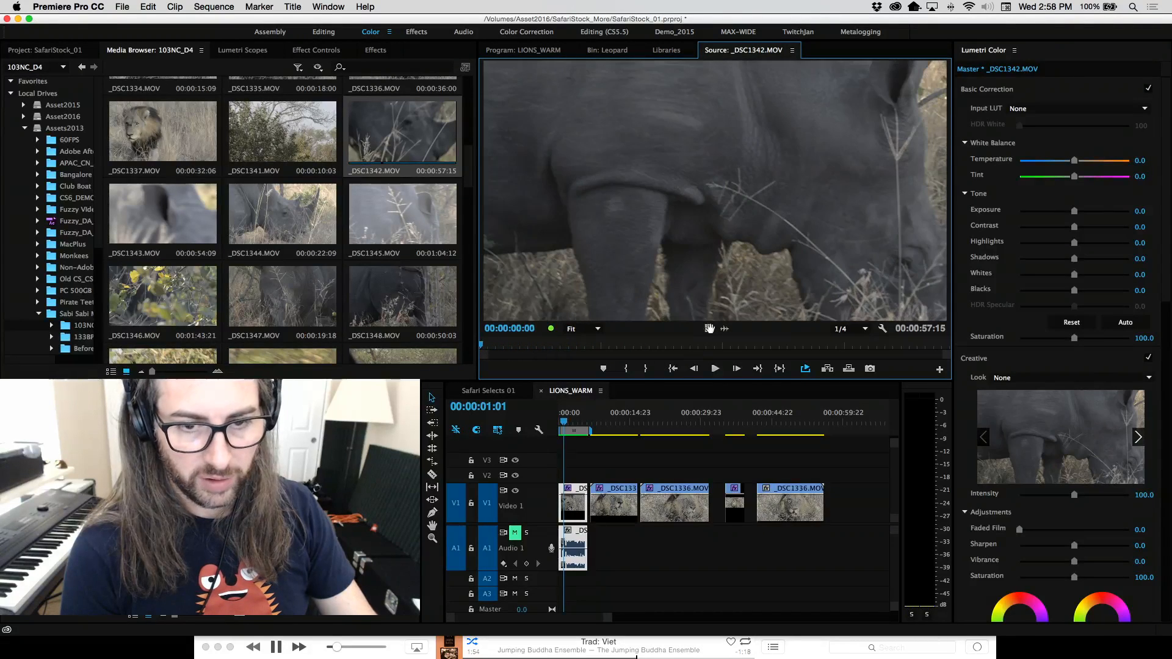
{"action": "left_click_drag", "start_coordinate": [710, 328], "coordinate": [839, 498]}
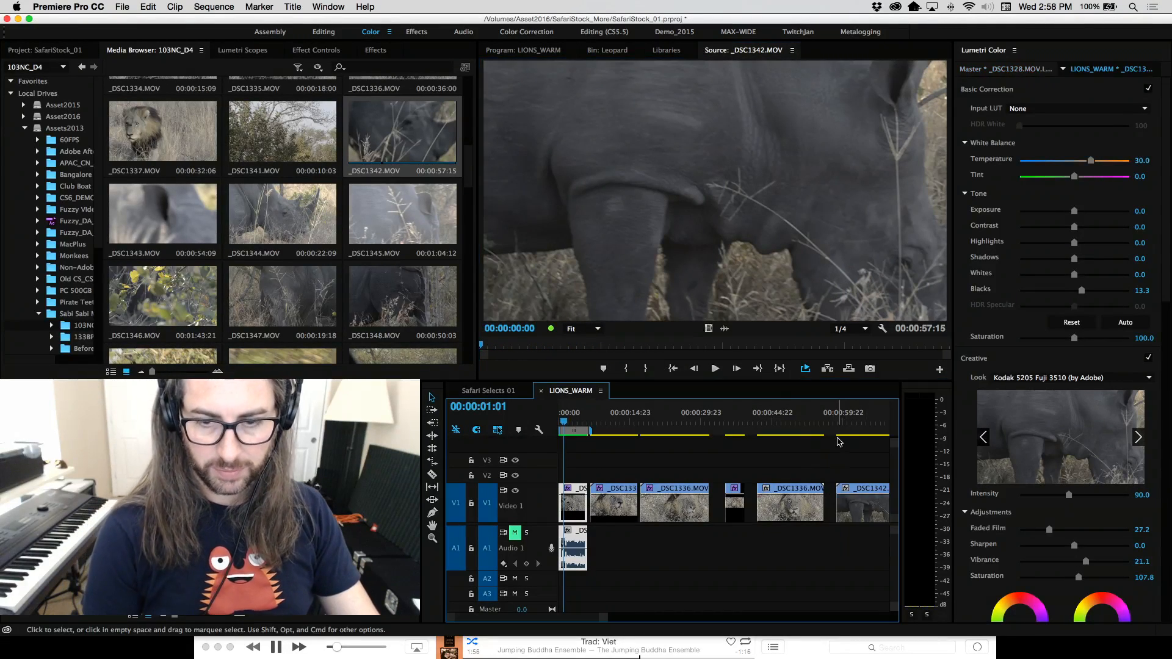
Play the added rhino clip in LIONS_WARM from its first part through to about 00:01:33:09.
{"action": "left_click", "coordinate": [837, 429]}
{"action": "key", "text": "minus"}
{"action": "key", "text": "minus"}
{"action": "key", "text": "minus"}
{"action": "key", "text": "space"}
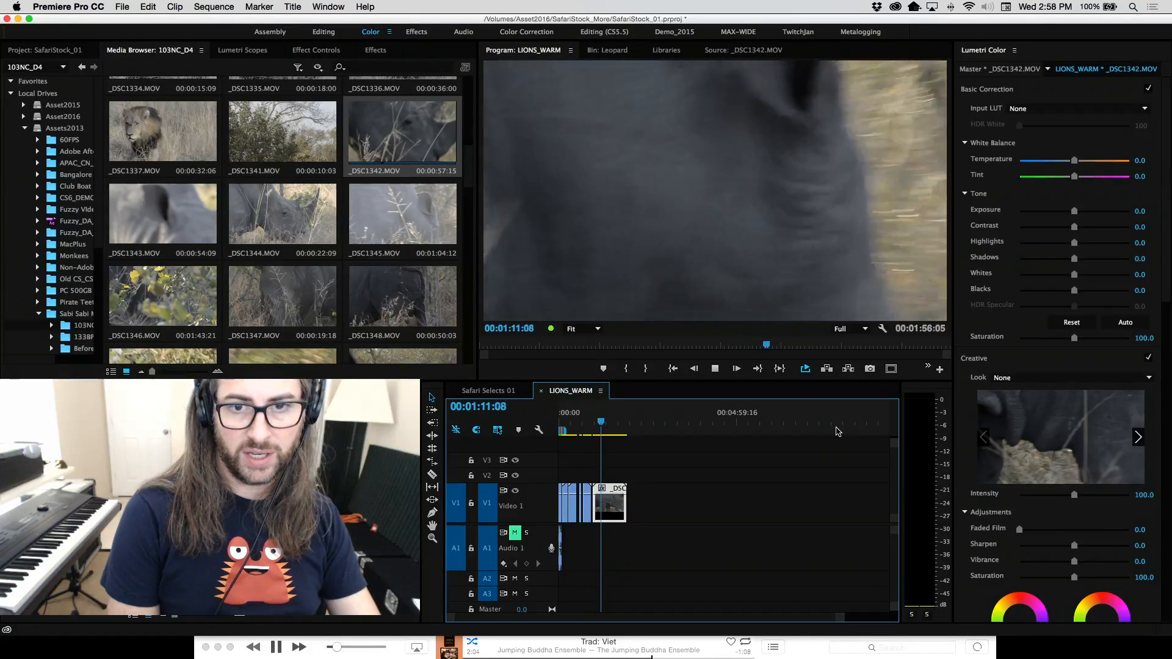
{"action": "key", "text": "space"}
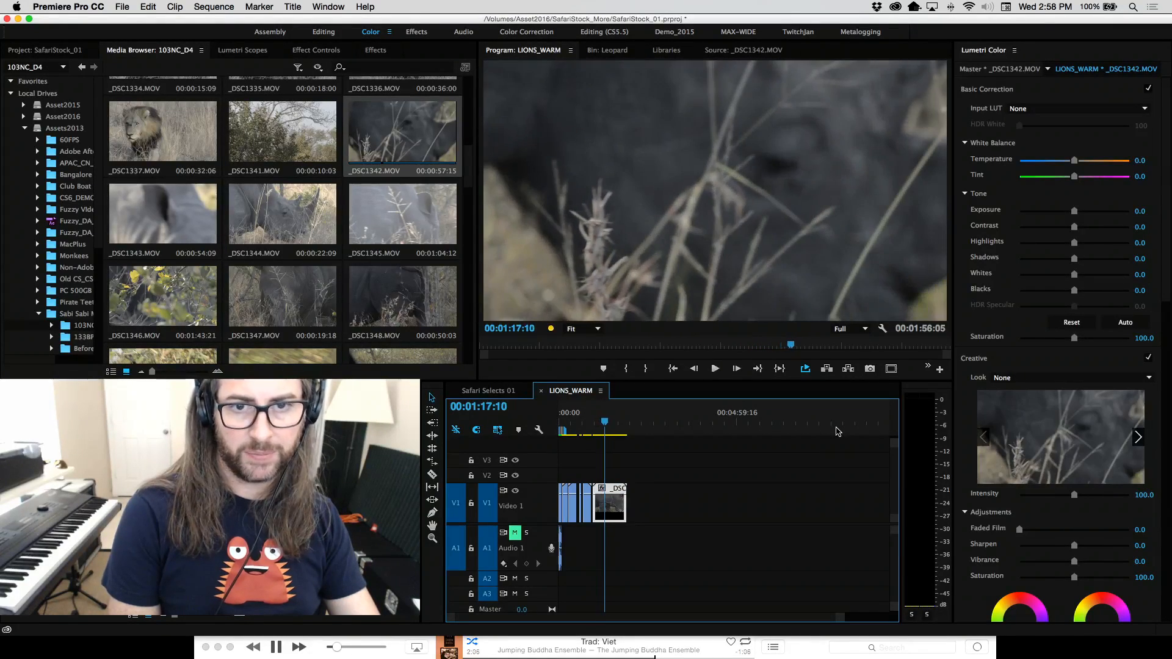
{"action": "key", "text": "j"}
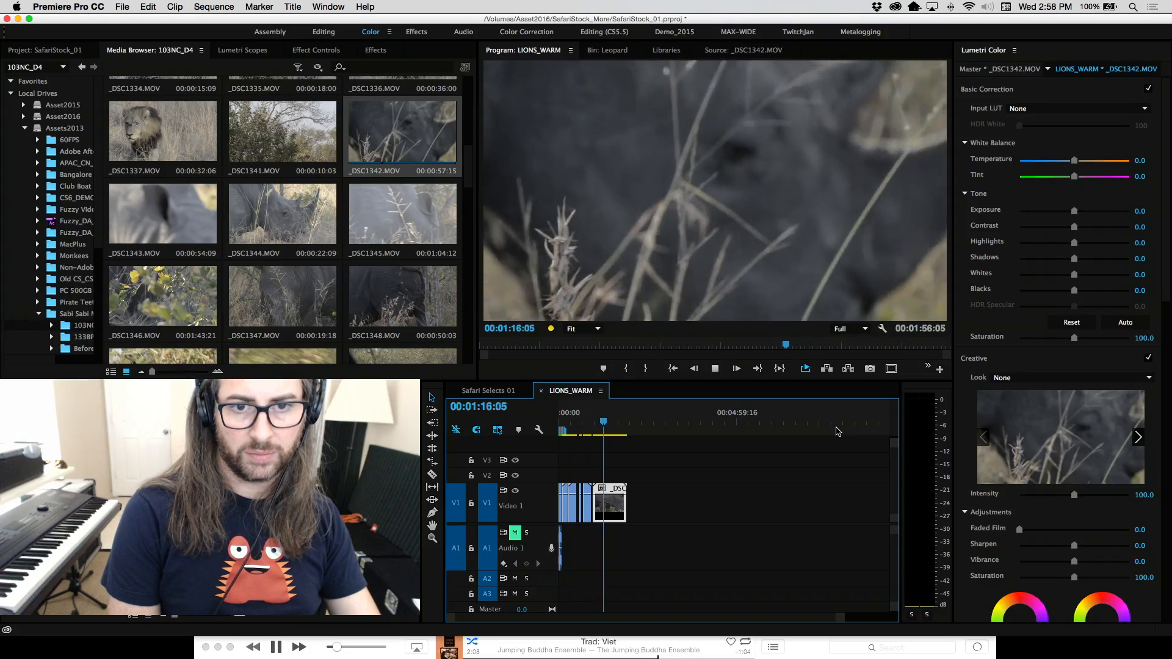
{"action": "key", "text": "space"}
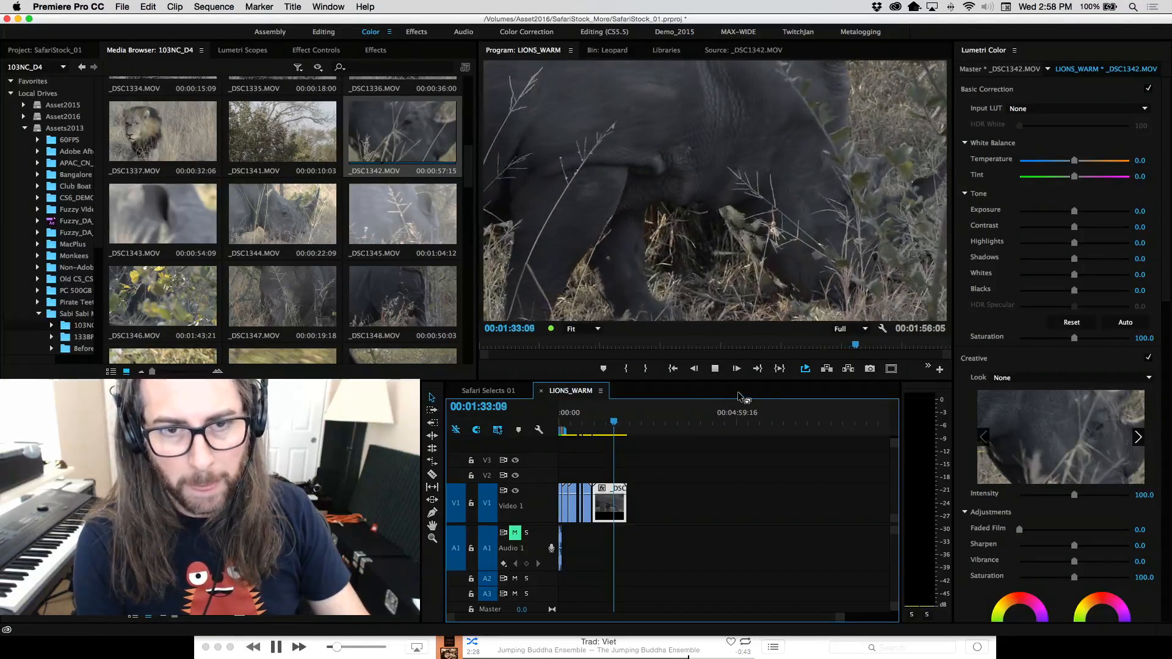
Shuttle back and forth between about 00:01:30:00 and 00:01:33:03 to examine the rhino's movement for a cut point.
{"action": "key", "text": "j"}
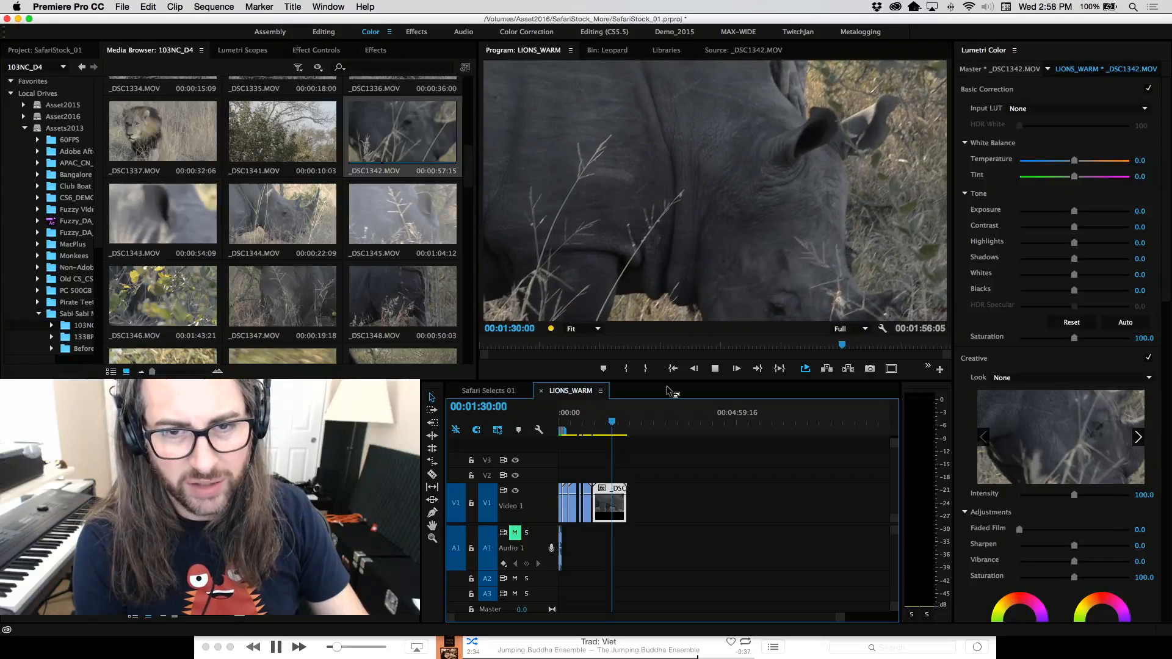
{"action": "key", "text": "l"}
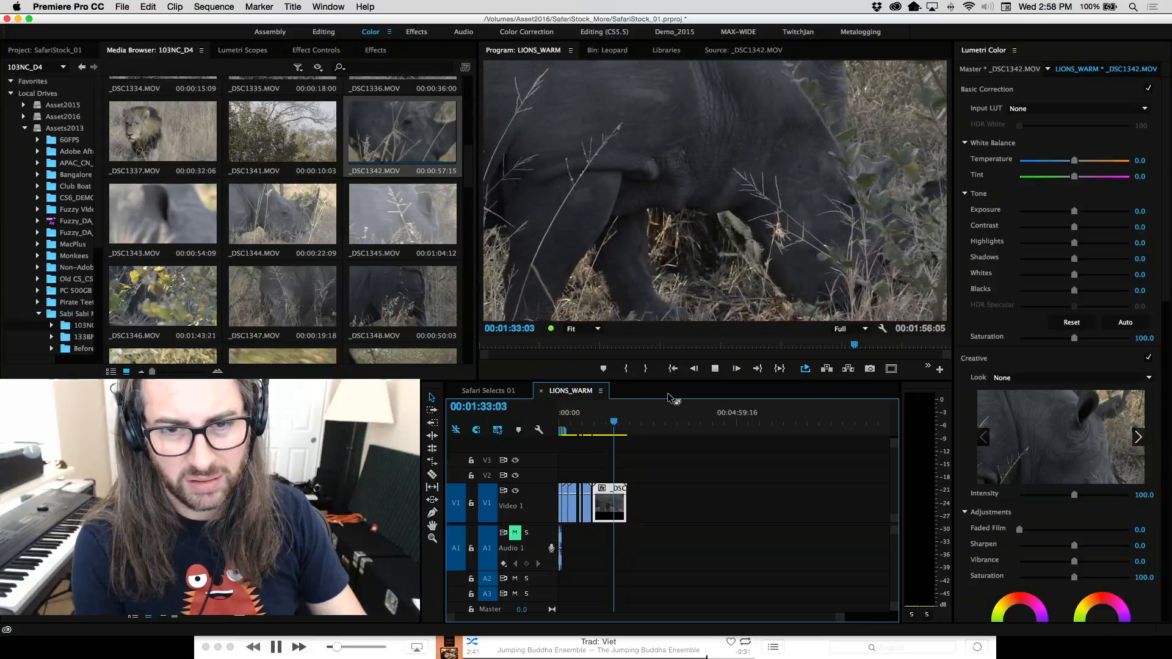
{"action": "key", "text": "l"}
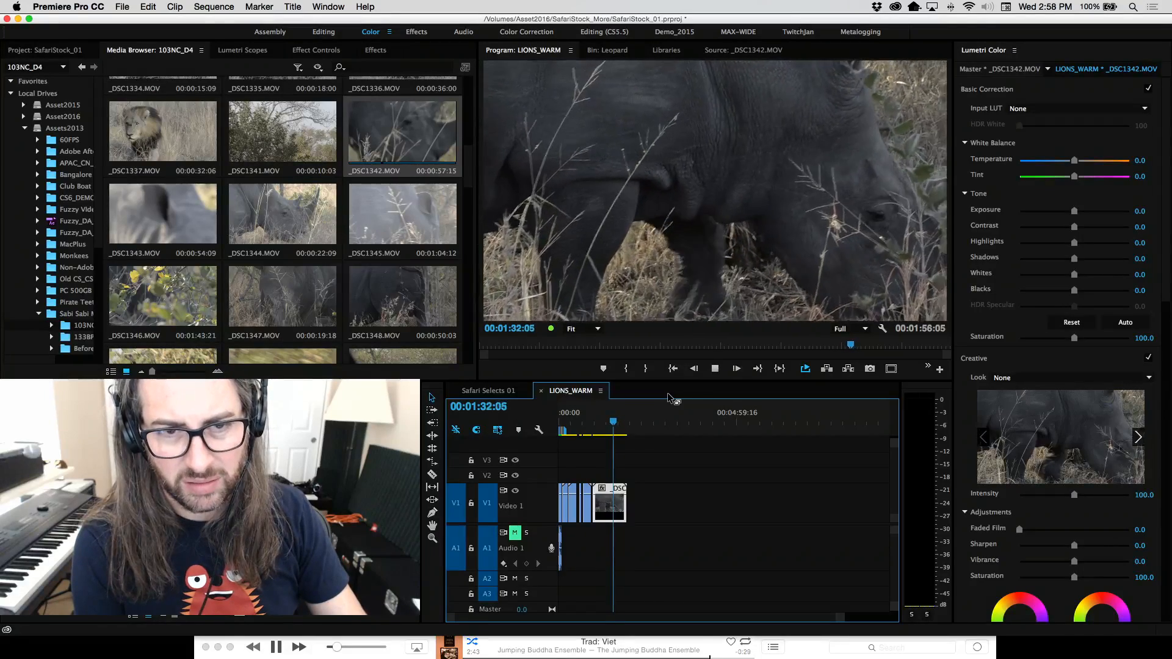
{"action": "key", "text": "j"}
{"action": "key", "text": "l"}
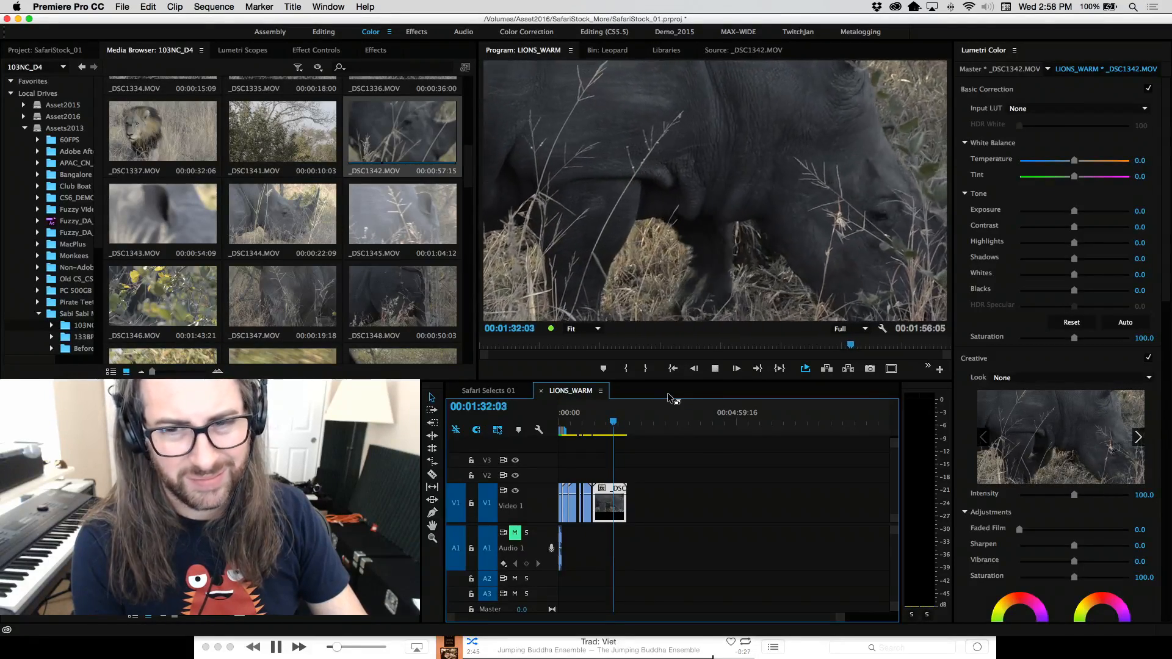
{"action": "key", "text": "j"}
{"action": "key", "text": "l"}
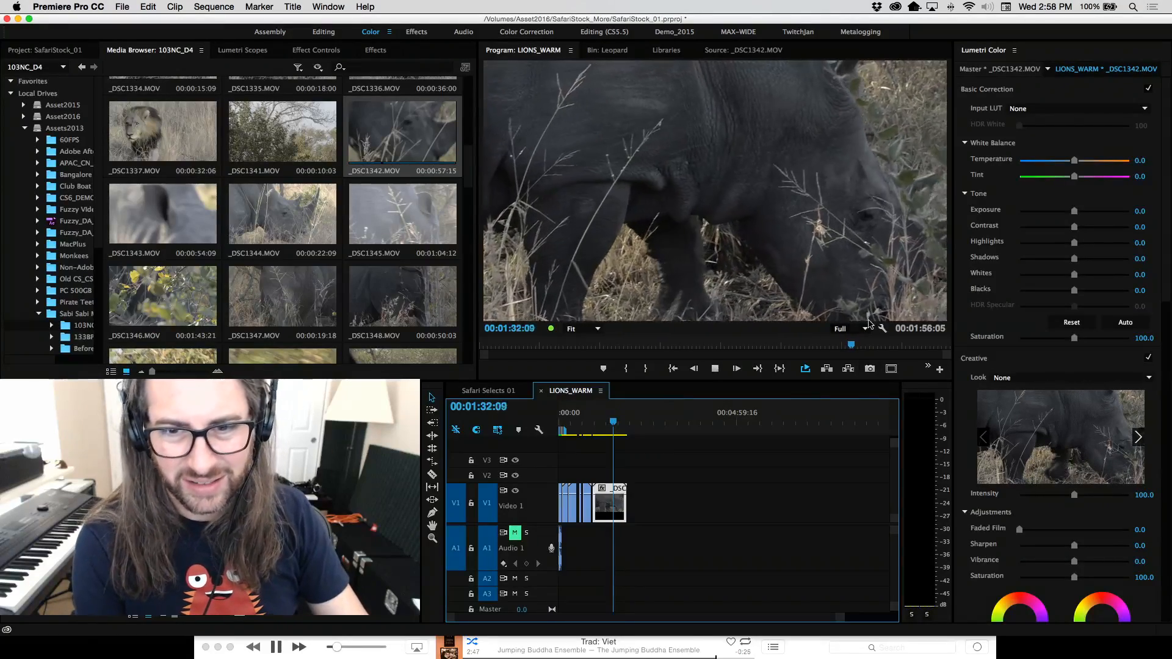
{"action": "key", "text": "j"}
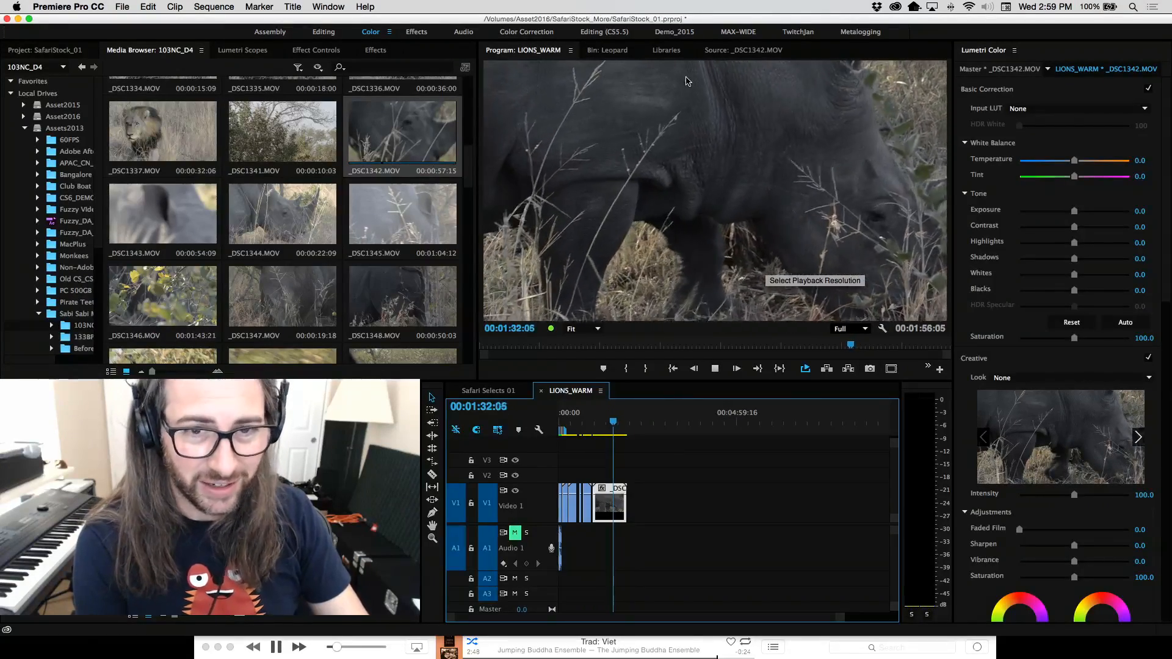
{"action": "key", "text": "l"}
{"action": "key", "text": "j"}
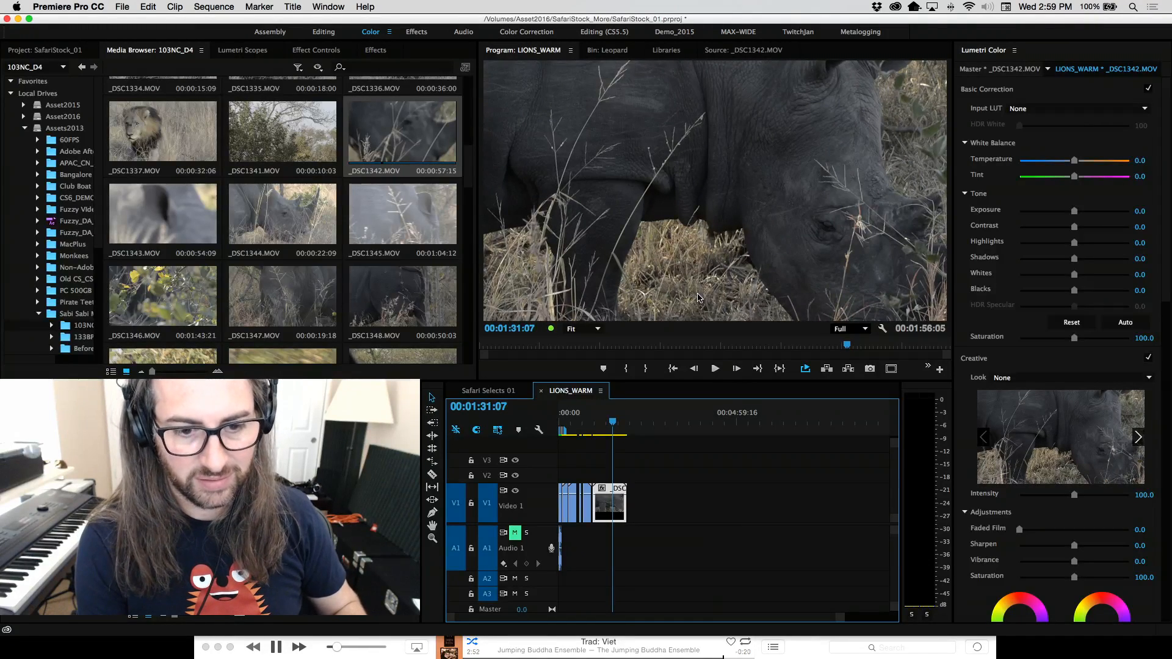
Park the playhead at 00:01:30:09 and split the rhino clip there with the Razor tool.
{"action": "key", "text": "j"}
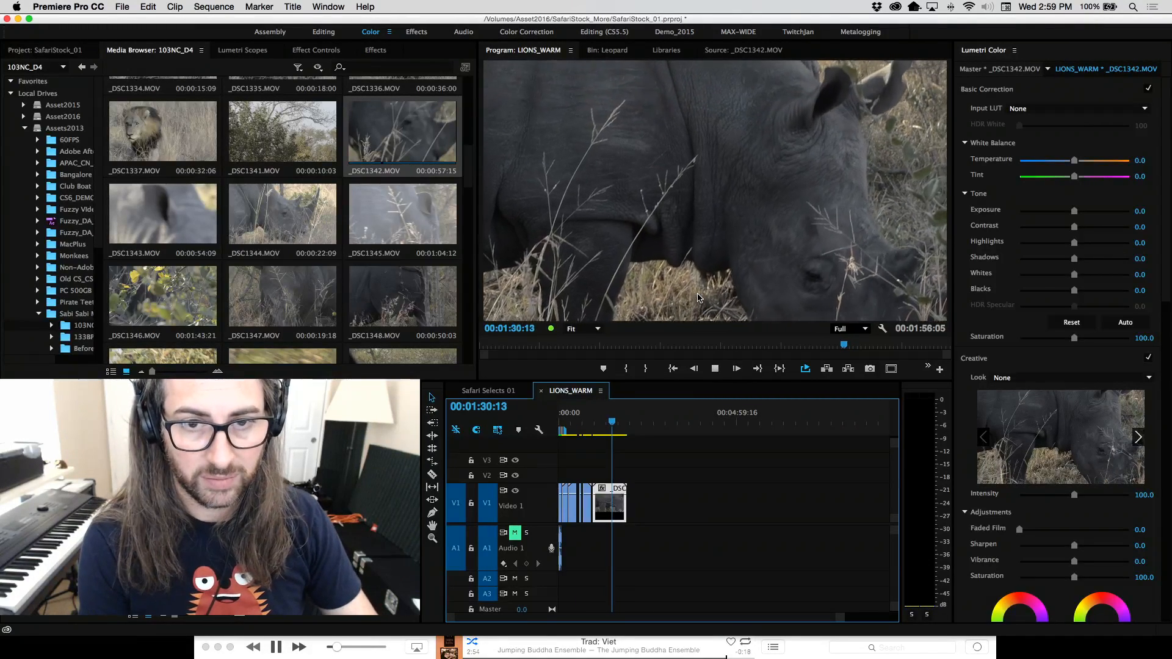
{"action": "key", "text": "k"}
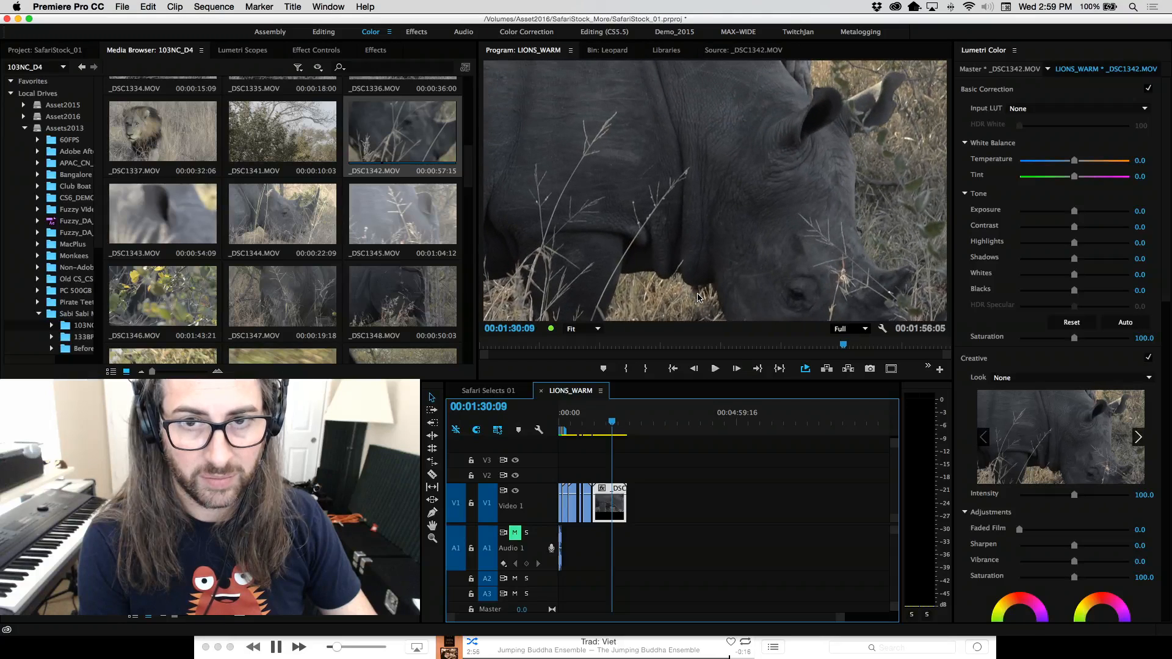
{"action": "key", "text": "c"}
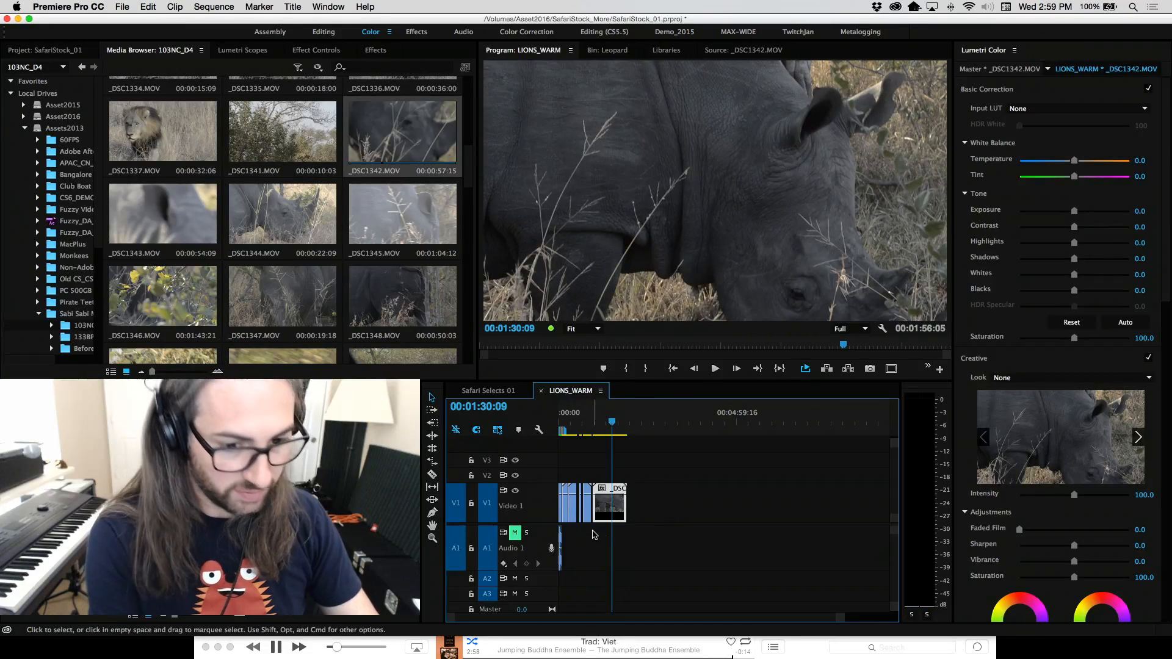
{"action": "left_click", "coordinate": [618, 502]}
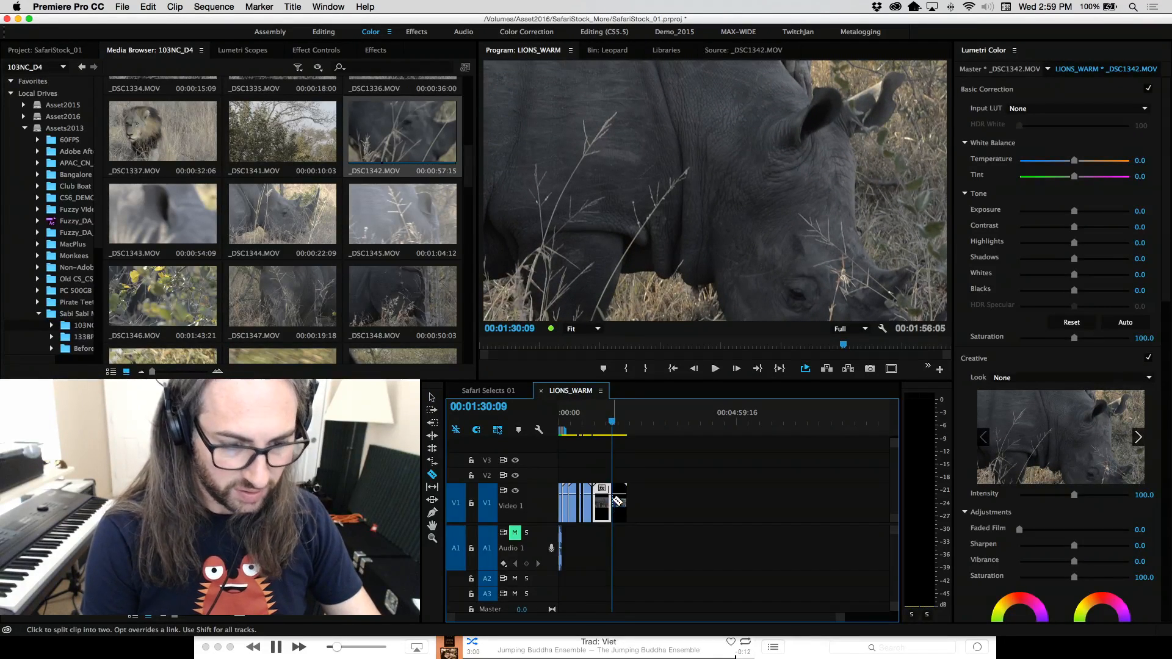
Review the second rhino segment and trim both its ends to the part around 00:01:36:18, ending at 00:01:38:19.
{"action": "key", "text": "l"}
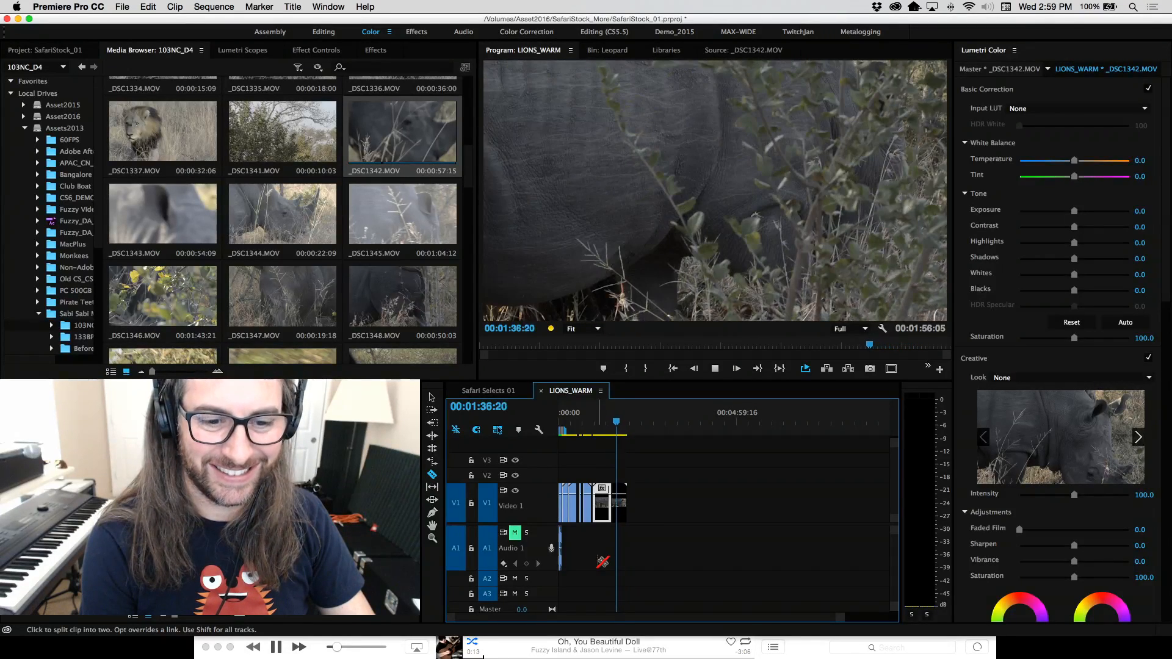
{"action": "key", "text": "space"}
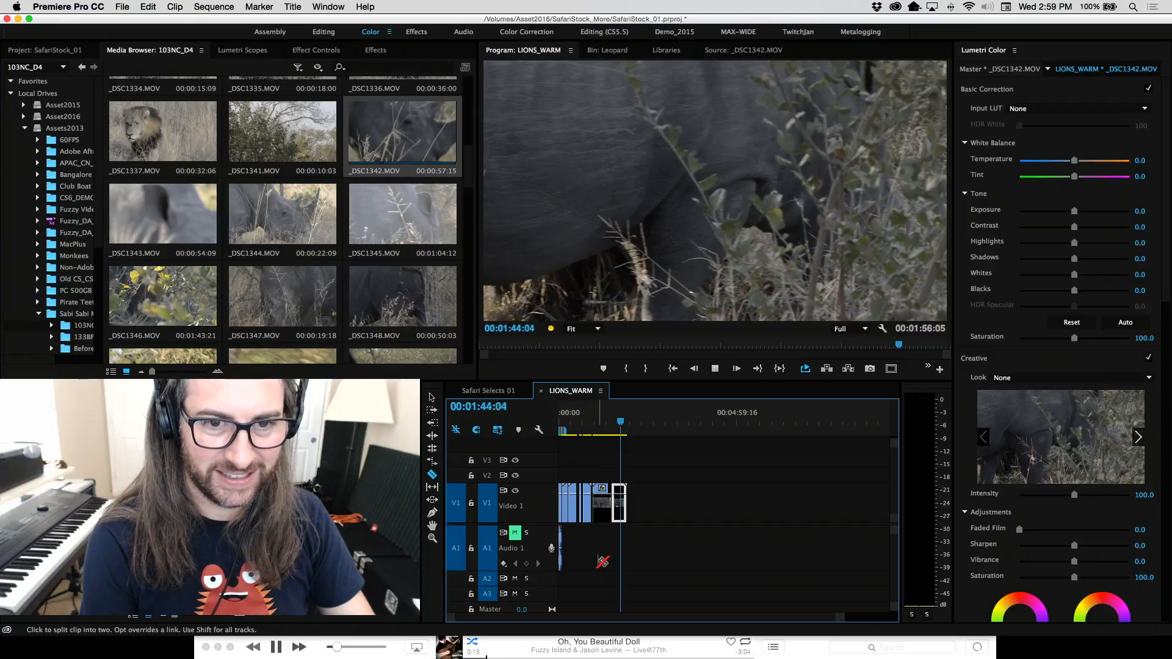
{"action": "key", "text": "equal"}
{"action": "key", "text": "equal"}
{"action": "key", "text": "equal"}
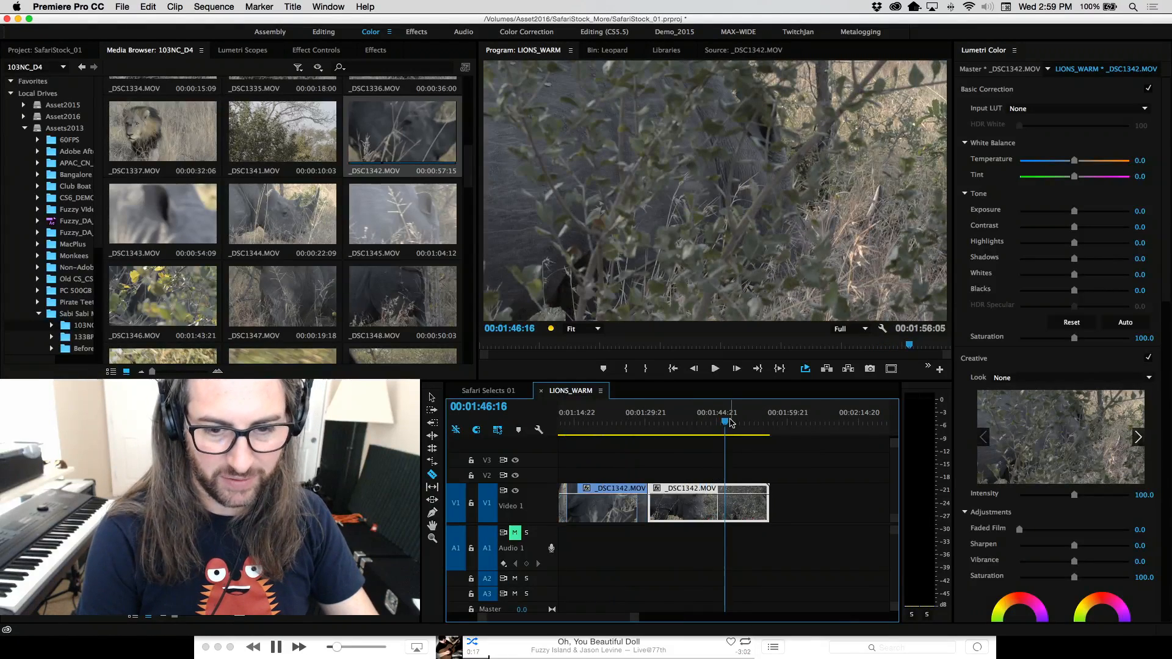
{"action": "left_click_drag", "start_coordinate": [692, 422], "coordinate": [676, 418]}
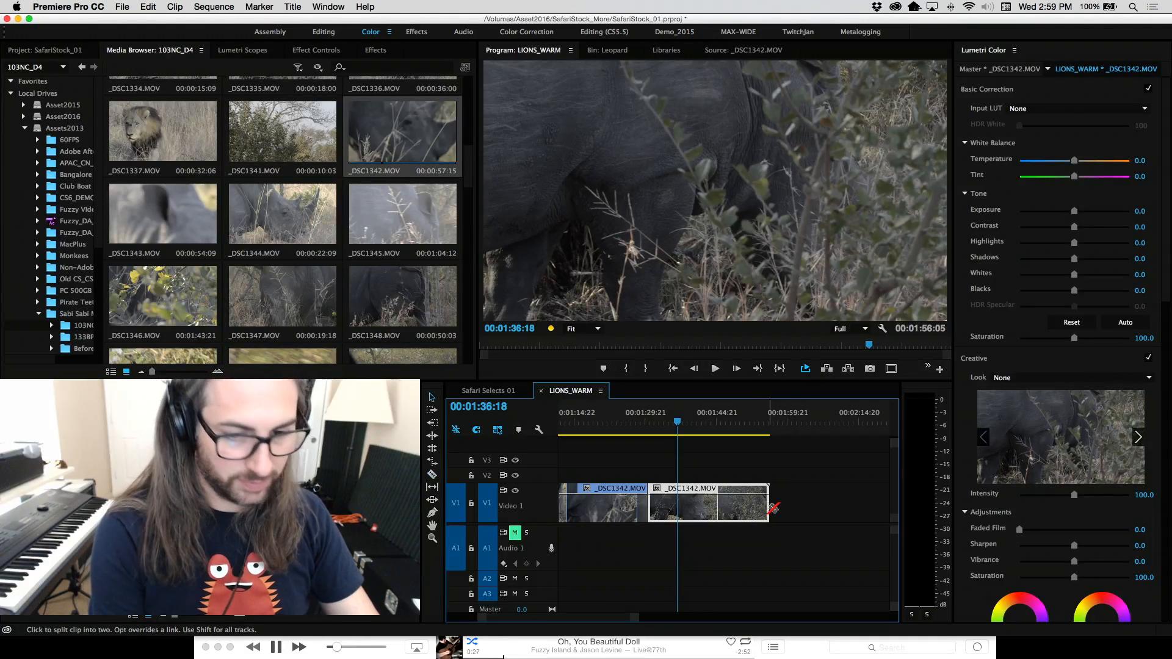
{"action": "left_click_drag", "start_coordinate": [766, 505], "coordinate": [670, 505]}
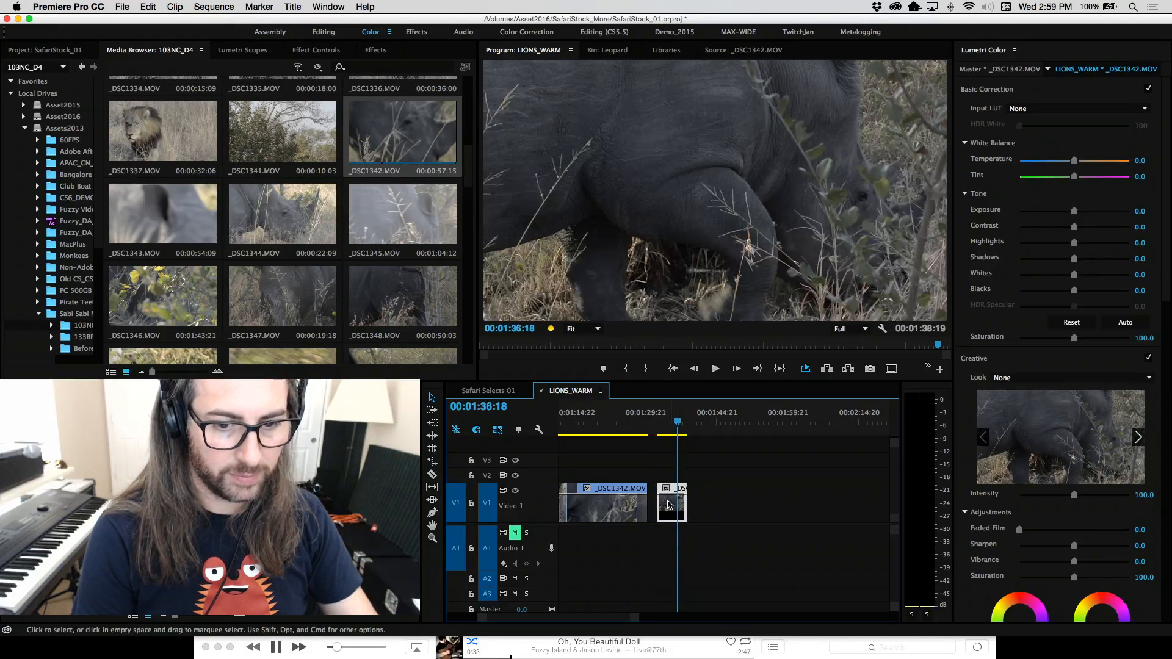
Apply the Warp Stabilizer effect to the trimmed second rhino segment.
{"action": "left_click", "coordinate": [371, 52]}
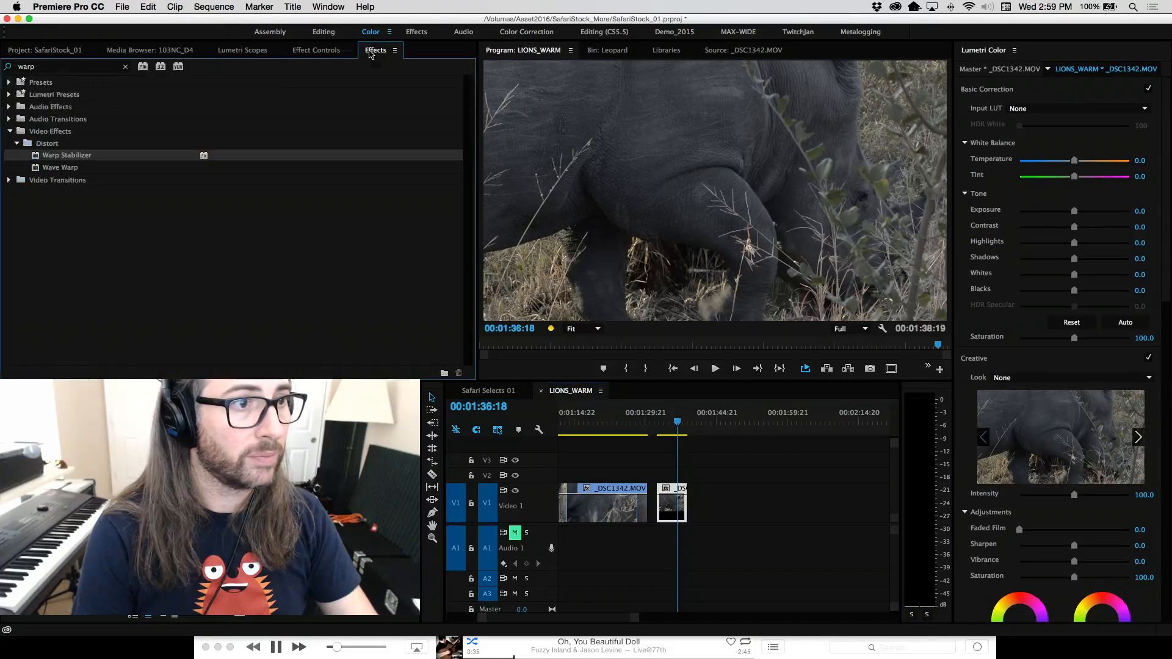
{"action": "double_click", "coordinate": [37, 157]}
Play the first _DSC1342.MOV segment to 00:01:10:18, and return the playhead to 00:00:59:05.
{"action": "mouse_move", "coordinate": [615, 425]}
{"action": "left_mouse_down"}
{"action": "mouse_move", "coordinate": [628, 425]}
{"action": "mouse_move", "coordinate": [598, 427]}
{"action": "mouse_move", "coordinate": [649, 420]}
{"action": "mouse_move", "coordinate": [631, 423]}
{"action": "left_mouse_up"}
{"action": "key", "text": "minus"}
{"action": "key", "text": "minus"}
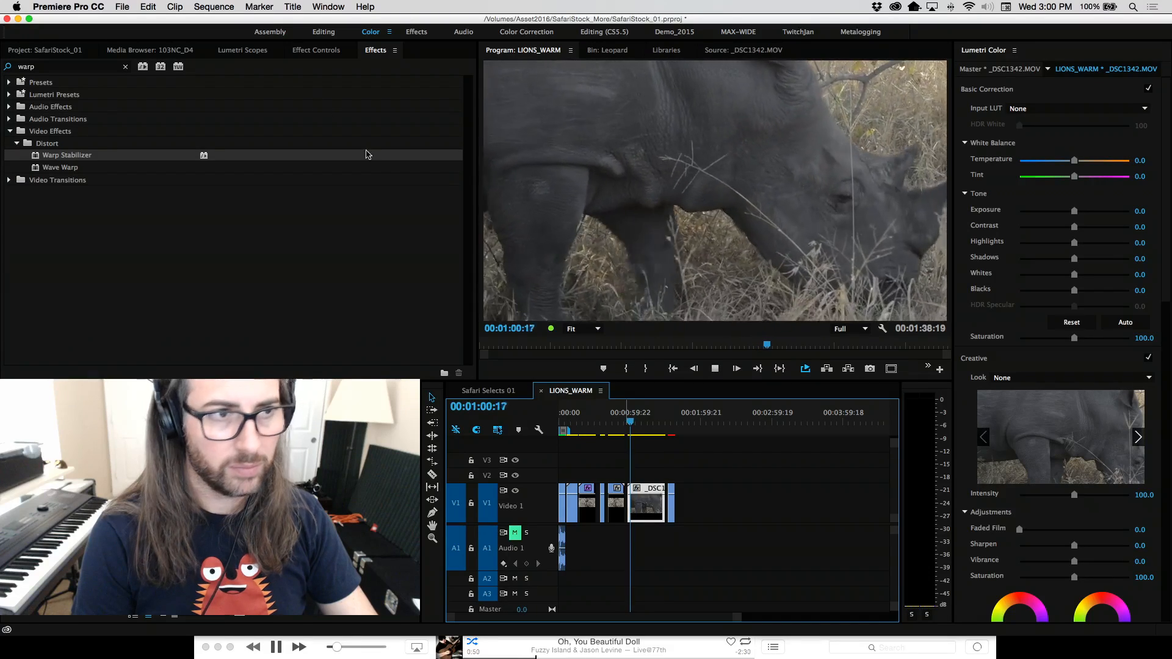
{"action": "left_click", "coordinate": [162, 53]}
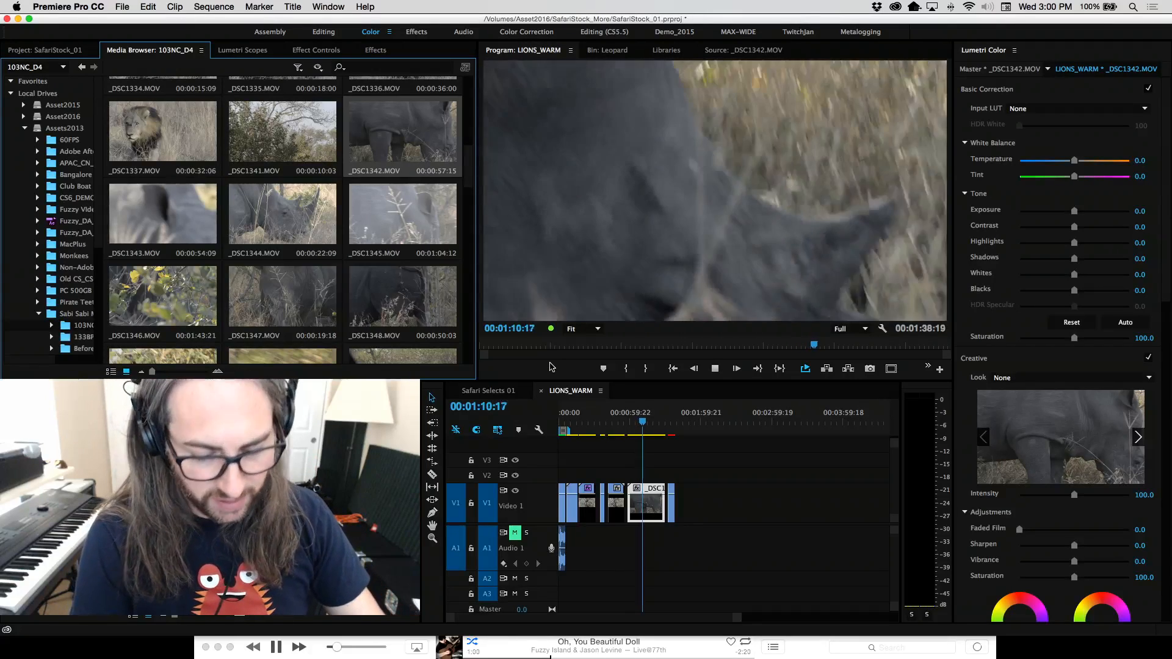
{"action": "key", "text": "space"}
{"action": "mouse_move", "coordinate": [590, 650]}
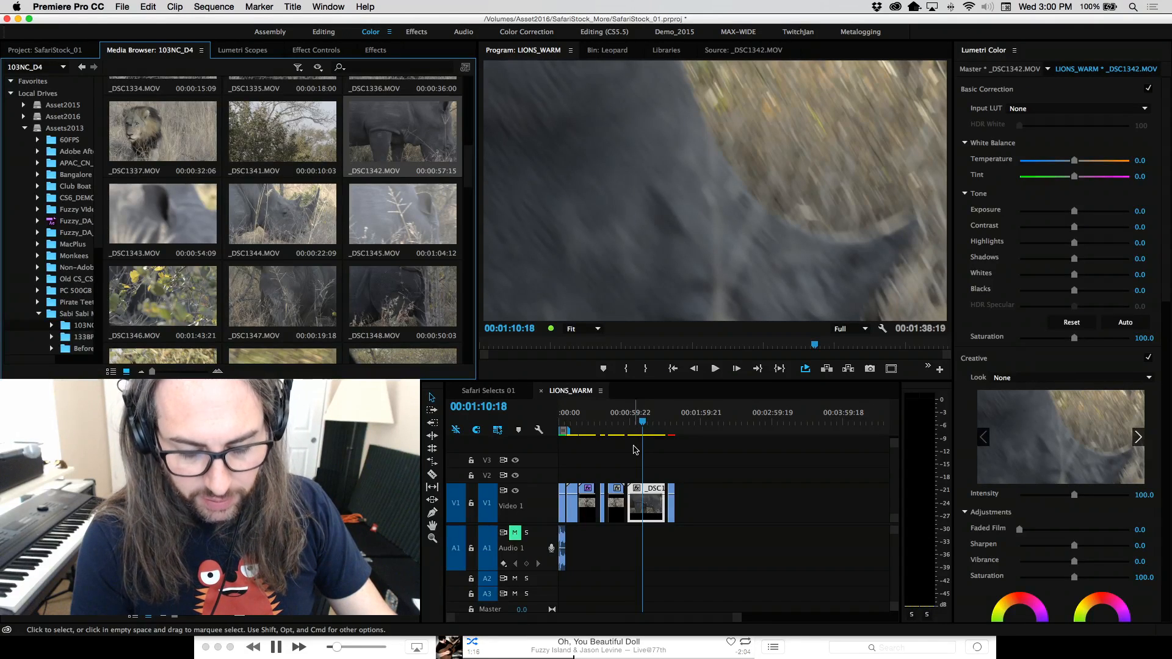
{"action": "left_click_drag", "start_coordinate": [646, 421], "coordinate": [629, 420]}
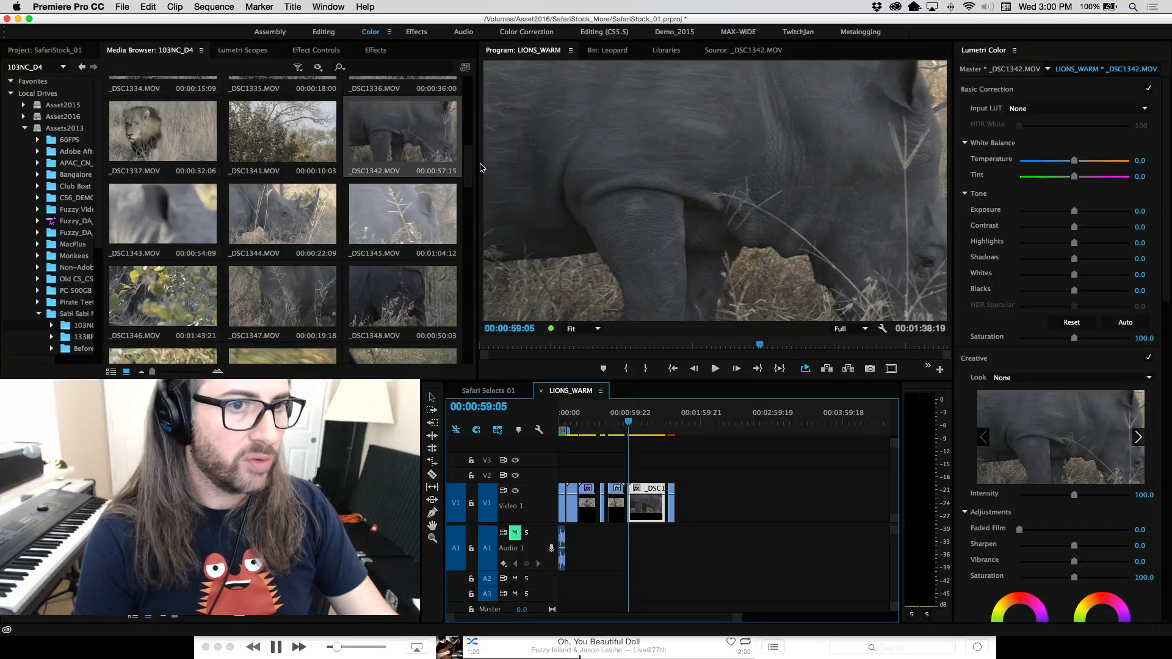
Open _DSC1343.MOV in the source monitor and scrub through the rhino footage to about 00:00:51:11.
{"action": "double_click", "coordinate": [141, 213]}
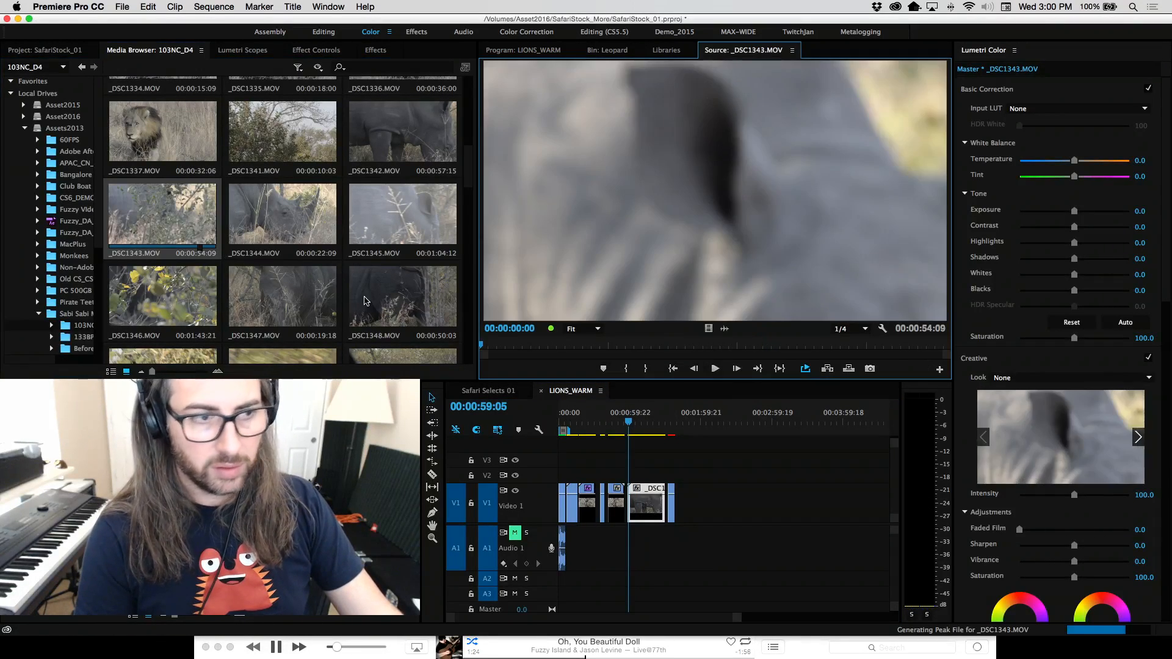
{"action": "key", "text": "space"}
{"action": "key", "text": "space"}
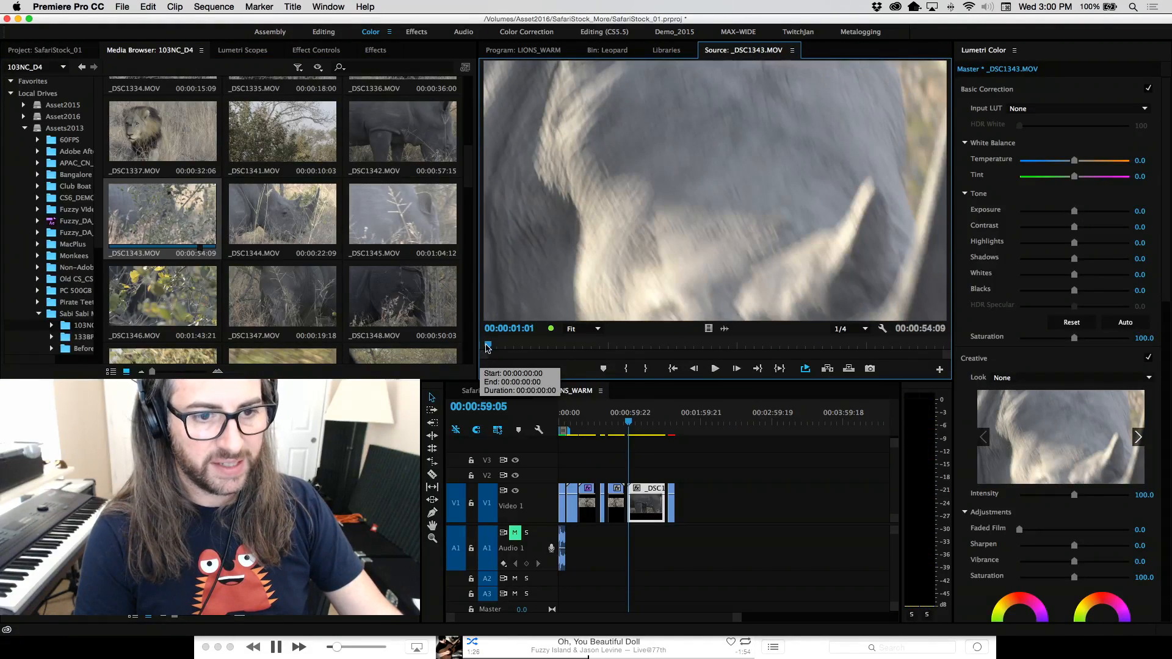
{"action": "left_click_drag", "start_coordinate": [483, 353], "coordinate": [632, 350]}
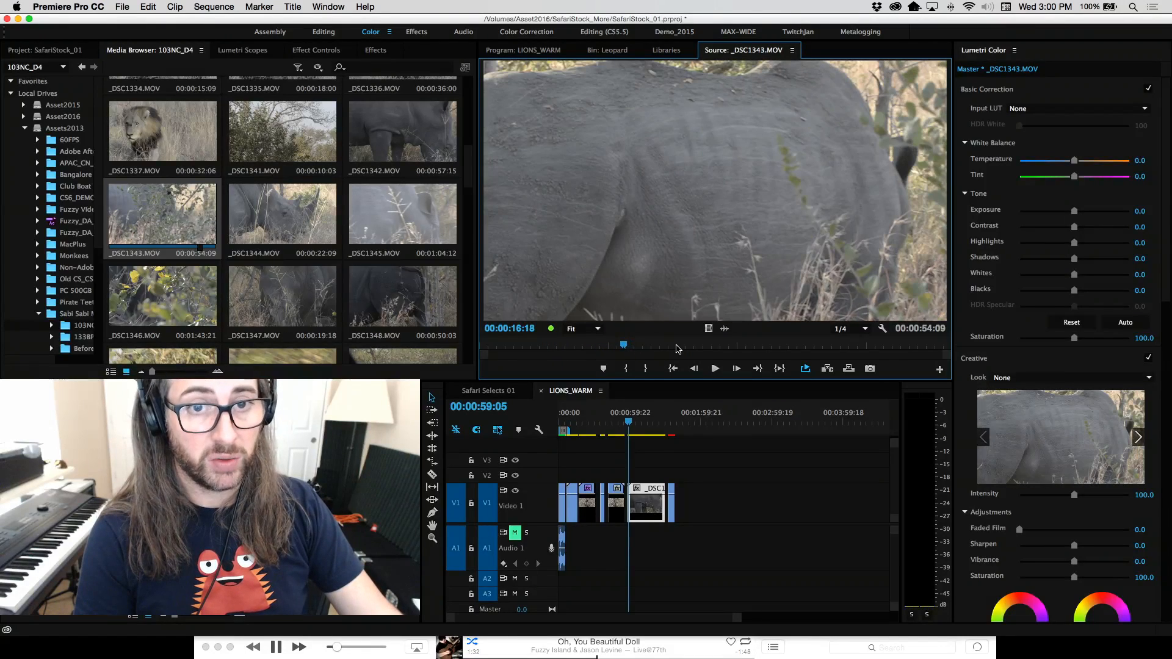
{"action": "left_click_drag", "start_coordinate": [624, 348], "coordinate": [819, 328]}
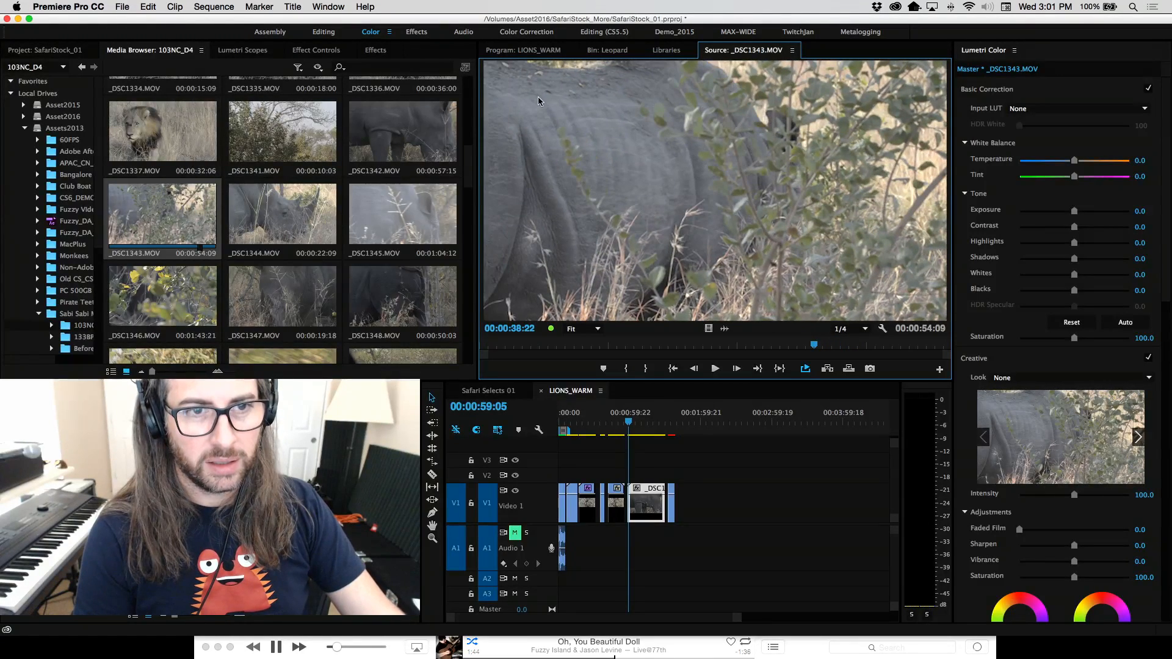
{"action": "left_click_drag", "start_coordinate": [816, 347], "coordinate": [922, 348]}
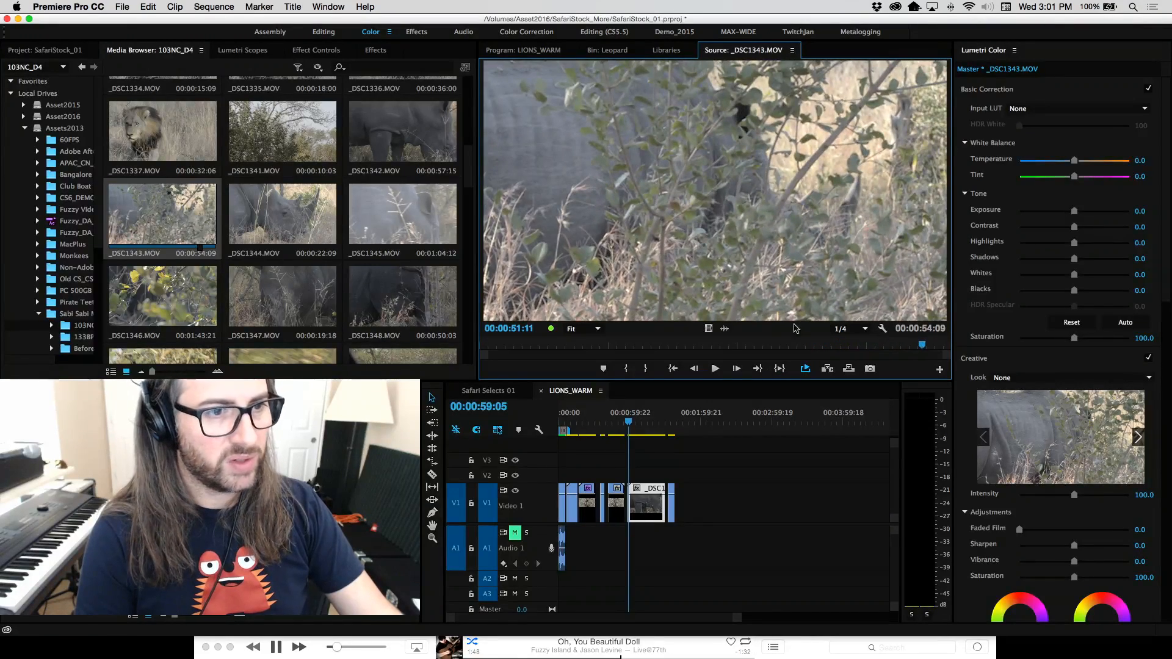
Open _DSC1344.MOV in the source monitor, scrub through the rhino footage to about 00:00:20:11, and play part of it.
{"action": "double_click", "coordinate": [271, 234]}
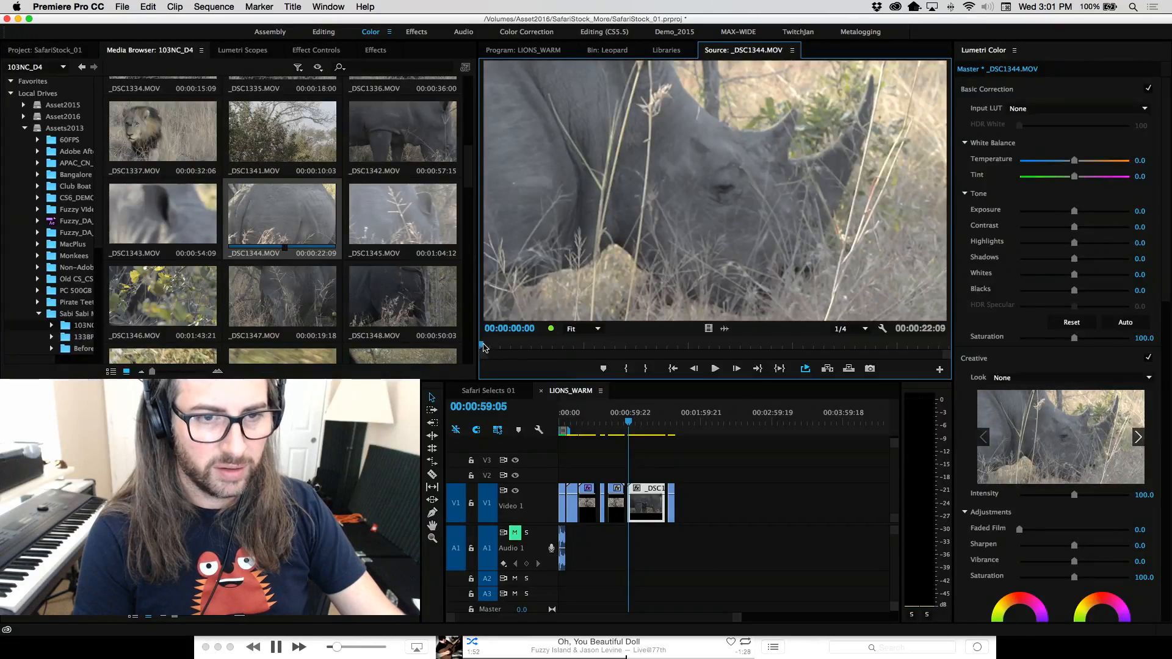
{"action": "left_click_drag", "start_coordinate": [488, 352], "coordinate": [925, 331]}
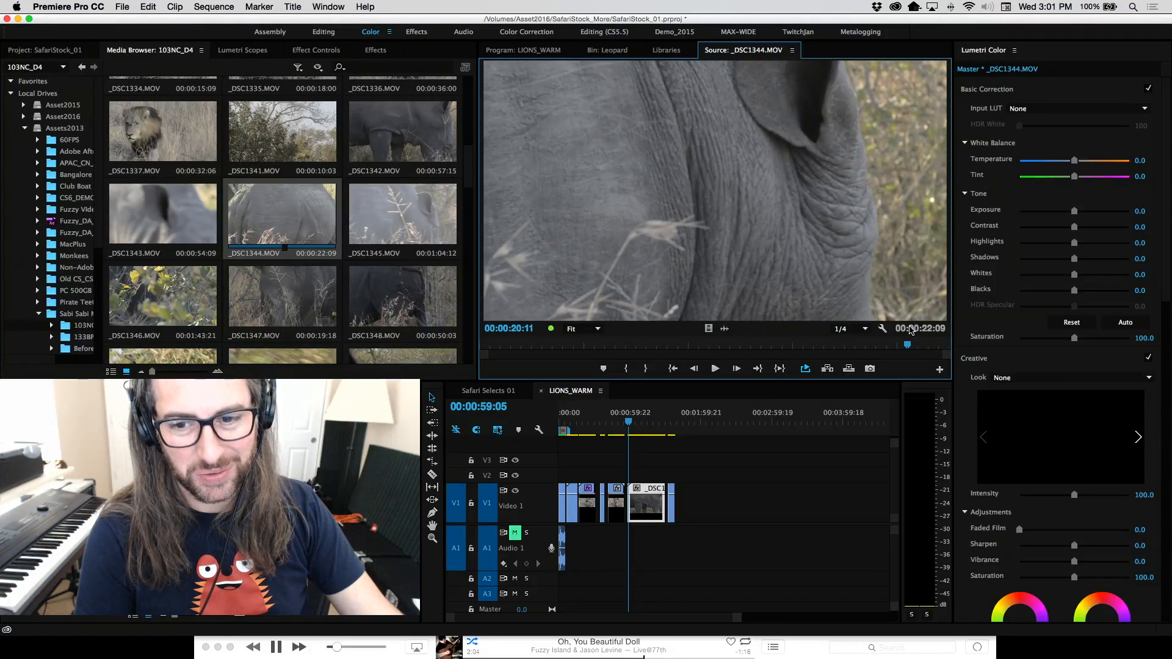
{"action": "key", "text": "space"}
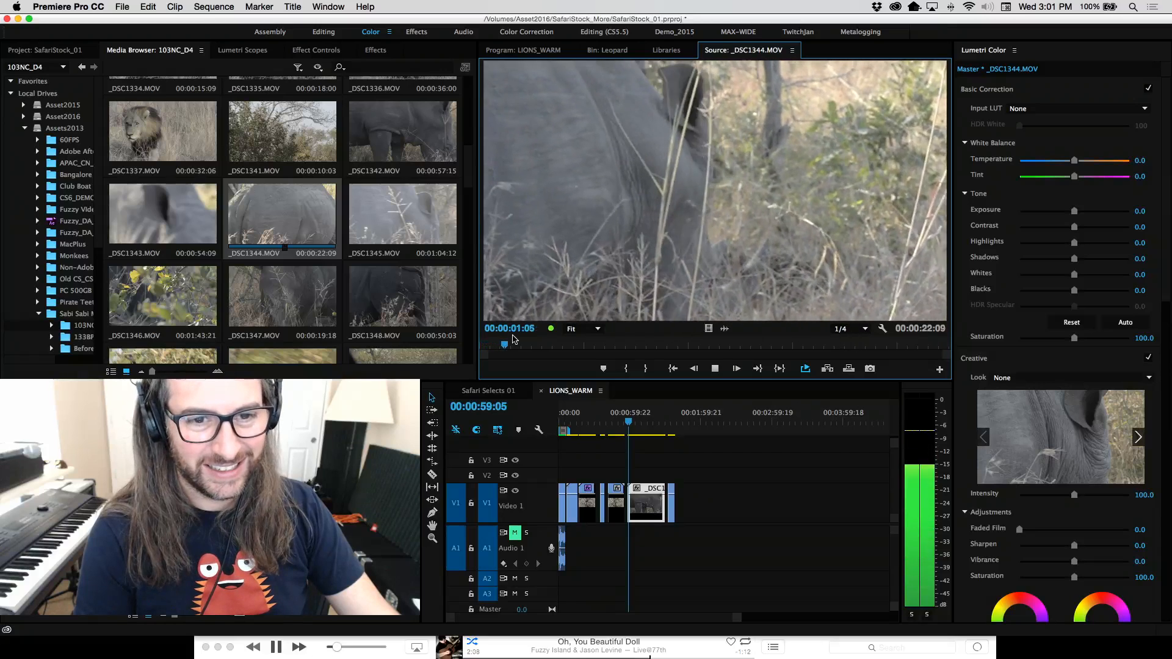
Open _DSC1345.MOV in the source monitor and review the rhino footage behind the leaves by scrubbing and playing, stopping at 00:00:37:01.
{"action": "double_click", "coordinate": [403, 217]}
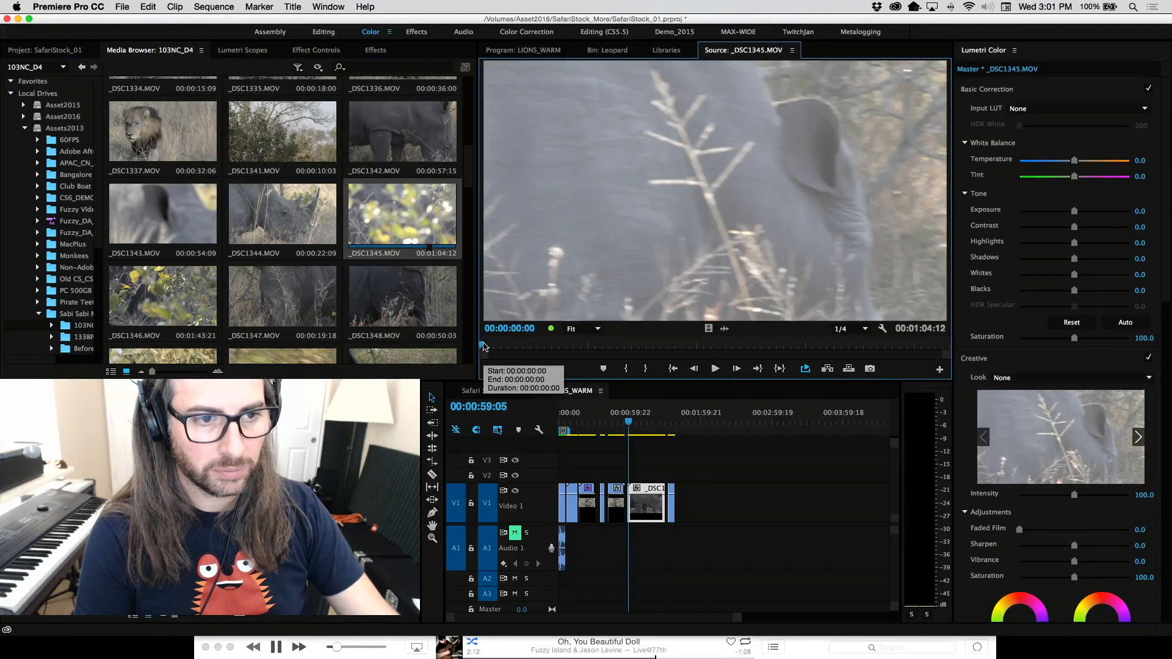
{"action": "left_click_drag", "start_coordinate": [522, 348], "coordinate": [706, 332]}
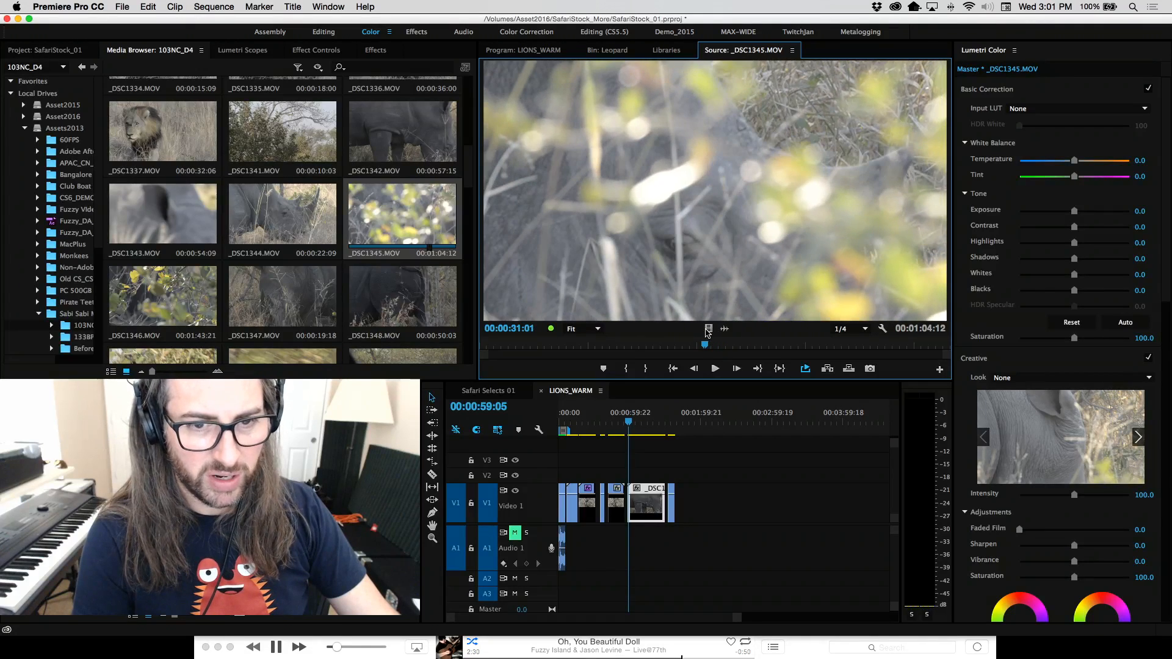
{"action": "key", "text": "space"}
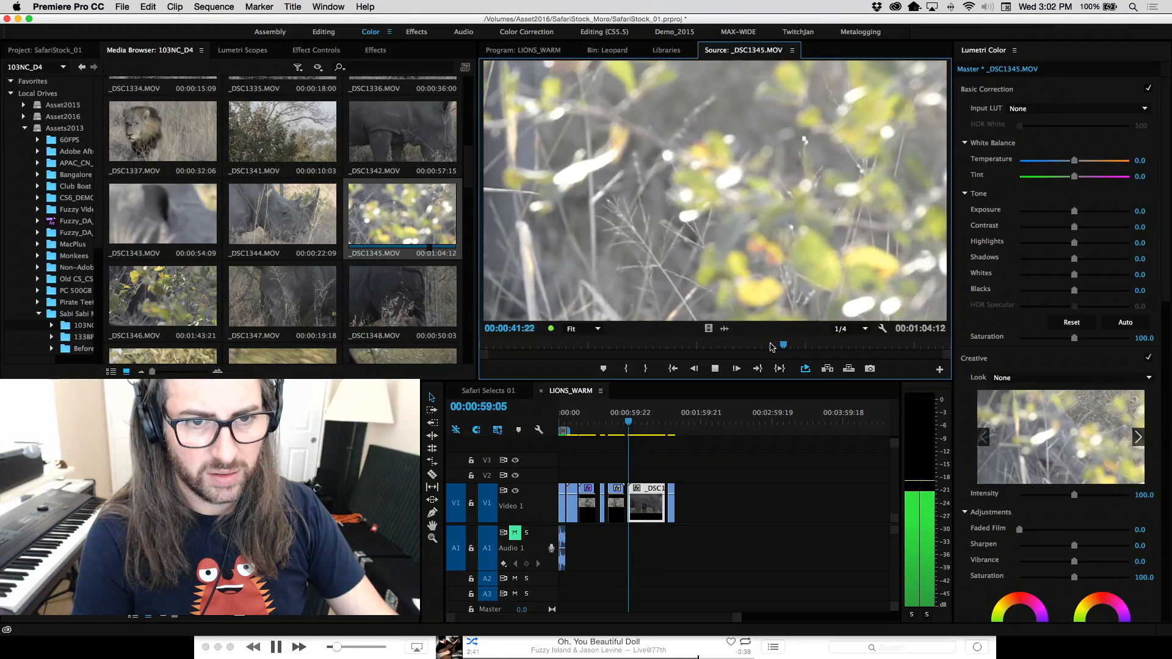
{"action": "left_click", "coordinate": [806, 345]}
{"action": "left_click_drag", "start_coordinate": [801, 346], "coordinate": [787, 347]}
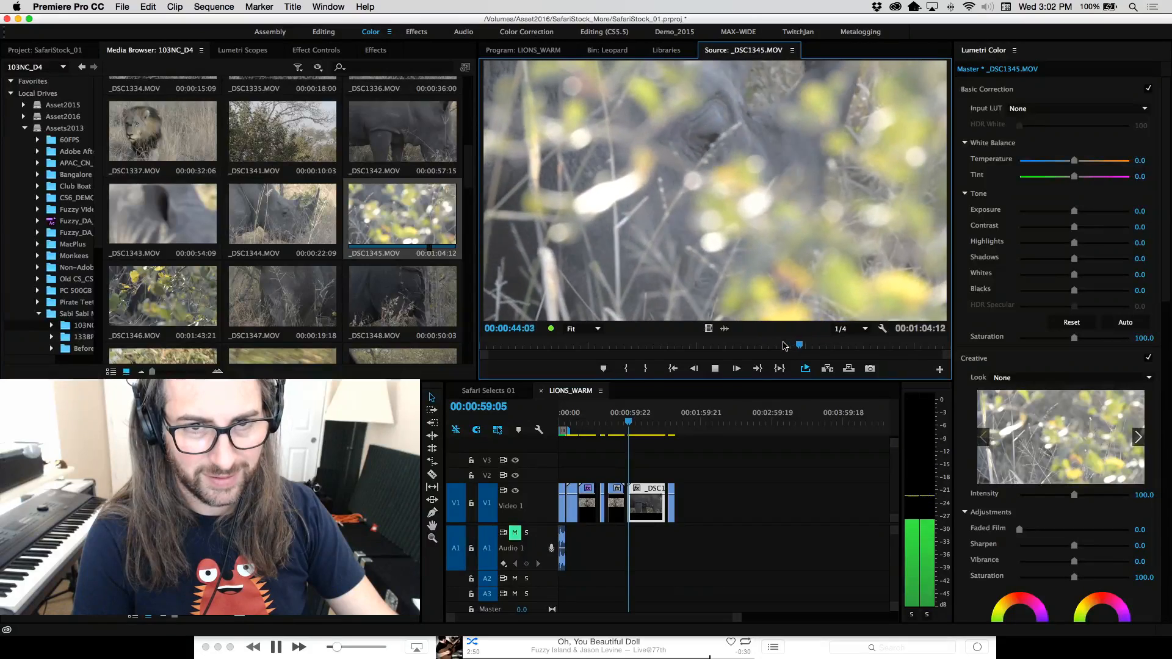
{"action": "left_click", "coordinate": [796, 347]}
{"action": "left_click_drag", "start_coordinate": [796, 347], "coordinate": [706, 341]}
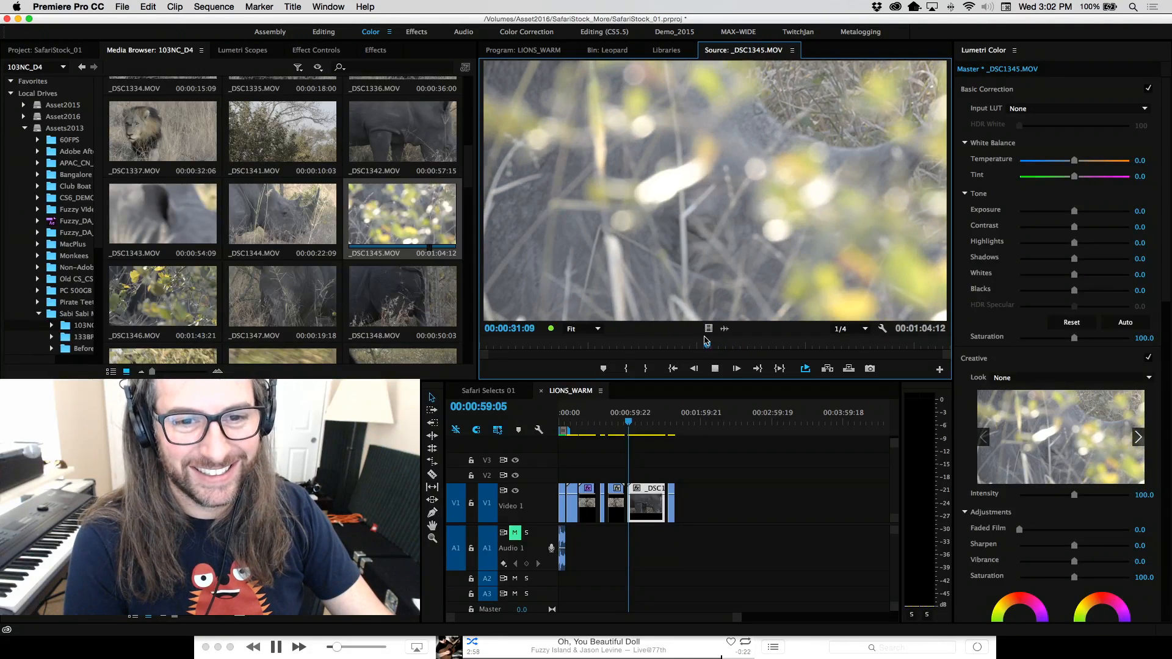
{"action": "key", "text": "space"}
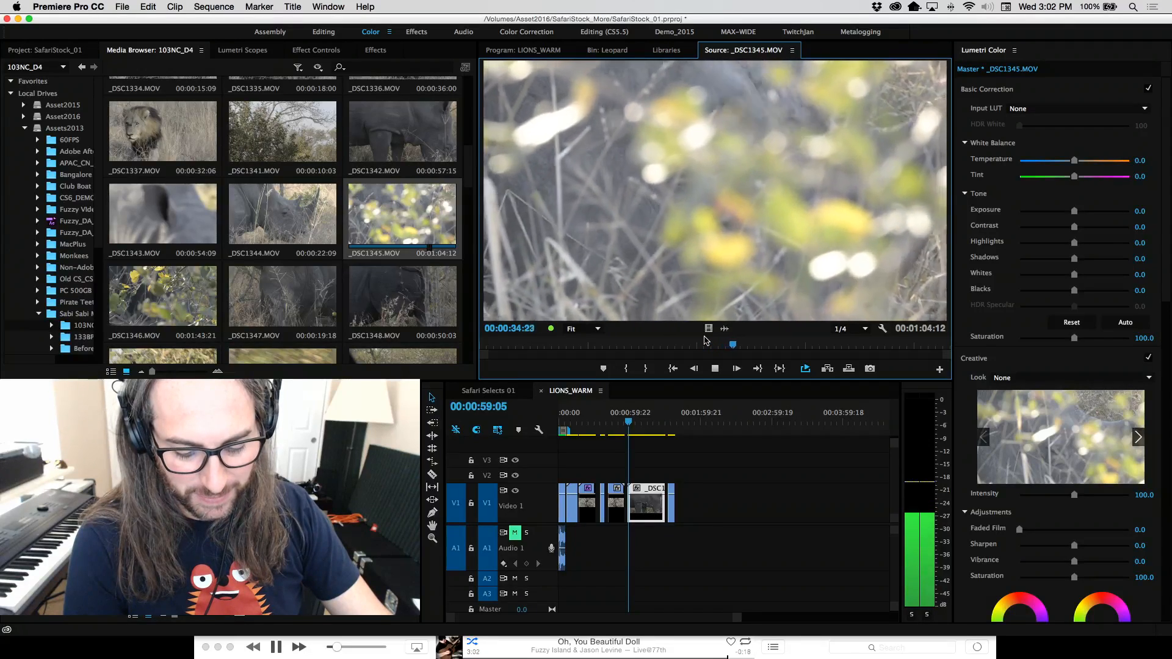
{"action": "key", "text": "space"}
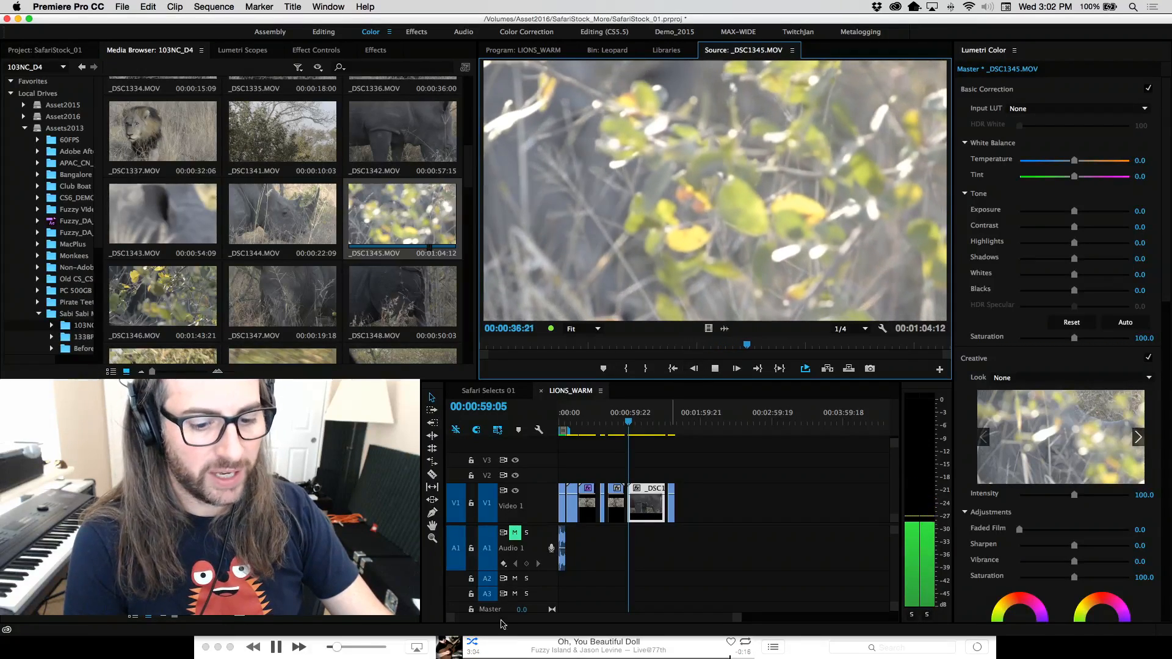
Switch to iTunes, pause the current song, search the library for "grandfat", and go to the song Grandfather's Clock.
{"action": "left_click", "coordinate": [373, 645]}
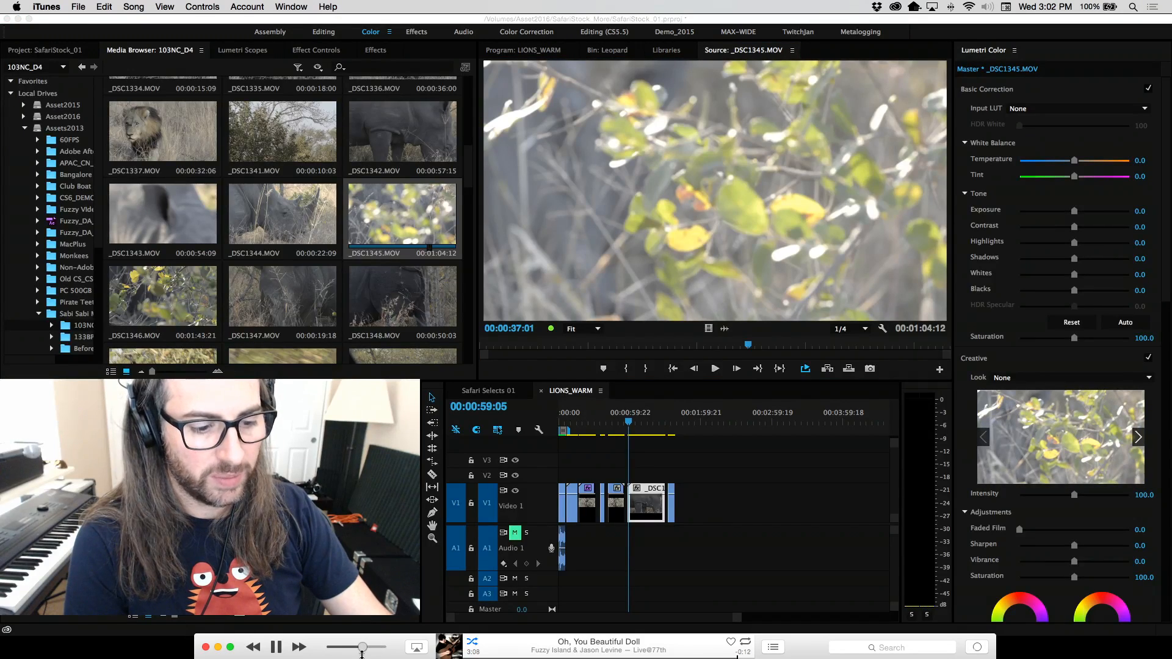
{"action": "left_click_drag", "start_coordinate": [314, 642], "coordinate": [344, 23]}
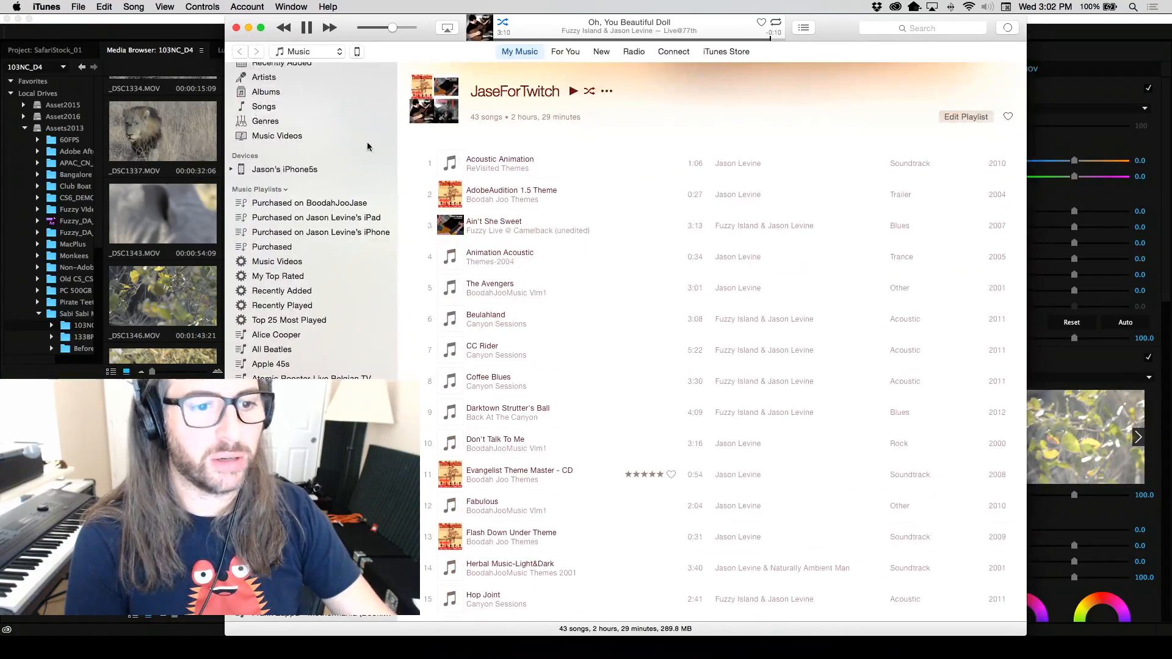
{"action": "left_click", "coordinate": [928, 28]}
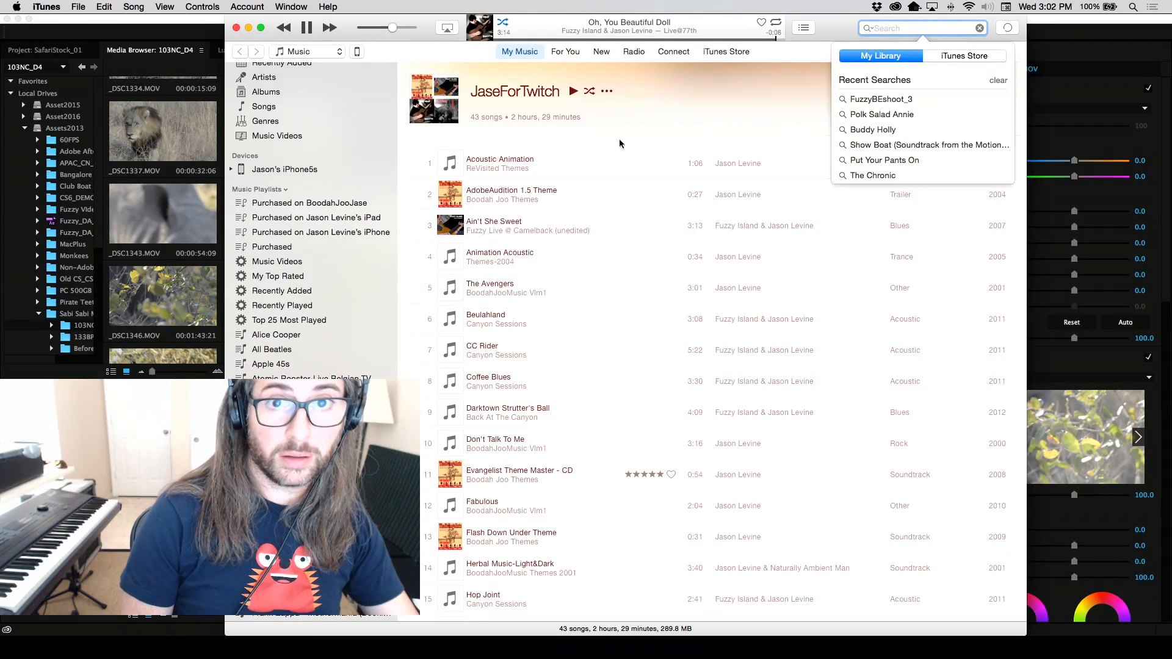
{"action": "left_click", "coordinate": [307, 27]}
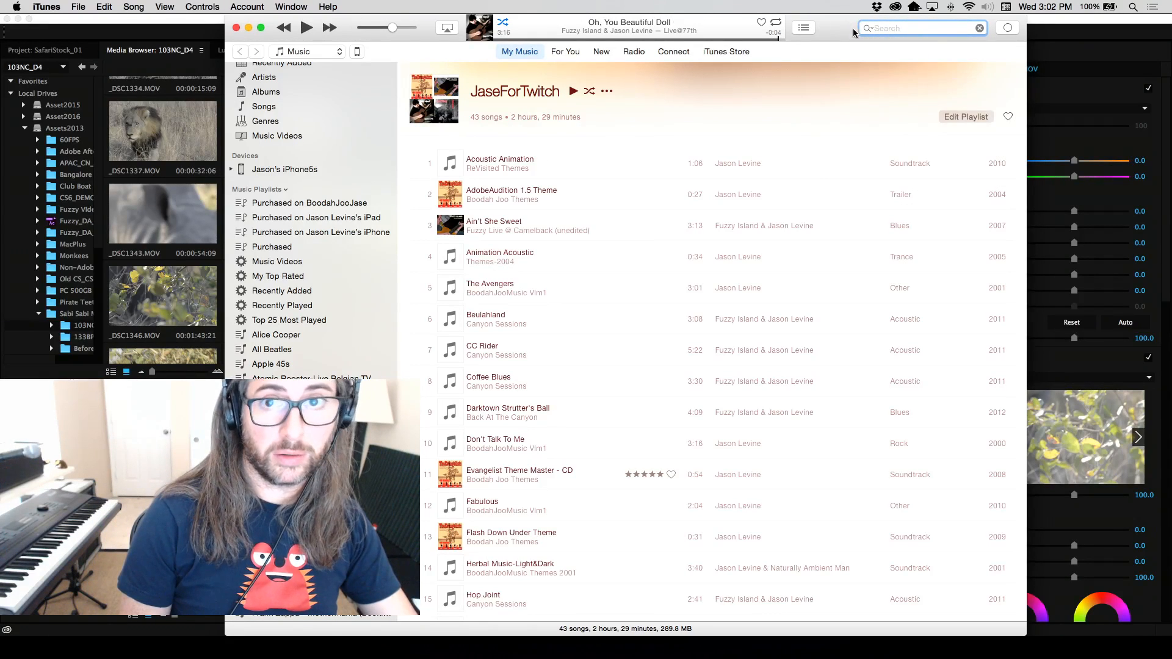
{"action": "left_click", "coordinate": [873, 28]}
{"action": "type", "text": "gran"}
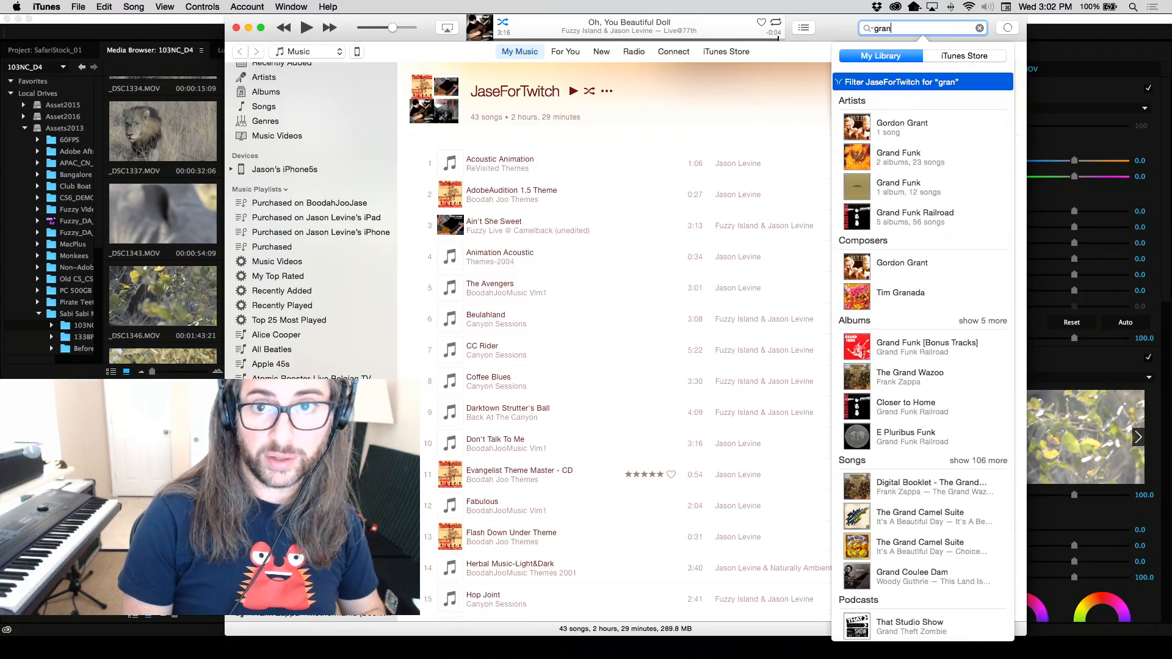
{"action": "type", "text": "dfat"}
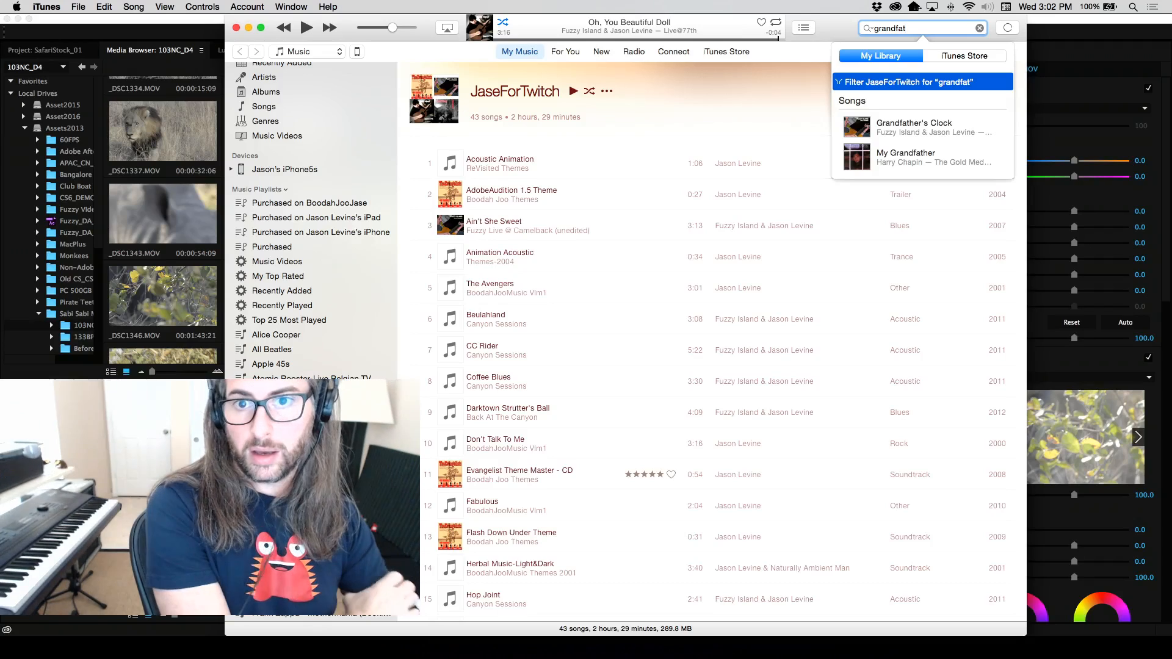
{"action": "left_click", "coordinate": [933, 130]}
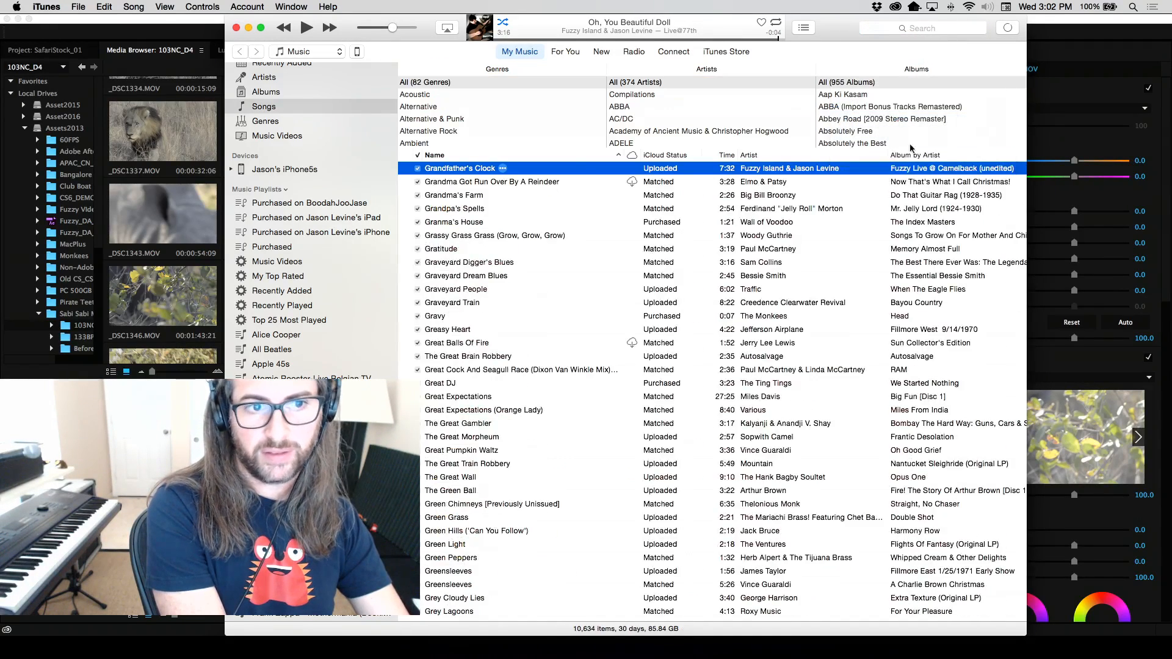
Add Grandfather's Clock to Up Next, start playback, and check the upcoming song queue.
{"action": "left_click", "coordinate": [502, 168]}
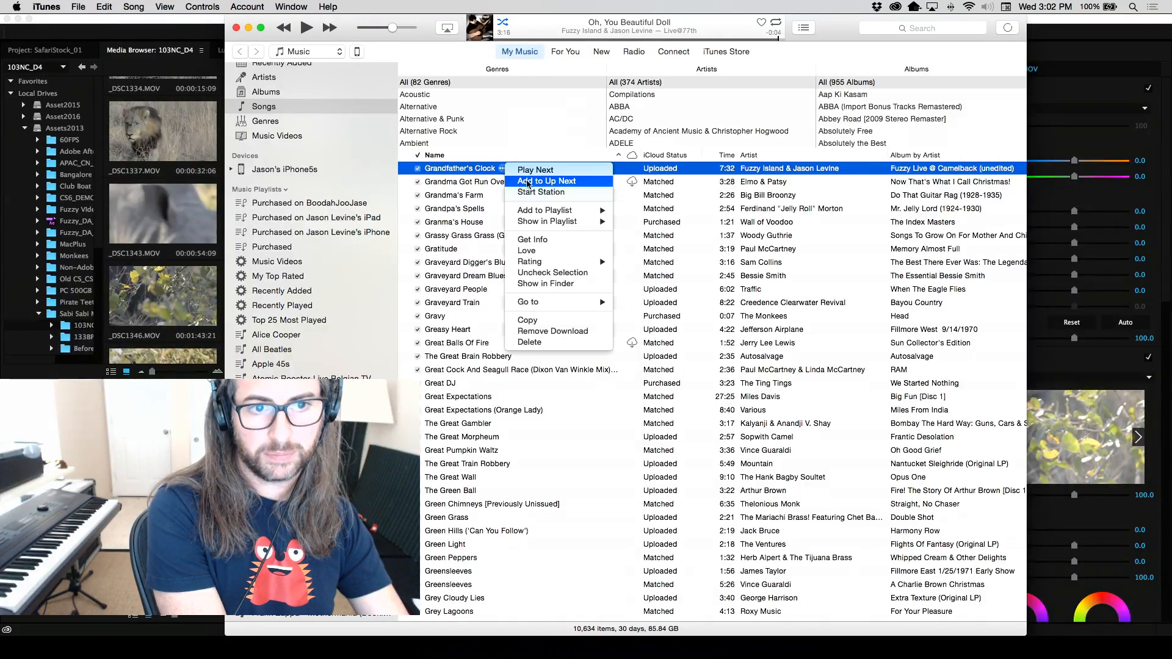
{"action": "left_click", "coordinate": [551, 180]}
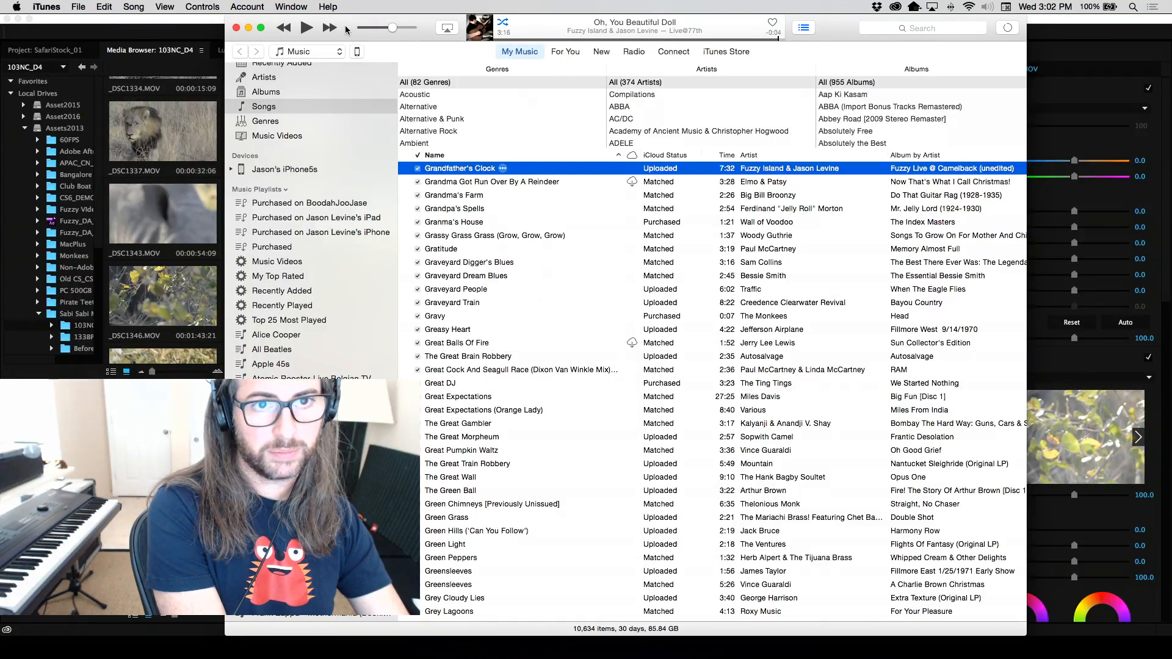
{"action": "left_click", "coordinate": [306, 28]}
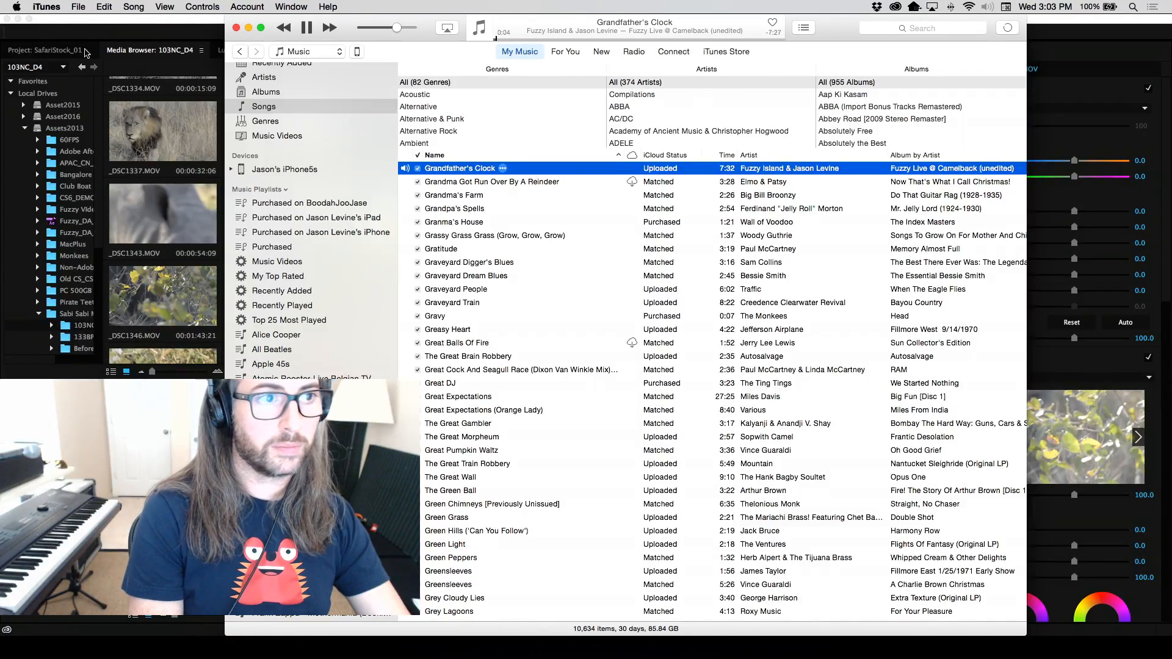
{"action": "left_click", "coordinate": [805, 25]}
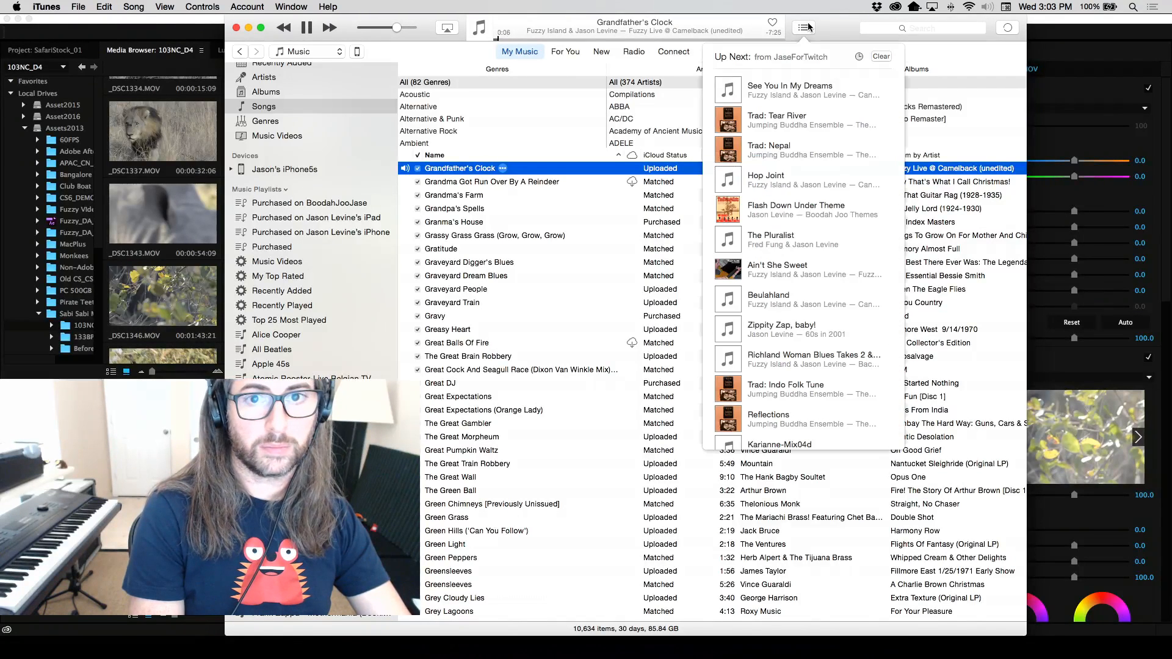
{"action": "left_click", "coordinate": [804, 26]}
Move the iTunes window down until only its player strip covers the Premiere Pro workspace, and lower the music volume slightly.
{"action": "left_click", "coordinate": [138, 37]}
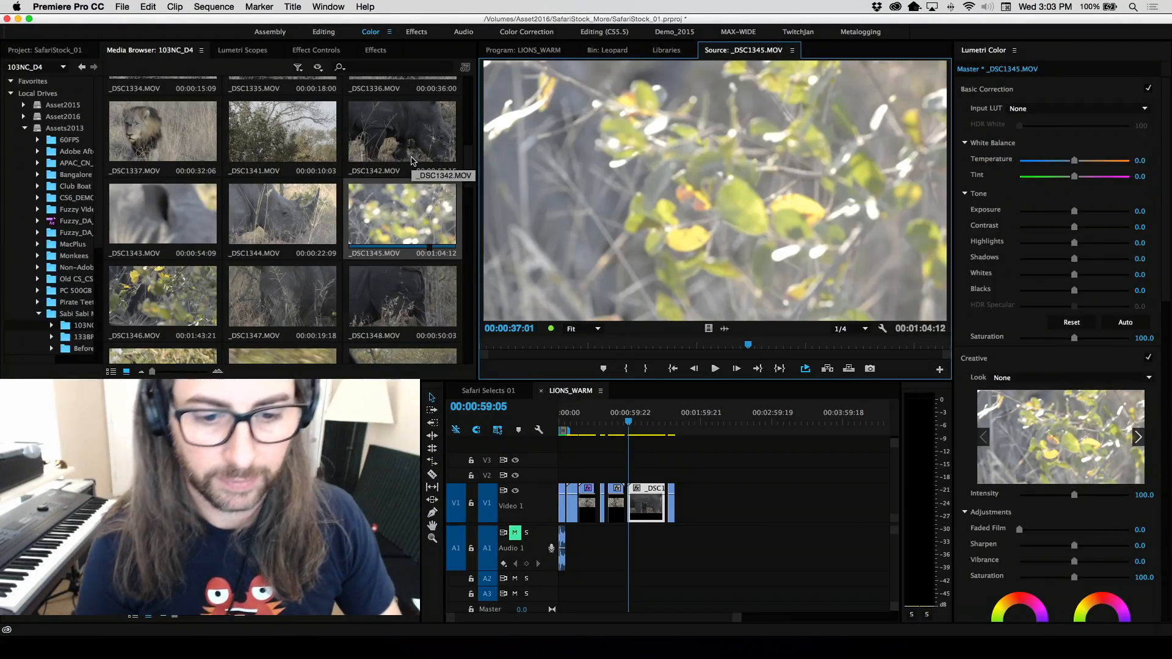
{"action": "mouse_move", "coordinate": [305, 648]}
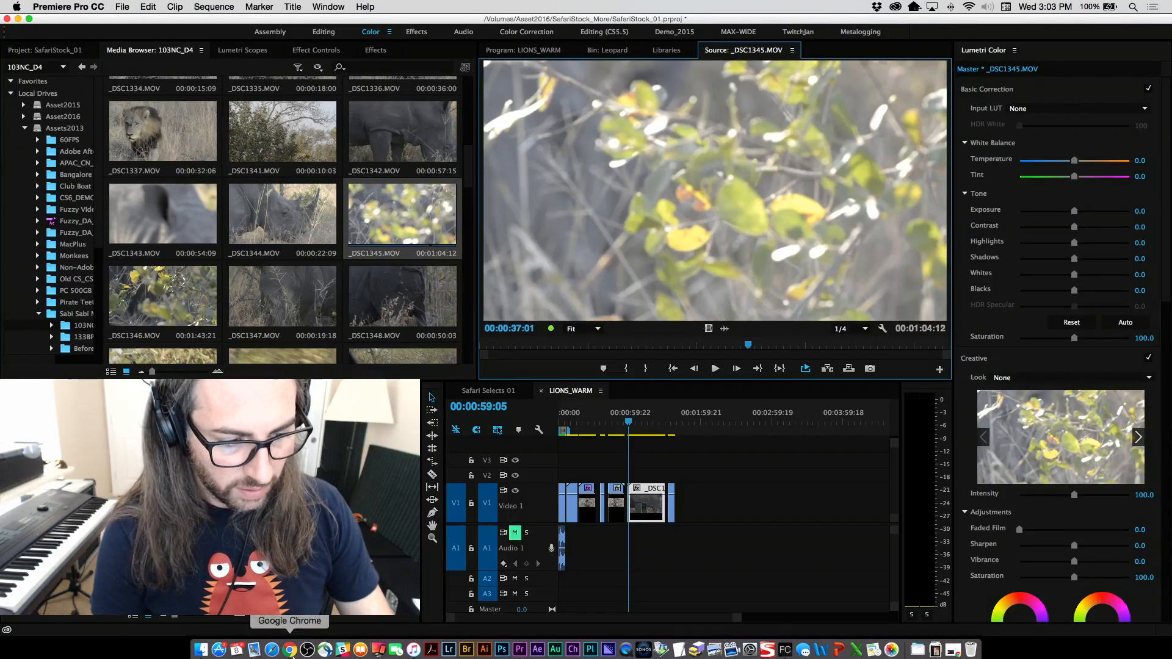
{"action": "left_click", "coordinate": [415, 648]}
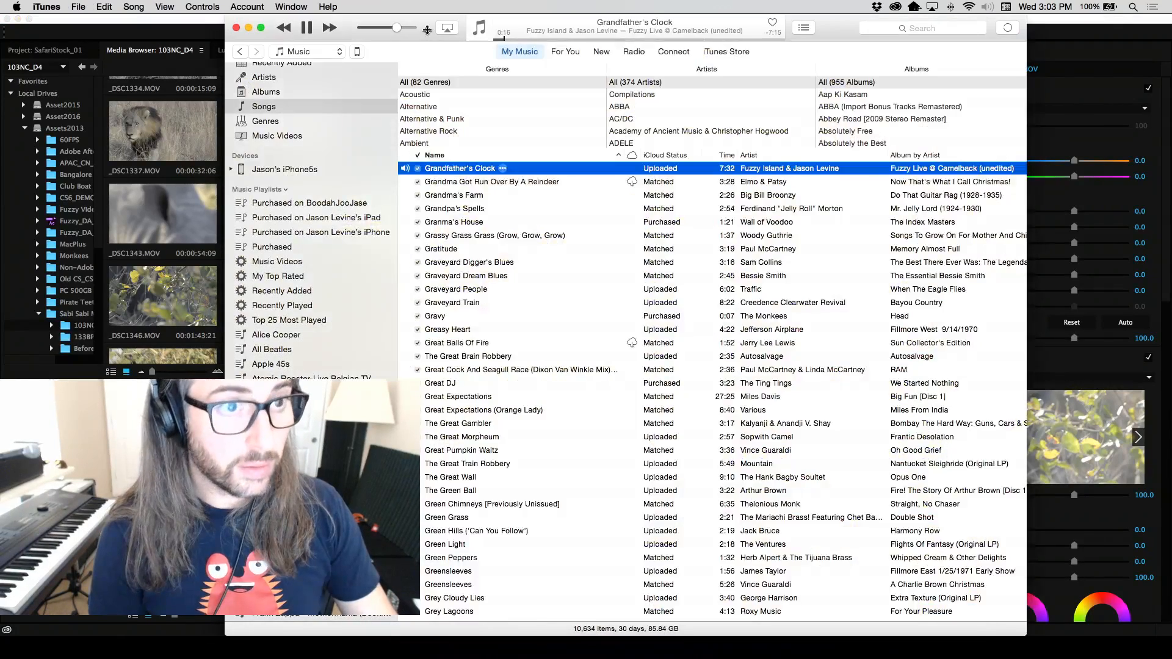
{"action": "left_click_drag", "start_coordinate": [423, 19], "coordinate": [395, 649]}
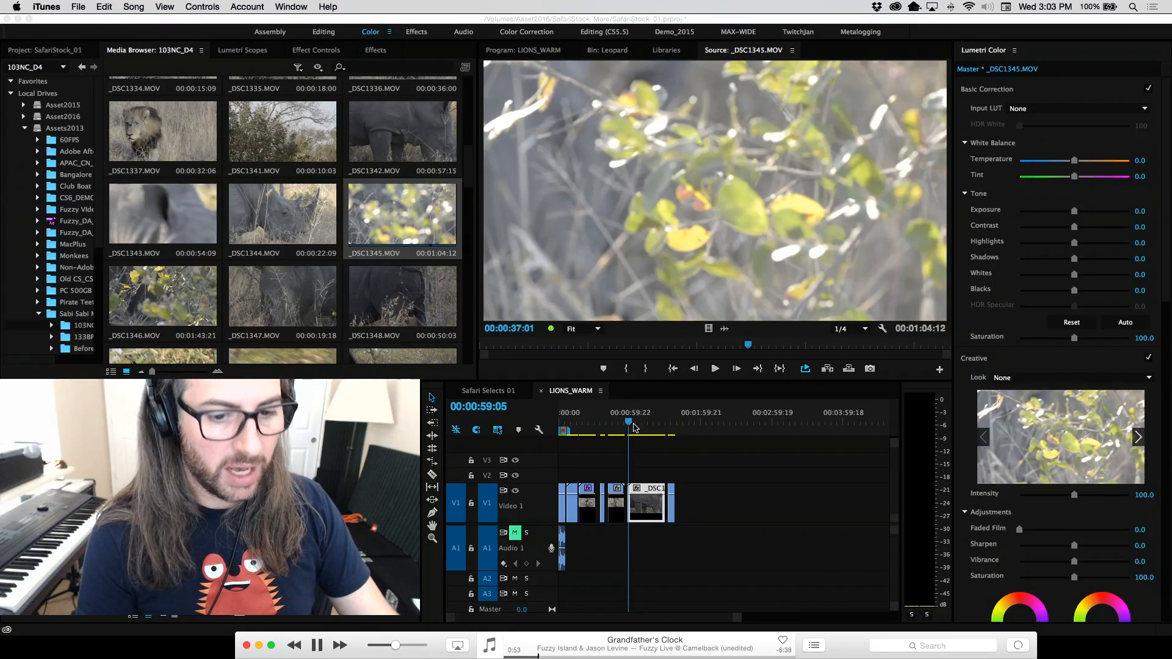
{"action": "left_click", "coordinate": [592, 402]}
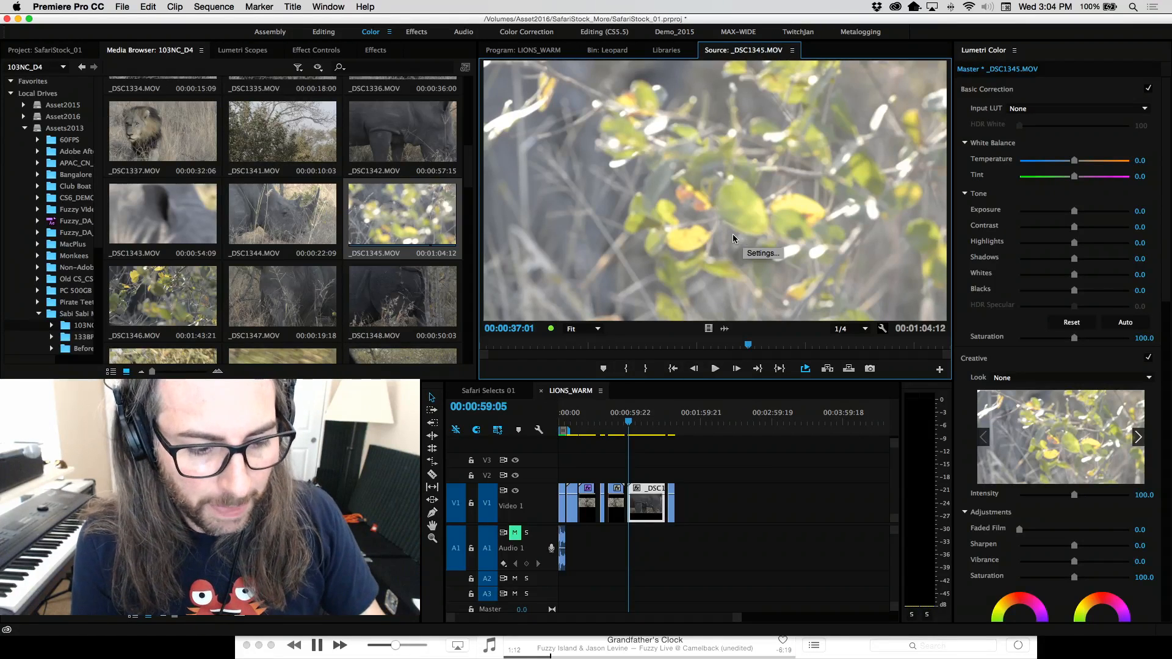
{"action": "left_click", "coordinate": [386, 646]}
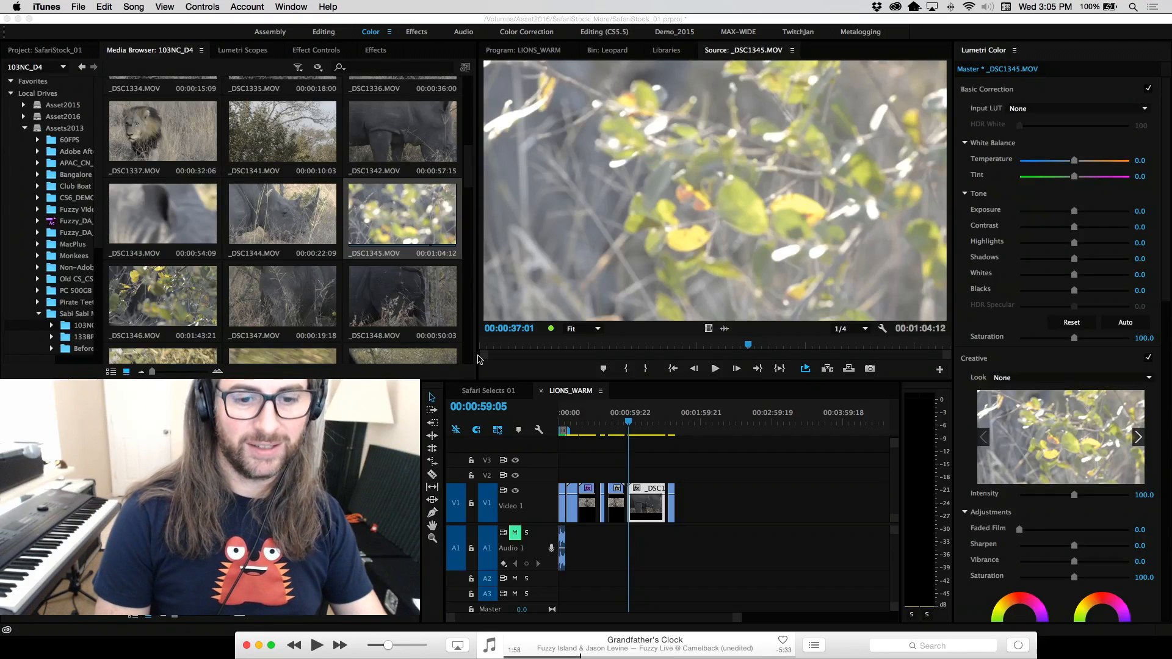
Switch back to Premiere Pro and continue playing _DSC1345.MOV in the source monitor to about 00:00:40:17.
{"action": "left_click", "coordinate": [574, 394]}
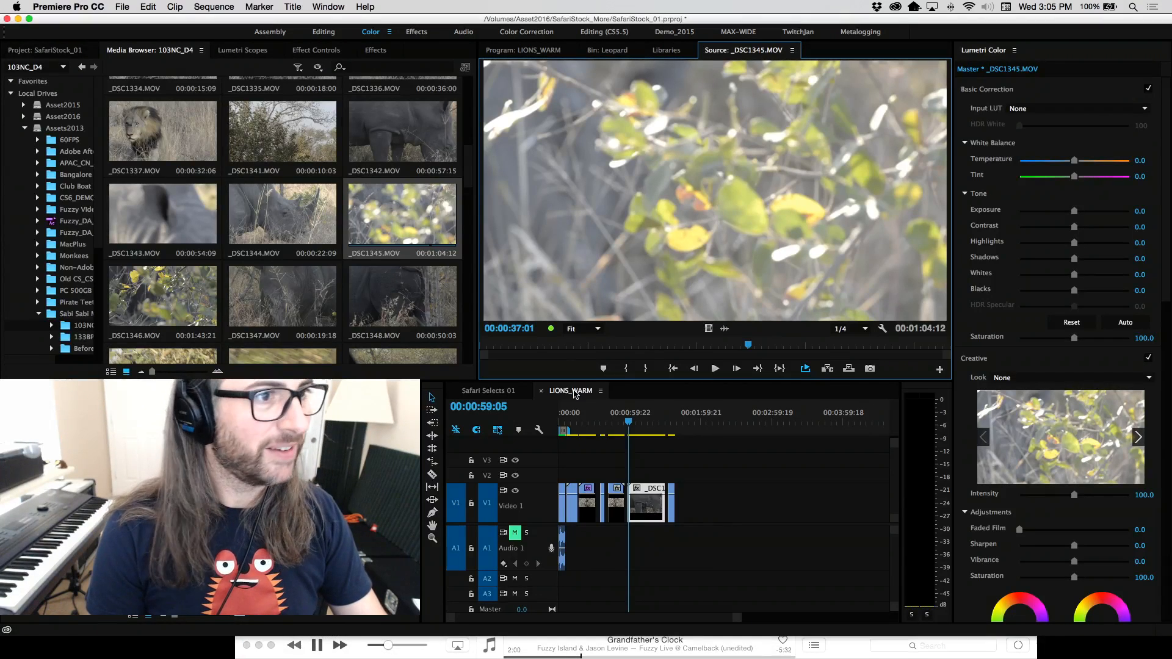
{"action": "key", "text": "space"}
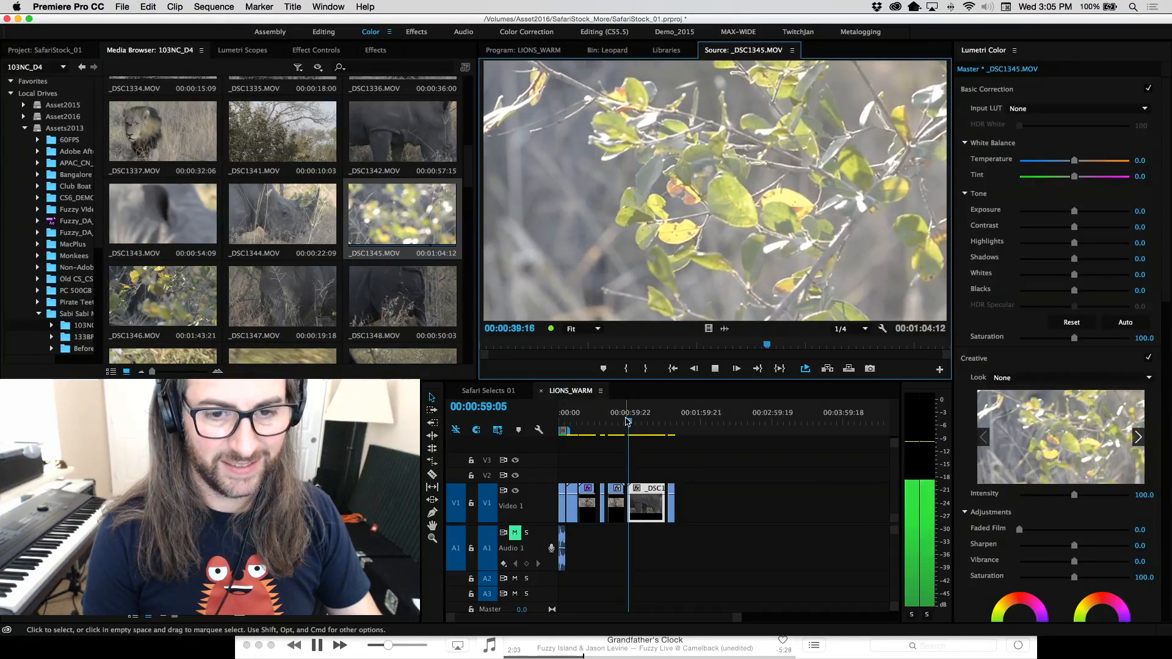
{"action": "key", "text": "space"}
{"action": "key", "text": "space"}
{"action": "key", "text": "space"}
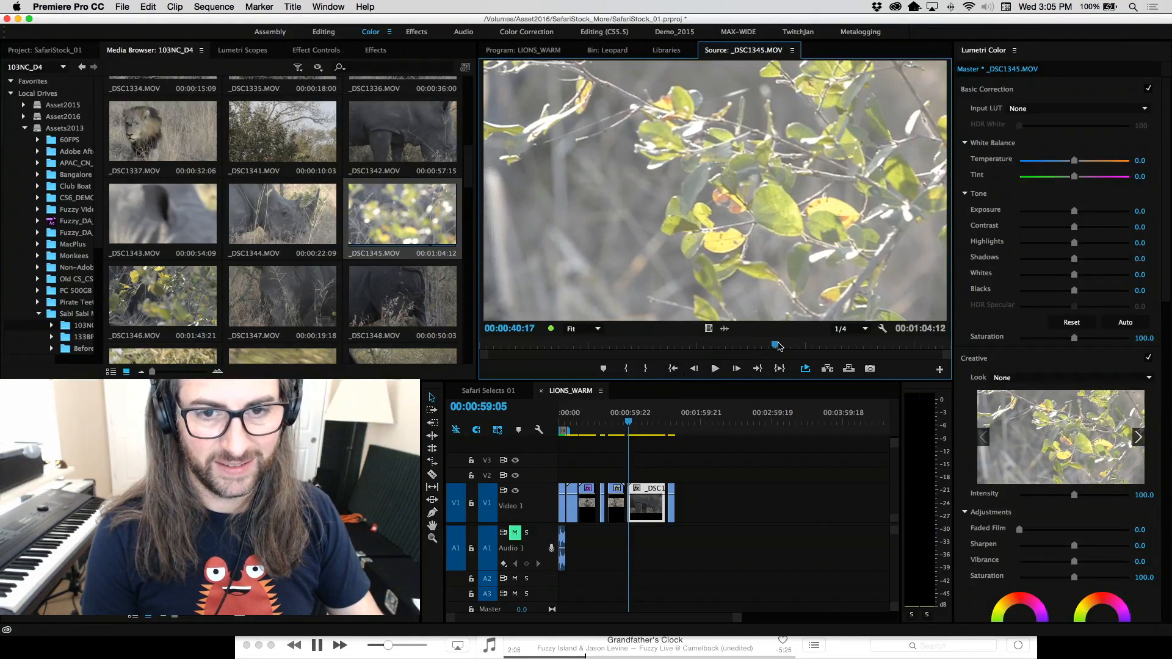
Review _DSC1345.MOV from about 00:00:45:08 to 00:00:54:14, and replay the earlier part, stopping at 00:00:46:20.
{"action": "left_click_drag", "start_coordinate": [779, 347], "coordinate": [826, 342]}
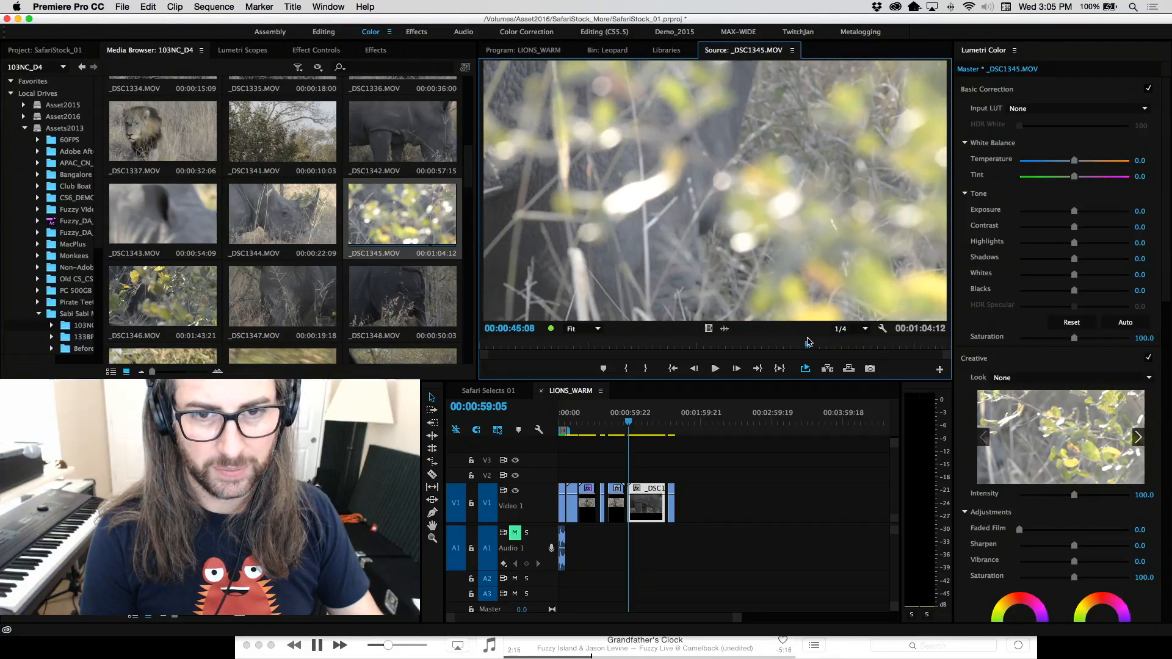
{"action": "key", "text": "space"}
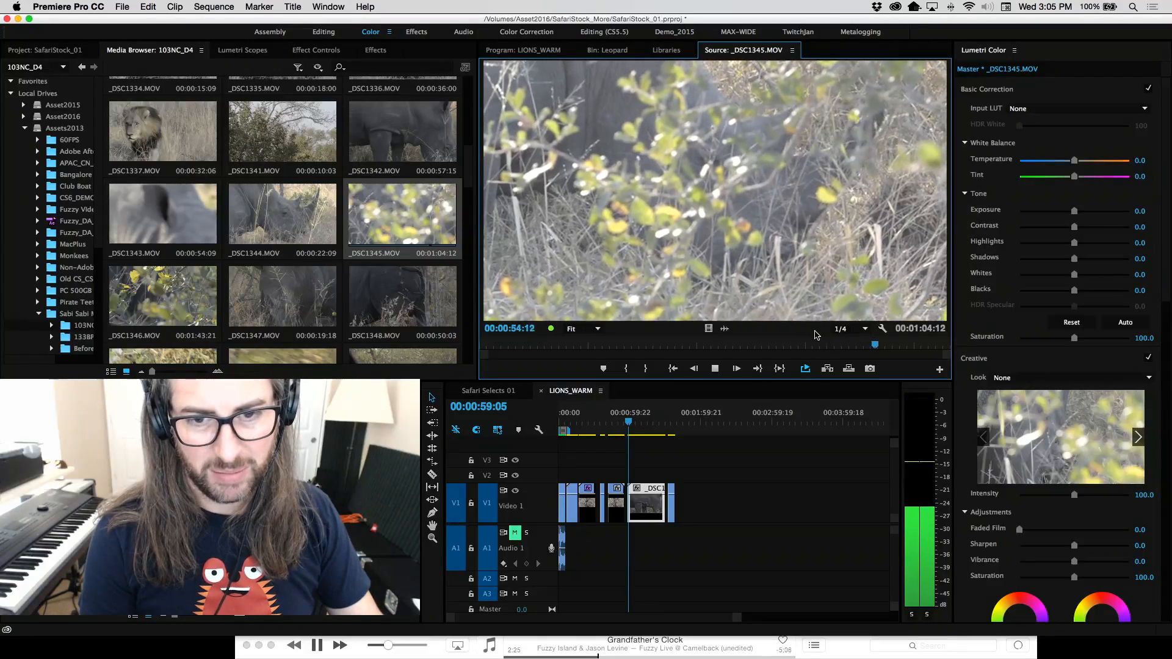
{"action": "key", "text": "space"}
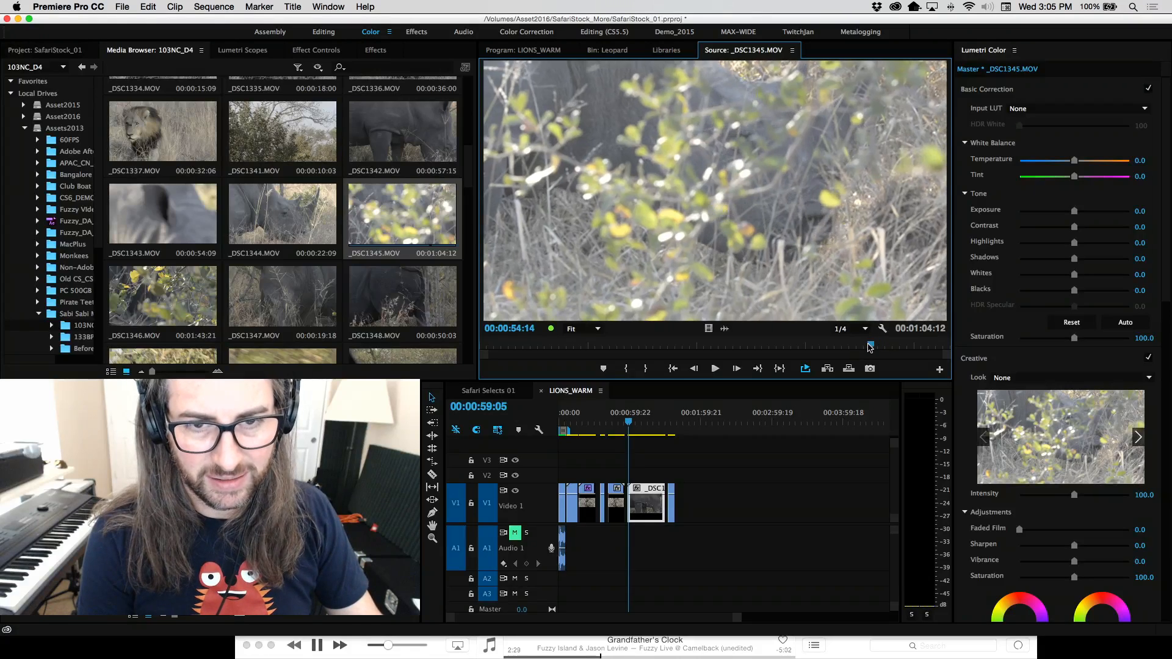
{"action": "left_click_drag", "start_coordinate": [871, 346], "coordinate": [806, 358]}
{"action": "key", "text": "space"}
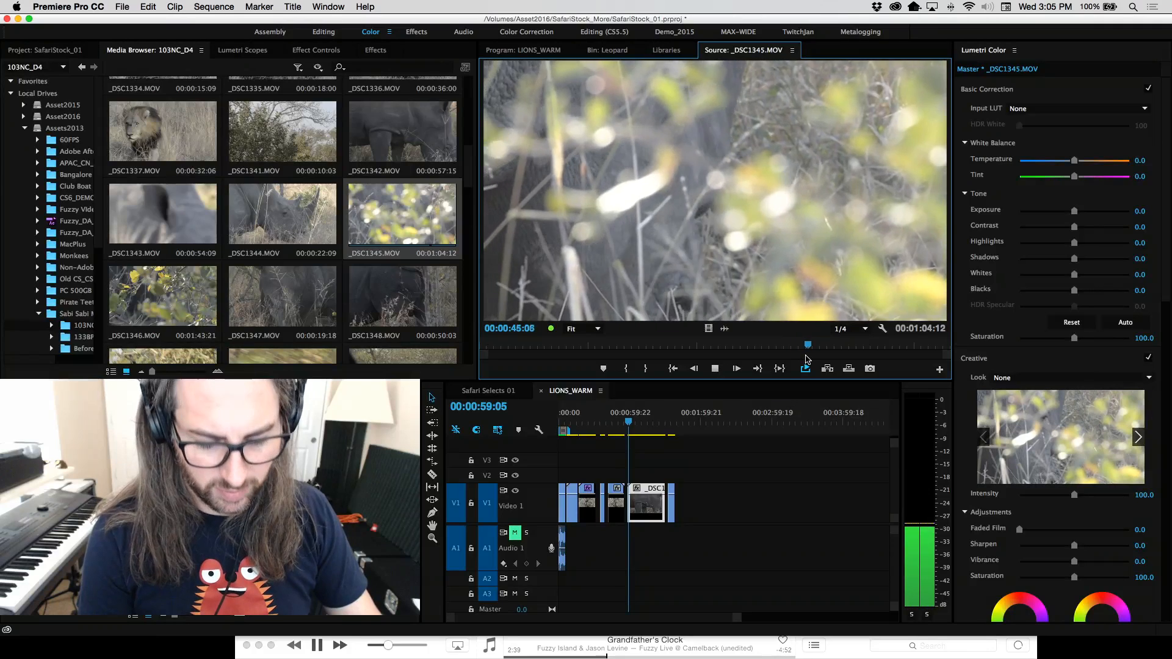
{"action": "key", "text": "space"}
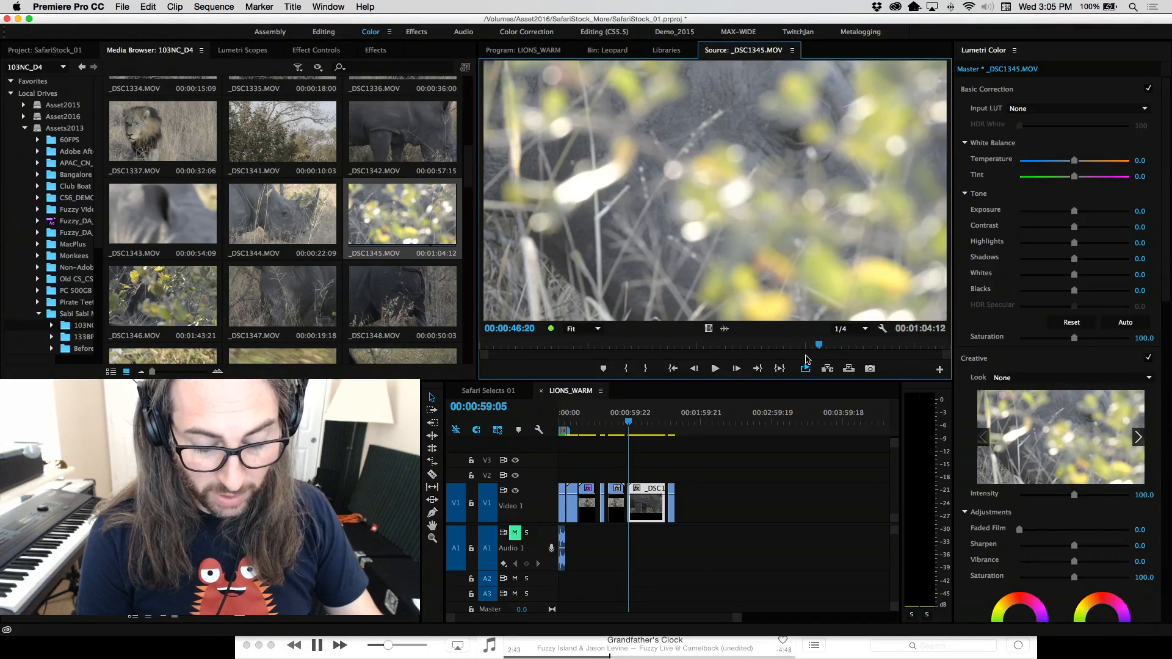
Replay _DSC1345.MOV around 00:00:49:20, shuttle back, and mark an In point at 00:00:44:06.
{"action": "key", "text": "space"}
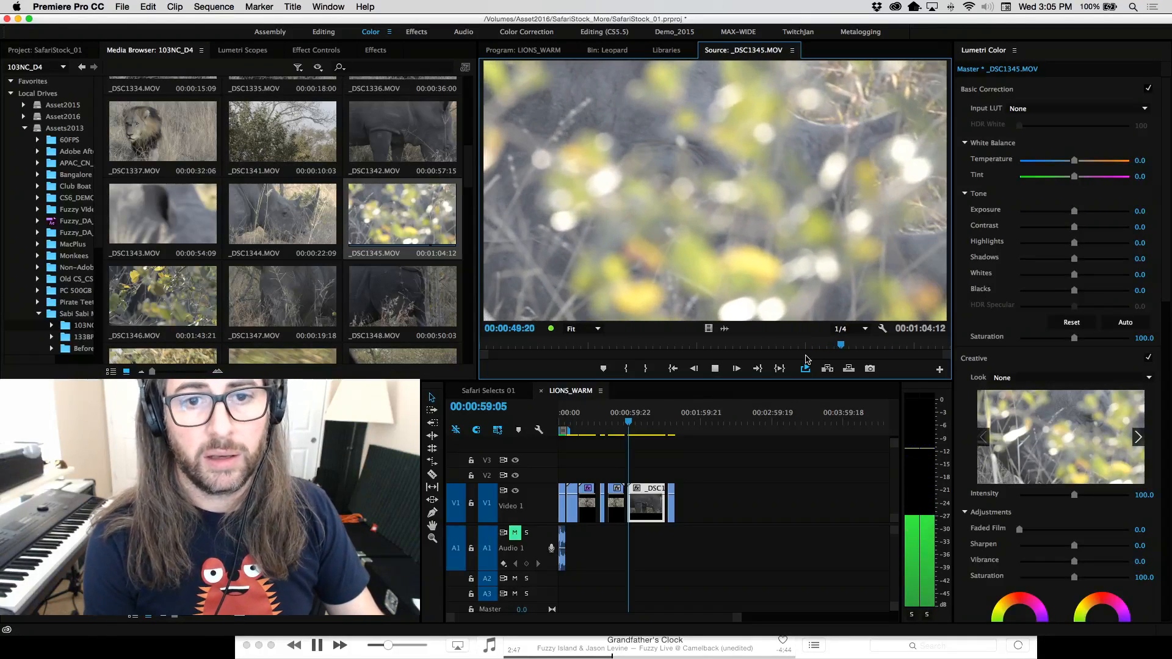
{"action": "key", "text": "j"}
{"action": "key", "text": "j"}
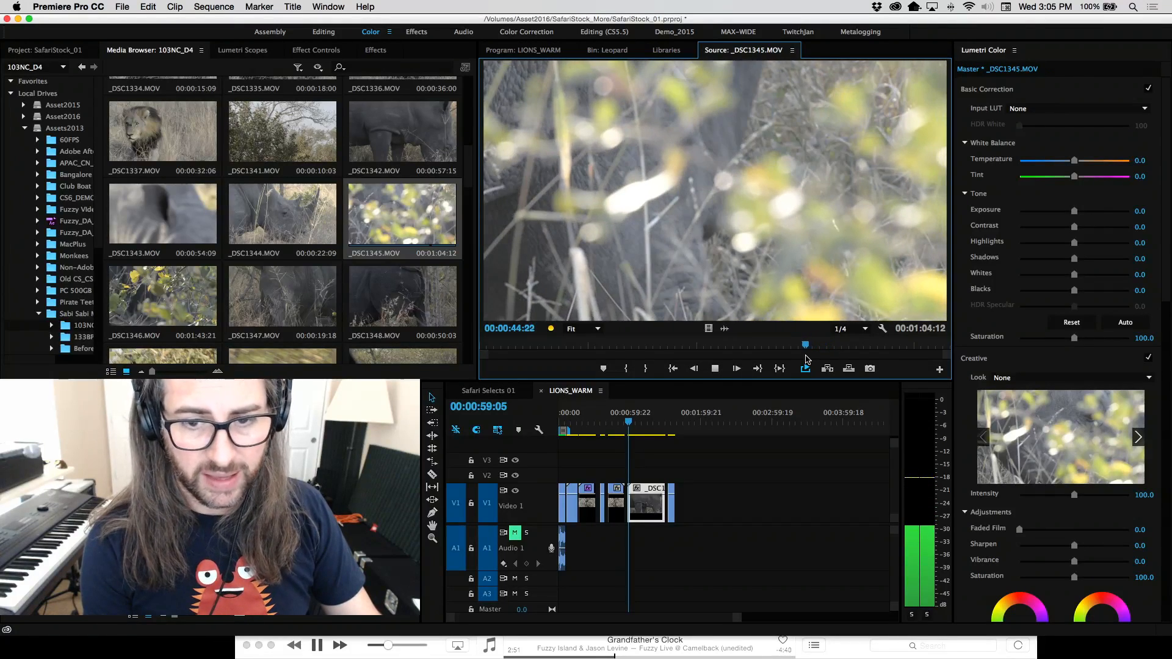
{"action": "key", "text": "k"}
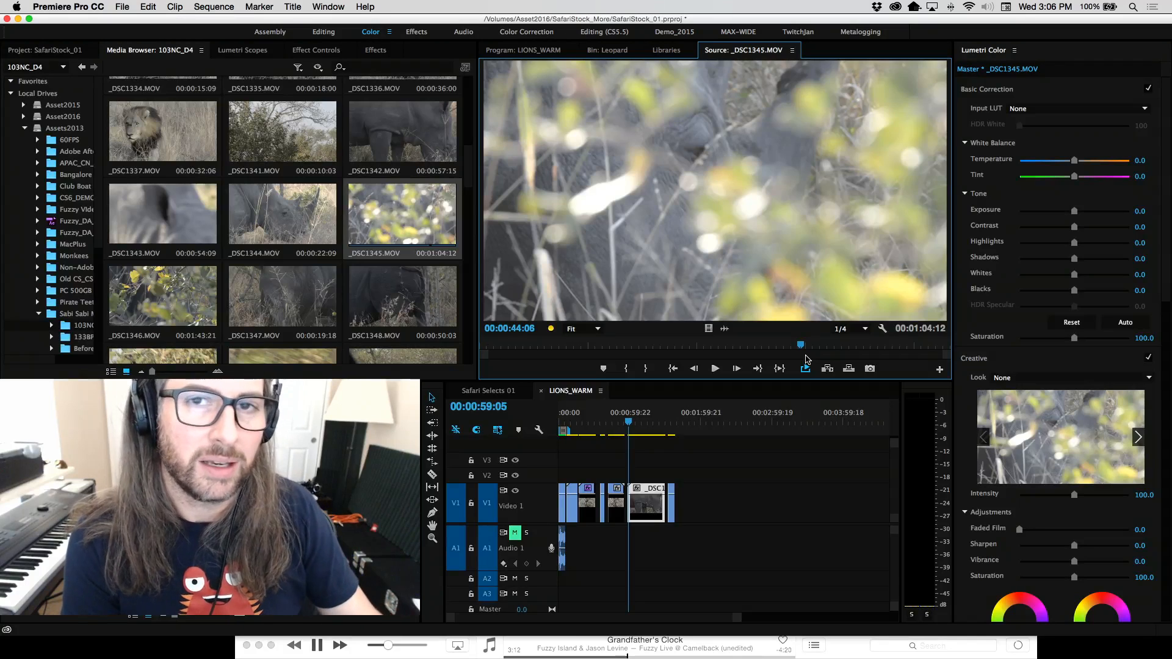
{"action": "key", "text": "cmd+s"}
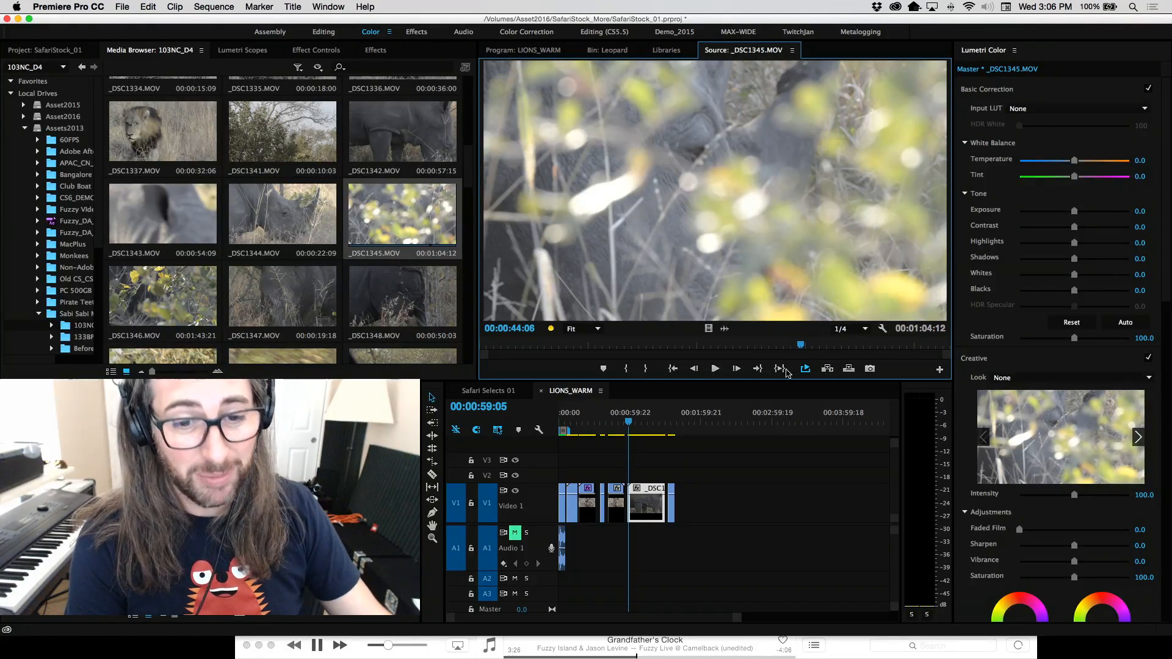
{"action": "key", "text": "i"}
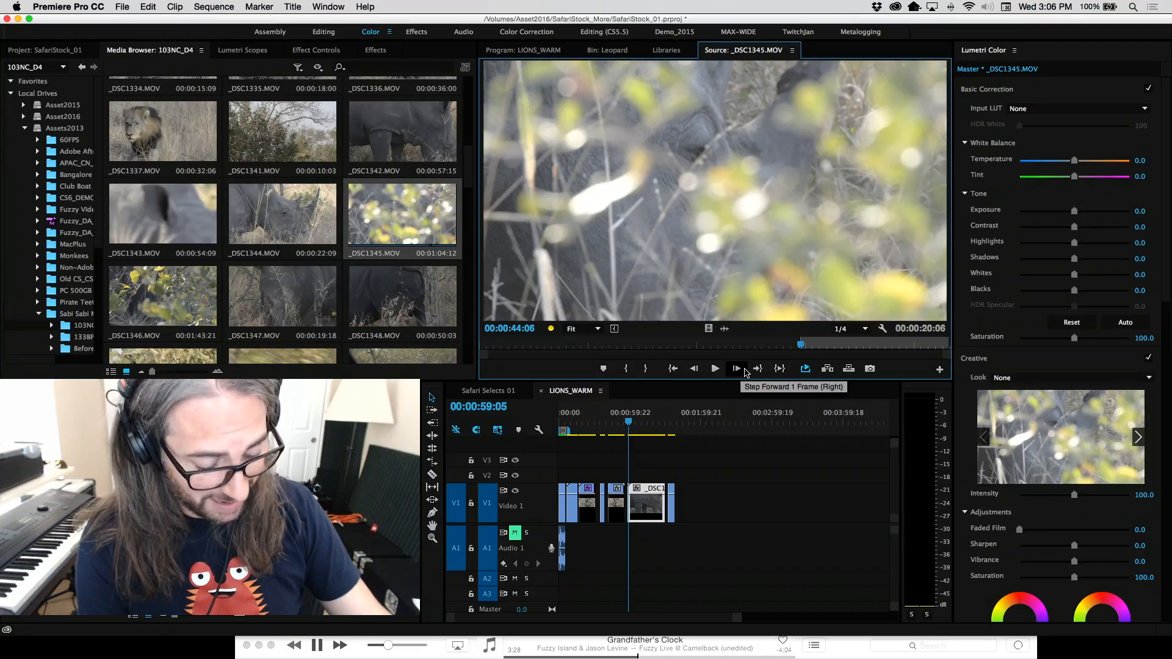
Play _DSC1345.MOV onward from the In point and mark an Out point at 00:00:57:12.
{"action": "key", "text": "space"}
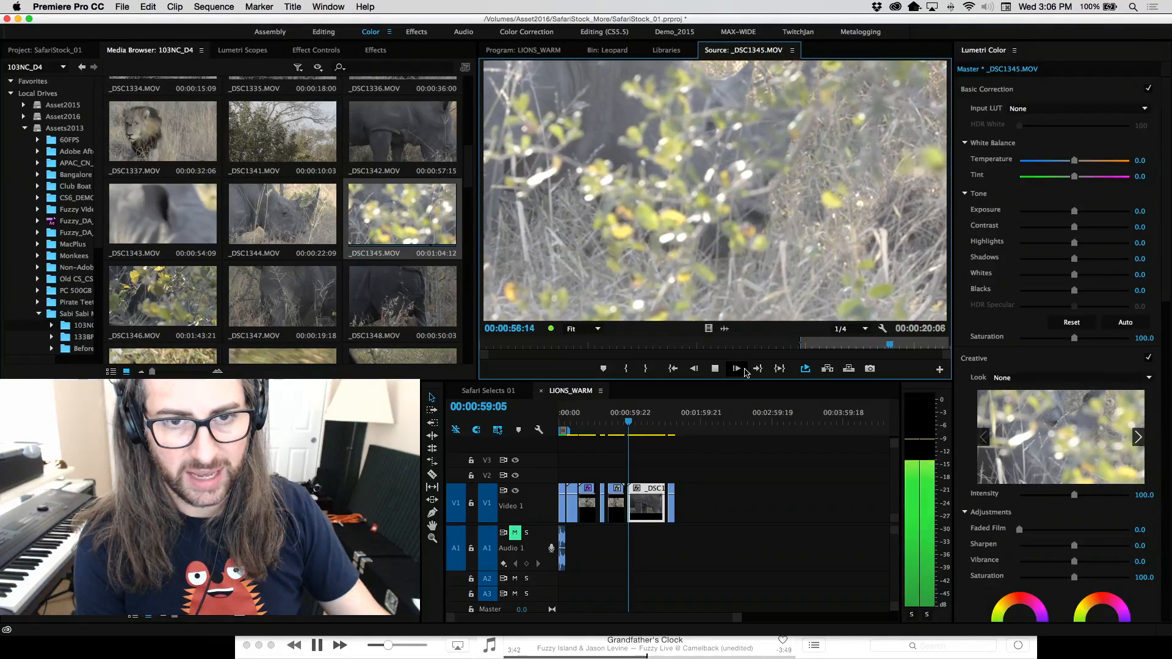
{"action": "key", "text": "space"}
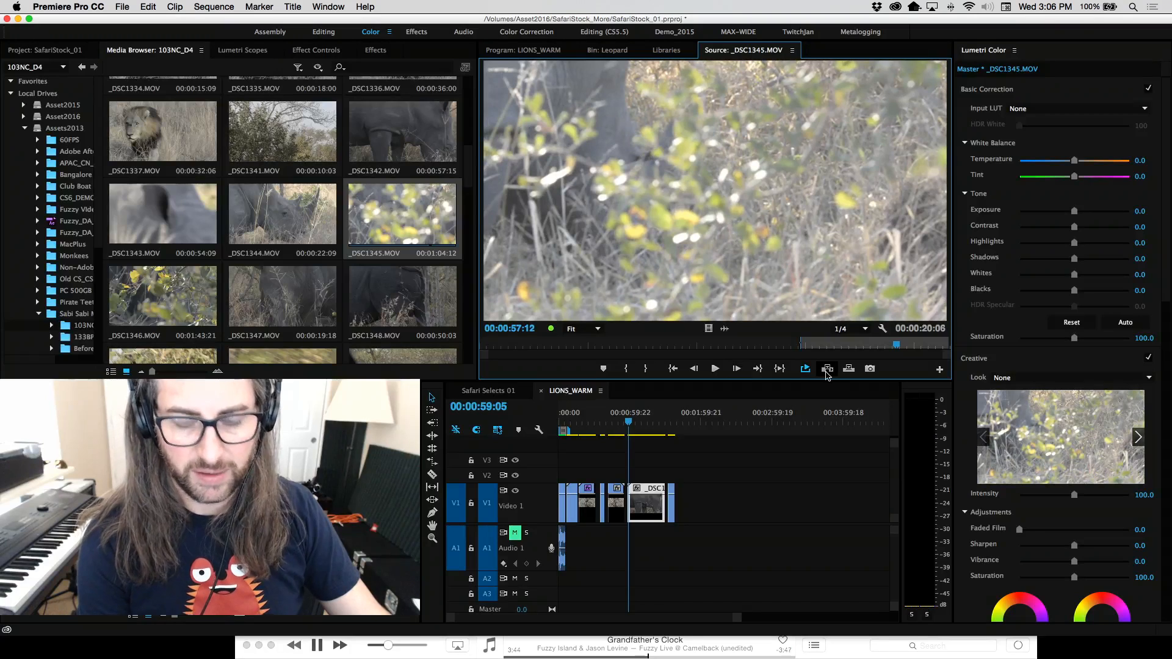
{"action": "key", "text": "o"}
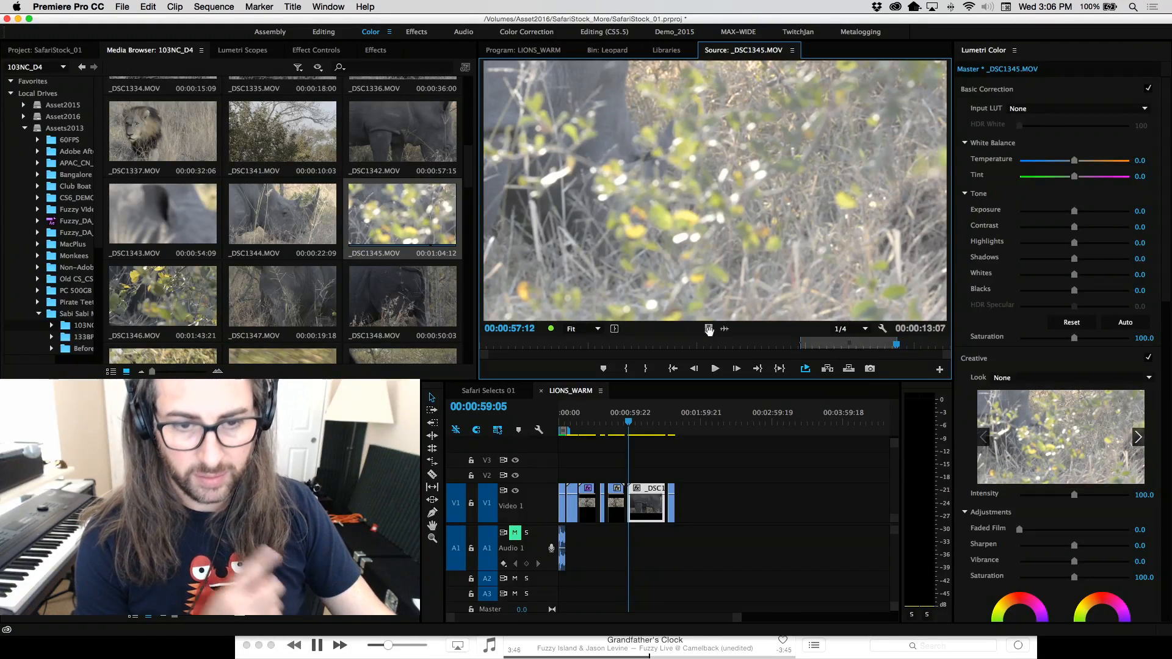
{"action": "left_click_drag", "start_coordinate": [709, 328], "coordinate": [726, 265]}
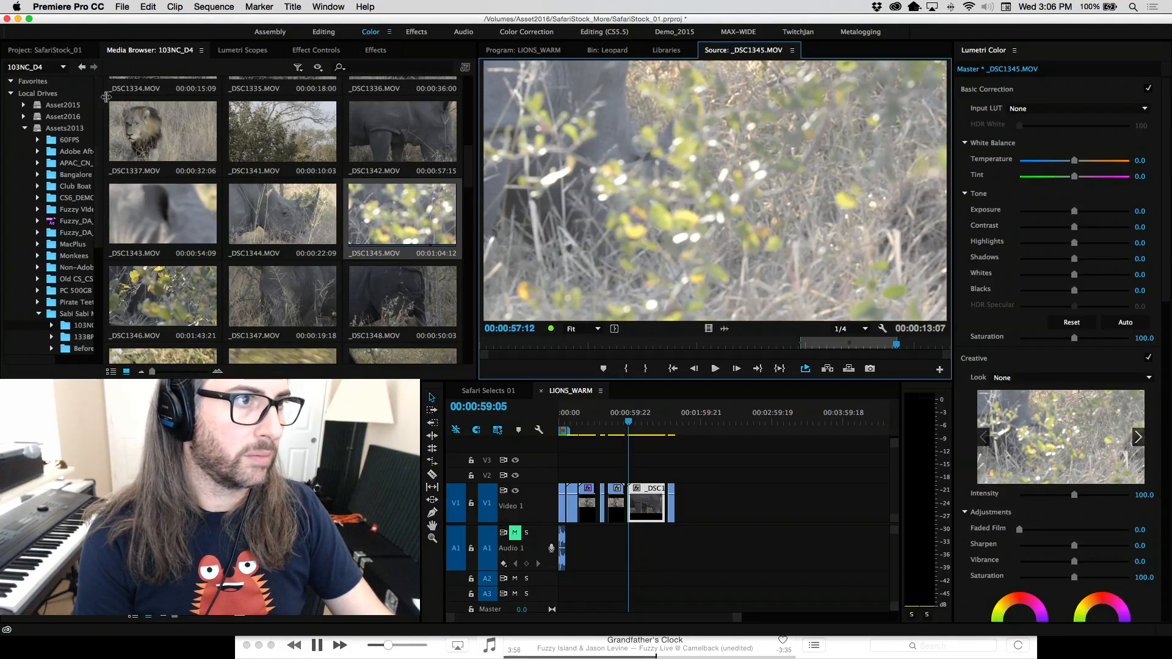
Browse the SafariStock_01 project items, collapsing the Driving bin and looking inside the Giraffe bin.
{"action": "left_click", "coordinate": [45, 50]}
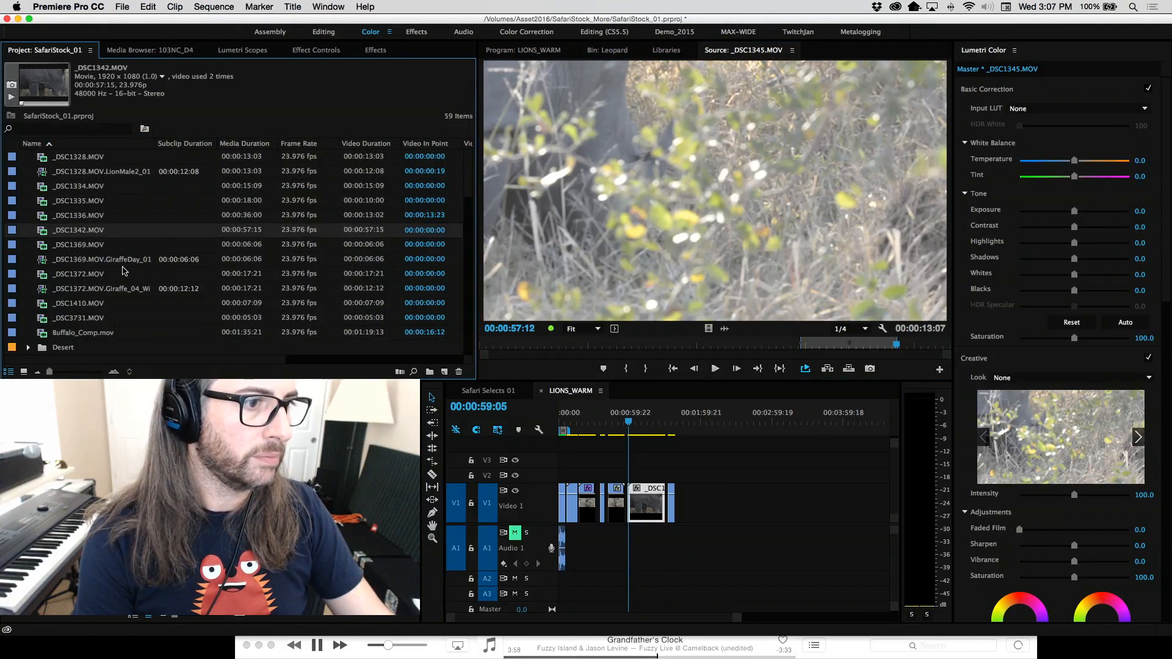
{"action": "scroll", "coordinate": [124, 270], "scroll_direction": "down", "scroll_amount": 4}
{"action": "scroll", "coordinate": [124, 270], "scroll_direction": "up", "scroll_amount": 4}
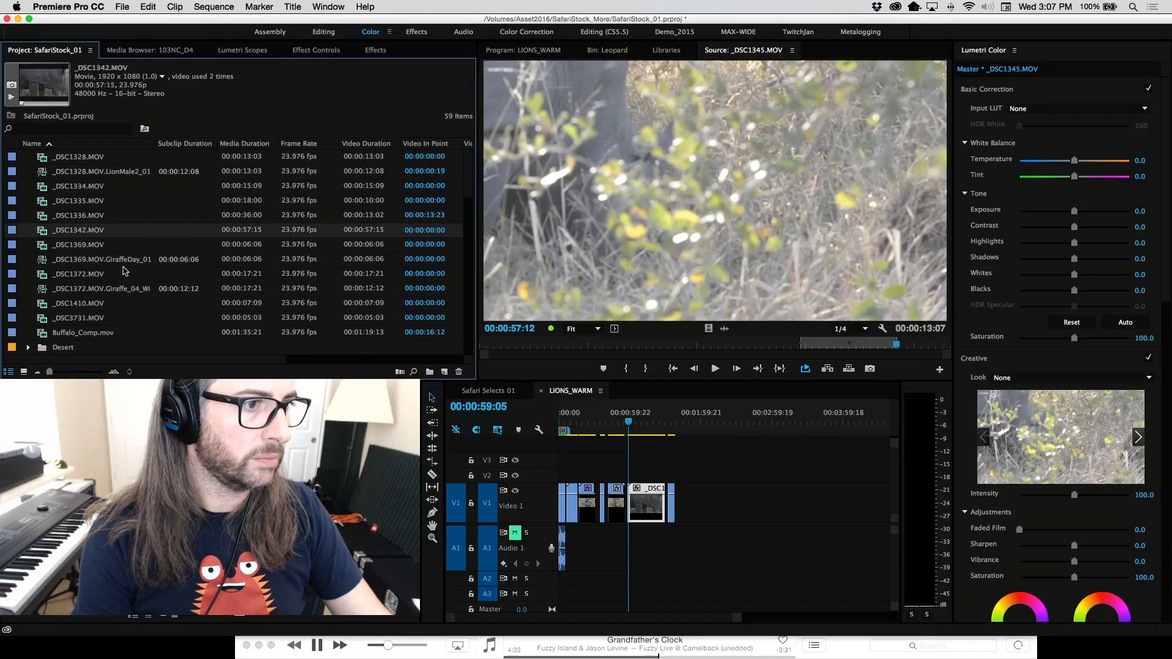
{"action": "scroll", "coordinate": [124, 270], "scroll_direction": "down", "scroll_amount": 8}
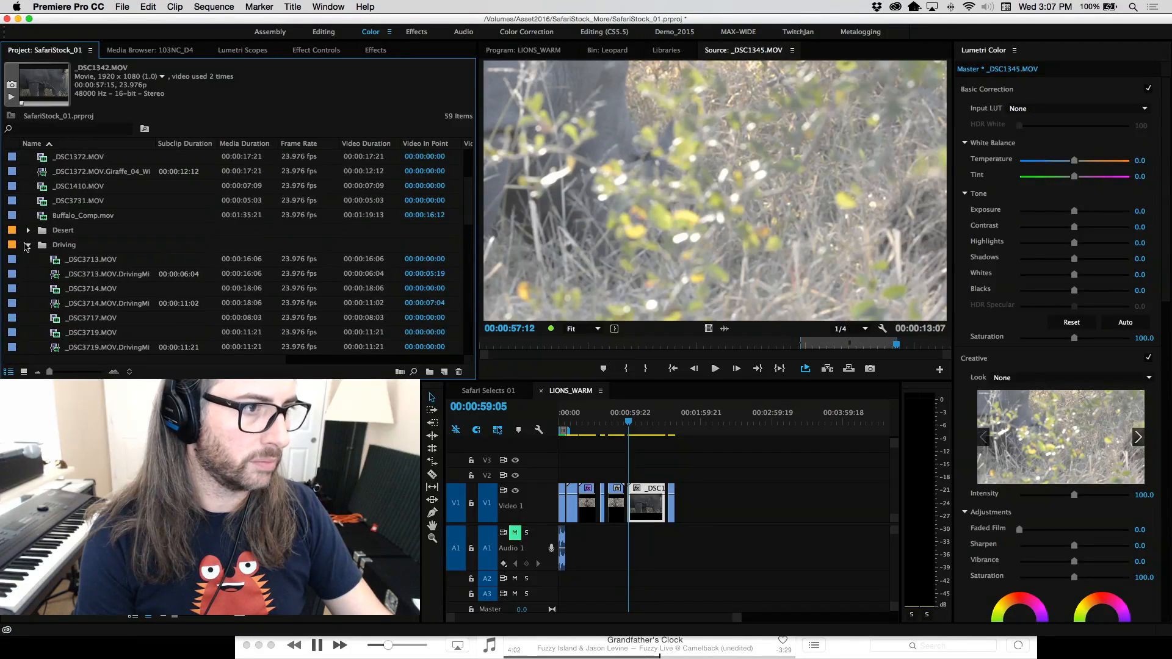
{"action": "left_click", "coordinate": [27, 246]}
{"action": "scroll", "coordinate": [102, 277], "scroll_direction": "down", "scroll_amount": 2}
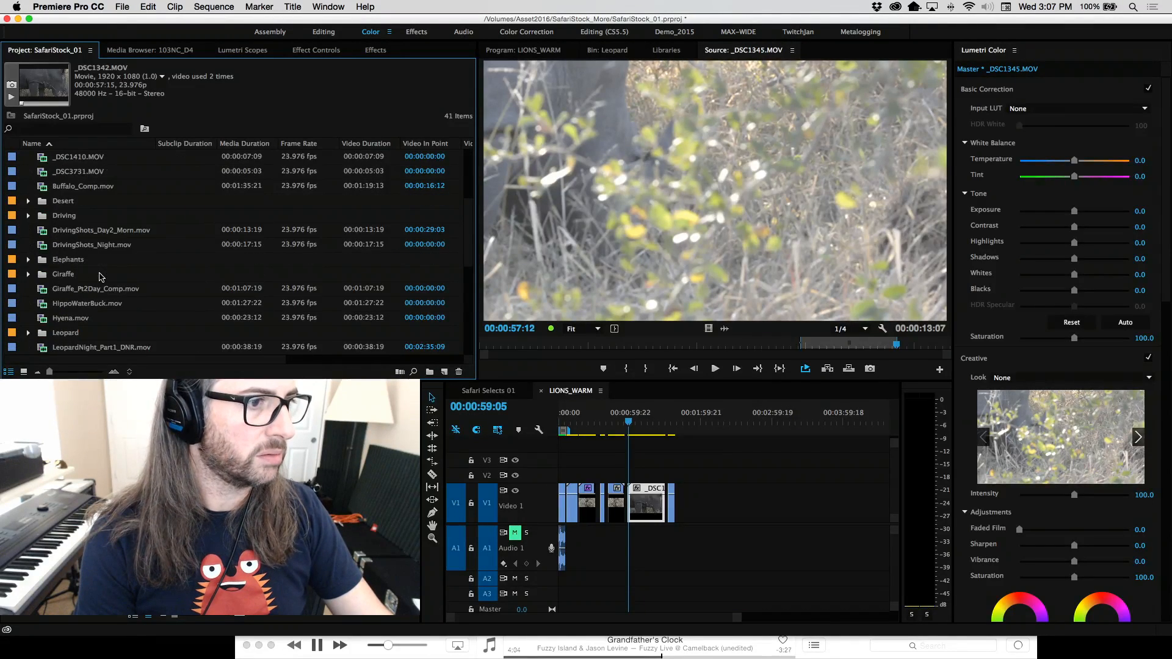
{"action": "scroll", "coordinate": [102, 277], "scroll_direction": "down", "scroll_amount": 3}
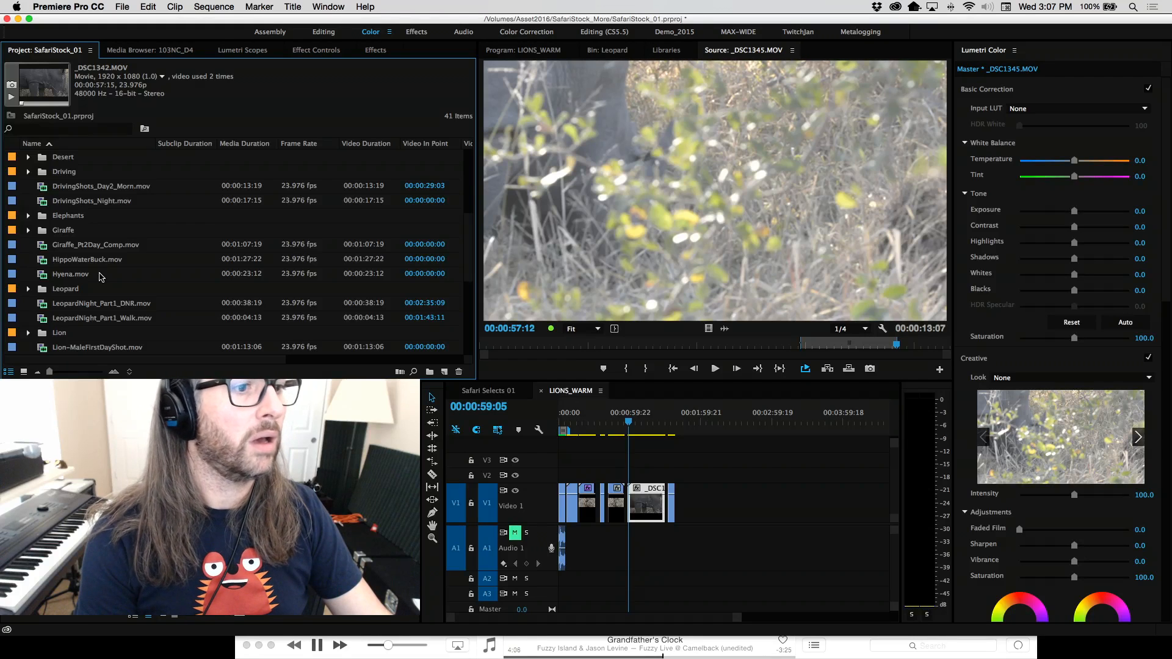
{"action": "left_click", "coordinate": [28, 231]}
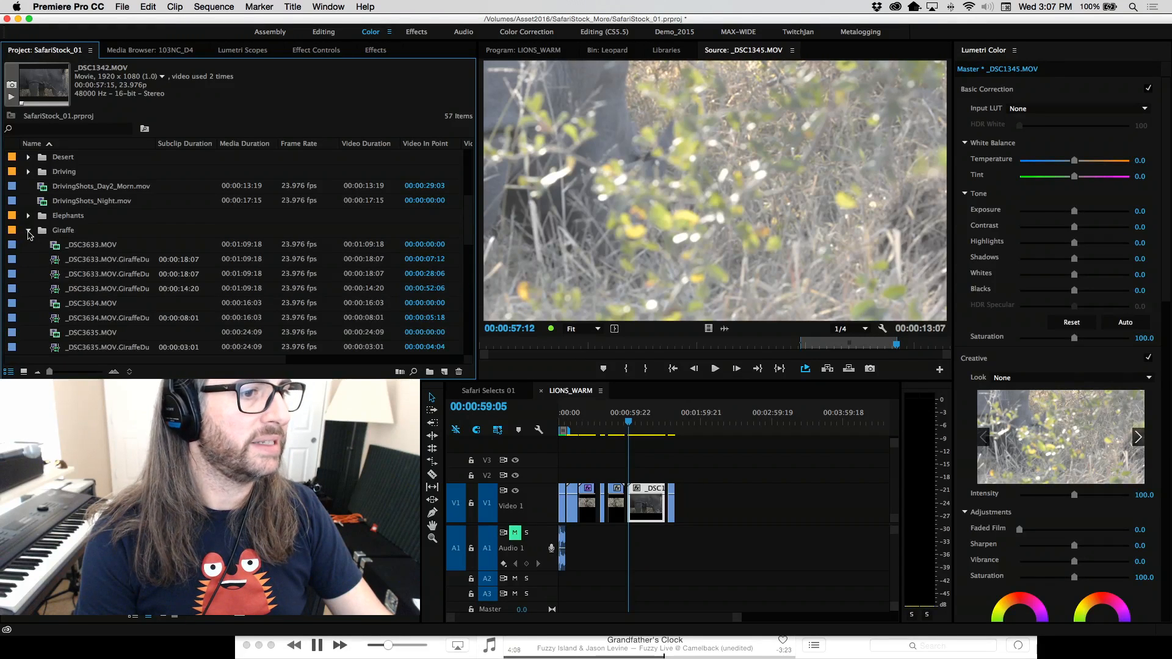
{"action": "left_click", "coordinate": [28, 231]}
{"action": "scroll", "coordinate": [104, 257], "scroll_direction": "down", "scroll_amount": 3}
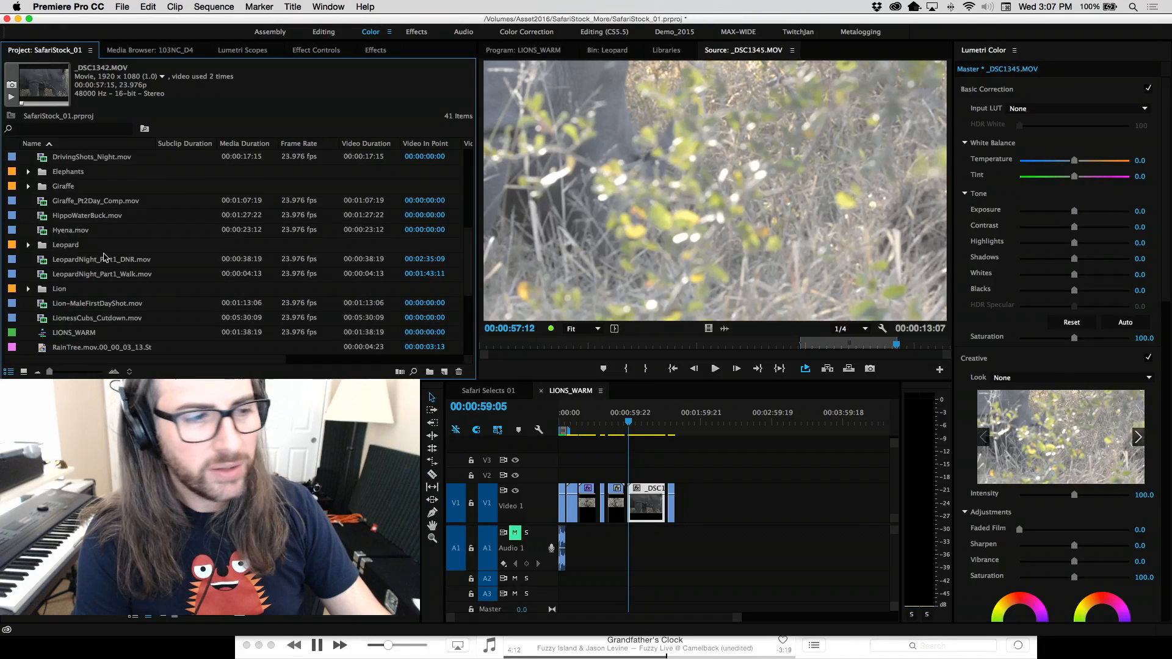
Expand the Lion bin and check the details of _DSC3697.MOV, _DSC3699.MOV and their LionInGrass subclips.
{"action": "left_click", "coordinate": [29, 289]}
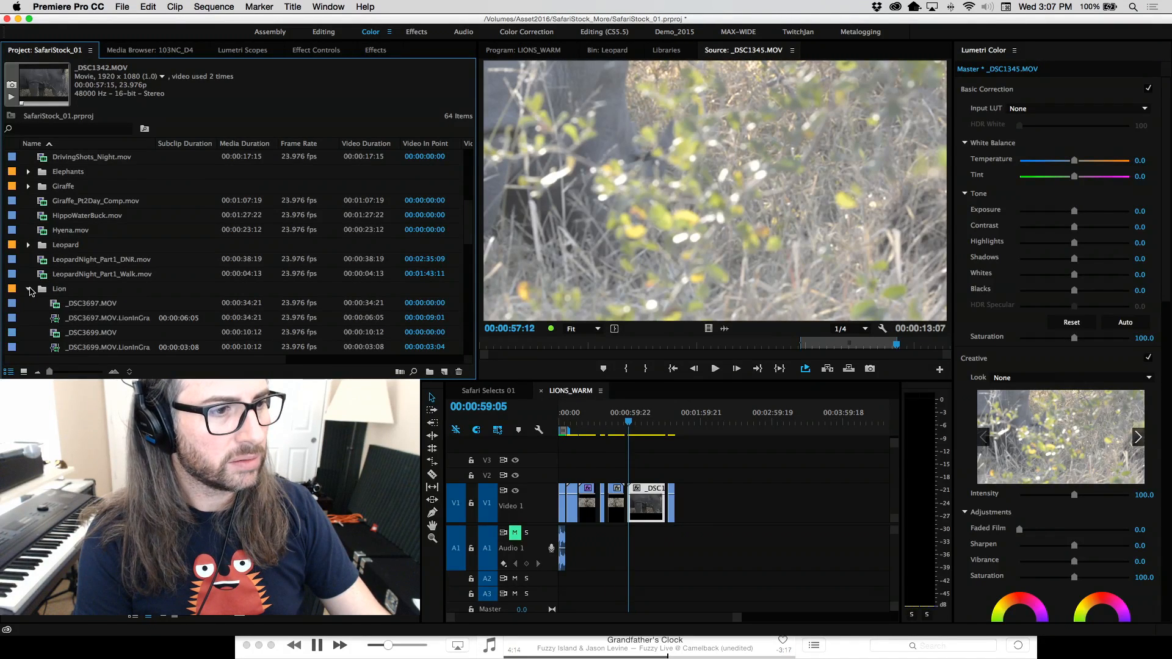
{"action": "scroll", "coordinate": [85, 293], "scroll_direction": "down", "scroll_amount": 1}
{"action": "left_click", "coordinate": [89, 290]}
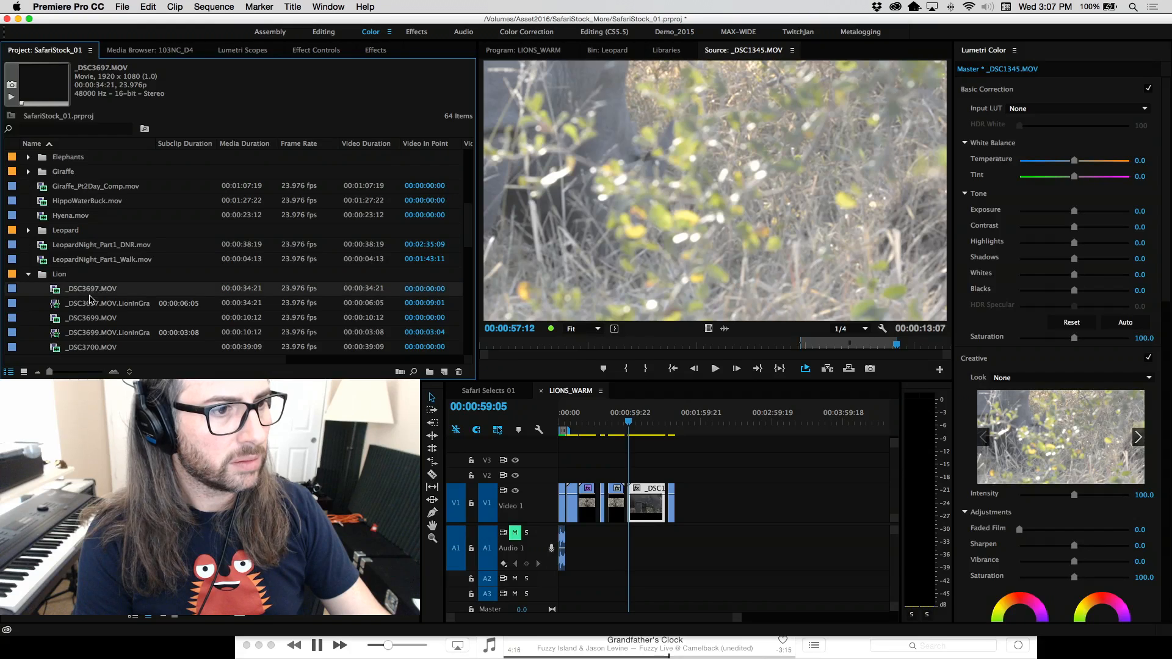
{"action": "left_click", "coordinate": [94, 304]}
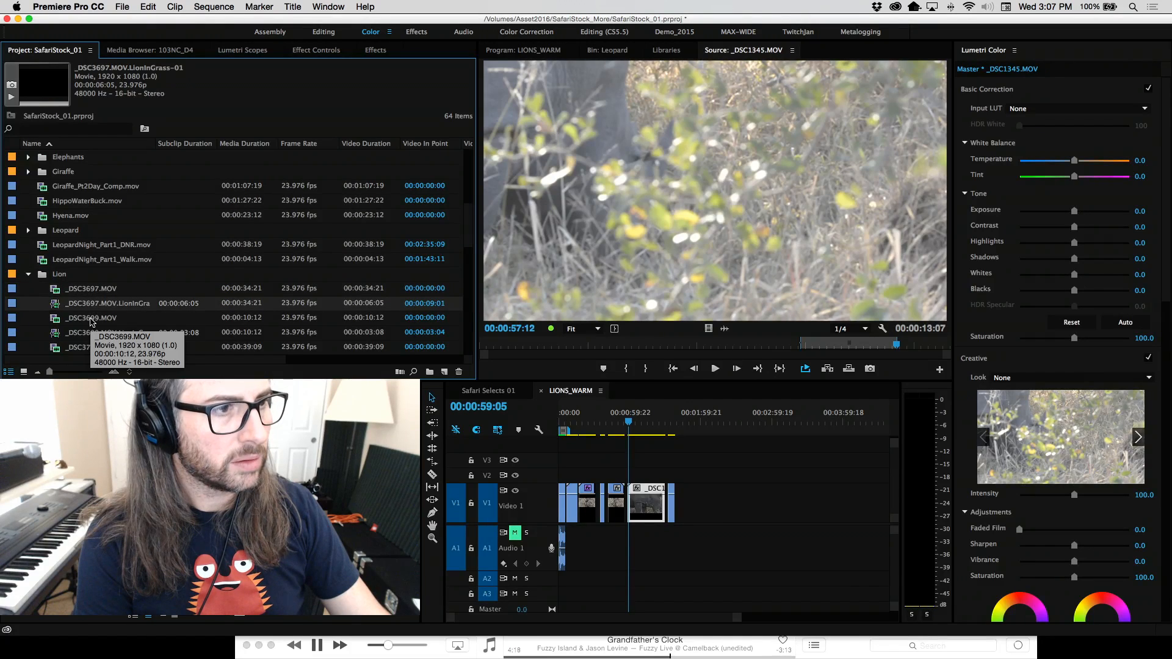
{"action": "left_click", "coordinate": [90, 319]}
{"action": "left_click", "coordinate": [97, 333]}
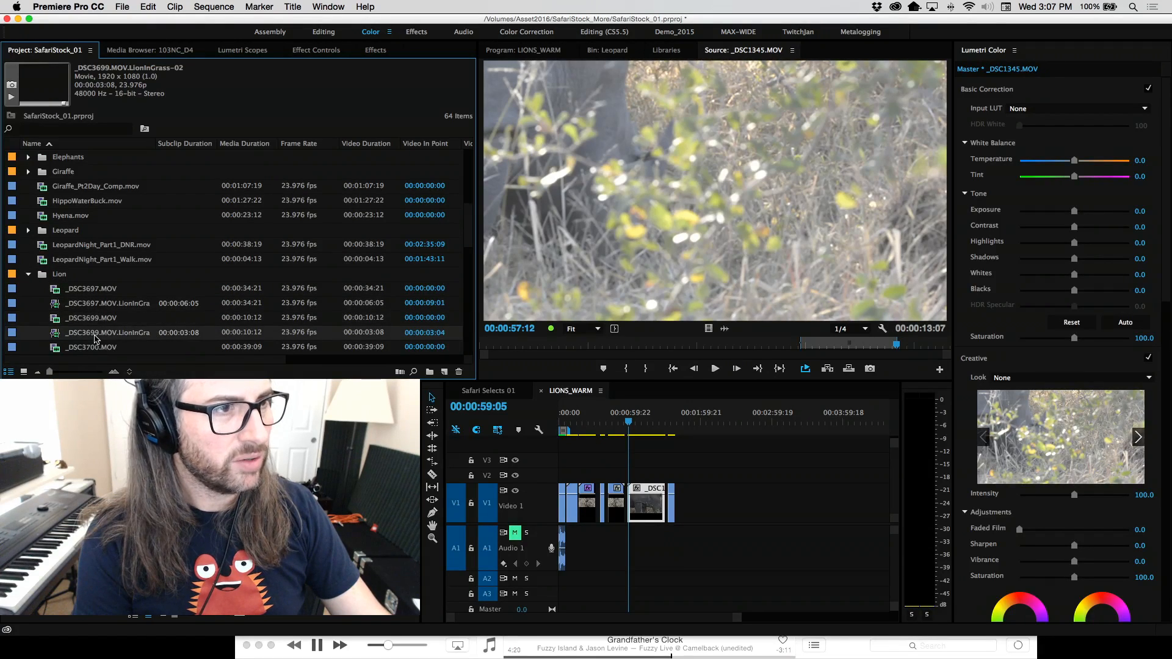
Look further through the Lion bin, inspecting subclips LionInGrass-01, LionInGrass-02 and LionInGrass-03 in turn.
{"action": "left_click", "coordinate": [28, 275]}
{"action": "left_click", "coordinate": [29, 274]}
{"action": "scroll", "coordinate": [144, 276], "scroll_direction": "down", "scroll_amount": 6}
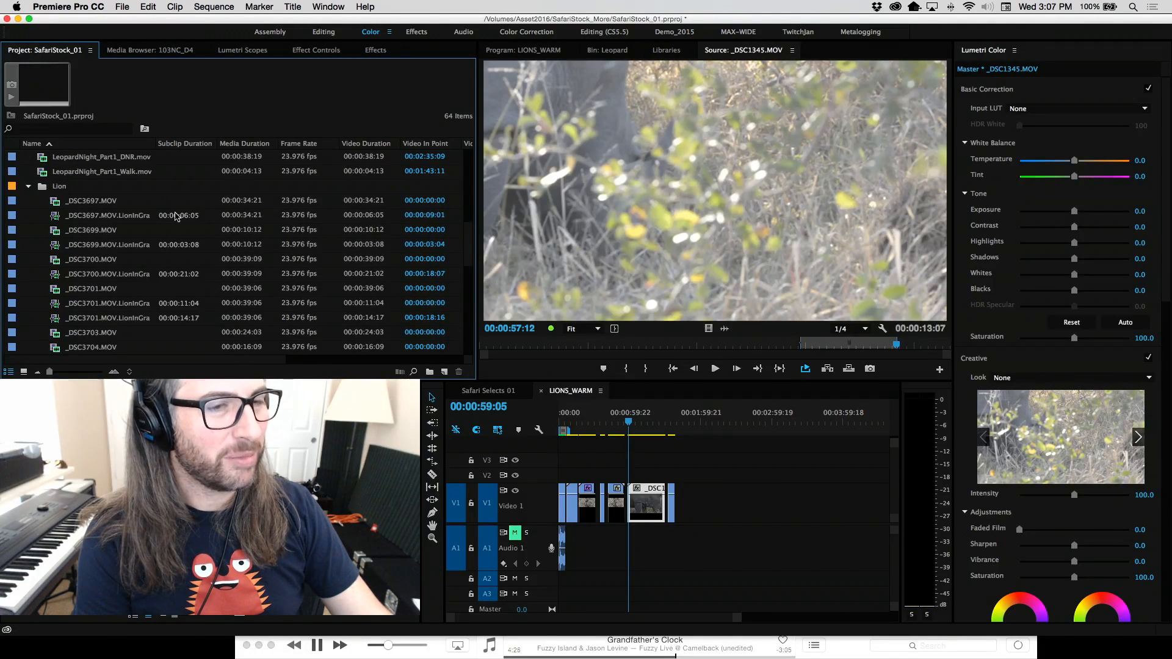
{"action": "left_click", "coordinate": [106, 218]}
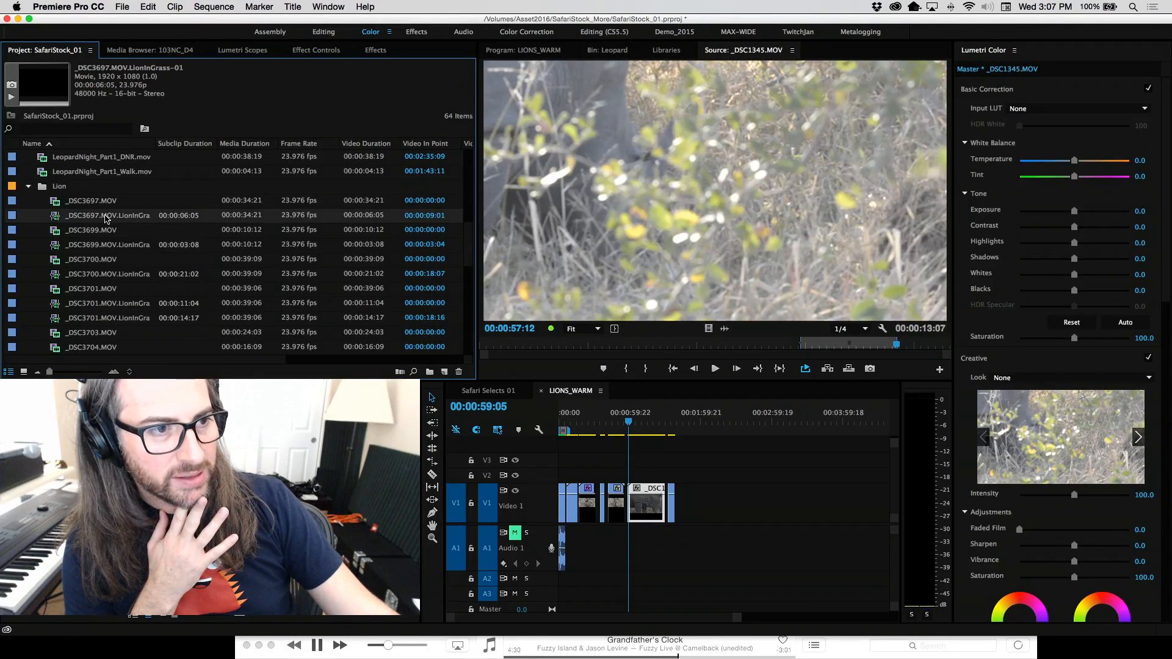
{"action": "left_click", "coordinate": [102, 244]}
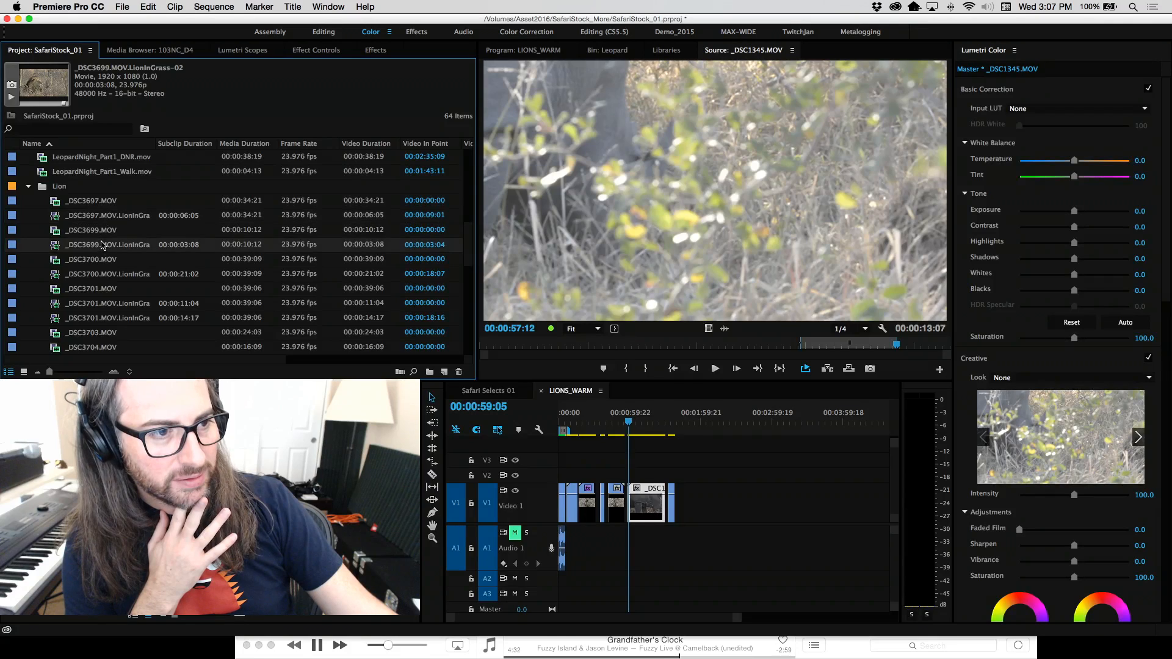
{"action": "left_click", "coordinate": [105, 274]}
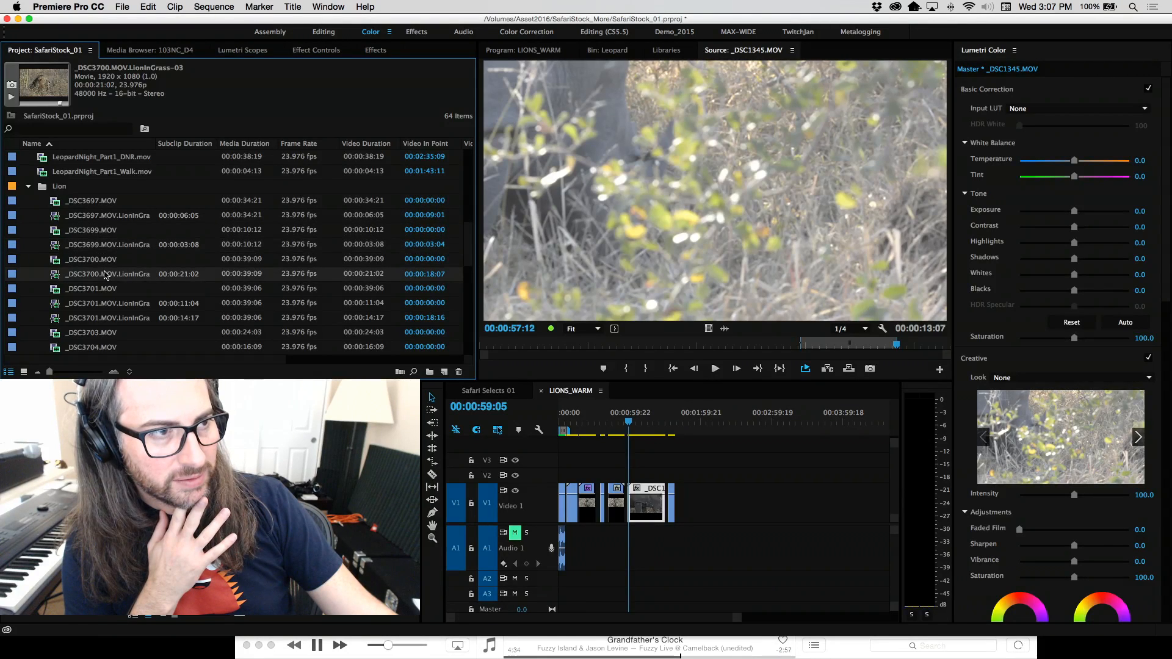
Open the _DSC3700.MOV.LionInGrass-03 subclip in the source monitor and scrub through it, returning to about 00:00:18:08.
{"action": "double_click", "coordinate": [55, 276]}
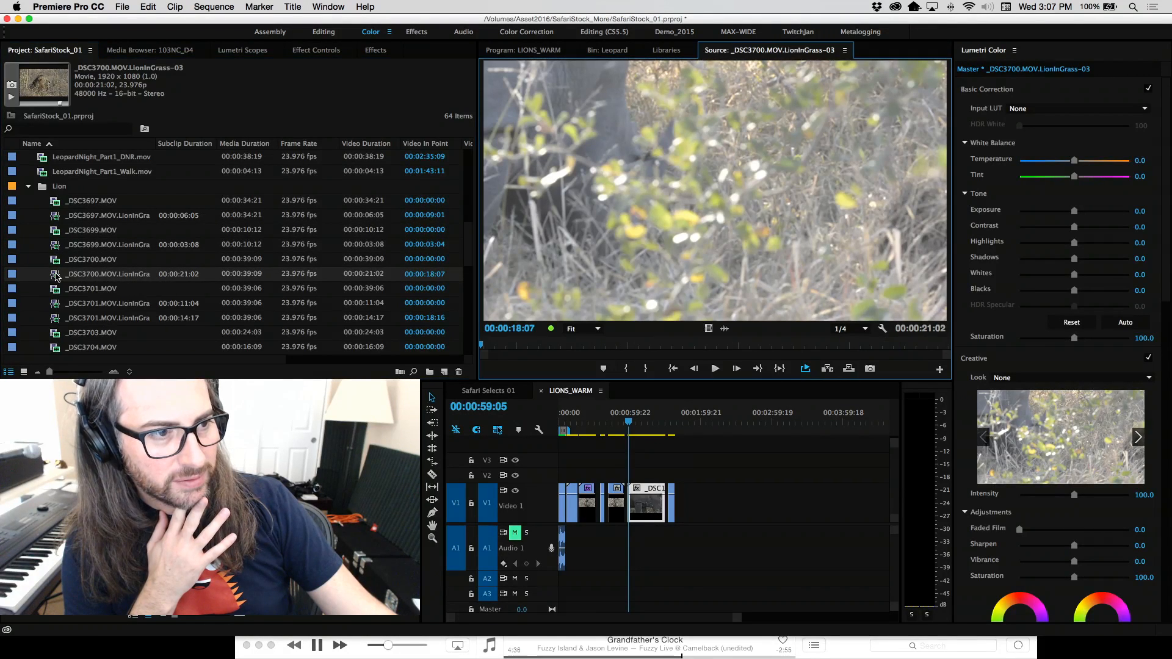
{"action": "key", "text": "space"}
{"action": "key", "text": "space"}
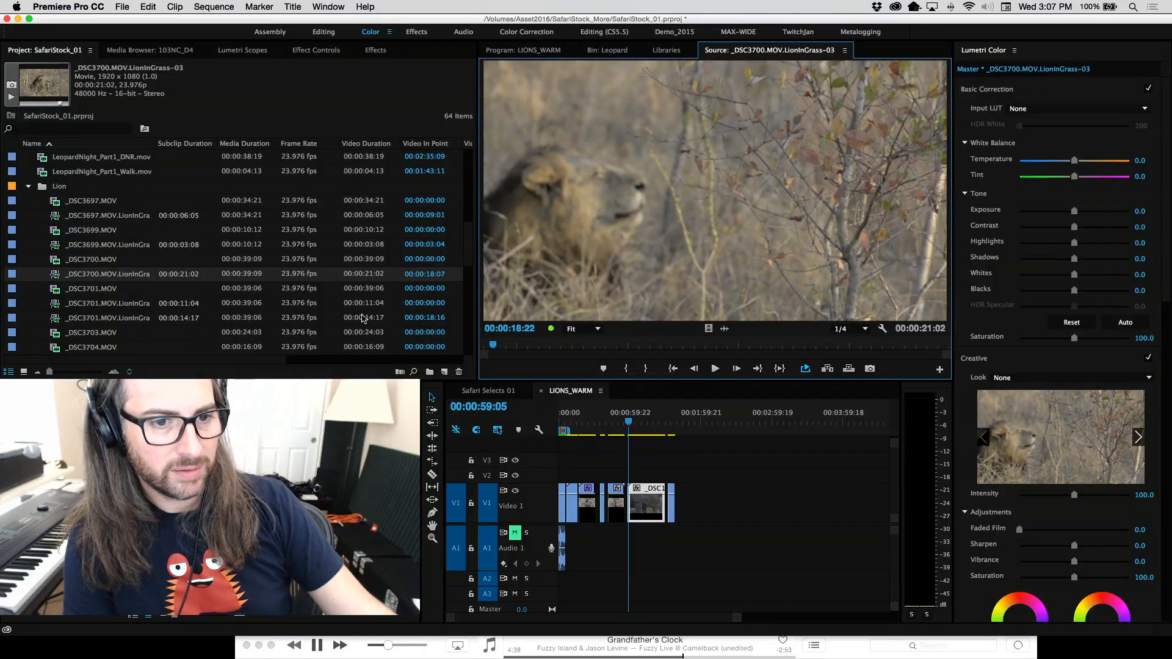
{"action": "left_click", "coordinate": [519, 346]}
{"action": "left_click_drag", "start_coordinate": [523, 348], "coordinate": [572, 330]}
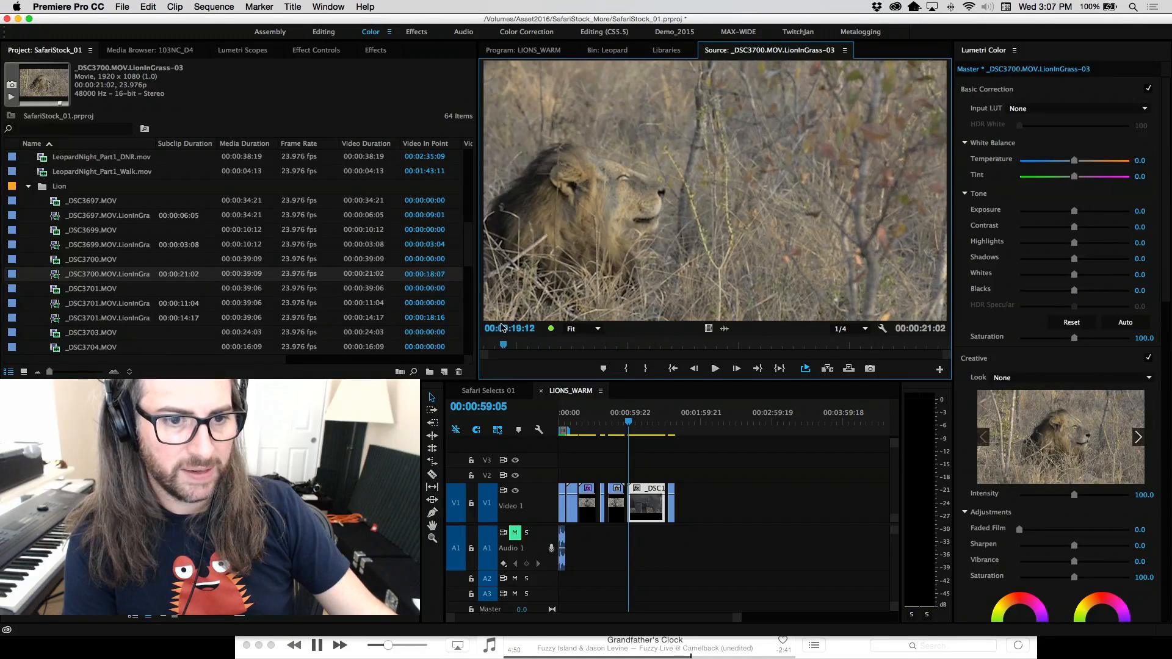
{"action": "left_click_drag", "start_coordinate": [501, 328], "coordinate": [678, 331]}
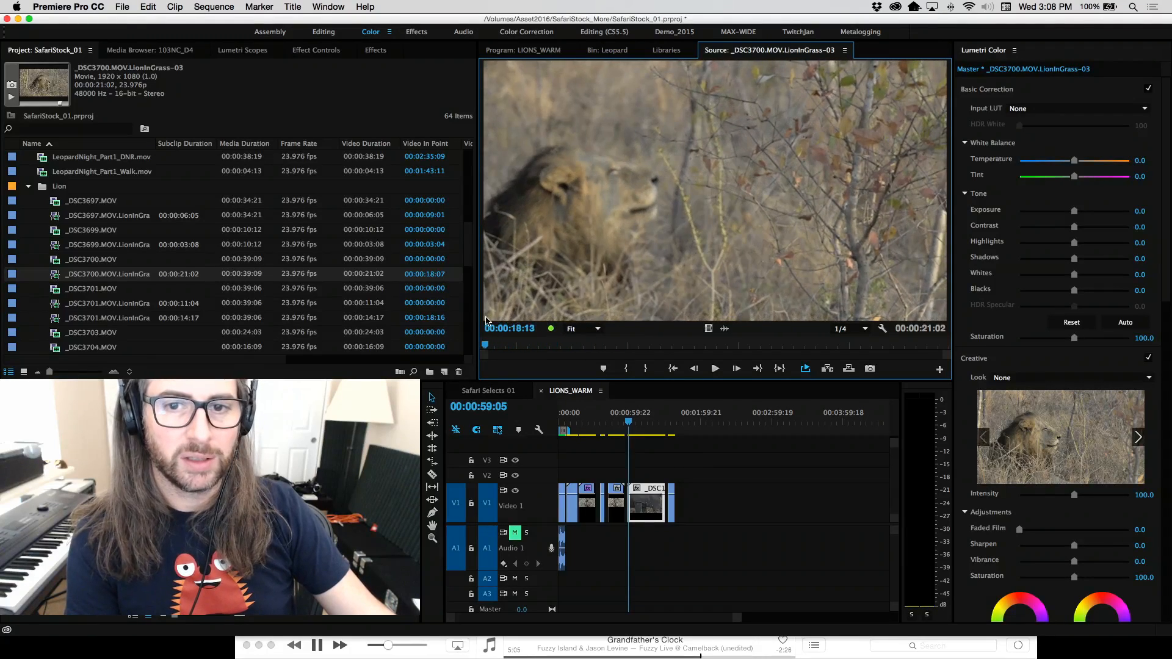
{"action": "left_click_drag", "start_coordinate": [487, 320], "coordinate": [521, 324]}
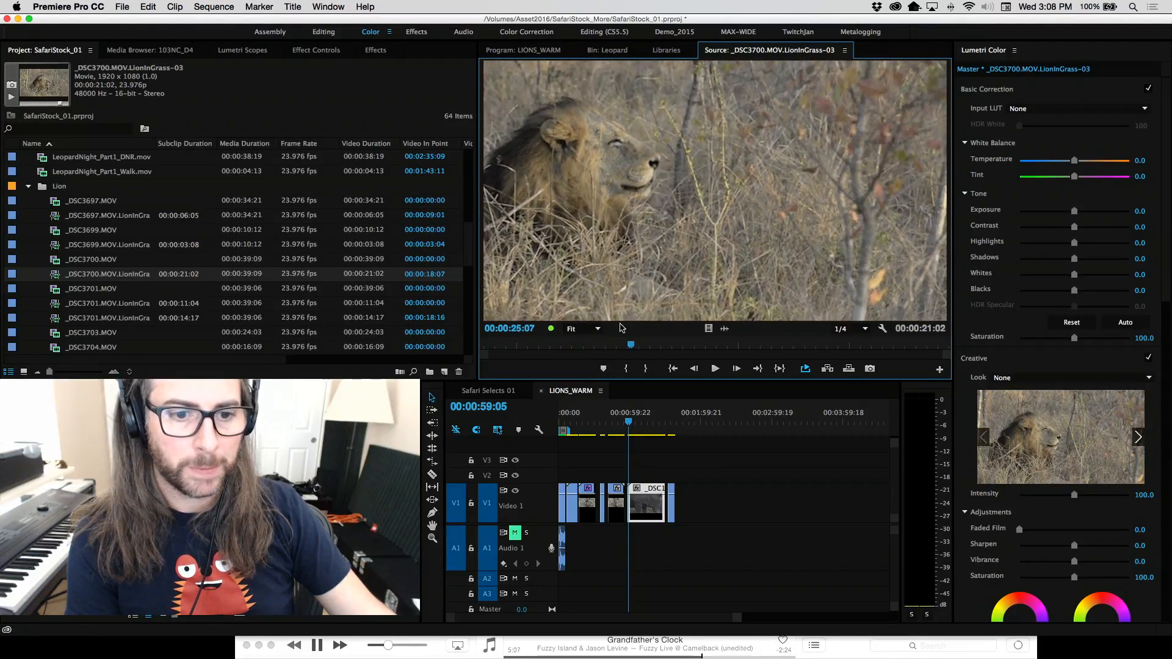
{"action": "left_click_drag", "start_coordinate": [622, 328], "coordinate": [484, 324]}
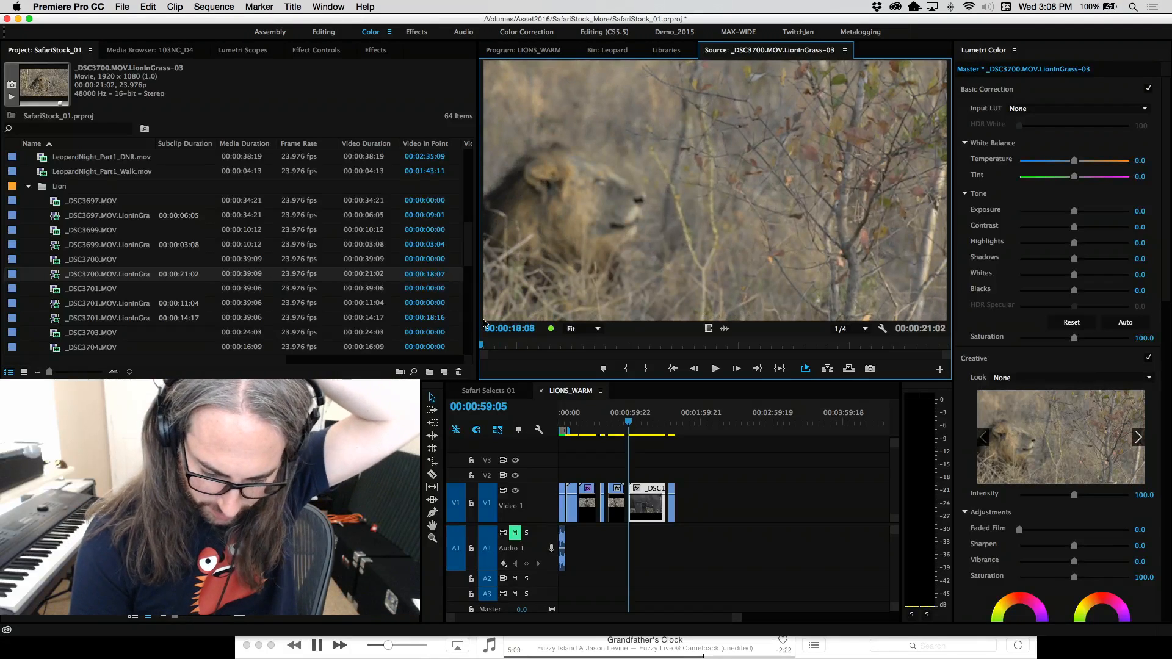
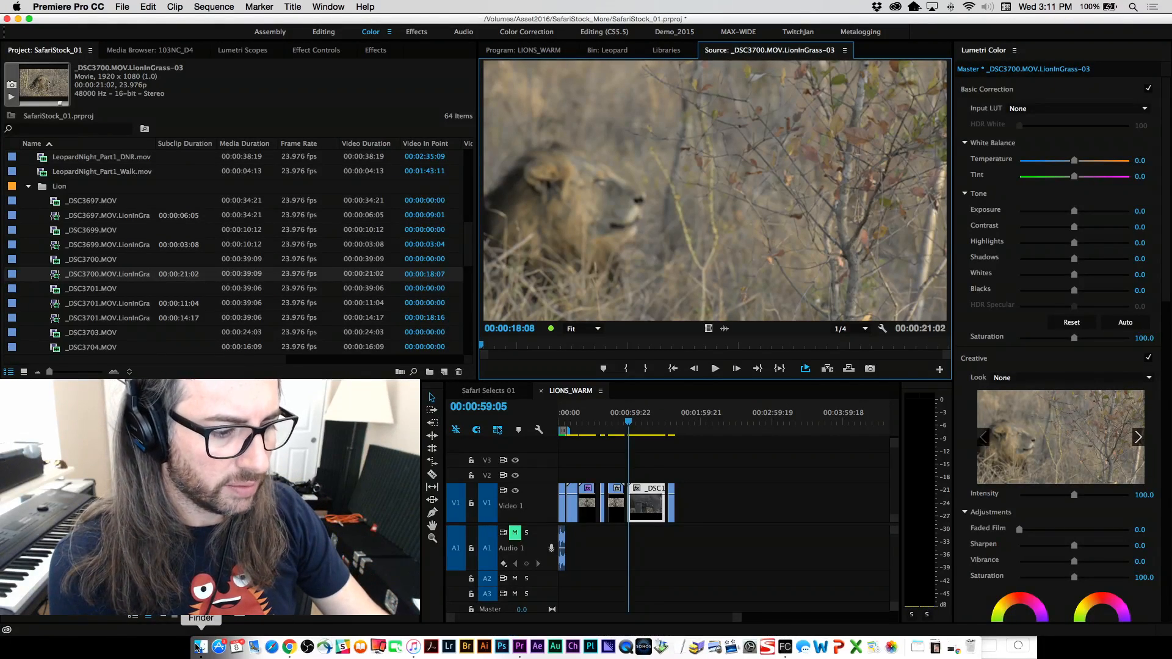
Switch to Finder and open the DPU_Examples folder on the TBOLT_1TB drive.
{"action": "left_click", "coordinate": [196, 647]}
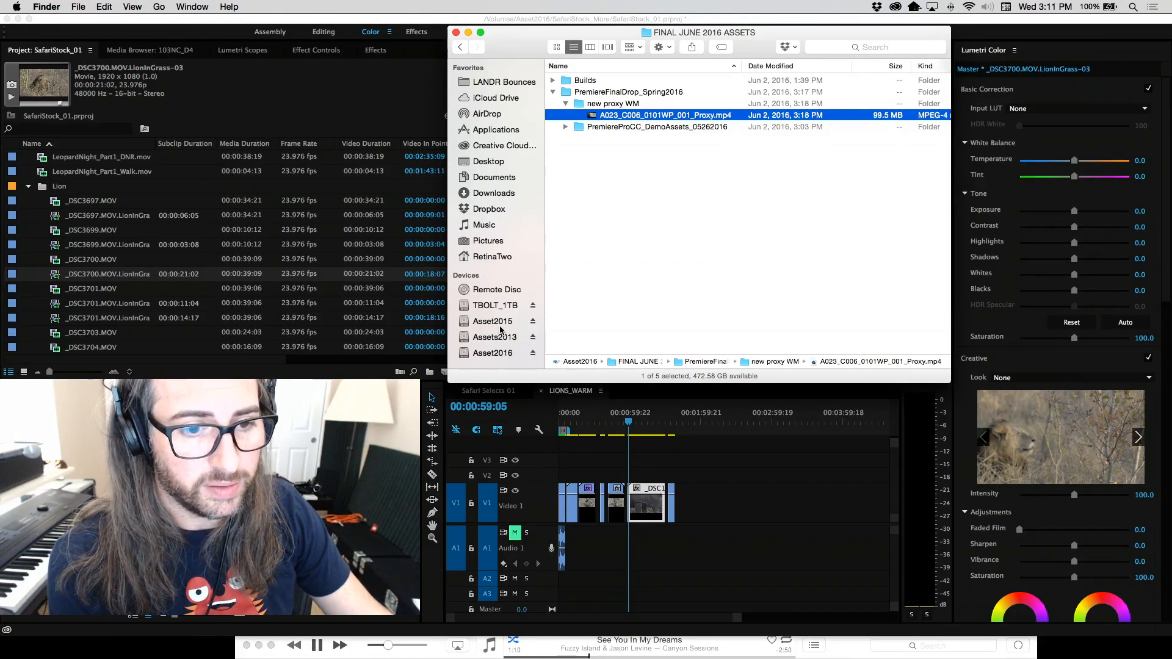
{"action": "left_click", "coordinate": [493, 306]}
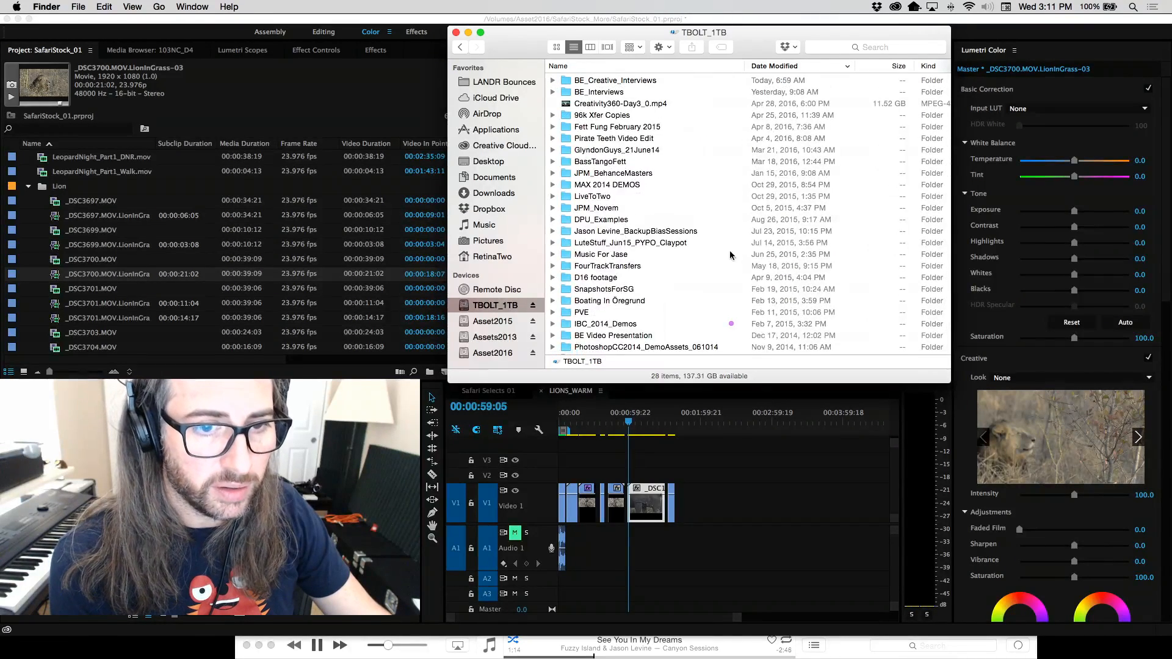
{"action": "left_click", "coordinate": [598, 185]}
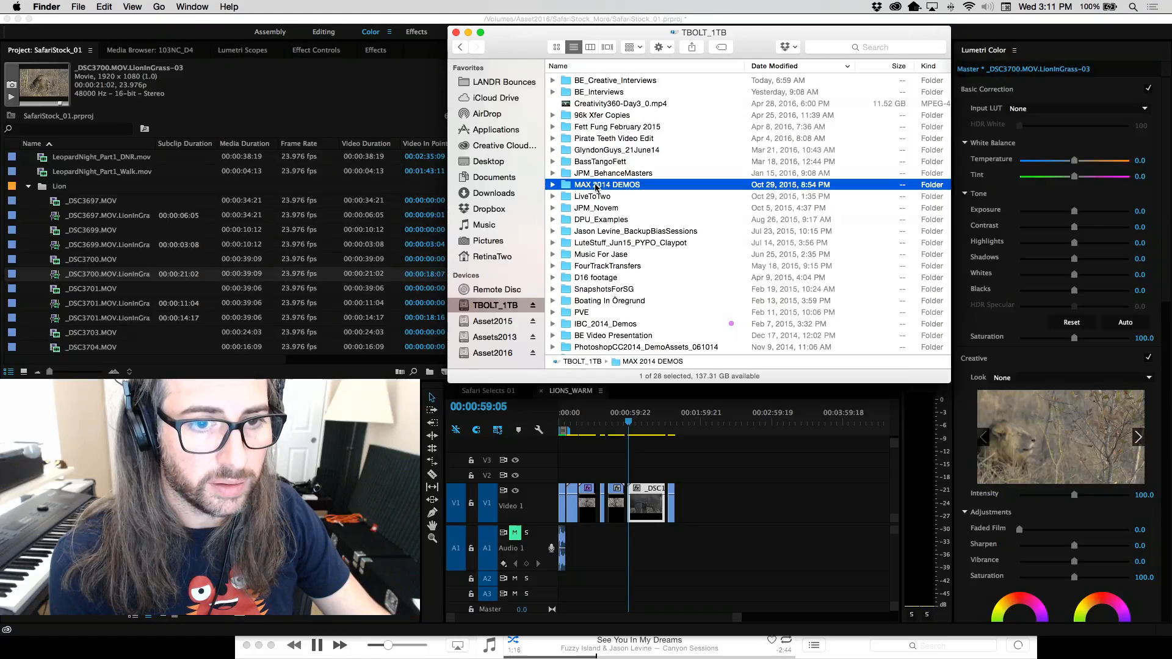
{"action": "double_click", "coordinate": [602, 220]}
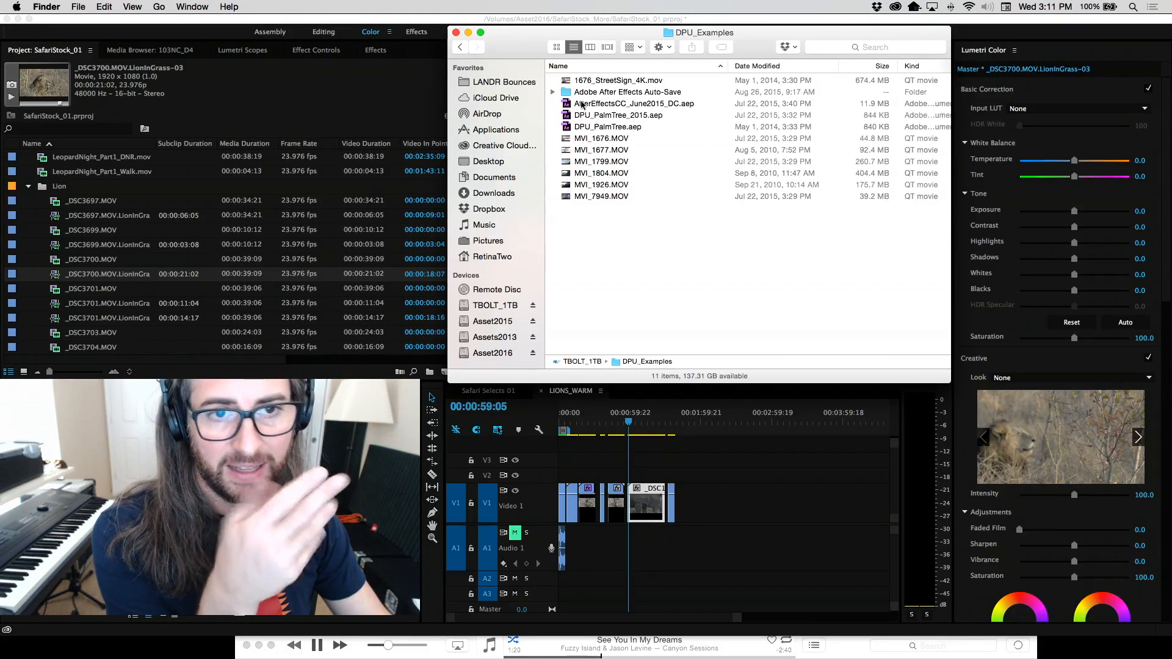
Check the file info of MVI_1676.MOV in the DPU_Examples folder and preview the clip, closing both views.
{"action": "left_click", "coordinate": [614, 81]}
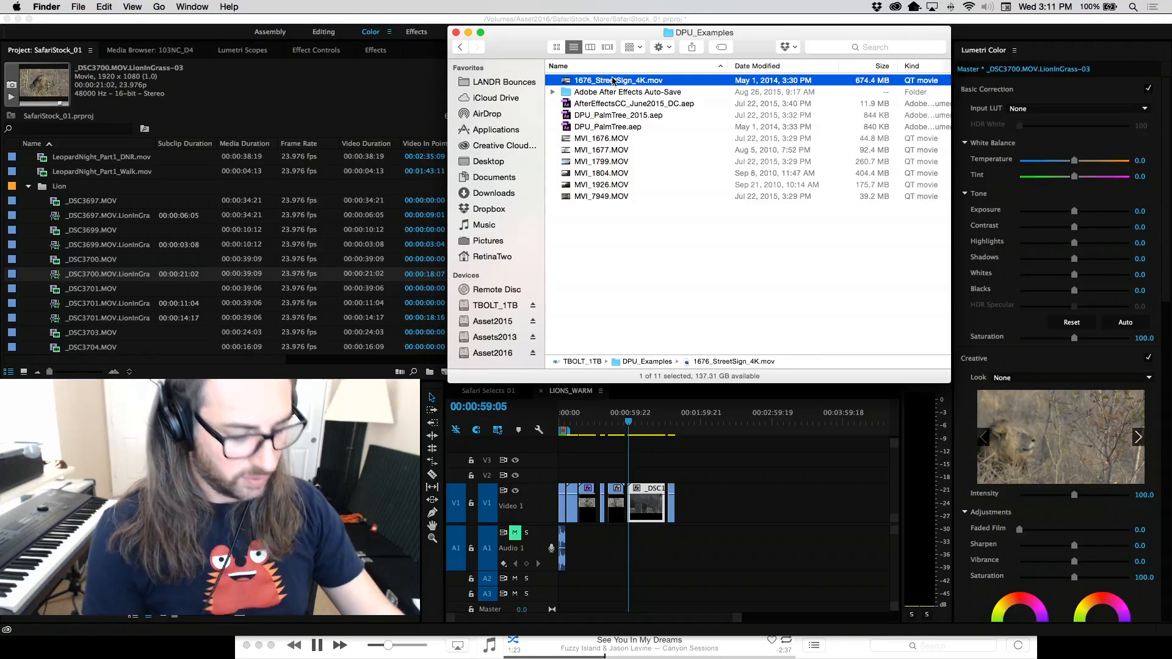
{"action": "left_click", "coordinate": [601, 138]}
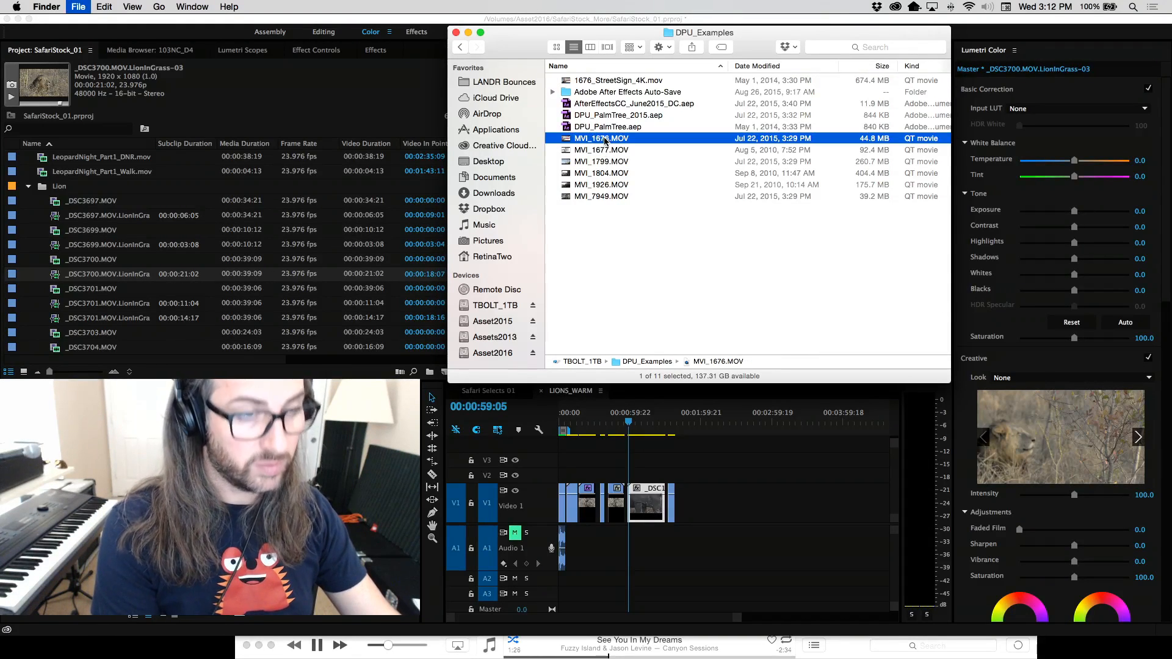
{"action": "key", "text": "super+i"}
{"action": "left_click_drag", "start_coordinate": [129, 30], "coordinate": [655, 24]}
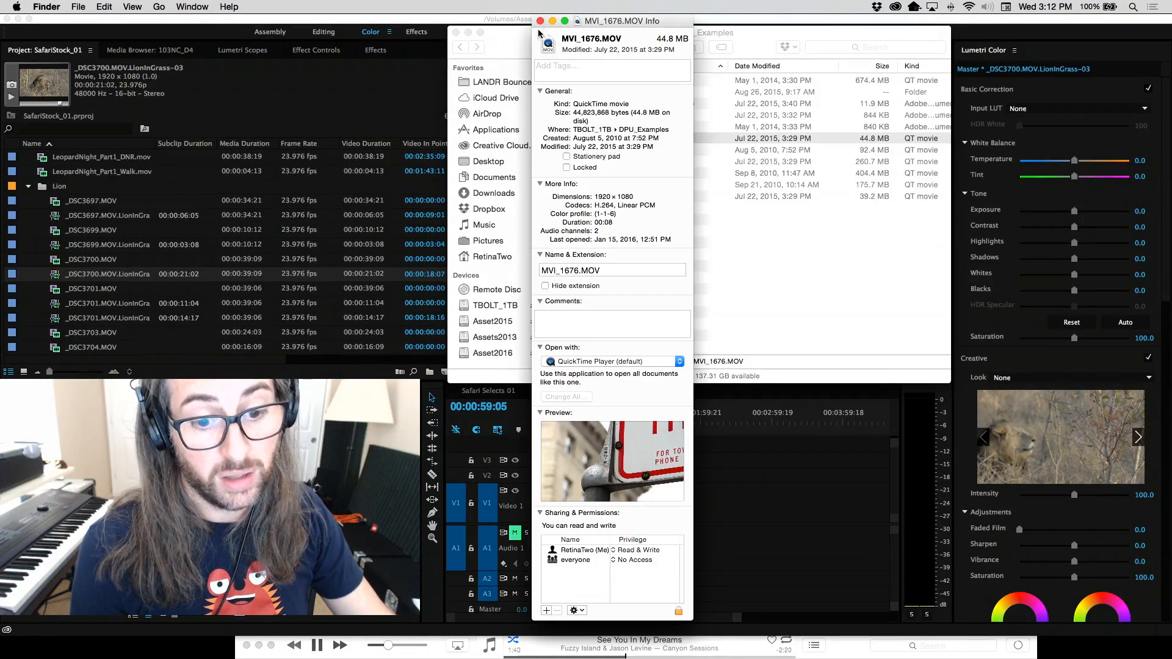
{"action": "left_click", "coordinate": [540, 22]}
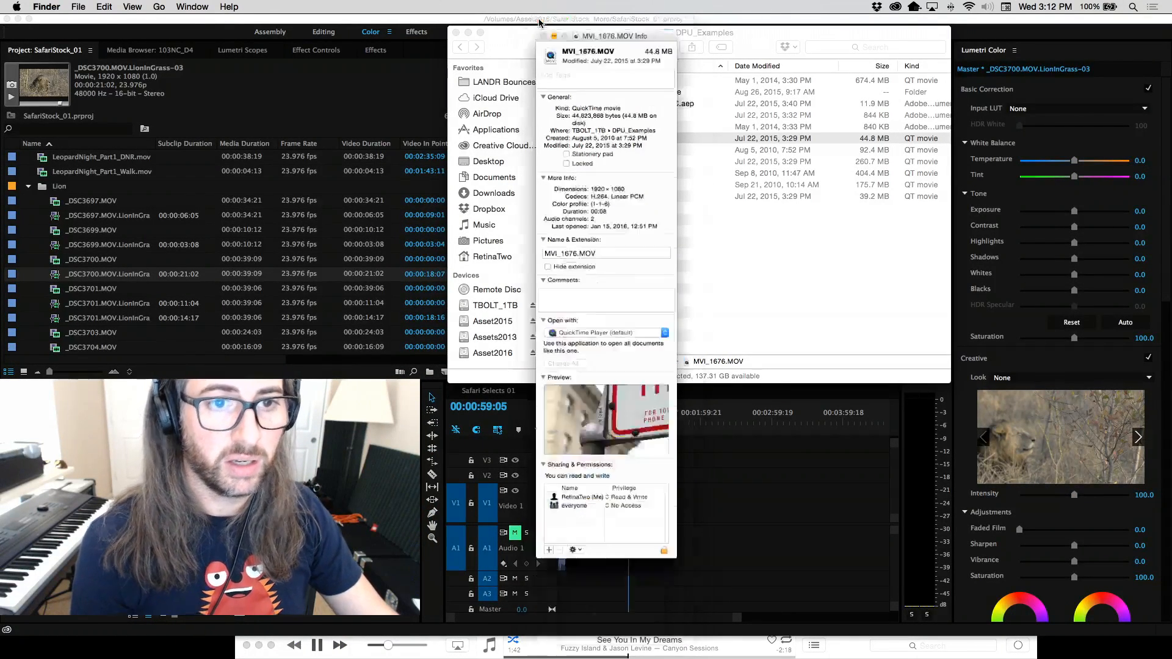
{"action": "key", "text": "space"}
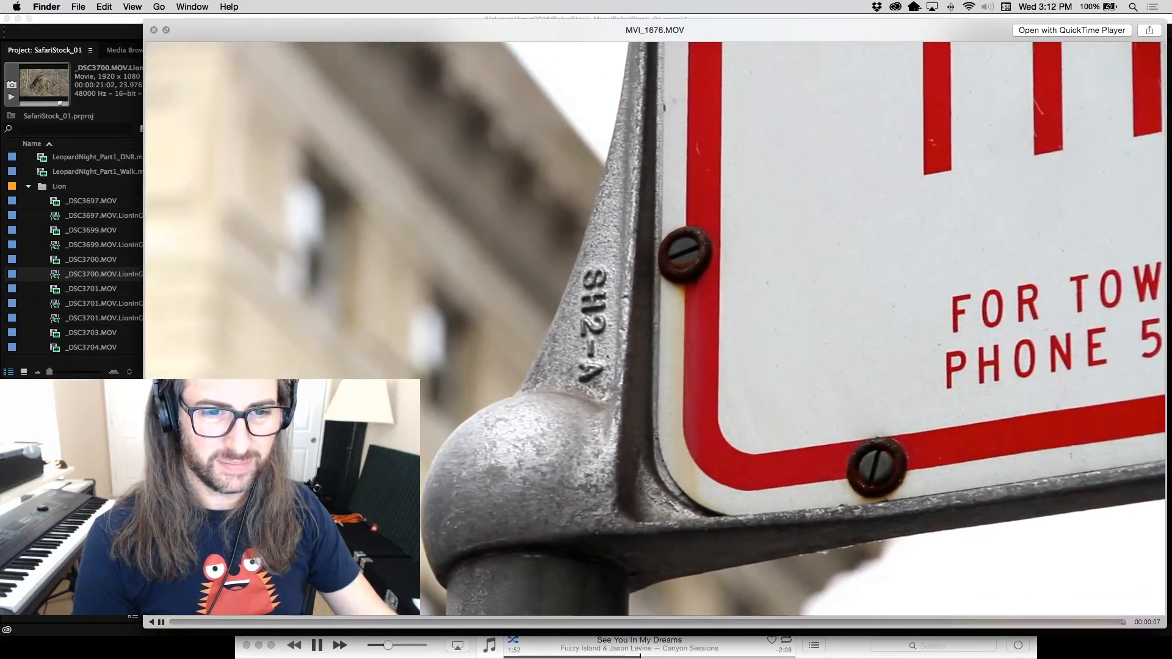
{"action": "key", "text": "space"}
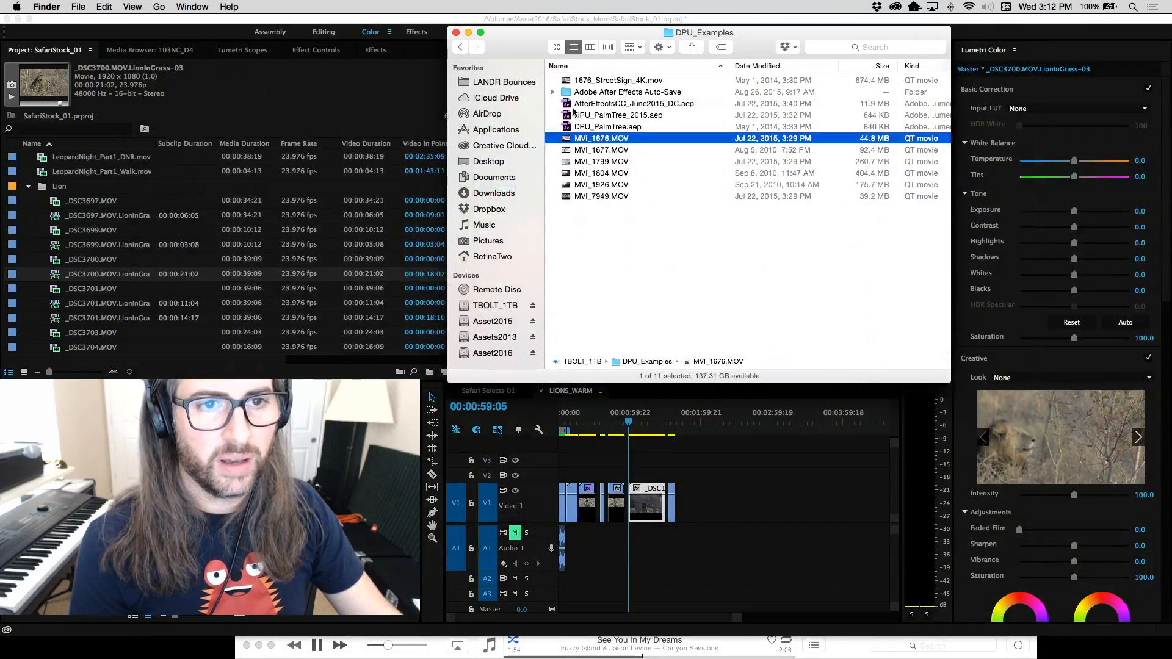
Check the file info of 1676_StreetSign_4K.mov and preview the clip, closing both views.
{"action": "left_click", "coordinate": [567, 81]}
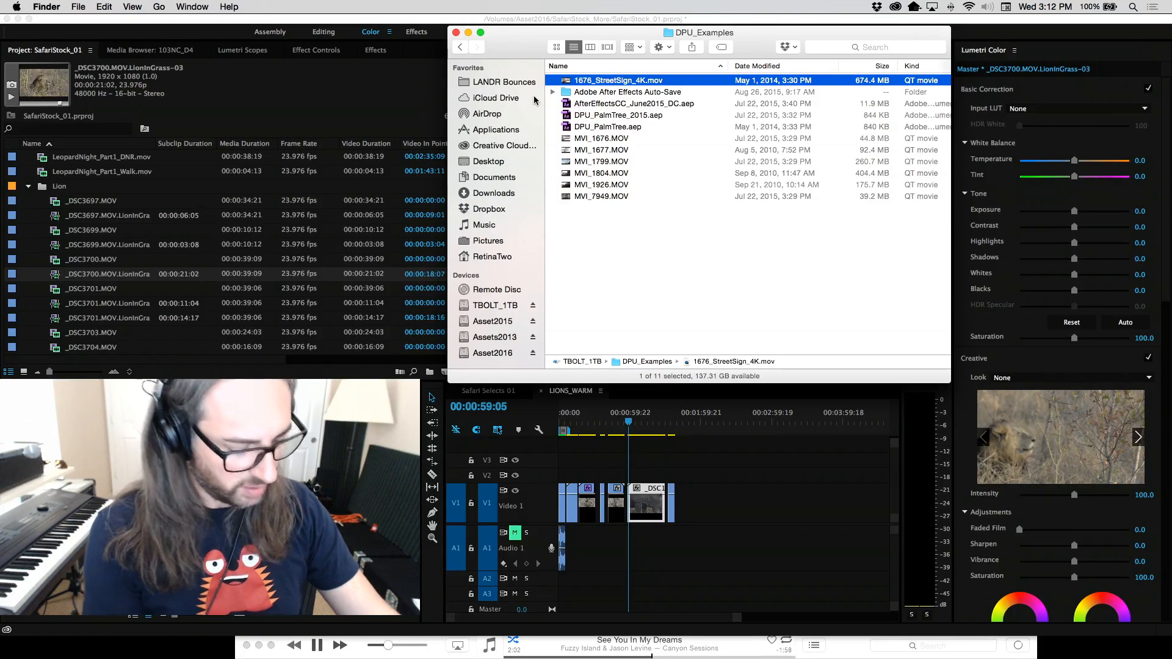
{"action": "key", "text": "super+i"}
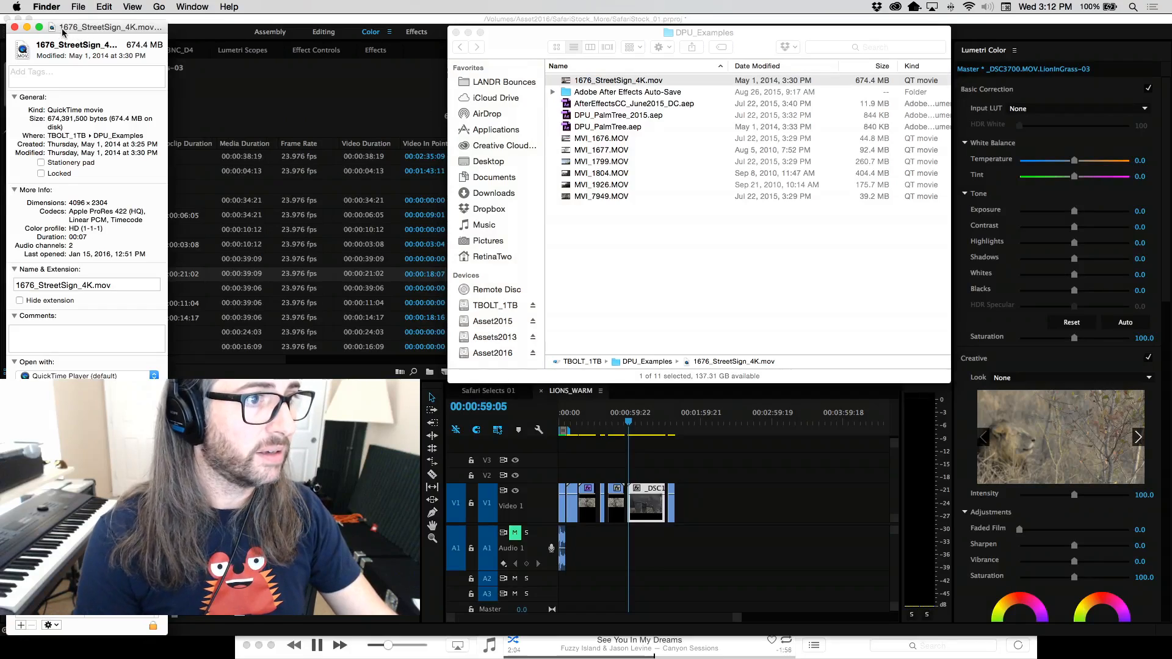
{"action": "left_click_drag", "start_coordinate": [89, 28], "coordinate": [673, 17]}
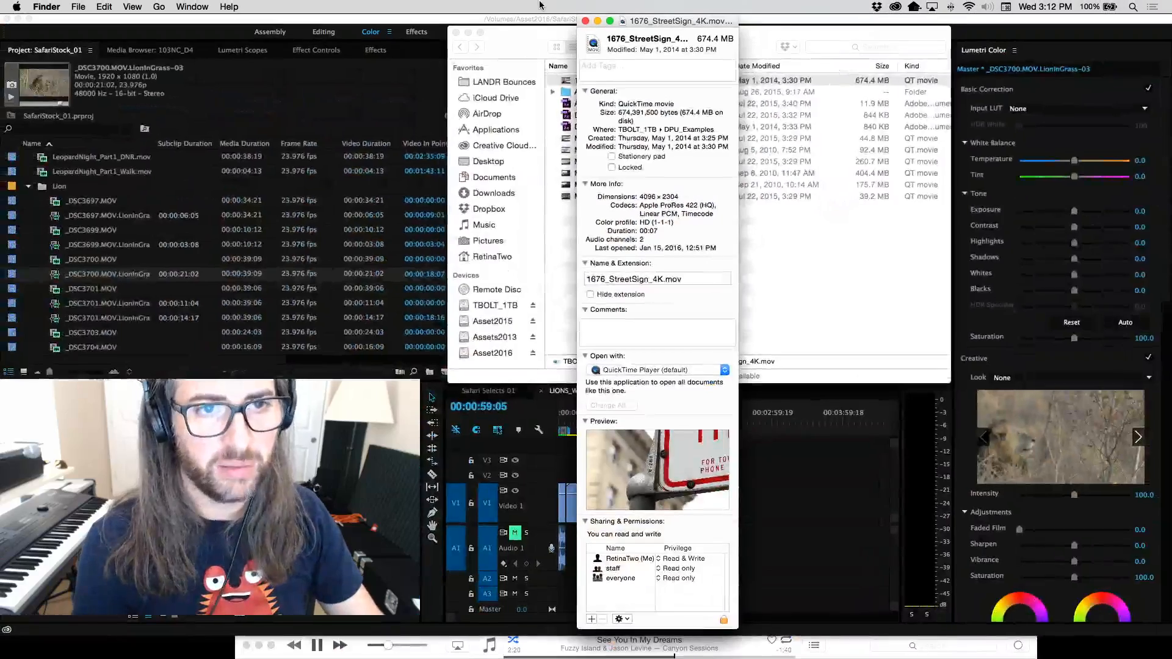
{"action": "left_click", "coordinate": [584, 21]}
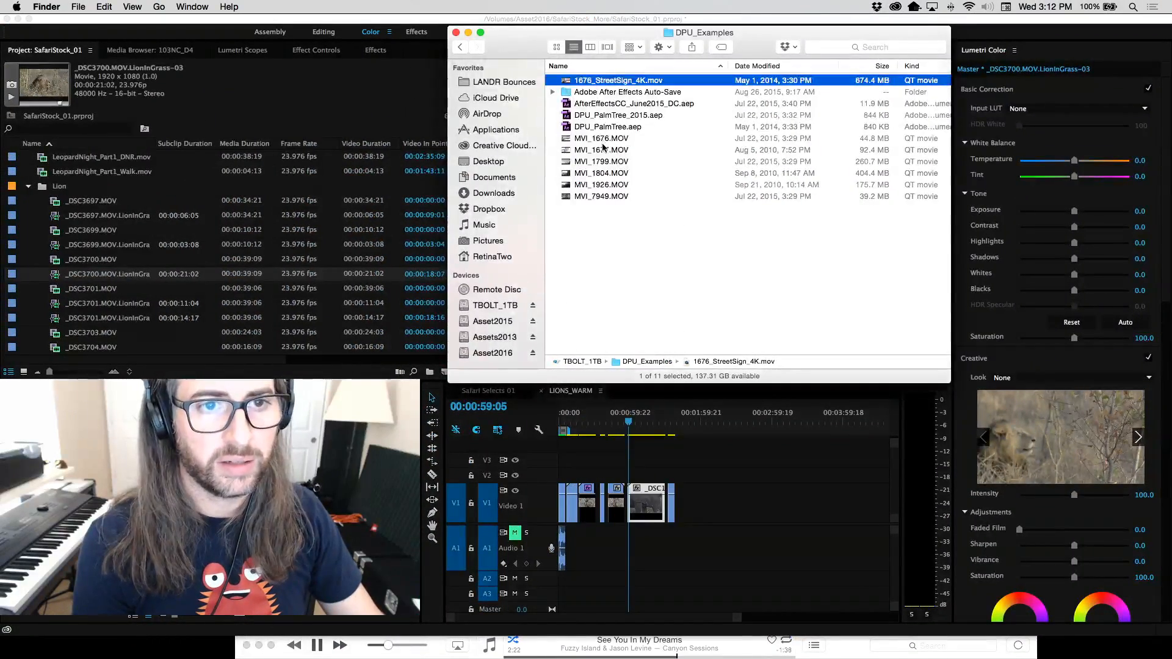
{"action": "key", "text": "space"}
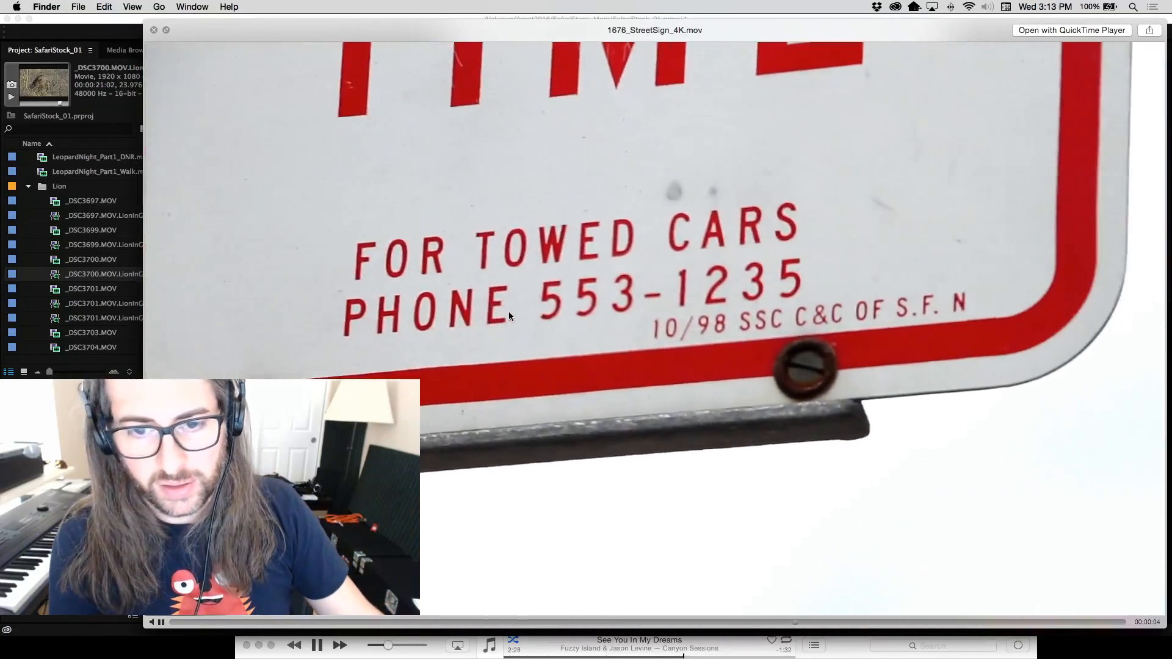
{"action": "key", "text": "space"}
Open 1676_StreetSign_4K.mov in QuickTime Player and fit the movie to the screen.
{"action": "right_click", "coordinate": [568, 80]}
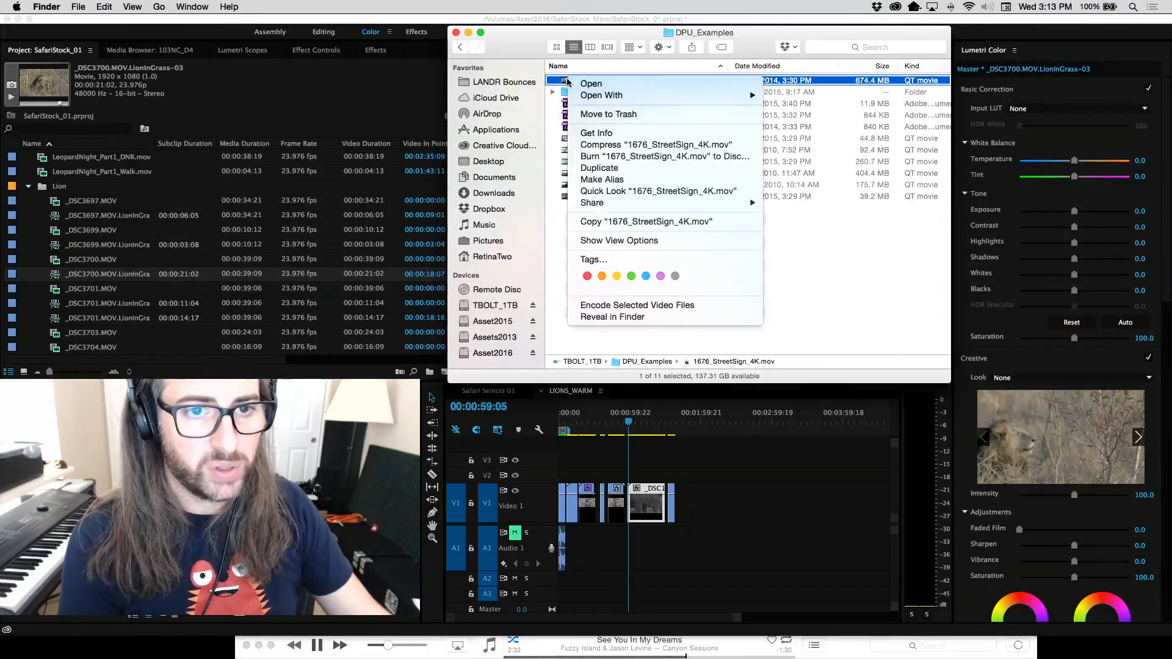
{"action": "mouse_move", "coordinate": [753, 97]}
{"action": "left_click", "coordinate": [795, 98]}
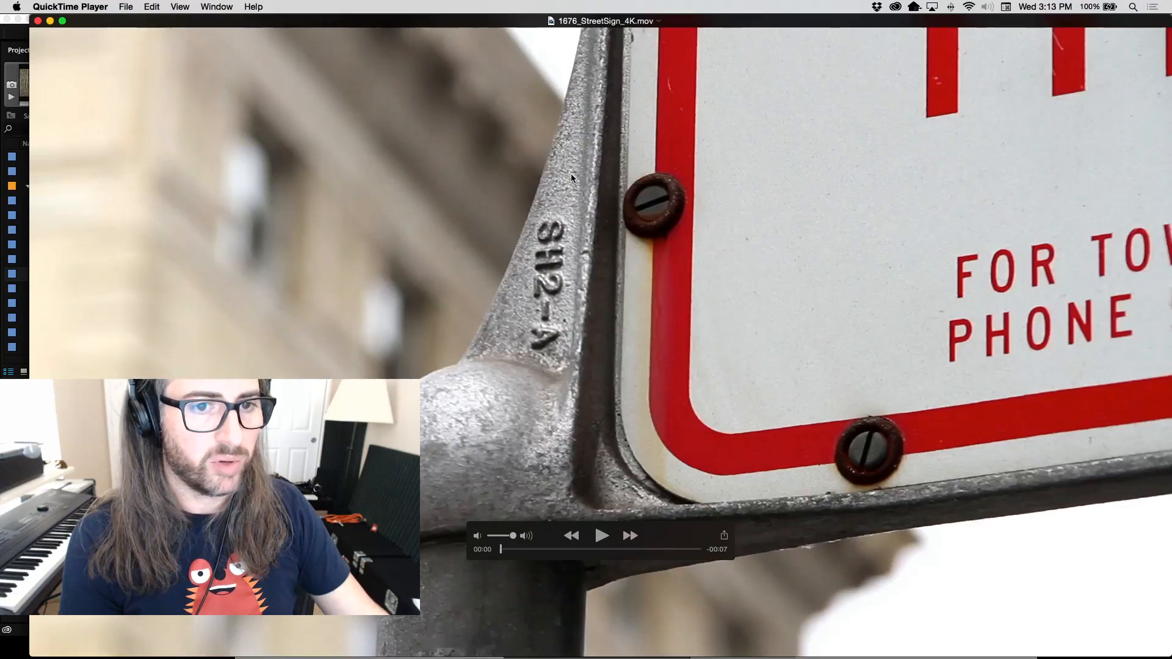
{"action": "left_click", "coordinate": [180, 6]}
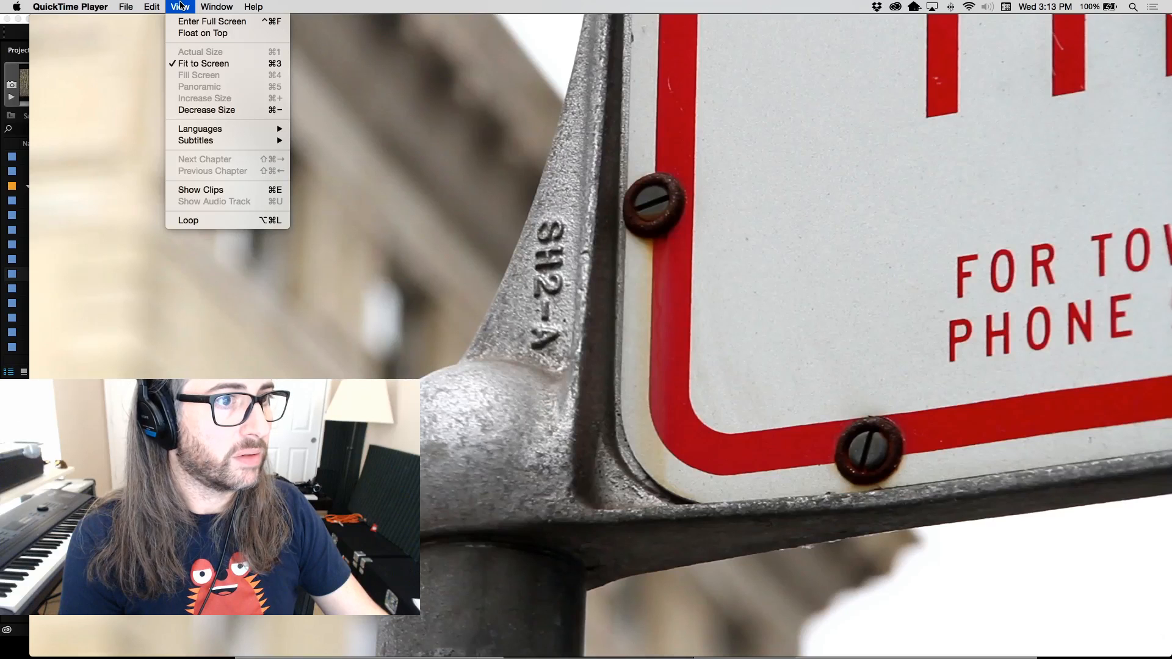
{"action": "left_click", "coordinate": [196, 63]}
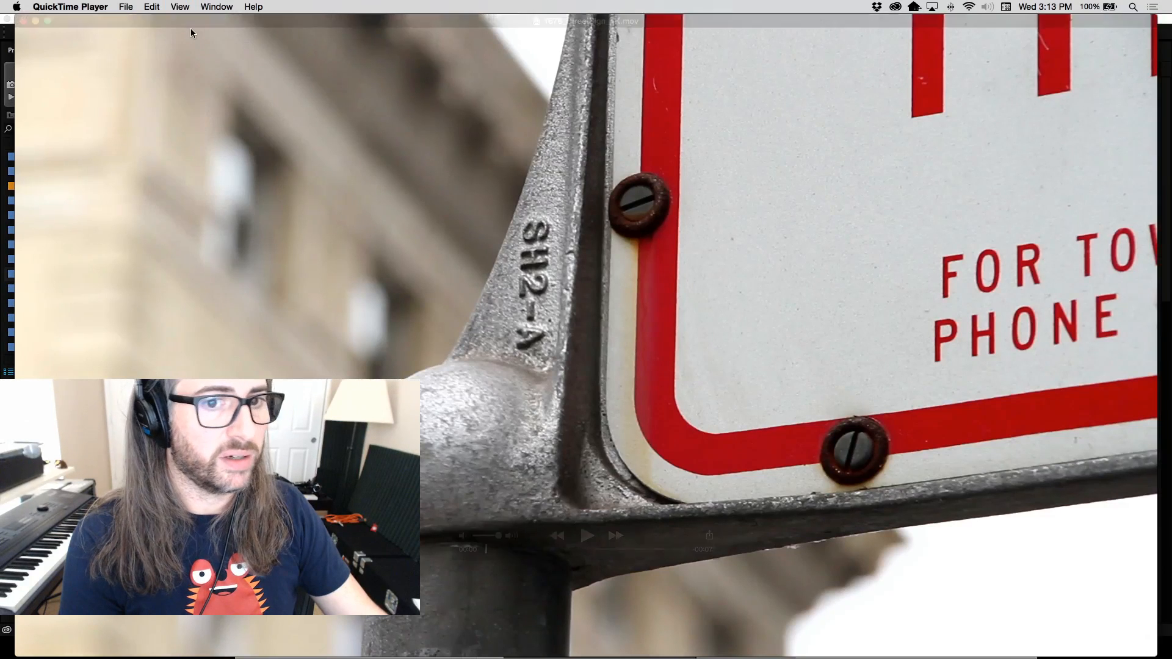
Review the available viewing sizes for the street sign movie, quit QuickTime Player and close the DPU_Examples window.
{"action": "left_click", "coordinate": [186, 7]}
{"action": "left_click", "coordinate": [185, 5]}
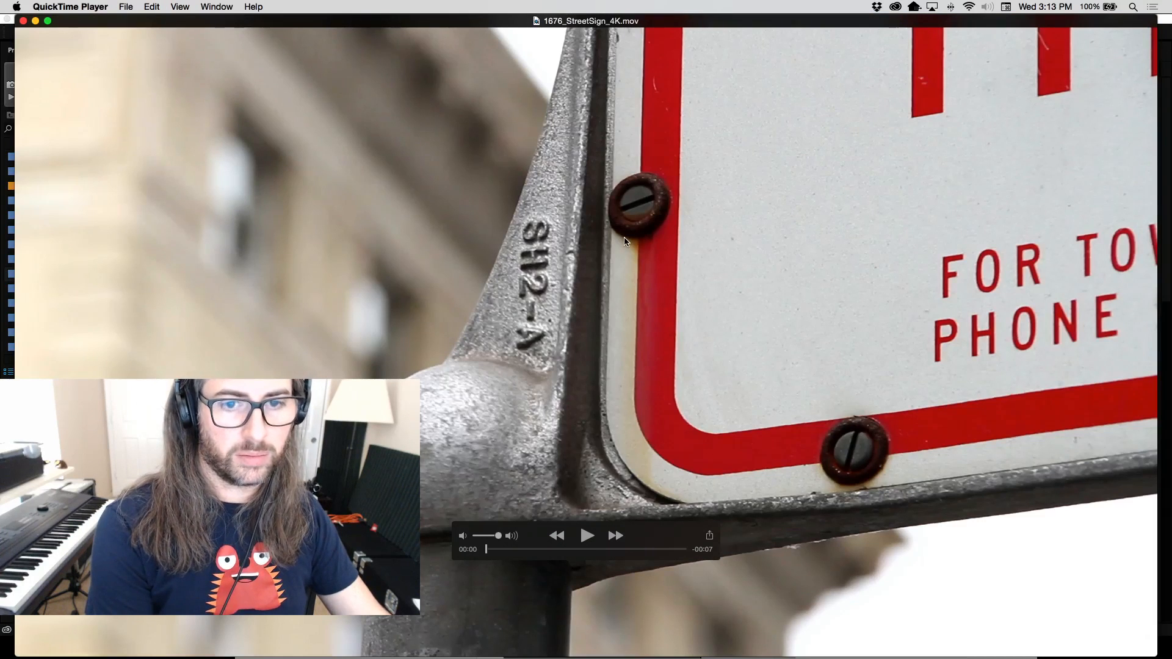
{"action": "left_click", "coordinate": [164, 3]}
{"action": "mouse_move", "coordinate": [180, 5]}
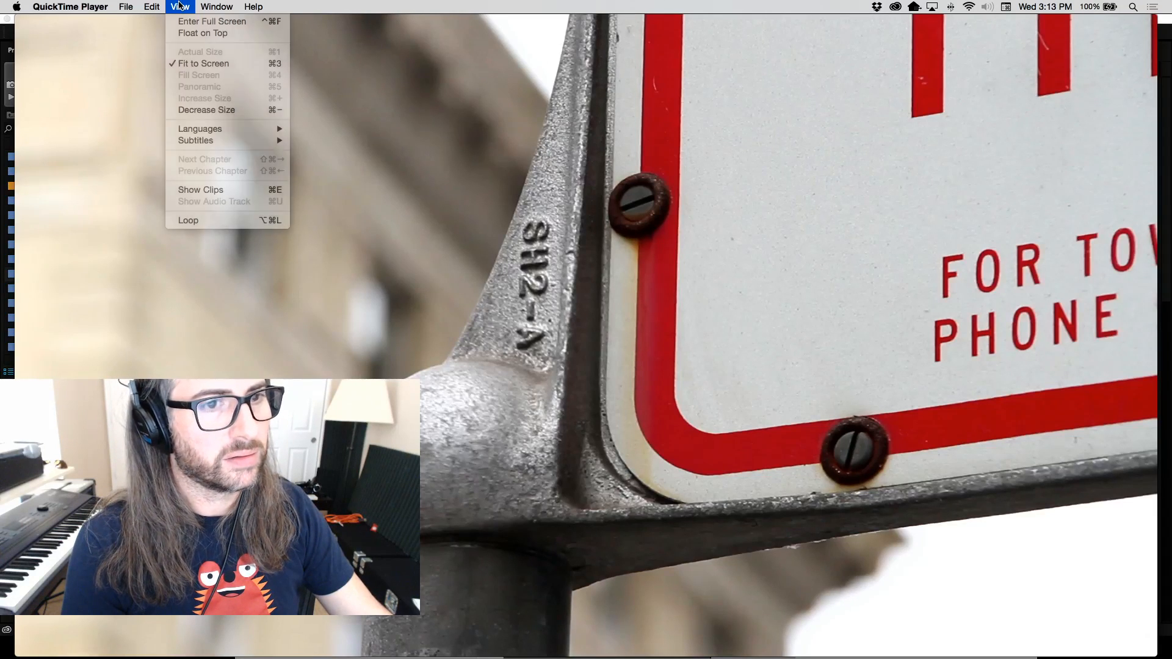
{"action": "left_click", "coordinate": [181, 4]}
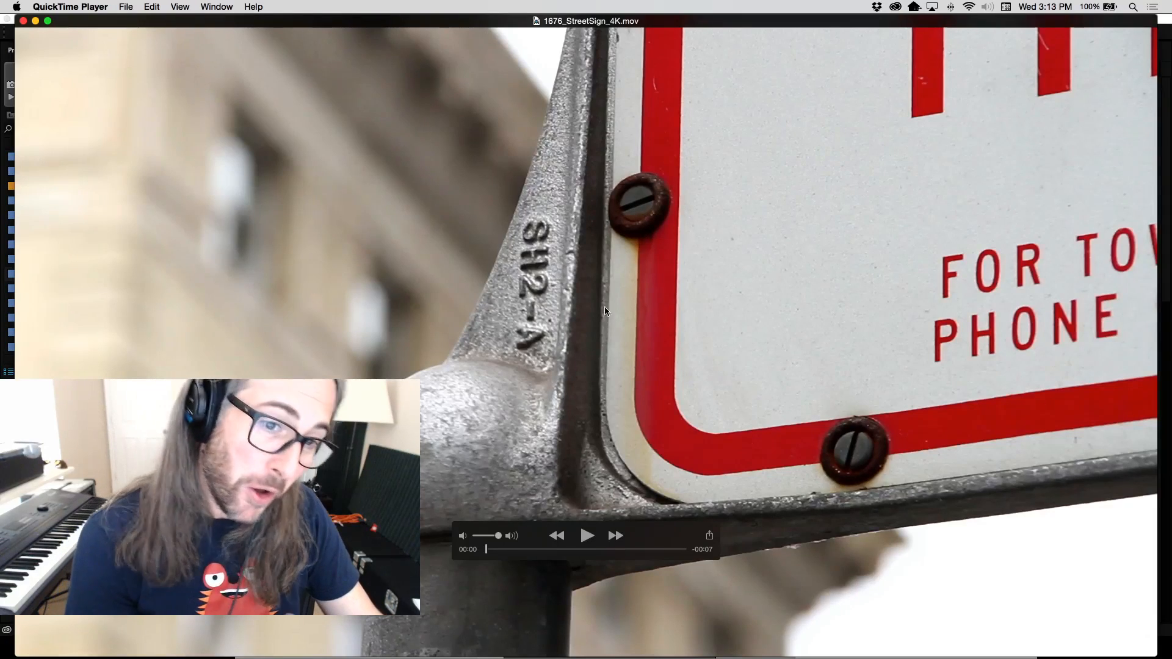
{"action": "key", "text": "super+q"}
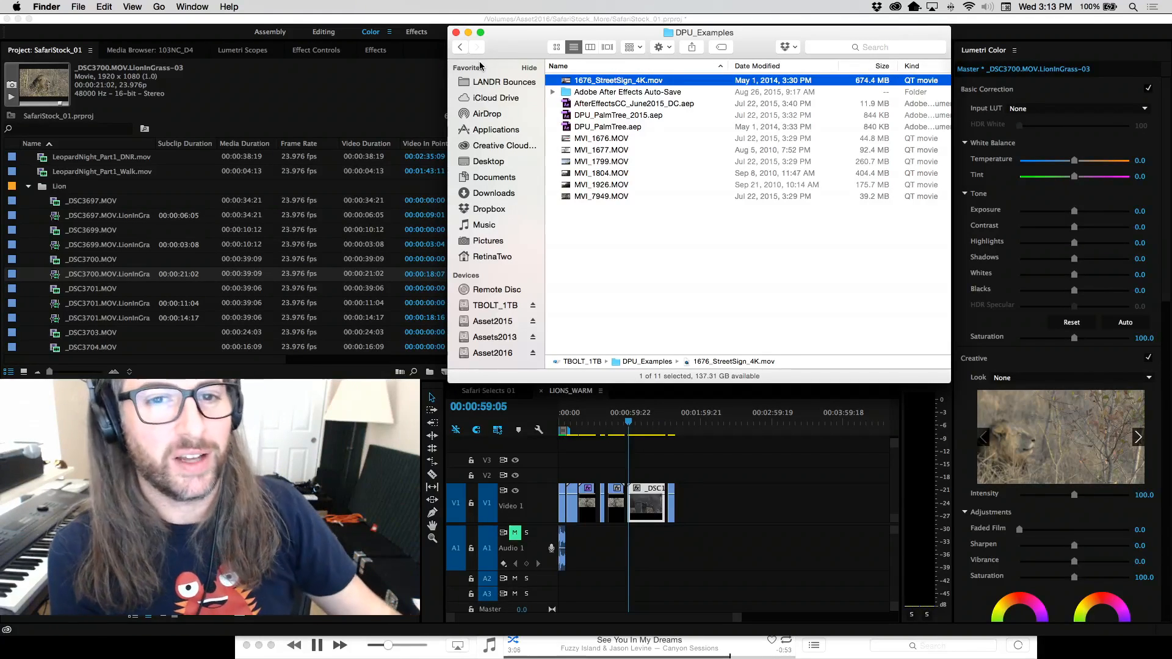
{"action": "left_click", "coordinate": [455, 33]}
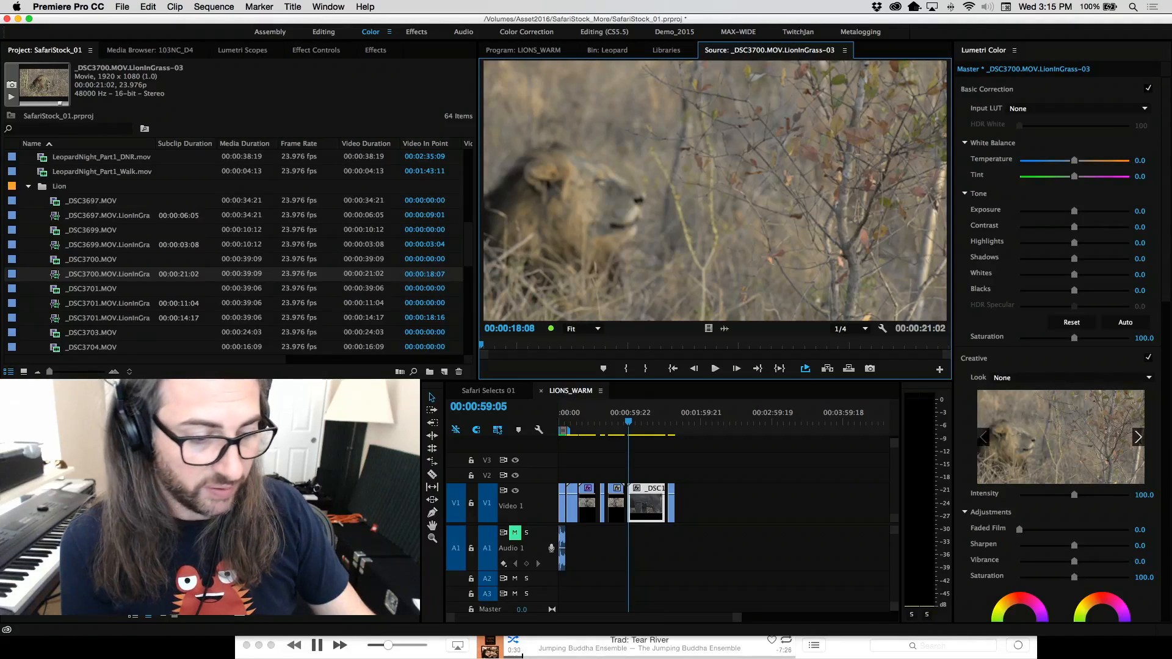
Switch to Finder, hide all other applications and select the Asset2016 drive on the desktop.
{"action": "left_click", "coordinate": [203, 647]}
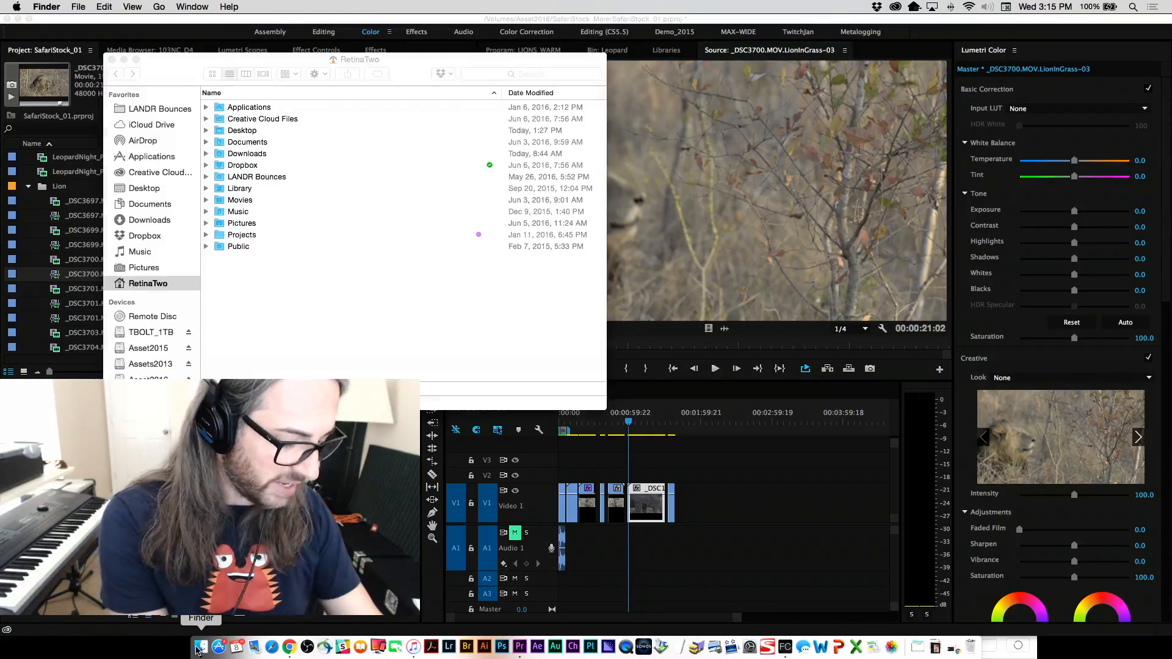
{"action": "key", "text": "alt+super+h"}
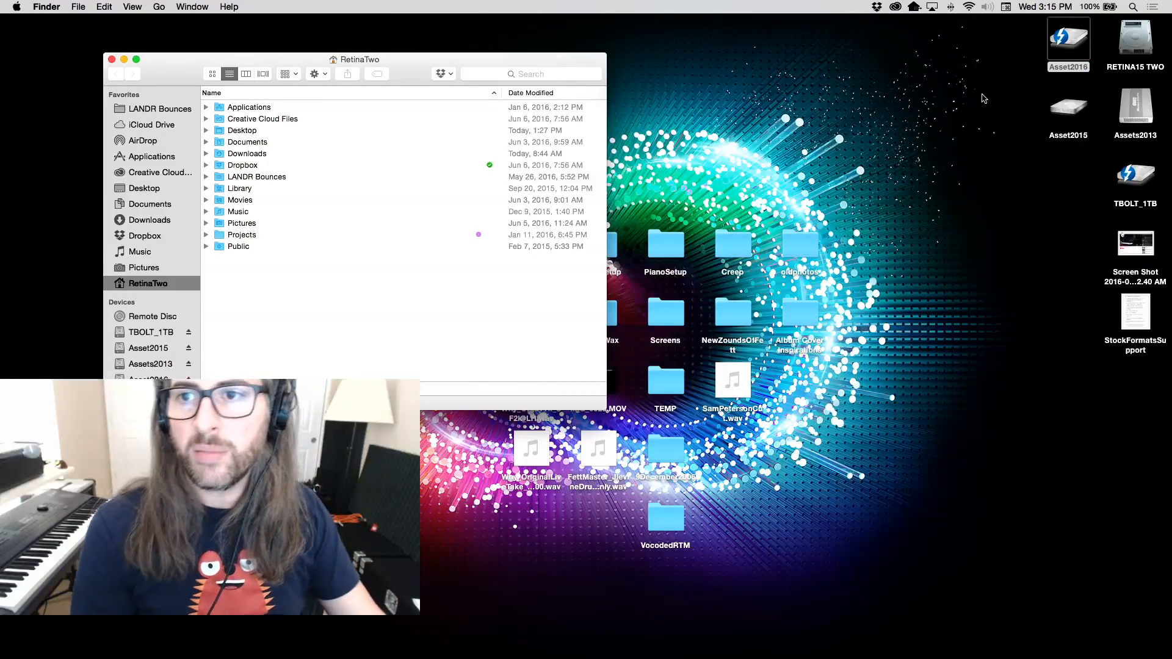
{"action": "left_click", "coordinate": [1057, 52]}
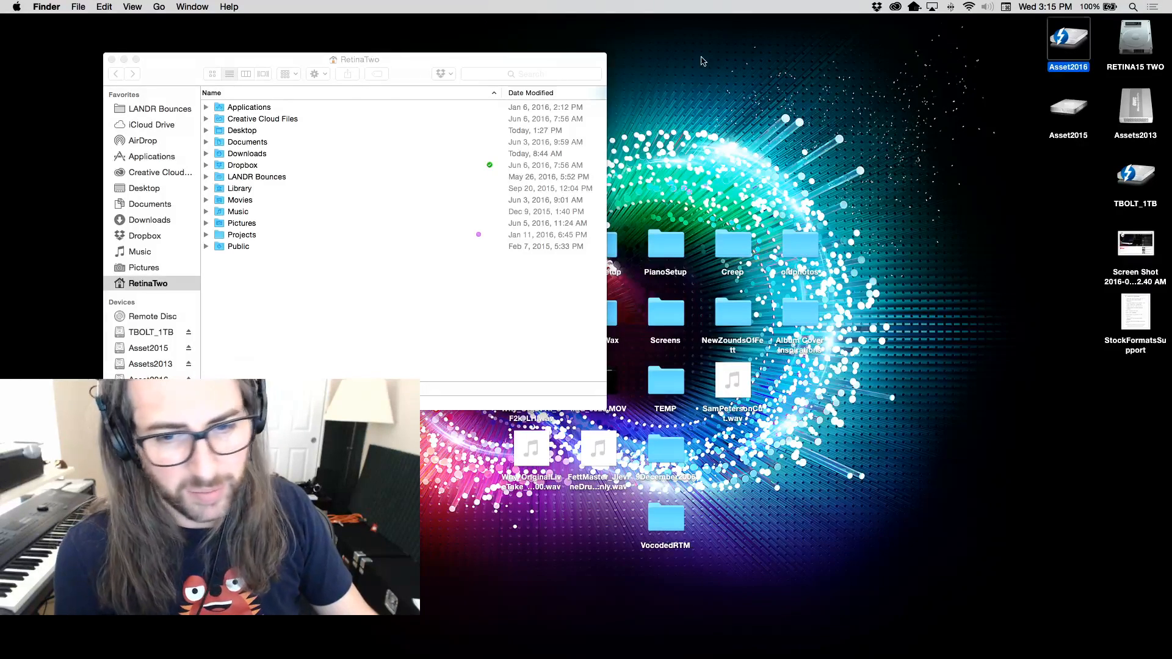
{"action": "left_click_drag", "start_coordinate": [702, 58], "coordinate": [720, 132]}
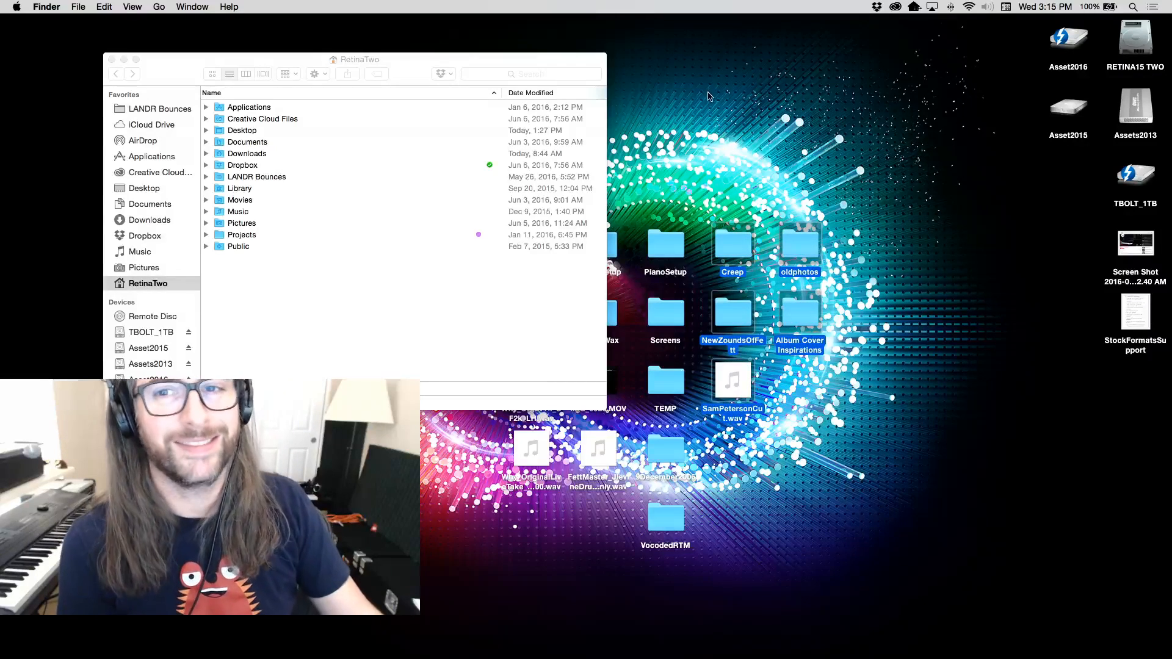
{"action": "left_click", "coordinate": [715, 122]}
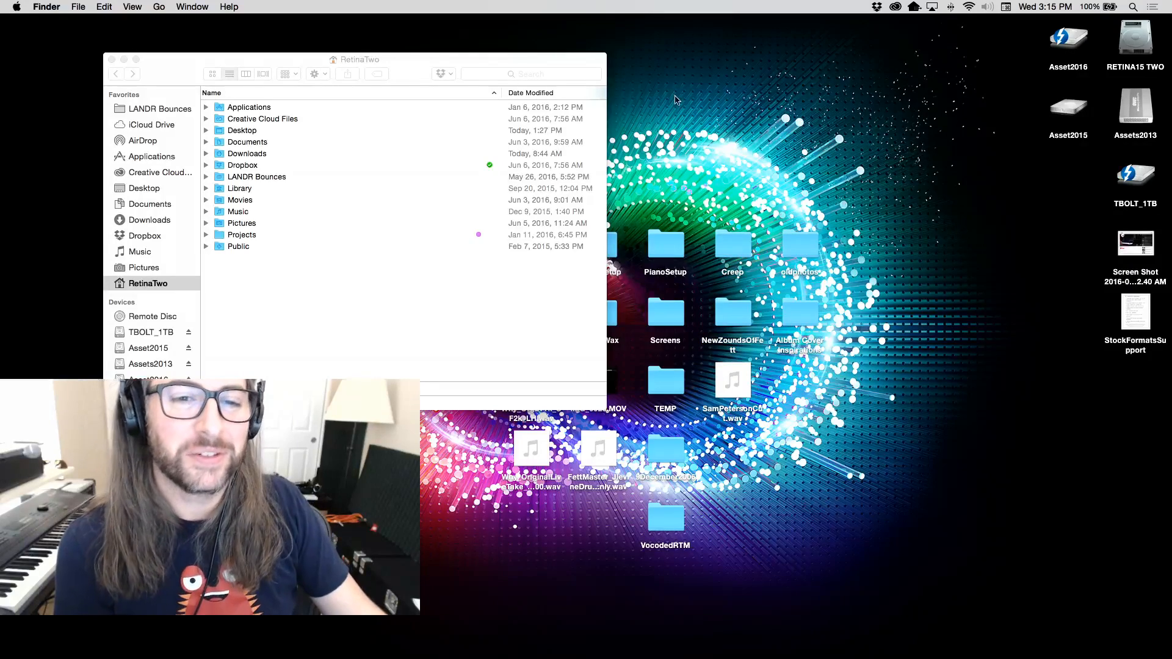
{"action": "left_click_drag", "start_coordinate": [674, 93], "coordinate": [801, 116]}
{"action": "left_click_drag", "start_coordinate": [1085, 160], "coordinate": [879, 537]}
{"action": "left_click", "coordinate": [931, 545]}
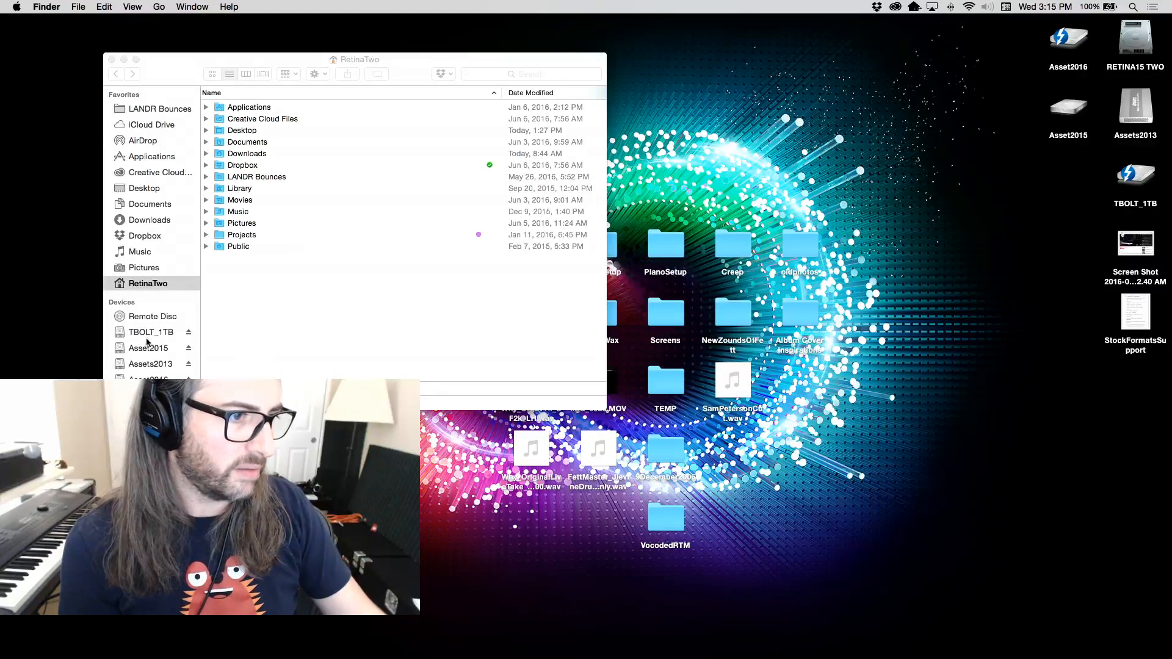
Move the Finder window clear of the webcam area, look into Asset2016, and open DPU_Examples on the TBOLT_1TB drive.
{"action": "left_click_drag", "start_coordinate": [189, 70], "coordinate": [561, 68]}
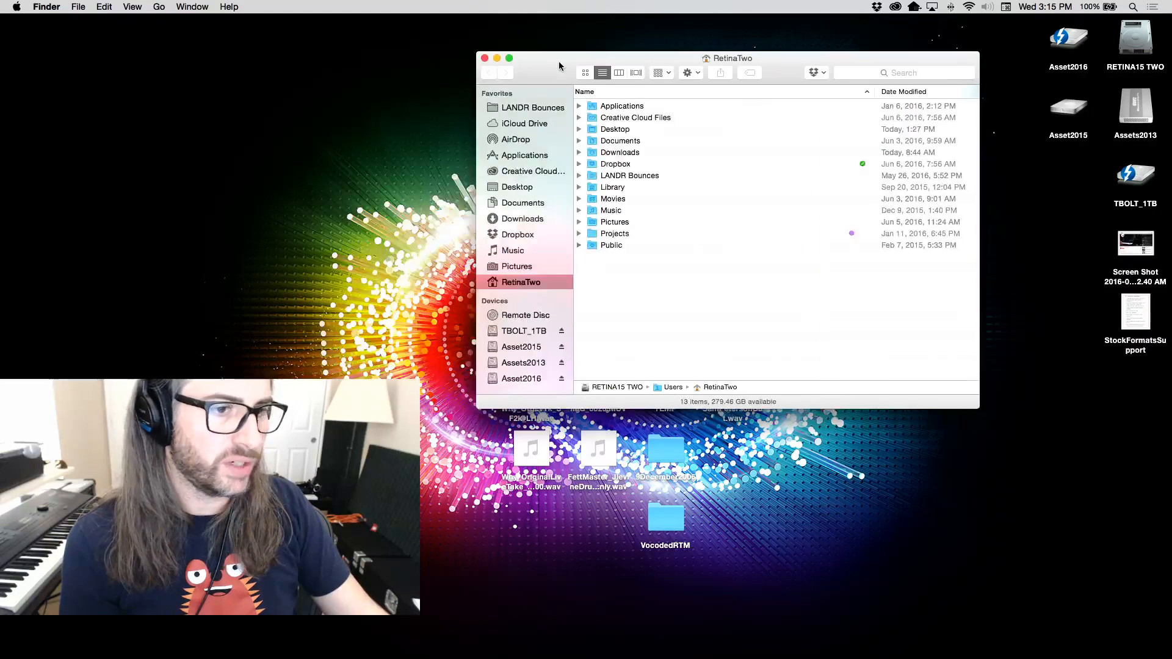
{"action": "left_click", "coordinate": [529, 382]}
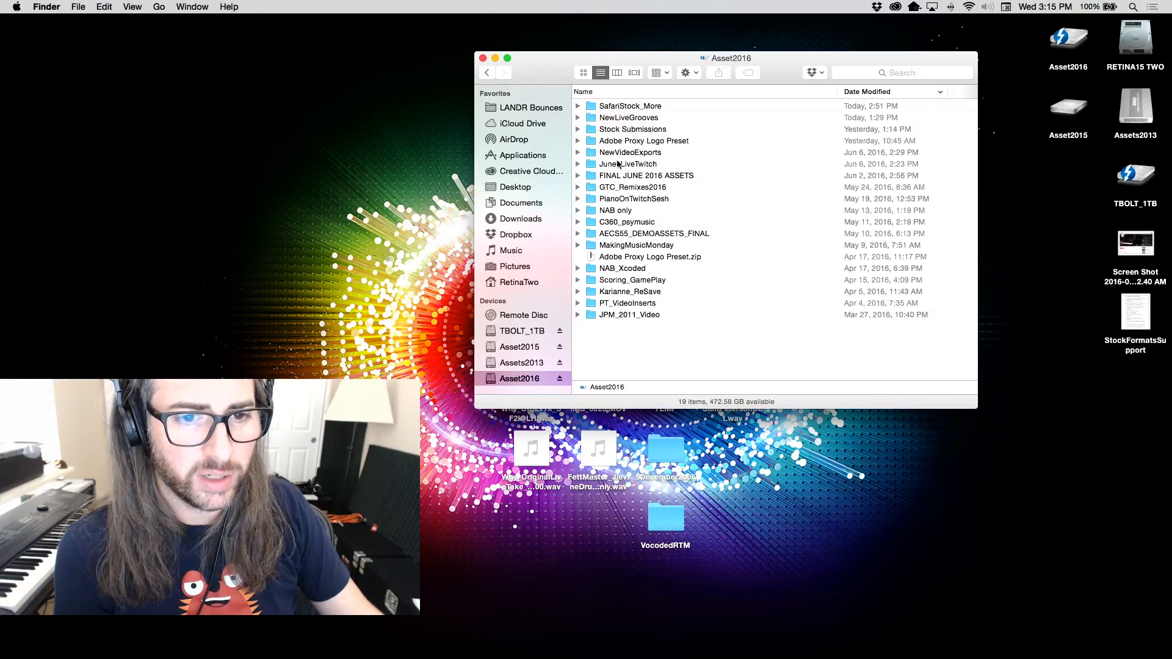
{"action": "left_click", "coordinate": [545, 334]}
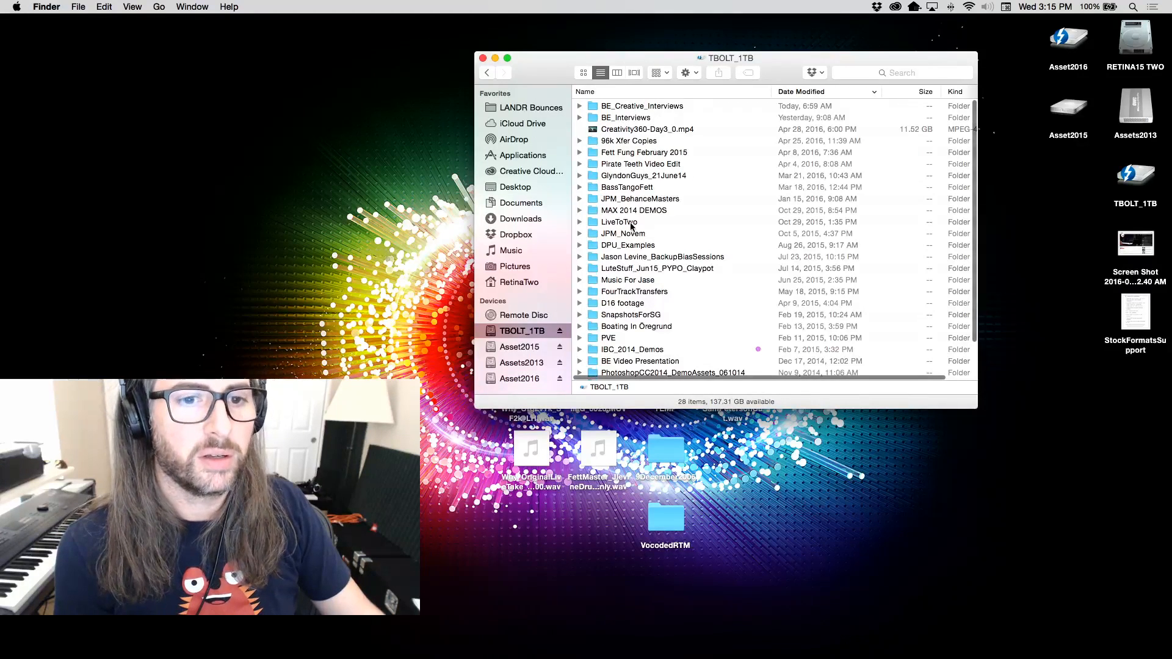
{"action": "double_click", "coordinate": [649, 246]}
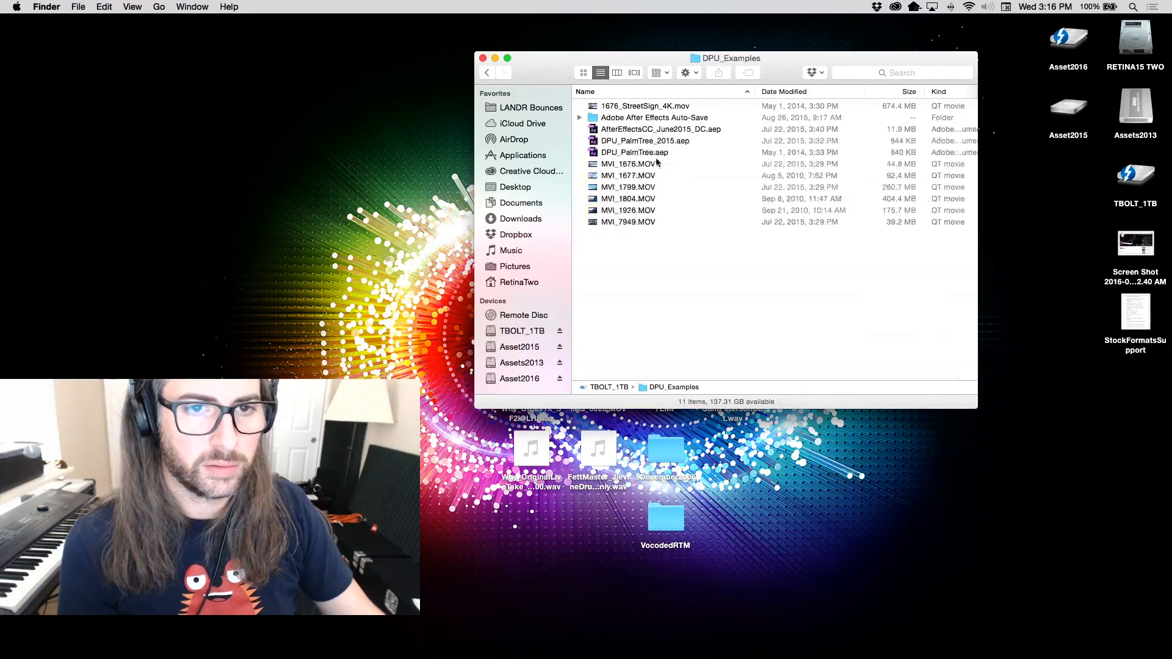
Examine the dimensions and codec of 1676_StreetSign_4K.mov in its file info, closing the info and folder windows.
{"action": "left_click", "coordinate": [642, 107]}
{"action": "key", "text": "super+i"}
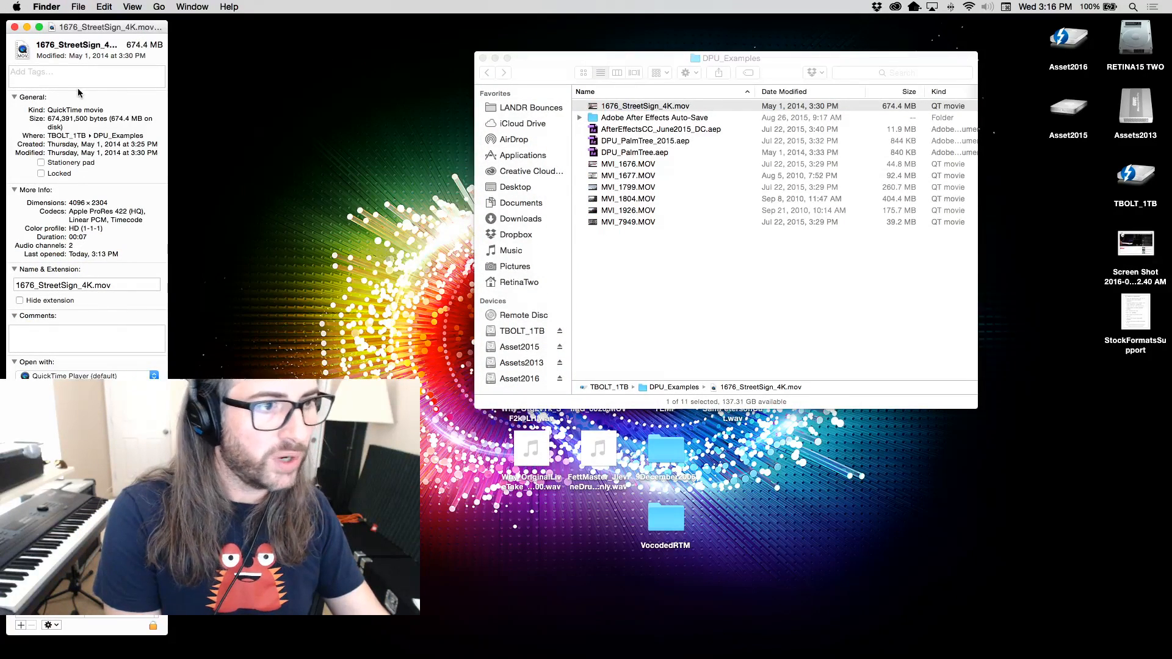
{"action": "left_click_drag", "start_coordinate": [523, 28], "coordinate": [621, 25]}
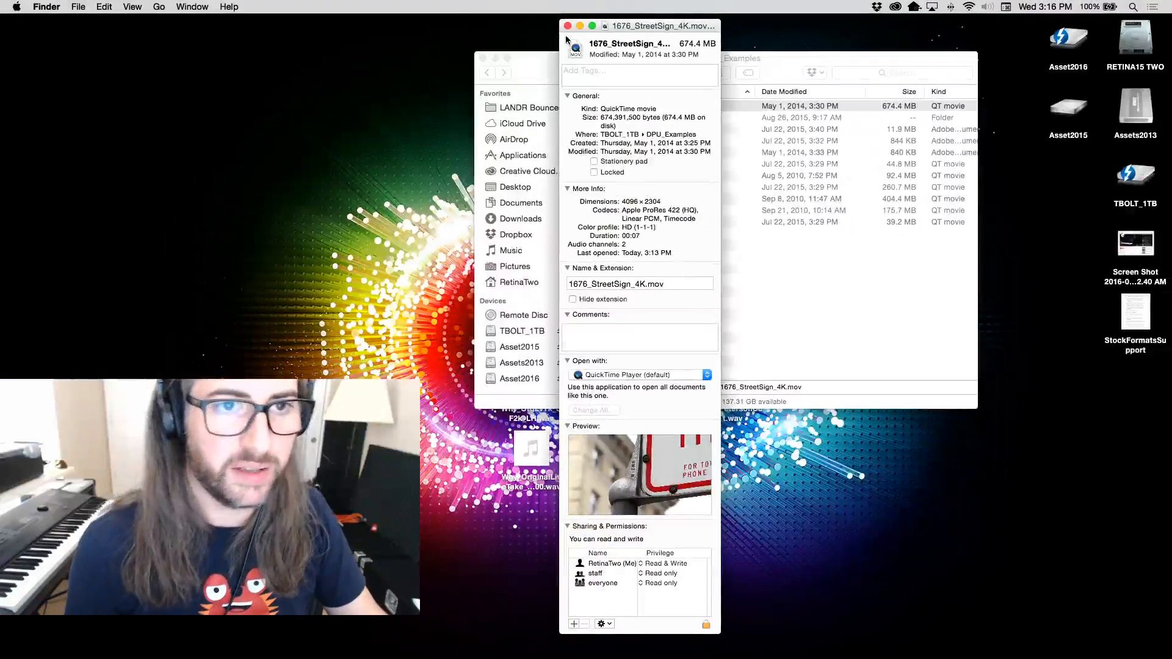
{"action": "left_click", "coordinate": [567, 28]}
{"action": "left_click", "coordinate": [483, 59]}
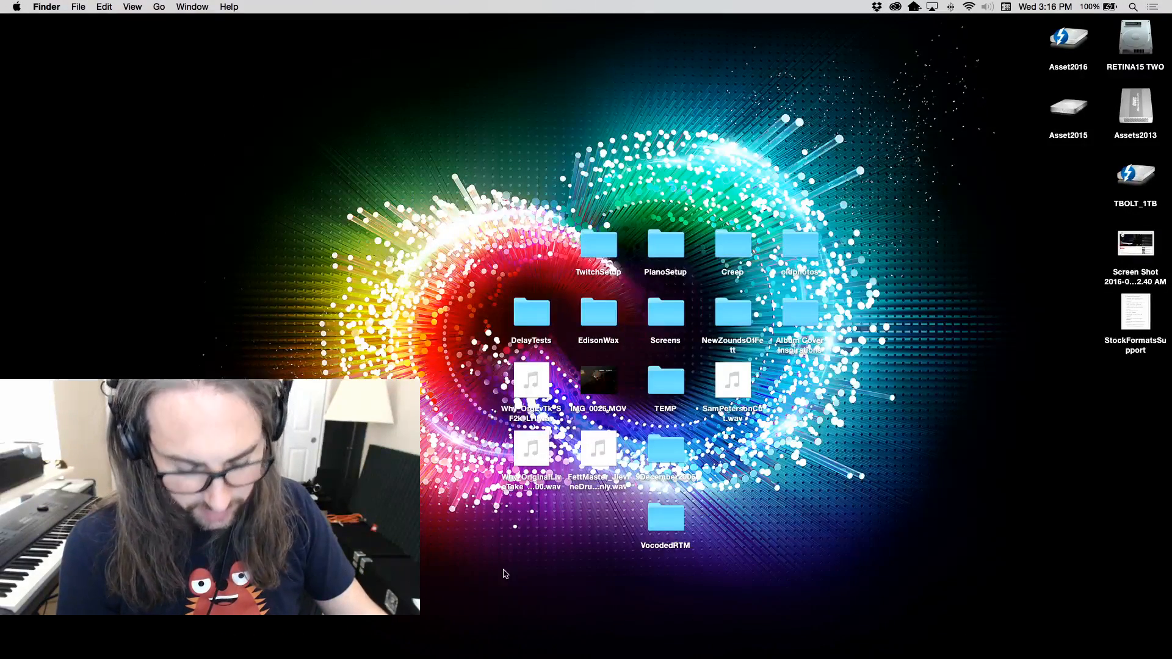
Switch back to Premiere Pro and bring up the iTunes player alongside the SafariStock_01 project.
{"action": "left_click", "coordinate": [518, 649]}
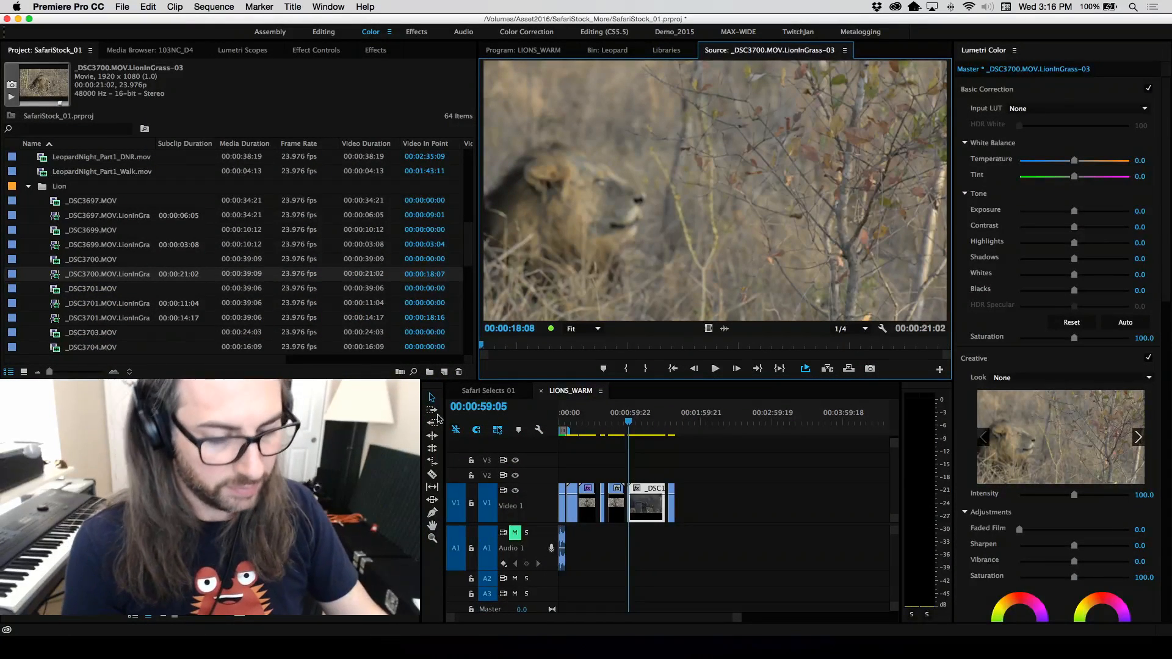
{"action": "left_click", "coordinate": [423, 651]}
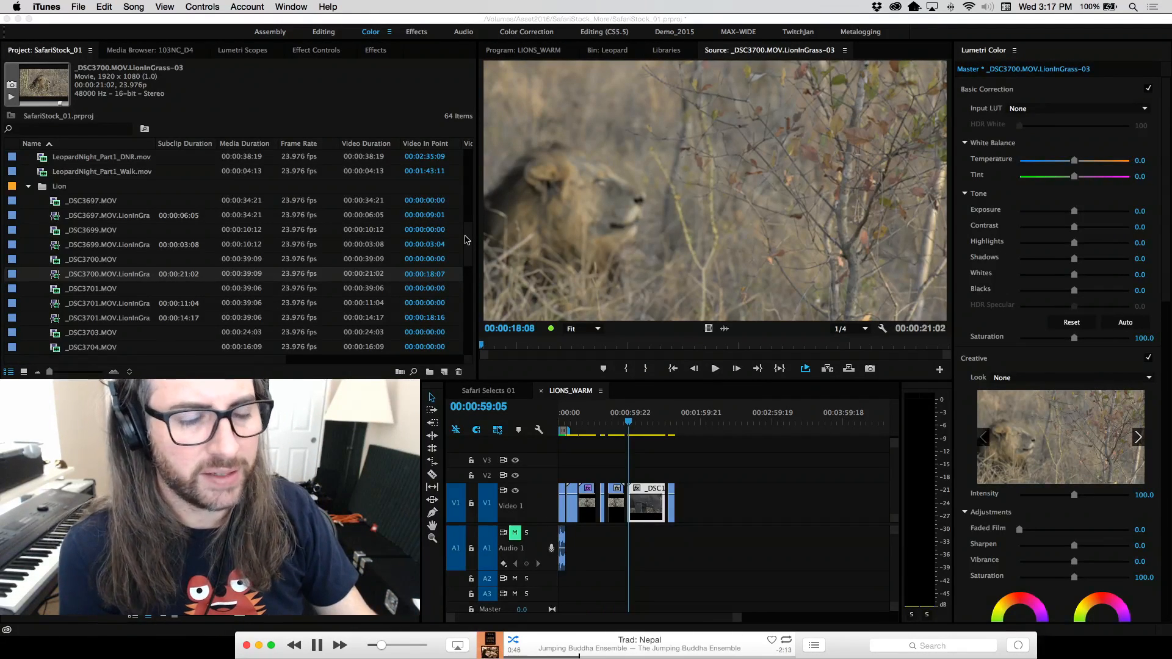
Return focus to Premiere Pro and open the media export settings for the _DSC3700.MOV.LionInGrass-03 subclip.
{"action": "left_click", "coordinate": [78, 7]}
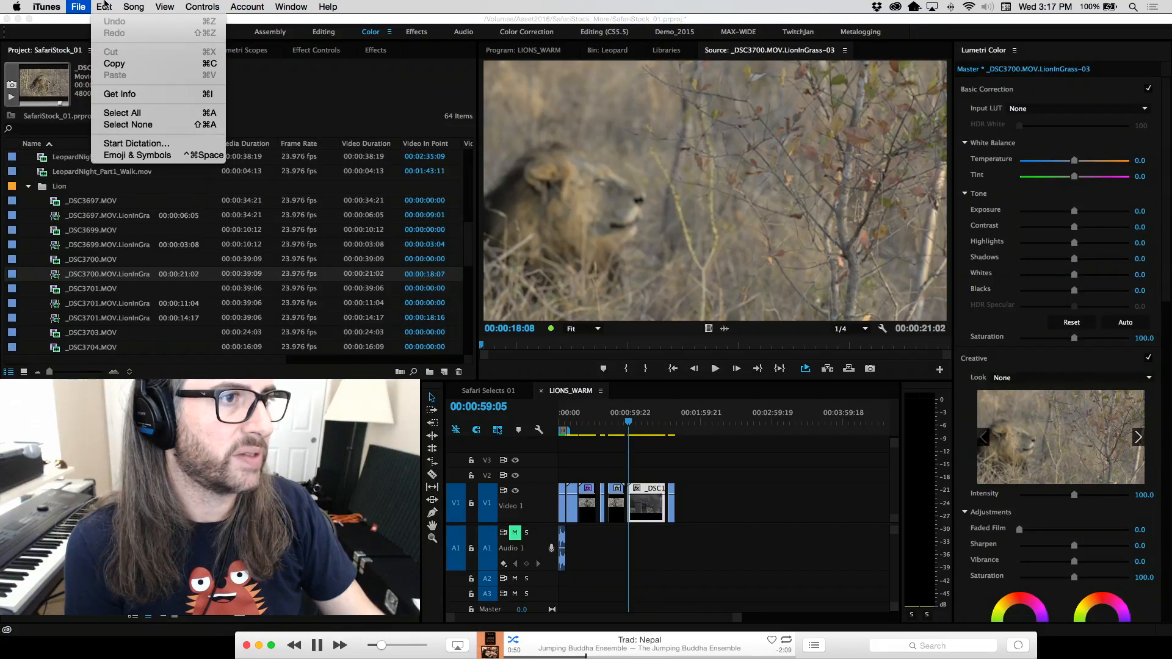
{"action": "left_click", "coordinate": [629, 407]}
{"action": "left_click", "coordinate": [629, 408]}
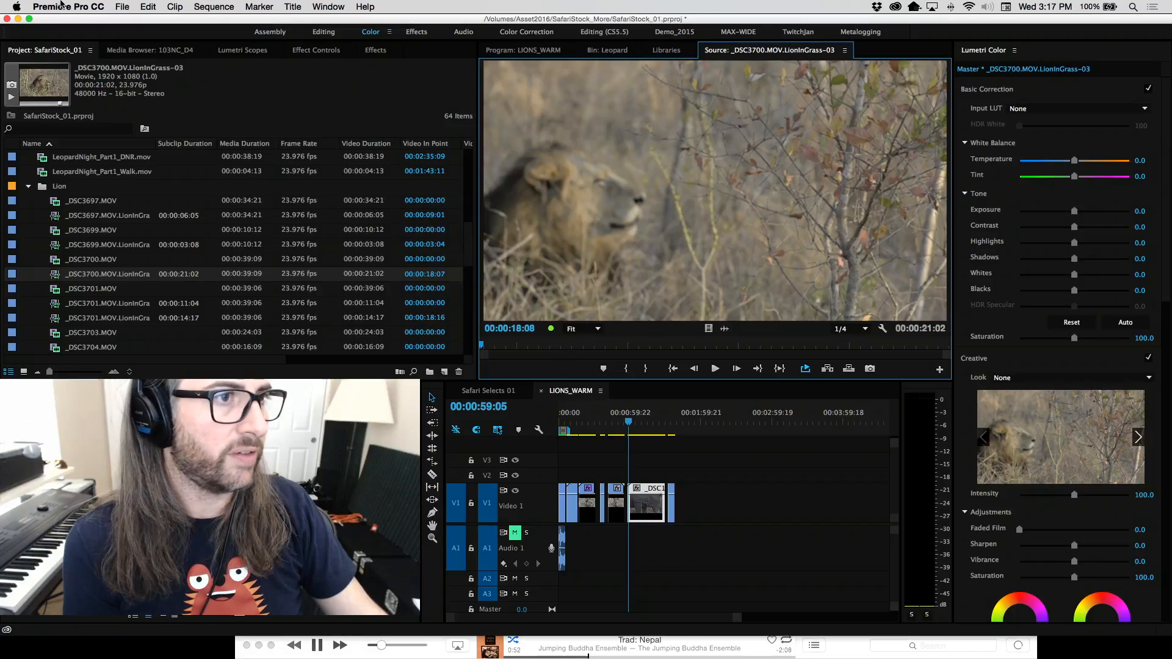
{"action": "left_click", "coordinate": [122, 6]}
{"action": "mouse_move", "coordinate": [208, 328]}
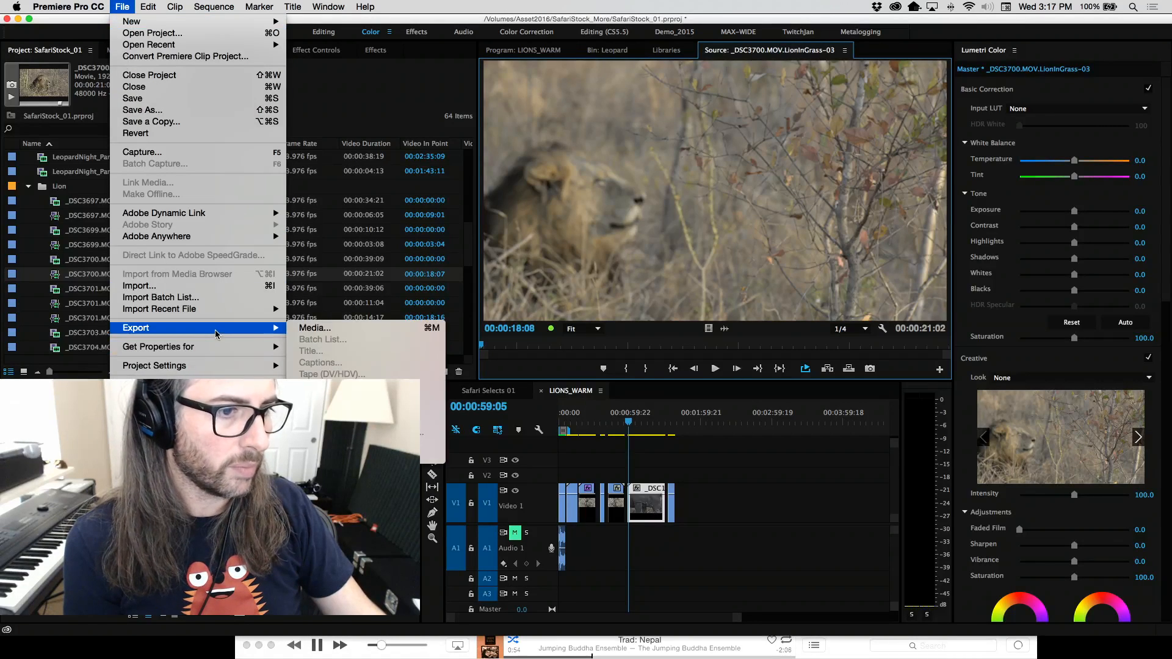
{"action": "left_click", "coordinate": [325, 329]}
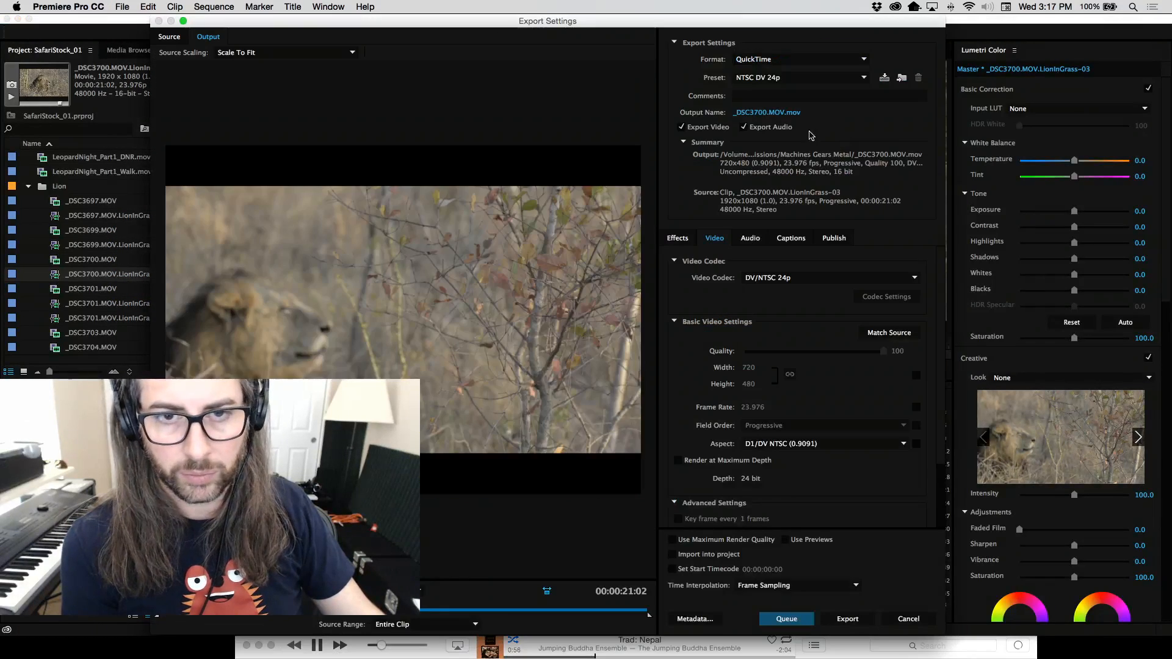
Try the Wraptor DCP export format with the 2K Digital Cinema - Flat, 24 fps preset, reviewing its preset and video dimension options.
{"action": "left_click", "coordinate": [828, 60]}
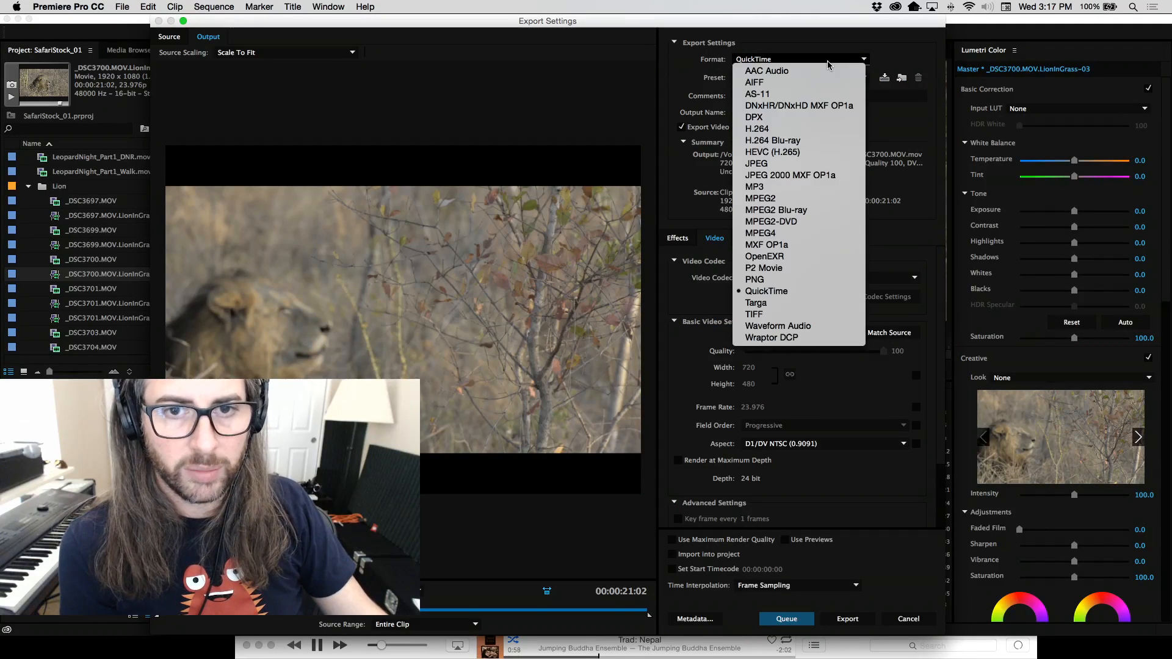
{"action": "left_click", "coordinate": [824, 338]}
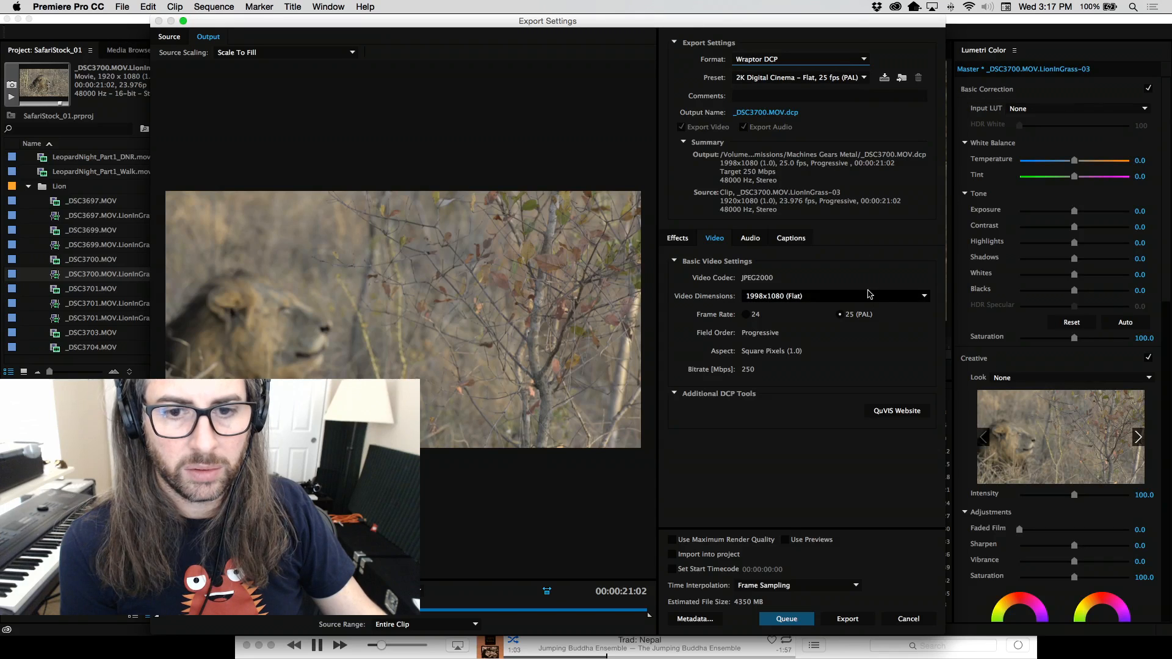
{"action": "left_click", "coordinate": [833, 77]}
{"action": "left_click", "coordinate": [838, 91]}
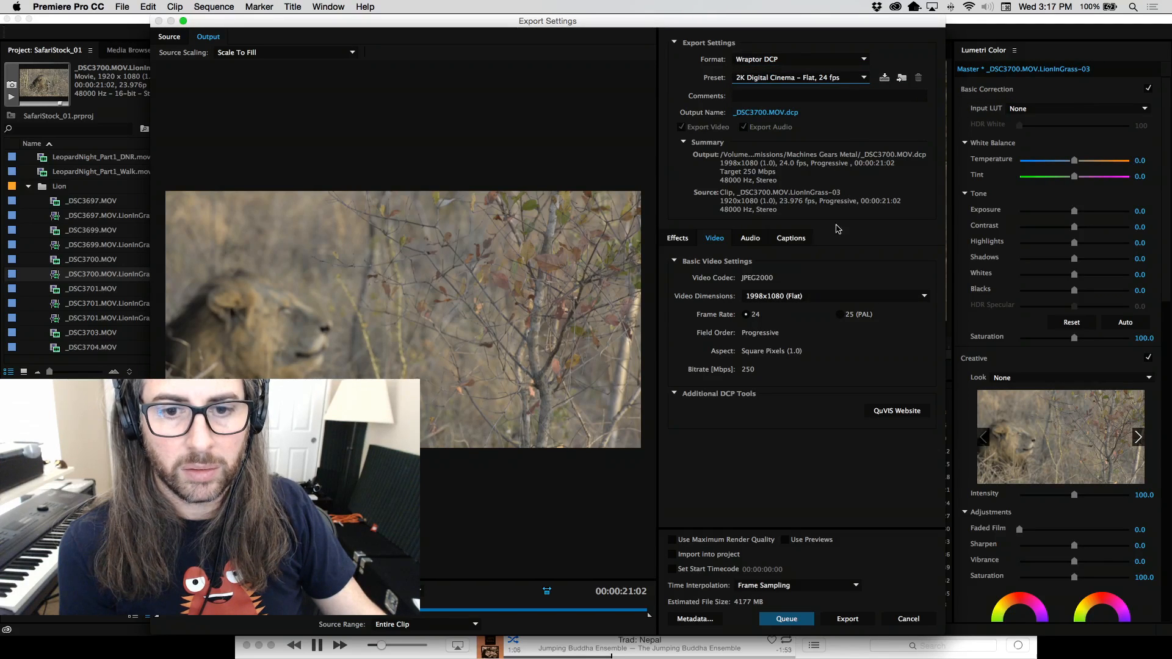
{"action": "left_click", "coordinate": [818, 298]}
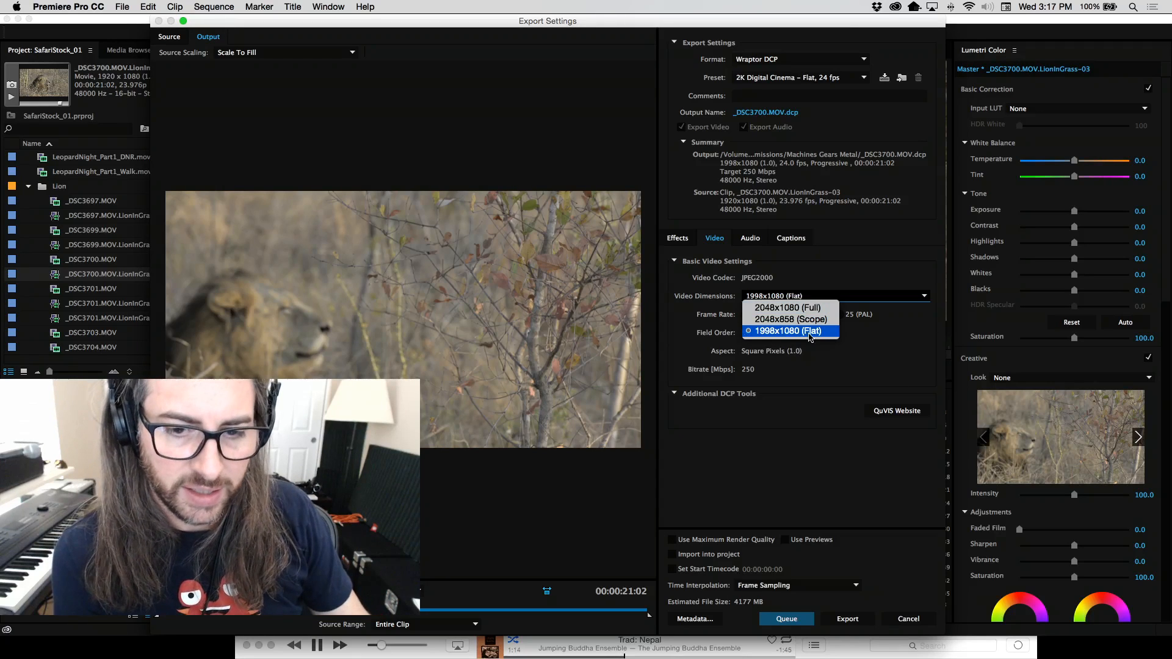
{"action": "left_click", "coordinate": [893, 340]}
{"action": "left_click", "coordinate": [845, 80]}
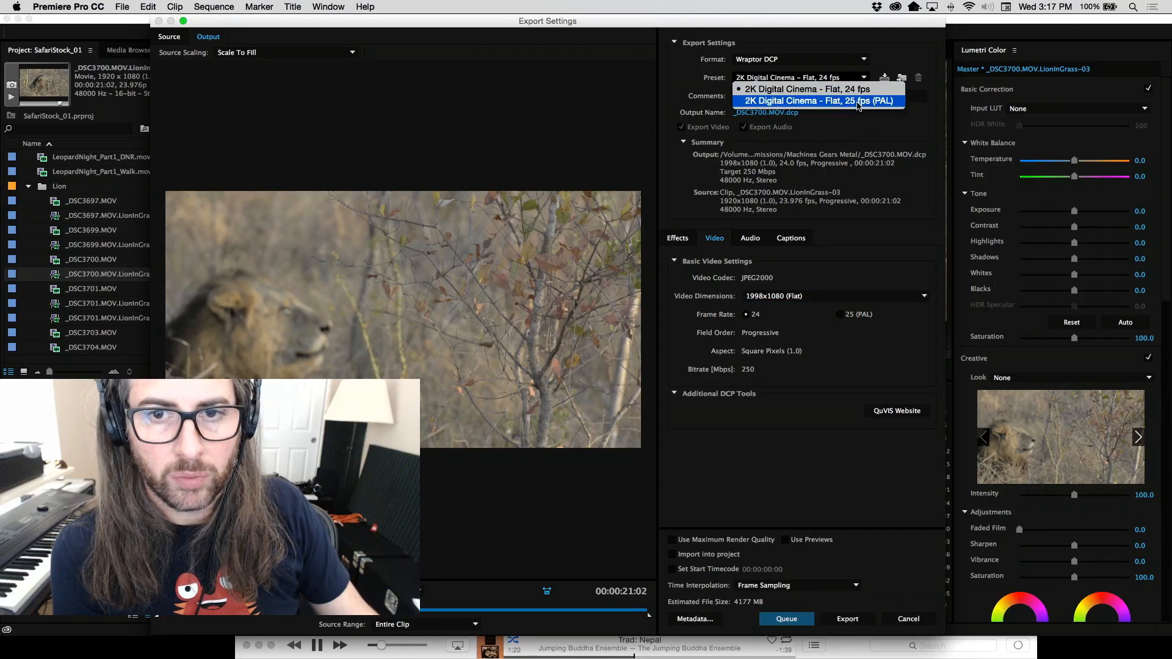
{"action": "left_click", "coordinate": [844, 87]}
{"action": "left_click", "coordinate": [843, 78]}
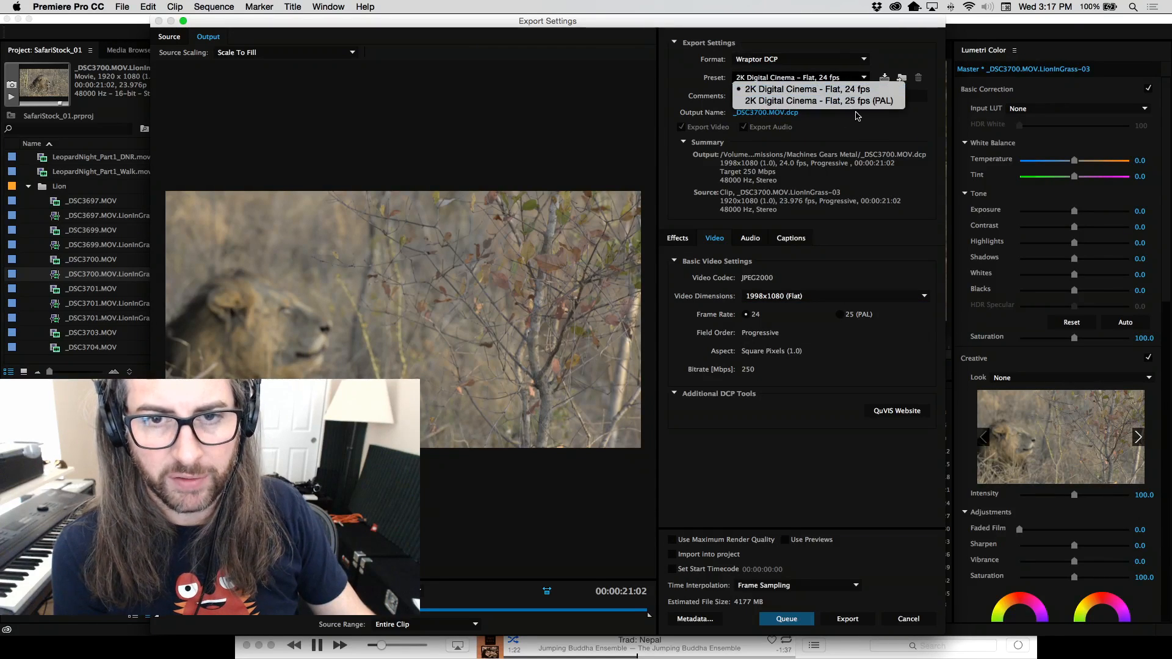
{"action": "left_click", "coordinate": [835, 113]}
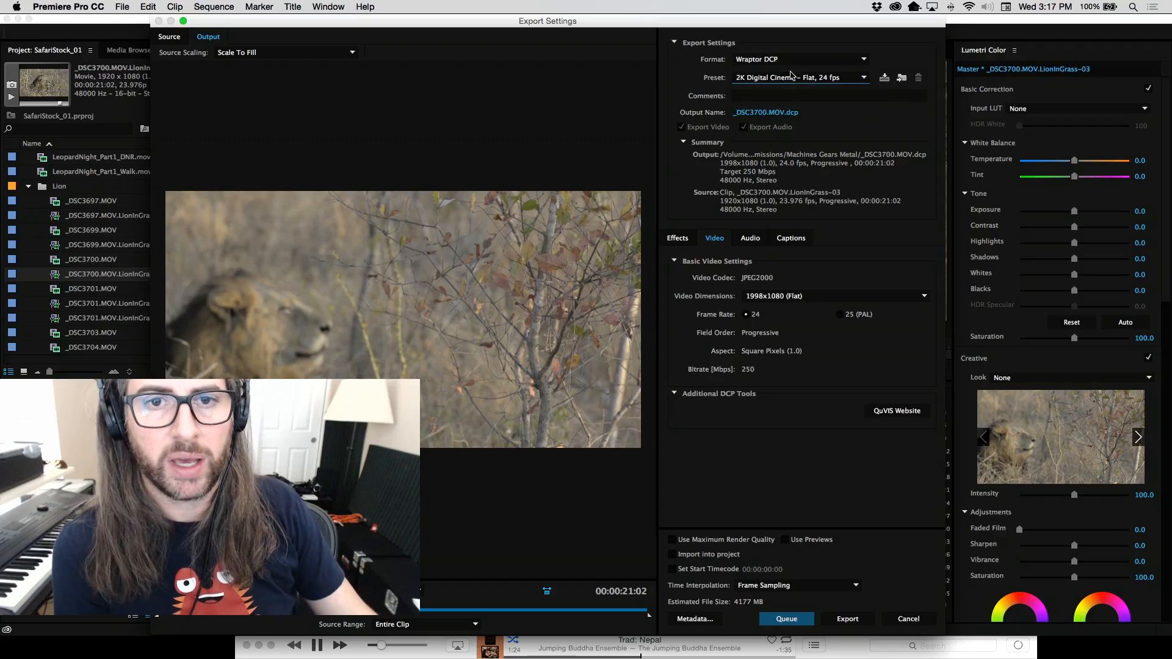
Try the DPX export format, review its available resolution presets, and cancel the export.
{"action": "left_click", "coordinate": [752, 61]}
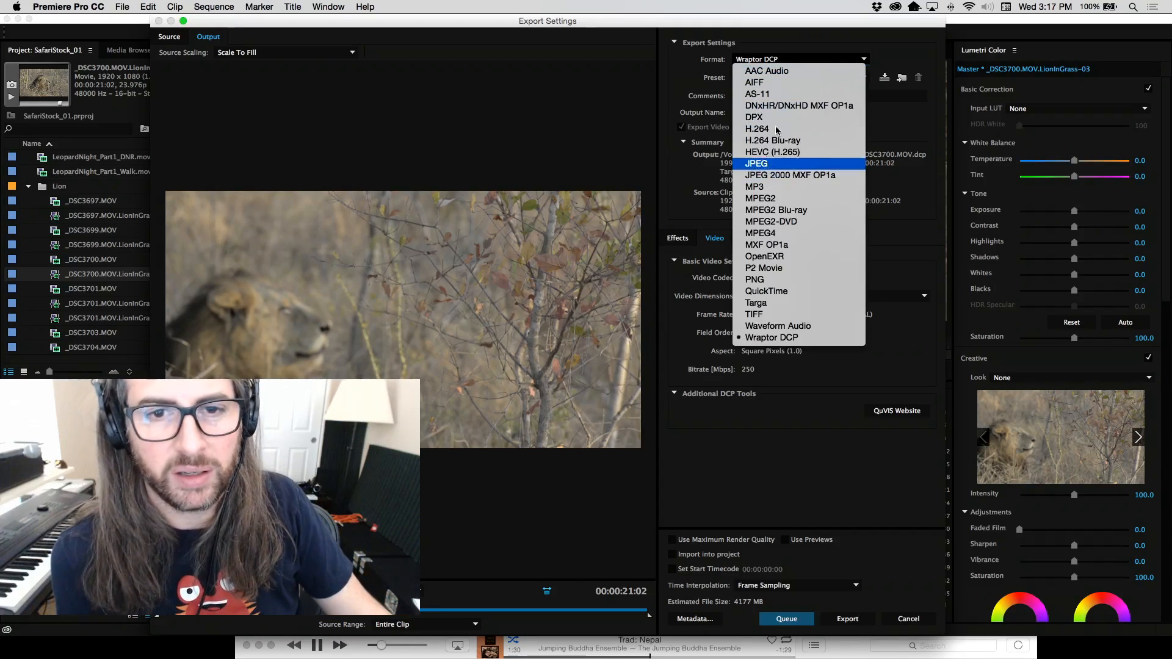
{"action": "left_click", "coordinate": [777, 118]}
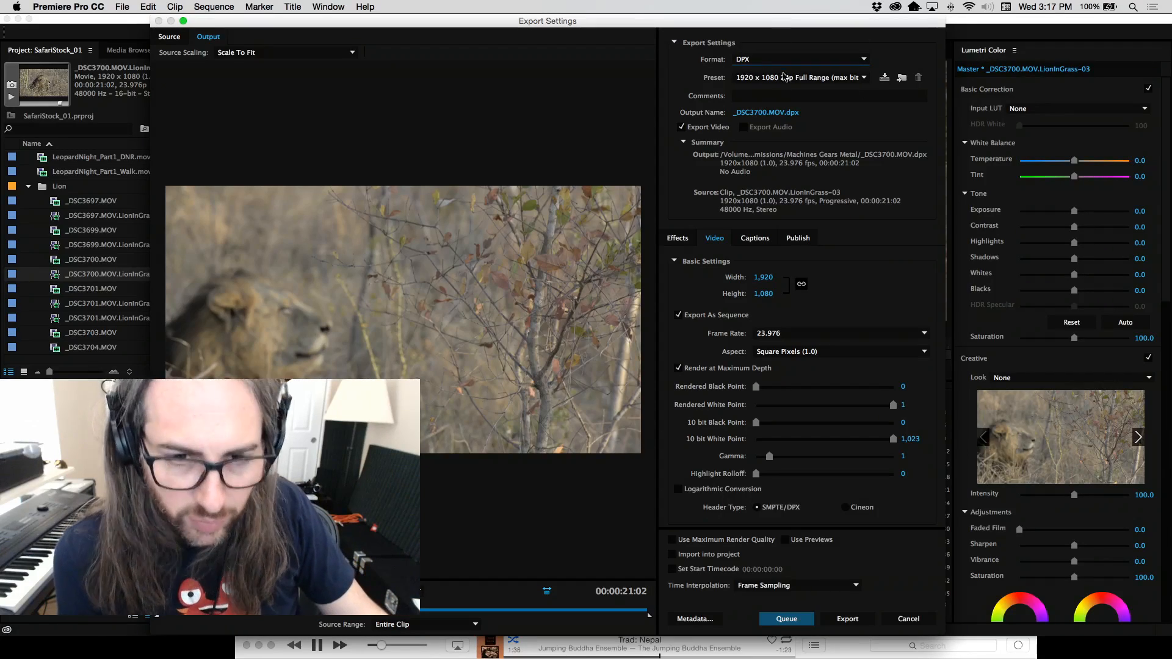
{"action": "left_click", "coordinate": [859, 78]}
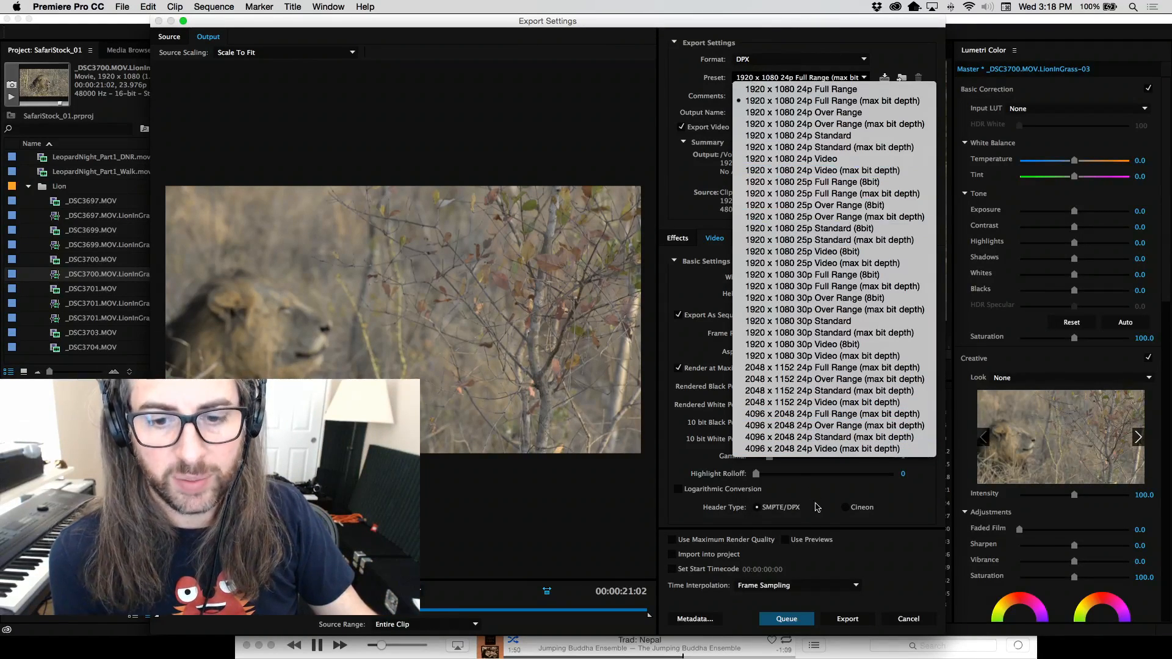
{"action": "left_click", "coordinate": [682, 64]}
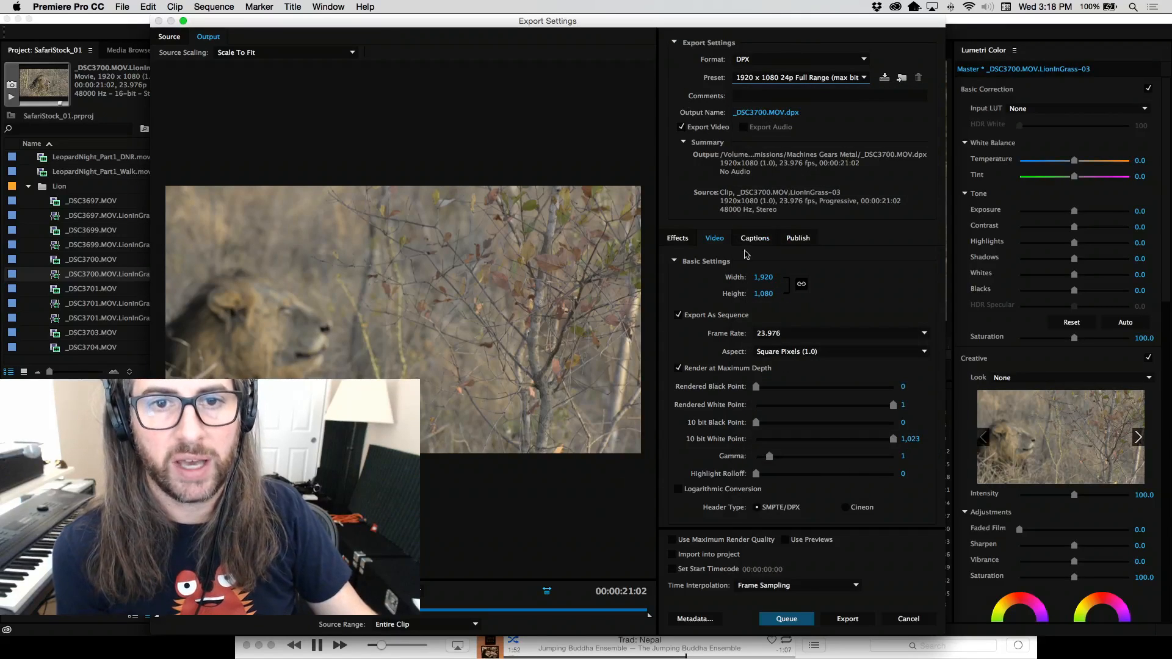
{"action": "left_click", "coordinate": [907, 619]}
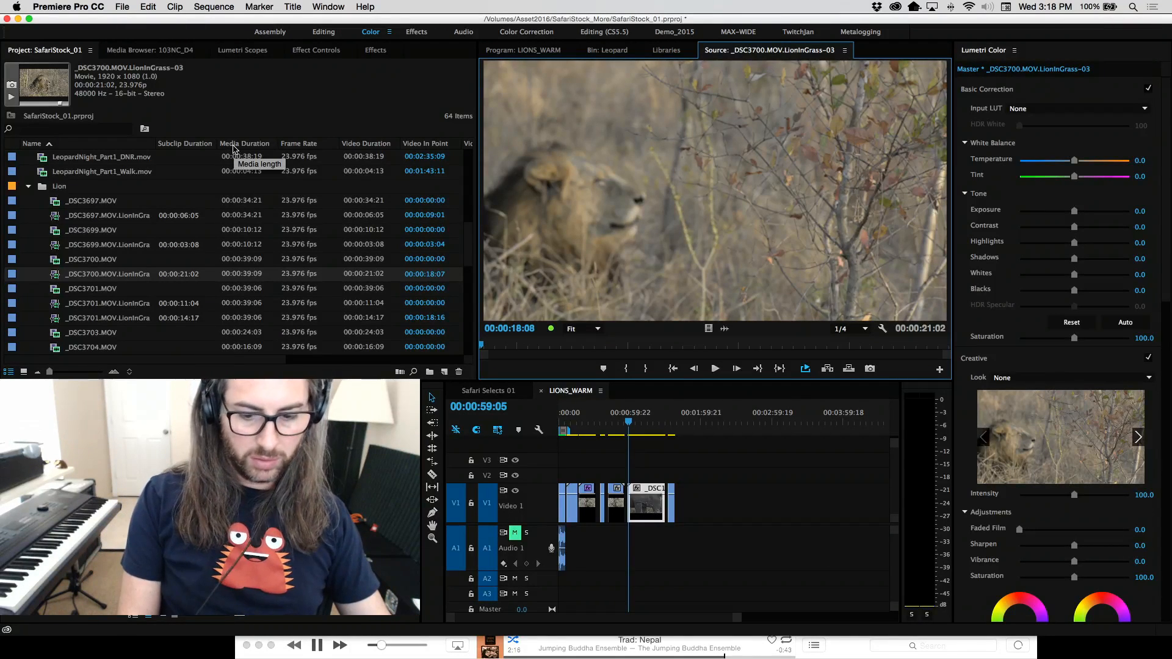
Check the 103NC_D4 footage in the Media Browser, return to the SafariStock_01 project, and collapse the Lion bin.
{"action": "left_click", "coordinate": [136, 50]}
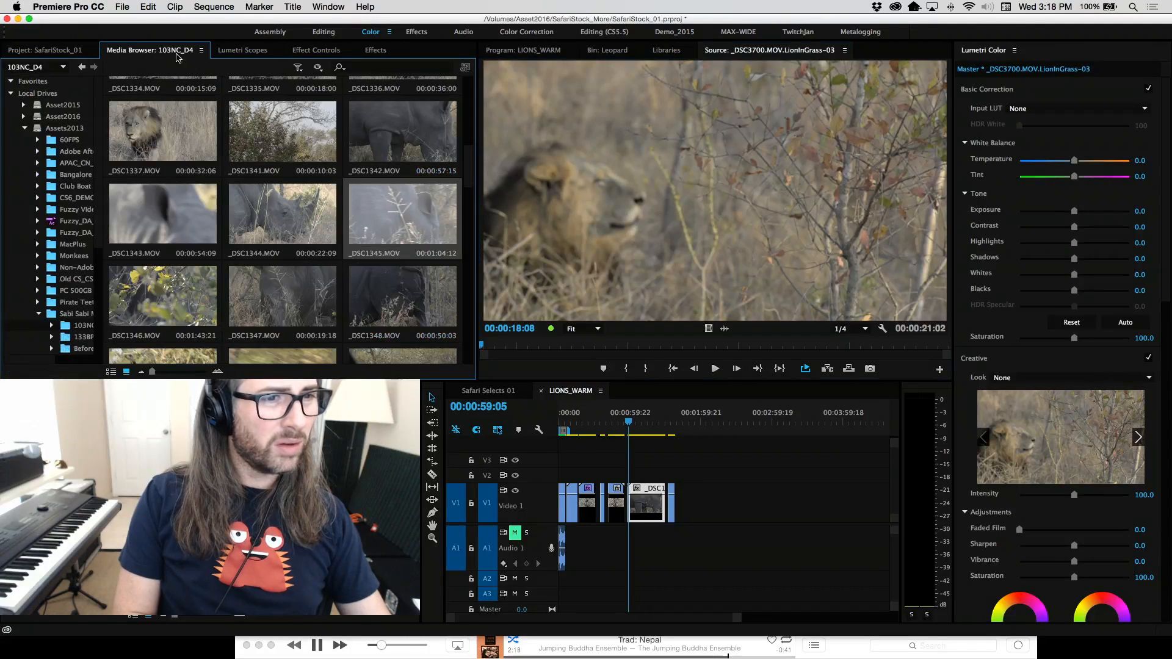
{"action": "left_click", "coordinate": [29, 52]}
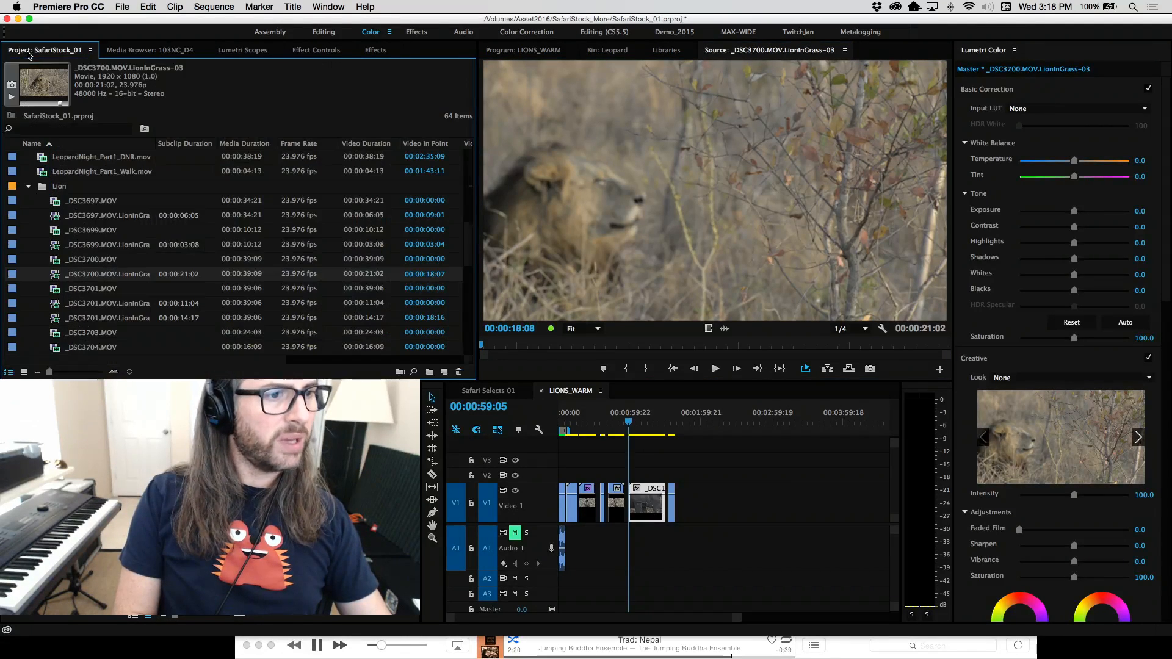
{"action": "left_click", "coordinate": [27, 187]}
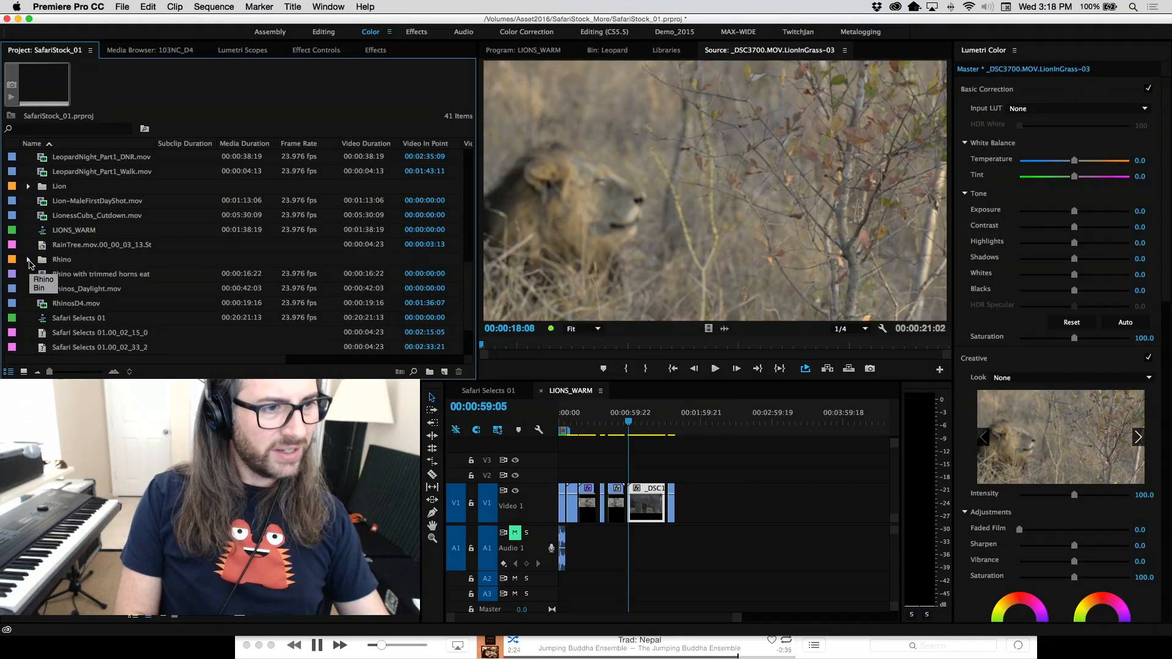
Preview the Adobe Stock clip "Rhino with trimmed horns eats dried grass.mov" by playing and scrubbing through it.
{"action": "left_click", "coordinate": [45, 274]}
{"action": "double_click", "coordinate": [44, 275]}
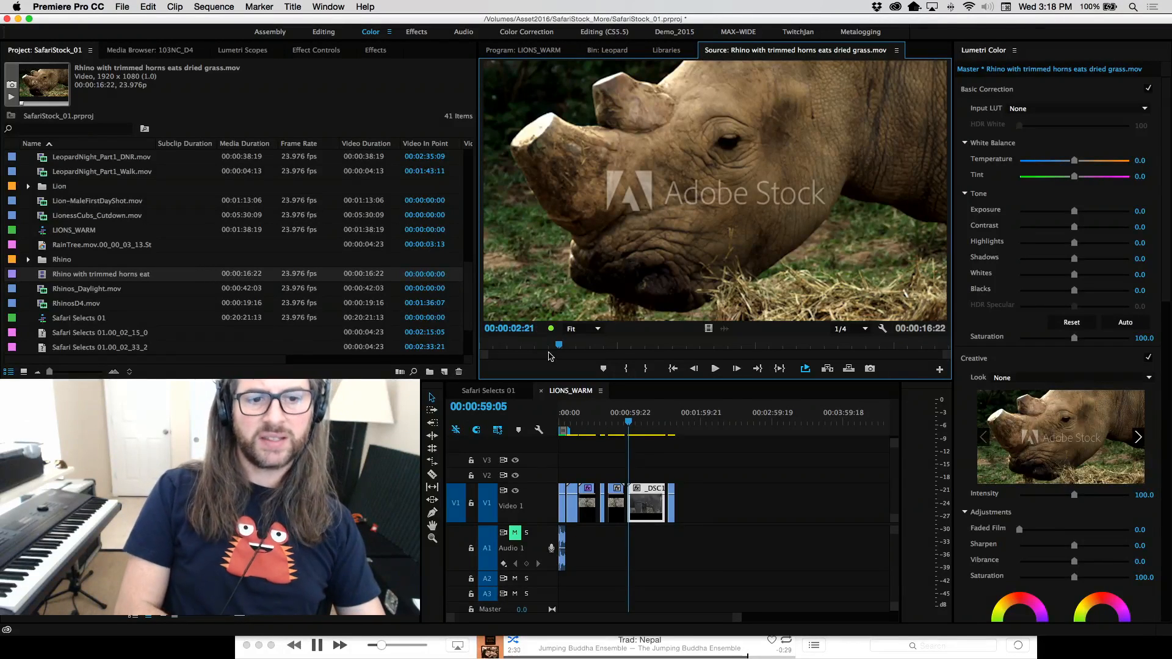
{"action": "key", "text": "space"}
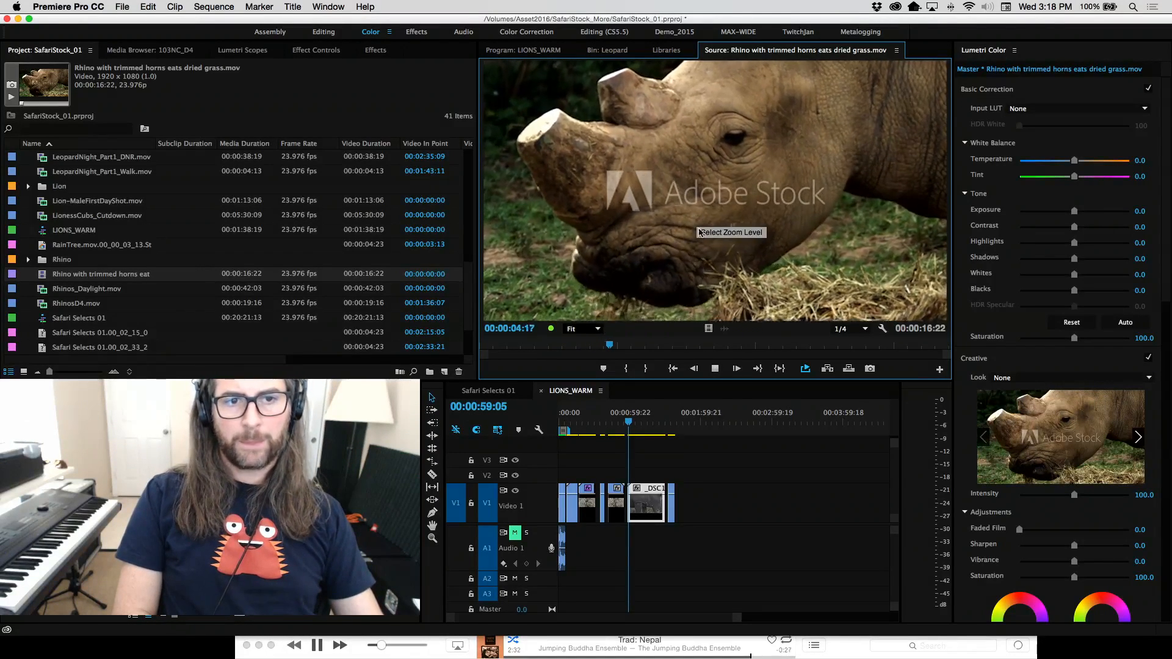
{"action": "key", "text": "space"}
{"action": "left_click_drag", "start_coordinate": [618, 349], "coordinate": [569, 349]}
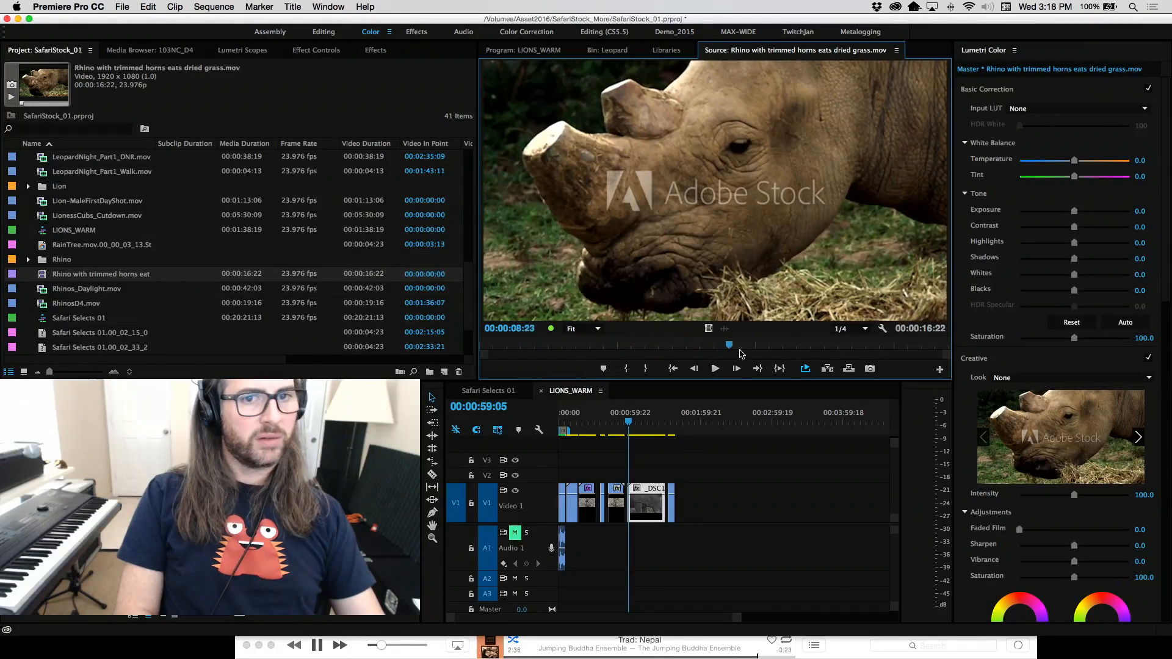
{"action": "left_click_drag", "start_coordinate": [867, 354], "coordinate": [783, 354]}
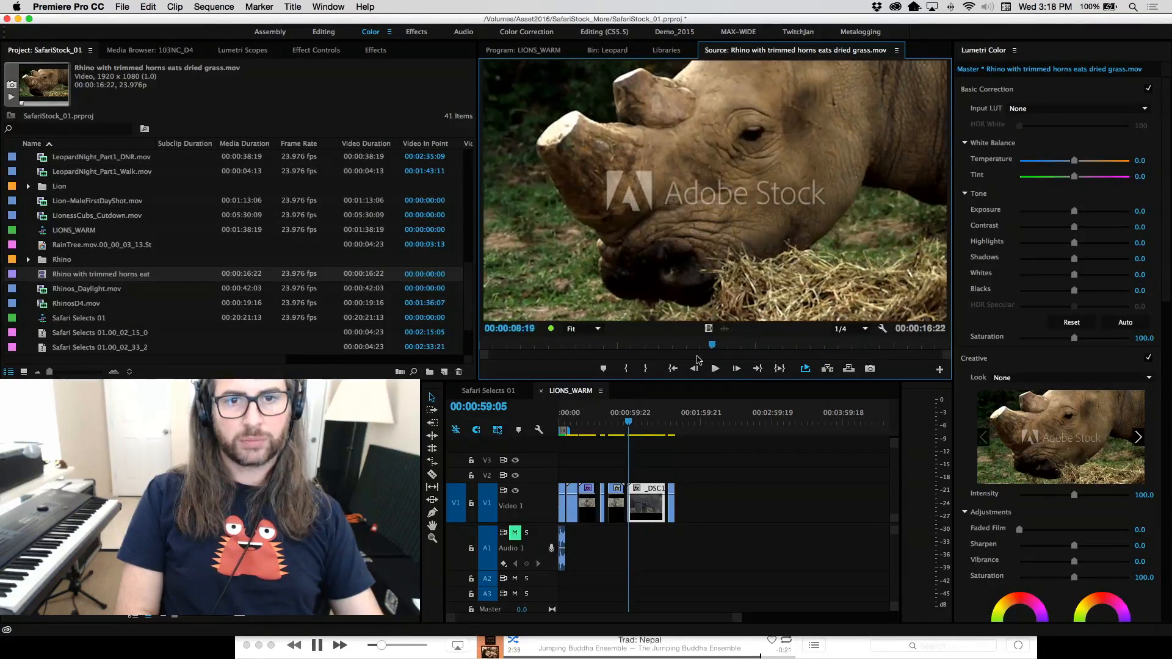
{"action": "left_click_drag", "start_coordinate": [502, 361], "coordinate": [502, 361]}
{"action": "key", "text": "space"}
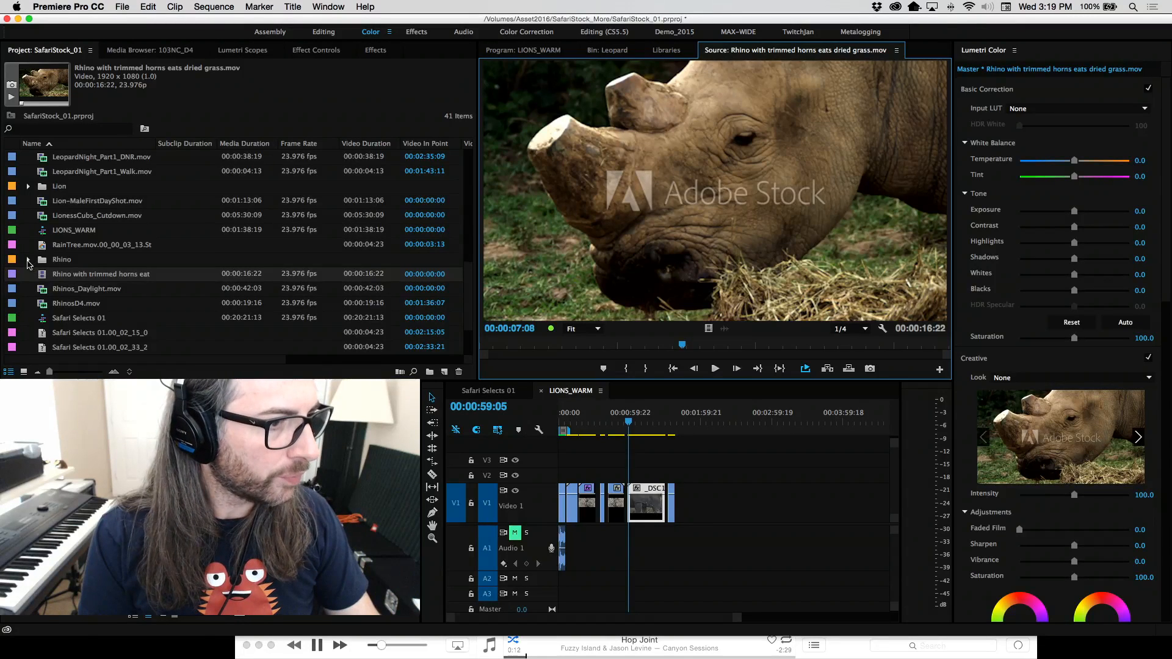
Expand the Rhino bin and preview the subclips _DSC3724.MOV.Rhinos-01 and _DSC3724.MOV.Rhinos-02.
{"action": "left_click", "coordinate": [28, 261]}
{"action": "left_click", "coordinate": [78, 278]}
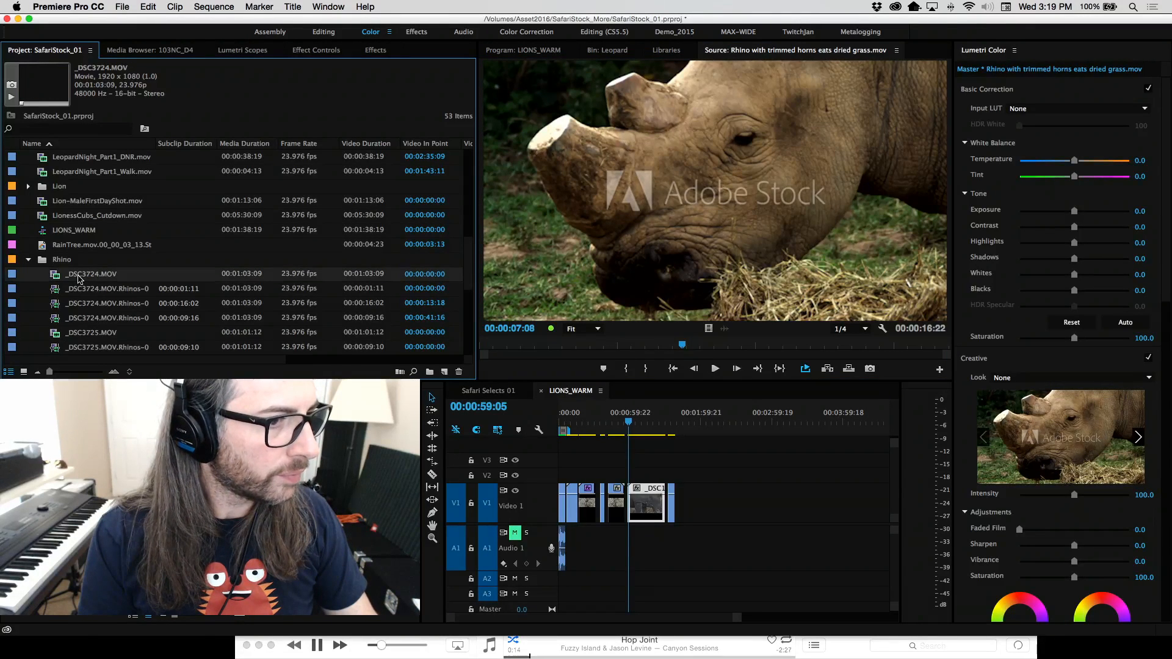
{"action": "double_click", "coordinate": [66, 287]}
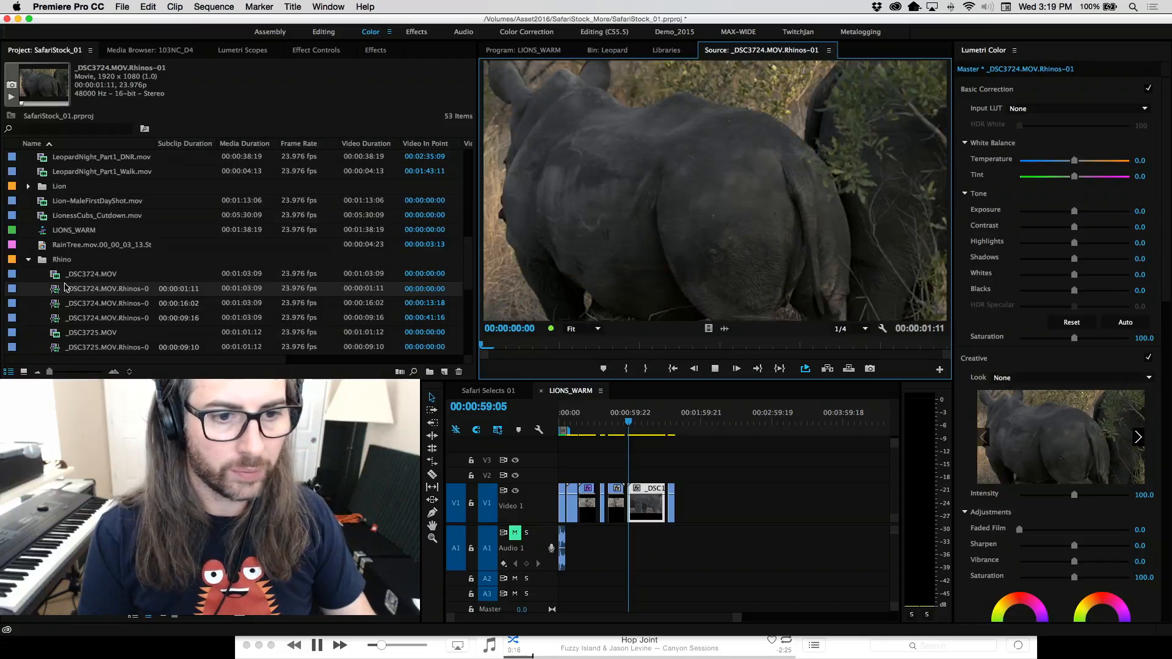
{"action": "key", "text": "space"}
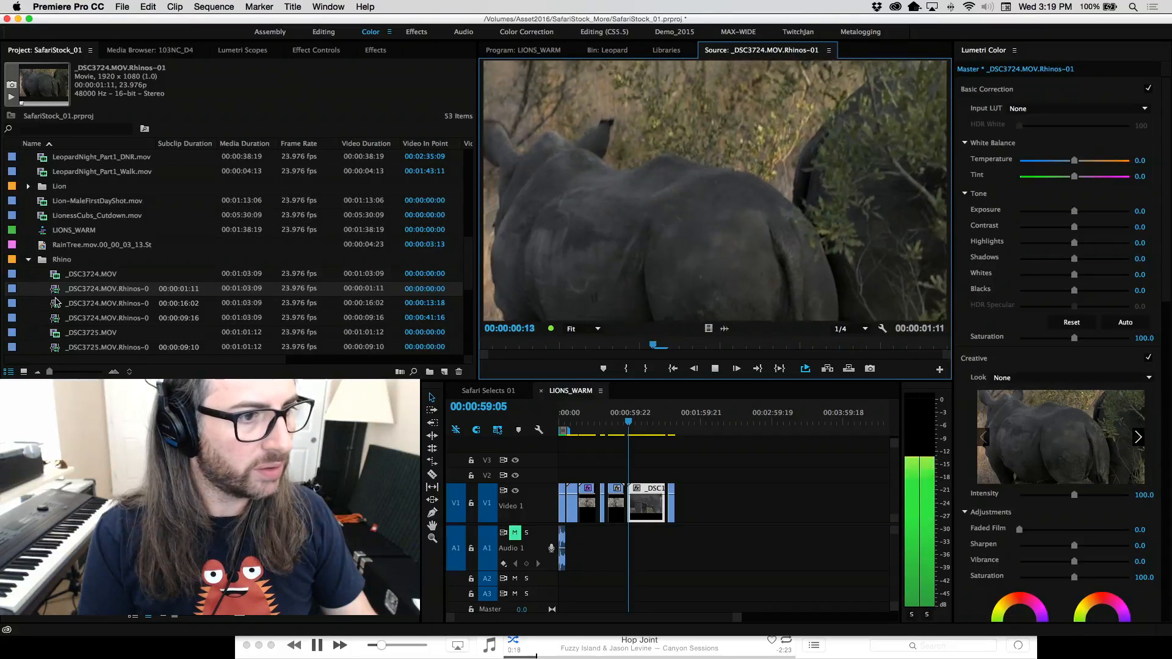
{"action": "double_click", "coordinate": [56, 303]}
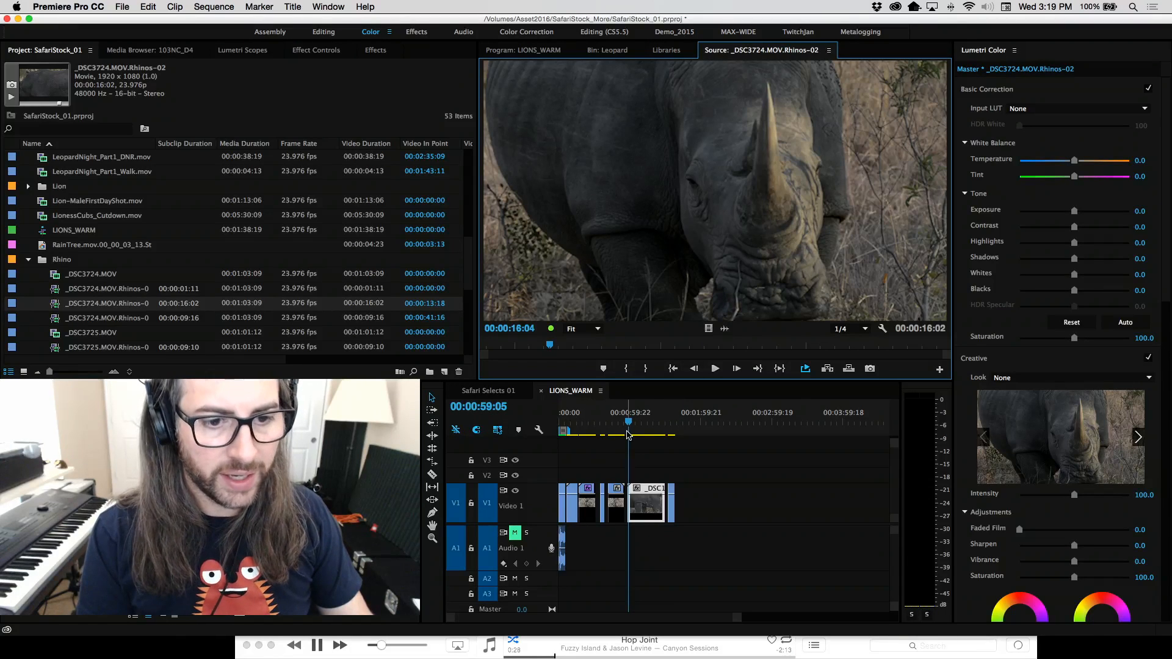
Review the long _DSC1342.MOV rhino clip in LIONS_WARM, remove it, and shift the last clip earlier into its place.
{"action": "mouse_move", "coordinate": [630, 420]}
{"action": "left_mouse_down"}
{"action": "mouse_move", "coordinate": [647, 421]}
{"action": "mouse_move", "coordinate": [632, 420]}
{"action": "left_mouse_up"}
{"action": "key", "text": "space"}
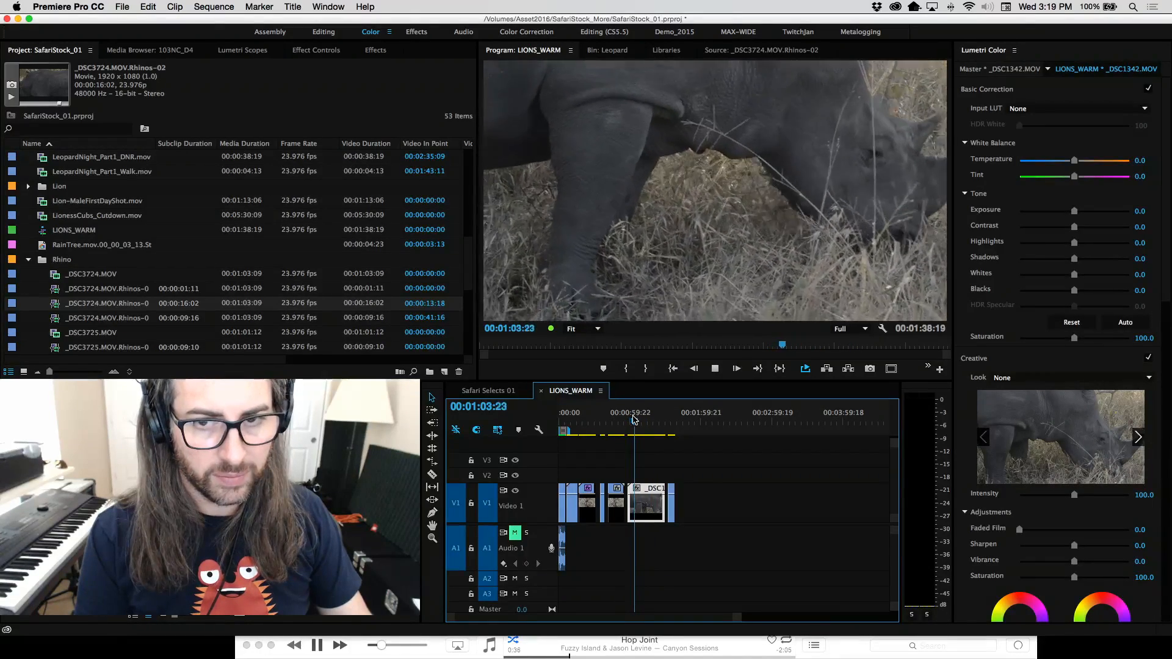
{"action": "key", "text": "space"}
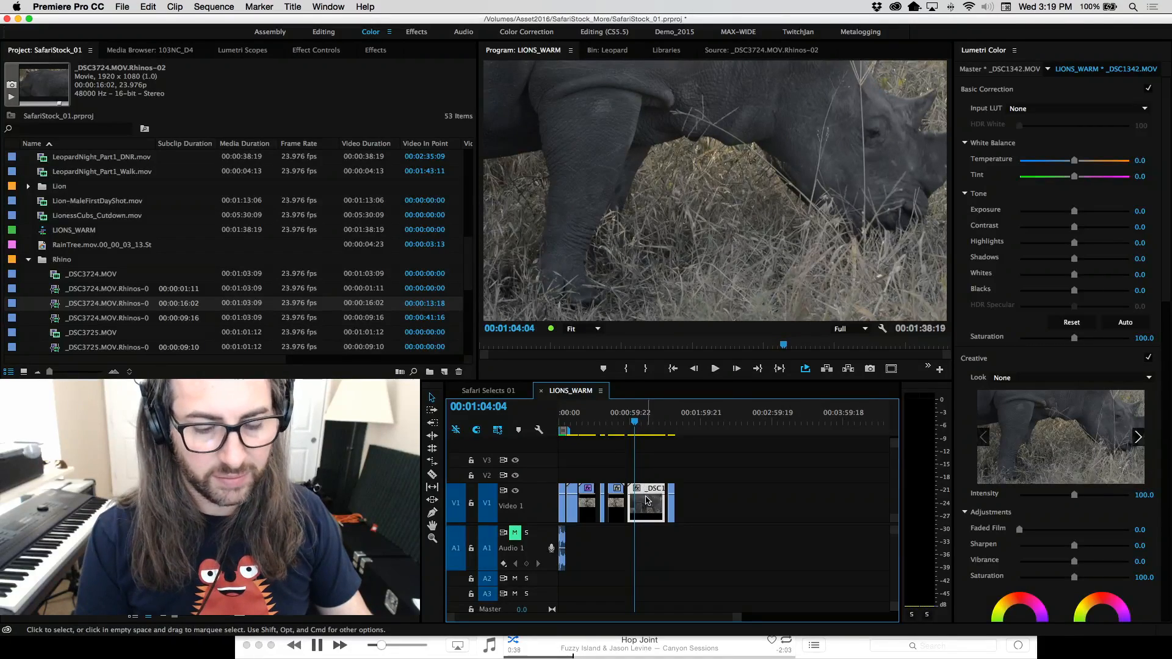
{"action": "left_click", "coordinate": [637, 423]}
{"action": "mouse_move", "coordinate": [636, 422]}
{"action": "left_mouse_down"}
{"action": "mouse_move", "coordinate": [659, 428]}
{"action": "mouse_move", "coordinate": [648, 425]}
{"action": "left_mouse_up"}
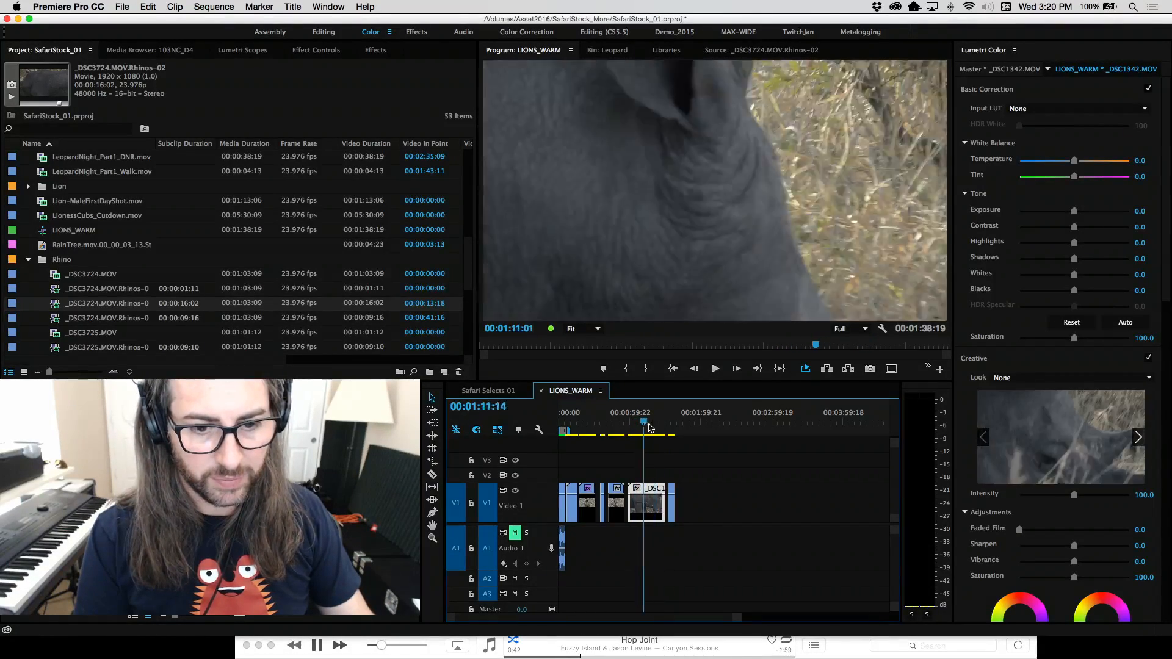
{"action": "mouse_move", "coordinate": [643, 514]}
{"action": "left_mouse_down"}
{"action": "mouse_move", "coordinate": [671, 506]}
{"action": "mouse_move", "coordinate": [635, 506]}
{"action": "left_mouse_up"}
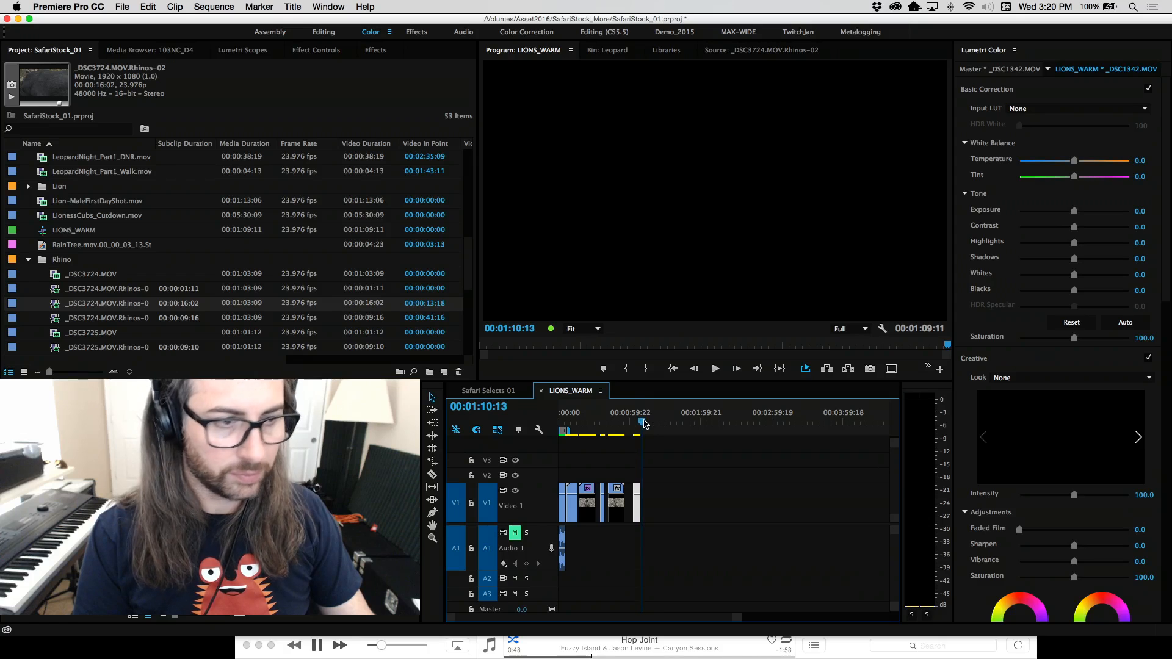
Add only the video of _DSC3724.MOV.Rhinos-02 to V1 at the end of LIONS_WARM and play it back.
{"action": "double_click", "coordinate": [78, 304]}
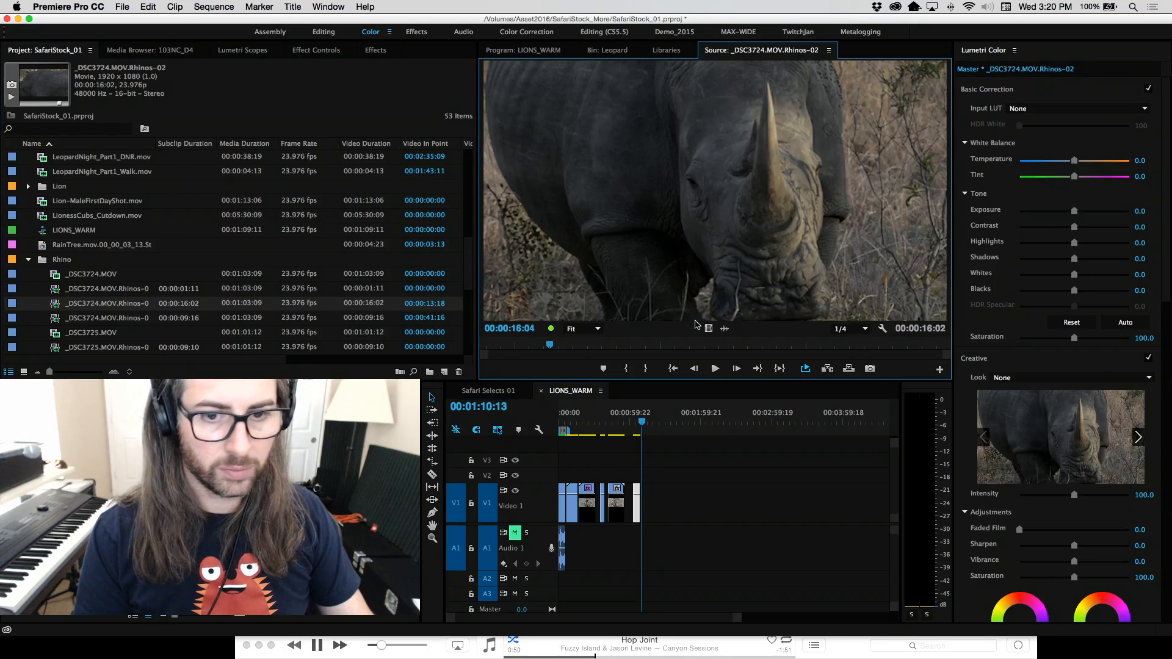
{"action": "left_click_drag", "start_coordinate": [717, 359], "coordinate": [648, 498]}
{"action": "key", "text": "space"}
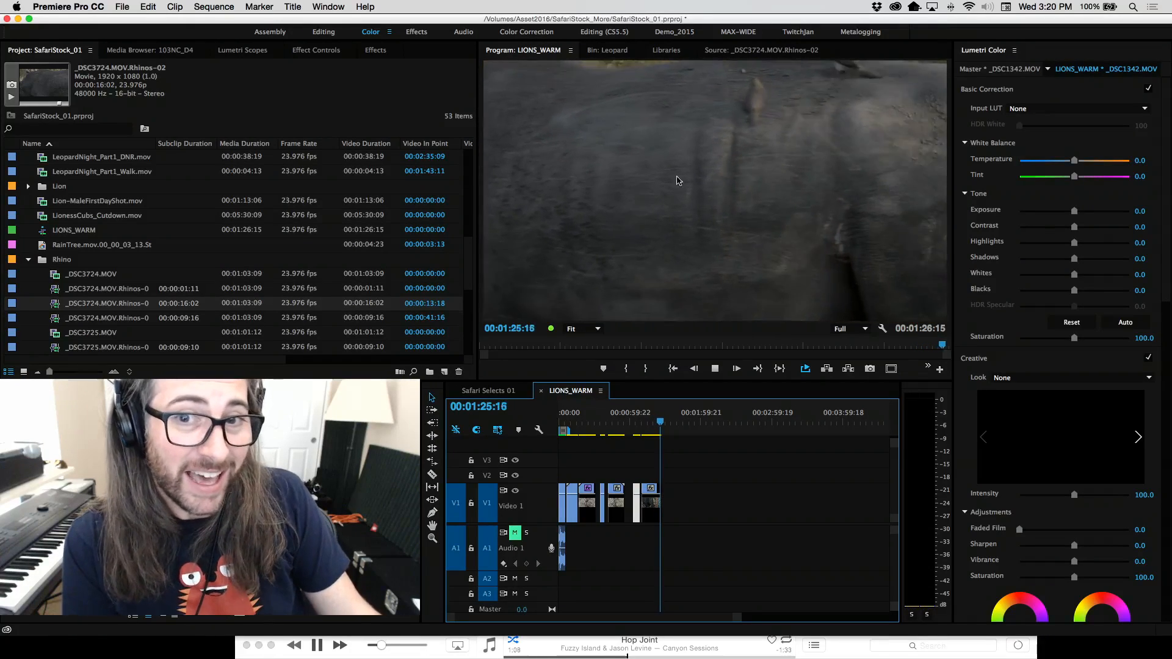
{"action": "key", "text": "space"}
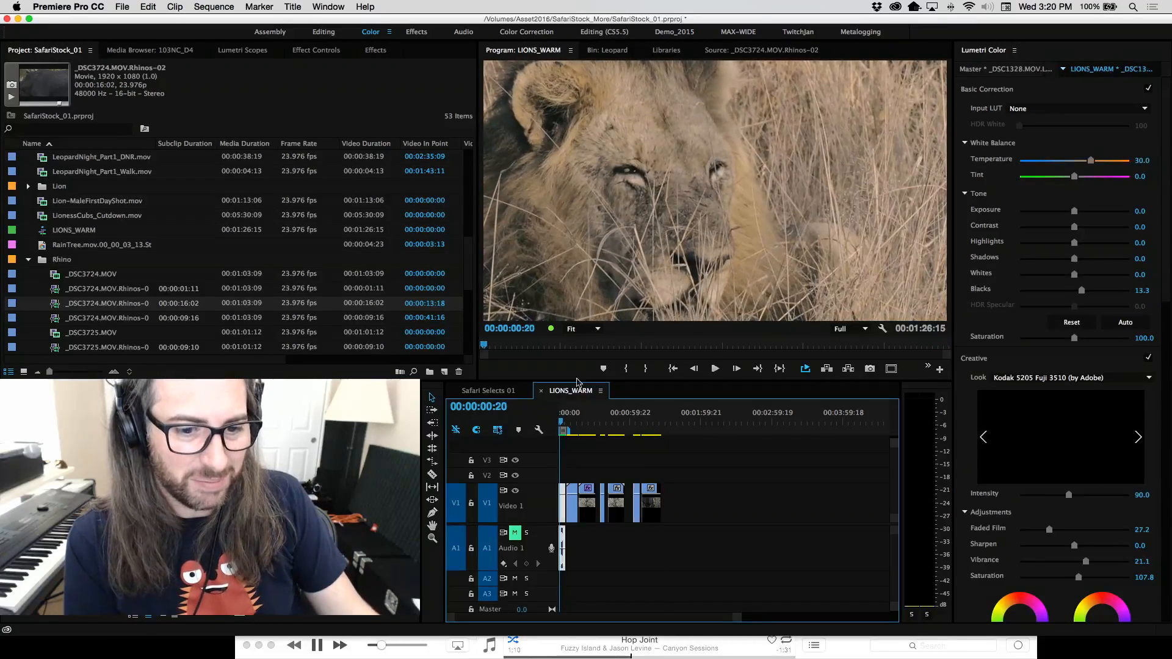
Zoom the LIONS_WARM timeline in on the last rhino clip, play it briefly and return to its start.
{"action": "left_click_drag", "start_coordinate": [641, 425], "coordinate": [645, 426]}
{"action": "key", "text": "Up"}
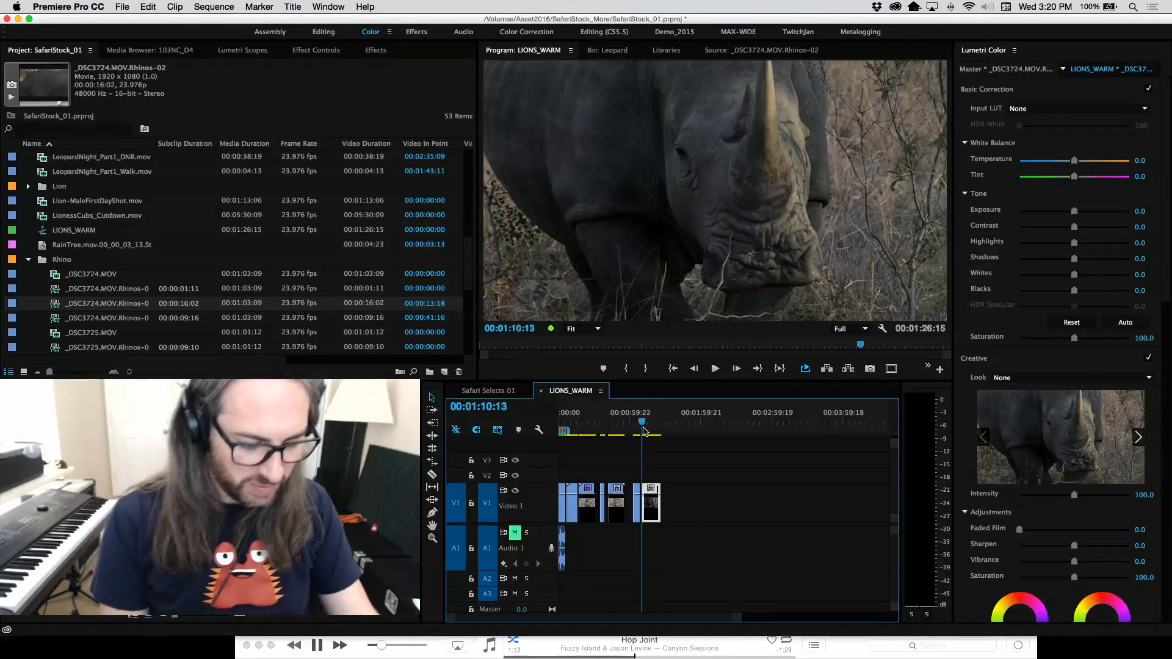
{"action": "key", "text": "equal"}
{"action": "key", "text": "equal"}
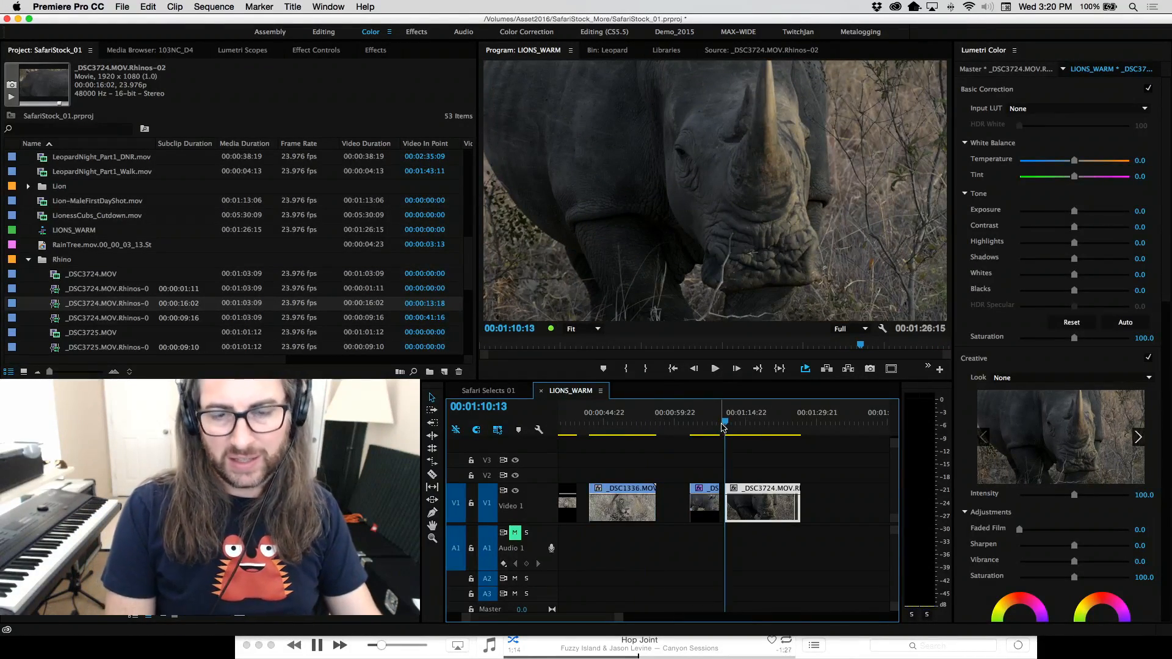
{"action": "key", "text": "space"}
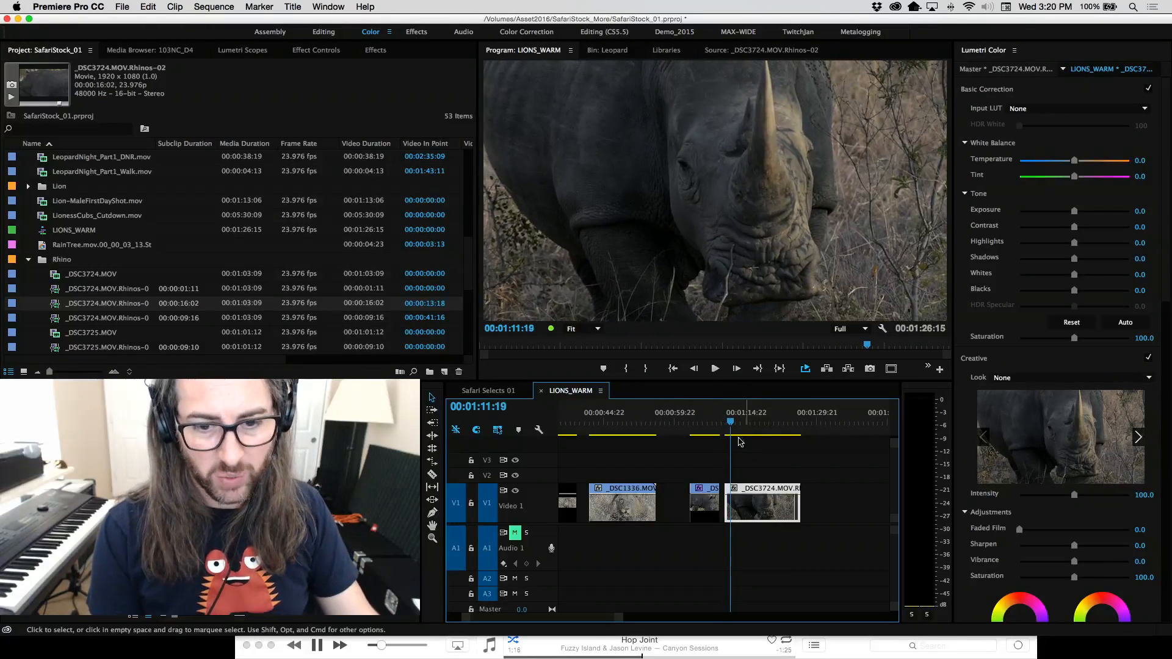
{"action": "key", "text": "Up"}
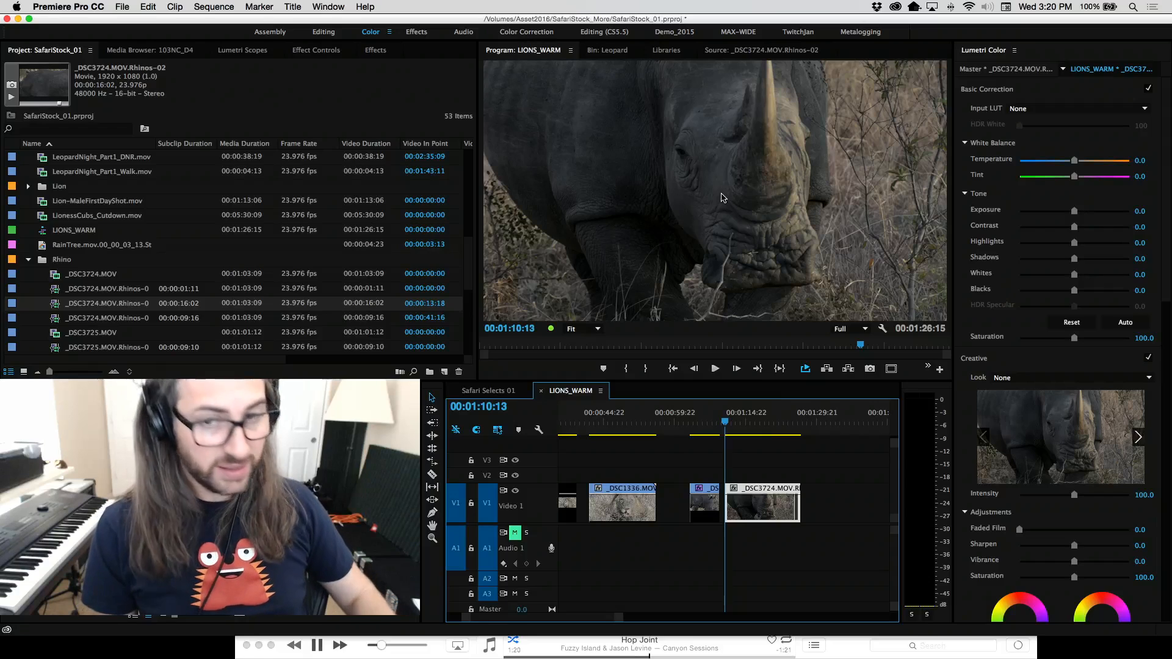
Review the LIONS_WARM rhino and lion footage in an enlarged Program Monitor, and restore the normal panel layout.
{"action": "key", "text": "grave"}
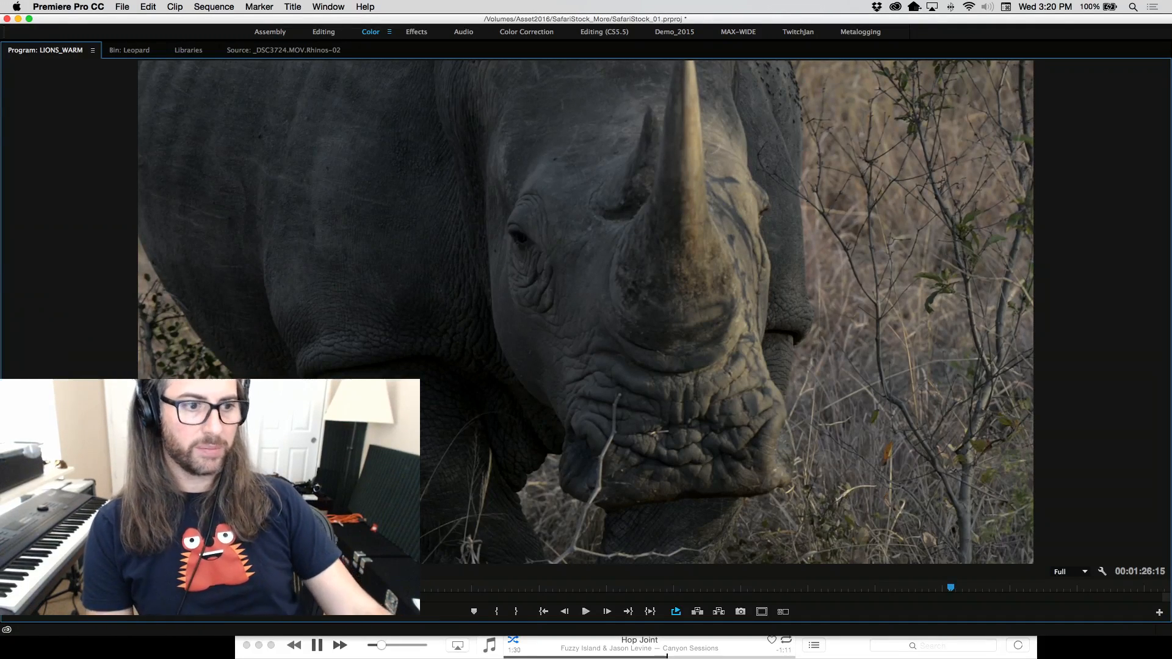
{"action": "key", "text": "space"}
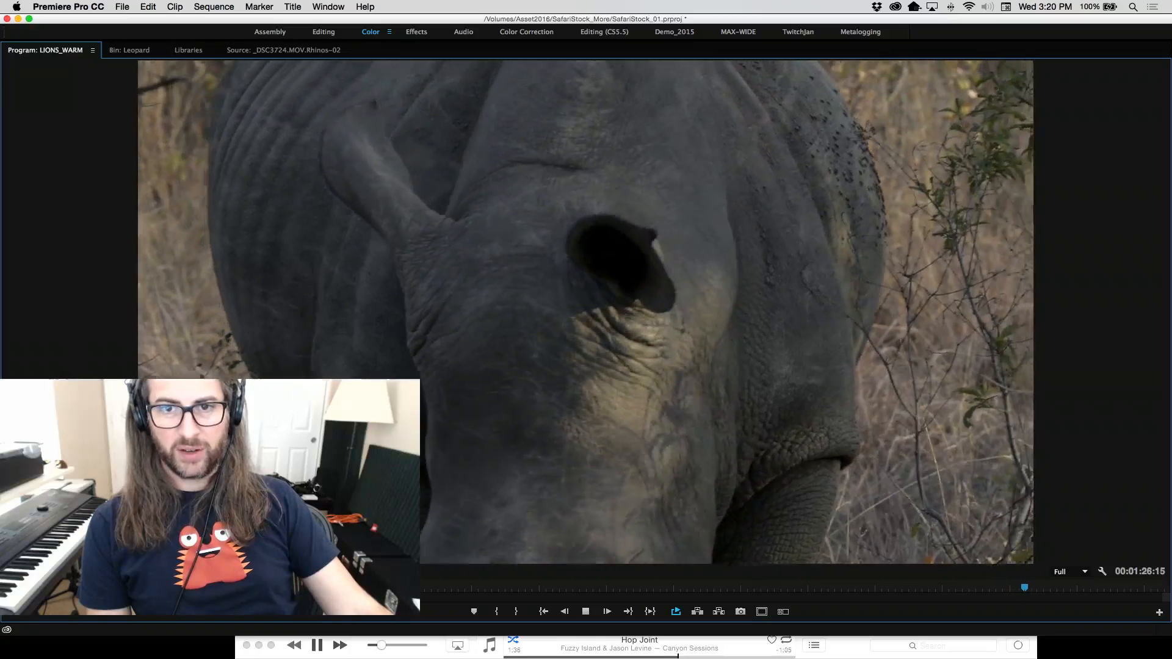
{"action": "key", "text": "space"}
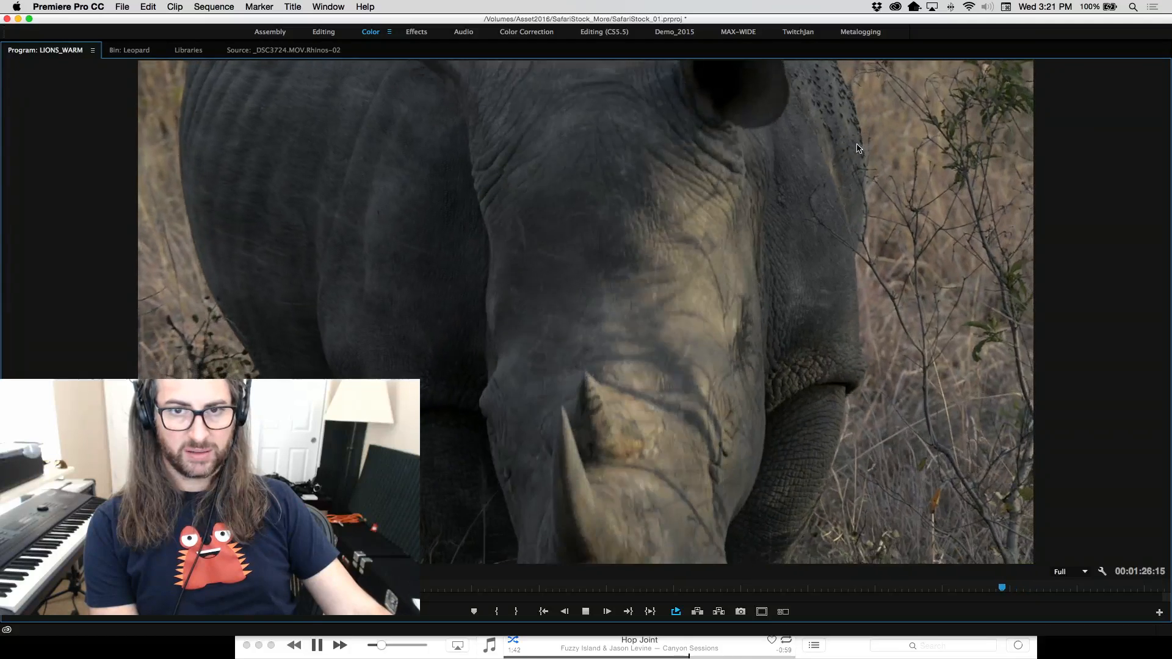
{"action": "key", "text": "space"}
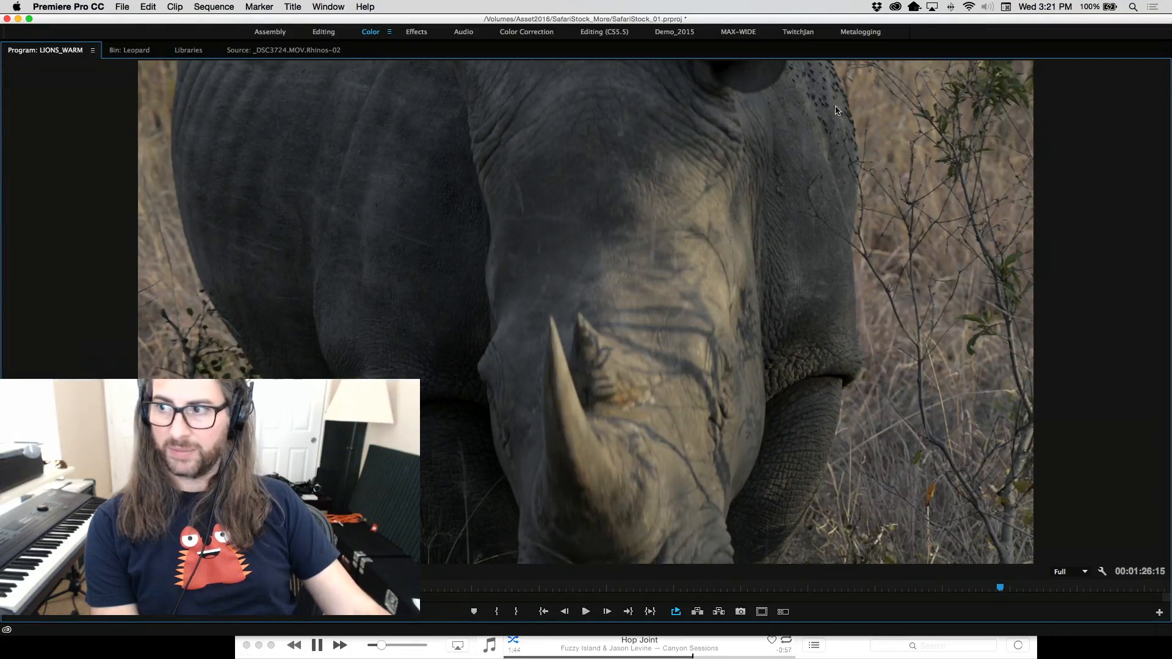
{"action": "key", "text": "space"}
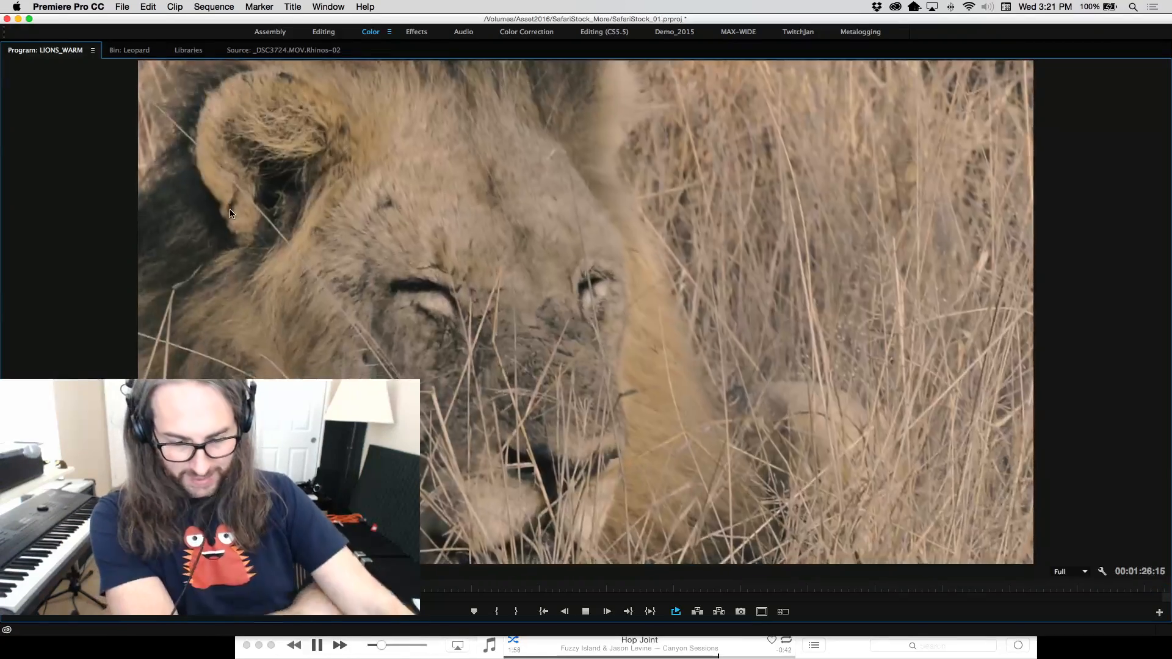
{"action": "key", "text": "space"}
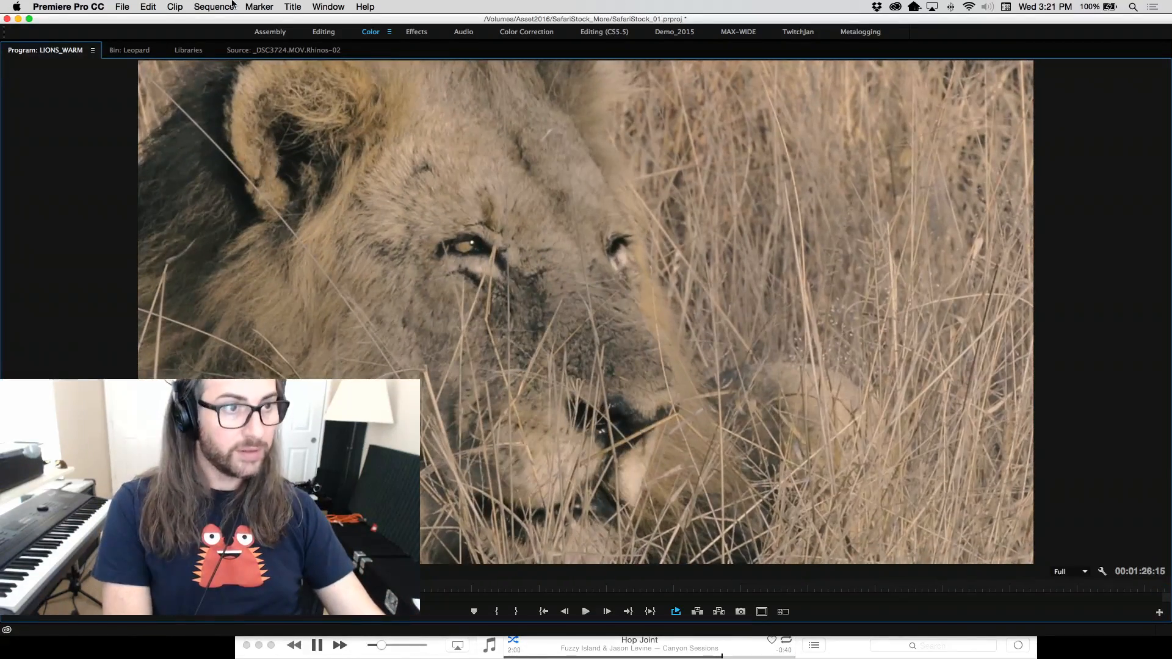
{"action": "key", "text": "grave"}
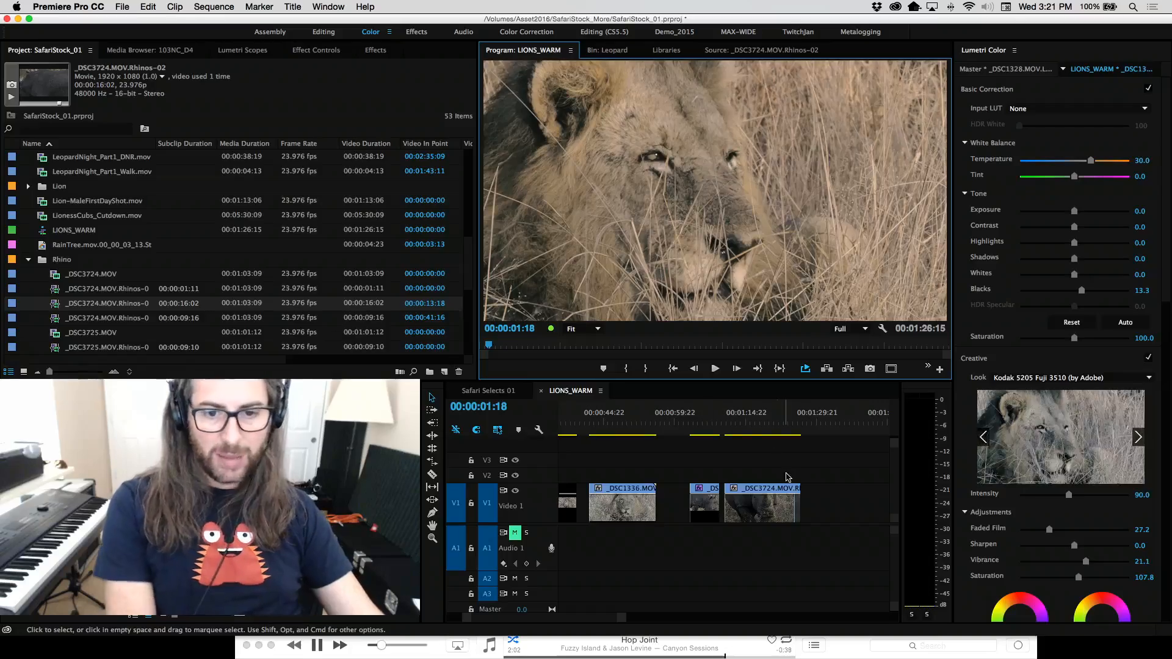
Play a short section of the last rhino clip in LIONS_WARM from just after its start.
{"action": "left_click", "coordinate": [730, 423]}
{"action": "left_click_drag", "start_coordinate": [730, 423], "coordinate": [730, 423]}
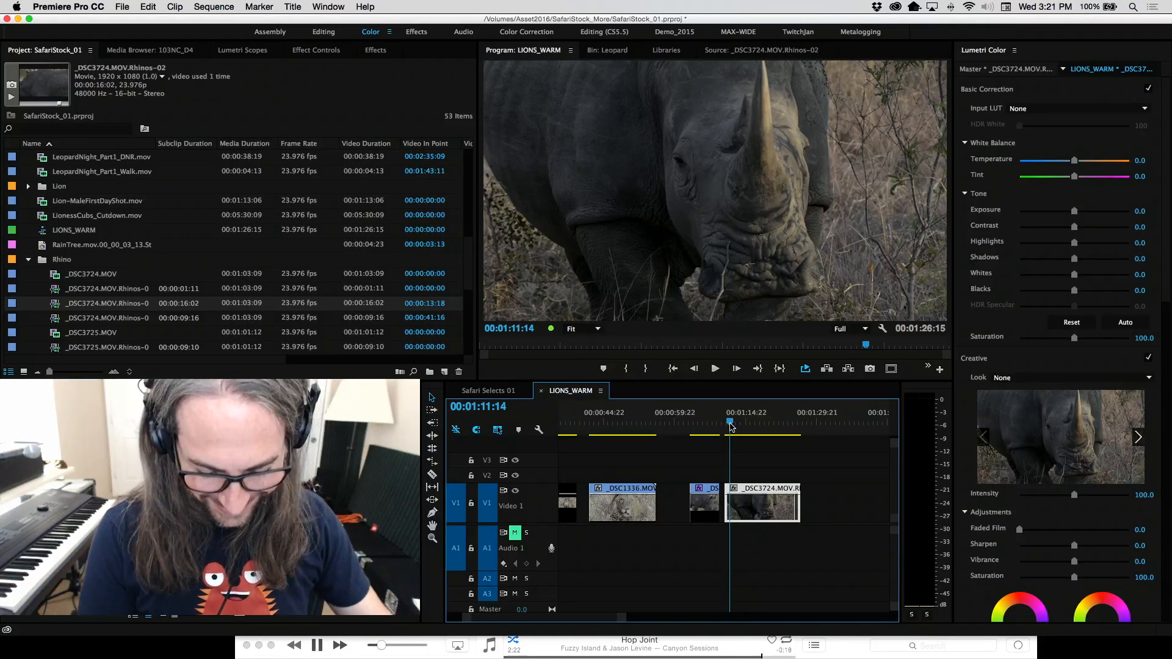
{"action": "key", "text": "space"}
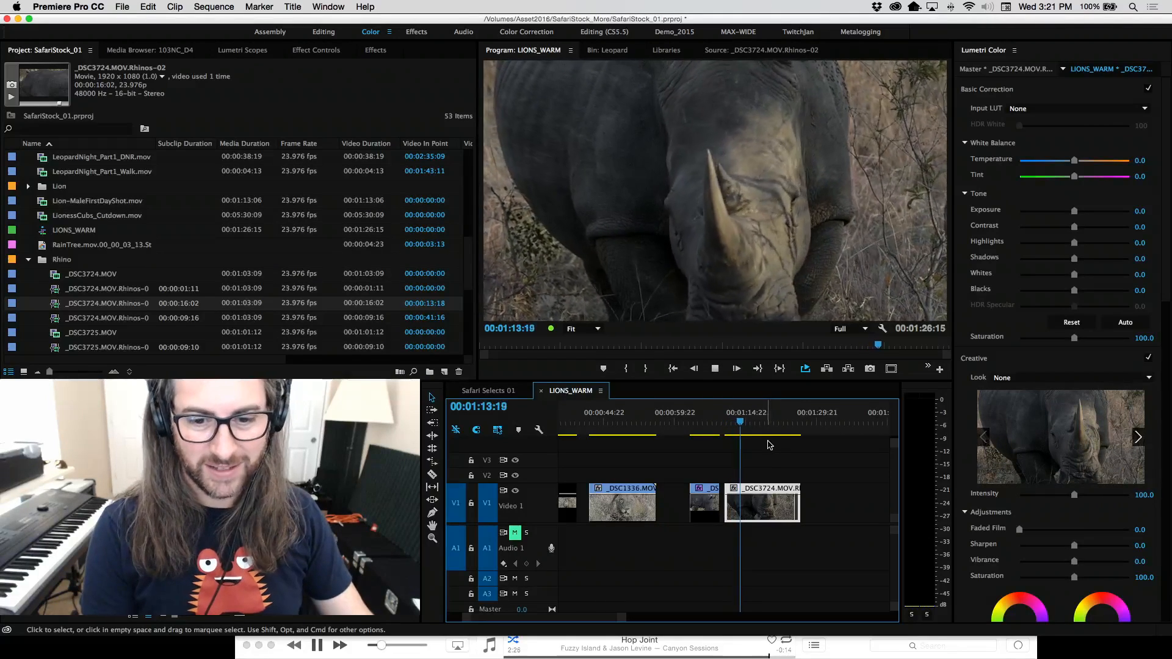
{"action": "key", "text": "space"}
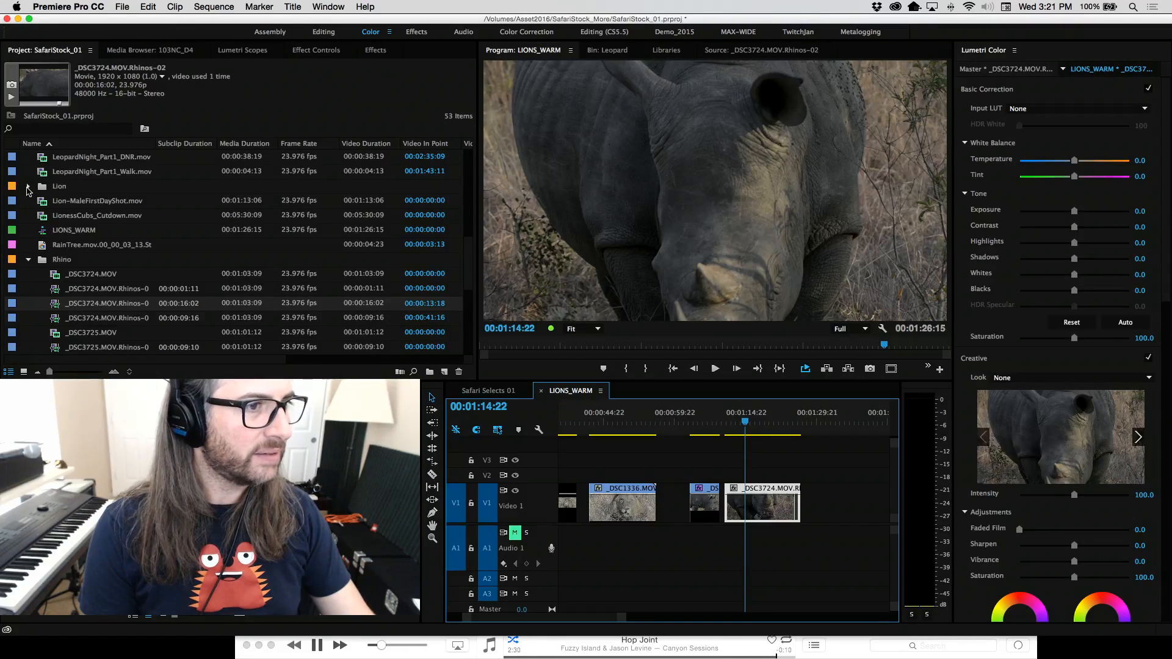
Open the subclip _DSC3724.MOV.Rhinos-03 from the Rhino bin, and preview it by playing and scrubbing back to its start.
{"action": "mouse_move", "coordinate": [469, 254]}
{"action": "left_mouse_down"}
{"action": "mouse_move", "coordinate": [469, 168]}
{"action": "mouse_move", "coordinate": [466, 340]}
{"action": "mouse_move", "coordinate": [465, 244]}
{"action": "mouse_move", "coordinate": [466, 270]}
{"action": "left_mouse_up"}
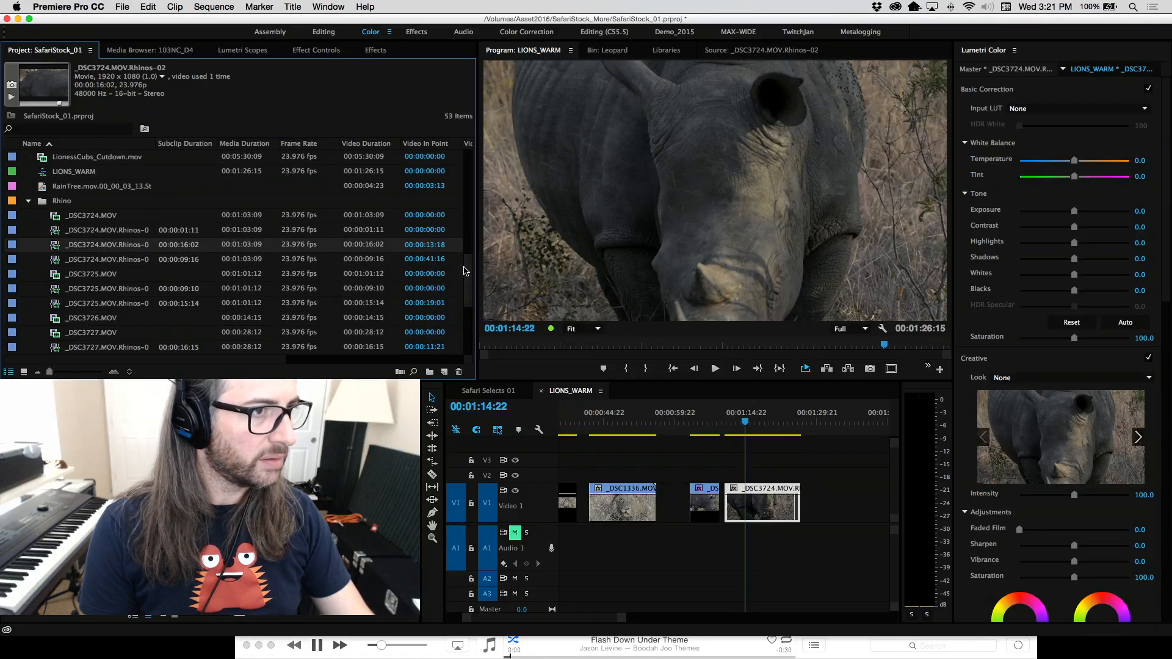
{"action": "double_click", "coordinate": [59, 260]}
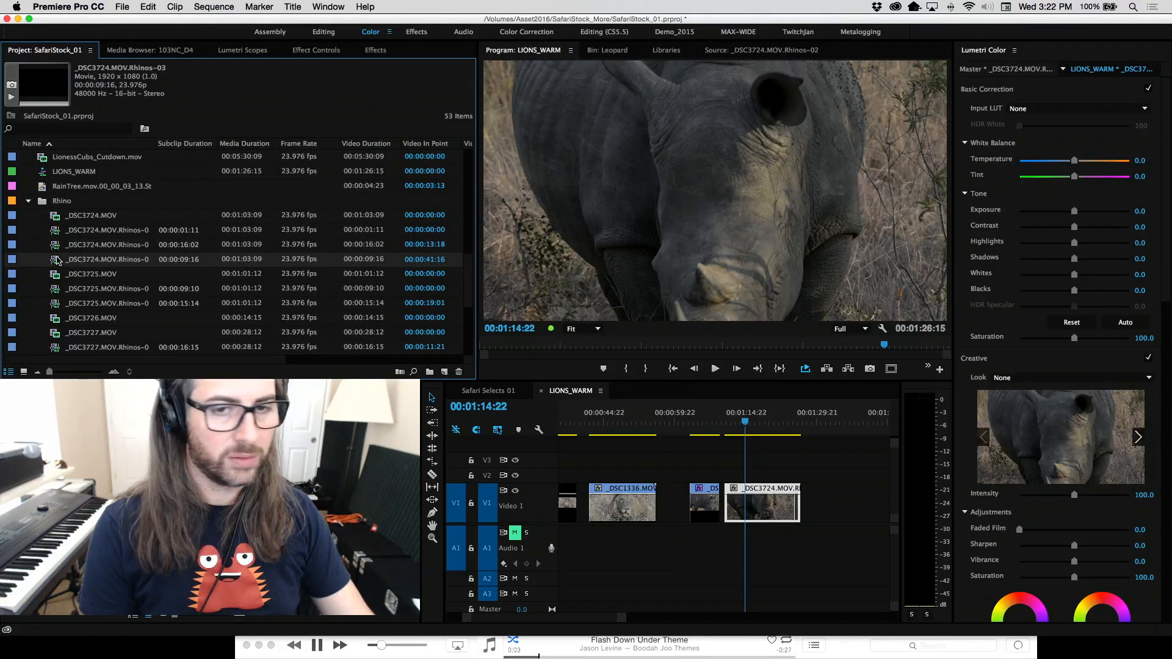
{"action": "key", "text": "space"}
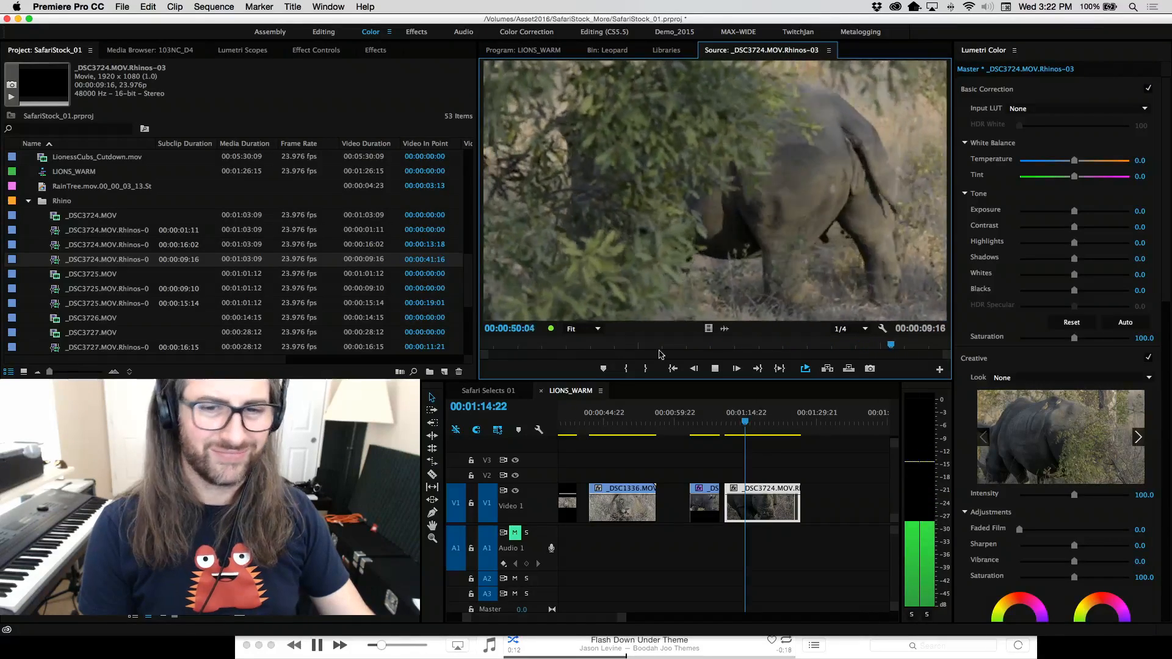
{"action": "key", "text": "space"}
{"action": "left_click_drag", "start_coordinate": [928, 344], "coordinate": [867, 349]}
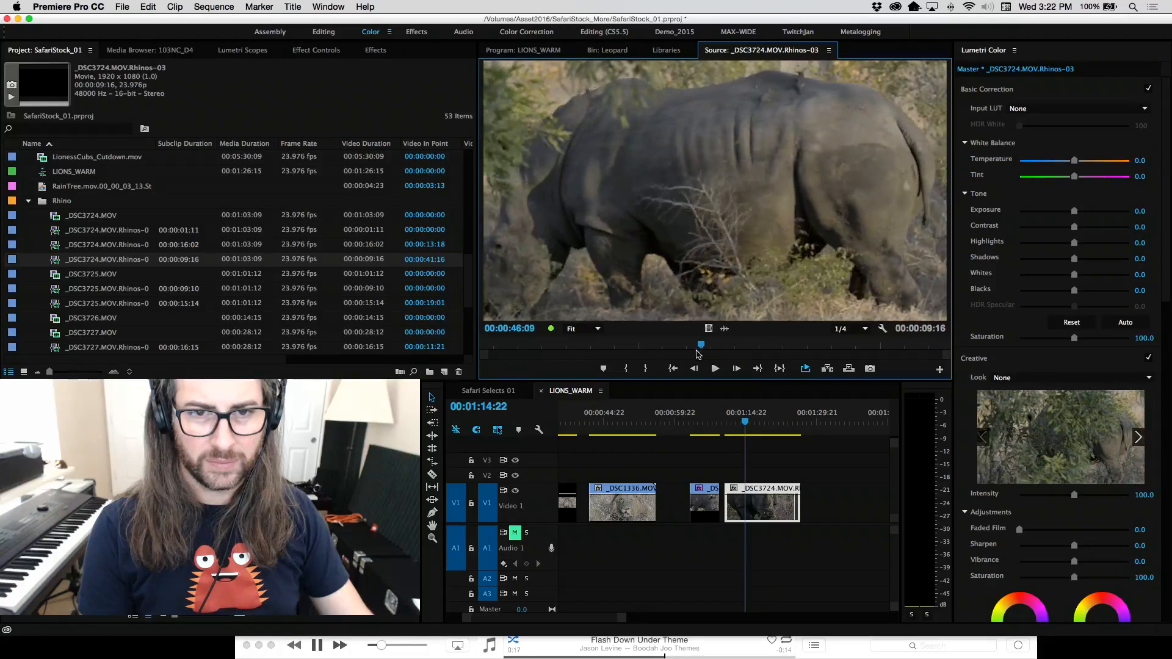
{"action": "left_click_drag", "start_coordinate": [699, 354], "coordinate": [661, 355]}
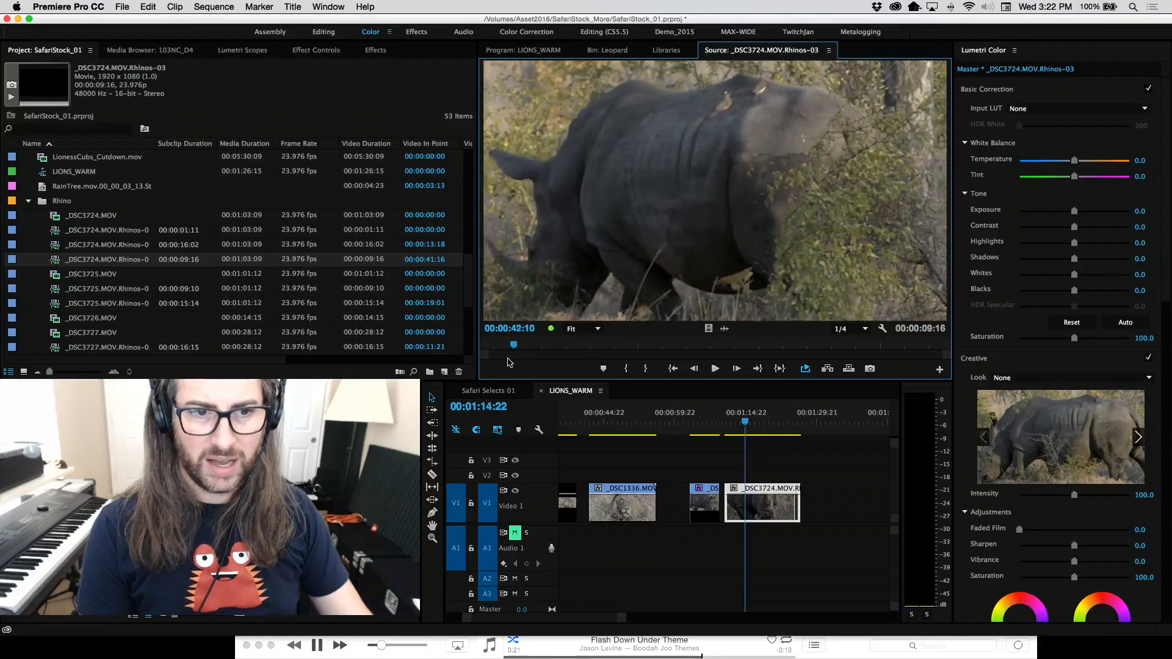
{"action": "left_click_drag", "start_coordinate": [507, 363], "coordinate": [550, 355]}
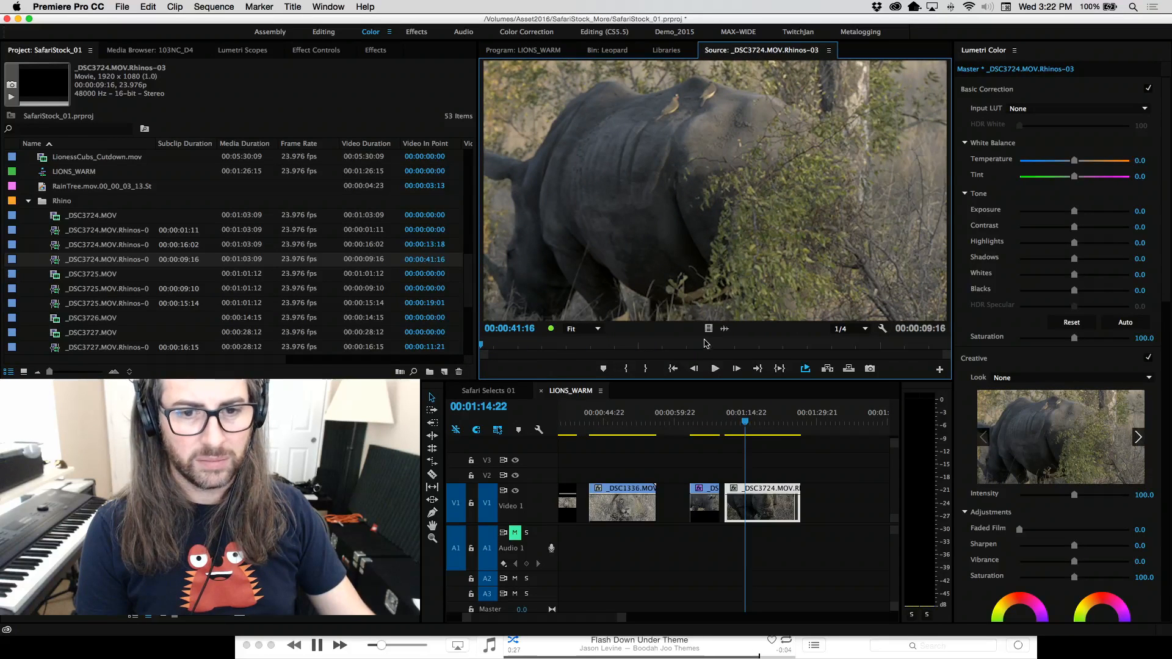
Add only the video of _DSC3724.MOV.Rhinos-03 to V1 just after the last rhino clip in LIONS_WARM, and play its opening.
{"action": "left_click_drag", "start_coordinate": [809, 417], "coordinate": [814, 506]}
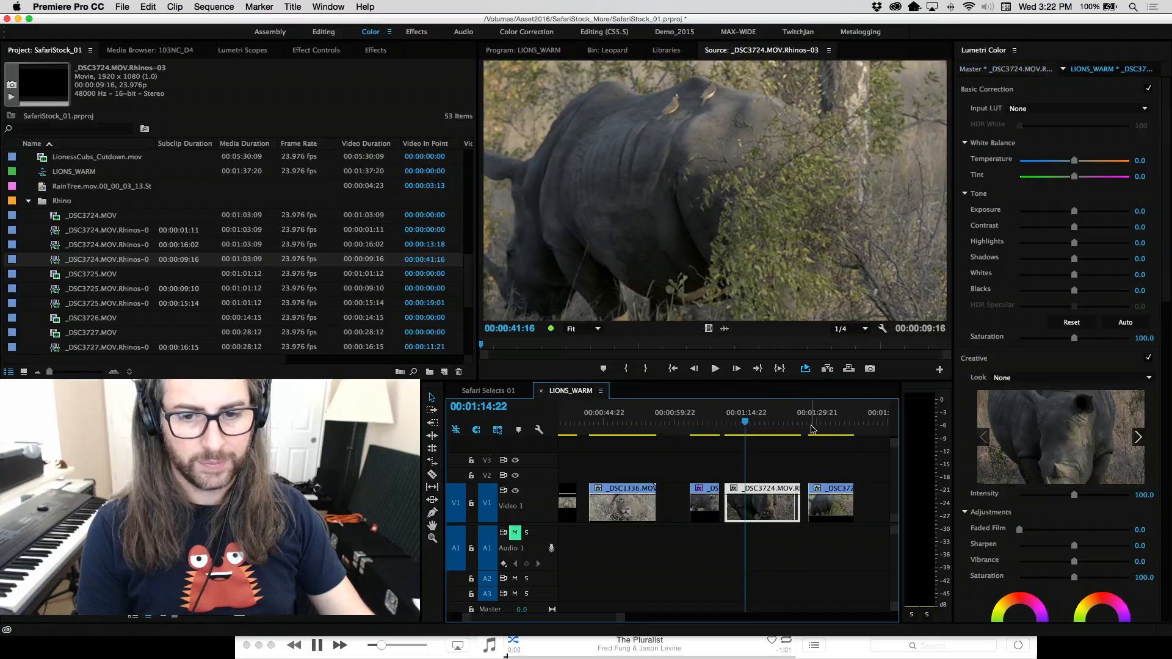
{"action": "left_click", "coordinate": [812, 427]}
{"action": "key", "text": "space"}
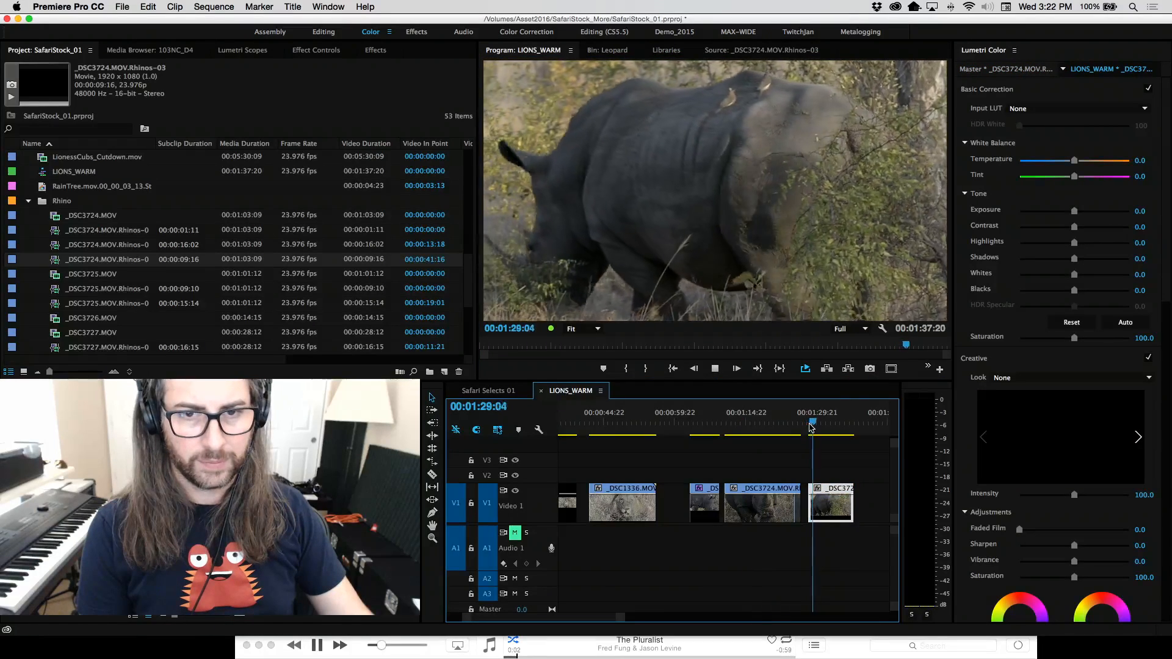
{"action": "key", "text": "space"}
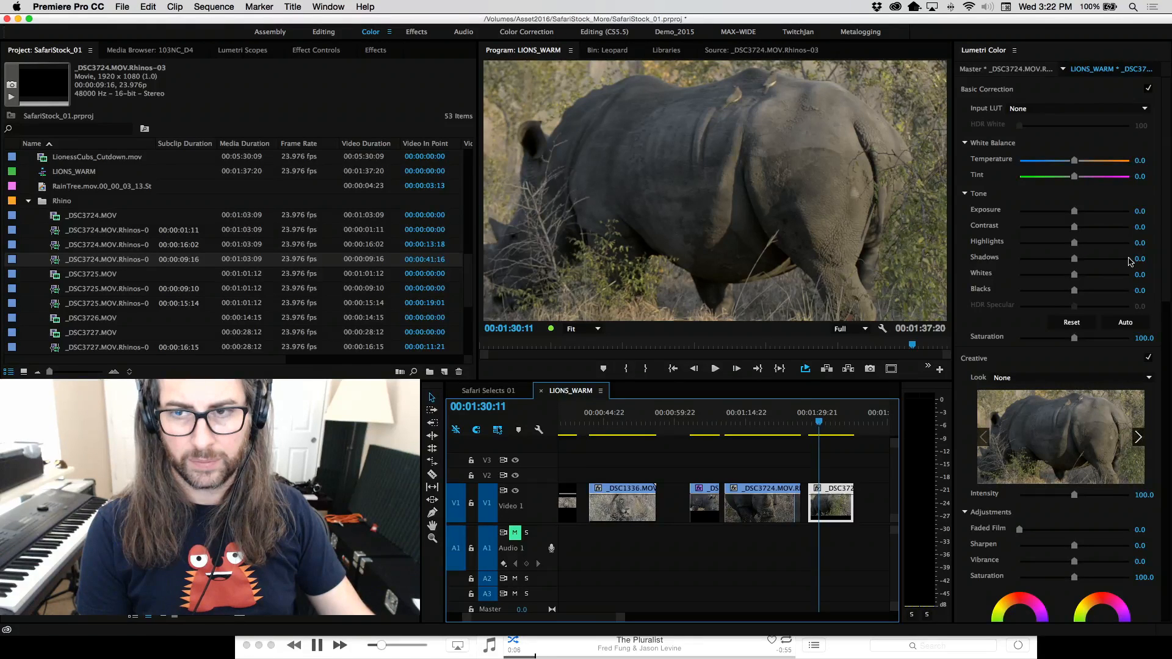
Try the NIKON D800 - SL - PROFILE input LUT on the new rhino clip, and replace it with NIKON D800 - UEX - SL - PROFILE.
{"action": "left_click", "coordinate": [1084, 112]}
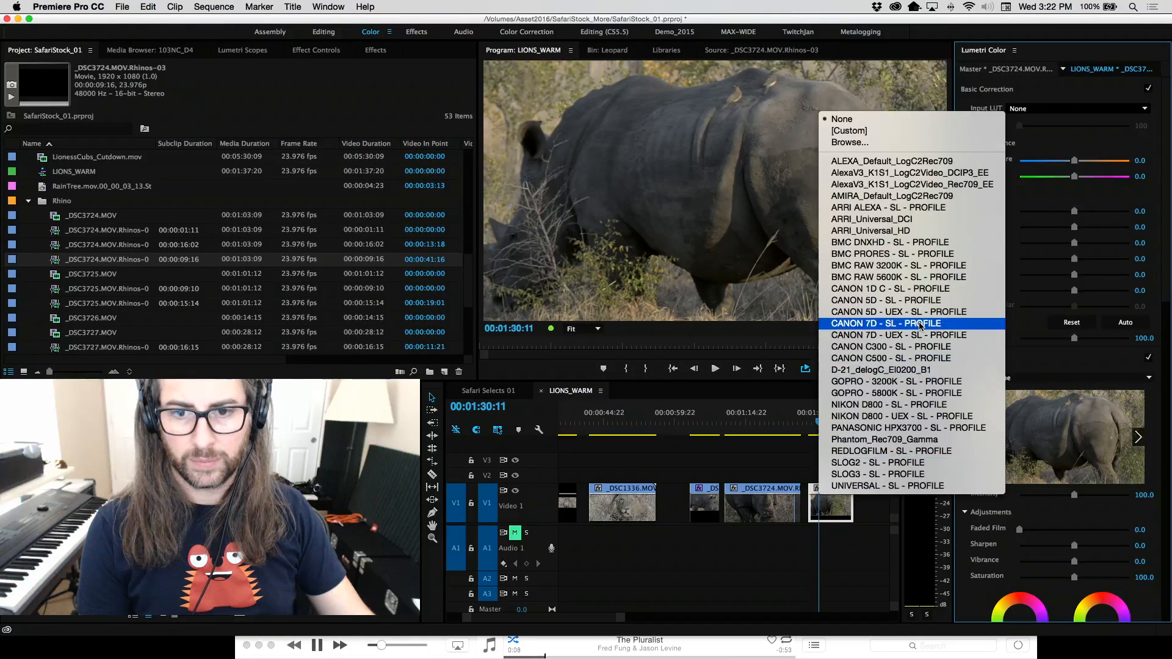
{"action": "left_click", "coordinate": [923, 406]}
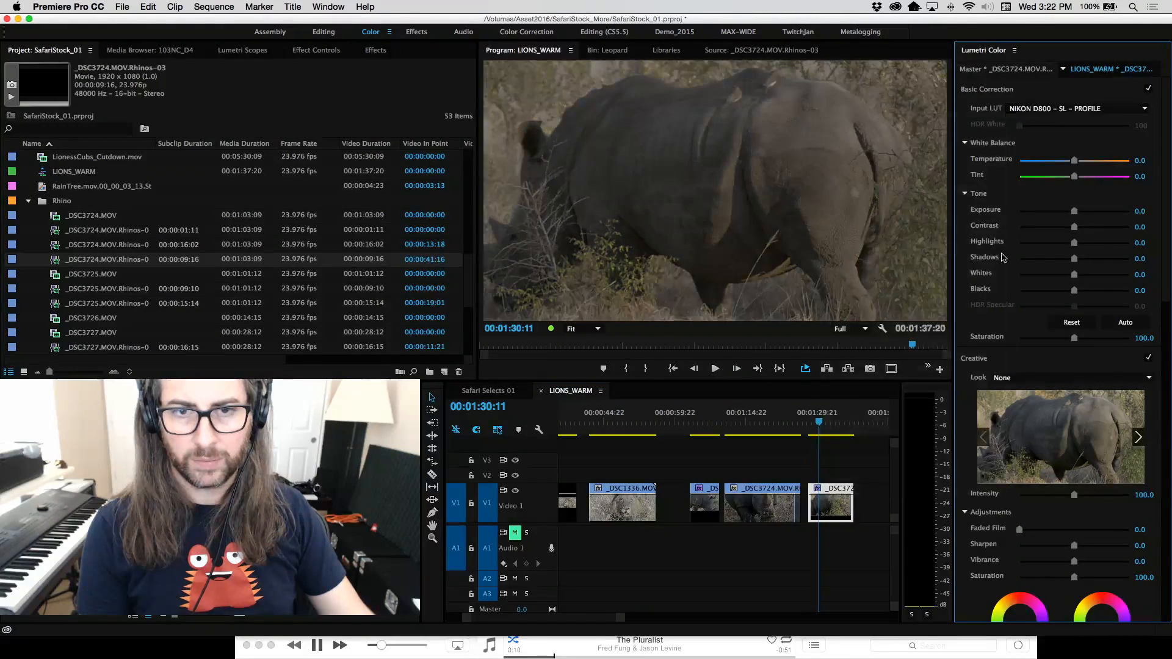
{"action": "left_click", "coordinate": [1030, 112]}
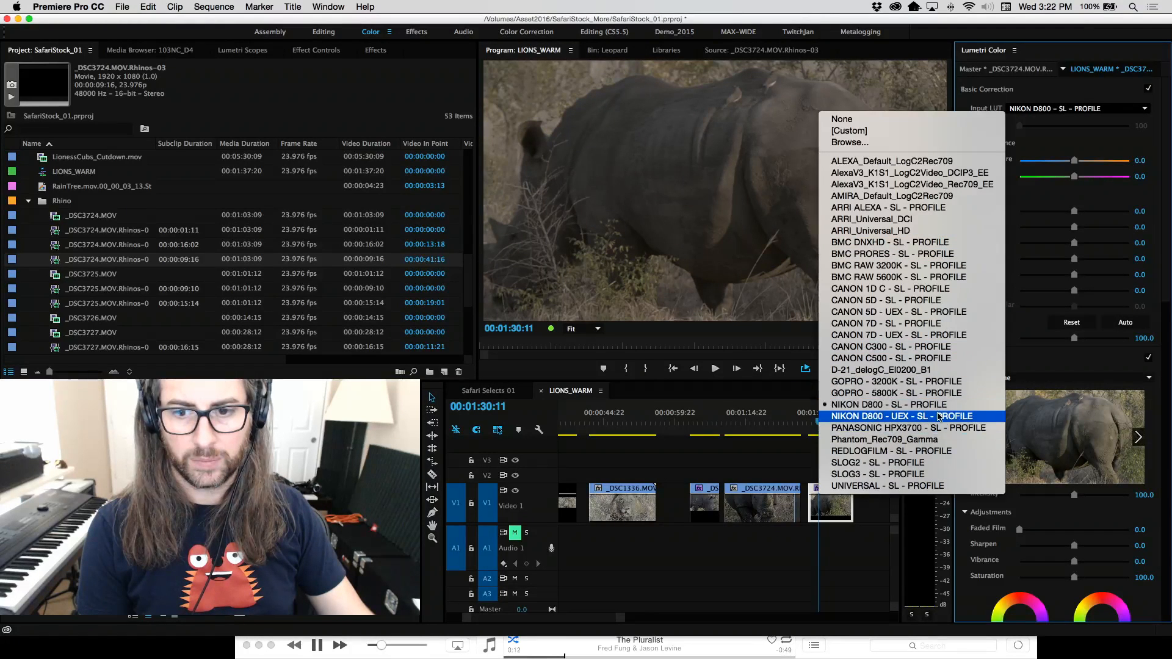
{"action": "left_click", "coordinate": [897, 417]}
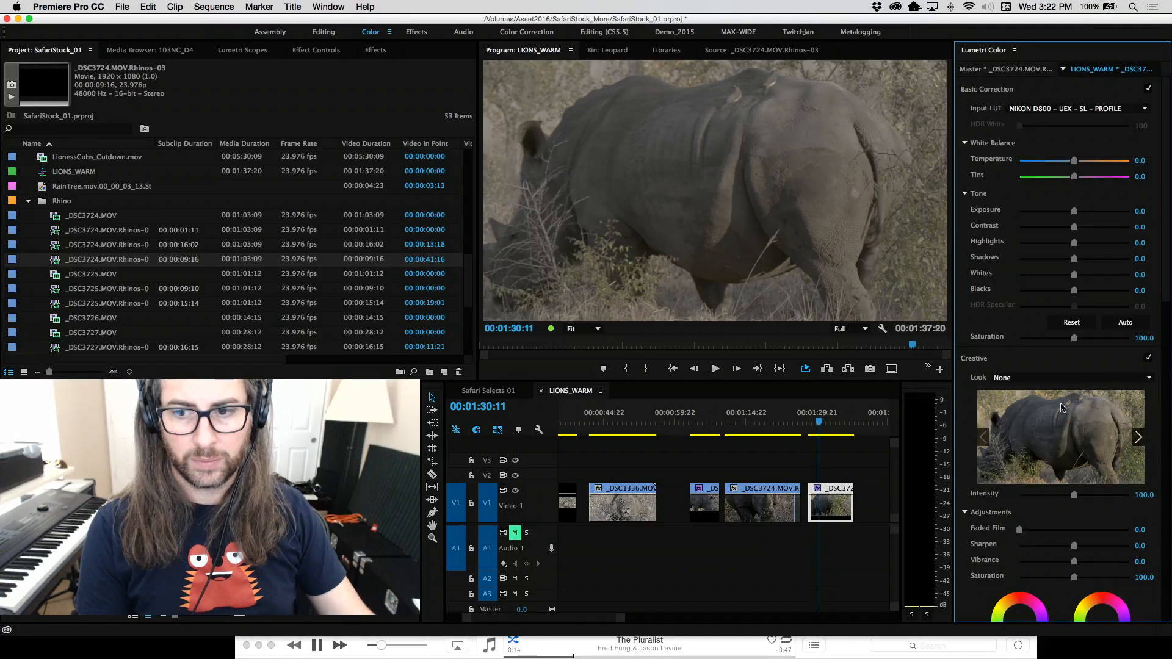
Preview the creative looks on the last rhino clip one after another up to Retro Brown, and keep the look at None.
{"action": "left_click", "coordinate": [1137, 437]}
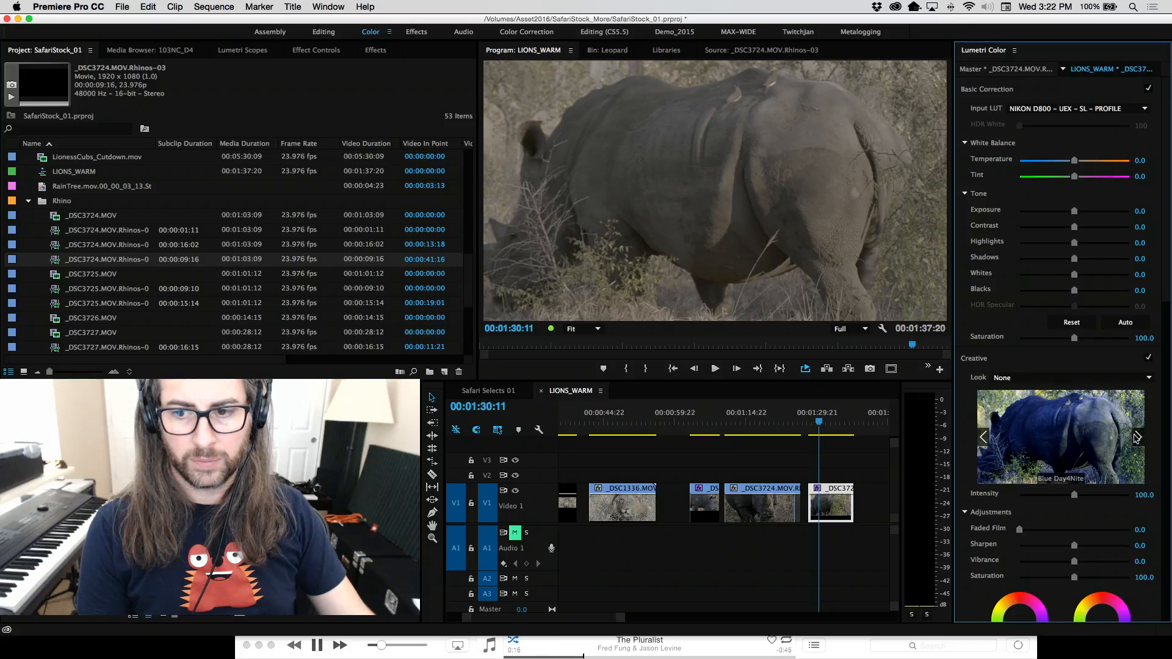
{"action": "left_click", "coordinate": [1137, 438]}
{"action": "left_click", "coordinate": [1137, 438]}
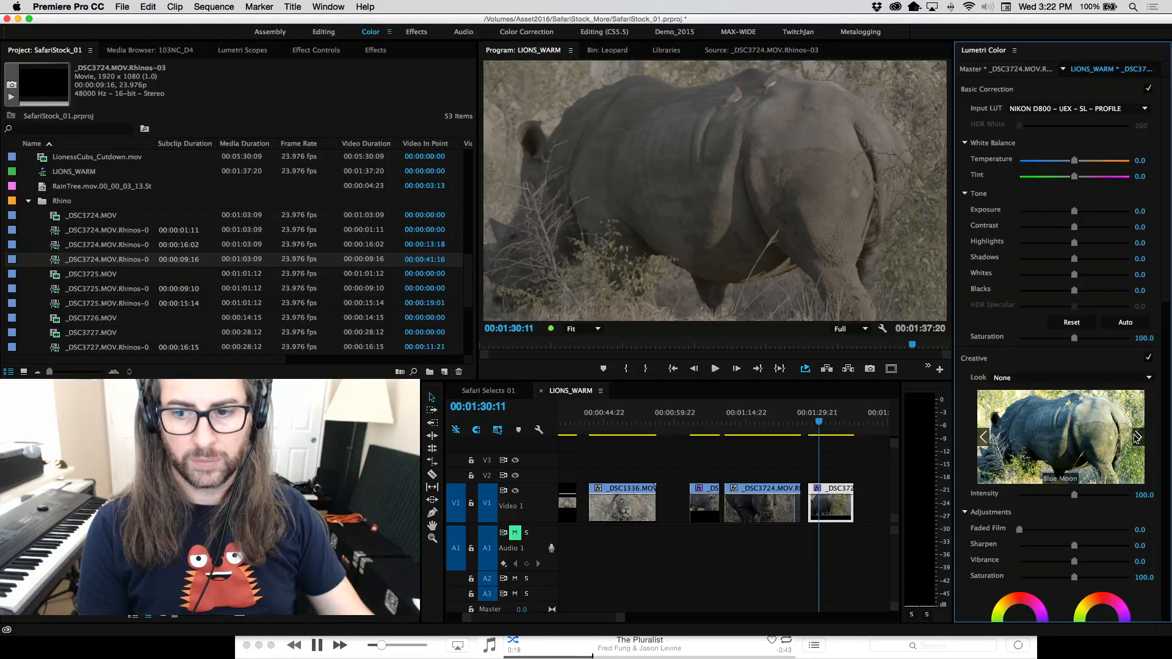
{"action": "left_click", "coordinate": [1137, 437]}
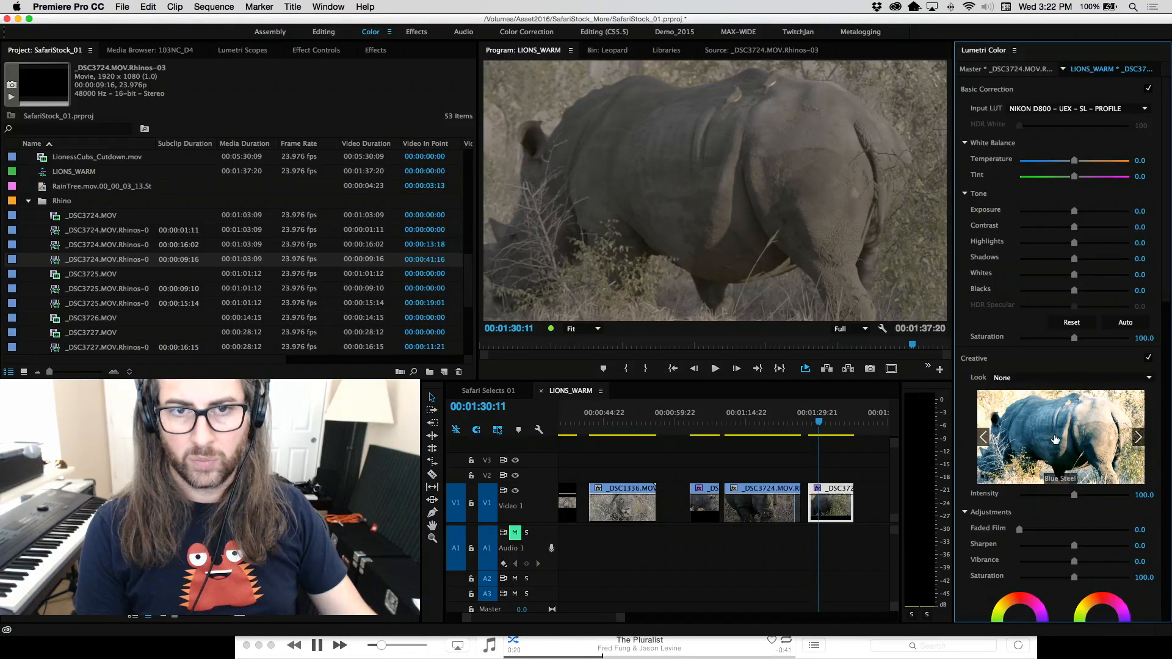
{"action": "left_click", "coordinate": [1139, 438]}
{"action": "left_click", "coordinate": [1139, 438]}
{"action": "left_click", "coordinate": [1140, 438]}
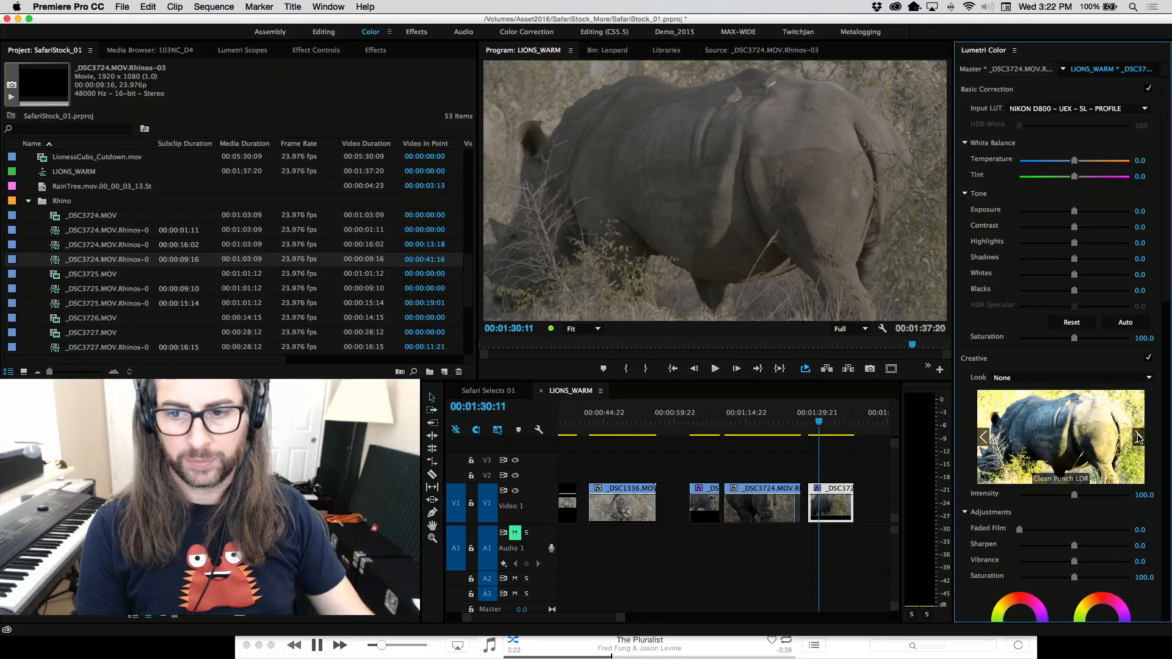
{"action": "left_click", "coordinate": [1140, 439]}
{"action": "left_click", "coordinate": [1140, 438]}
{"action": "left_click", "coordinate": [1140, 438]}
{"action": "left_click", "coordinate": [1140, 438]}
{"action": "left_click", "coordinate": [1139, 439]}
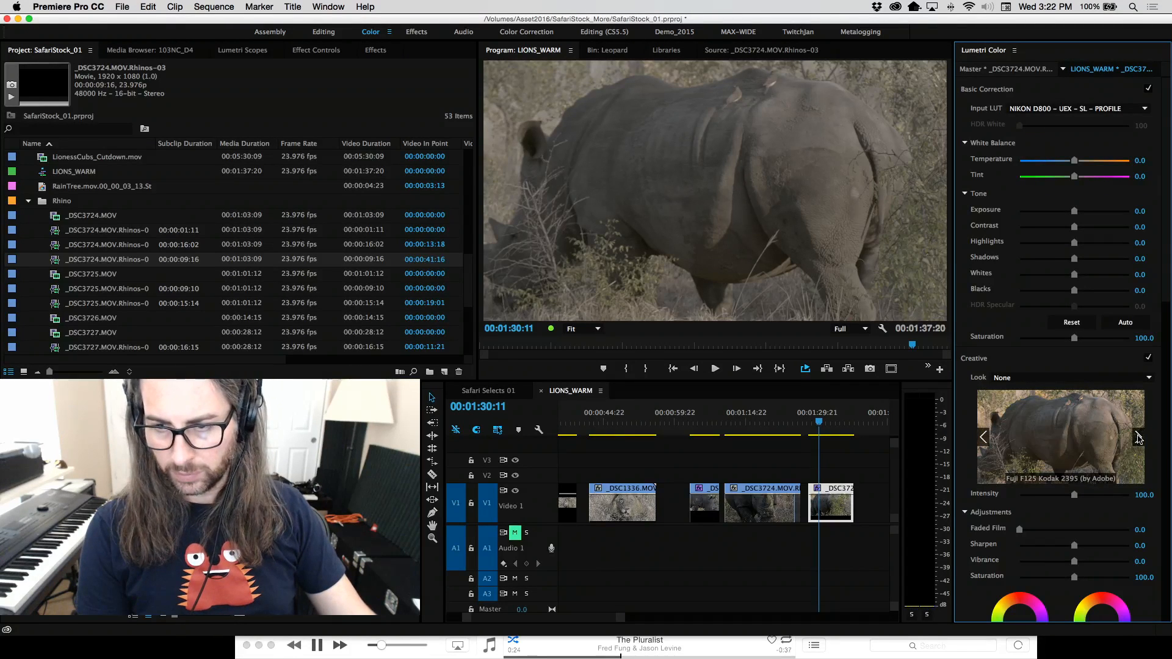
{"action": "left_click", "coordinate": [1140, 438]}
{"action": "left_click", "coordinate": [1140, 438]}
{"action": "left_click", "coordinate": [1140, 438]}
{"action": "left_click", "coordinate": [1140, 439]}
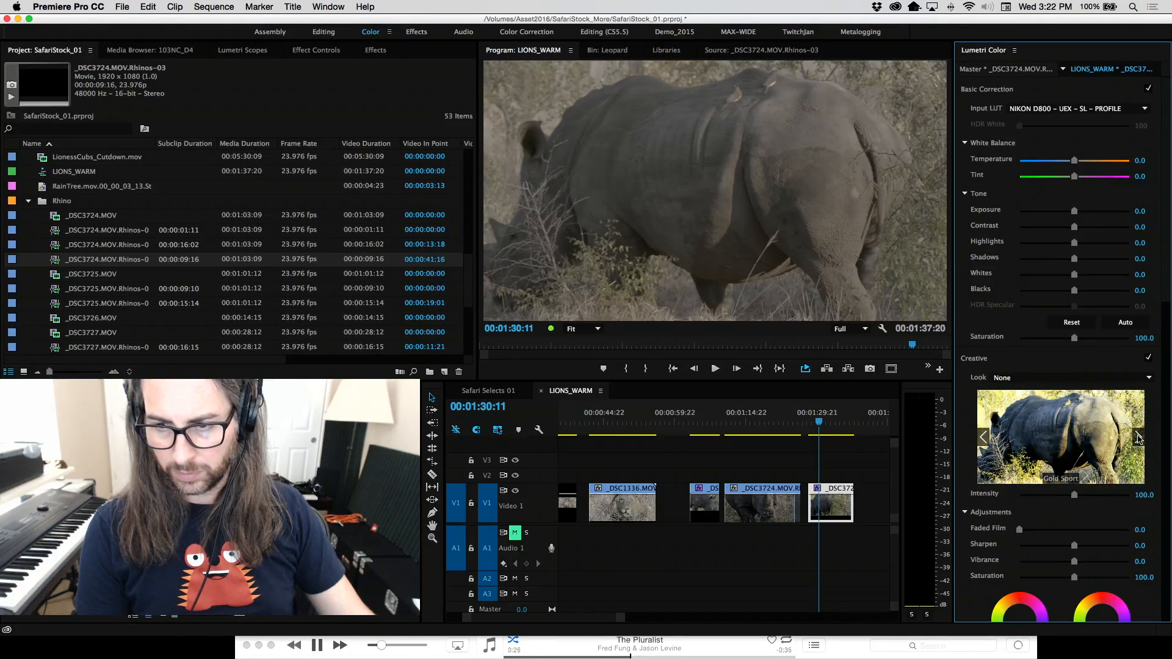
{"action": "left_click", "coordinate": [1139, 438]}
{"action": "left_click", "coordinate": [1139, 438]}
{"action": "left_click", "coordinate": [1139, 438]}
{"action": "left_click", "coordinate": [1139, 438]}
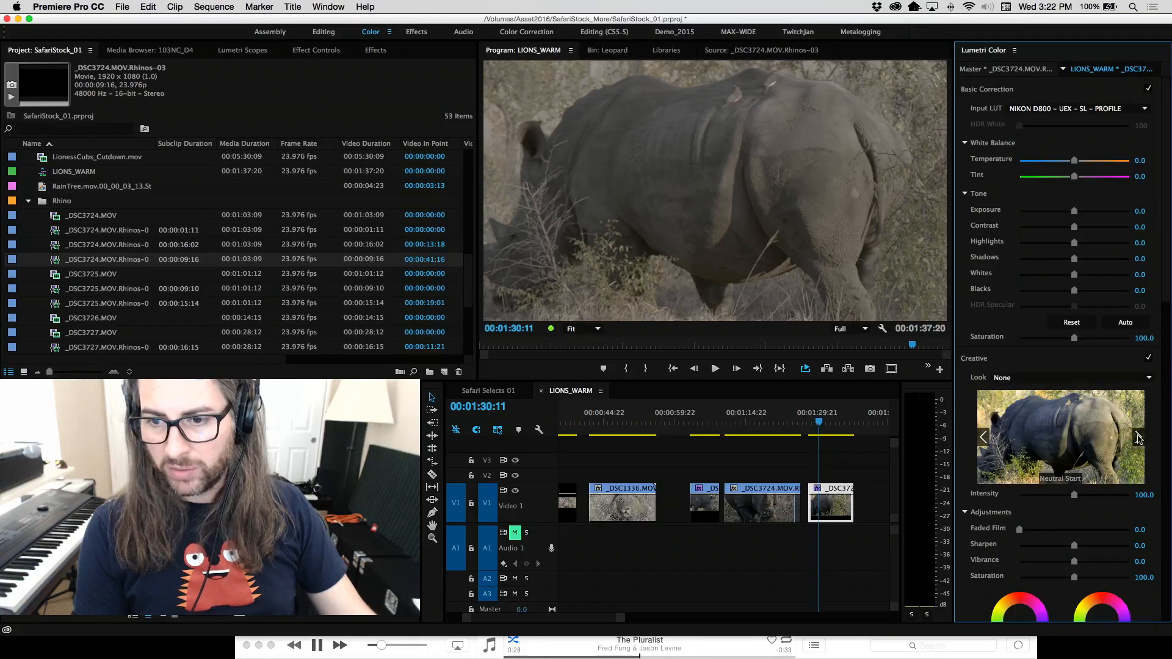
{"action": "left_click", "coordinate": [1139, 438]}
{"action": "left_click", "coordinate": [1140, 438]}
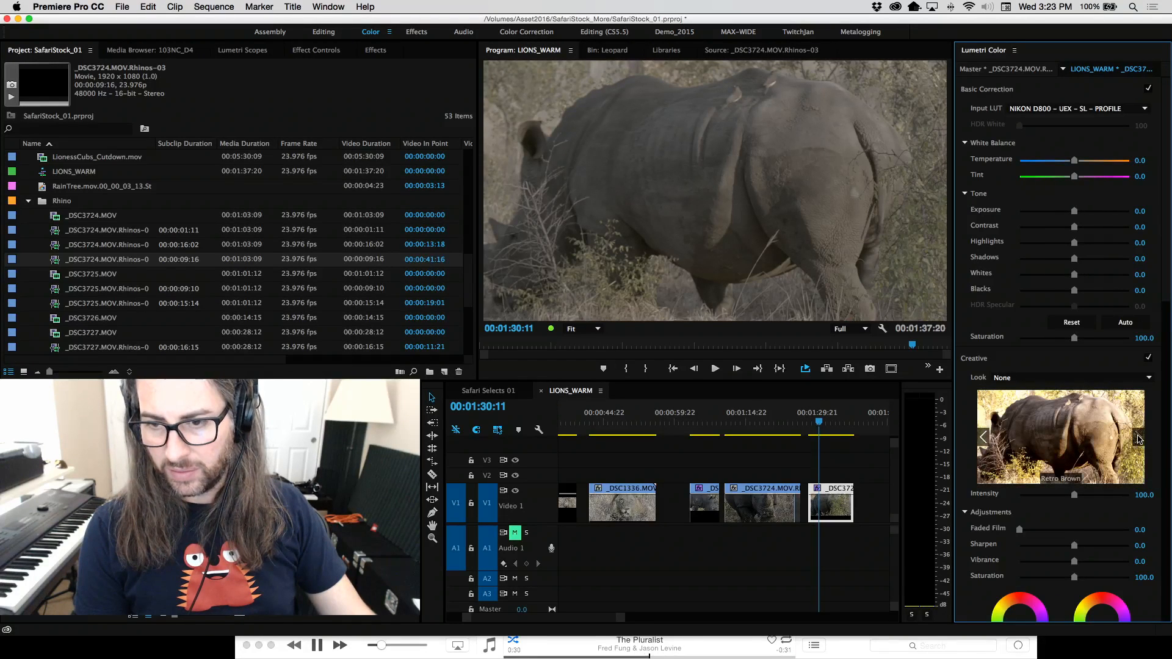
{"action": "left_click", "coordinate": [1036, 378]}
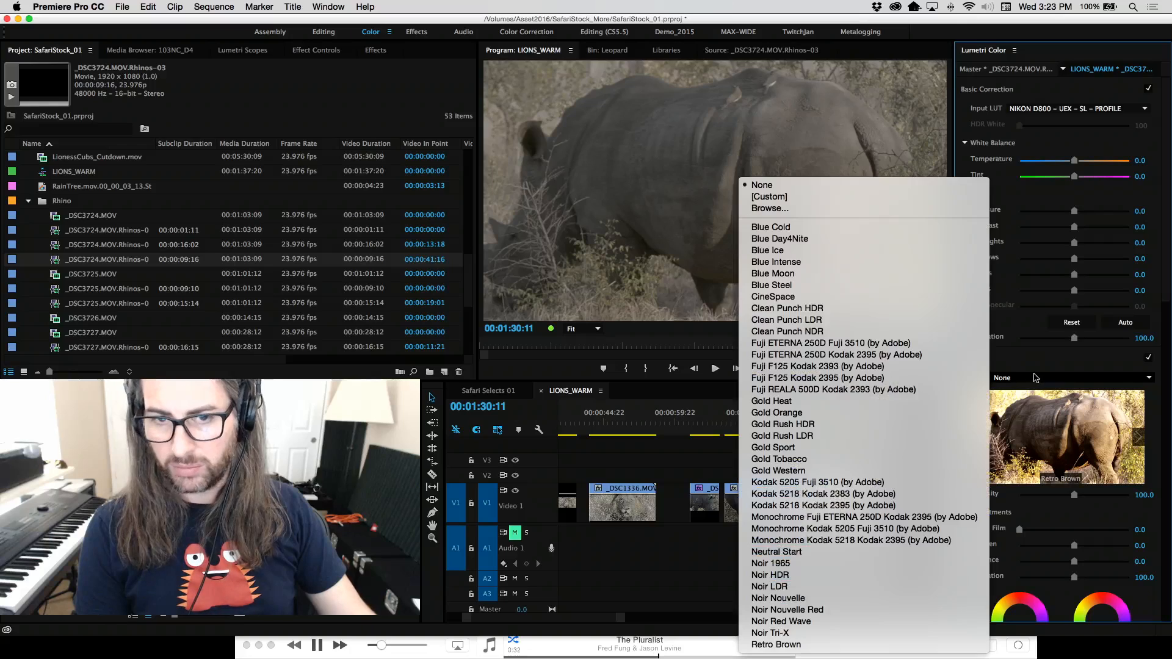
{"action": "left_click", "coordinate": [819, 185]}
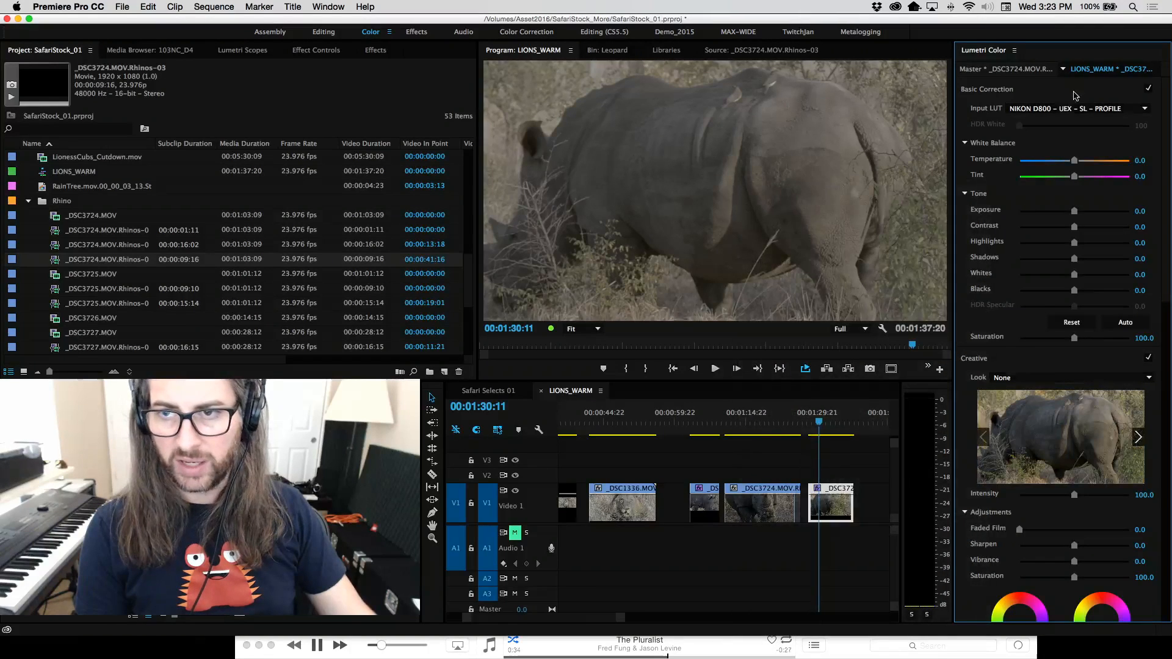
Compare the rhino clip with the input LUT set to None, and reapply NIKON D800 - UEX - SL - PROFILE.
{"action": "left_click", "coordinate": [1079, 110]}
{"action": "left_click", "coordinate": [862, 119]}
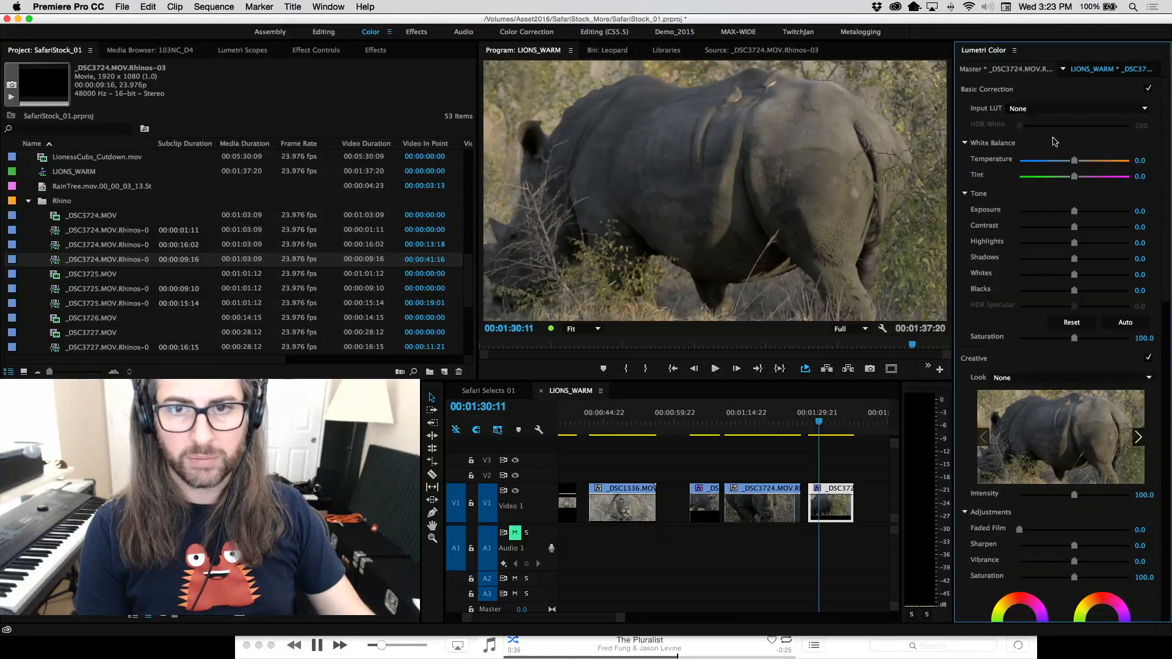
{"action": "left_click", "coordinate": [1054, 116]}
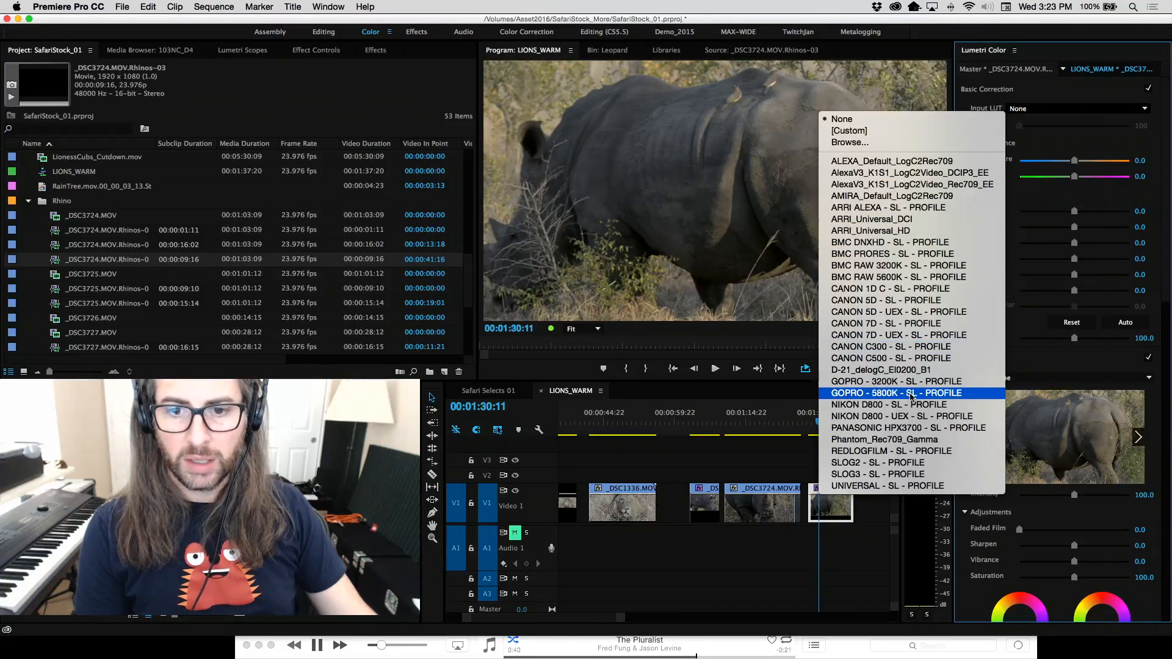
{"action": "left_click", "coordinate": [923, 420]}
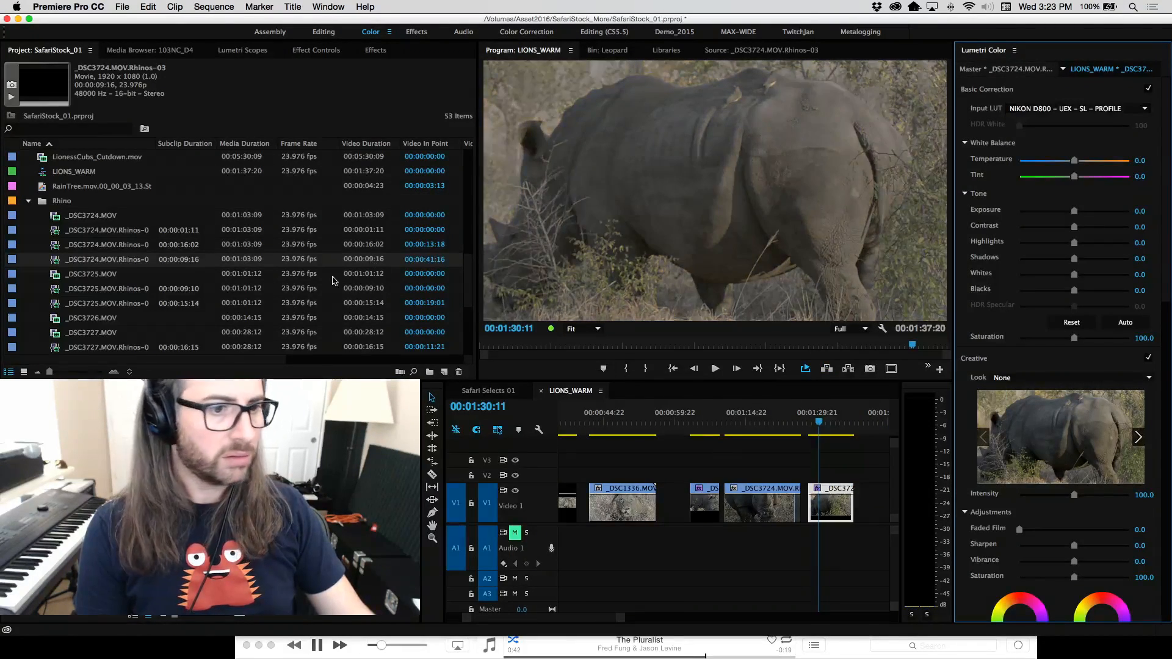
Search the effects for "looks" and "magic bull", and apply Magic Bullet Looks to the last rhino clip in LIONS_WARM.
{"action": "left_click", "coordinate": [376, 51]}
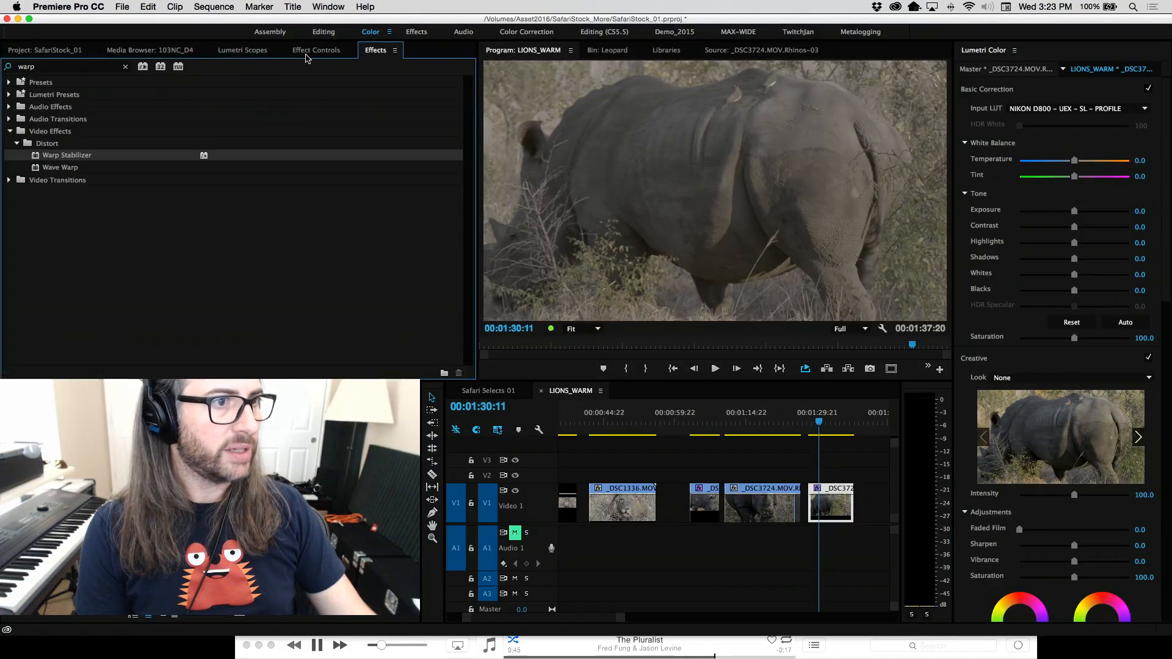
{"action": "left_click", "coordinate": [124, 68]}
{"action": "left_click", "coordinate": [90, 67]}
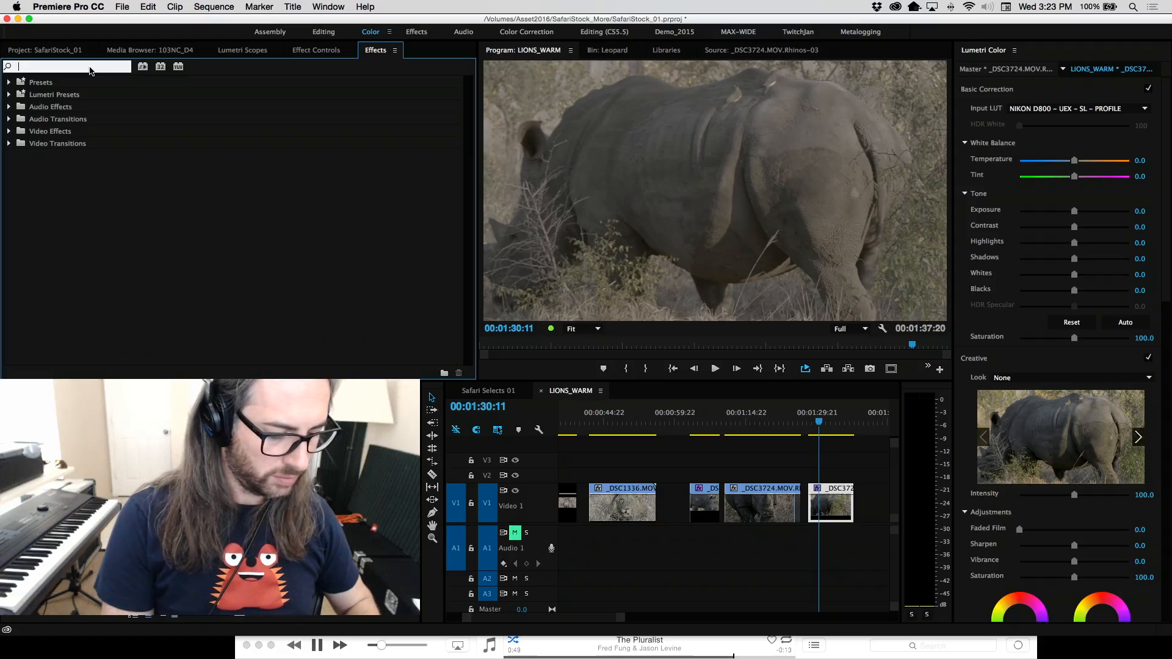
{"action": "type", "text": "looks"}
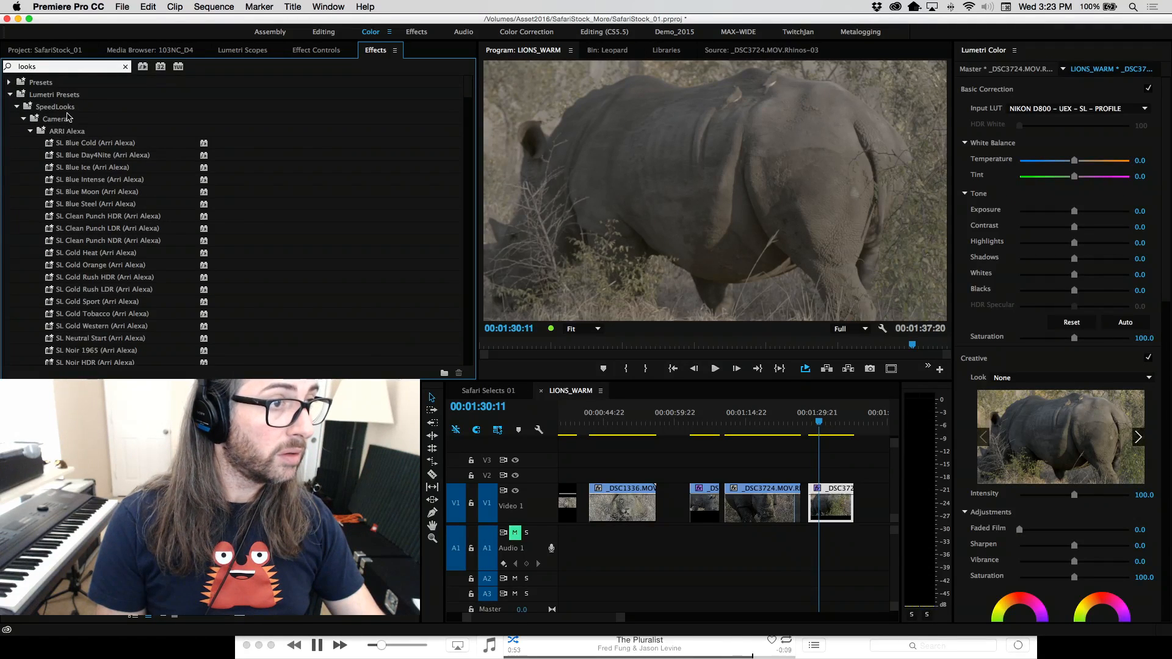
{"action": "key", "text": "BackSpace"}
{"action": "key", "text": "BackSpace"}
{"action": "key", "text": "BackSpace"}
{"action": "type", "text": "magi"}
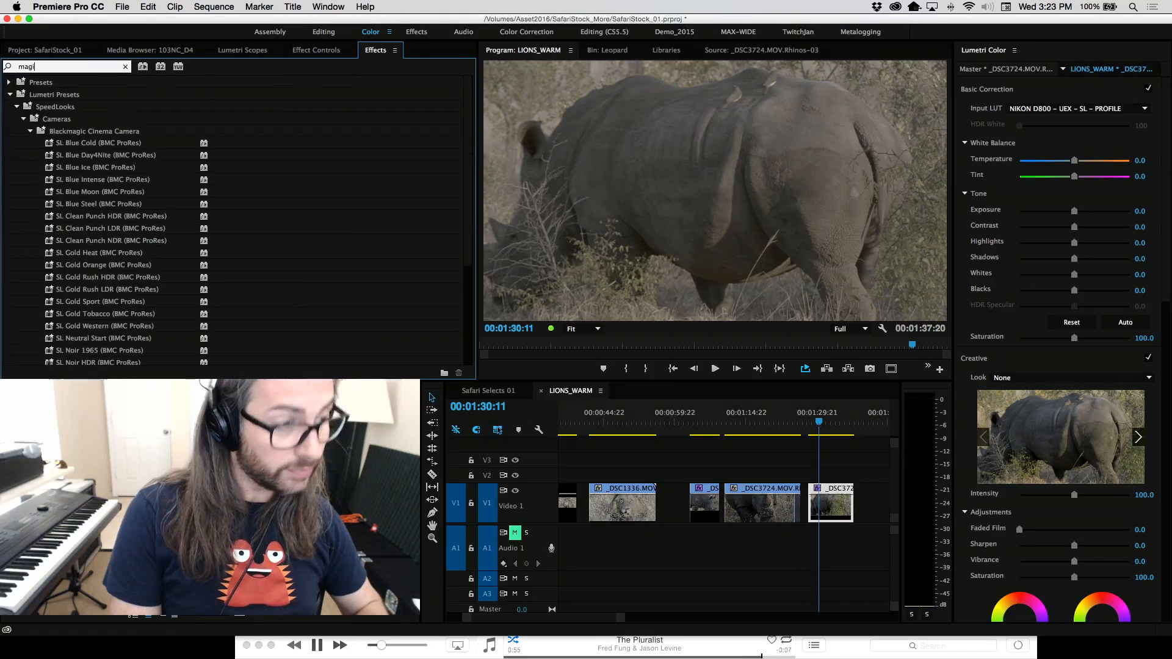
{"action": "type", "text": "c bull"}
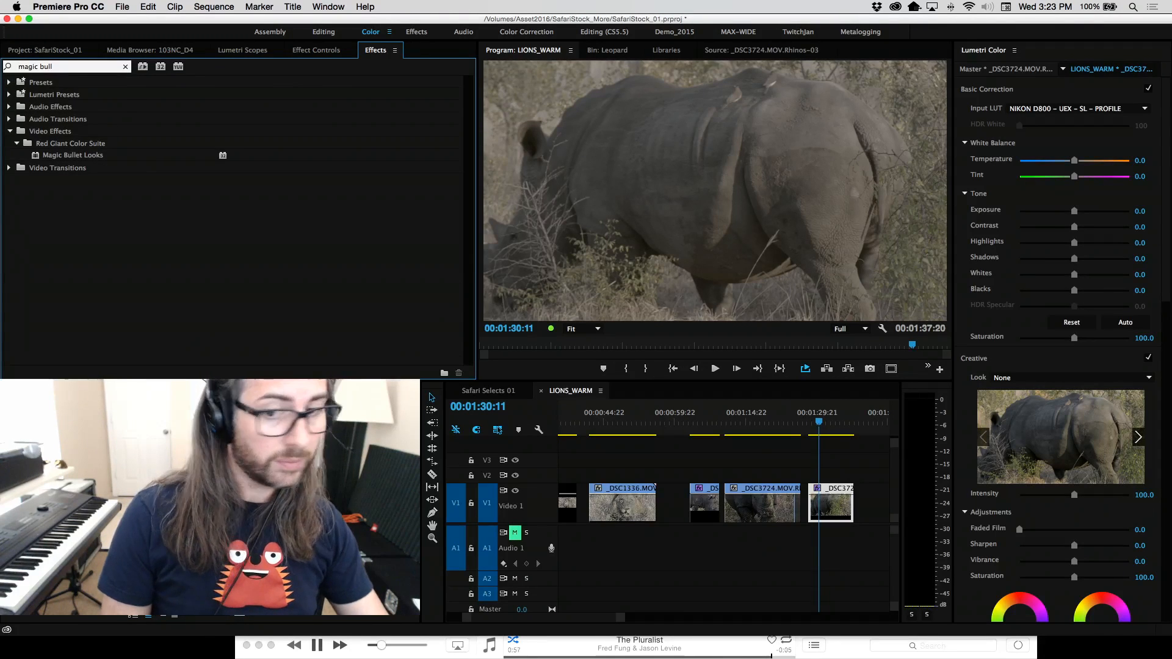
{"action": "left_click", "coordinate": [138, 156]}
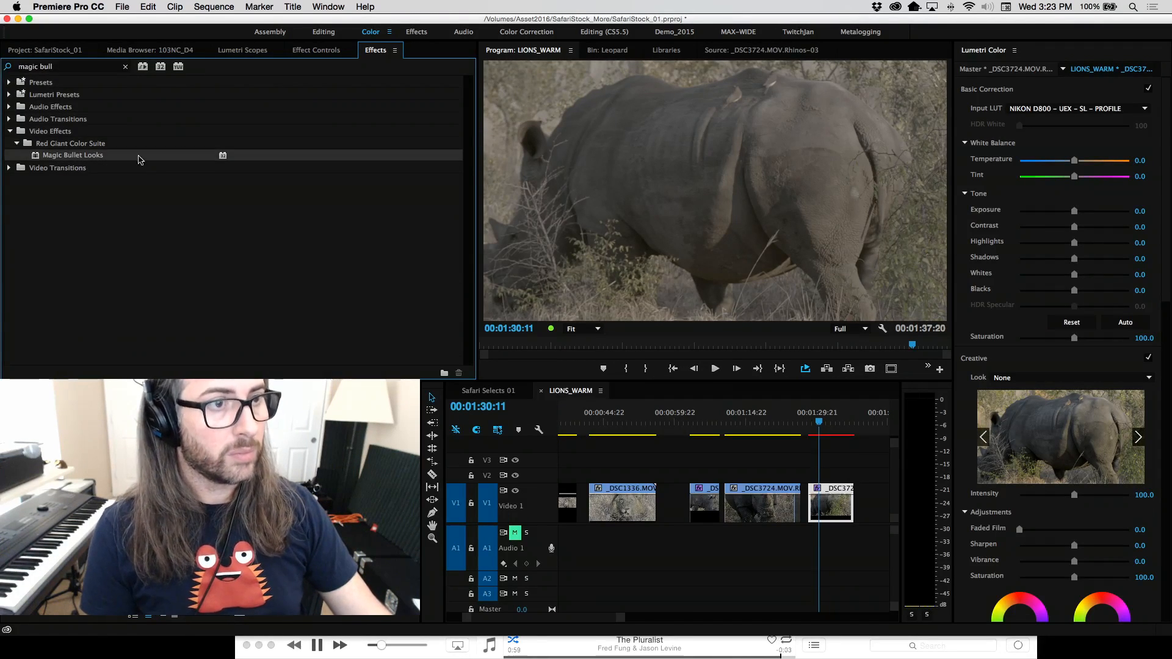
Show the rhino clip's effect settings, and park the playhead at 00:01:32:01 in LIONS_WARM.
{"action": "left_click", "coordinate": [306, 51]}
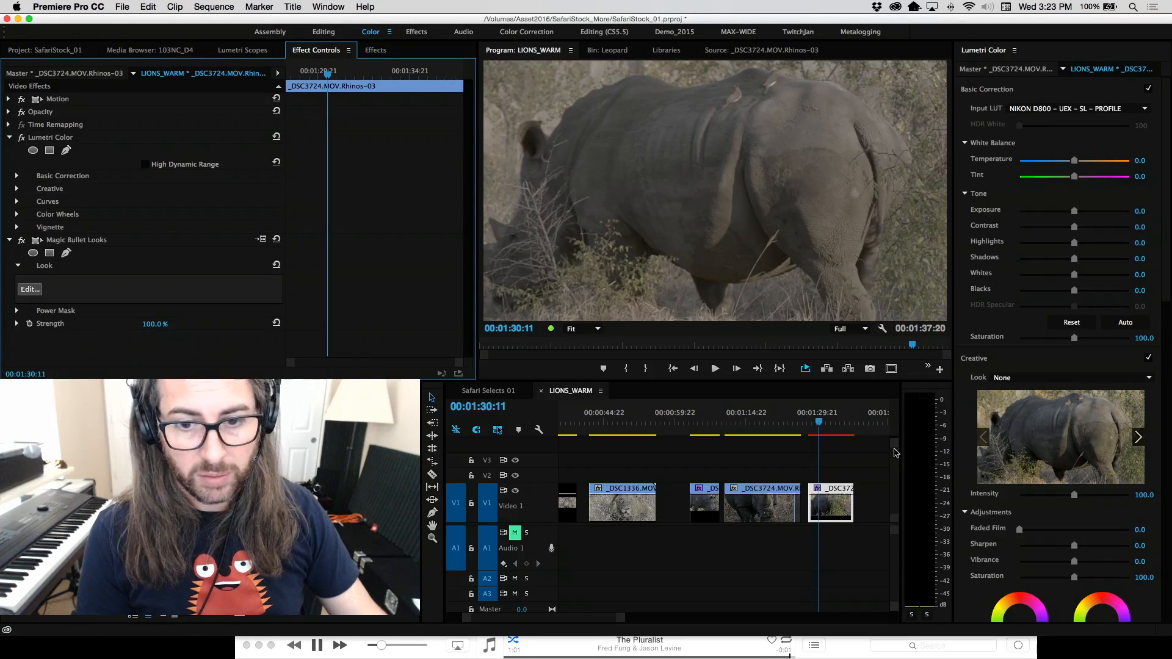
{"action": "left_click", "coordinate": [830, 424]}
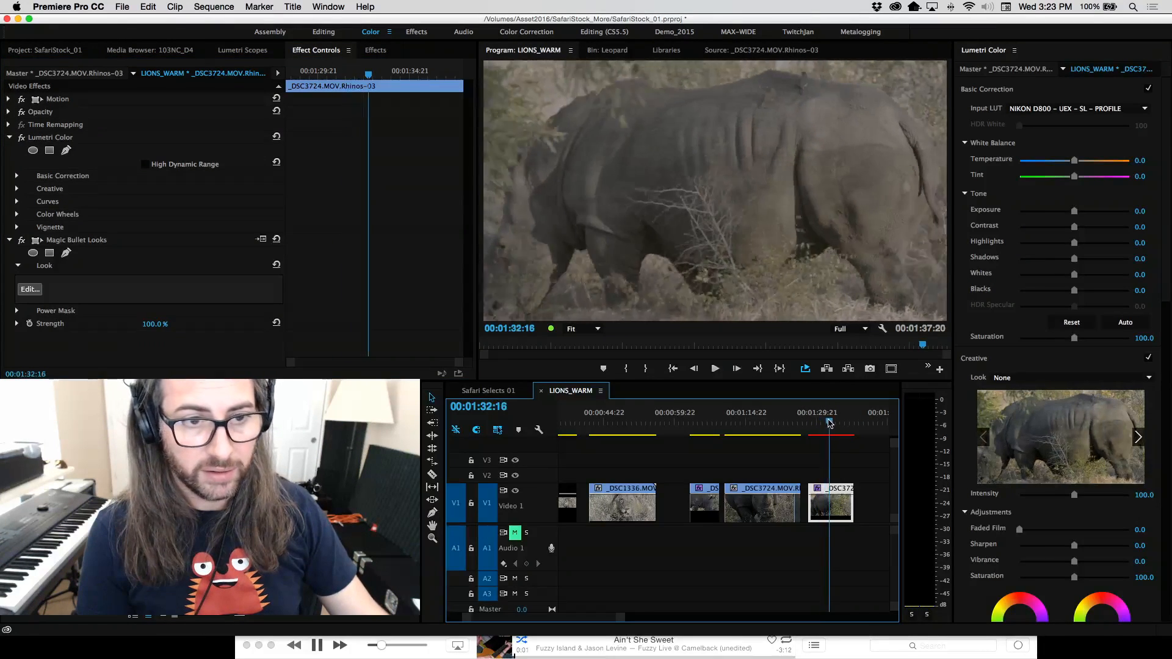
{"action": "left_click_drag", "start_coordinate": [830, 423], "coordinate": [827, 424]}
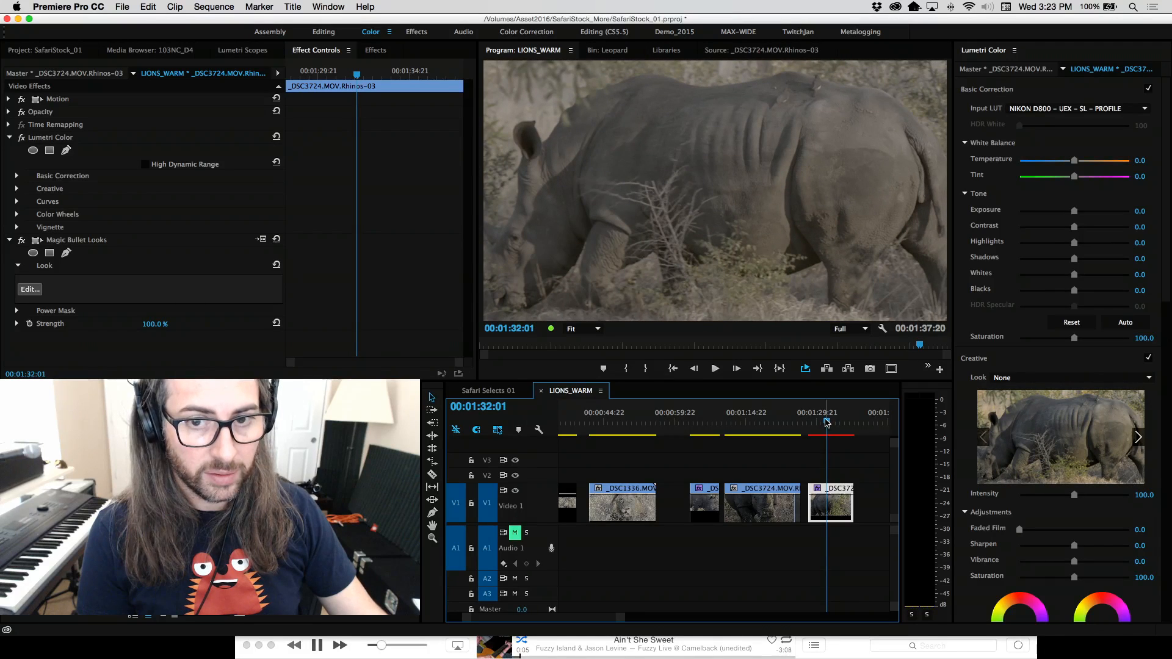